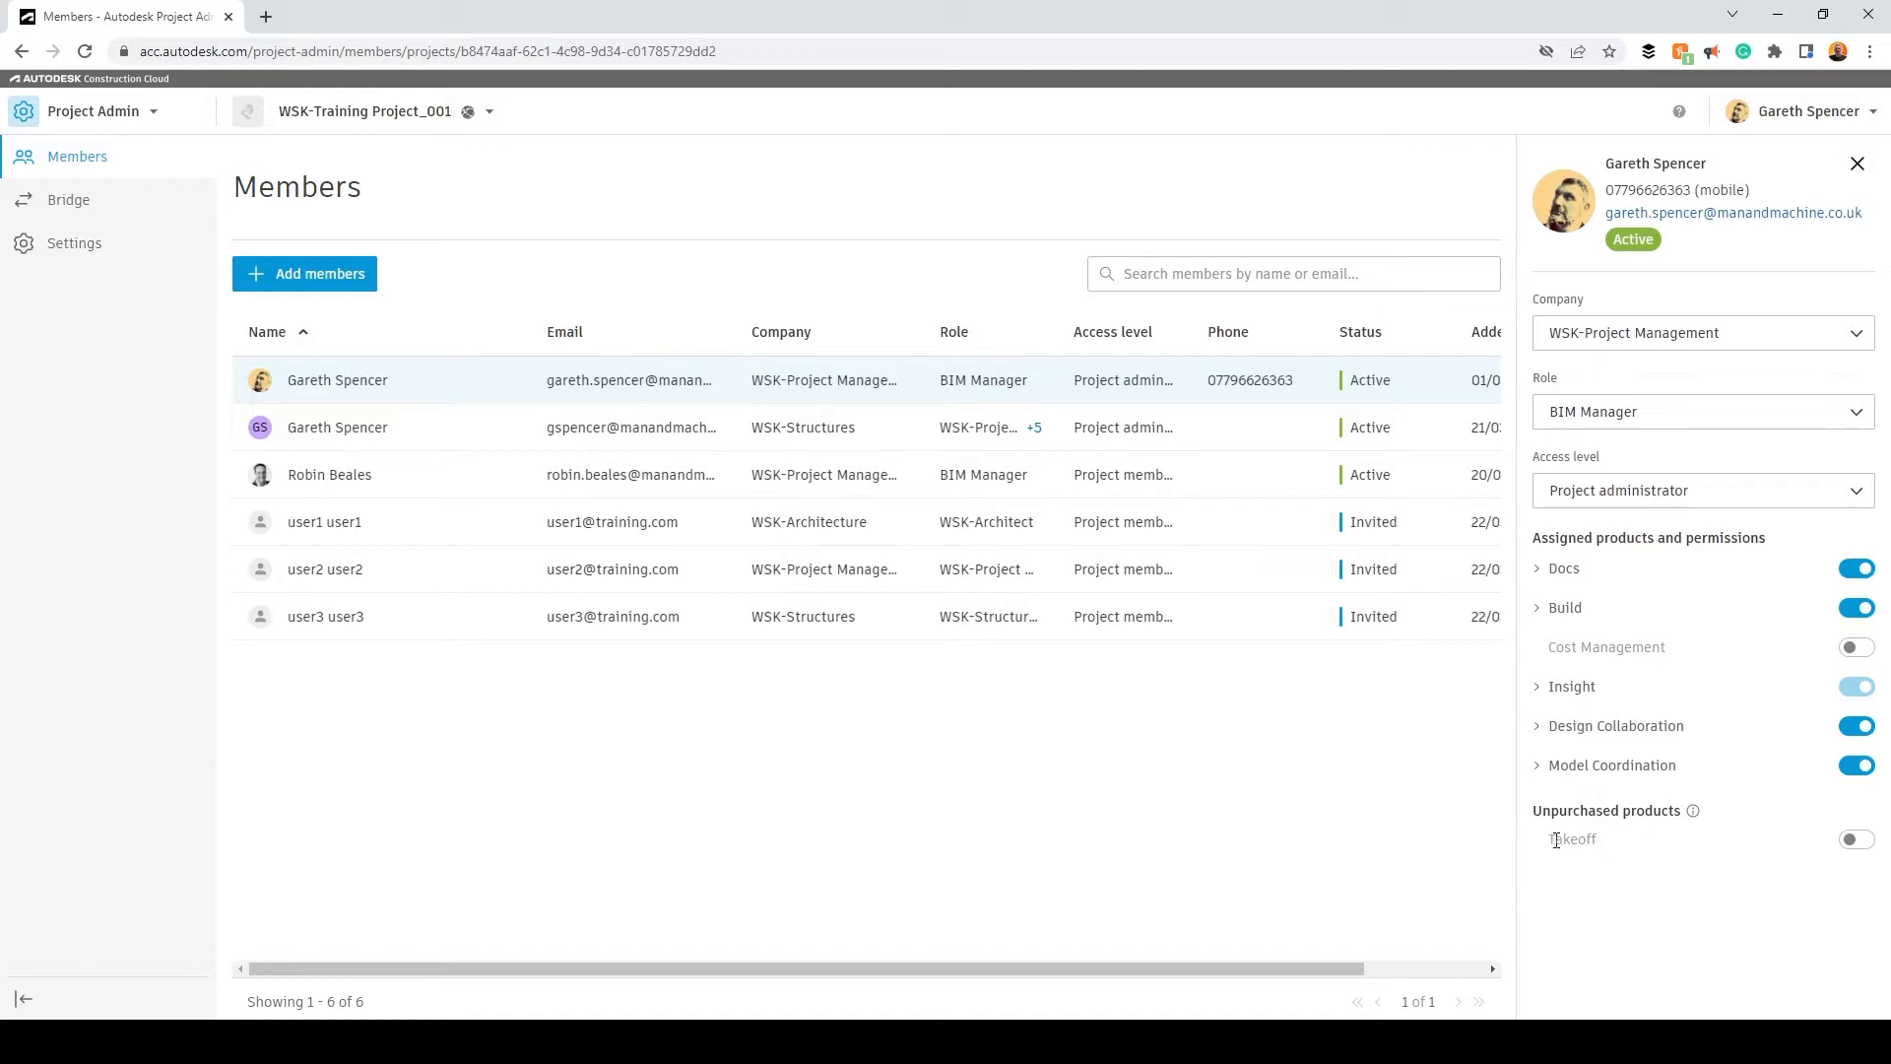
Step: Enable Takeoff access for the selected project administrator and switch the project to Takeoff
left_click(1856, 840)
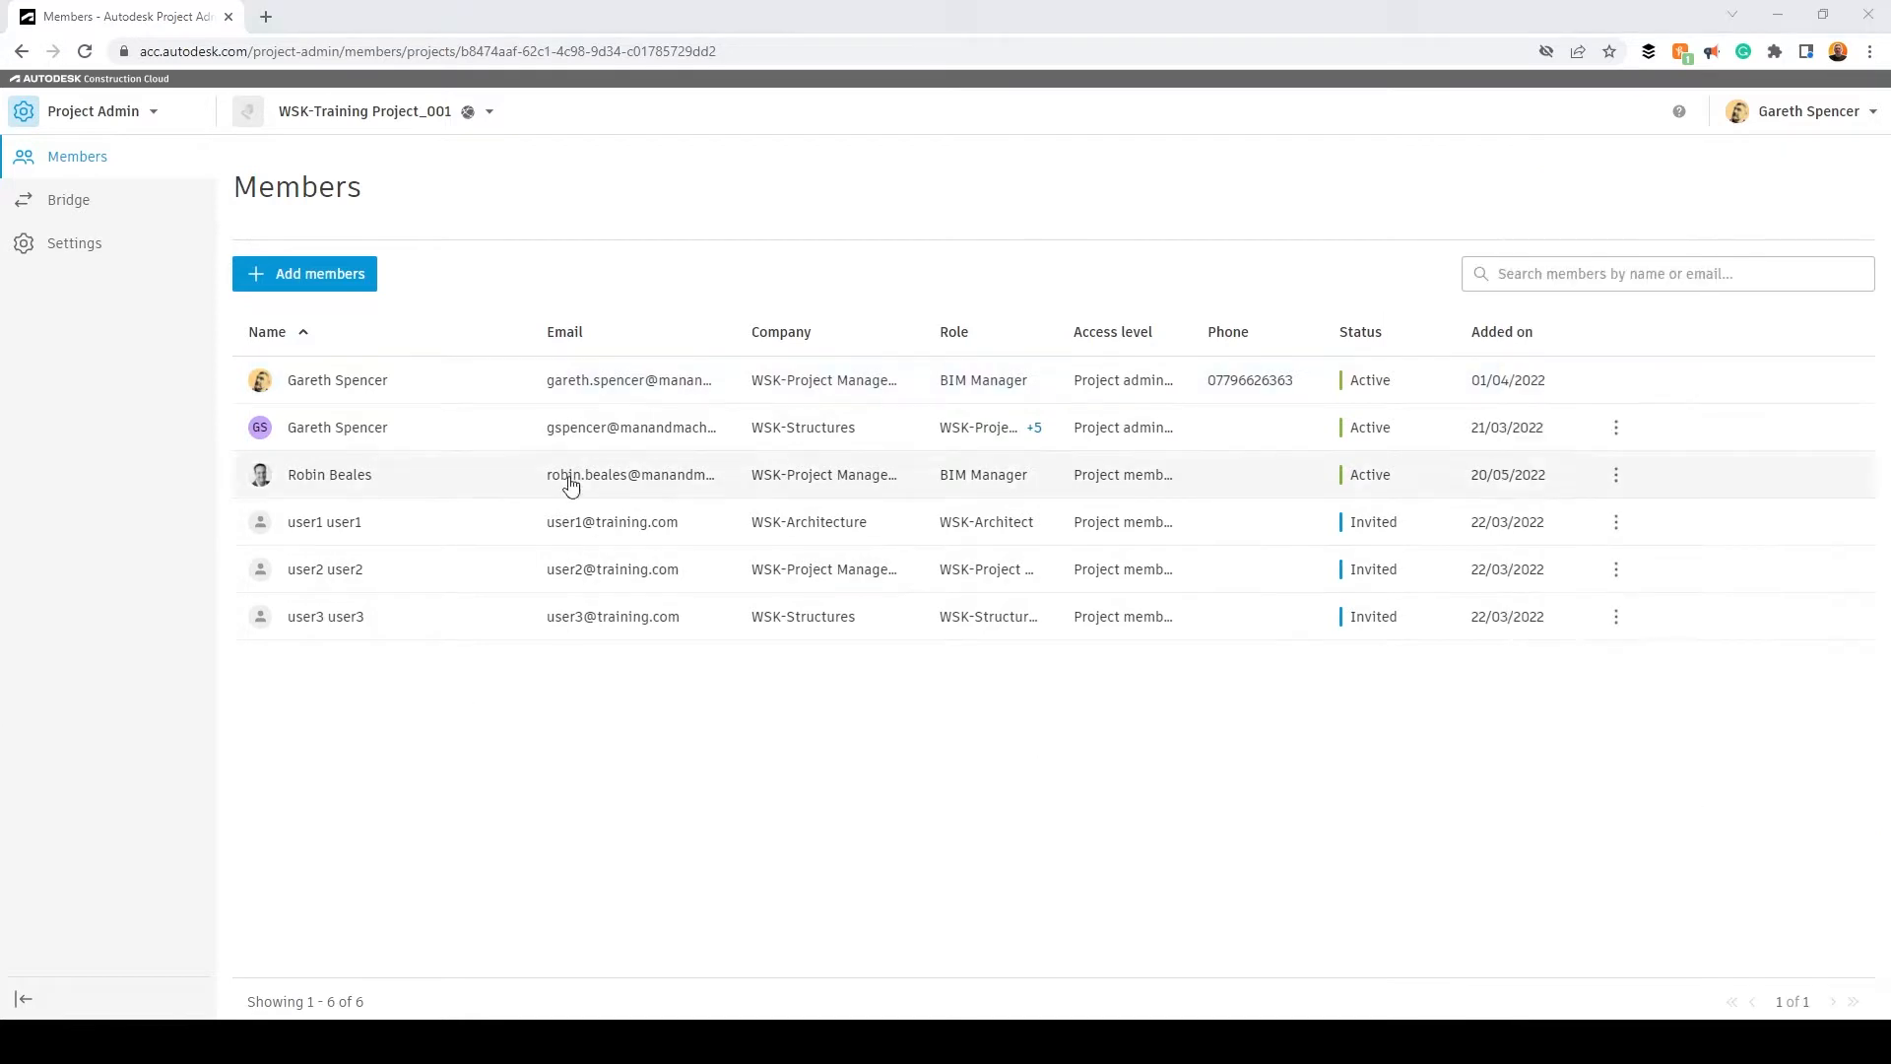
left_click(113, 114)
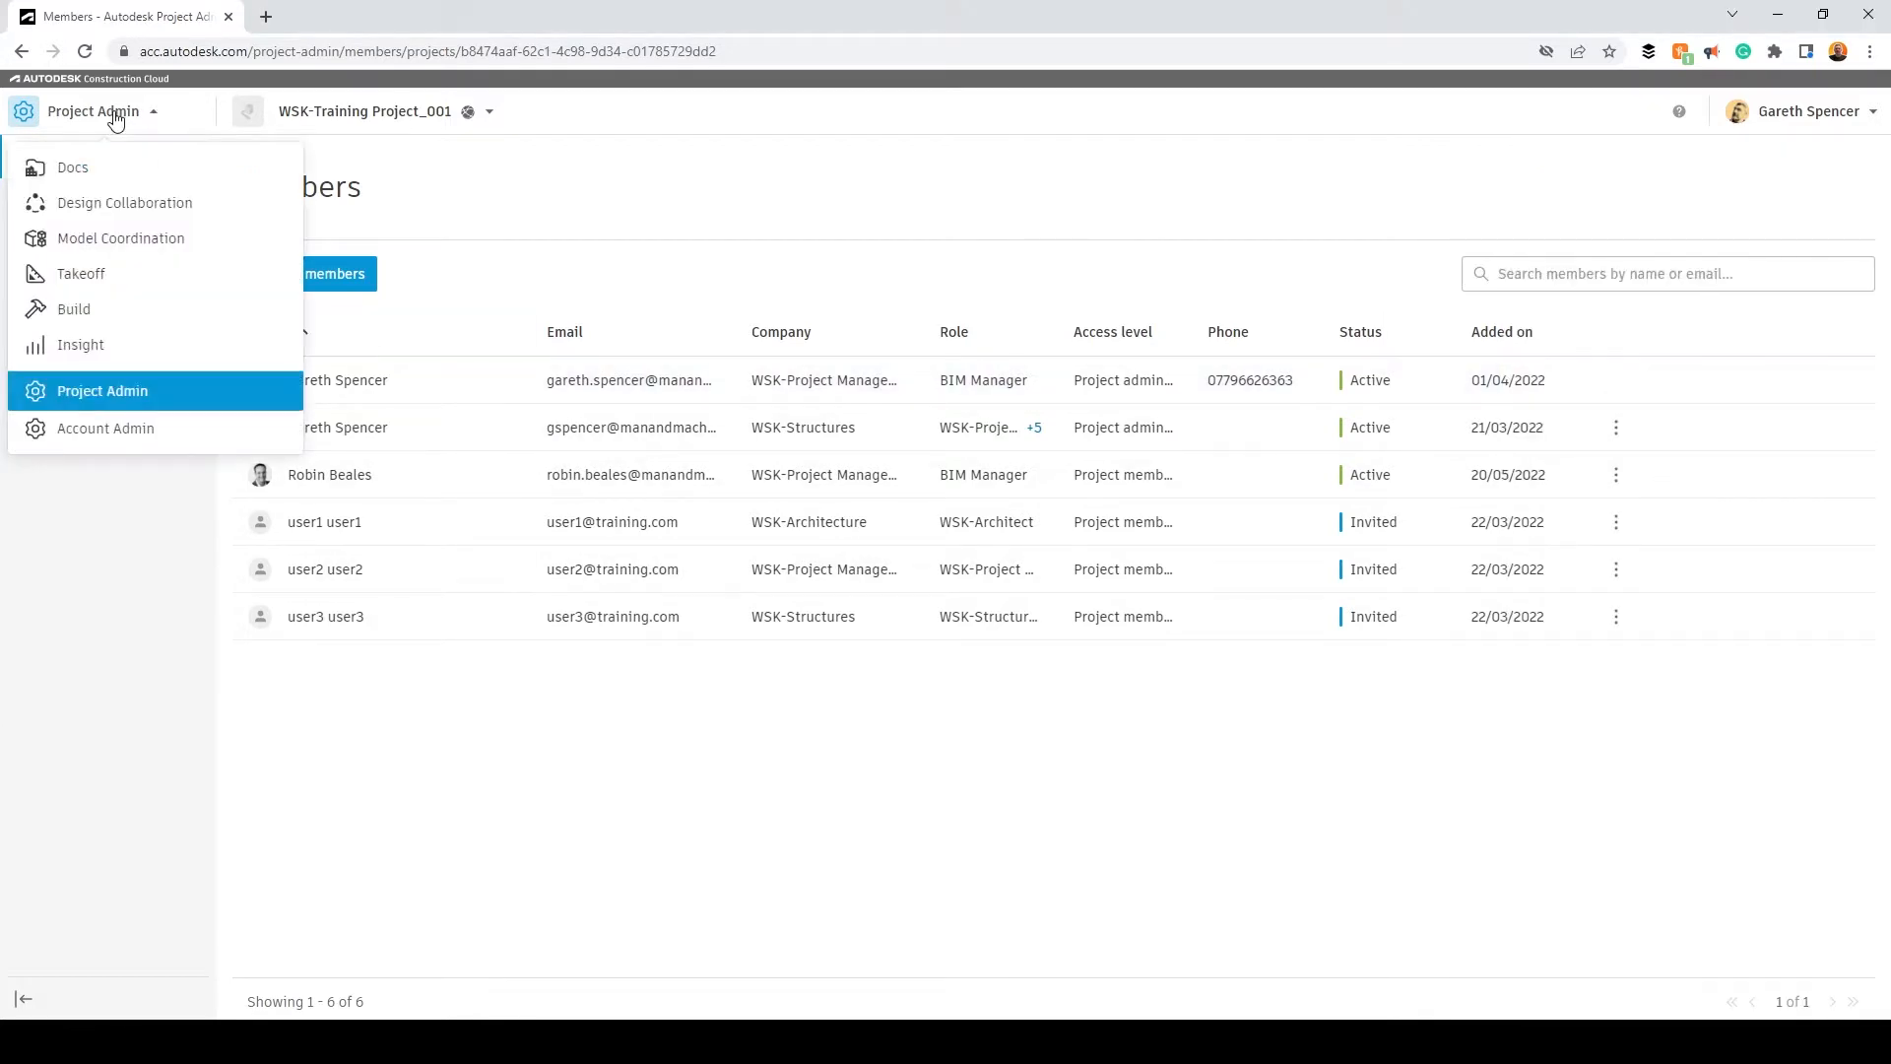
left_click(78, 278)
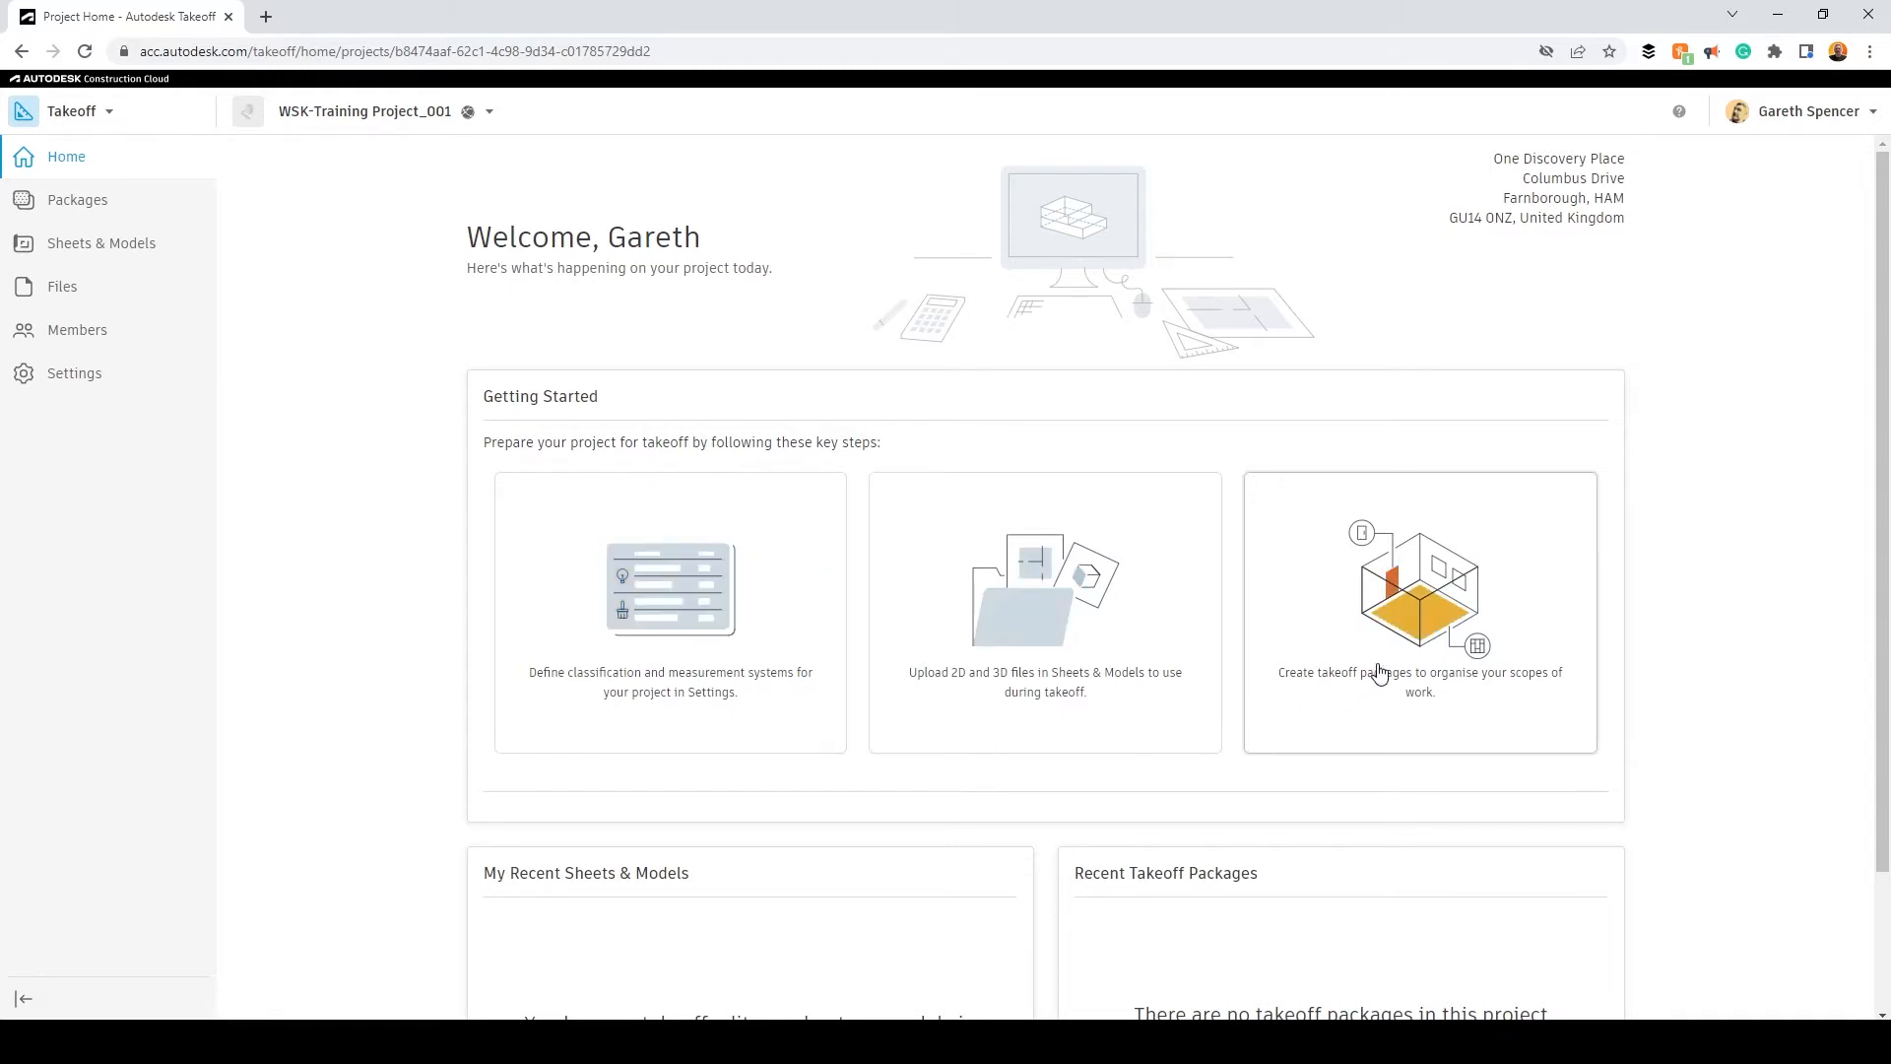
Step: In the Takeoff project settings, set the measurement system to Metric and classification system 1 to Sample Assembly Classification
left_click(601, 670)
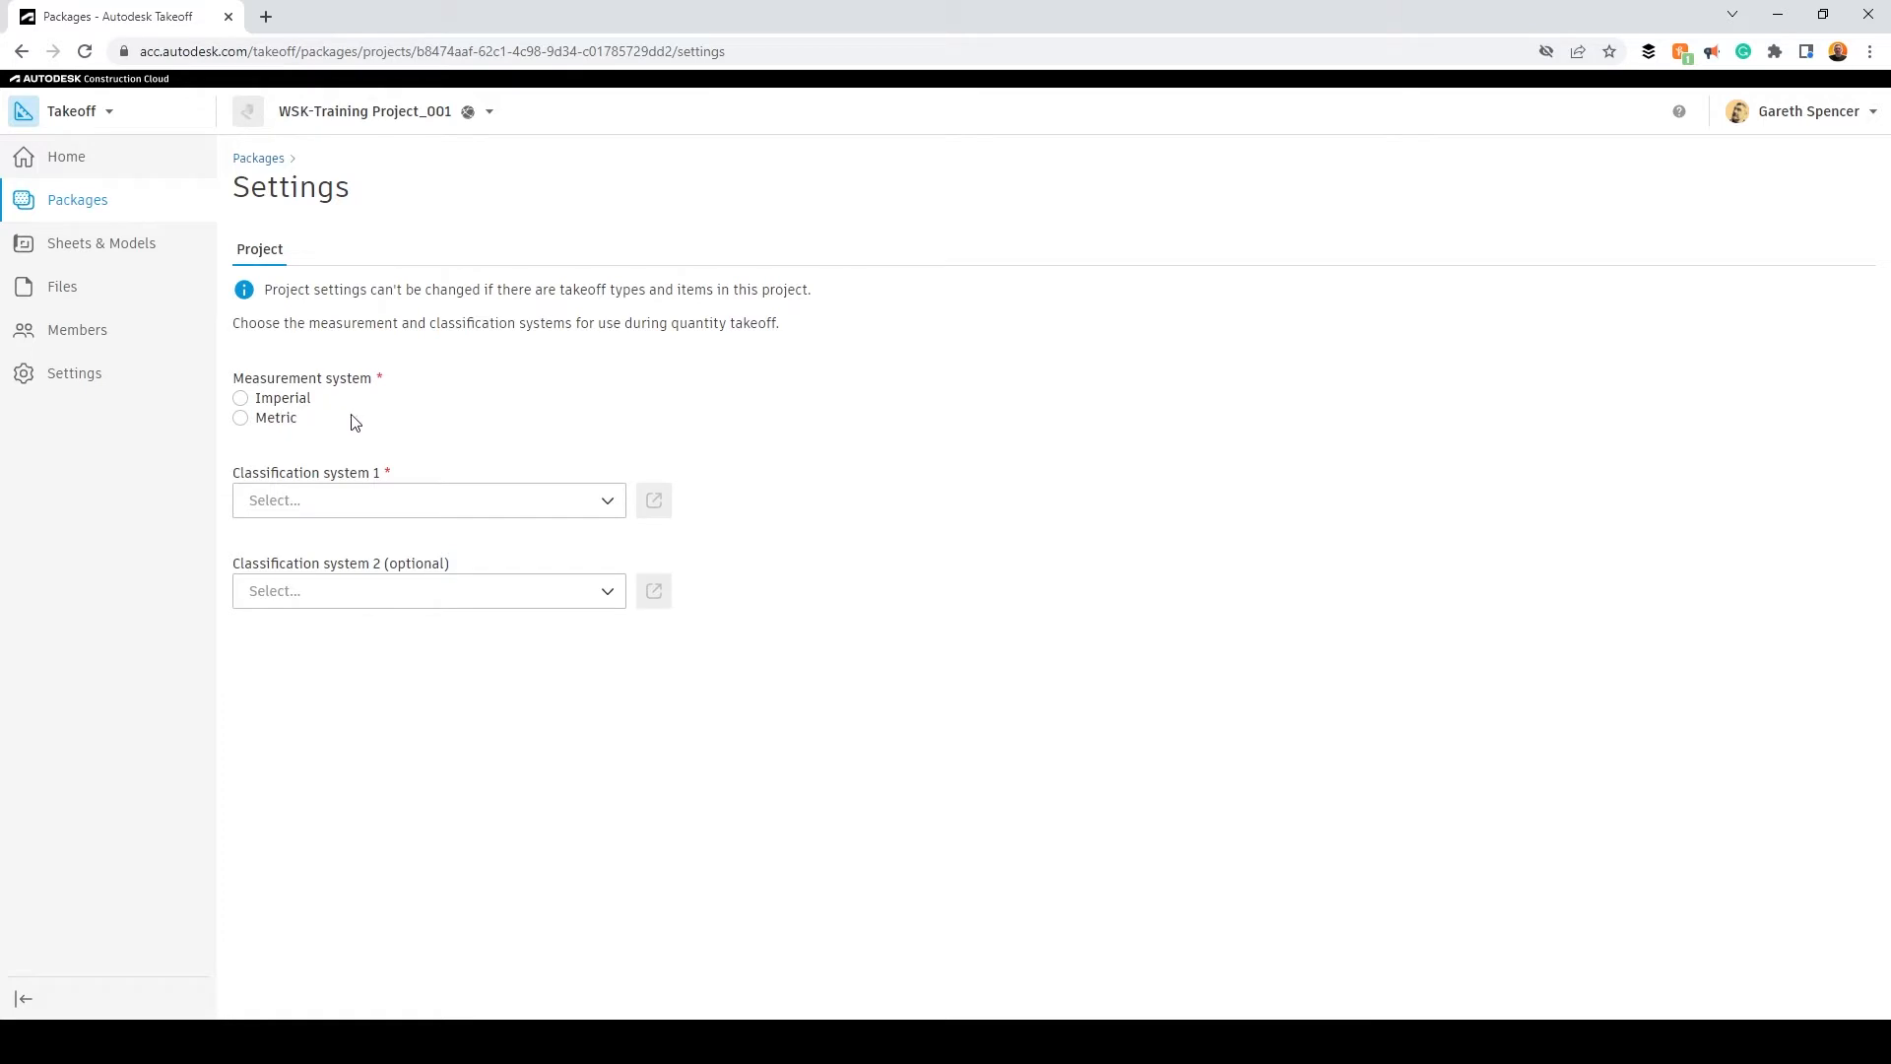
left_click(240, 422)
left_click(391, 505)
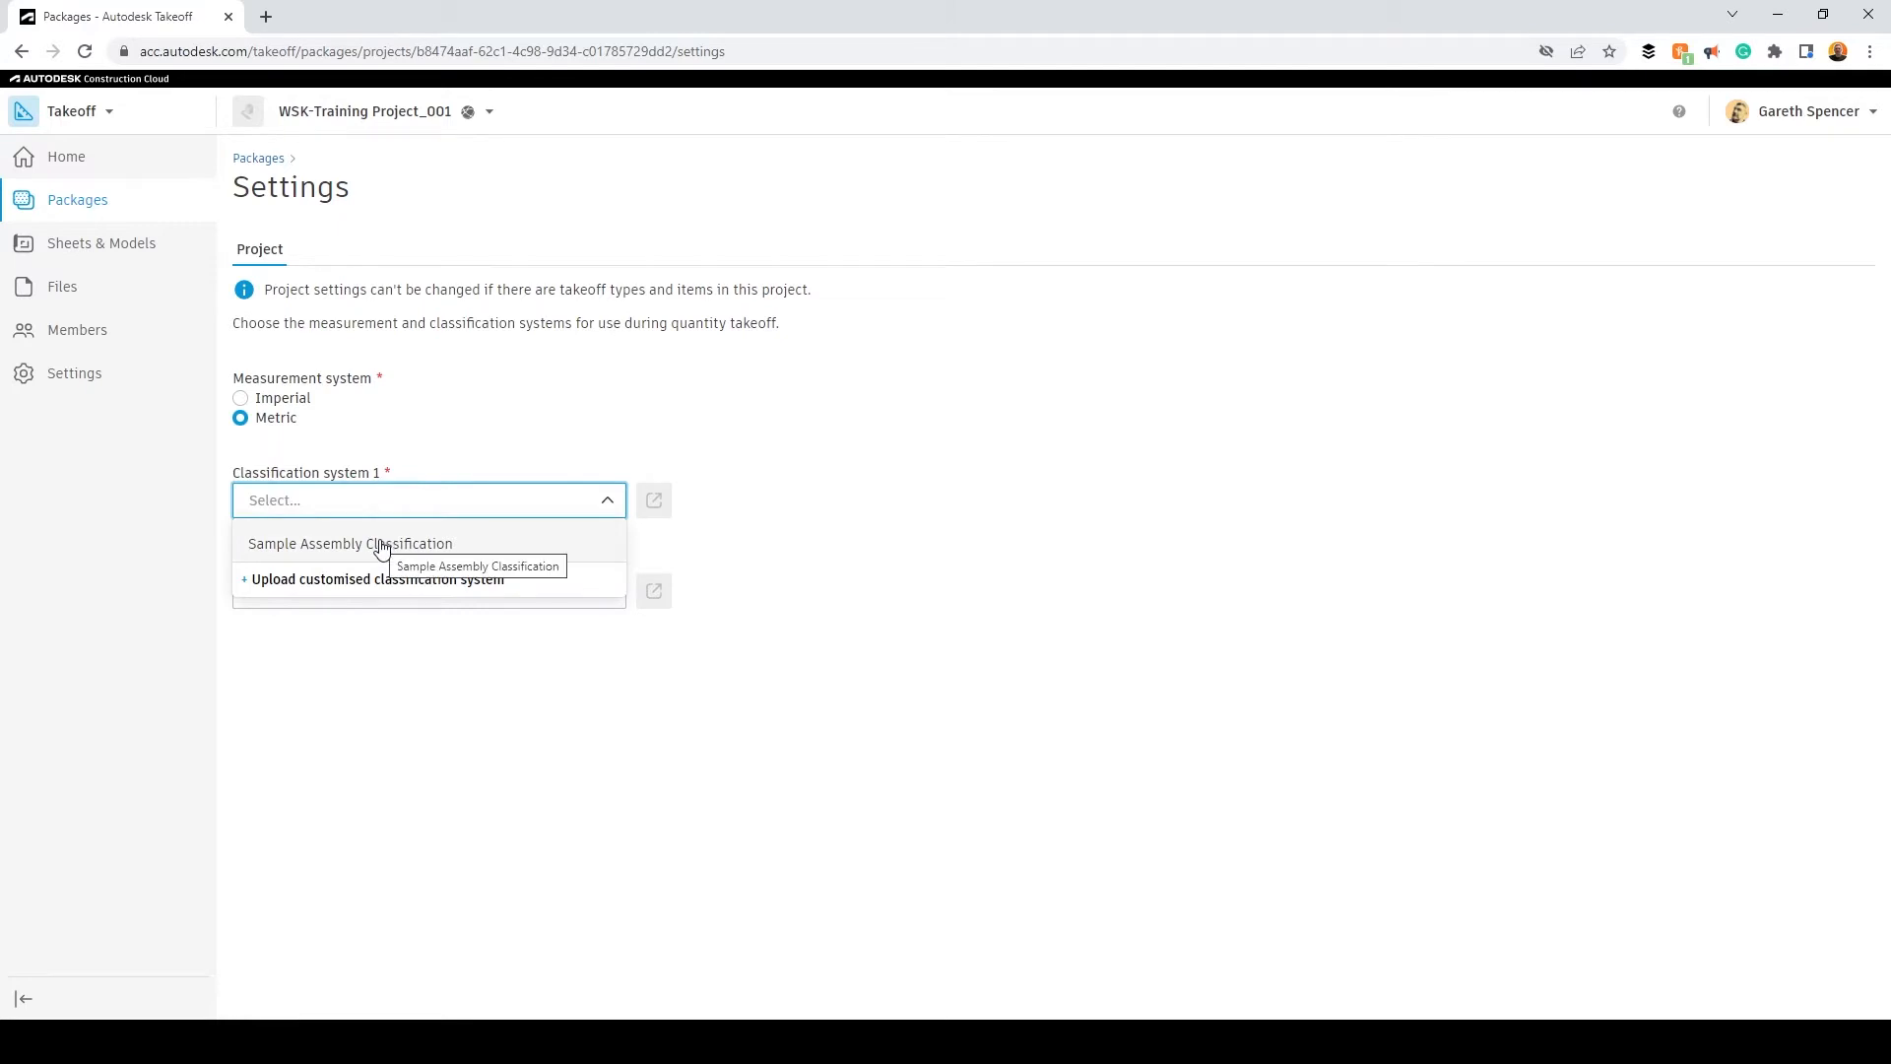
left_click(382, 548)
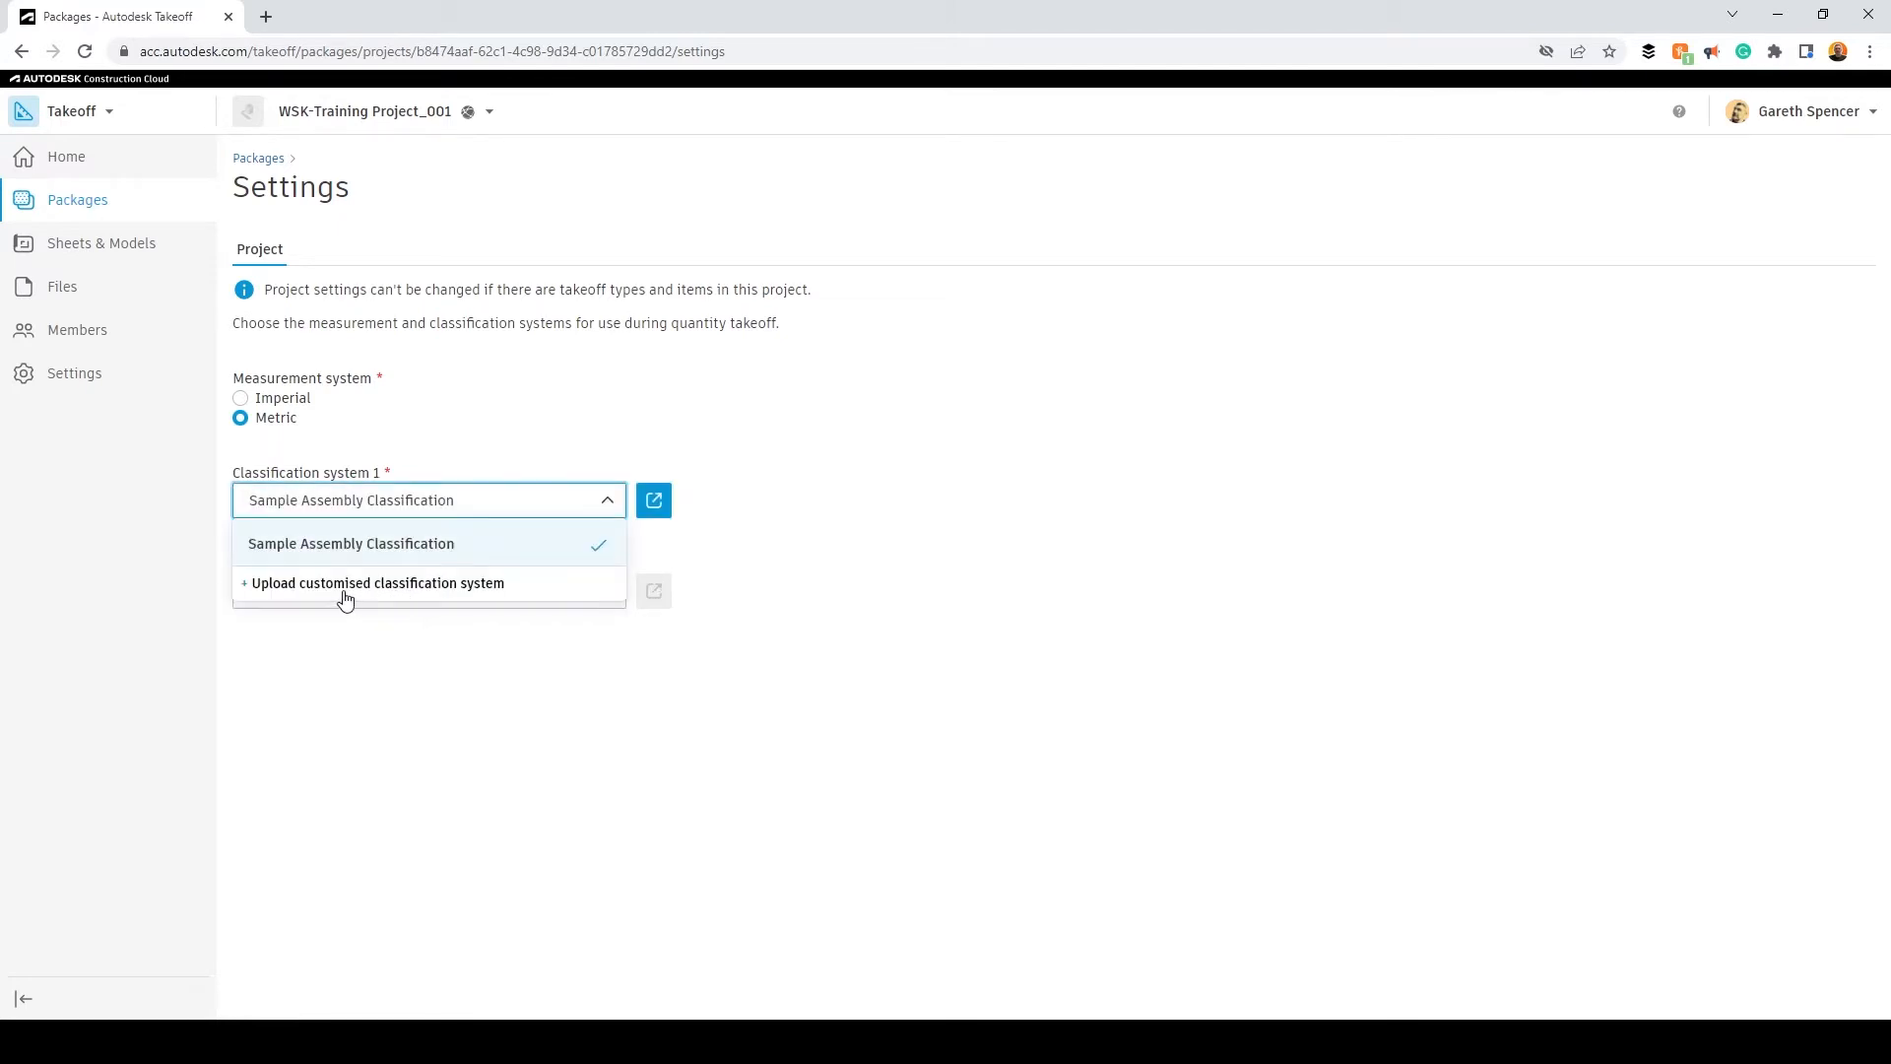
Step: Download the customised classification template, enable editing on it in Excel, and close the completed classification workbook
left_click(345, 585)
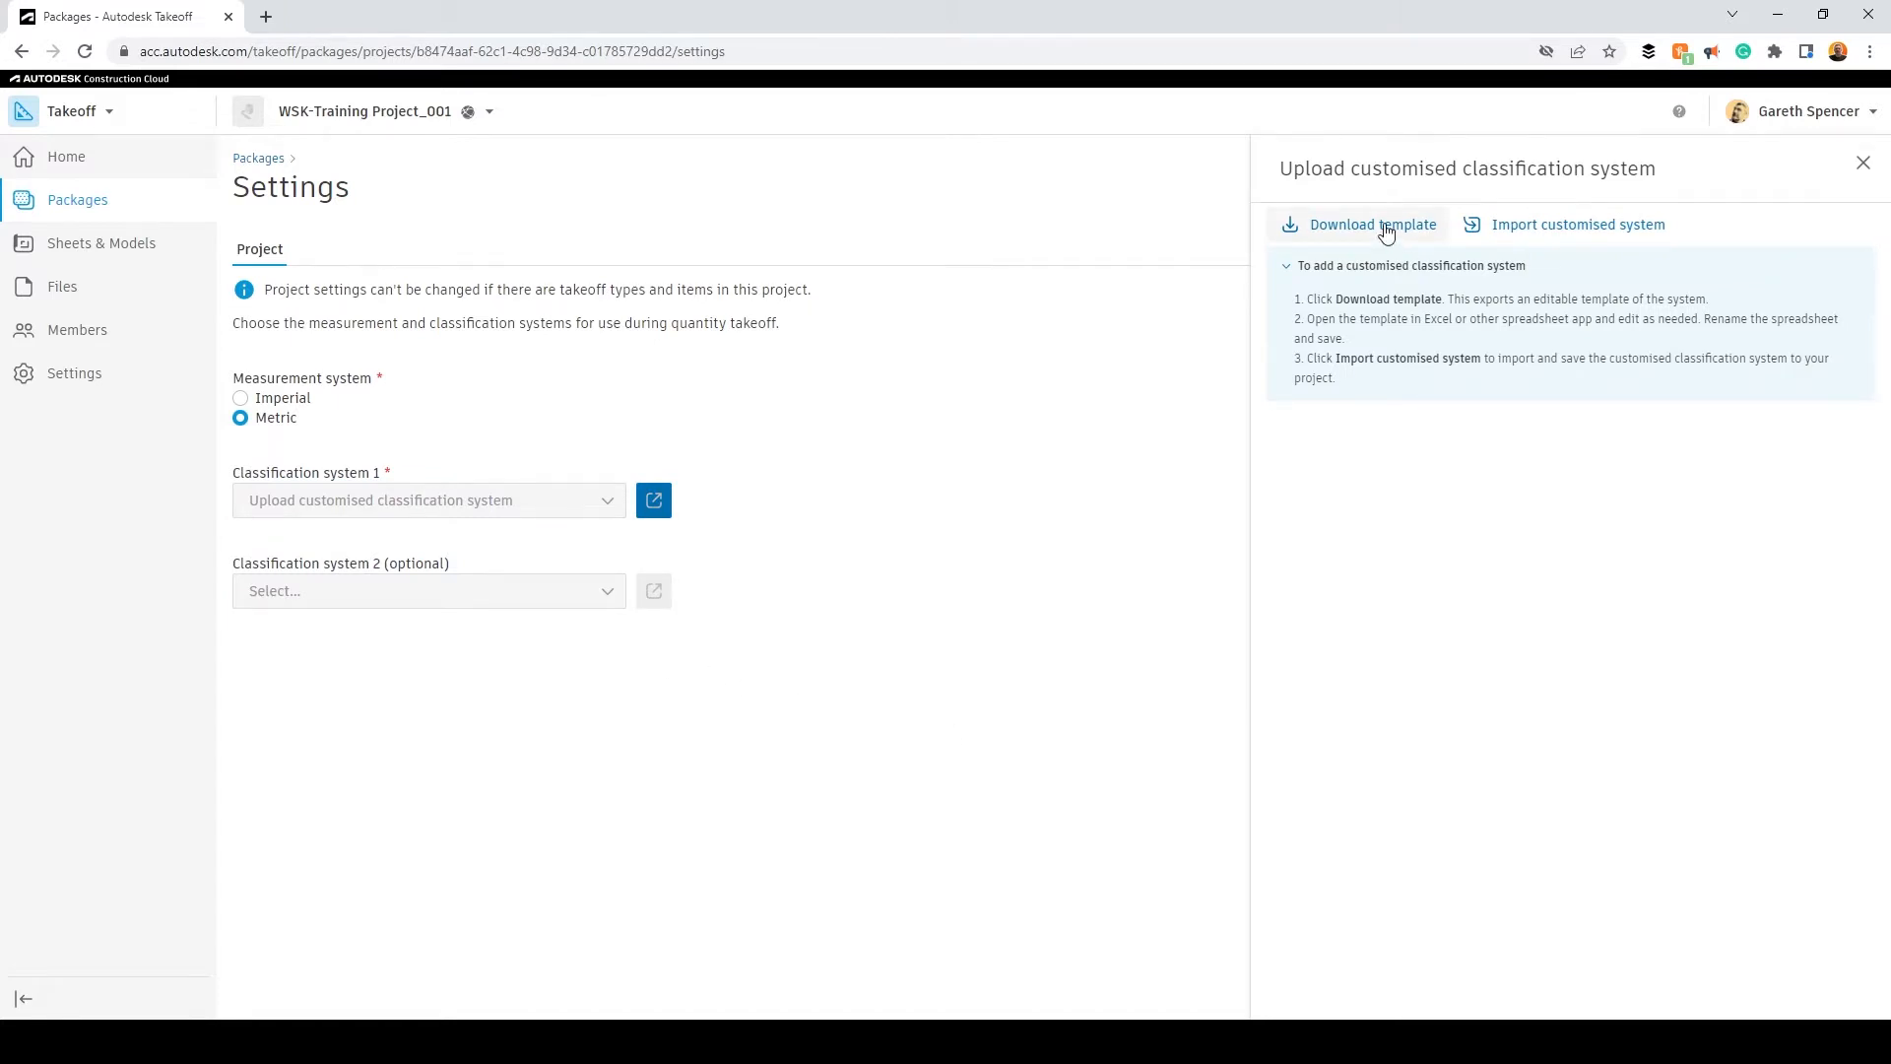
left_click(1375, 225)
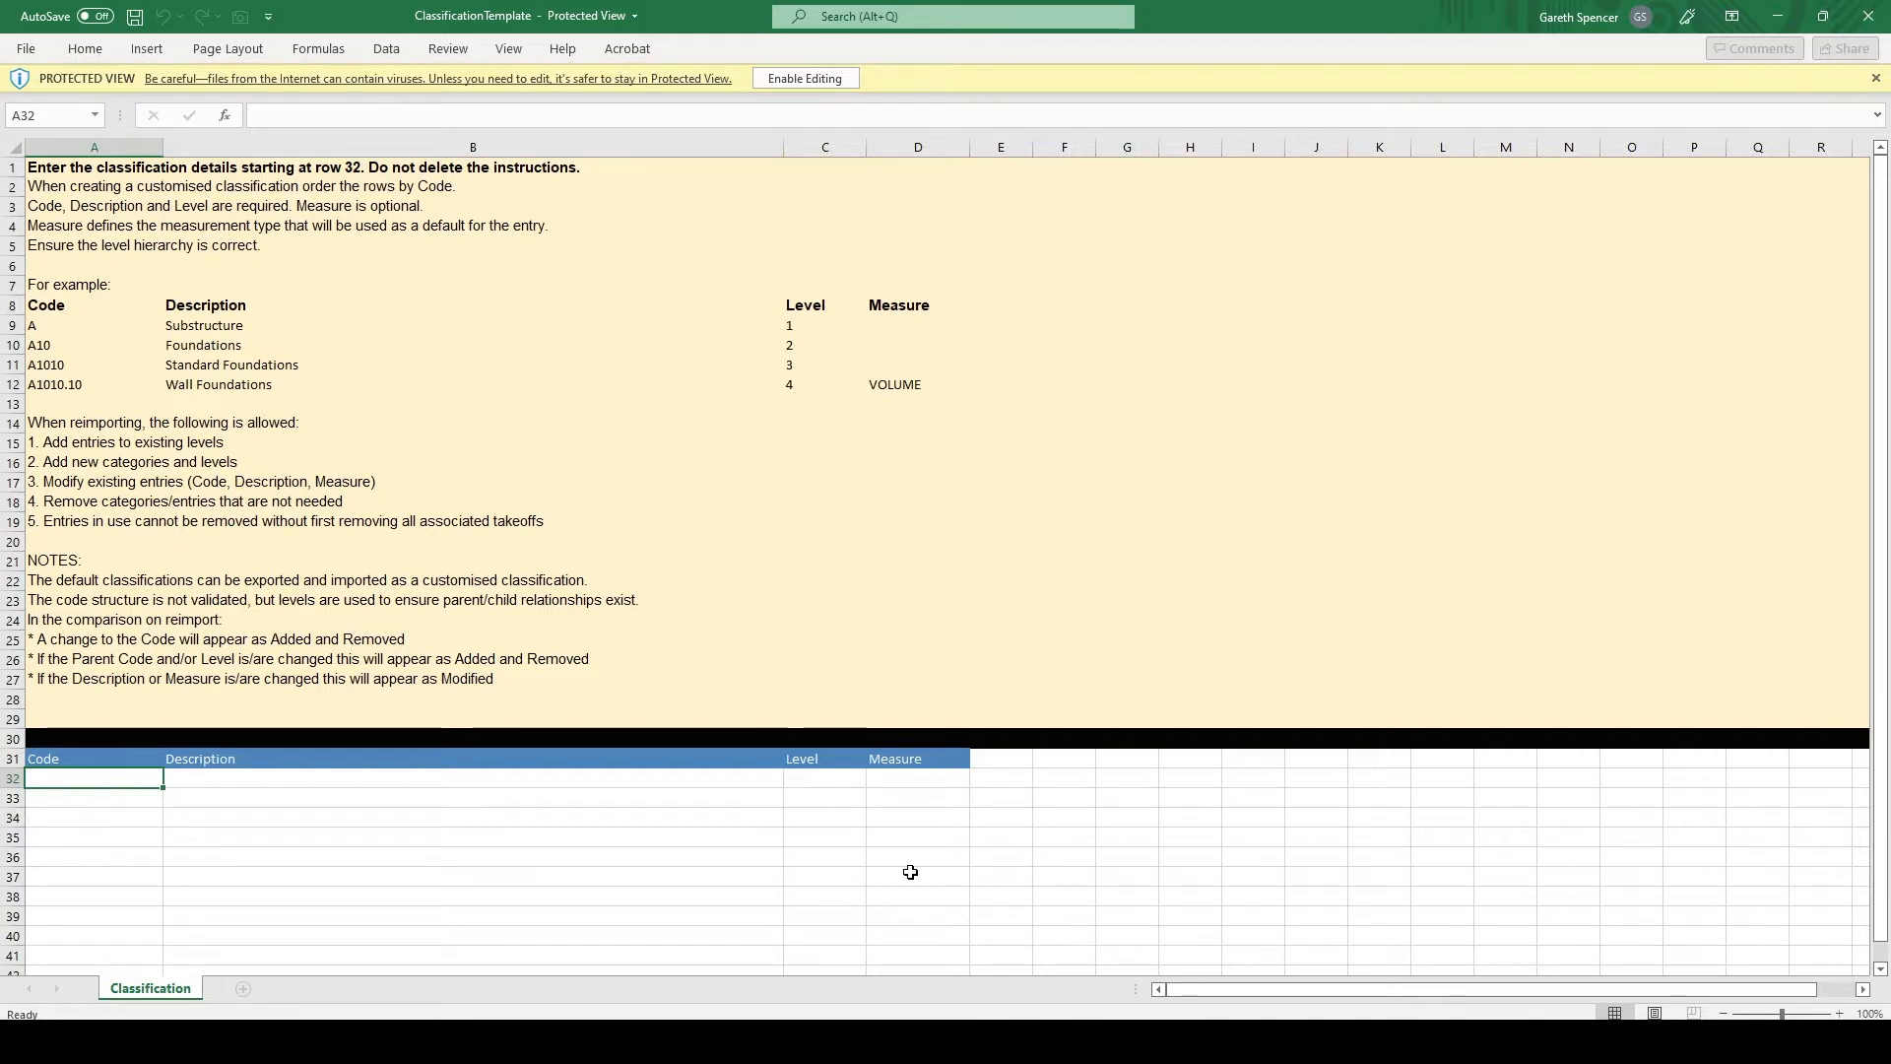
left_click(814, 81)
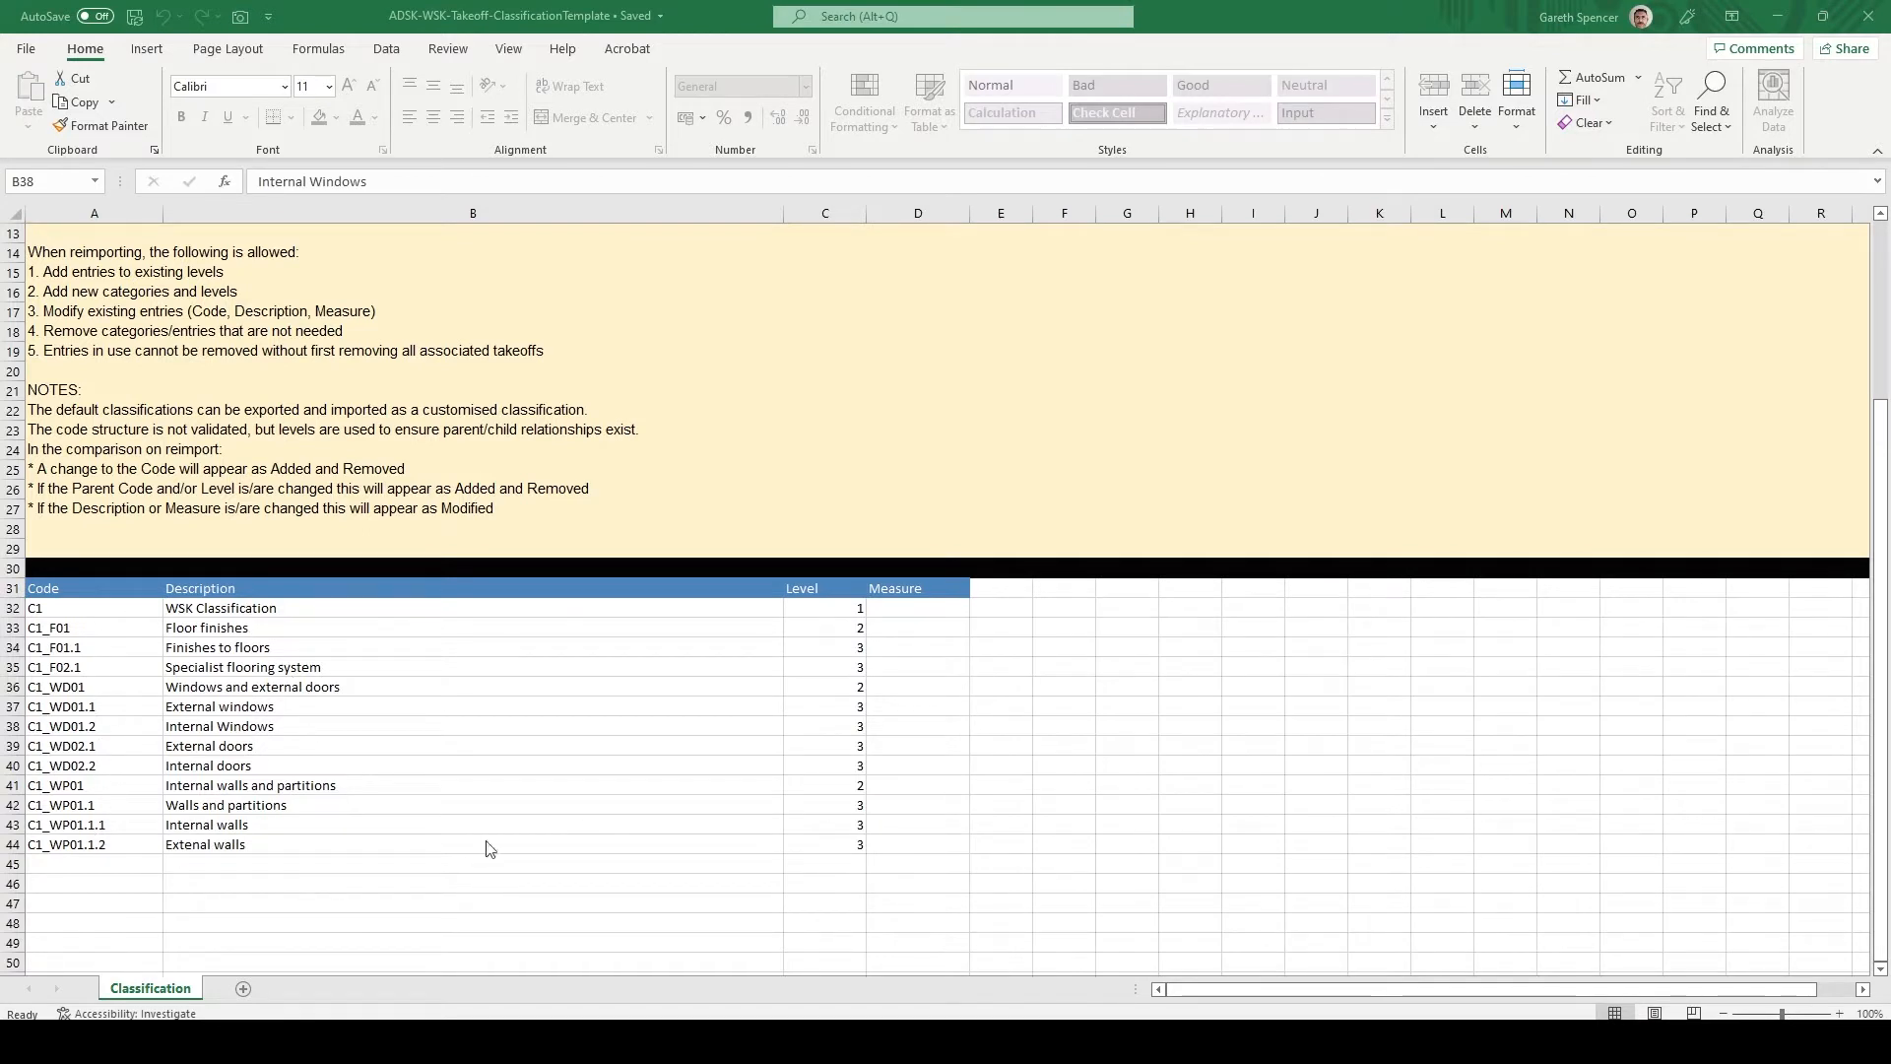
left_click(1869, 16)
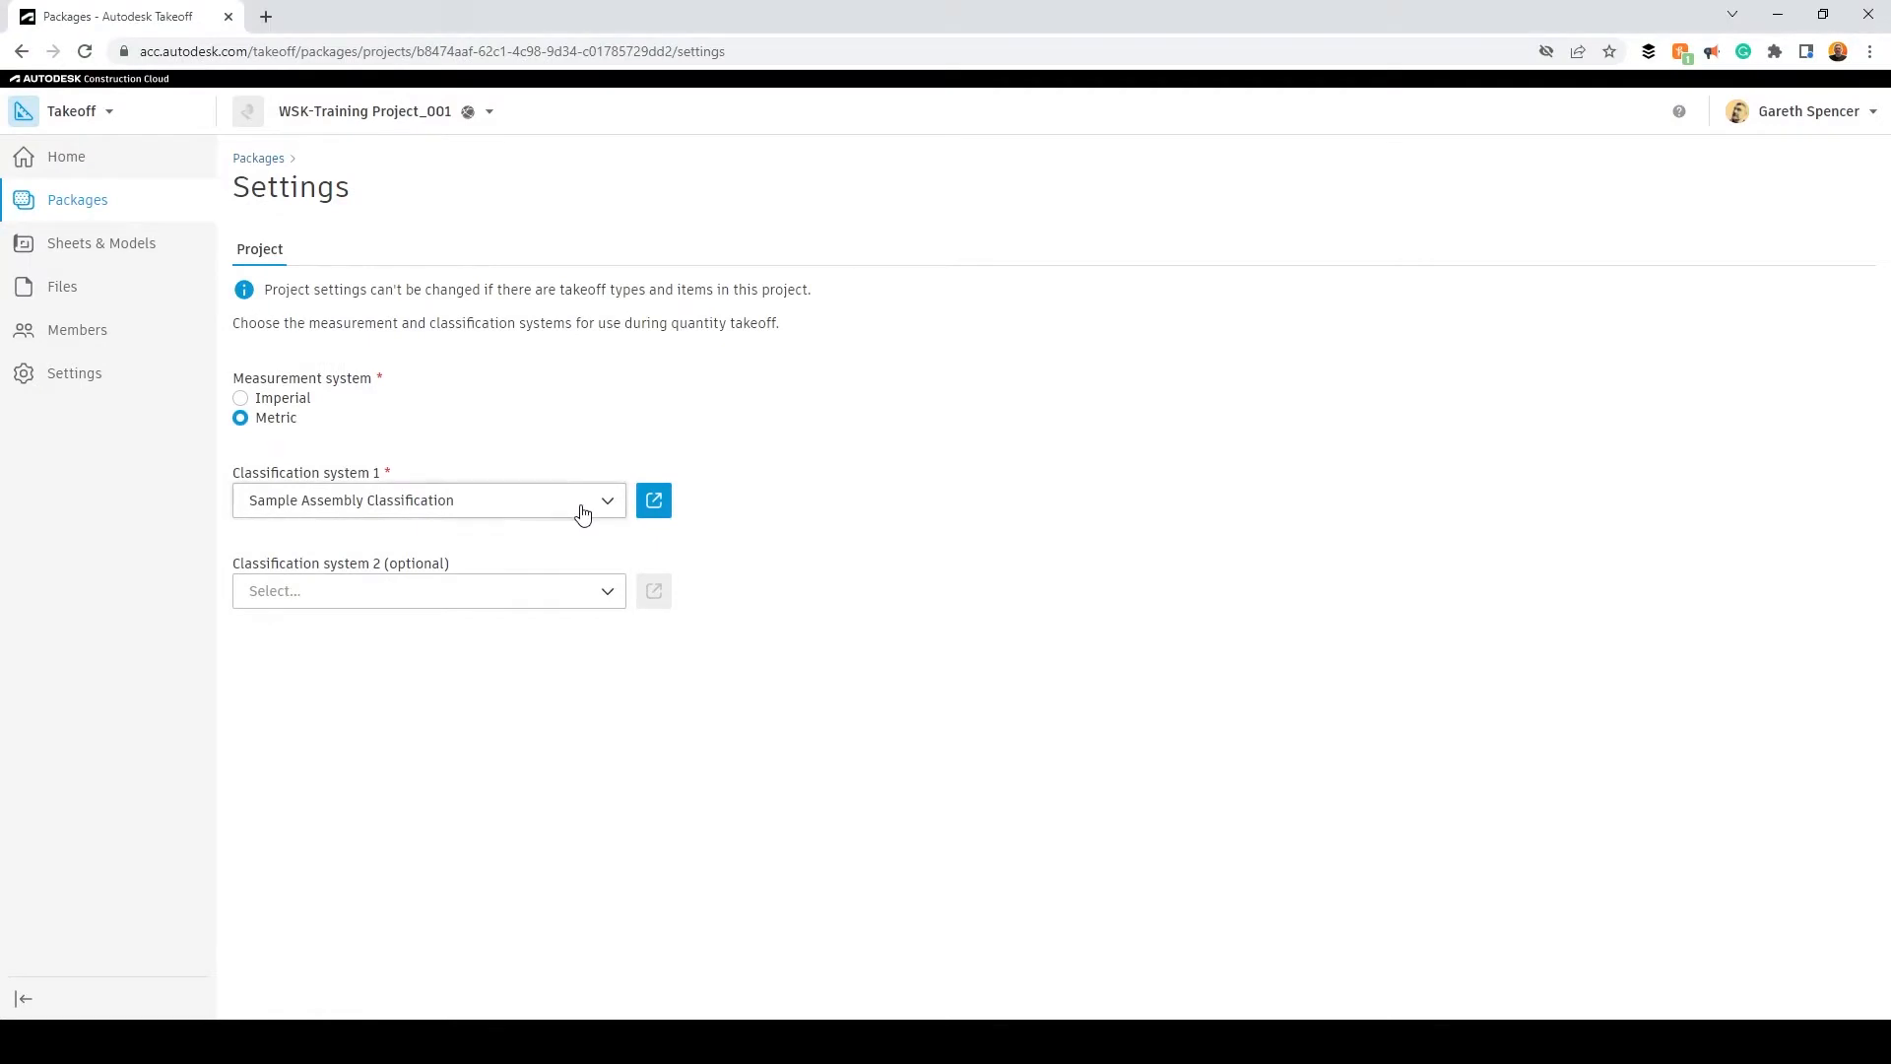
Step: Import the ADSK-WSK-Takeoff-ClassificationTemplate workbook as a customised system for classification system 1
left_click(582, 504)
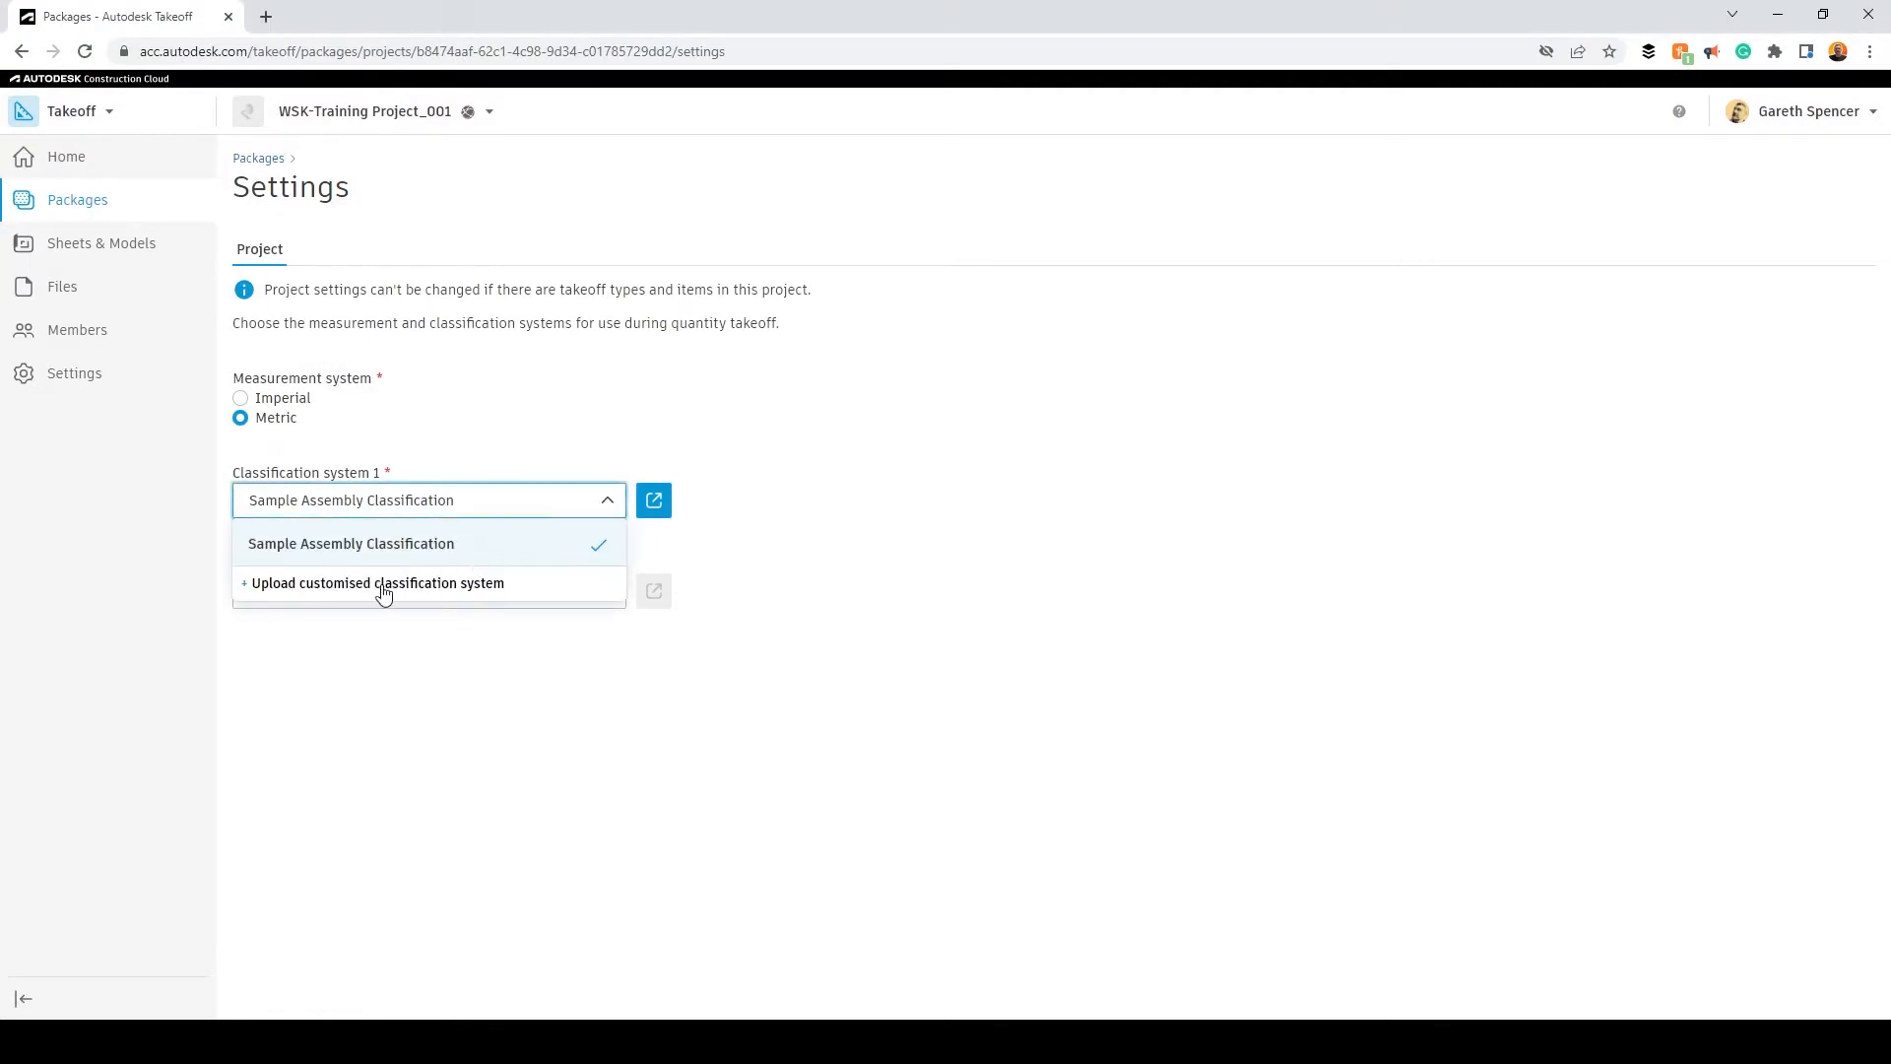
left_click(383, 586)
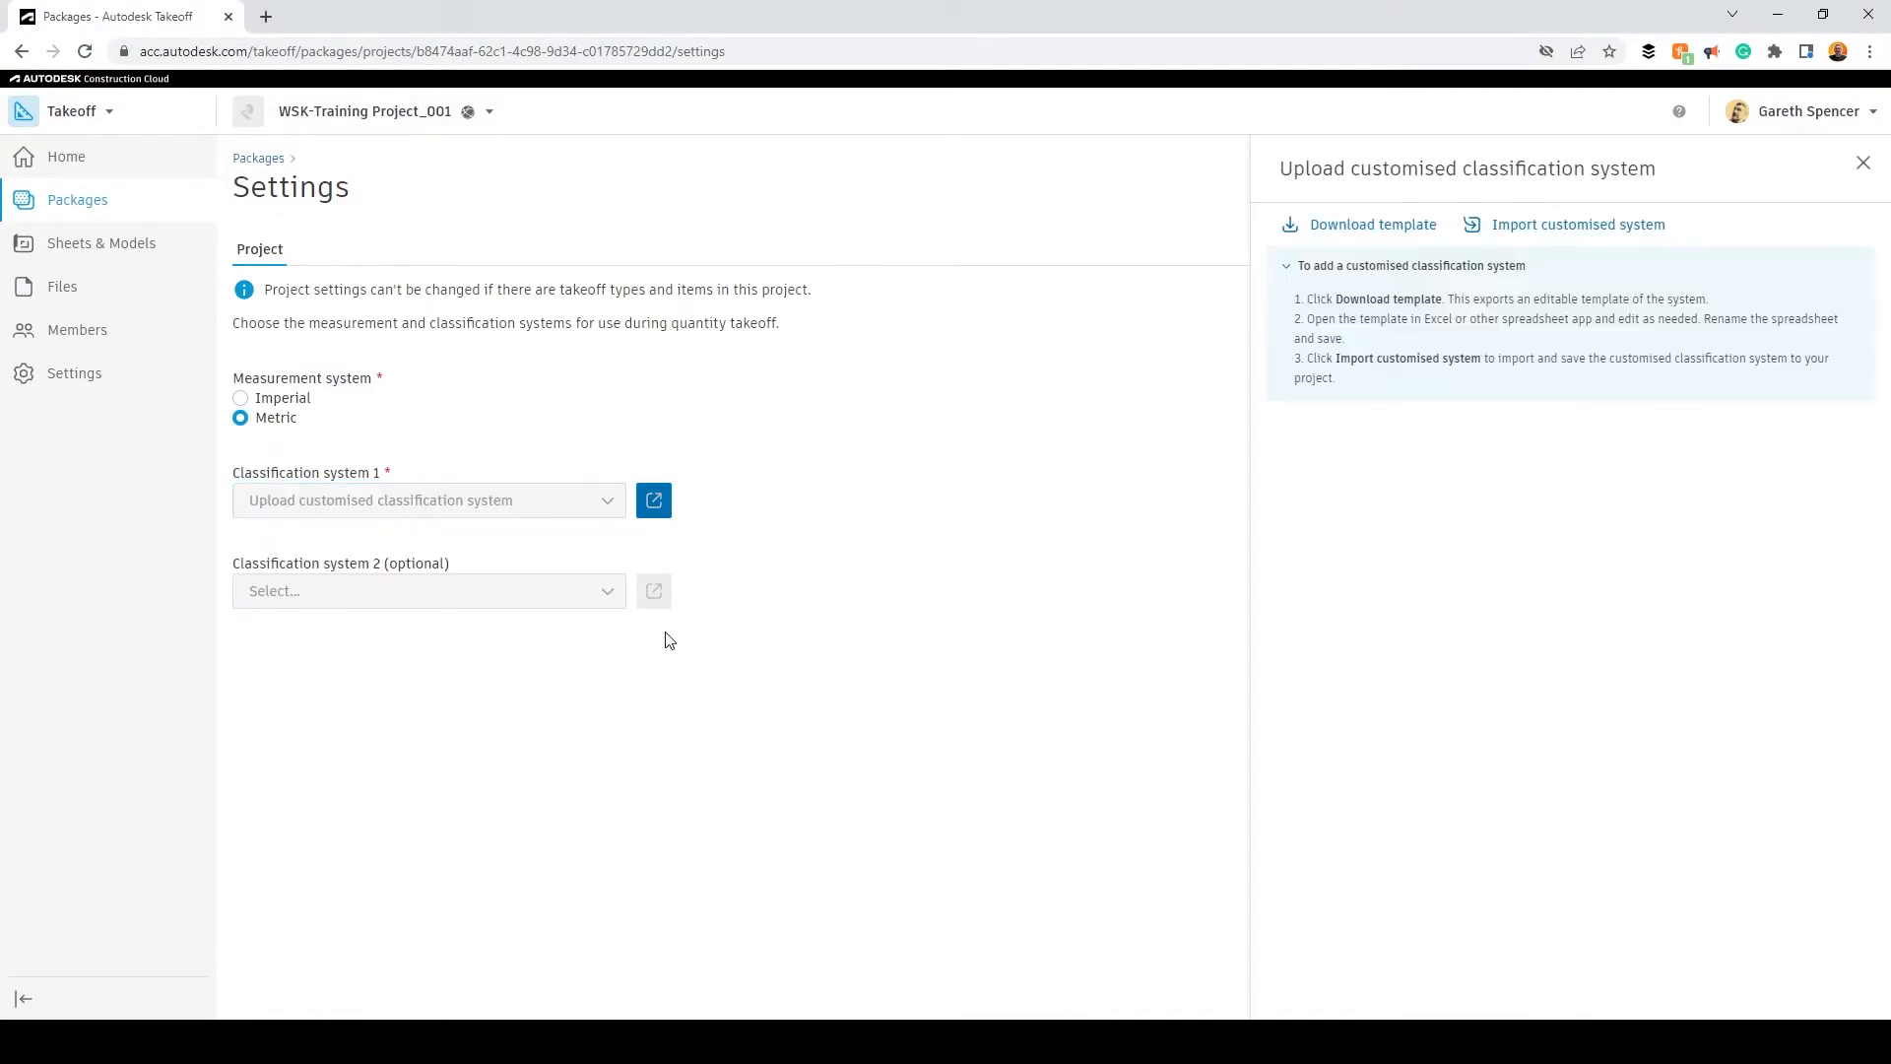
left_click(1618, 226)
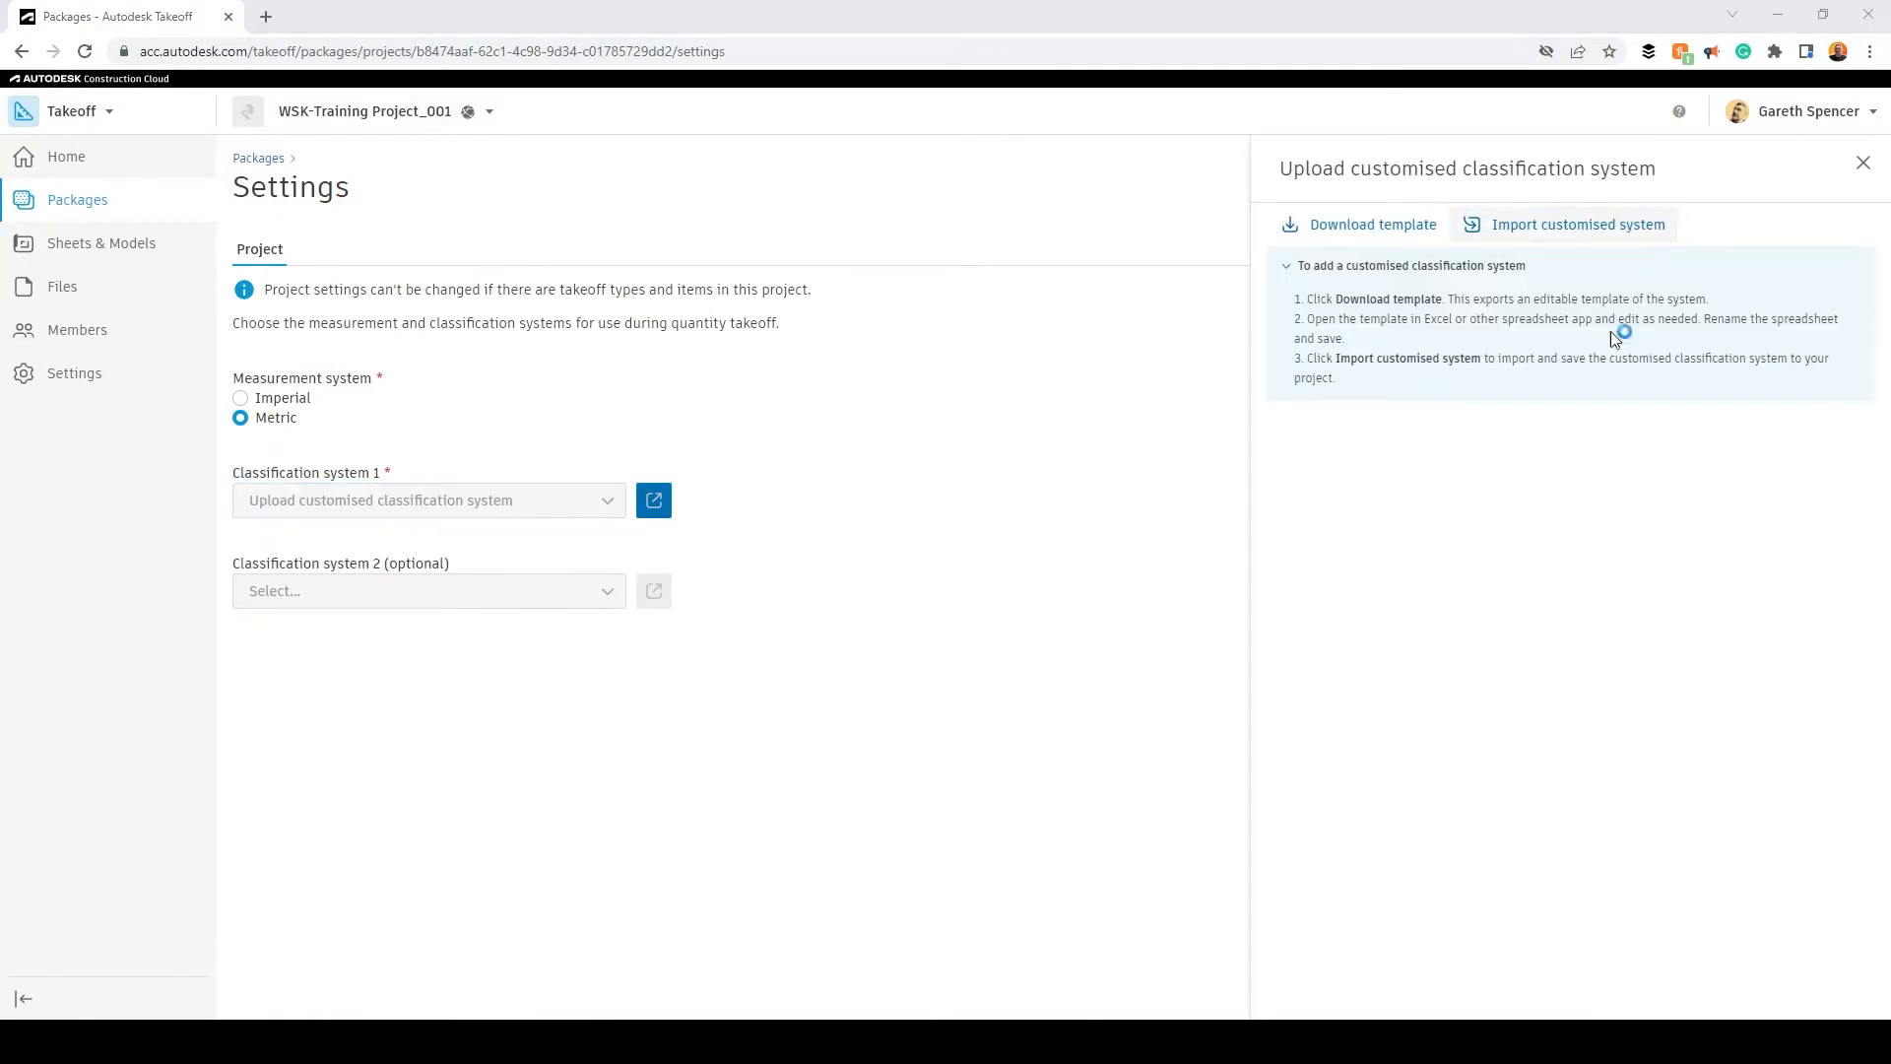
left_click(419, 310)
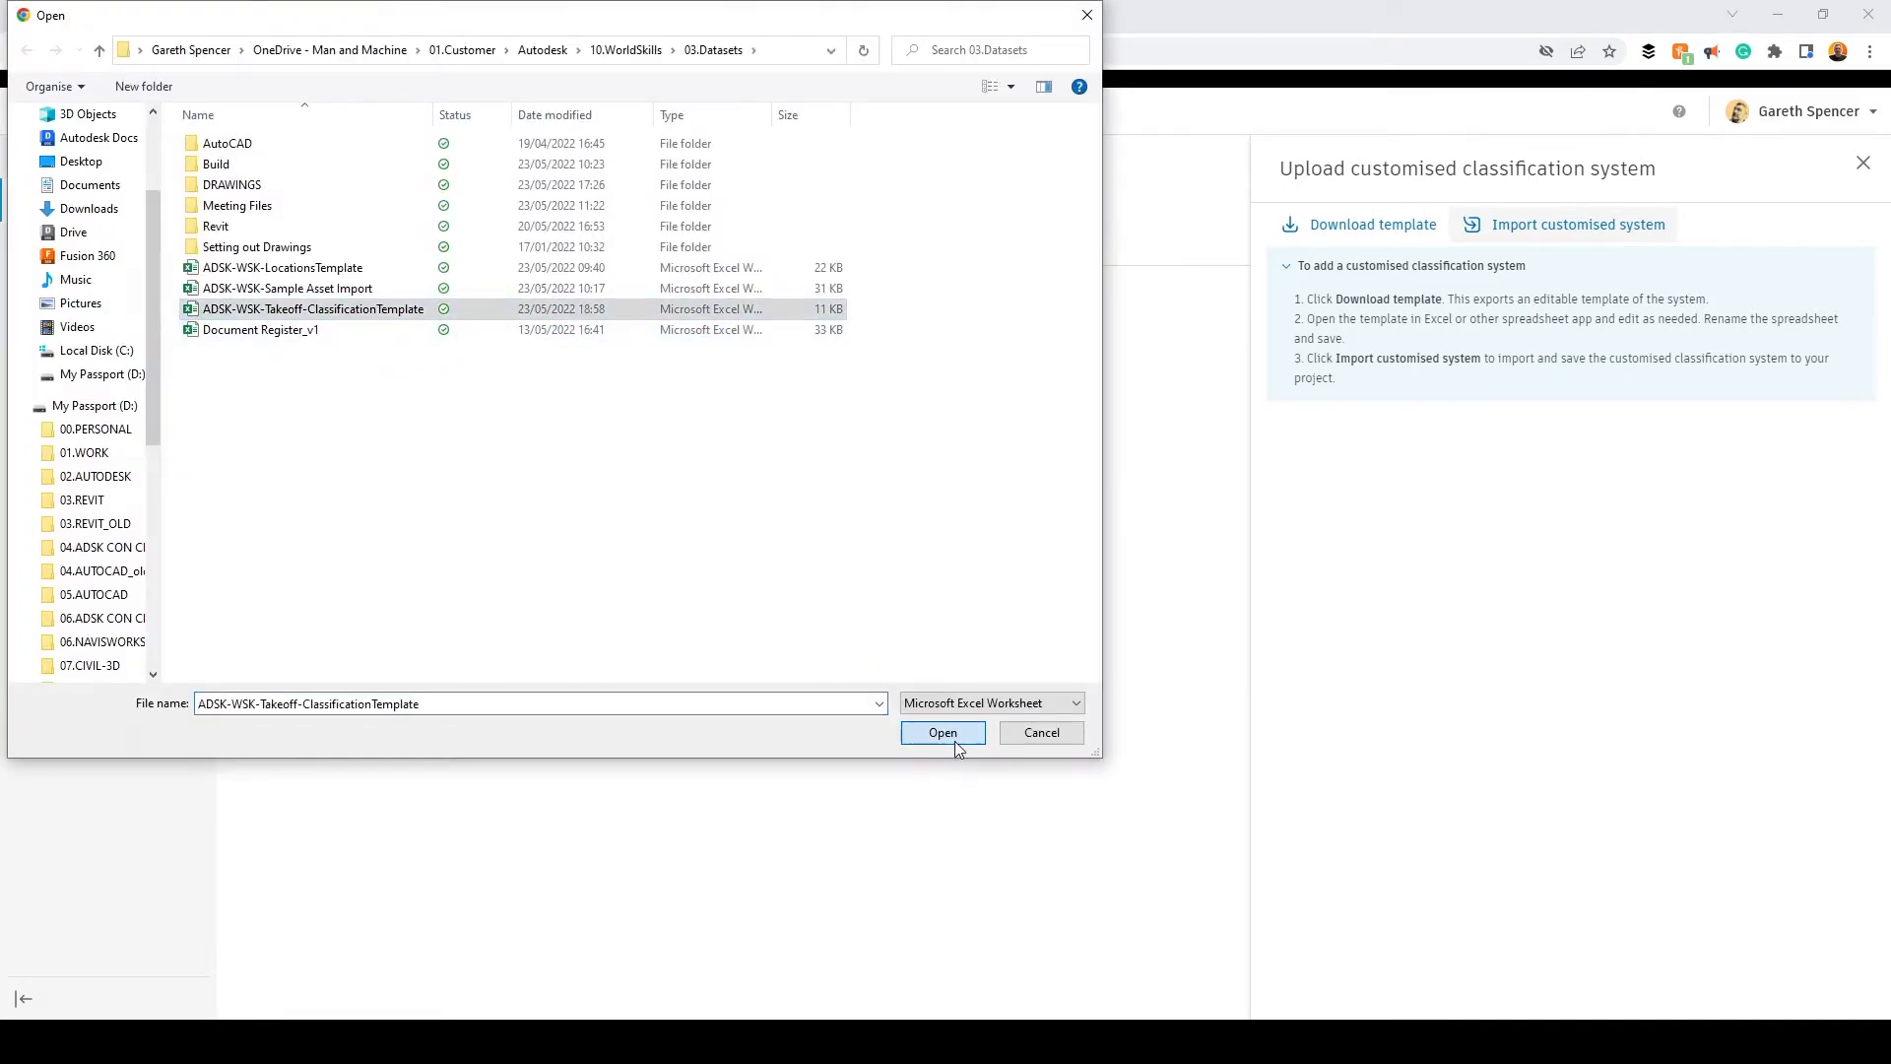
left_click(952, 737)
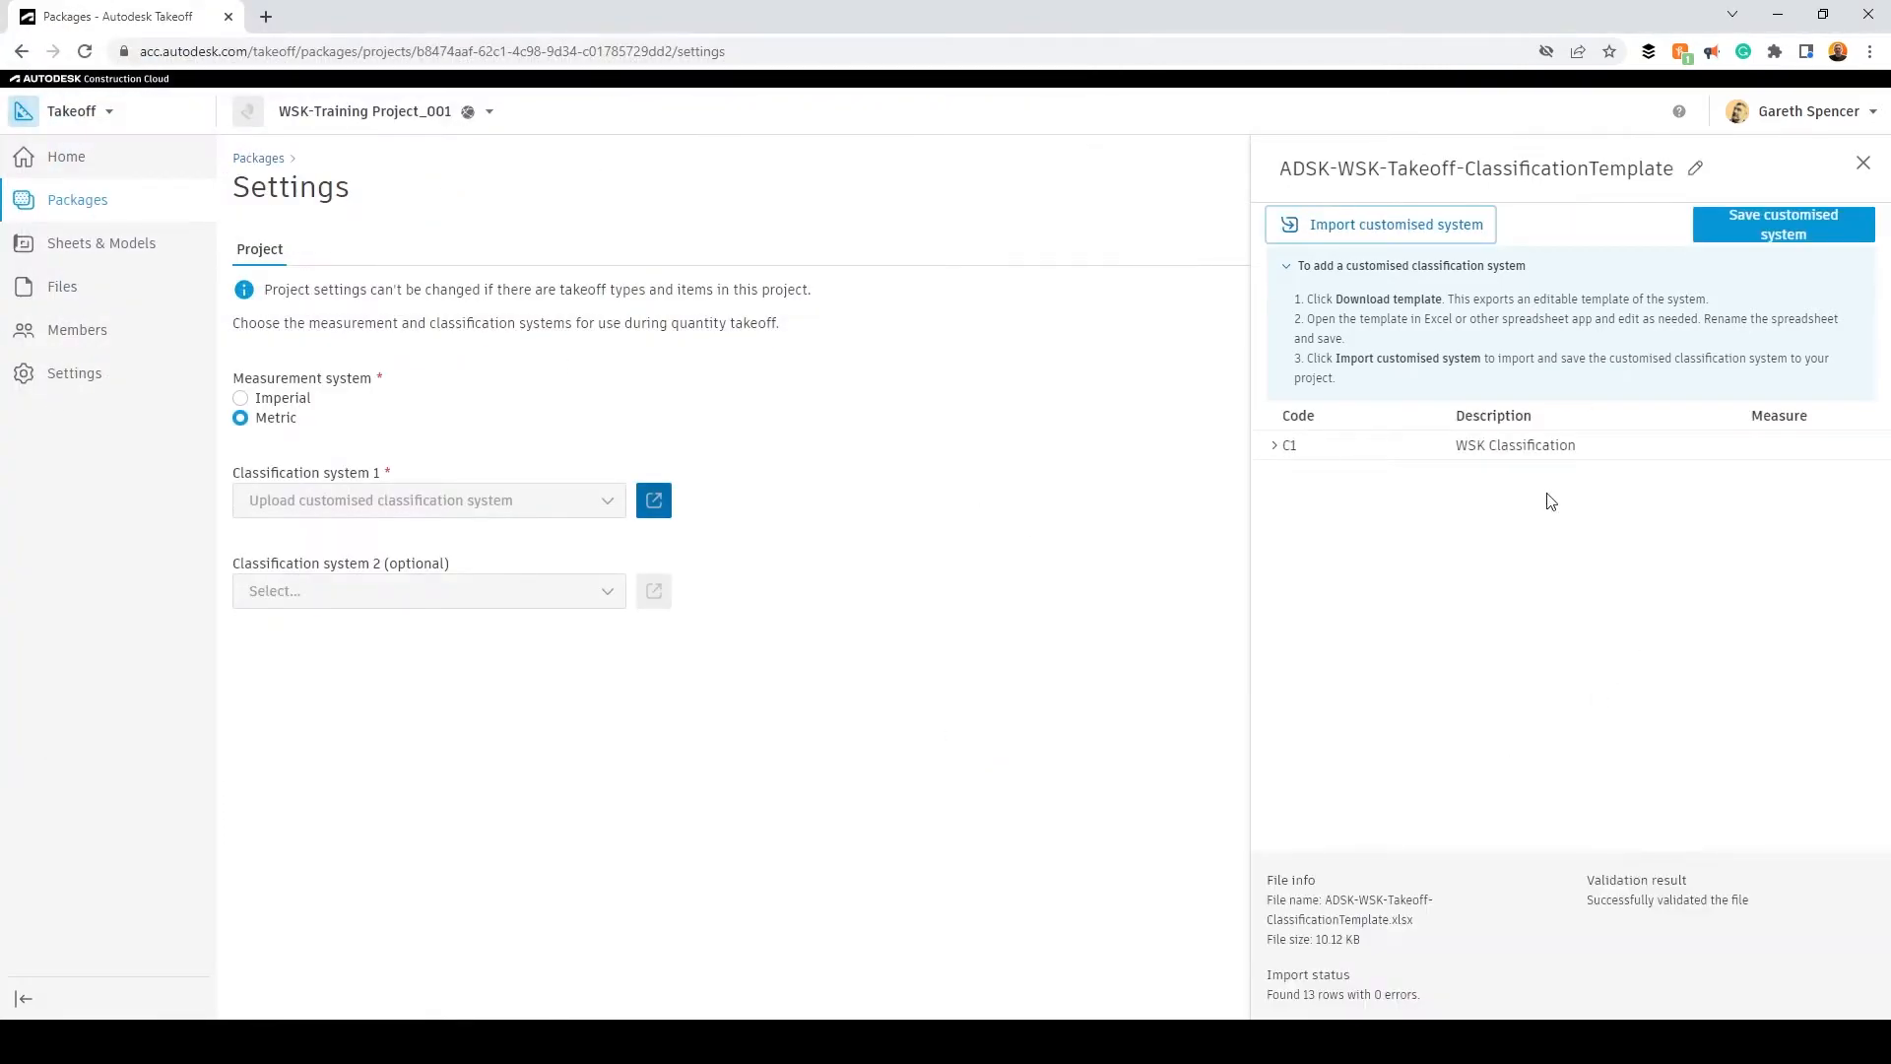
Step: Expand C1 and its floor, window/door and wall categories for review, save the customised system, and return to the Takeoff home page
left_click(1276, 448)
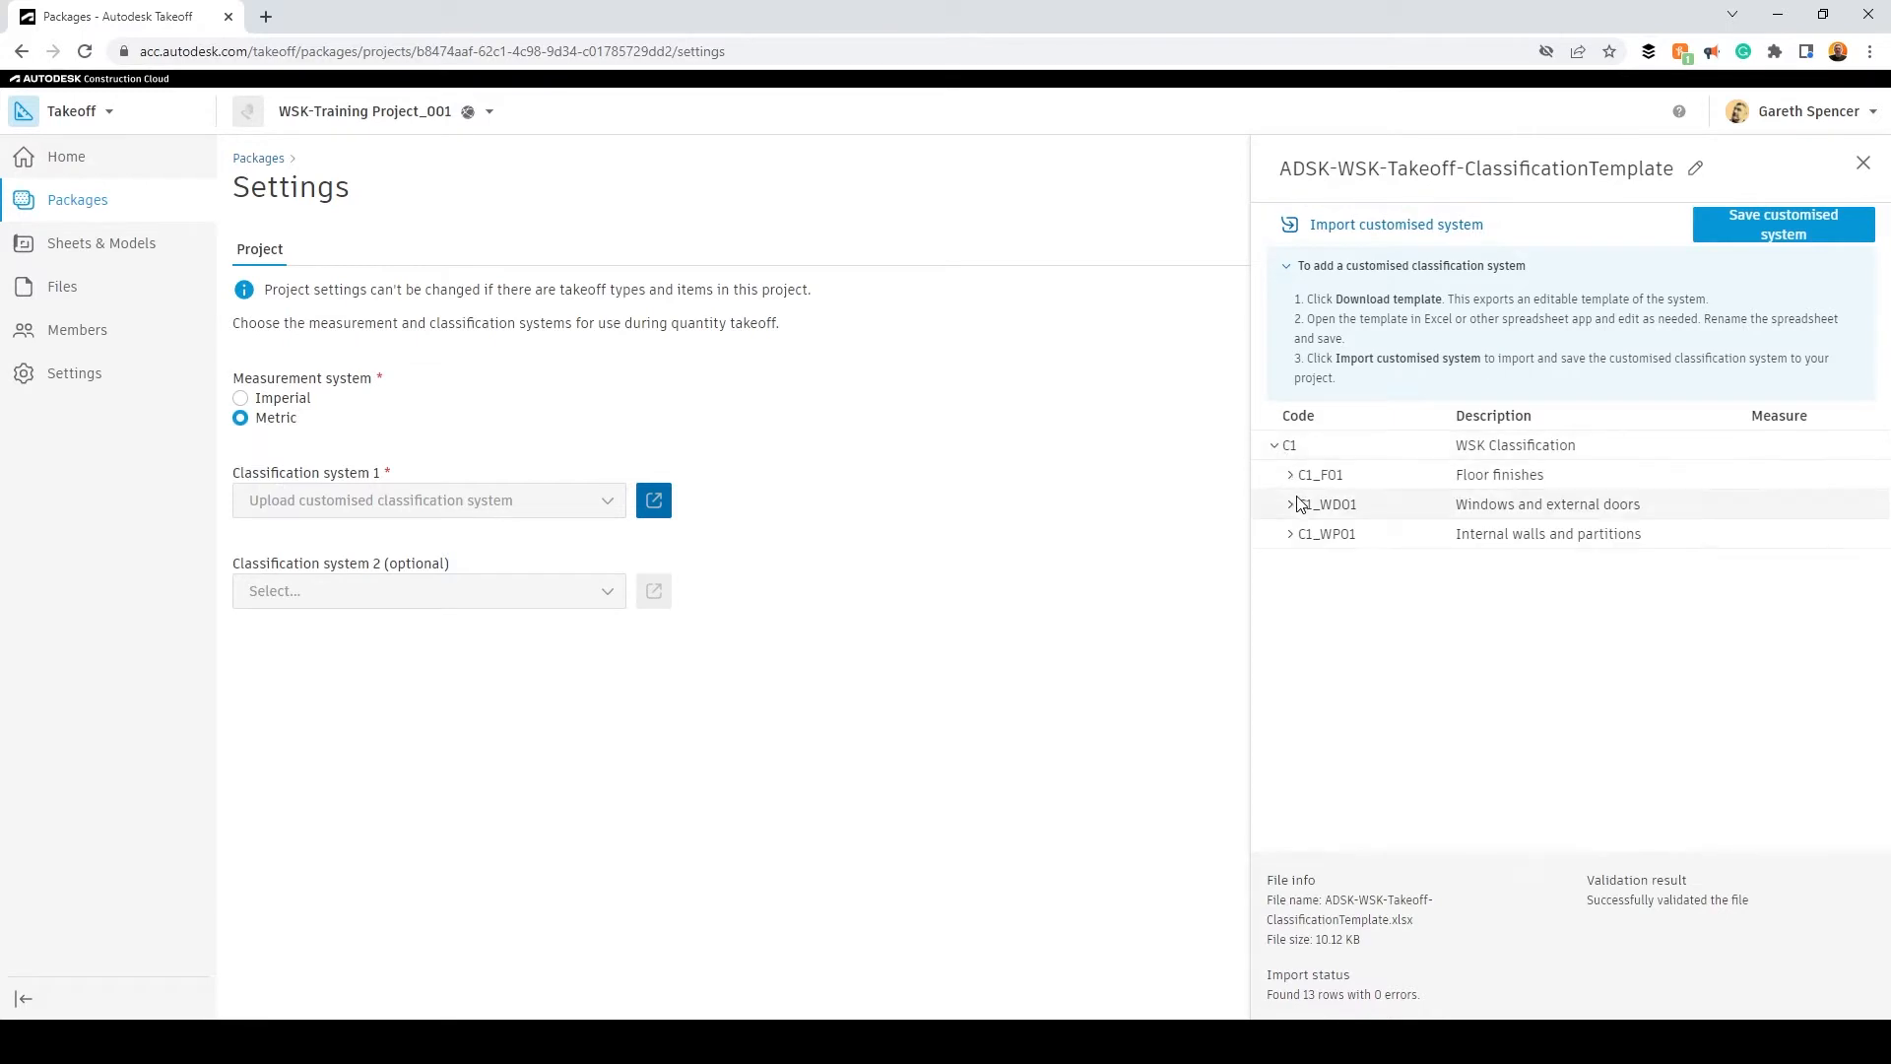
left_click(1291, 475)
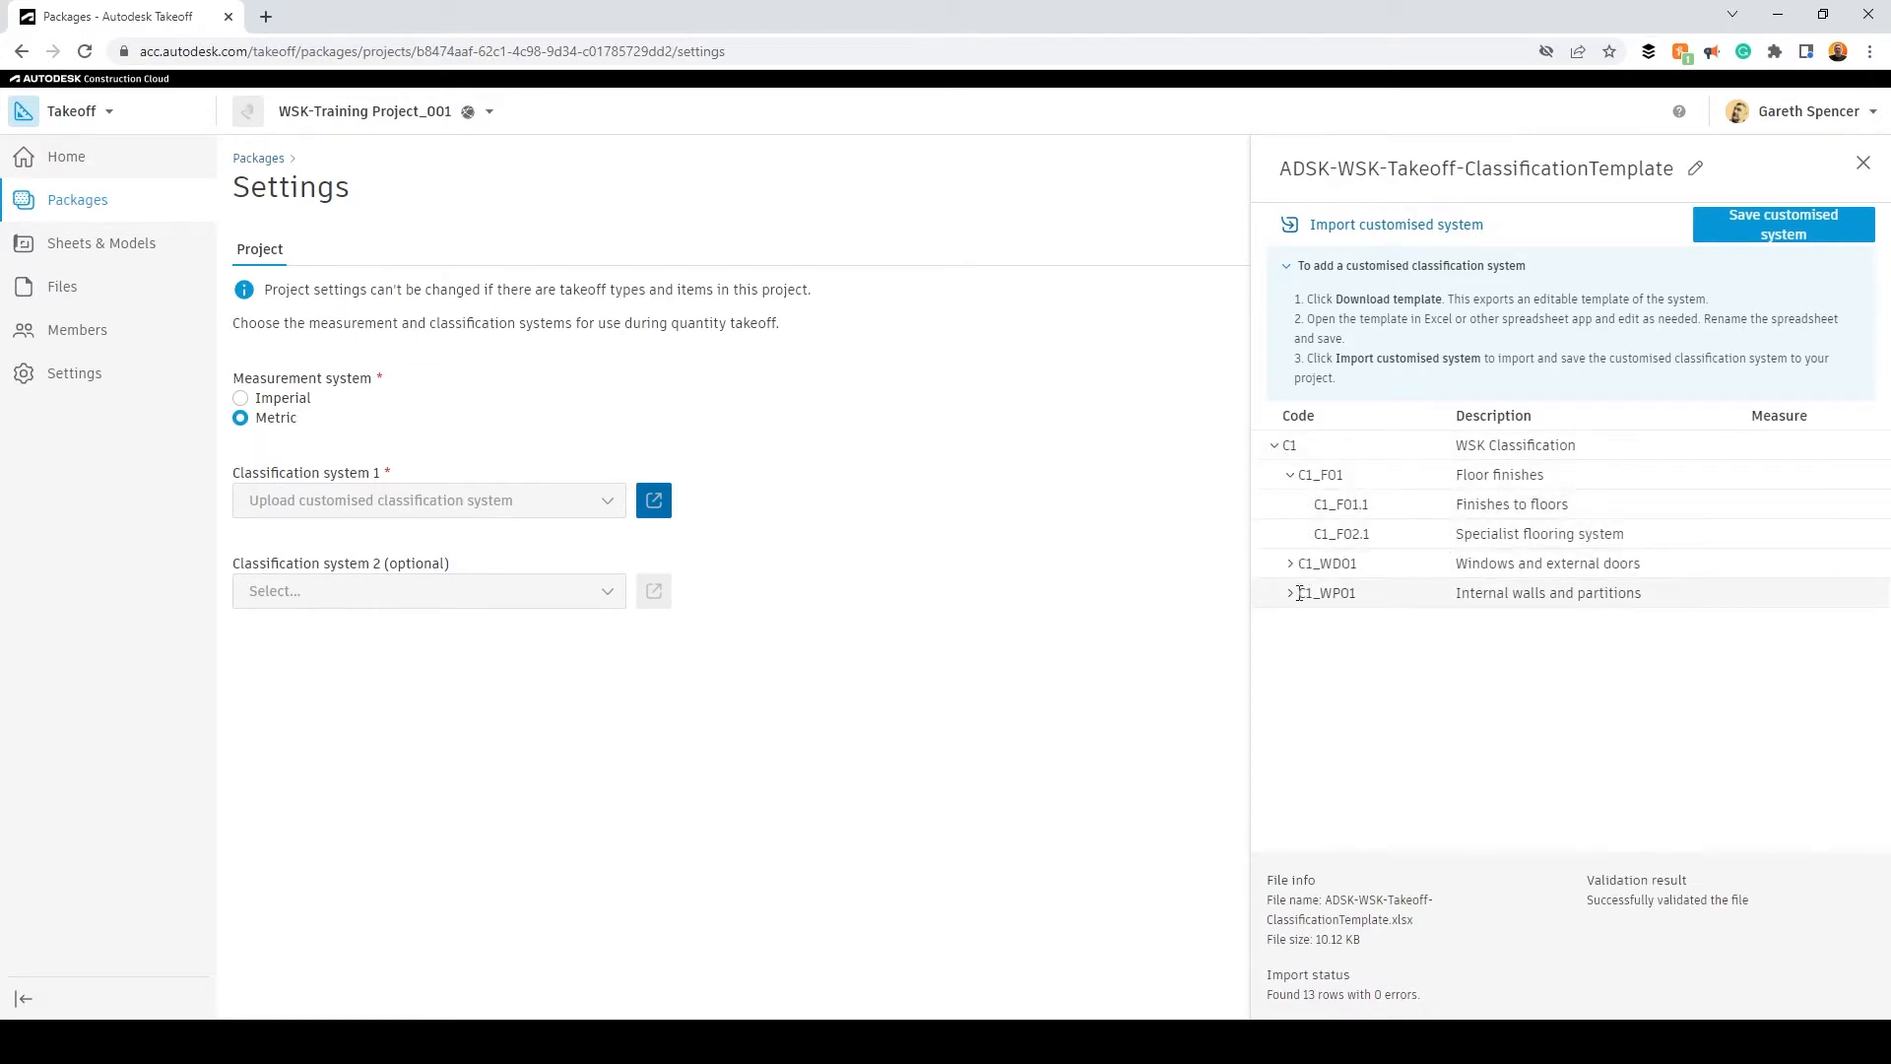
left_click(1291, 563)
left_click(1290, 711)
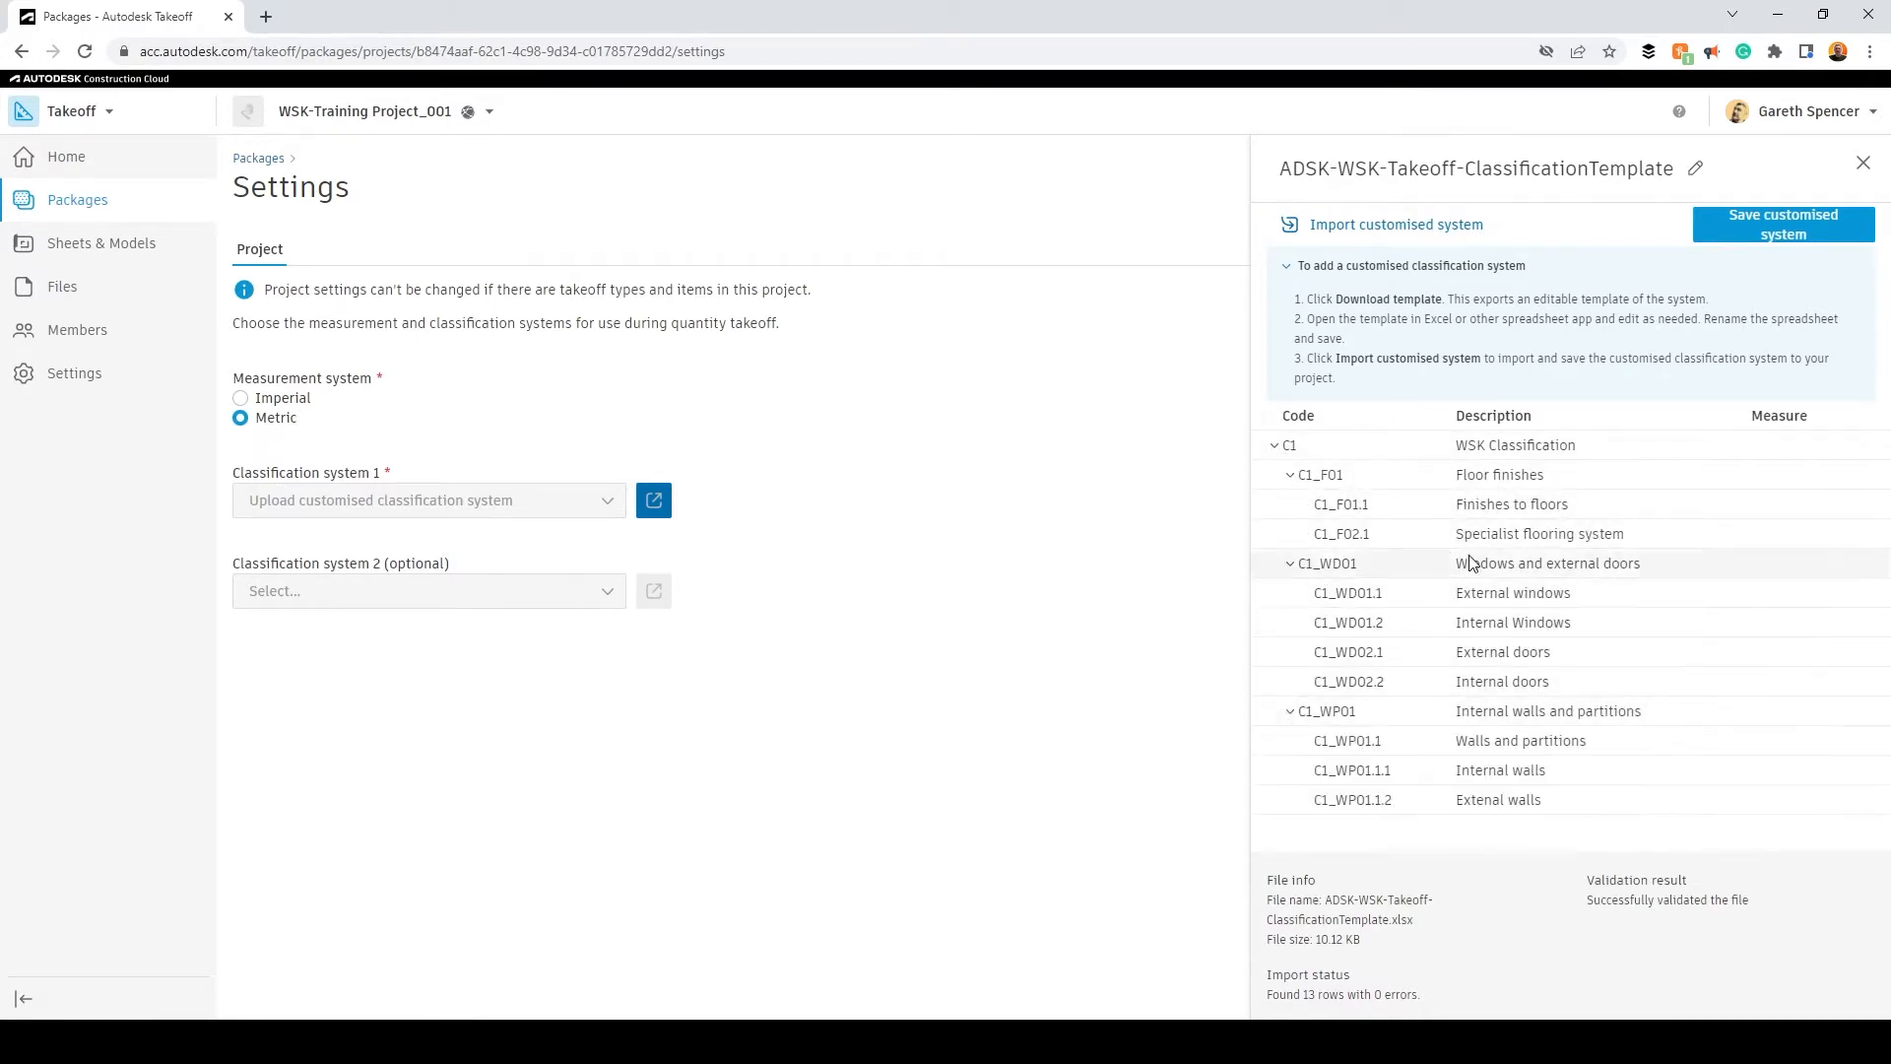
left_click(1782, 225)
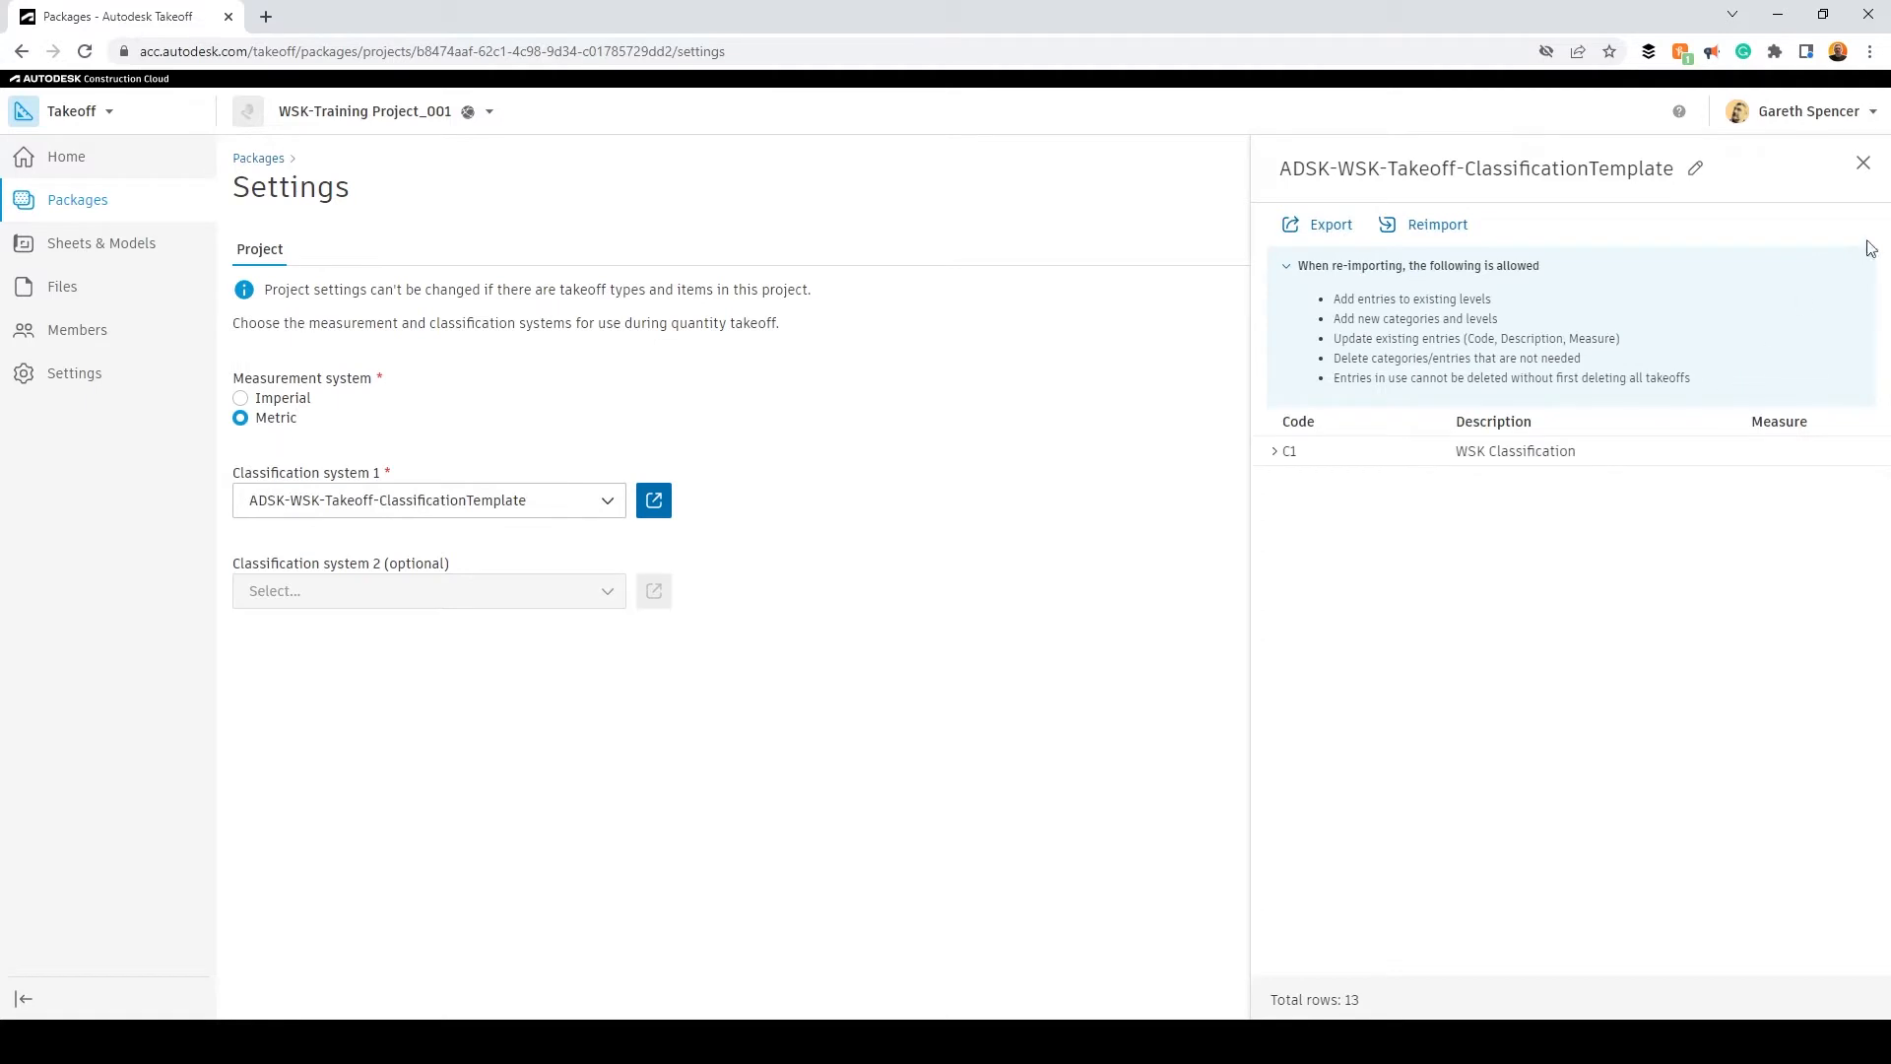
left_click(1864, 167)
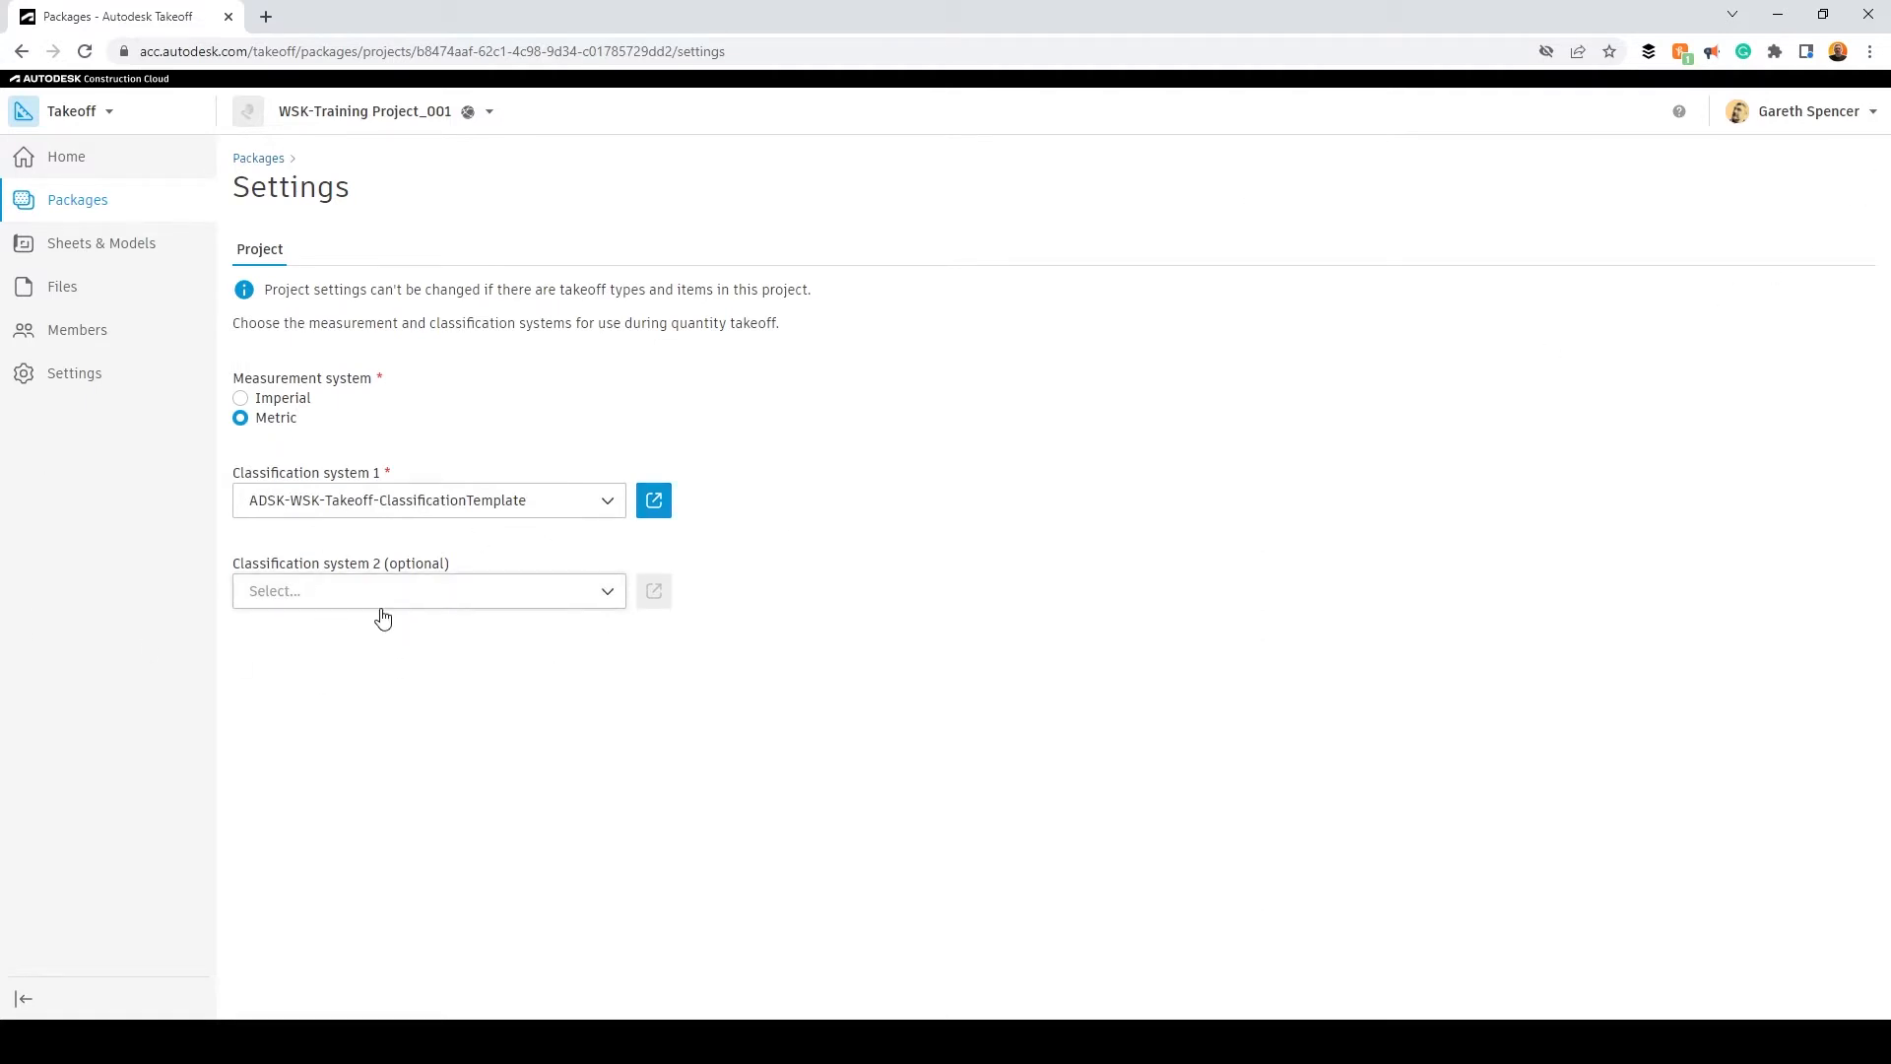
left_click(61, 156)
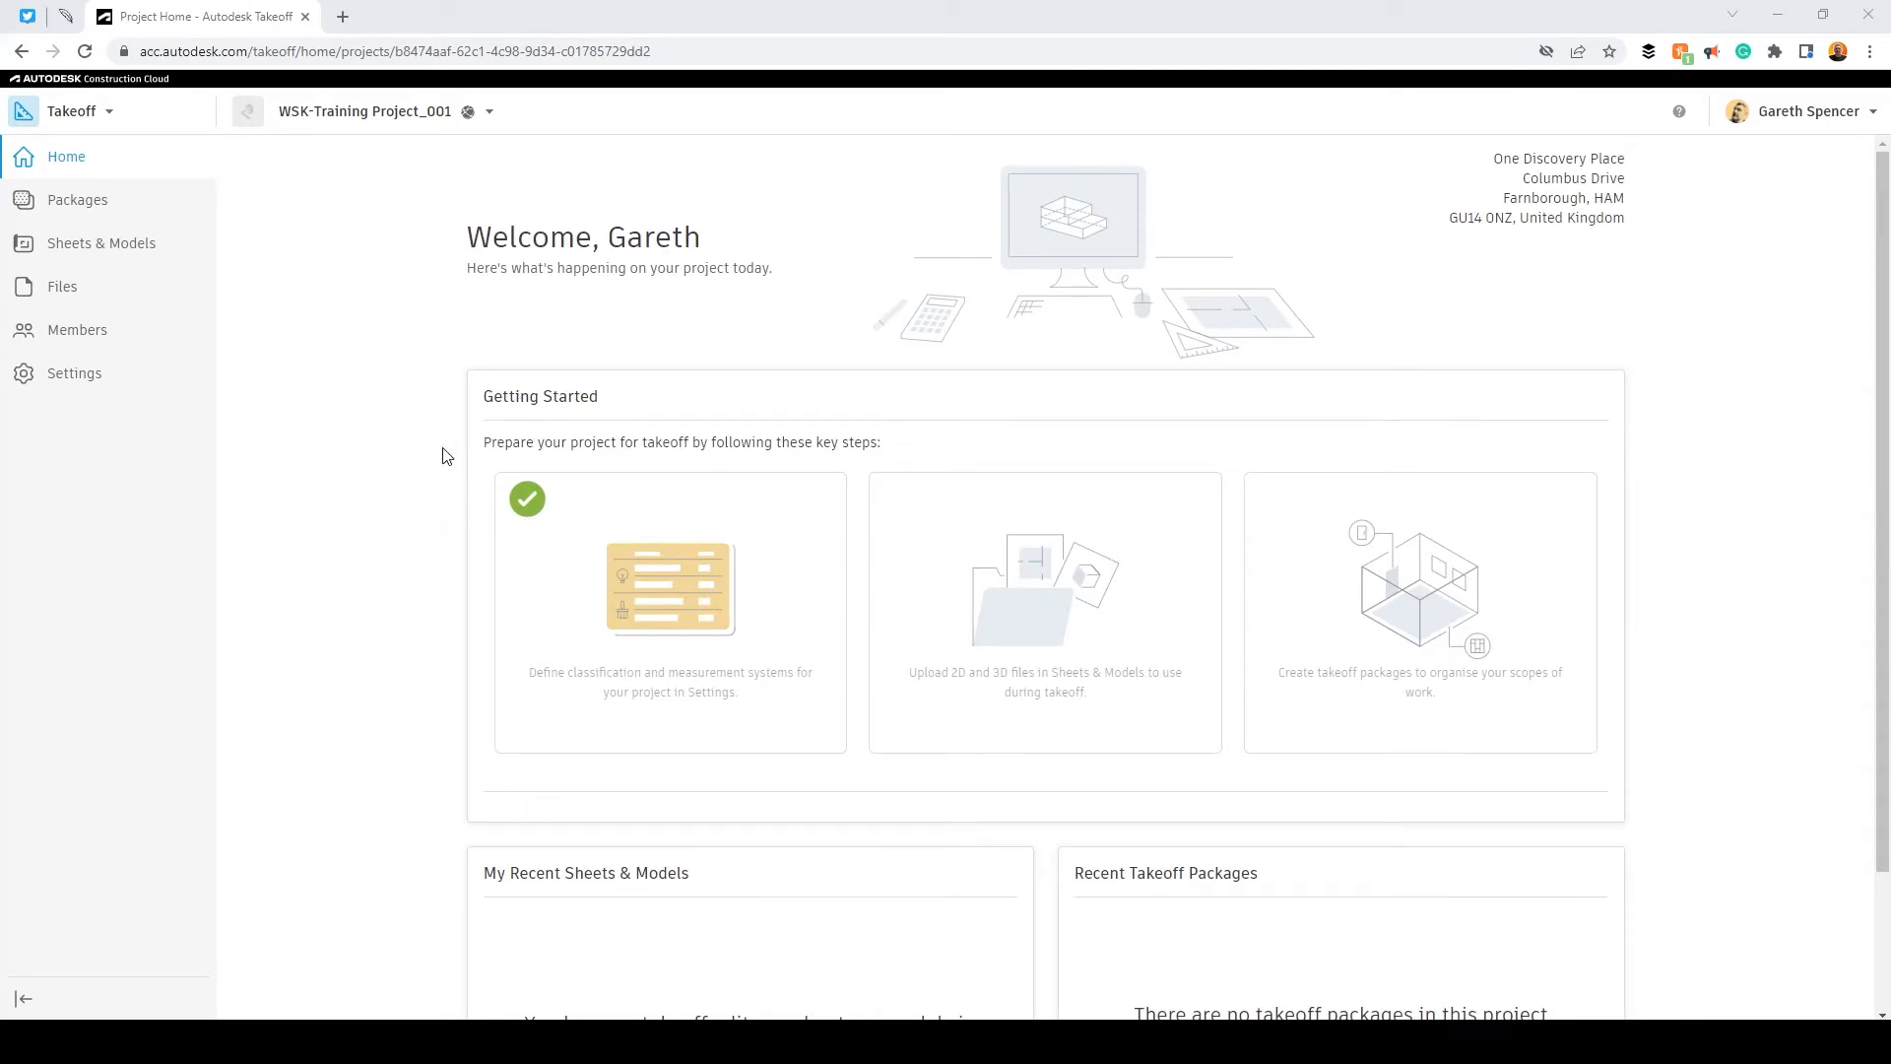
Step: Select the three architectural room layout PDFs in the 02.SHARED project folder and start publishing them as sheets
left_click(65, 289)
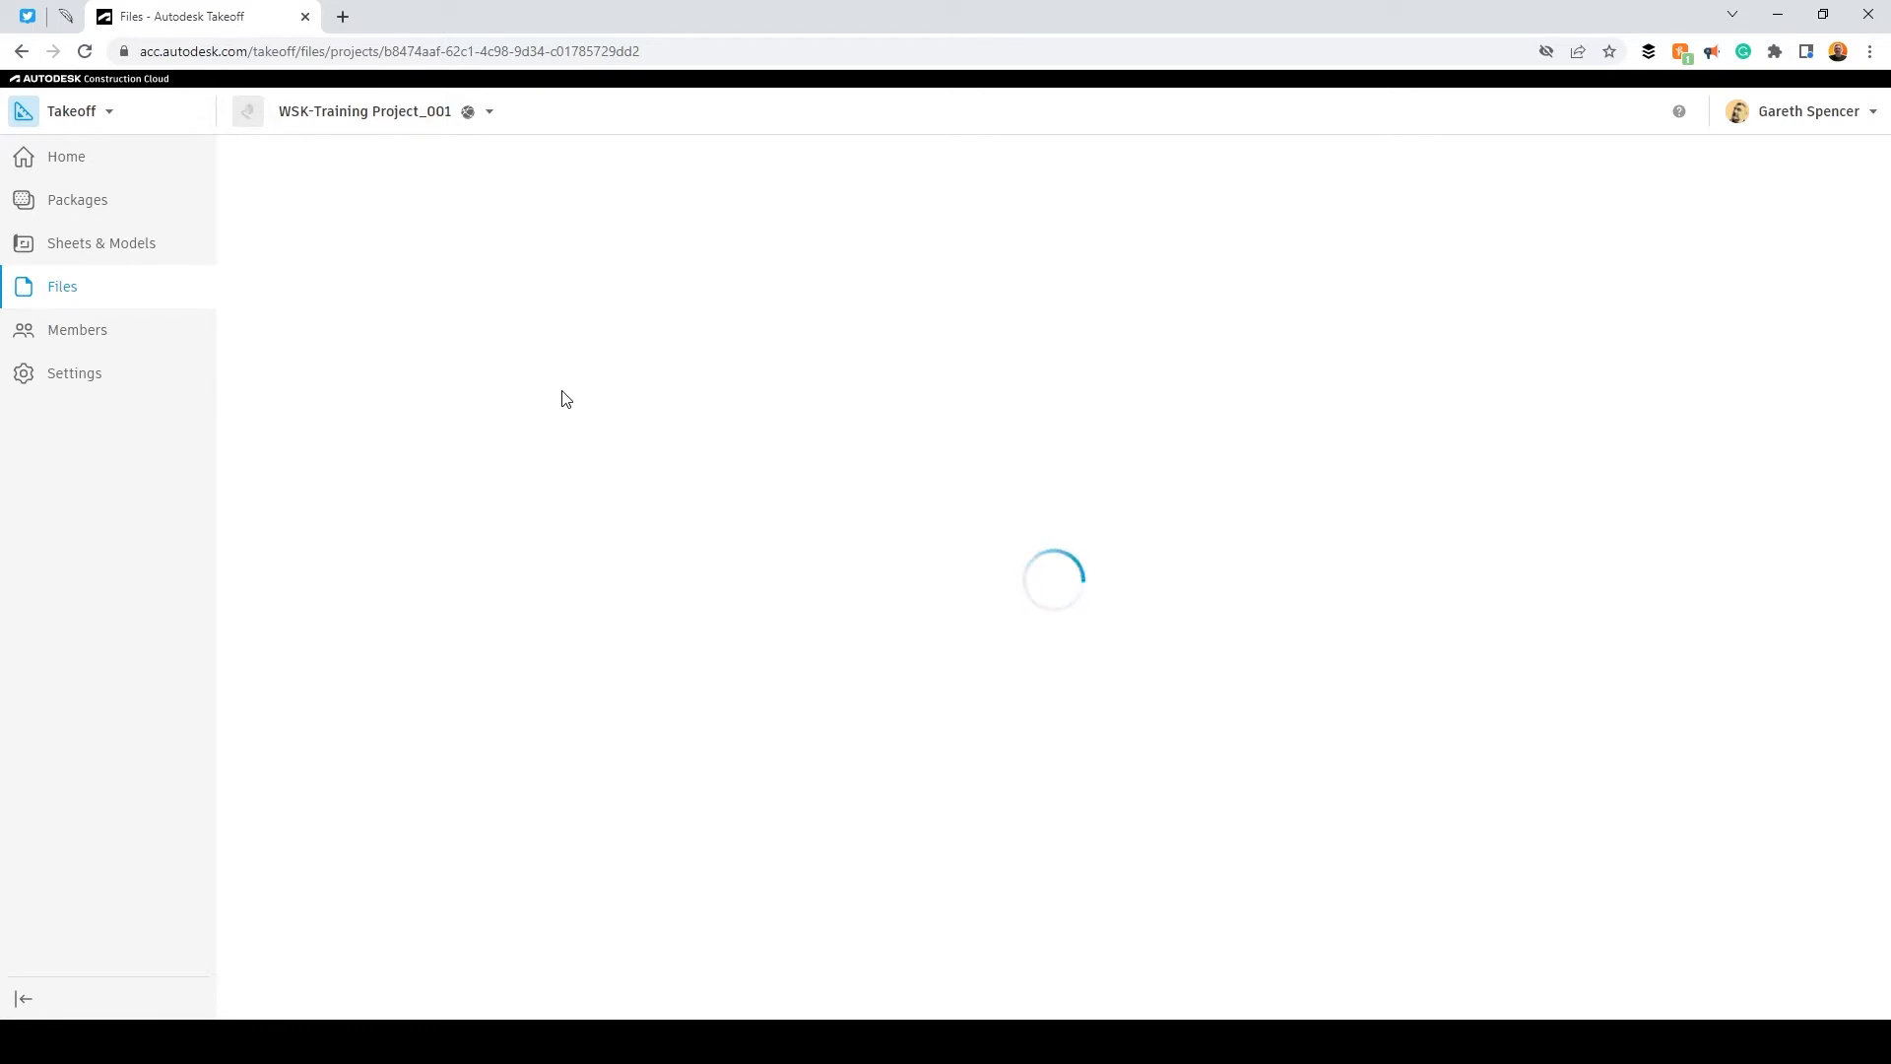
left_click(388, 517)
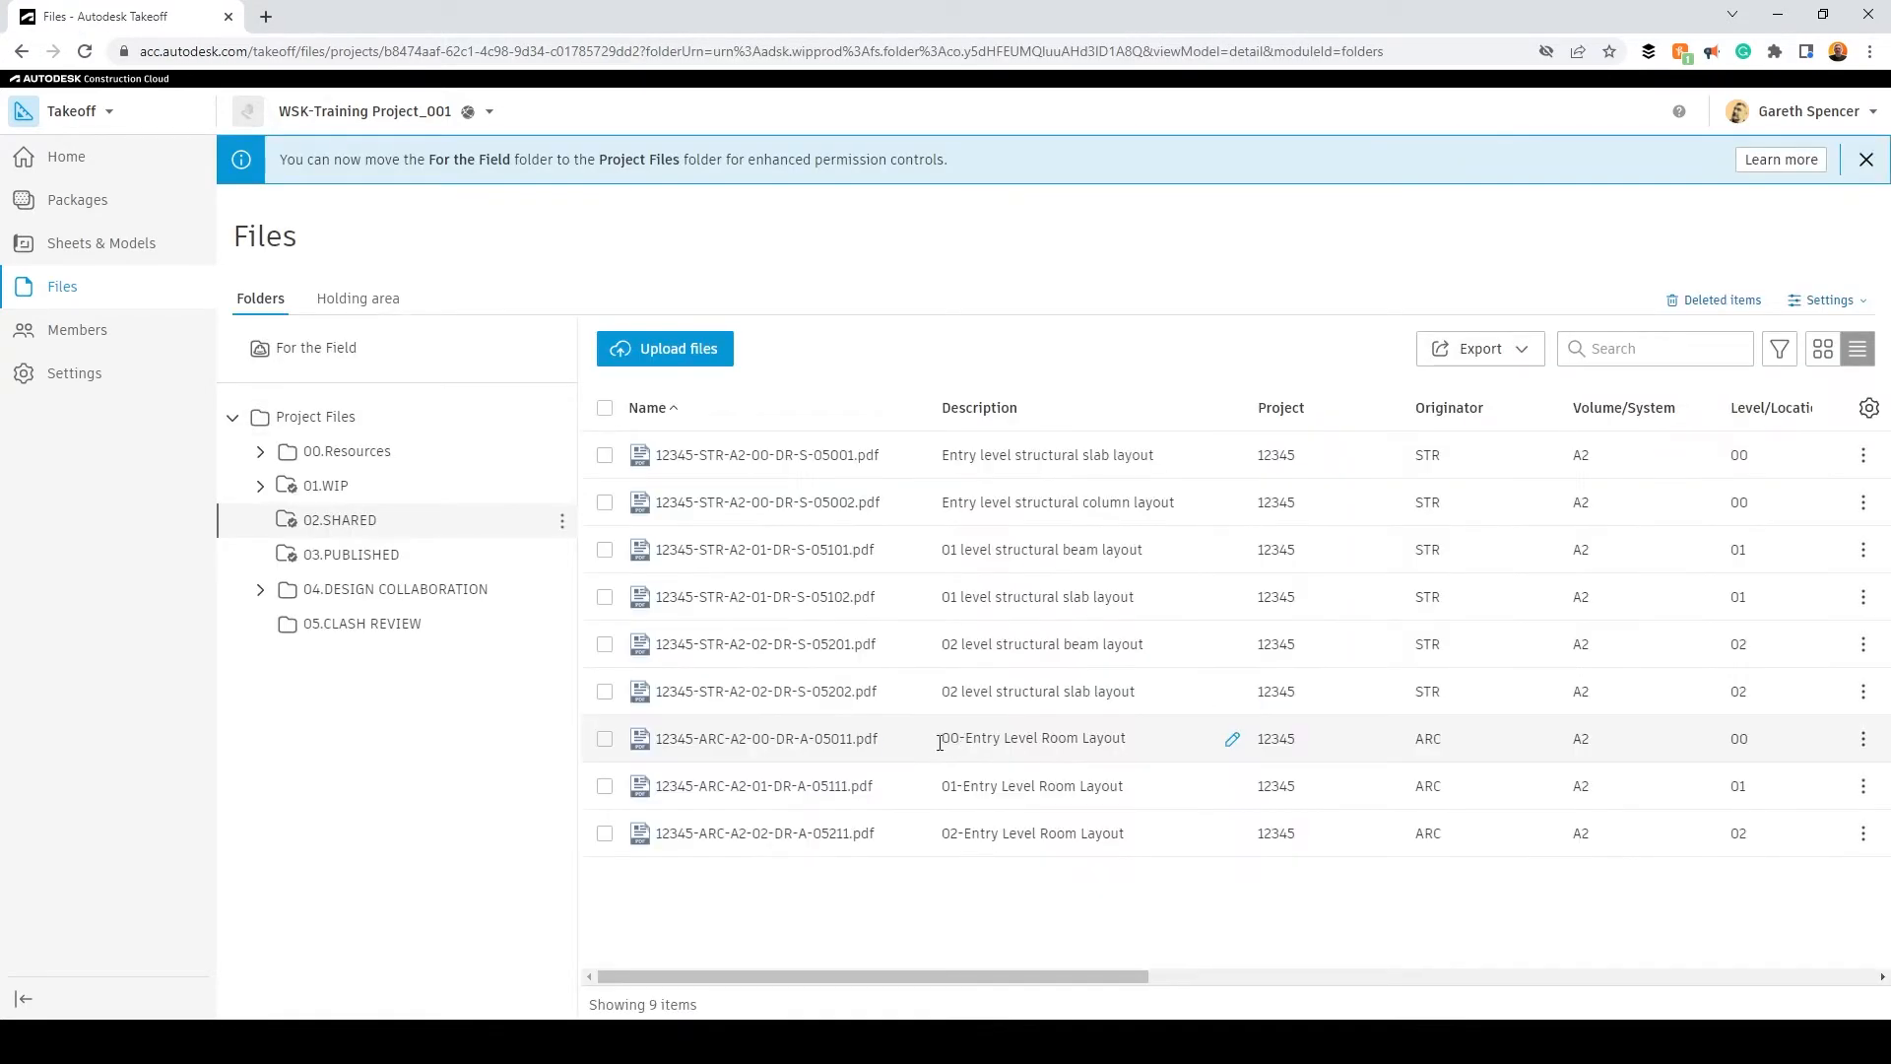
left_click(605, 833)
left_click(604, 739, "shift")
left_click(860, 362)
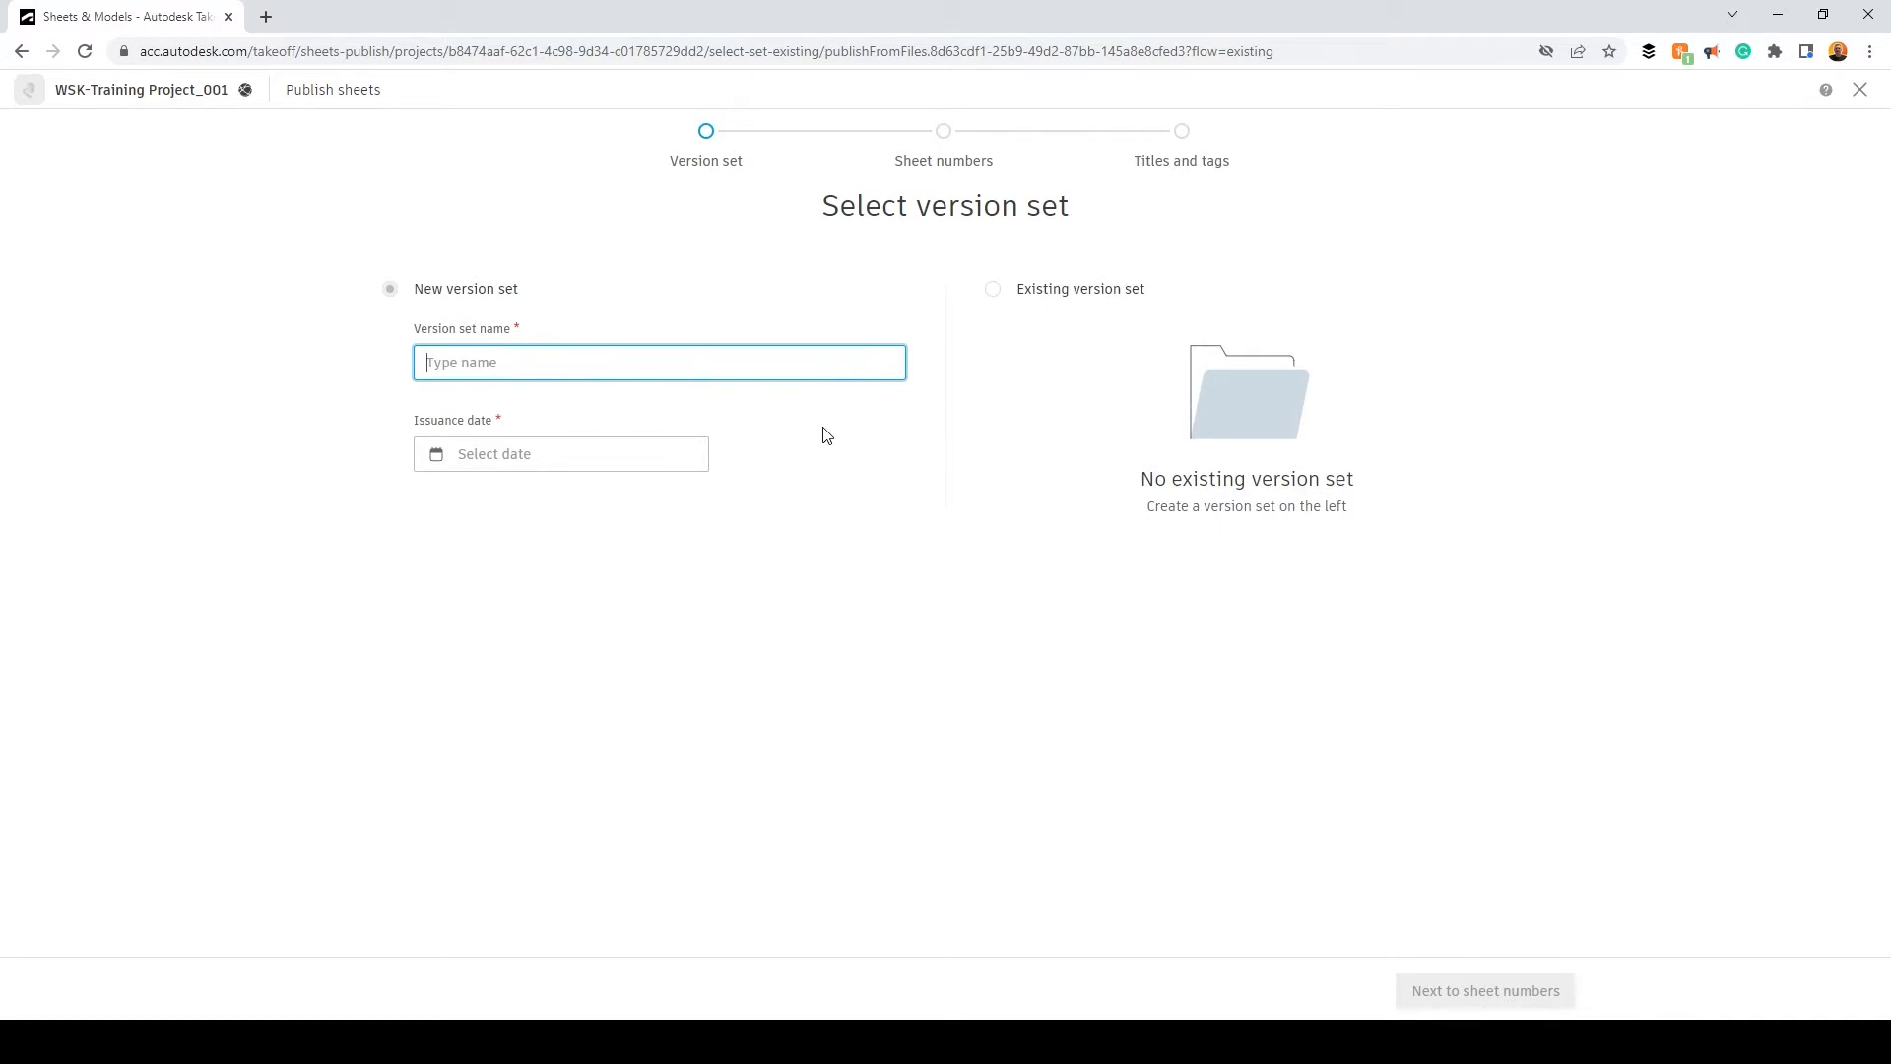
Step: Create a new version set named "Architectural Room Layous" with issuance date 24/05/2022 and continue to the sheet numbers
type("Architectural Room Layous")
left_click(543, 458)
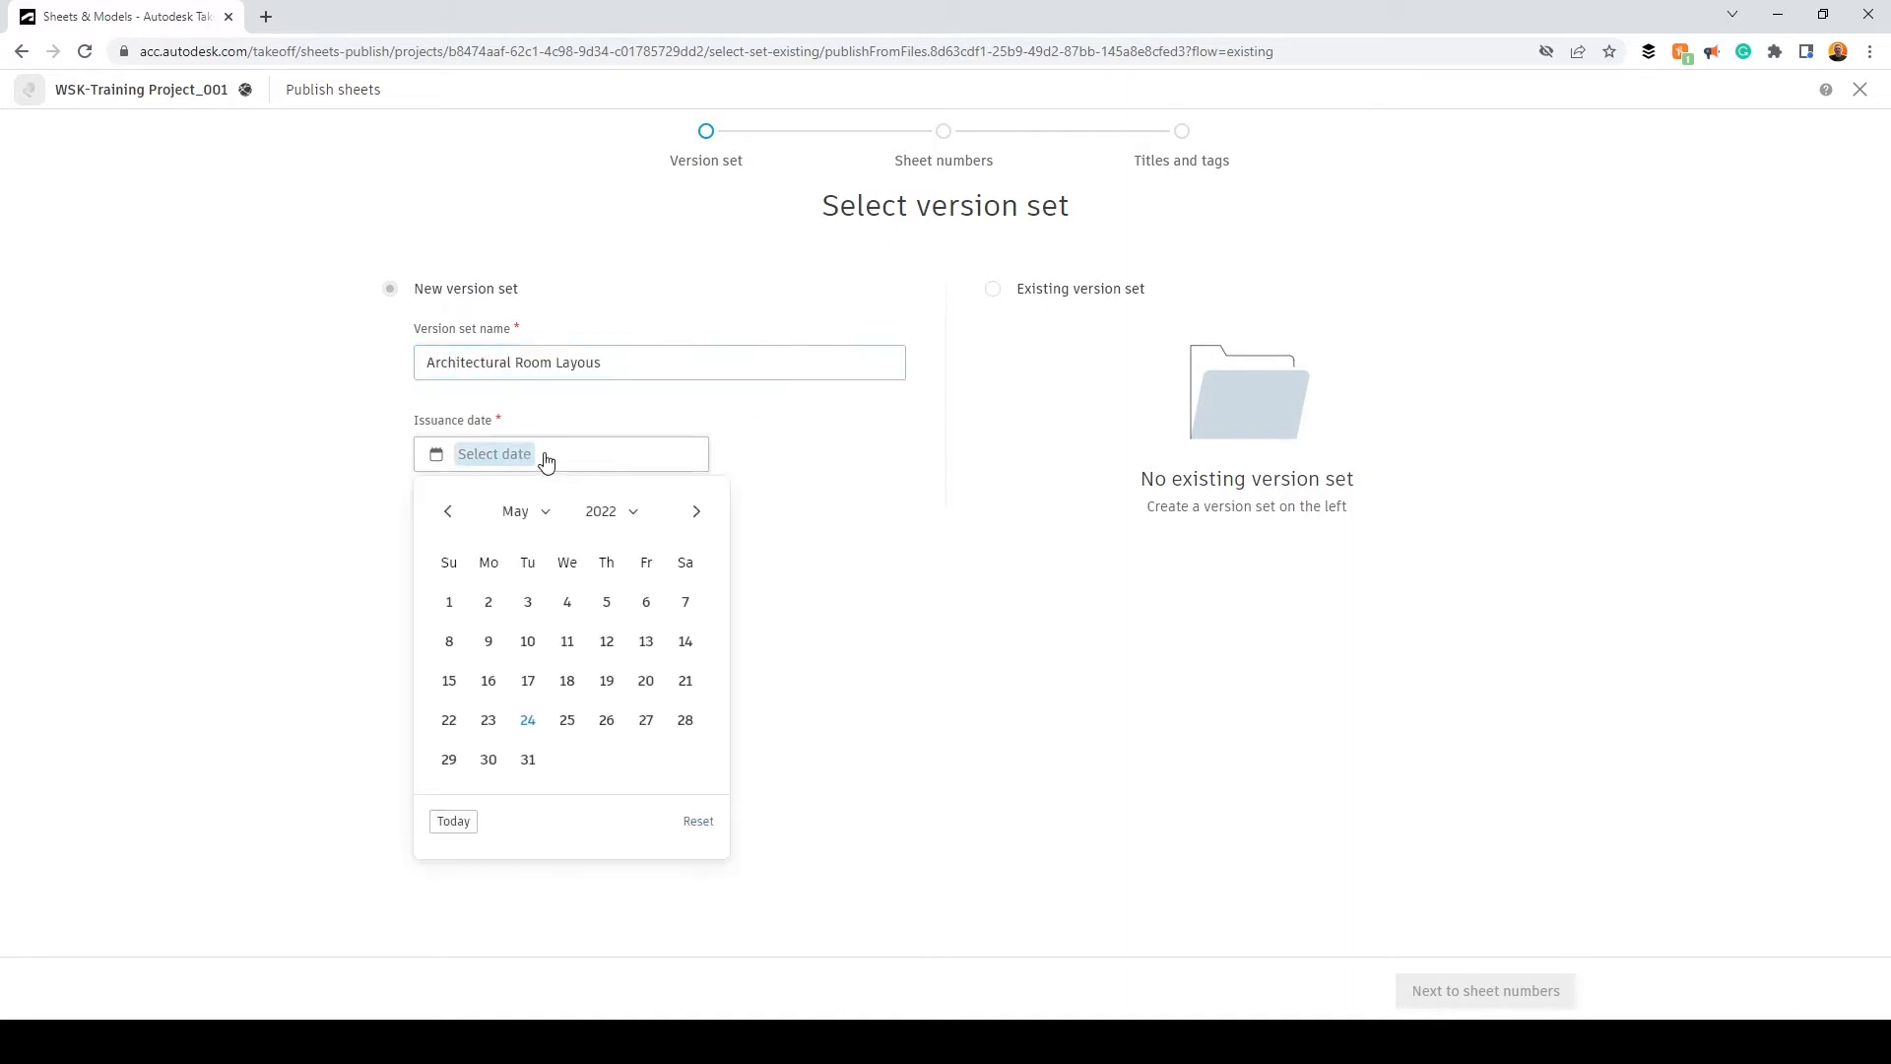
left_click(528, 720)
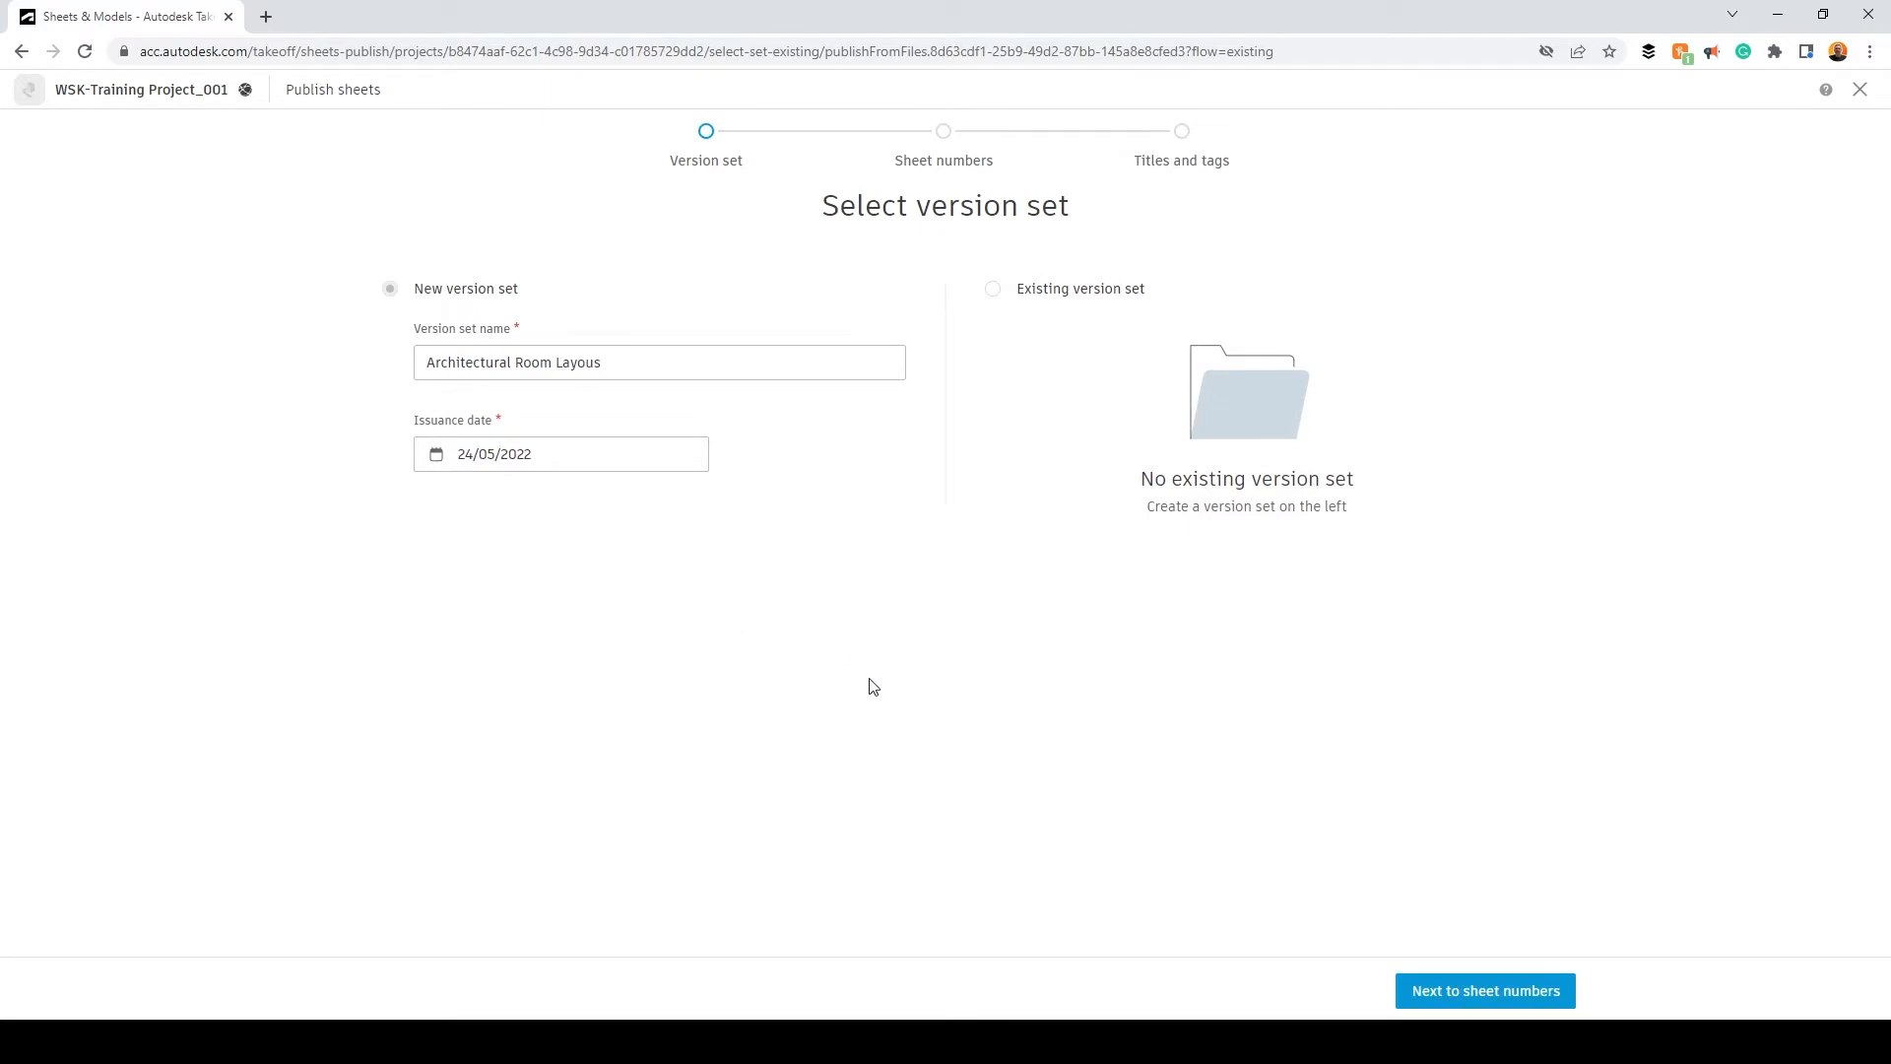
left_click(1478, 990)
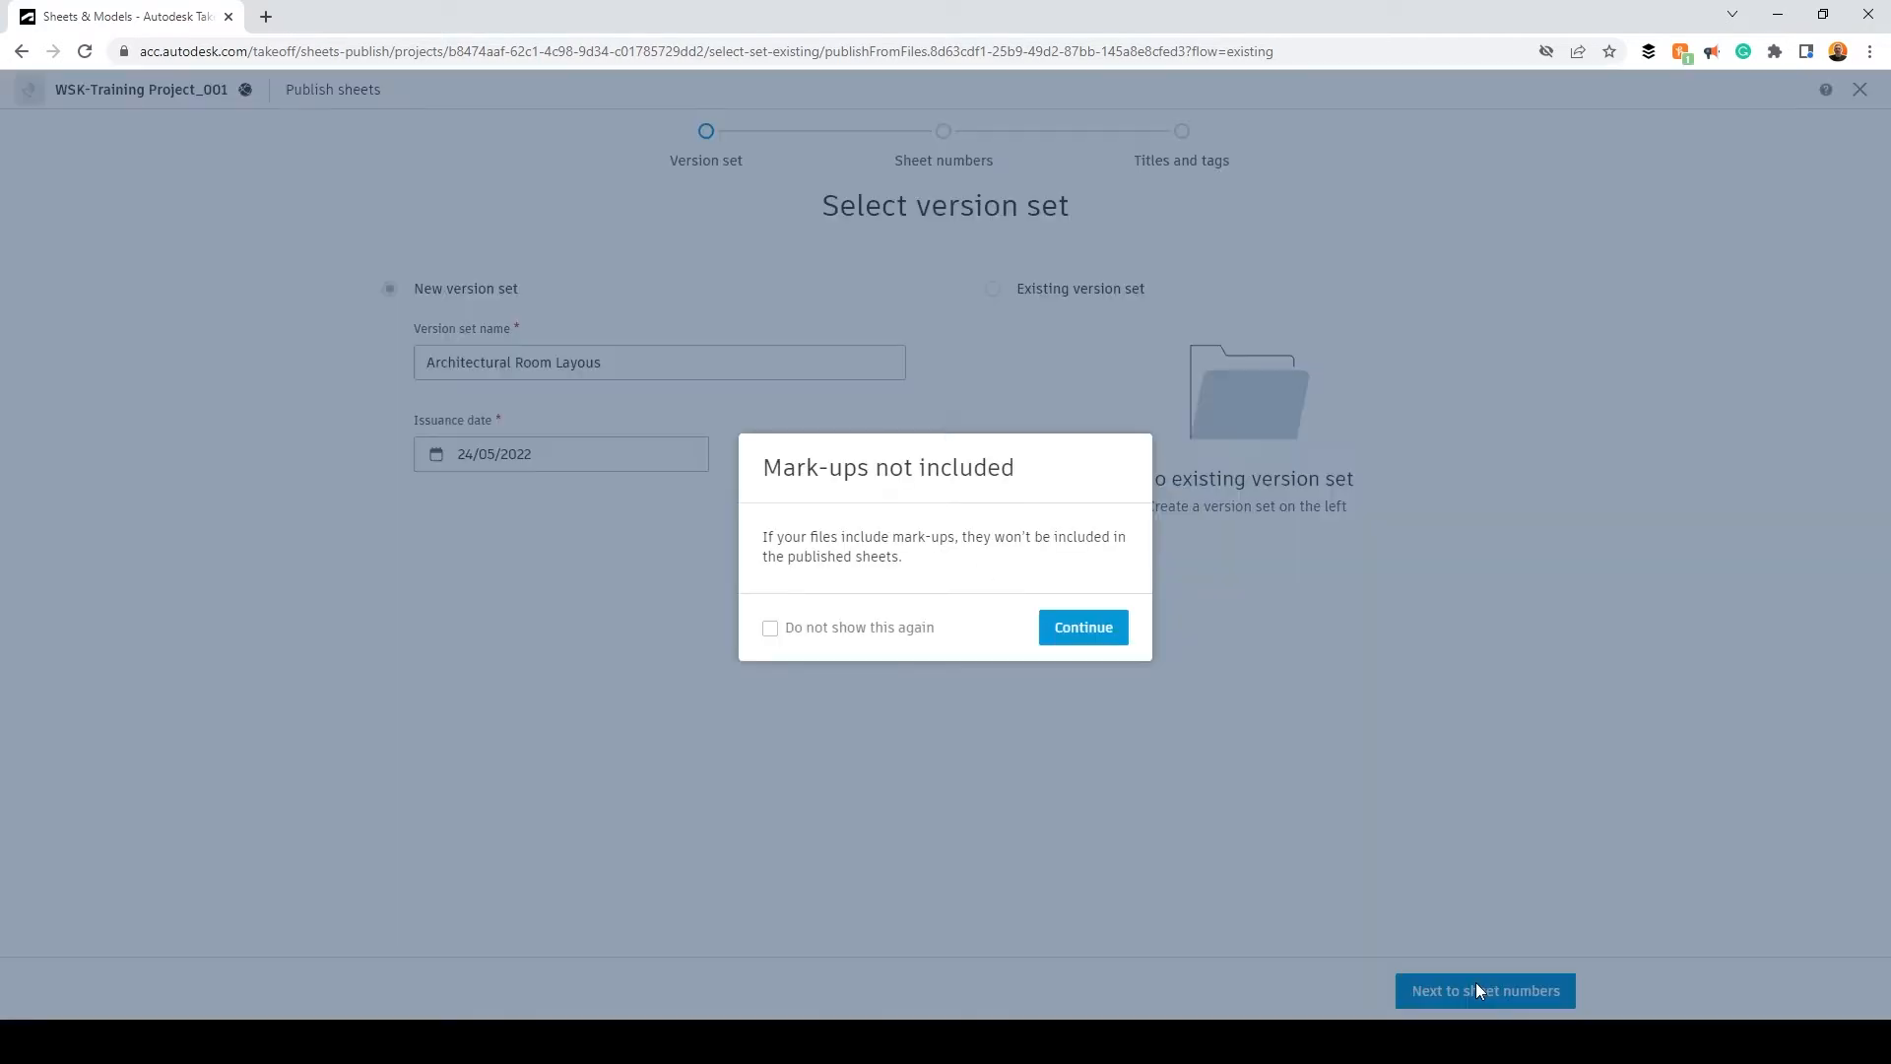
left_click(1094, 628)
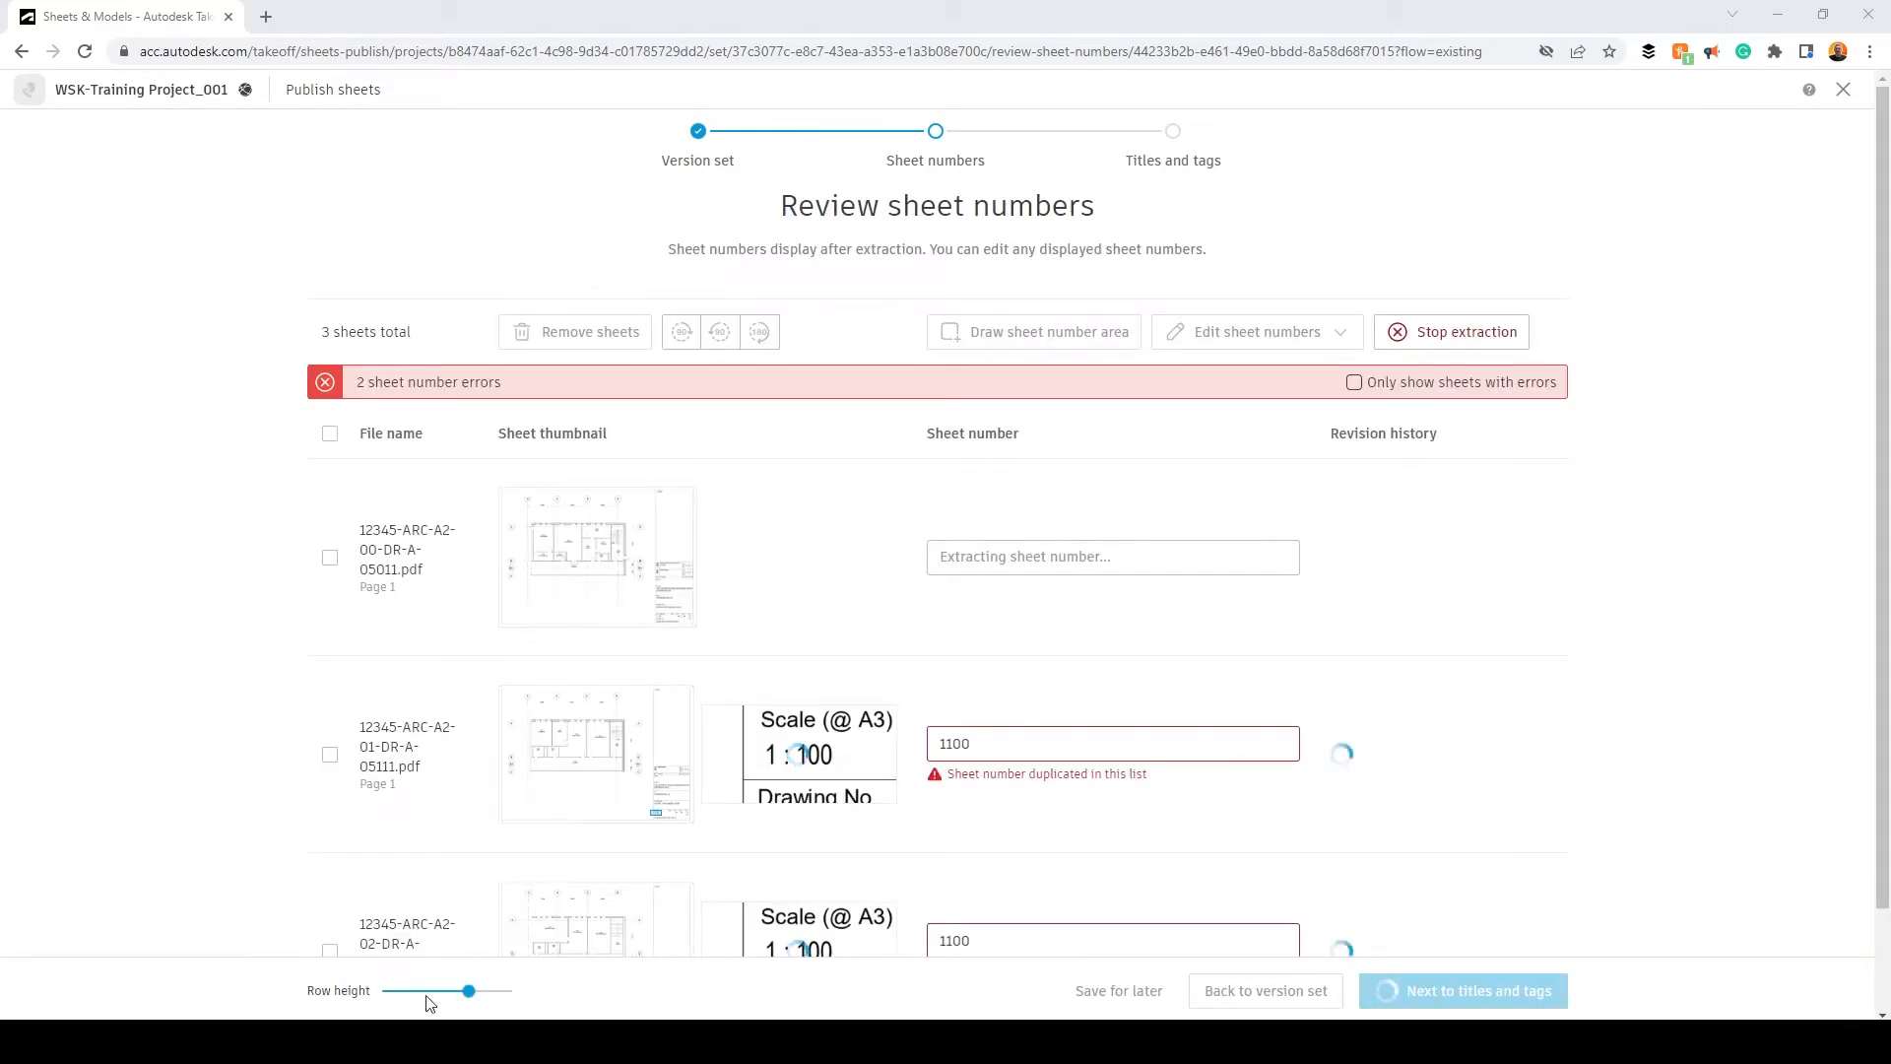
Step: Reduce the row height to minimum, then define a sheet number area around the title block's drawing number and apply it to all three sheets
left_click_drag(471, 995, 382, 998)
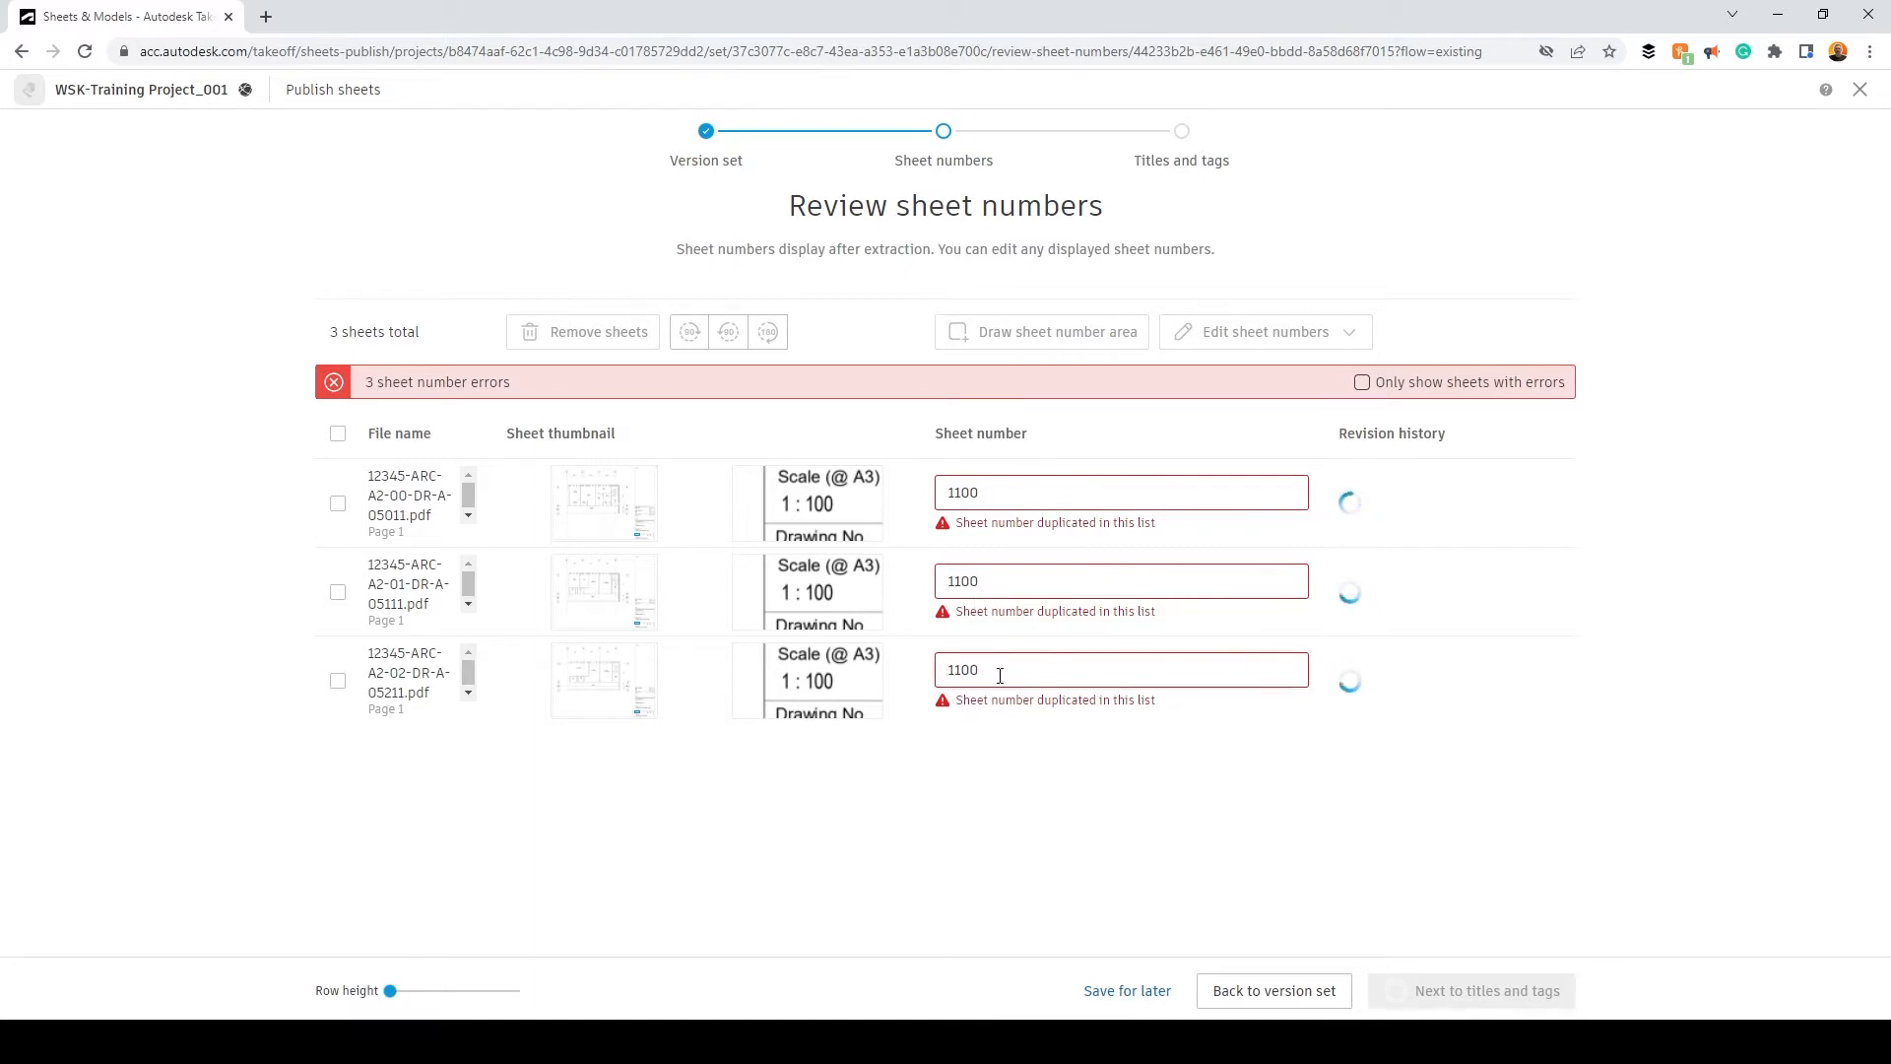
left_click(336, 436)
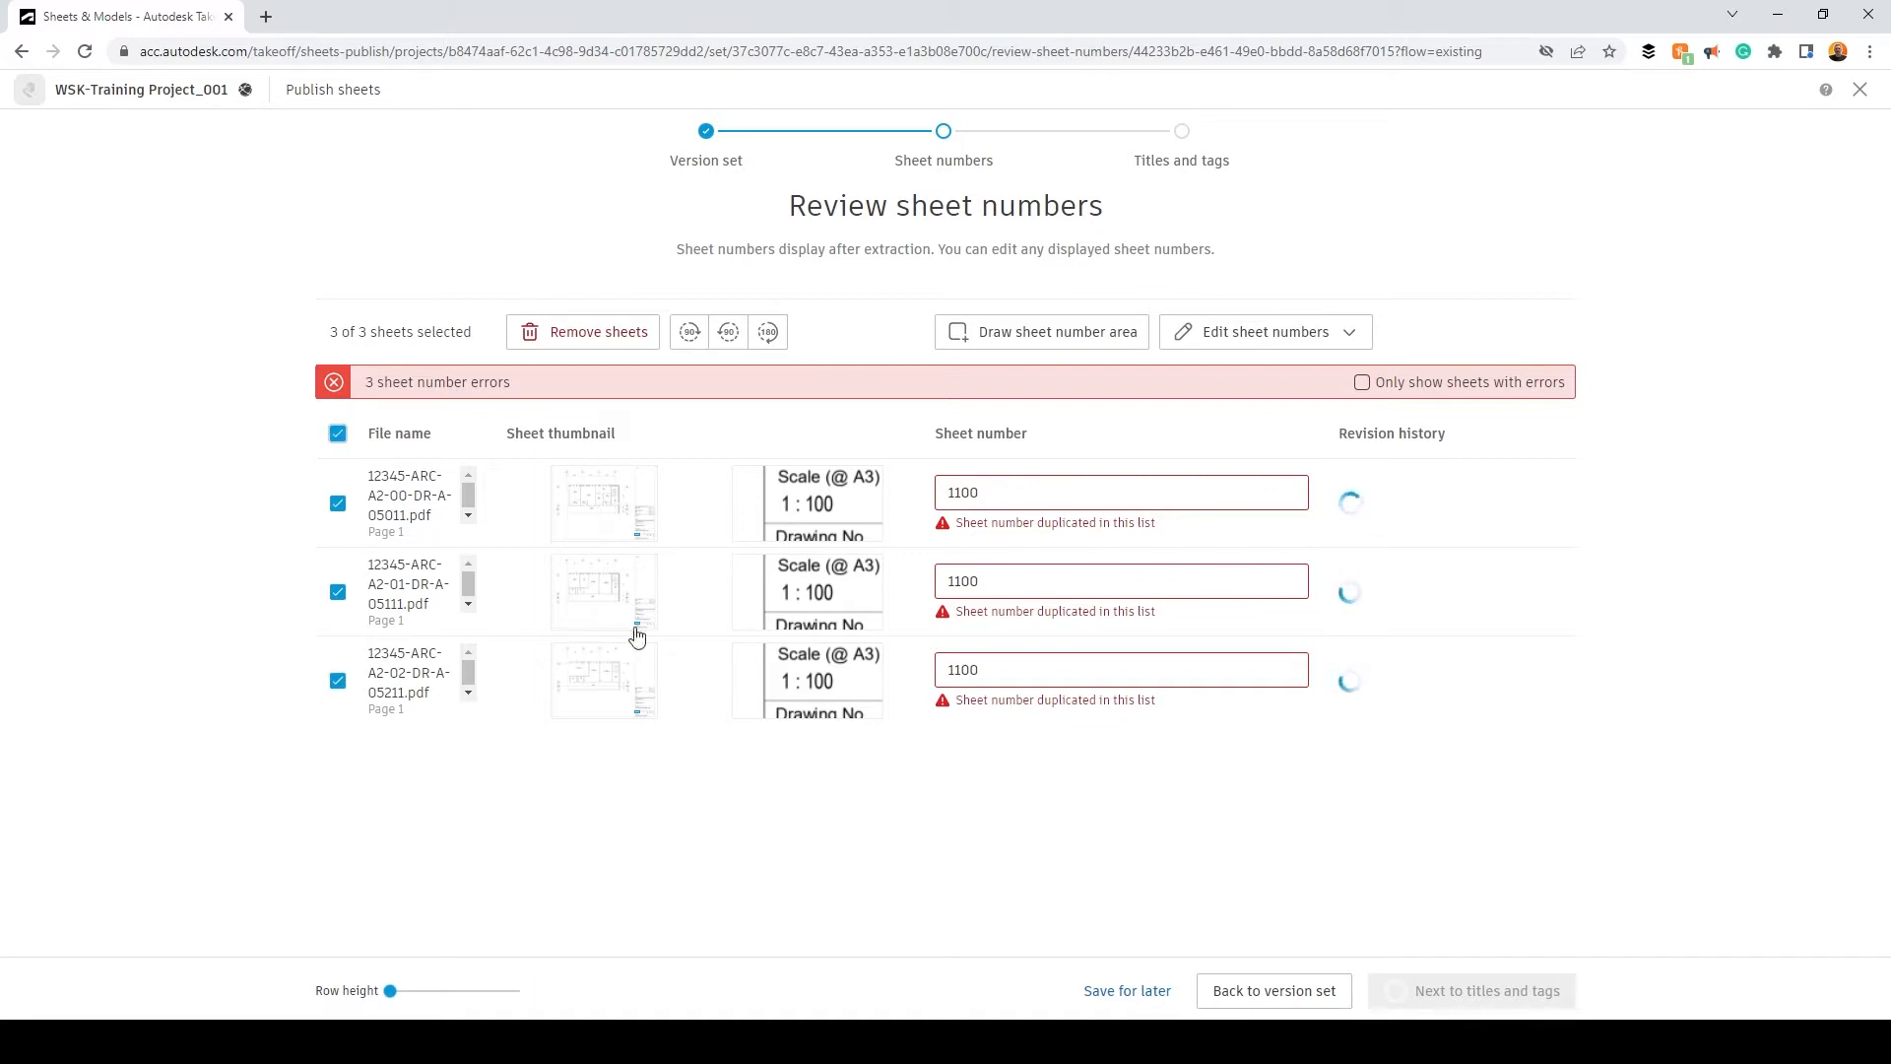
left_click(1018, 335)
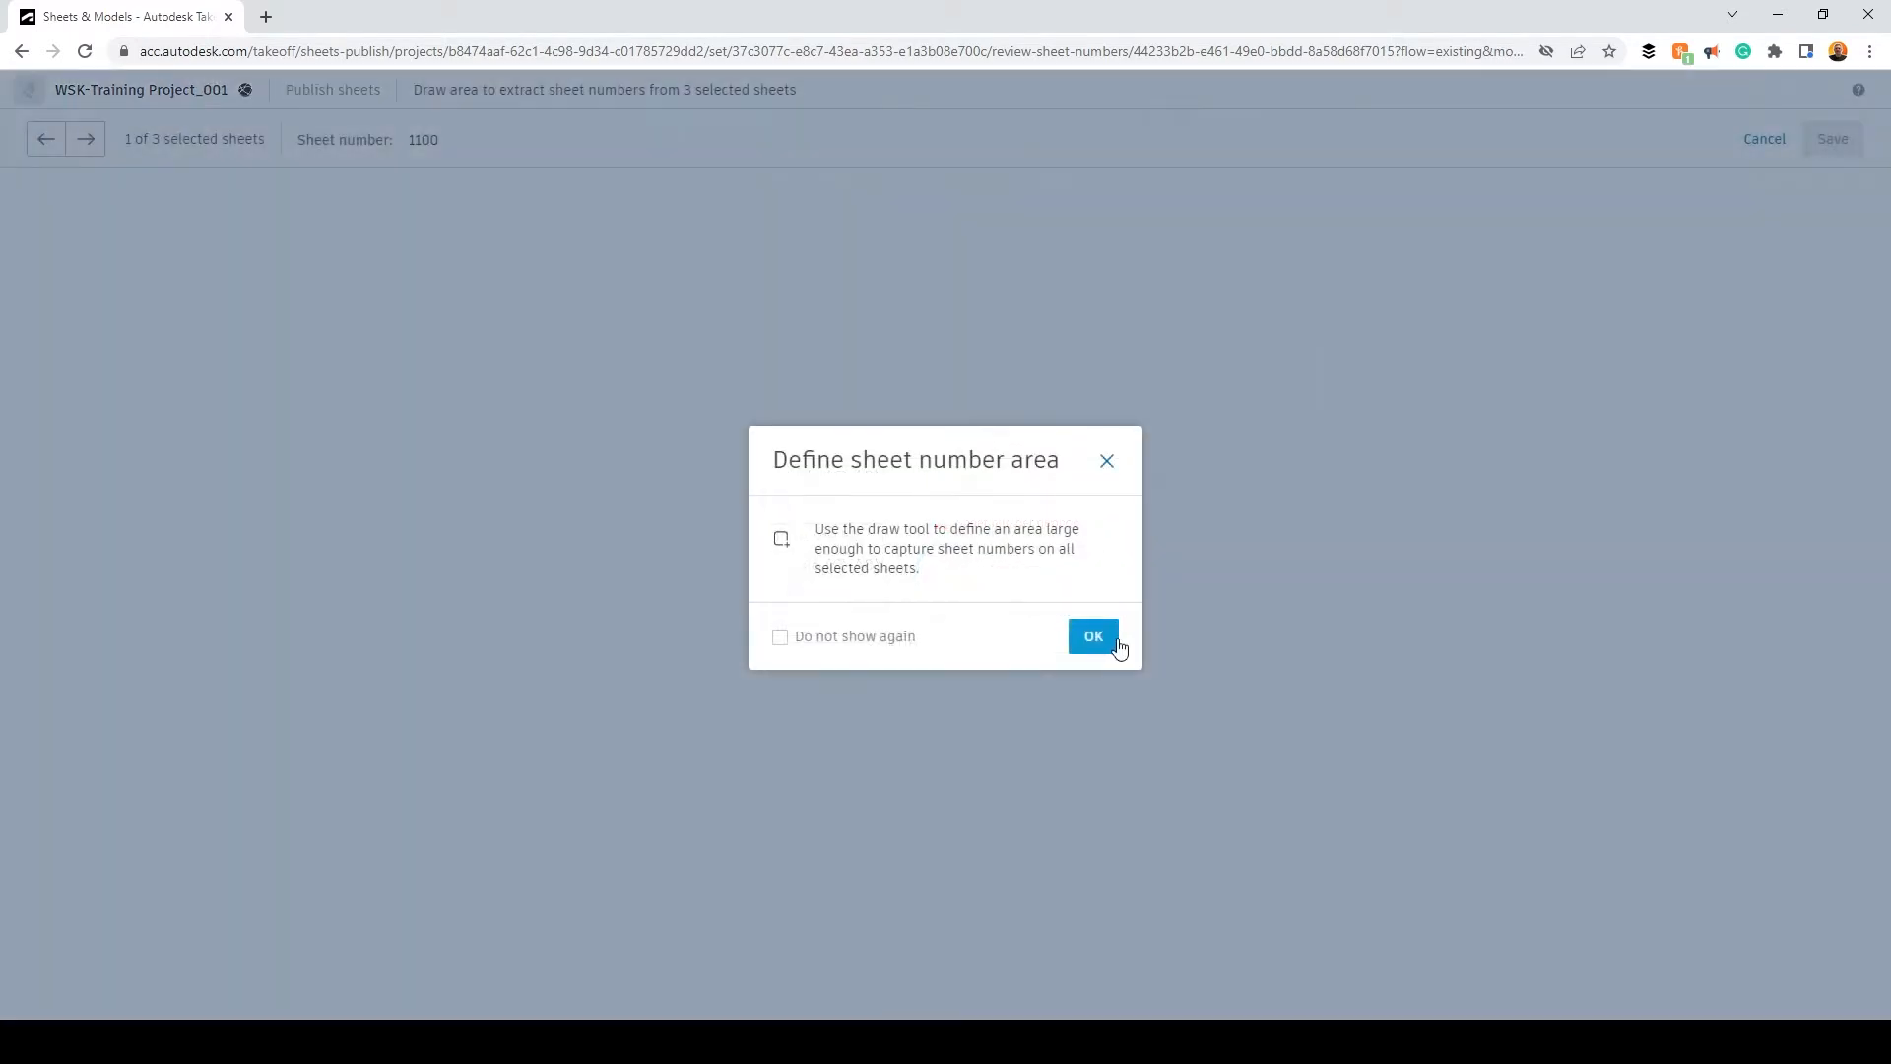
left_click(1118, 645)
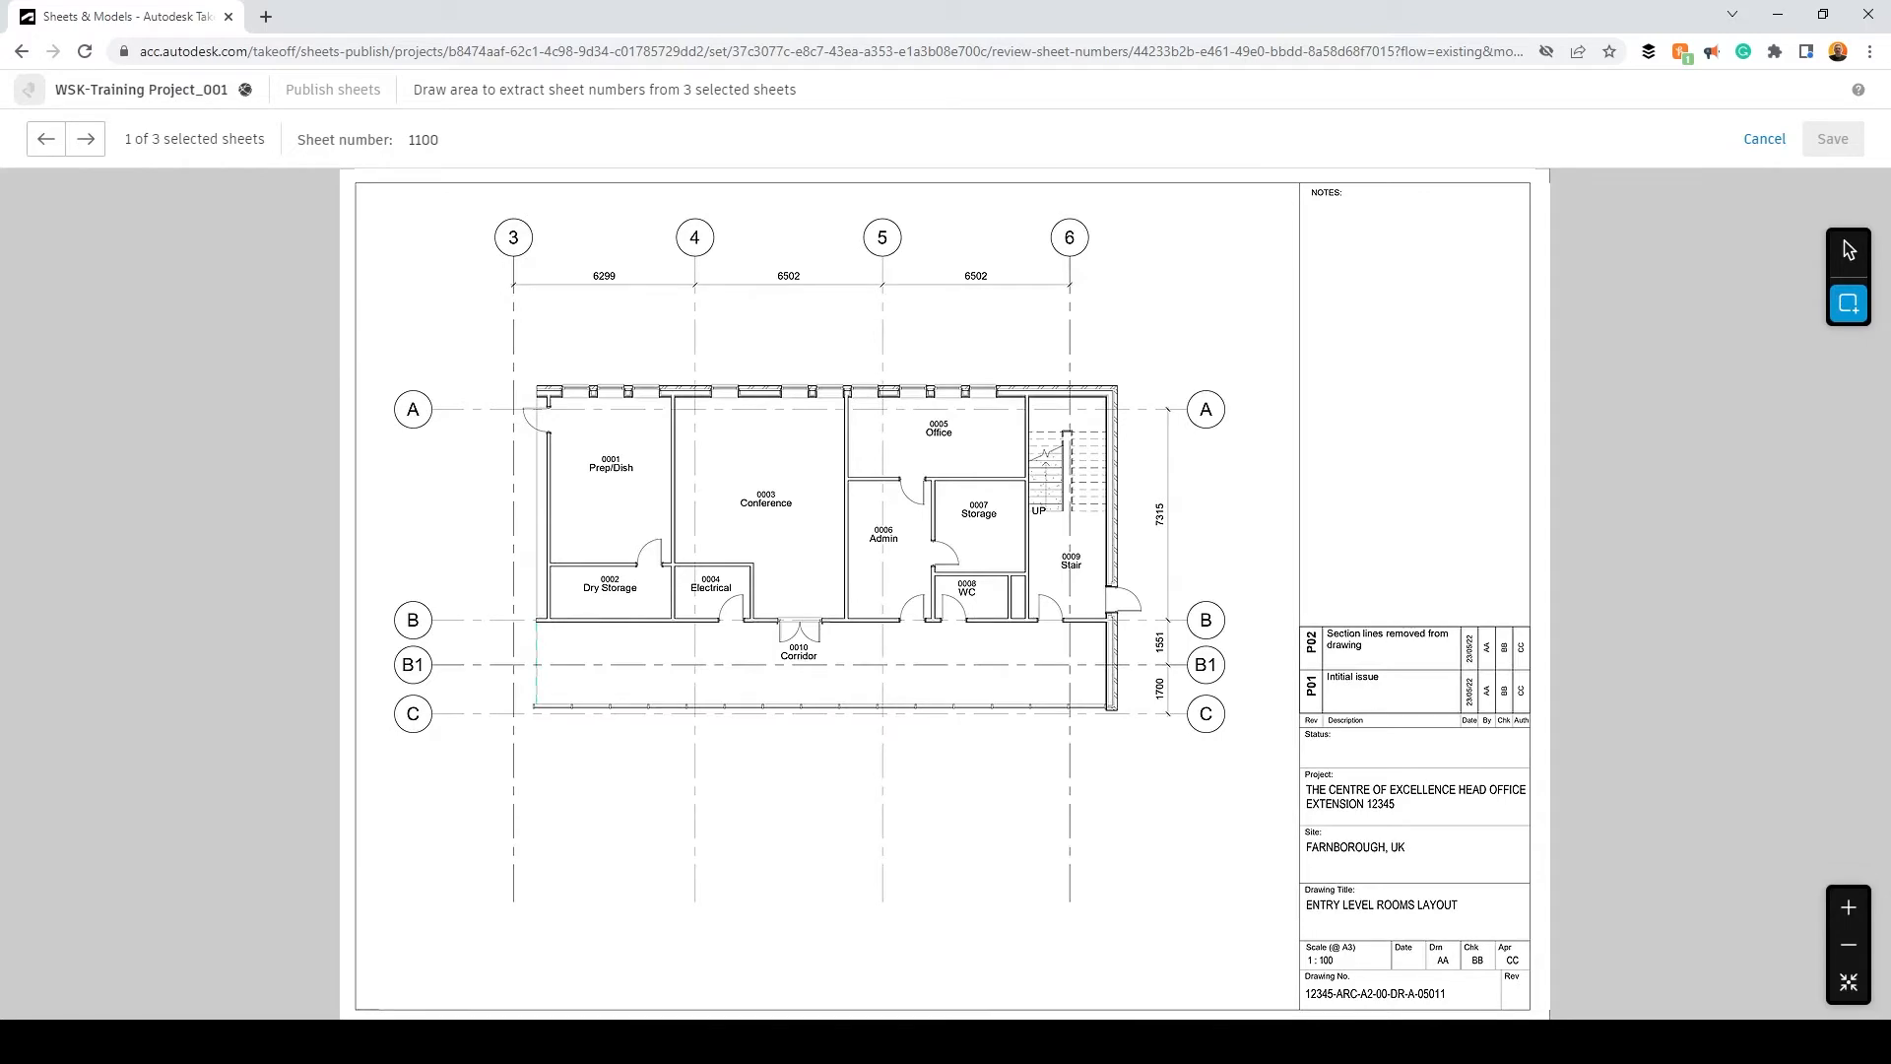
scroll(1487, 1014, "up", 10)
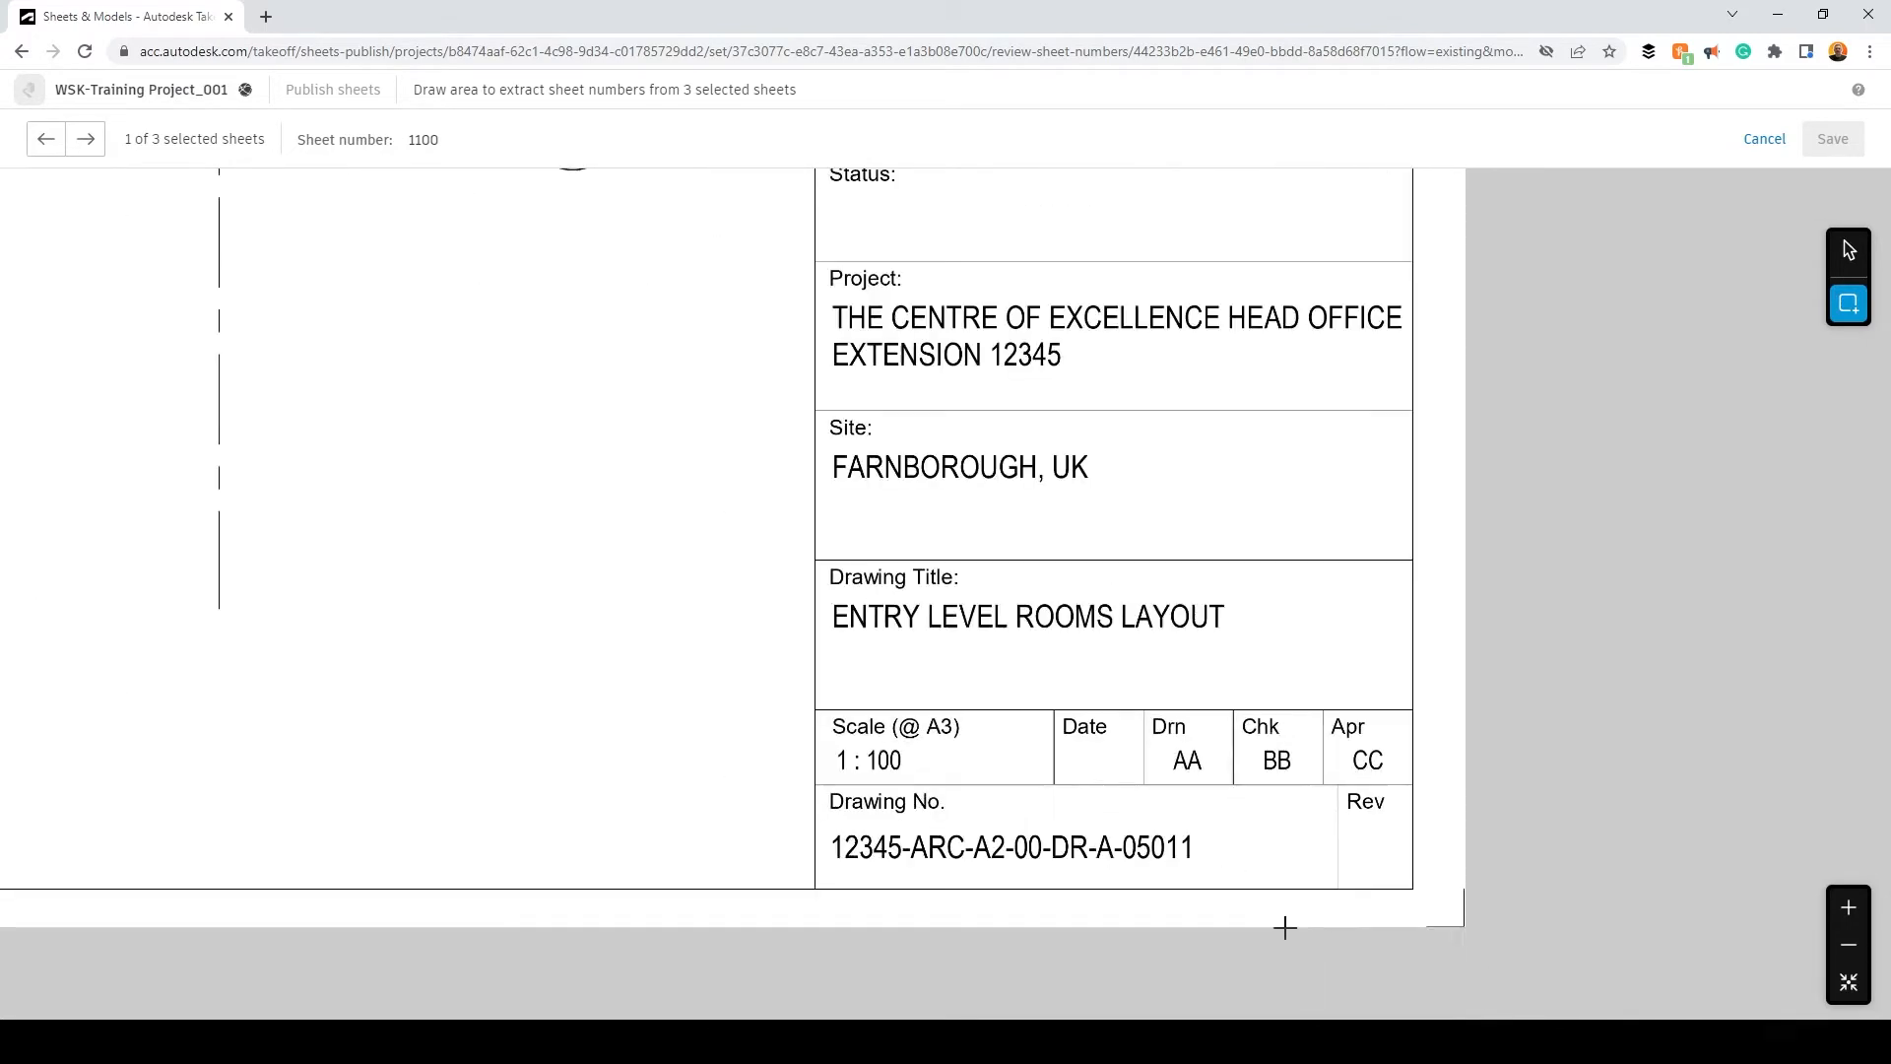
mouse_move(296, 632)
left_mouse_down()
mouse_move(857, 790)
mouse_move(1393, 792)
left_mouse_up()
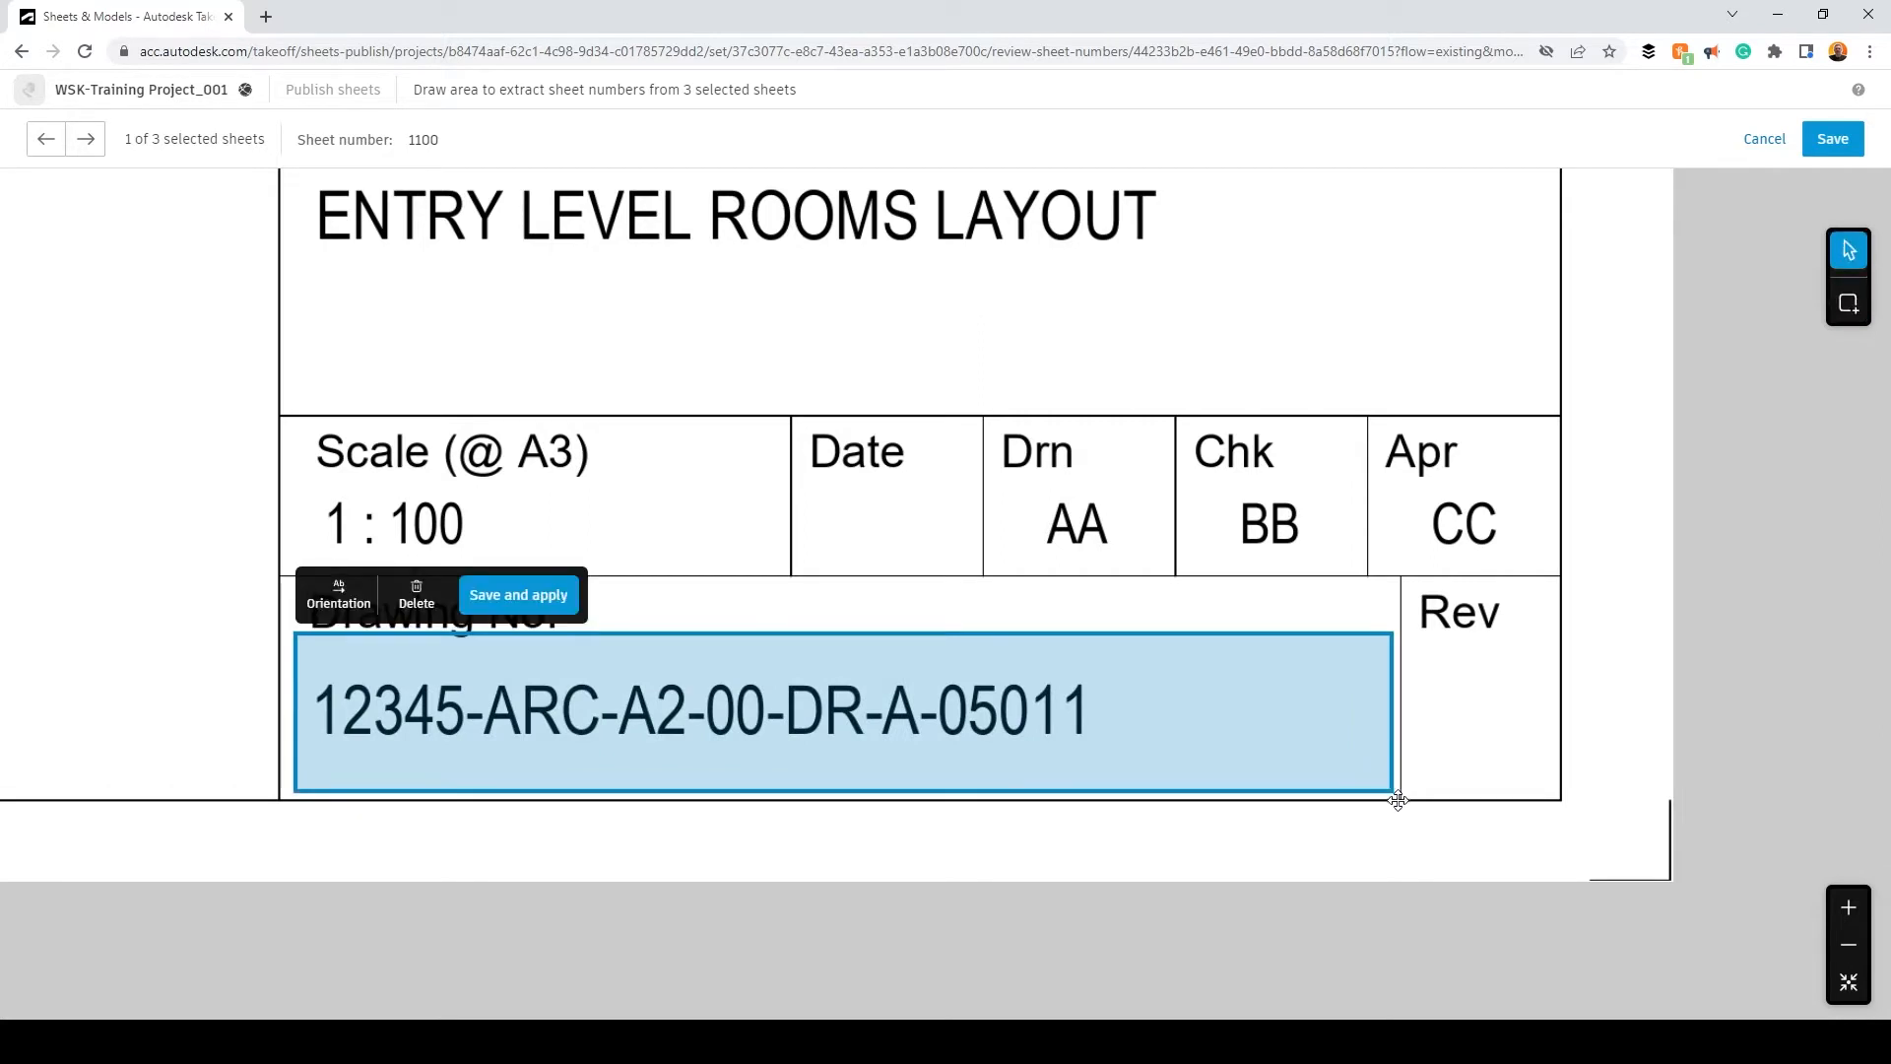
left_click(533, 612)
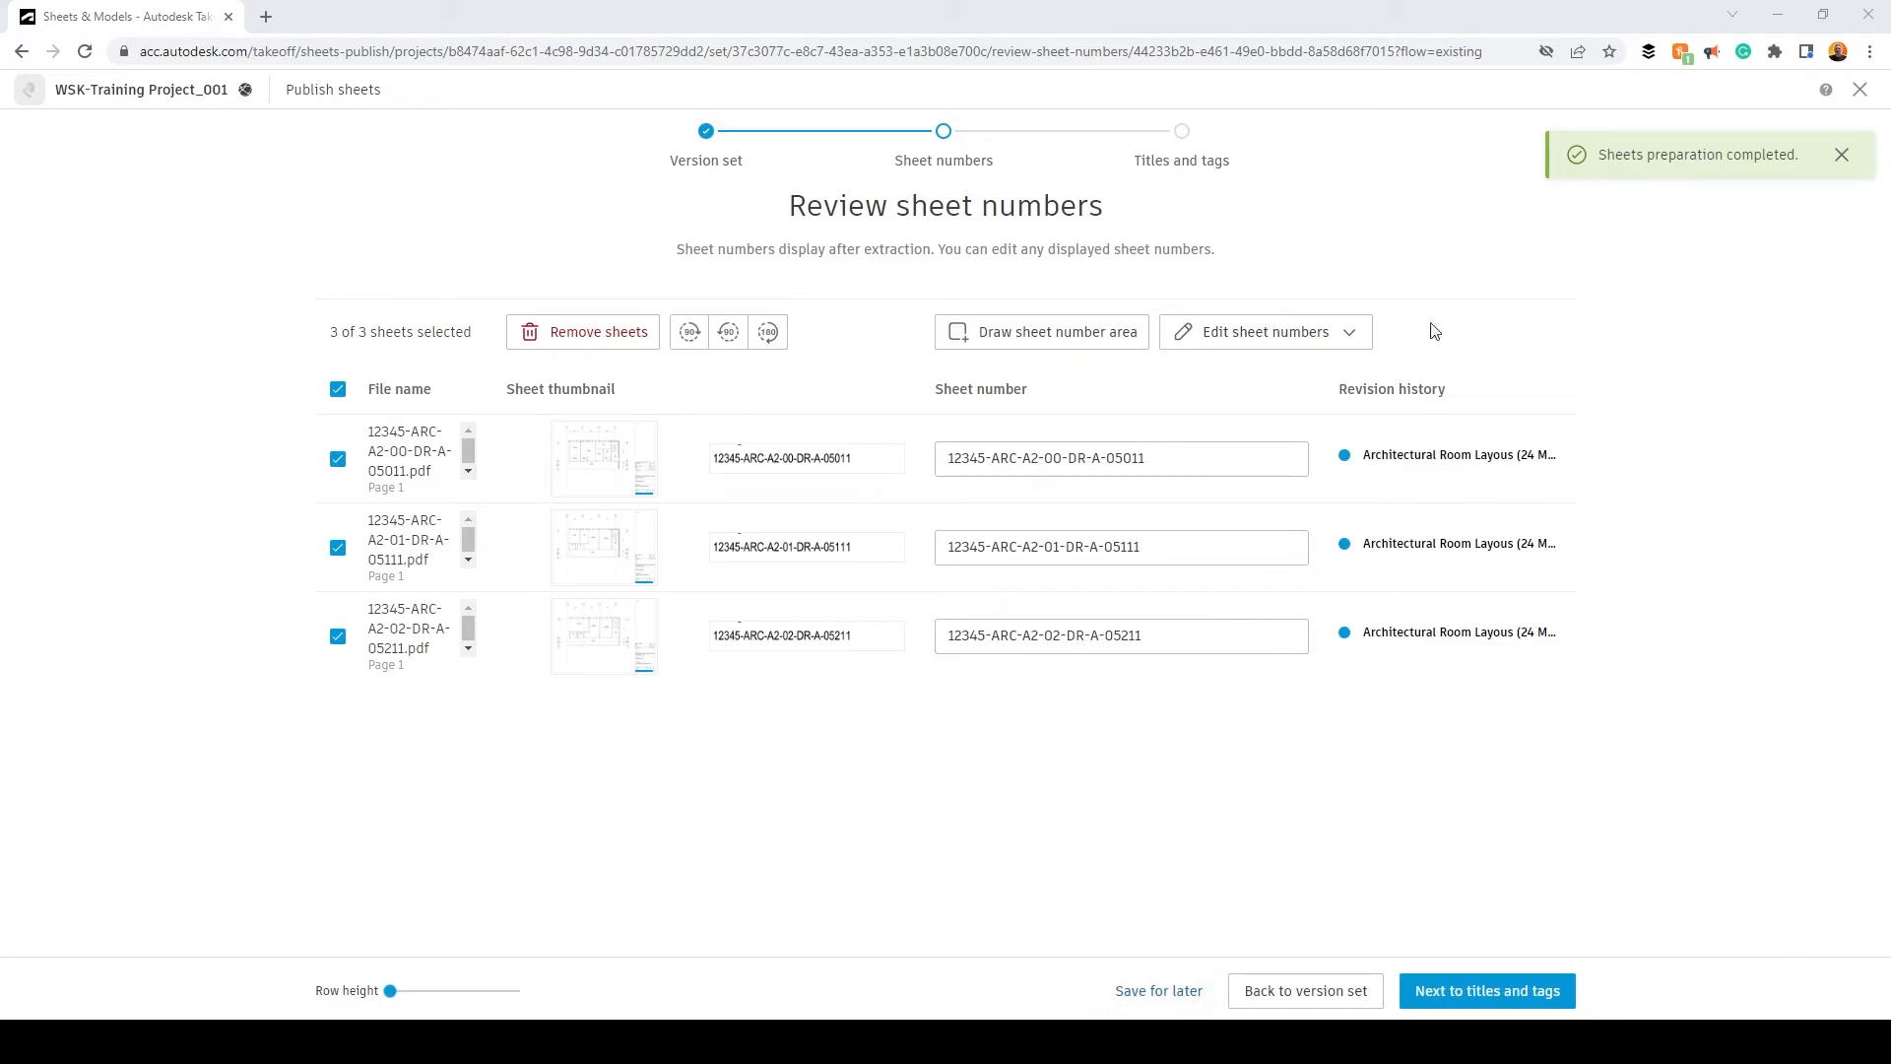
Step: Continue to titles and tags, define a sheet title area around the title block's drawing title, and apply it to all three sheets
left_click(1482, 991)
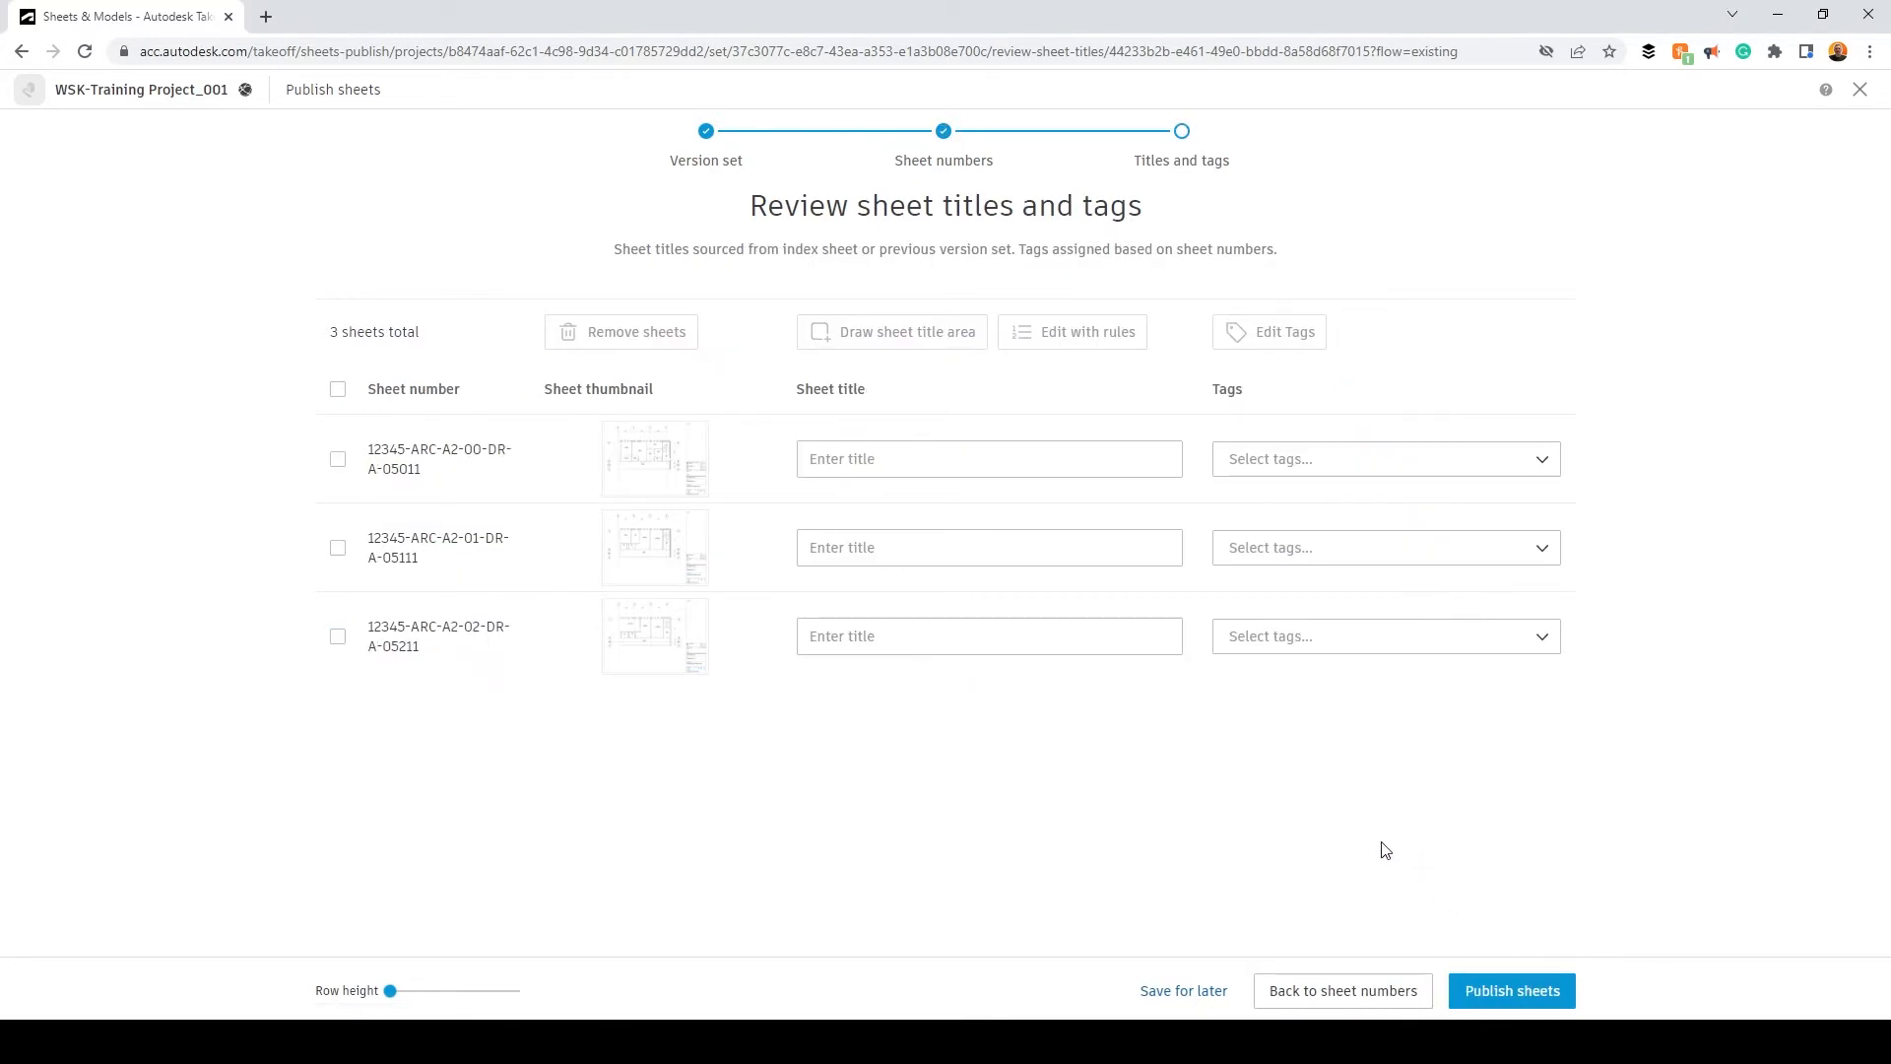
left_click(338, 389)
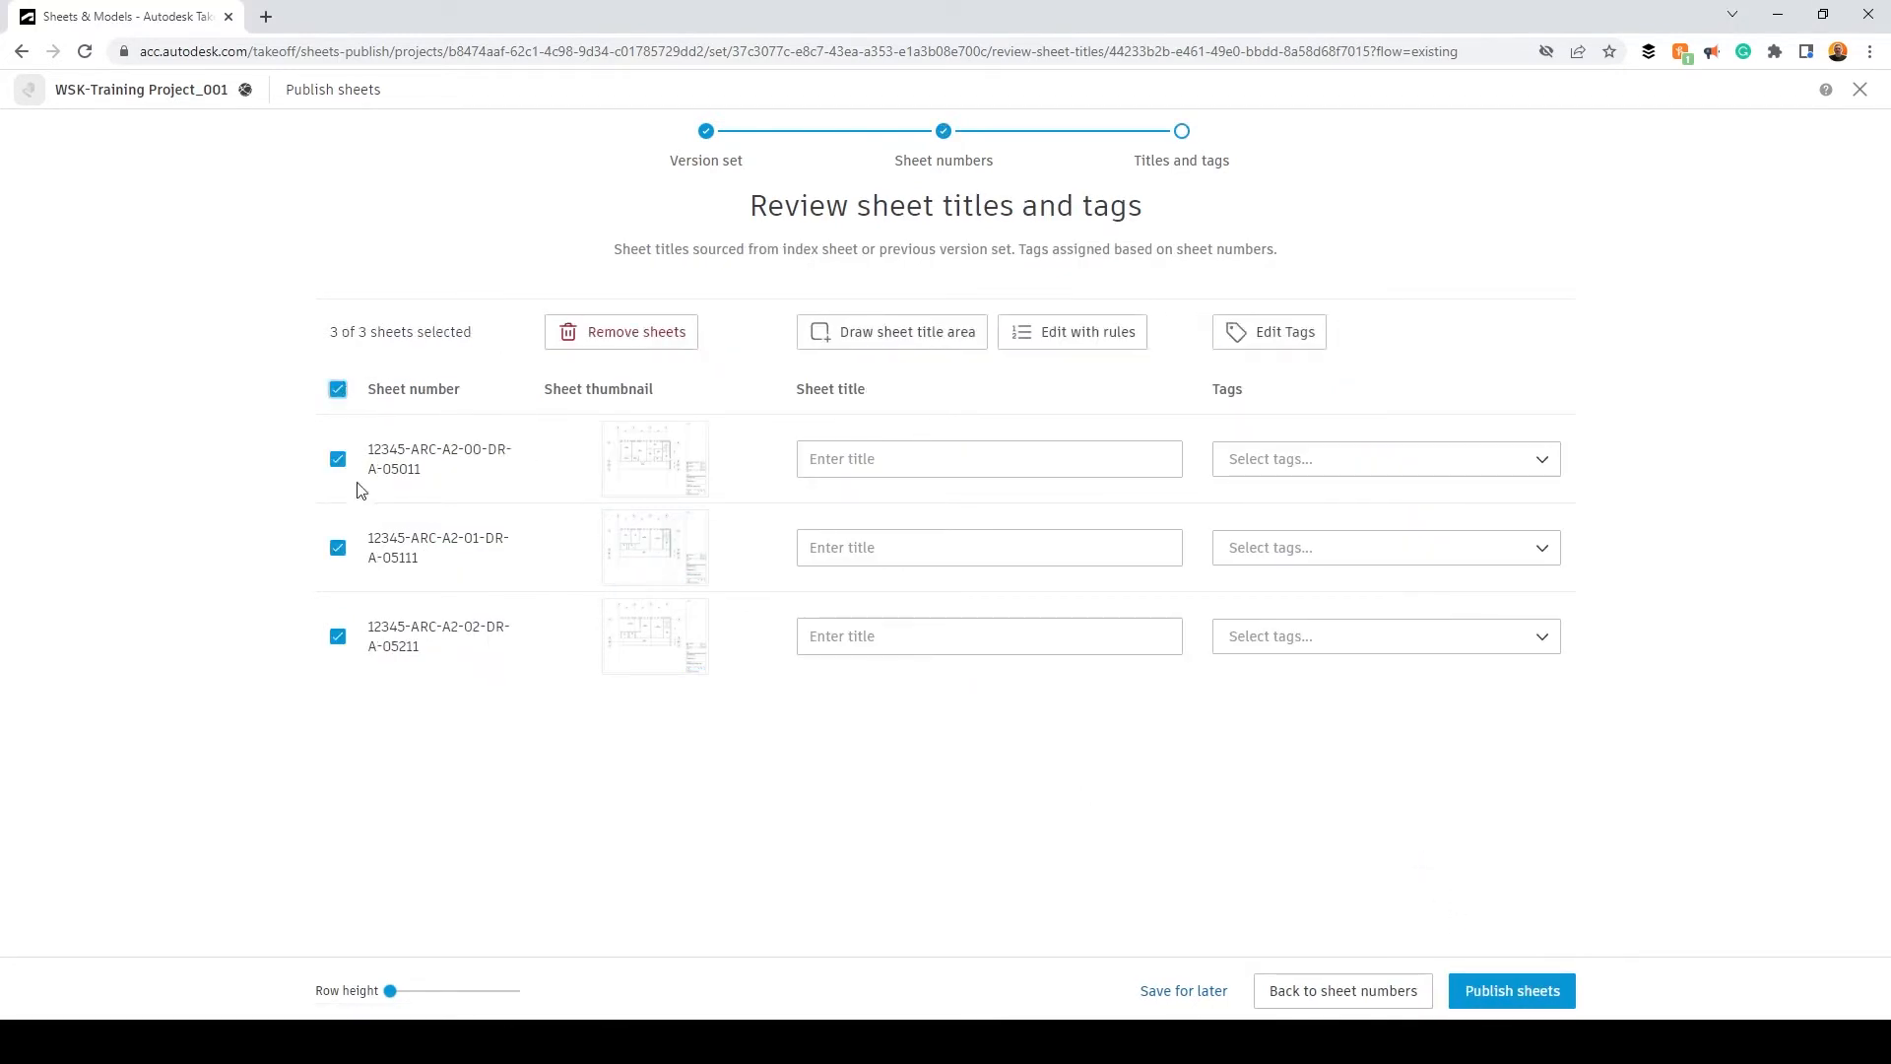
left_click(931, 336)
left_click(1094, 634)
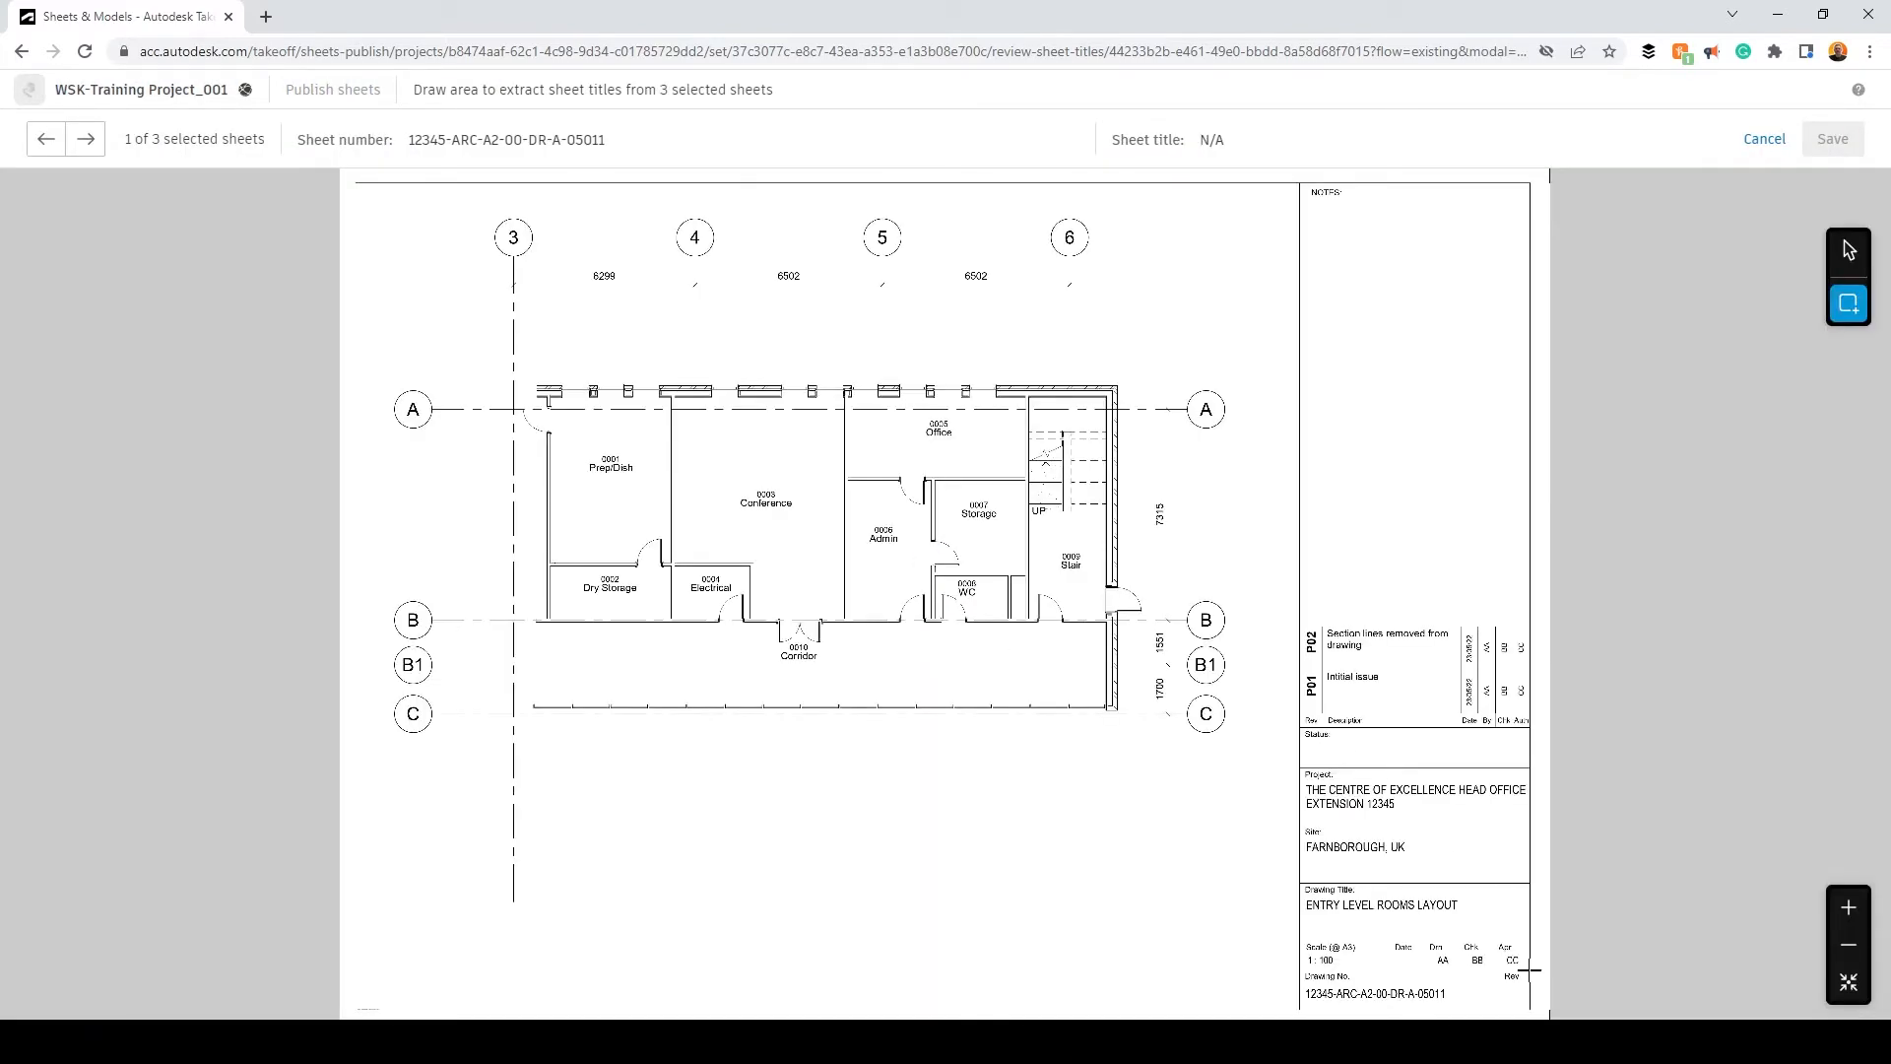
scroll(1529, 971, "up", 5)
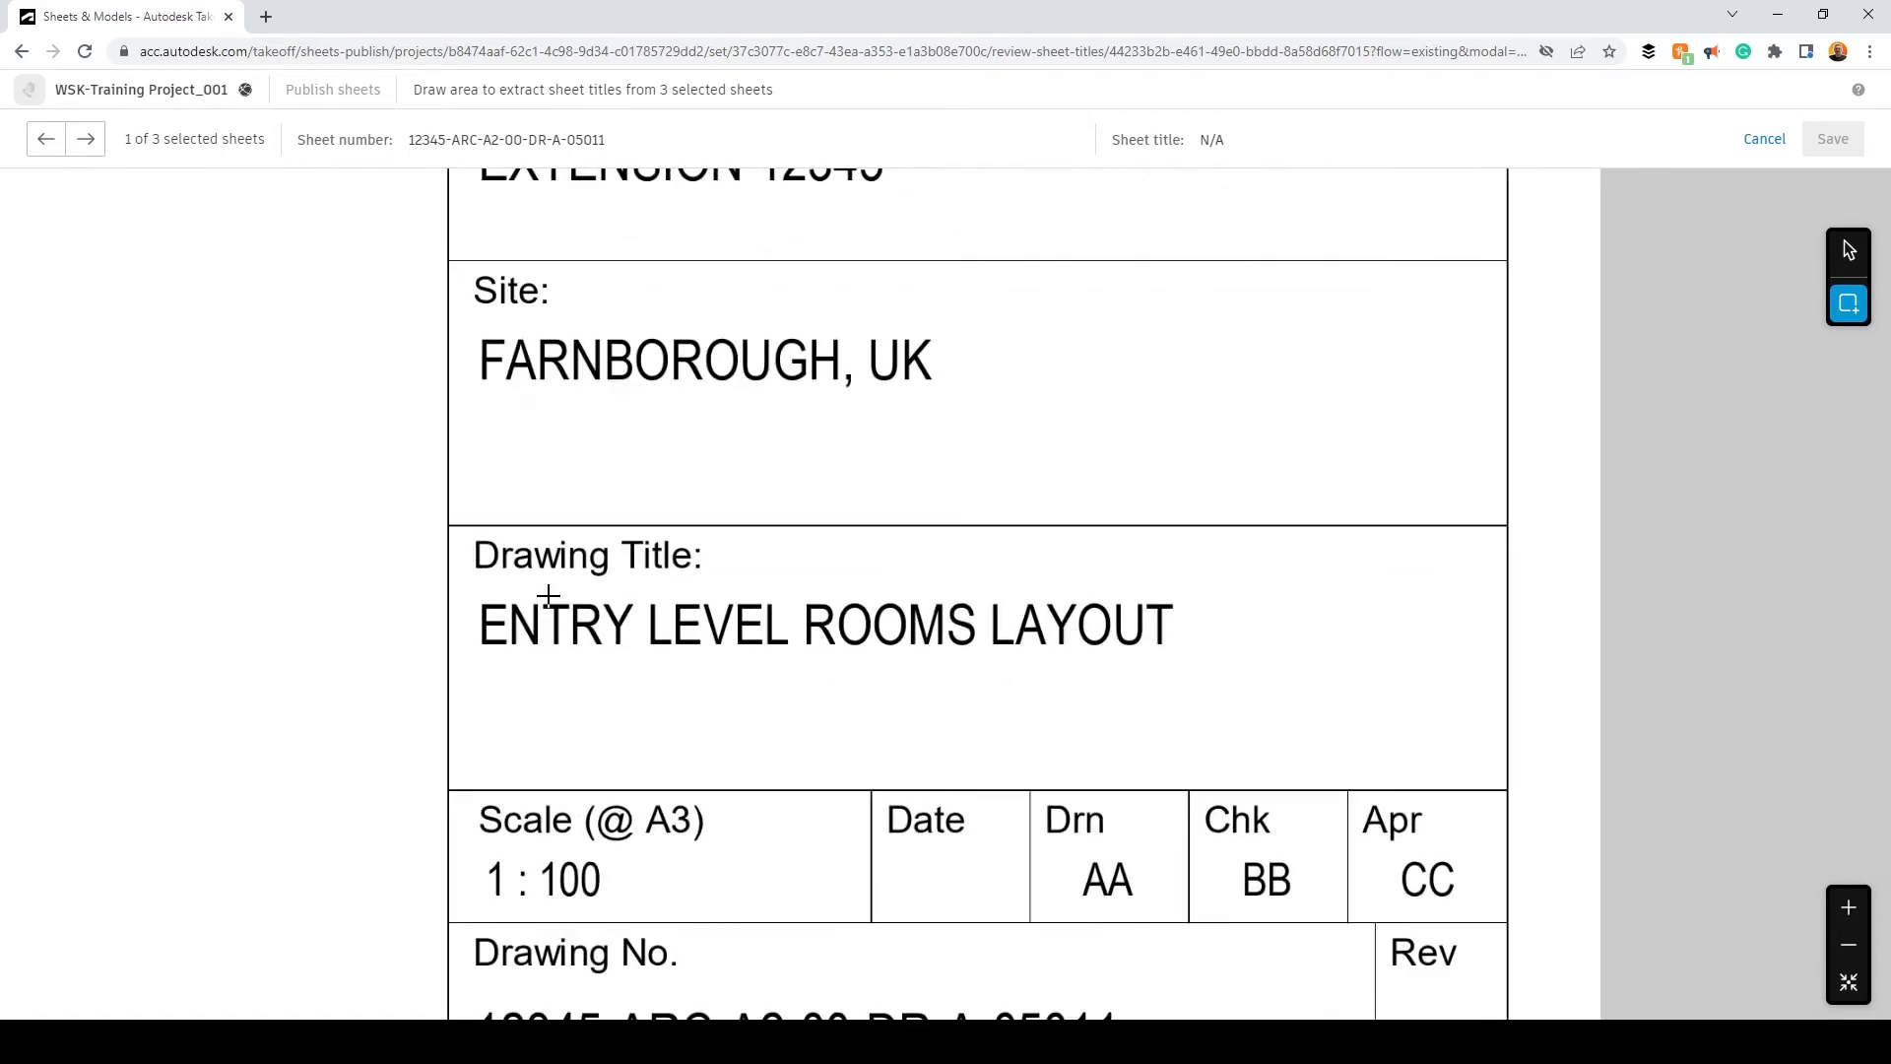
mouse_move(463, 574)
left_mouse_down()
mouse_move(556, 621)
mouse_move(1444, 751)
mouse_move(1504, 782)
left_mouse_up()
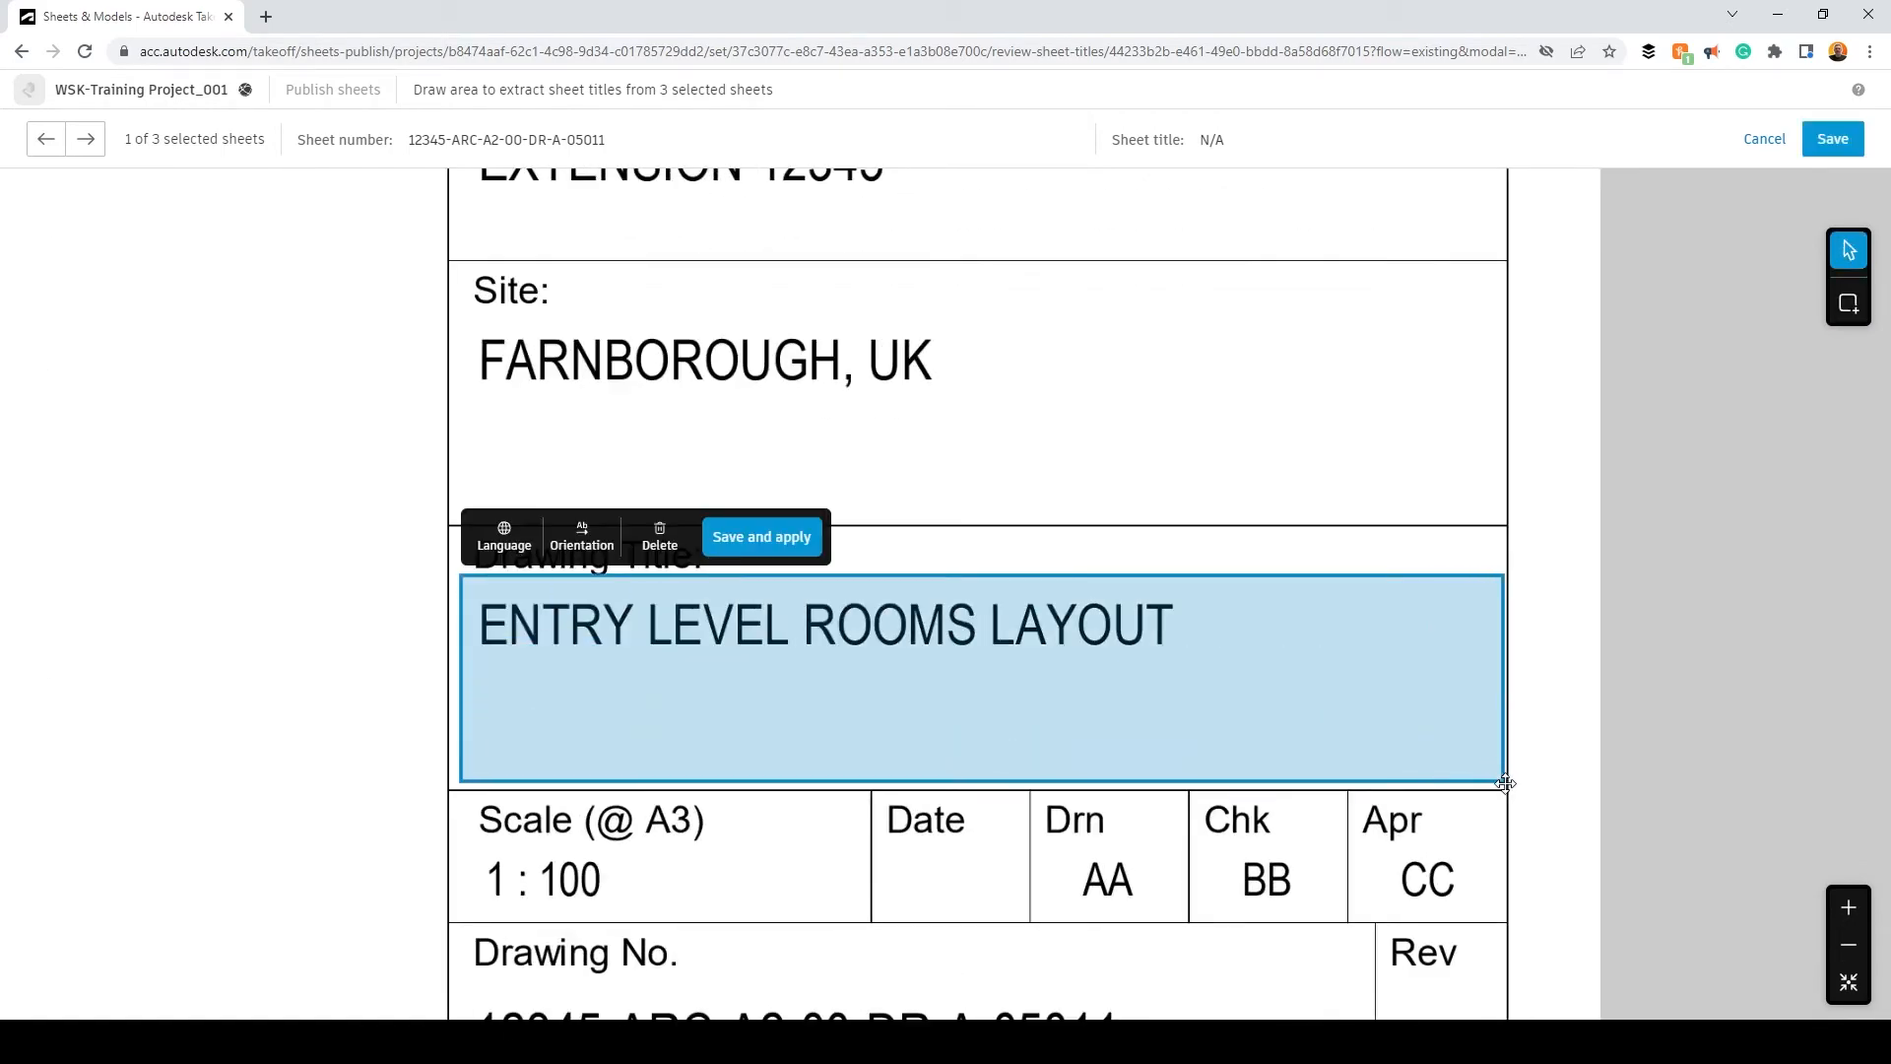
left_click(766, 539)
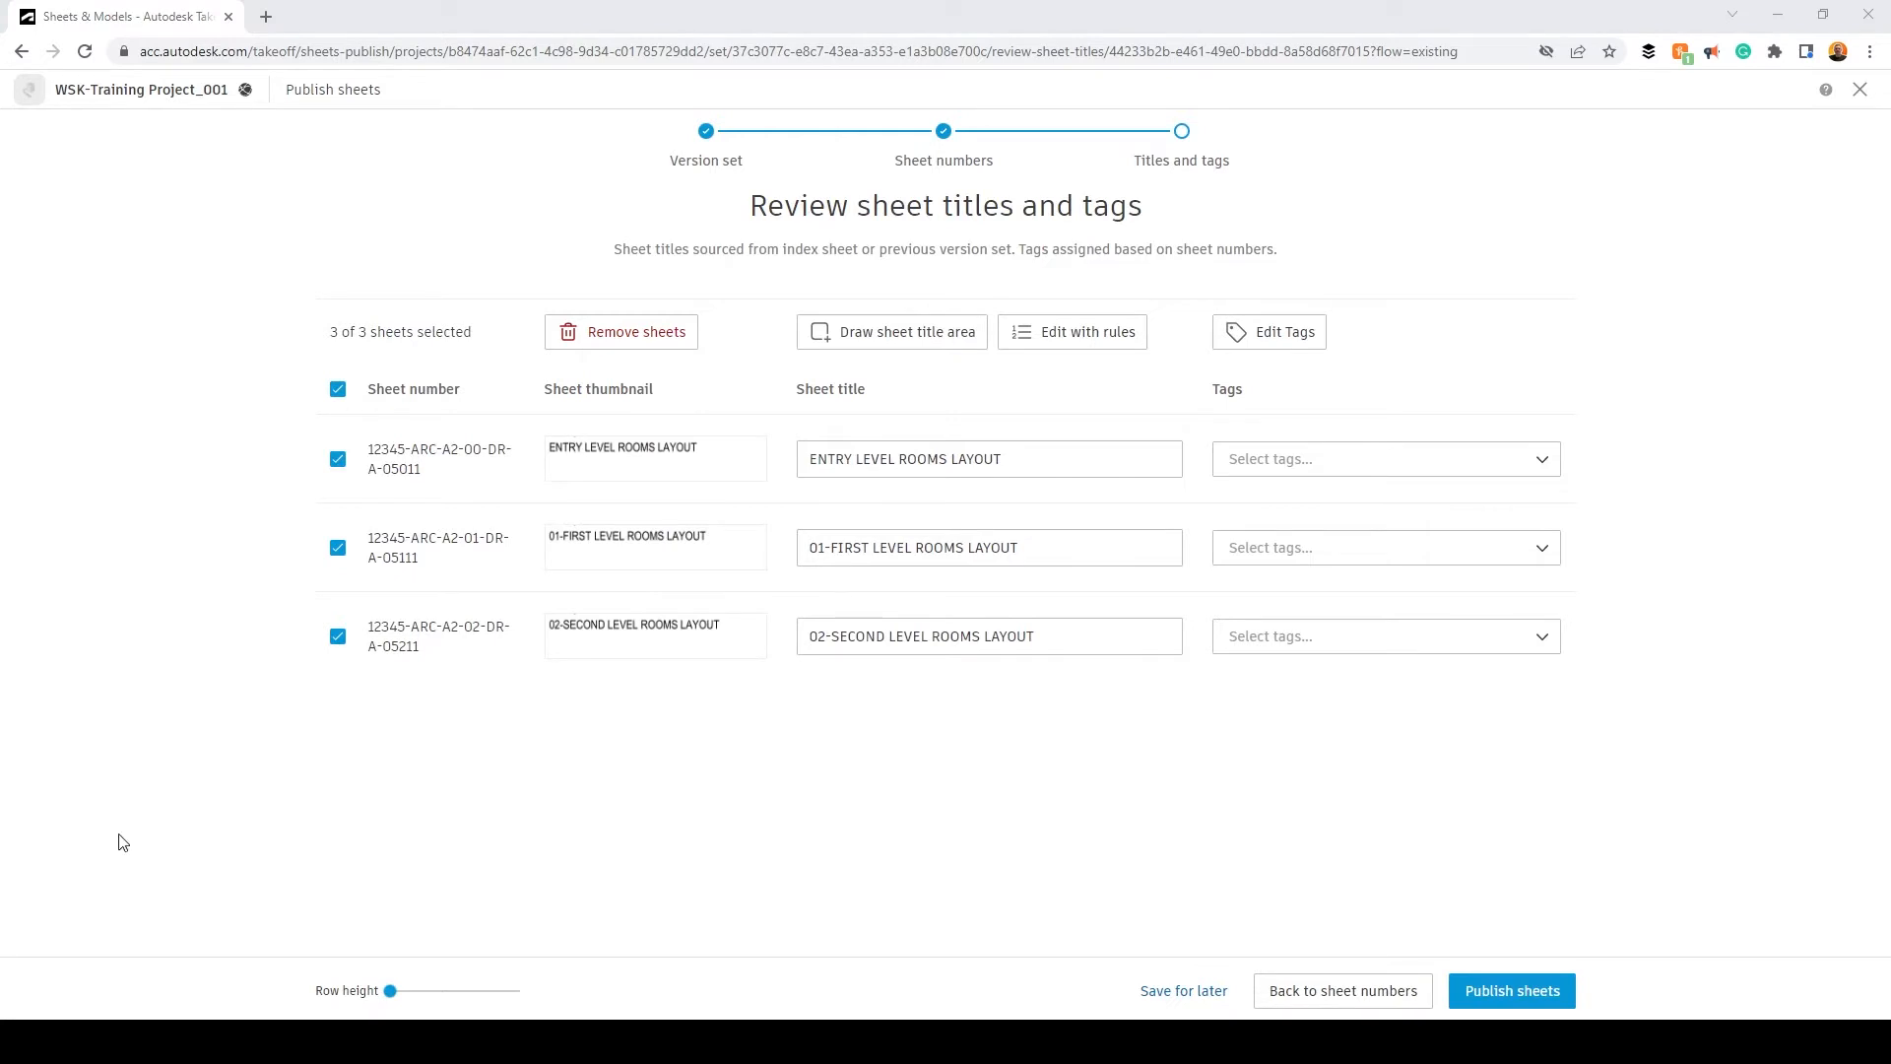
Step: Create the tag "Architectural Rooms" and apply it to all three selected sheets
left_click(1545, 461)
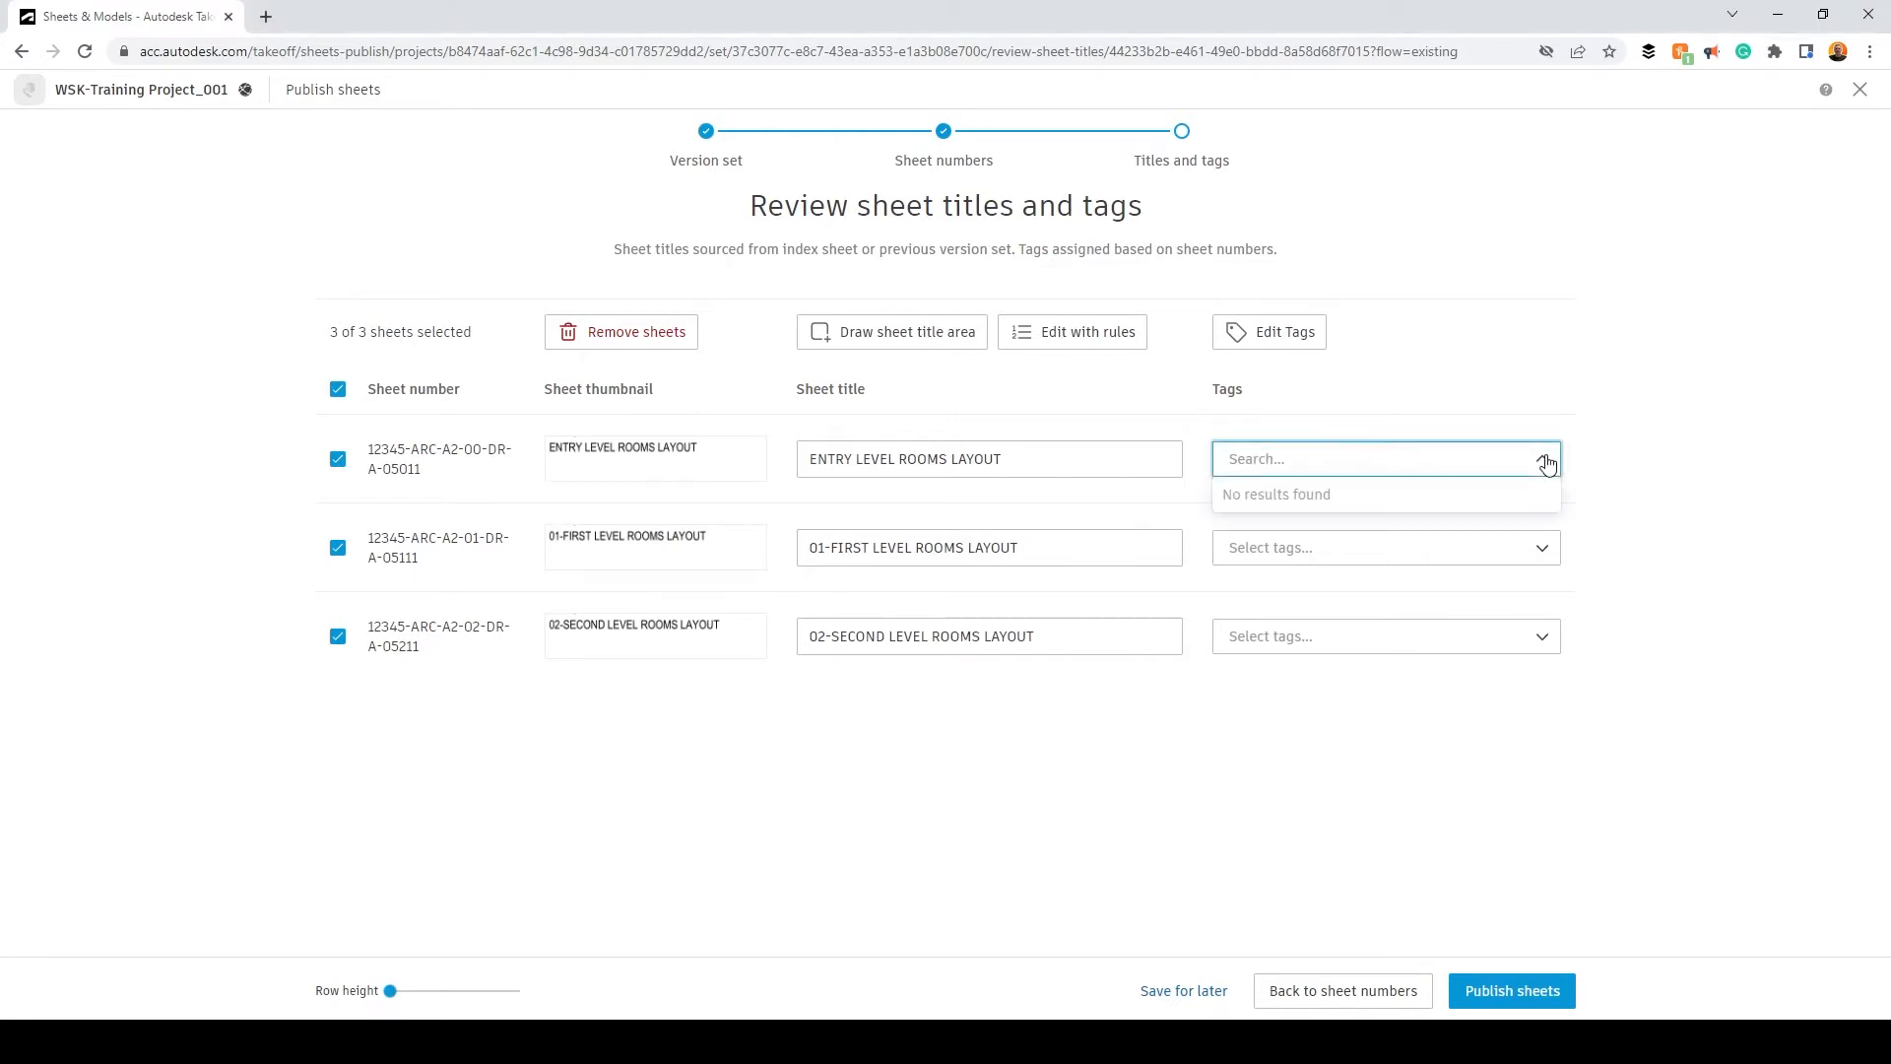
left_click(1298, 734)
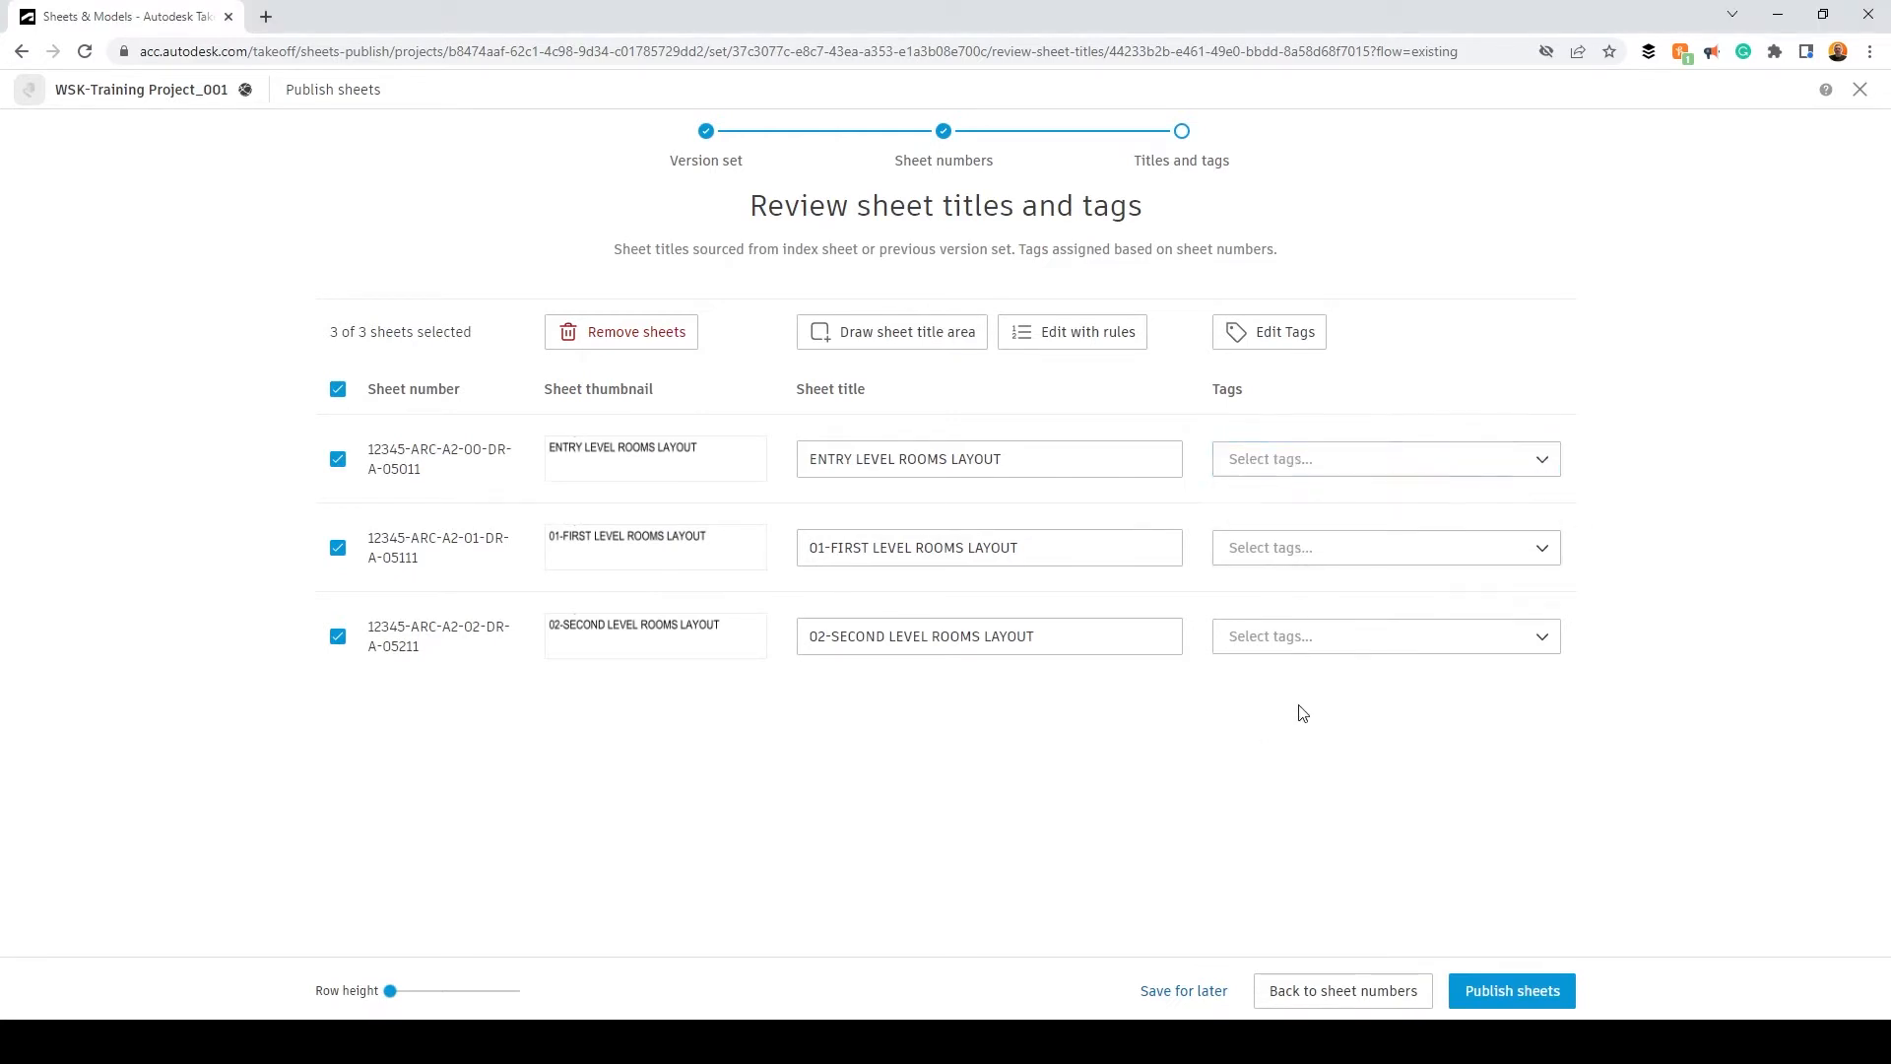
left_click(1277, 334)
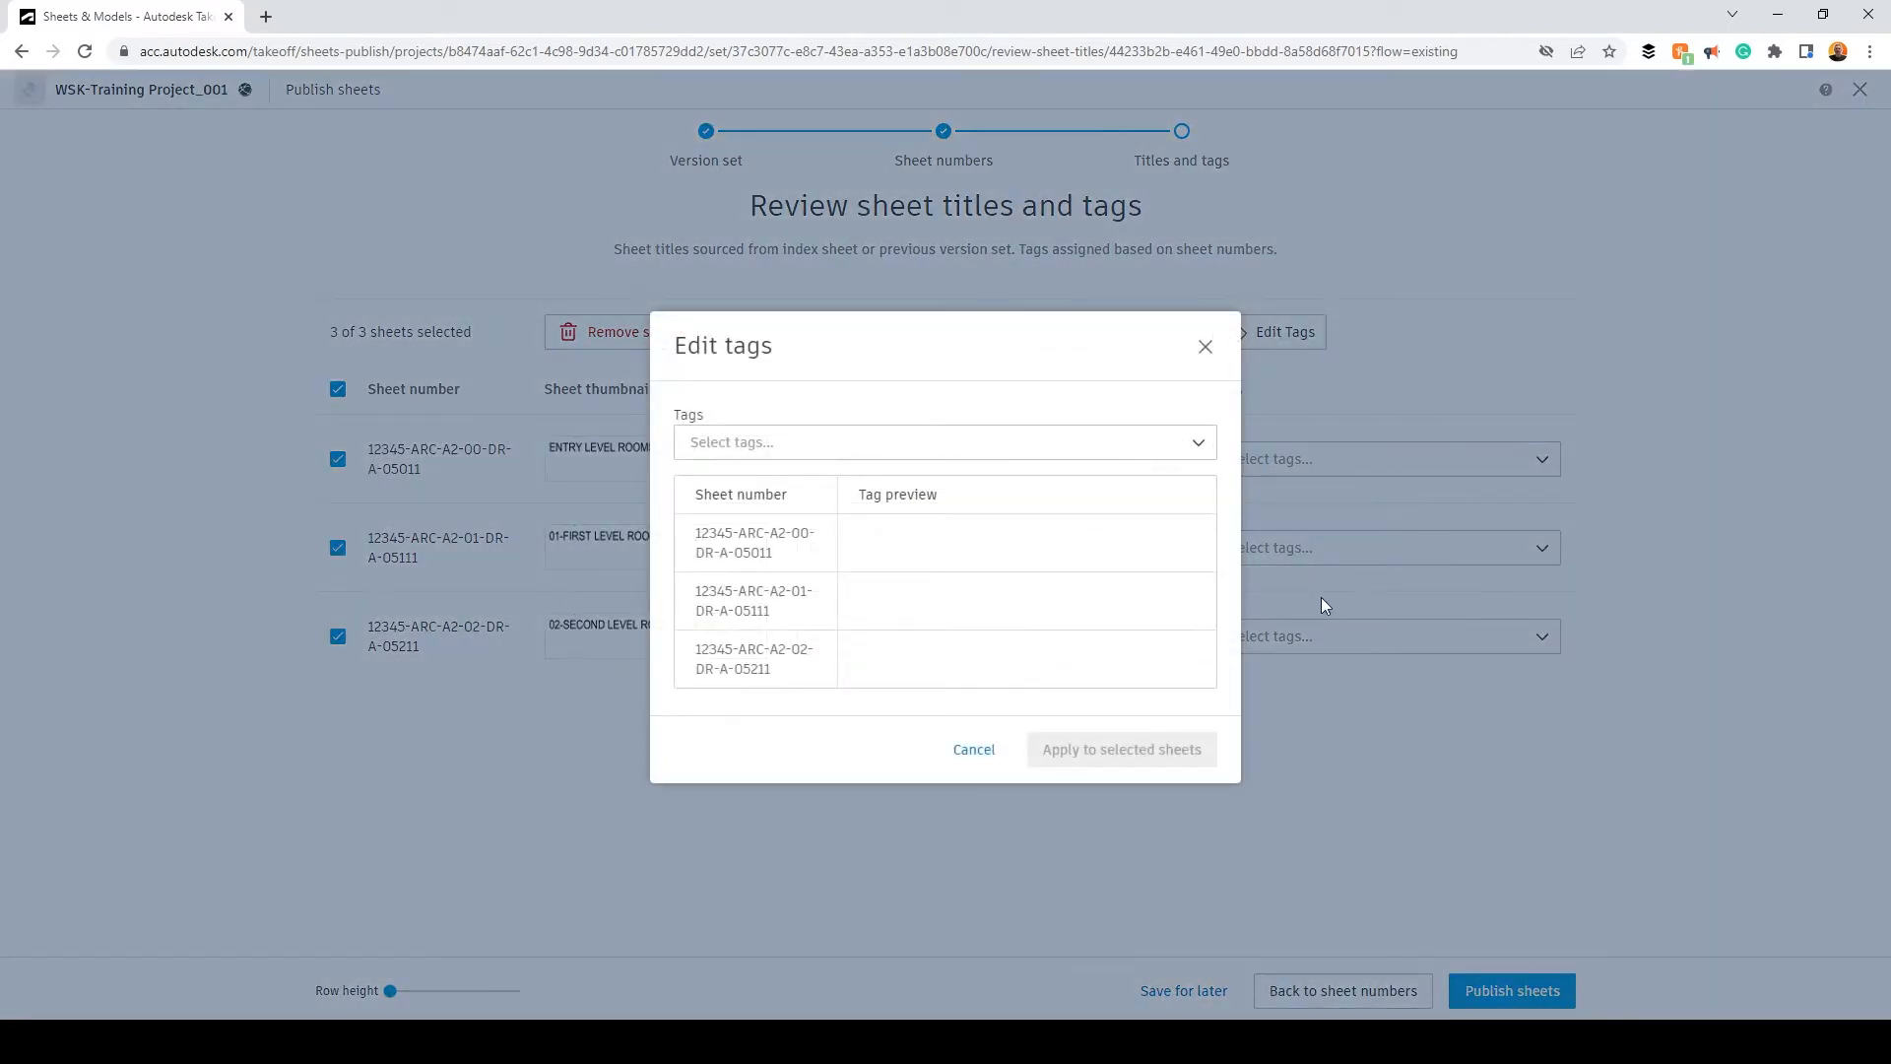
left_click(959, 442)
type("Ar")
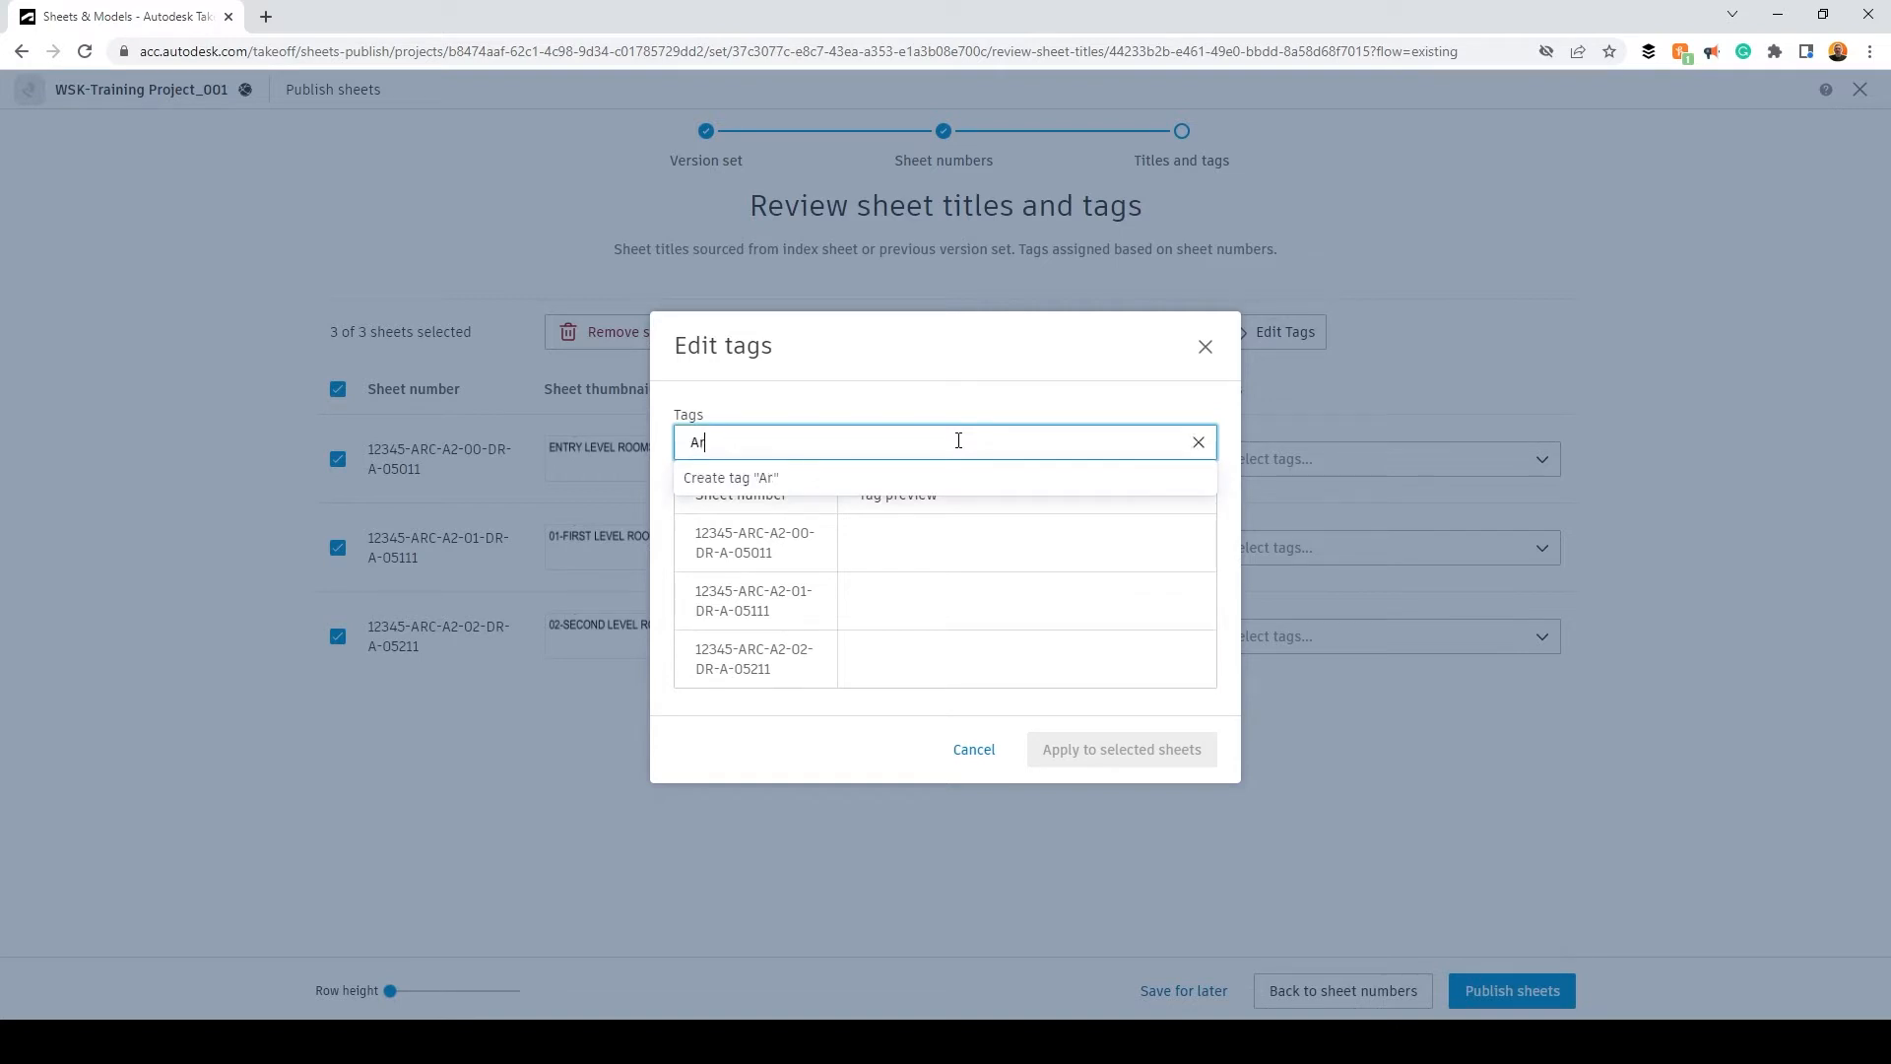
type("chitectural Rooms")
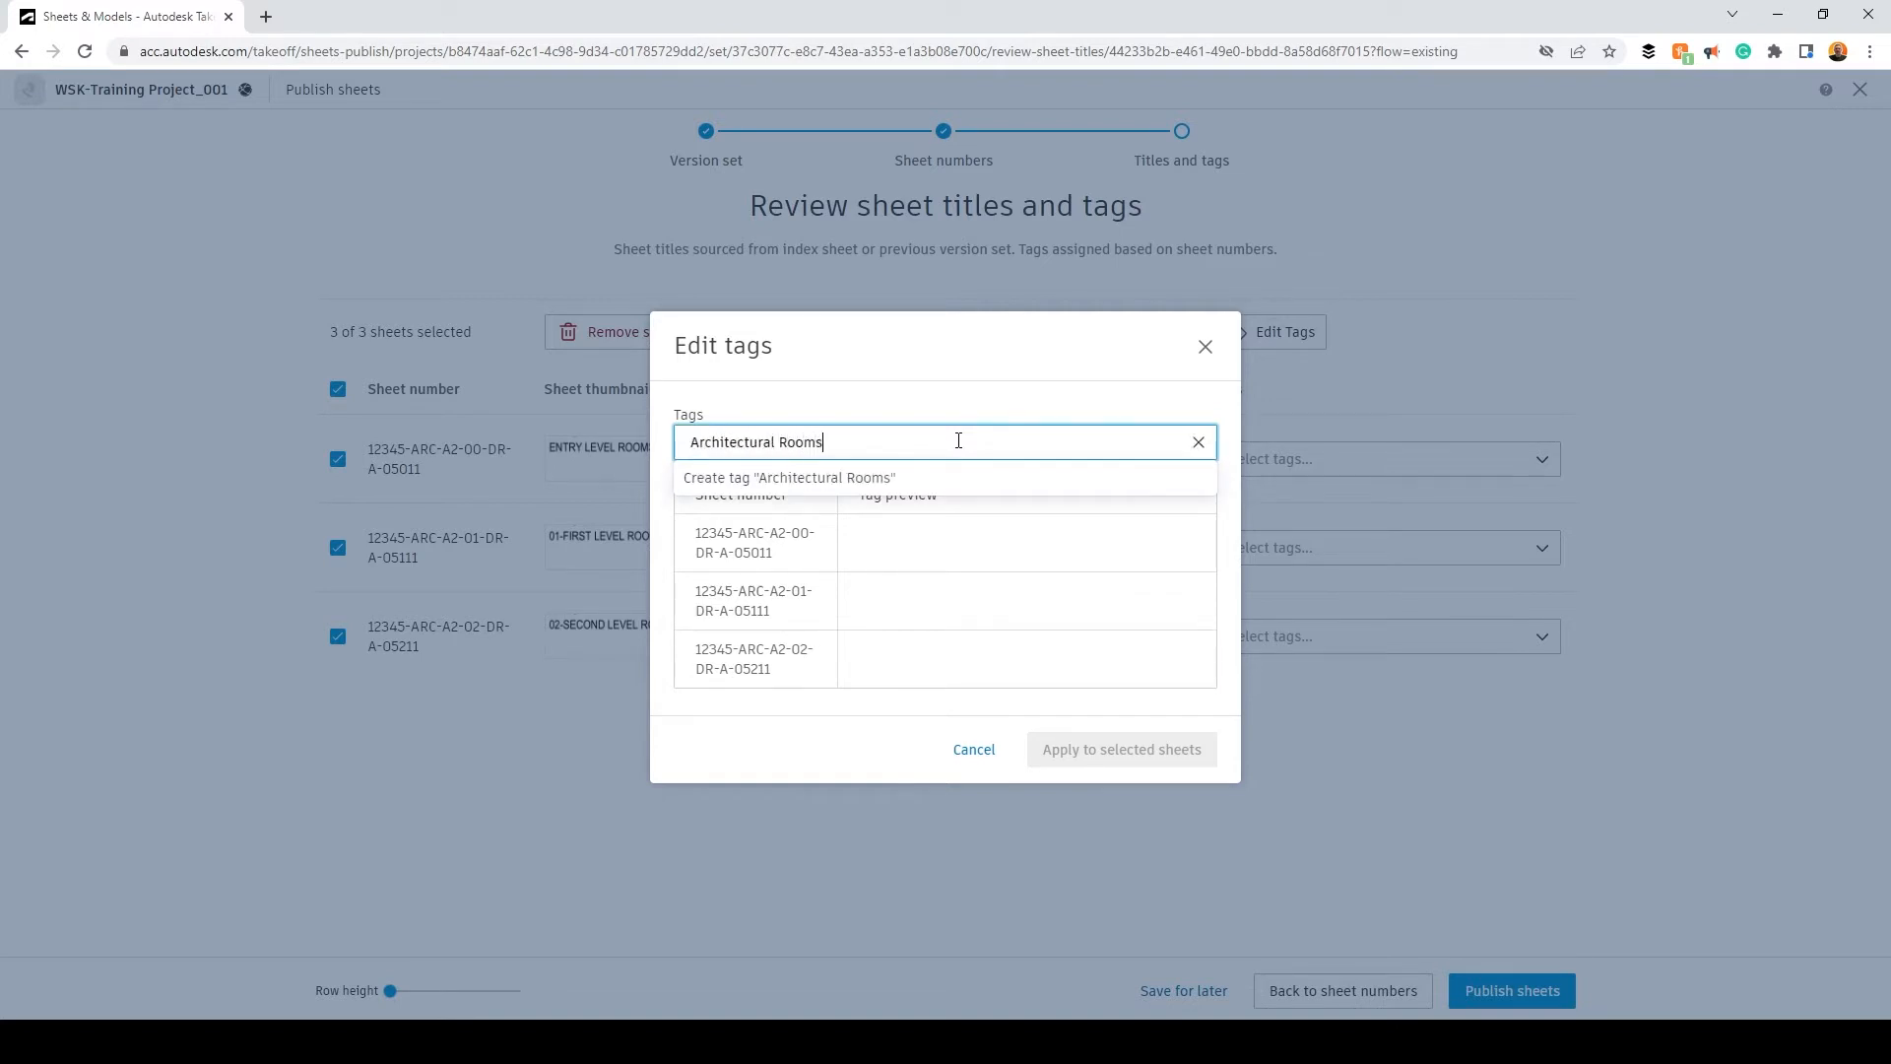
key("Return")
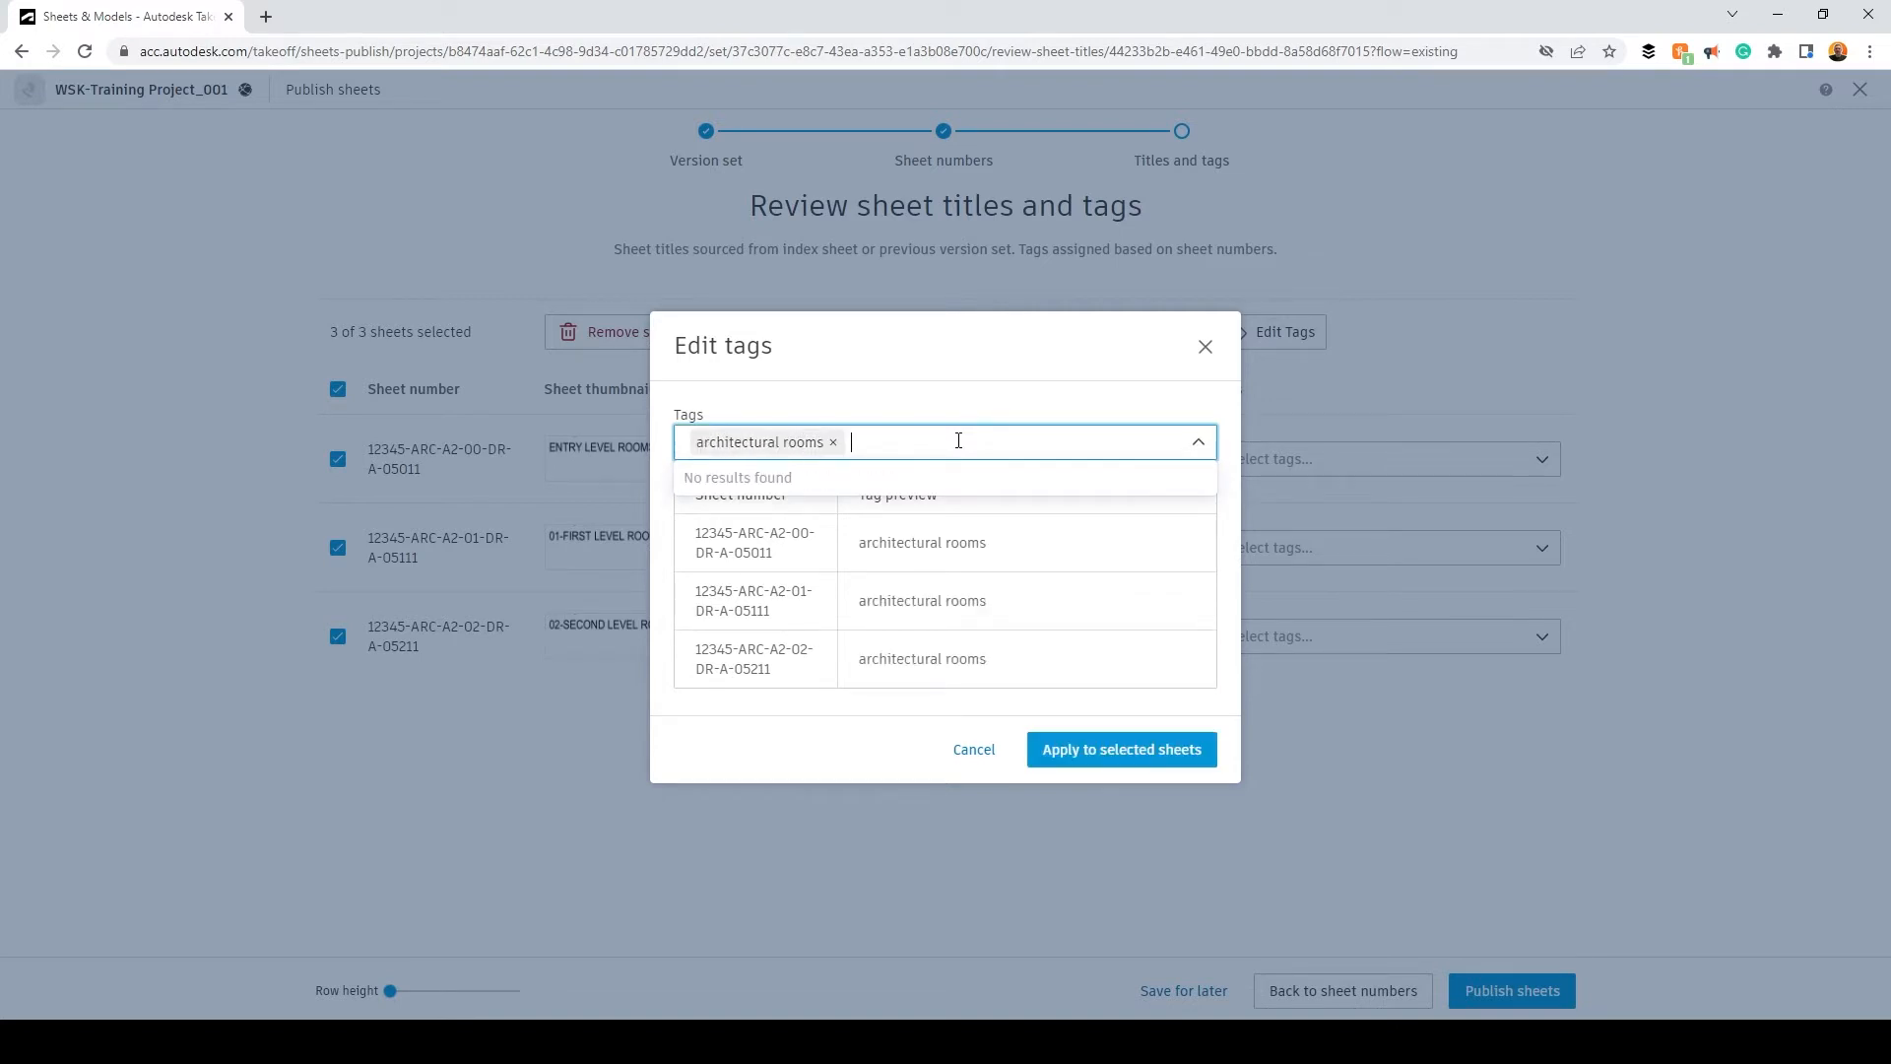
left_click(1132, 752)
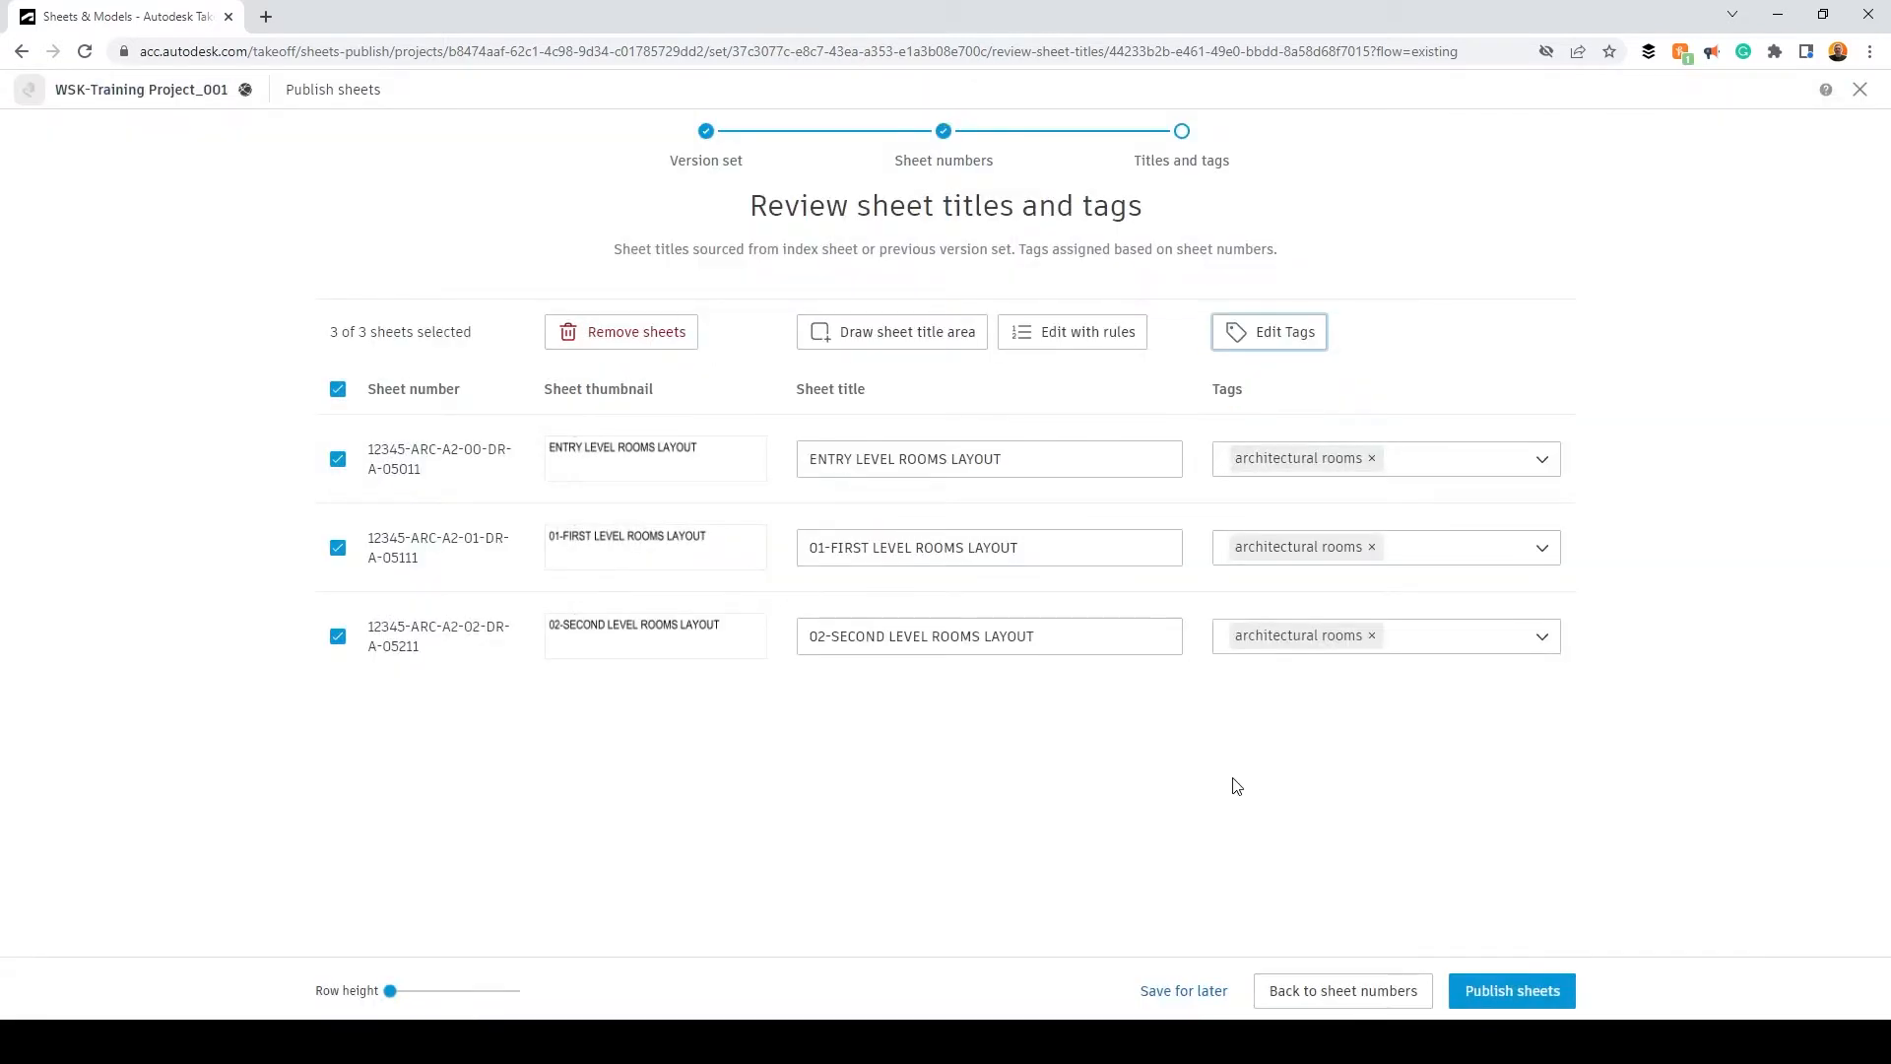
Step: Publish the three tagged sheets, view them in the sheet list, and return to the project home page
left_click(1537, 997)
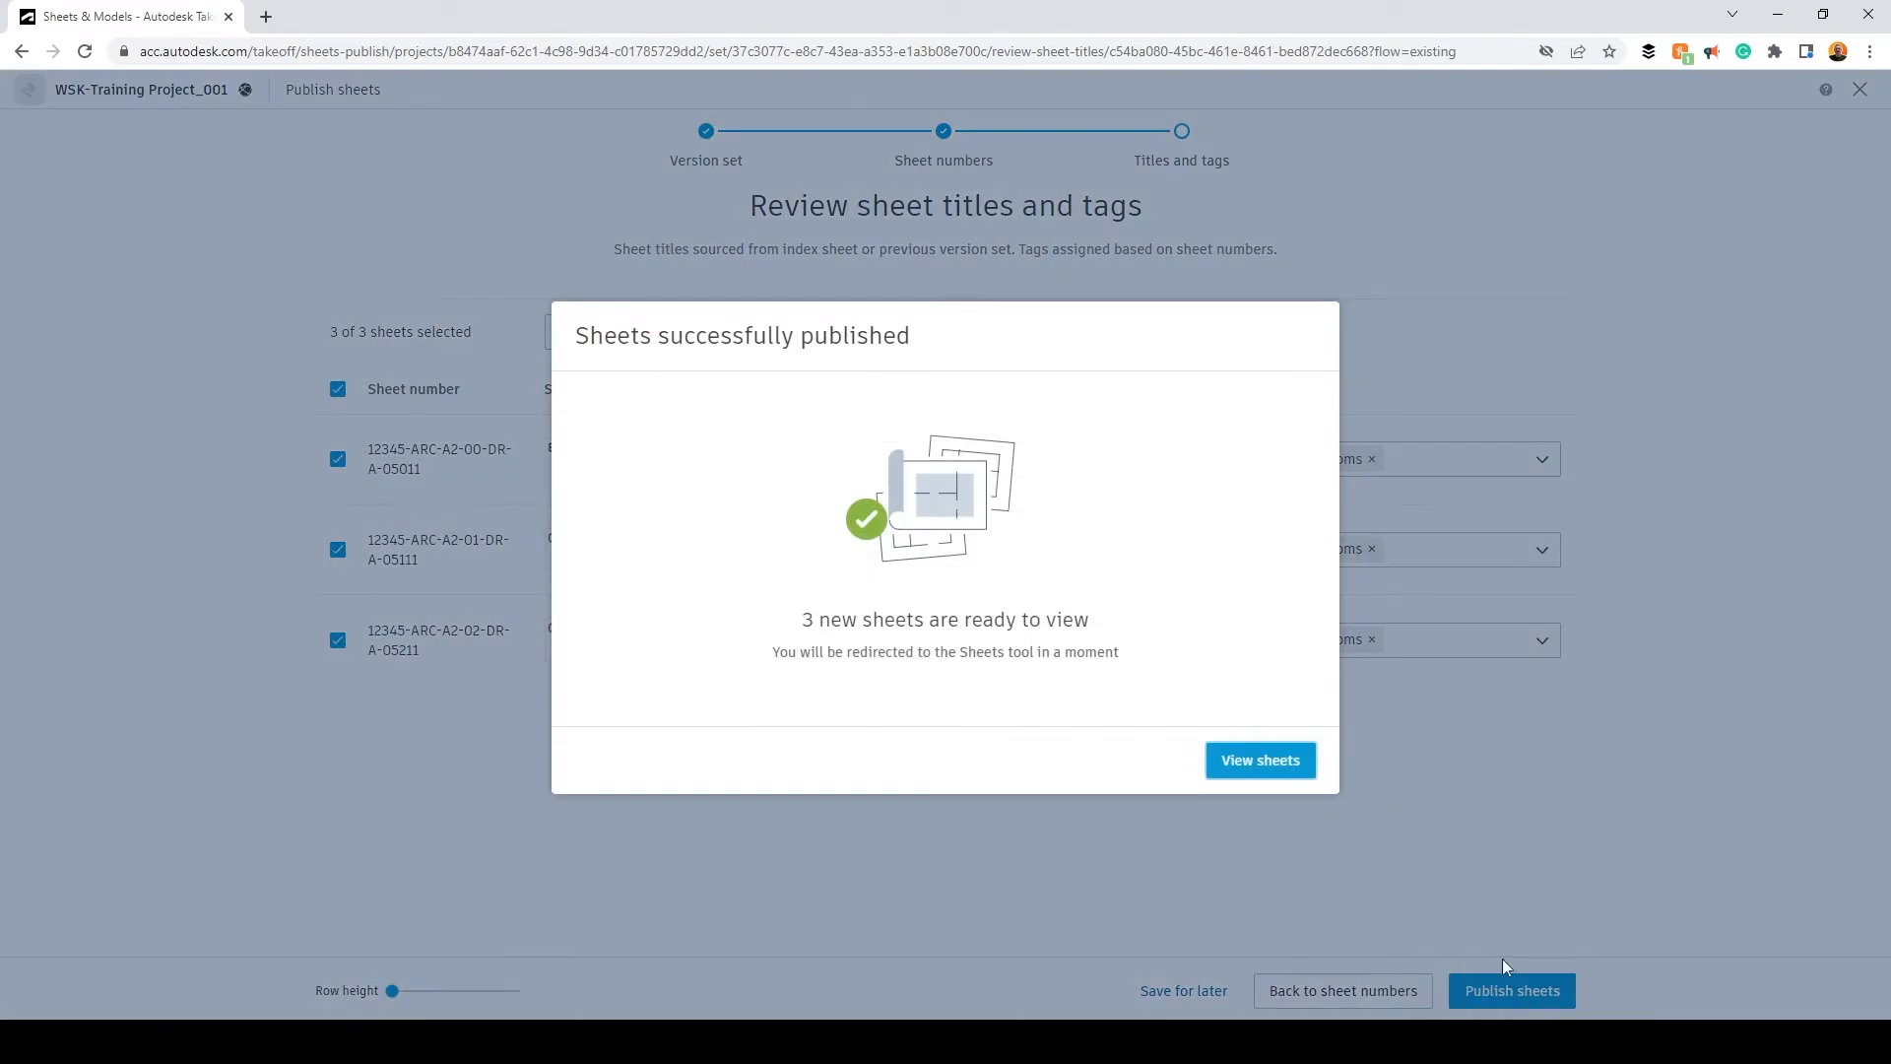
left_click(1251, 776)
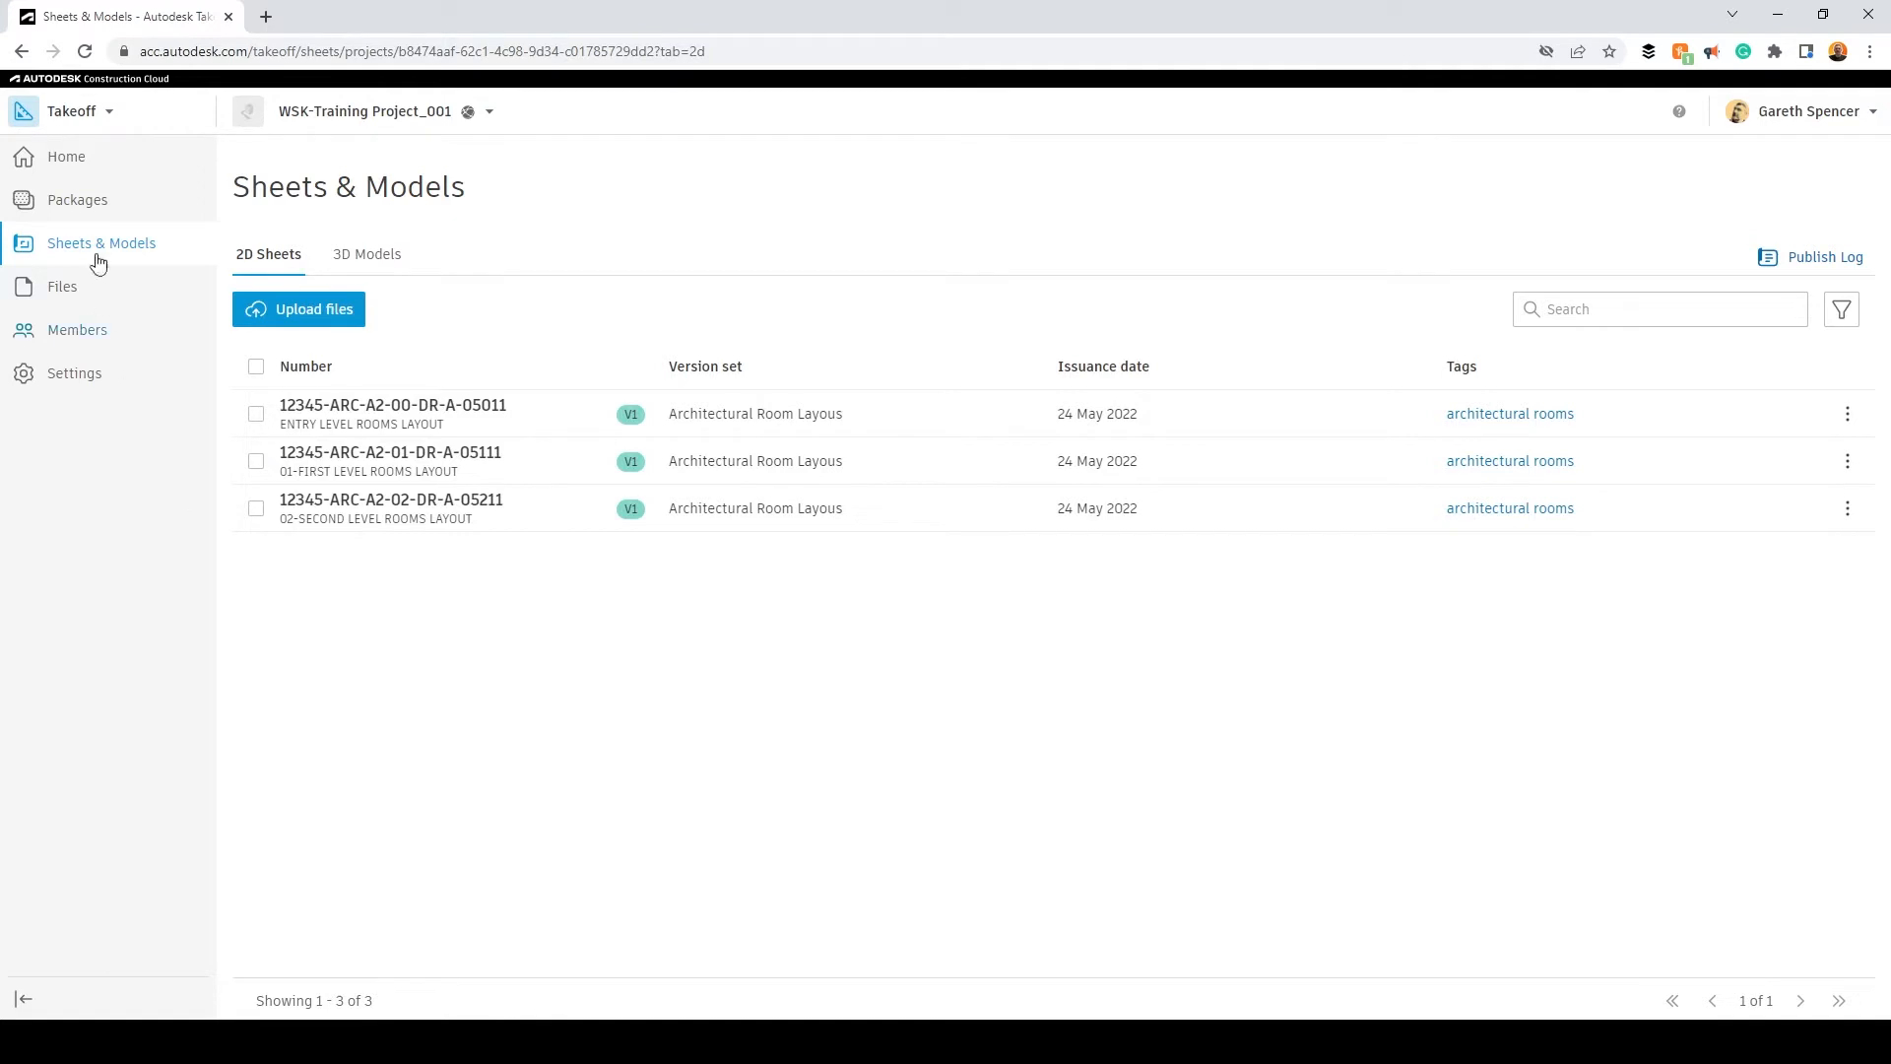
left_click(74, 164)
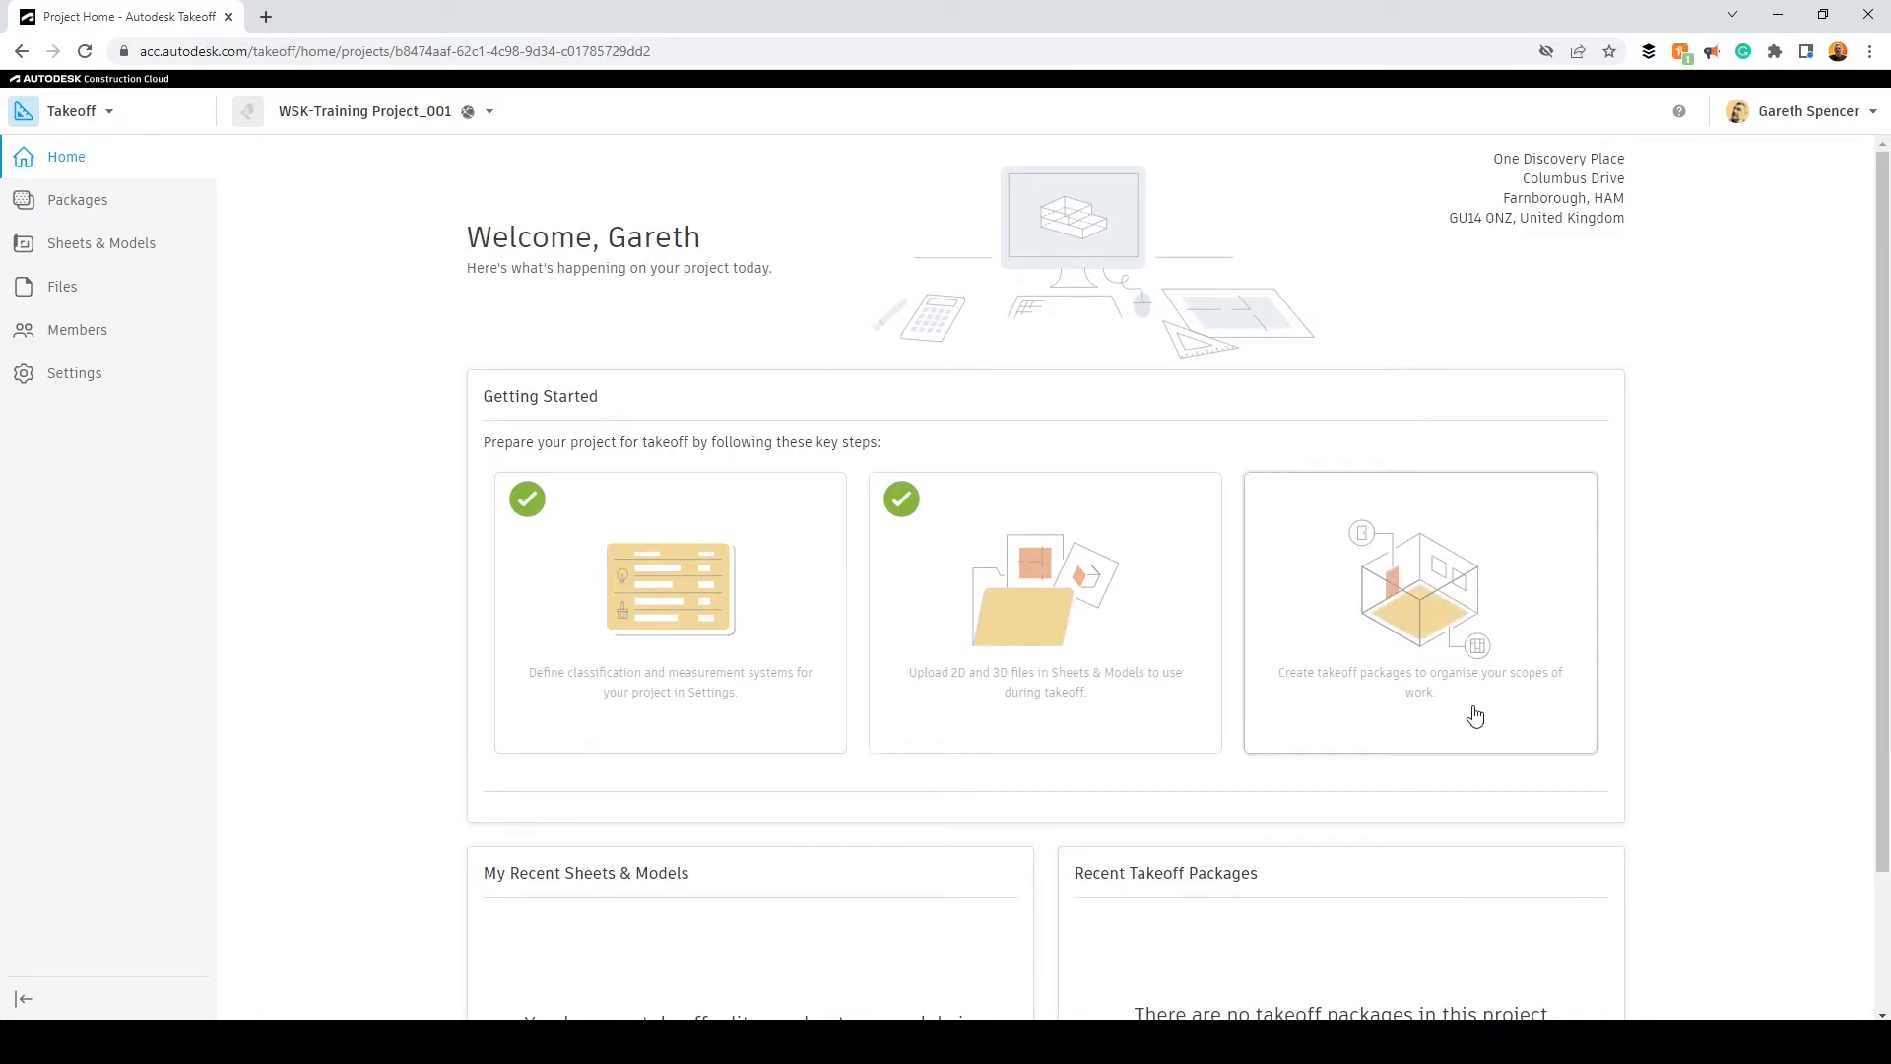
Step: Go to the project's takeoff packages and create a package titled "Flooring"
left_click(60, 209)
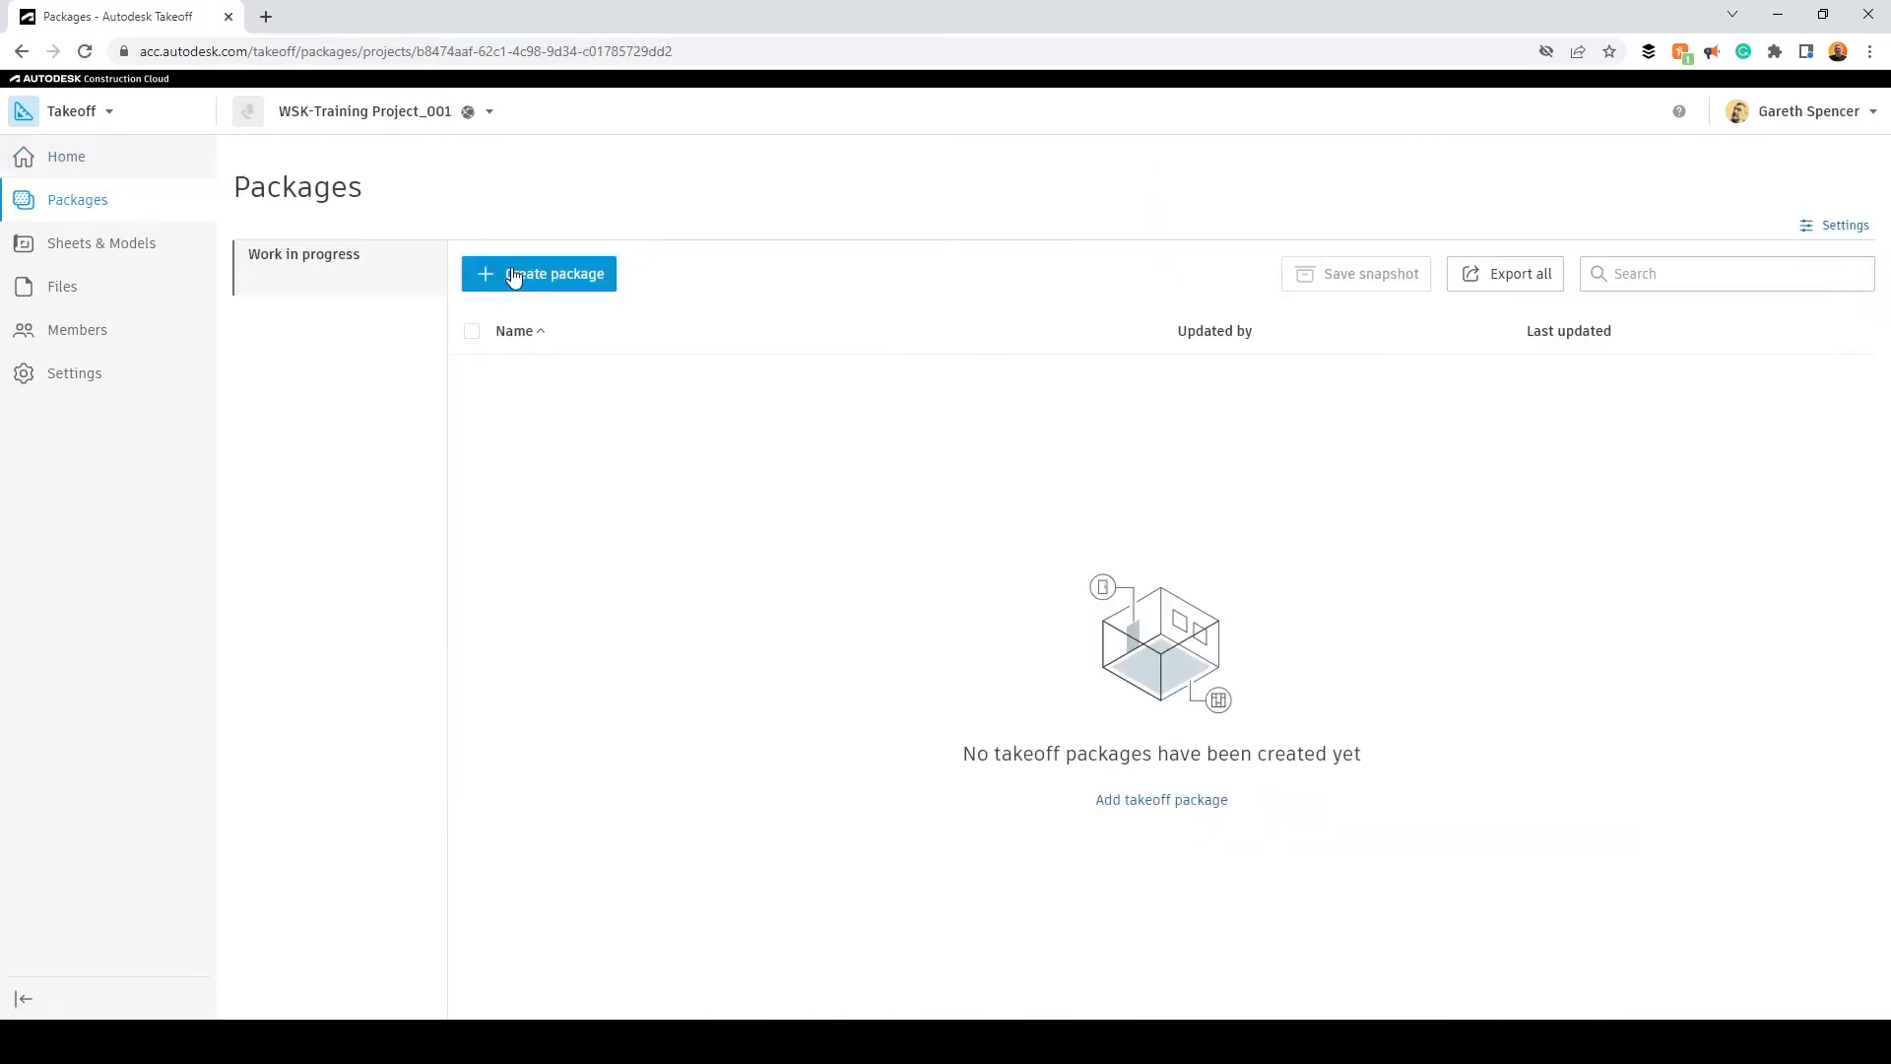
left_click(1833, 225)
left_click(590, 276)
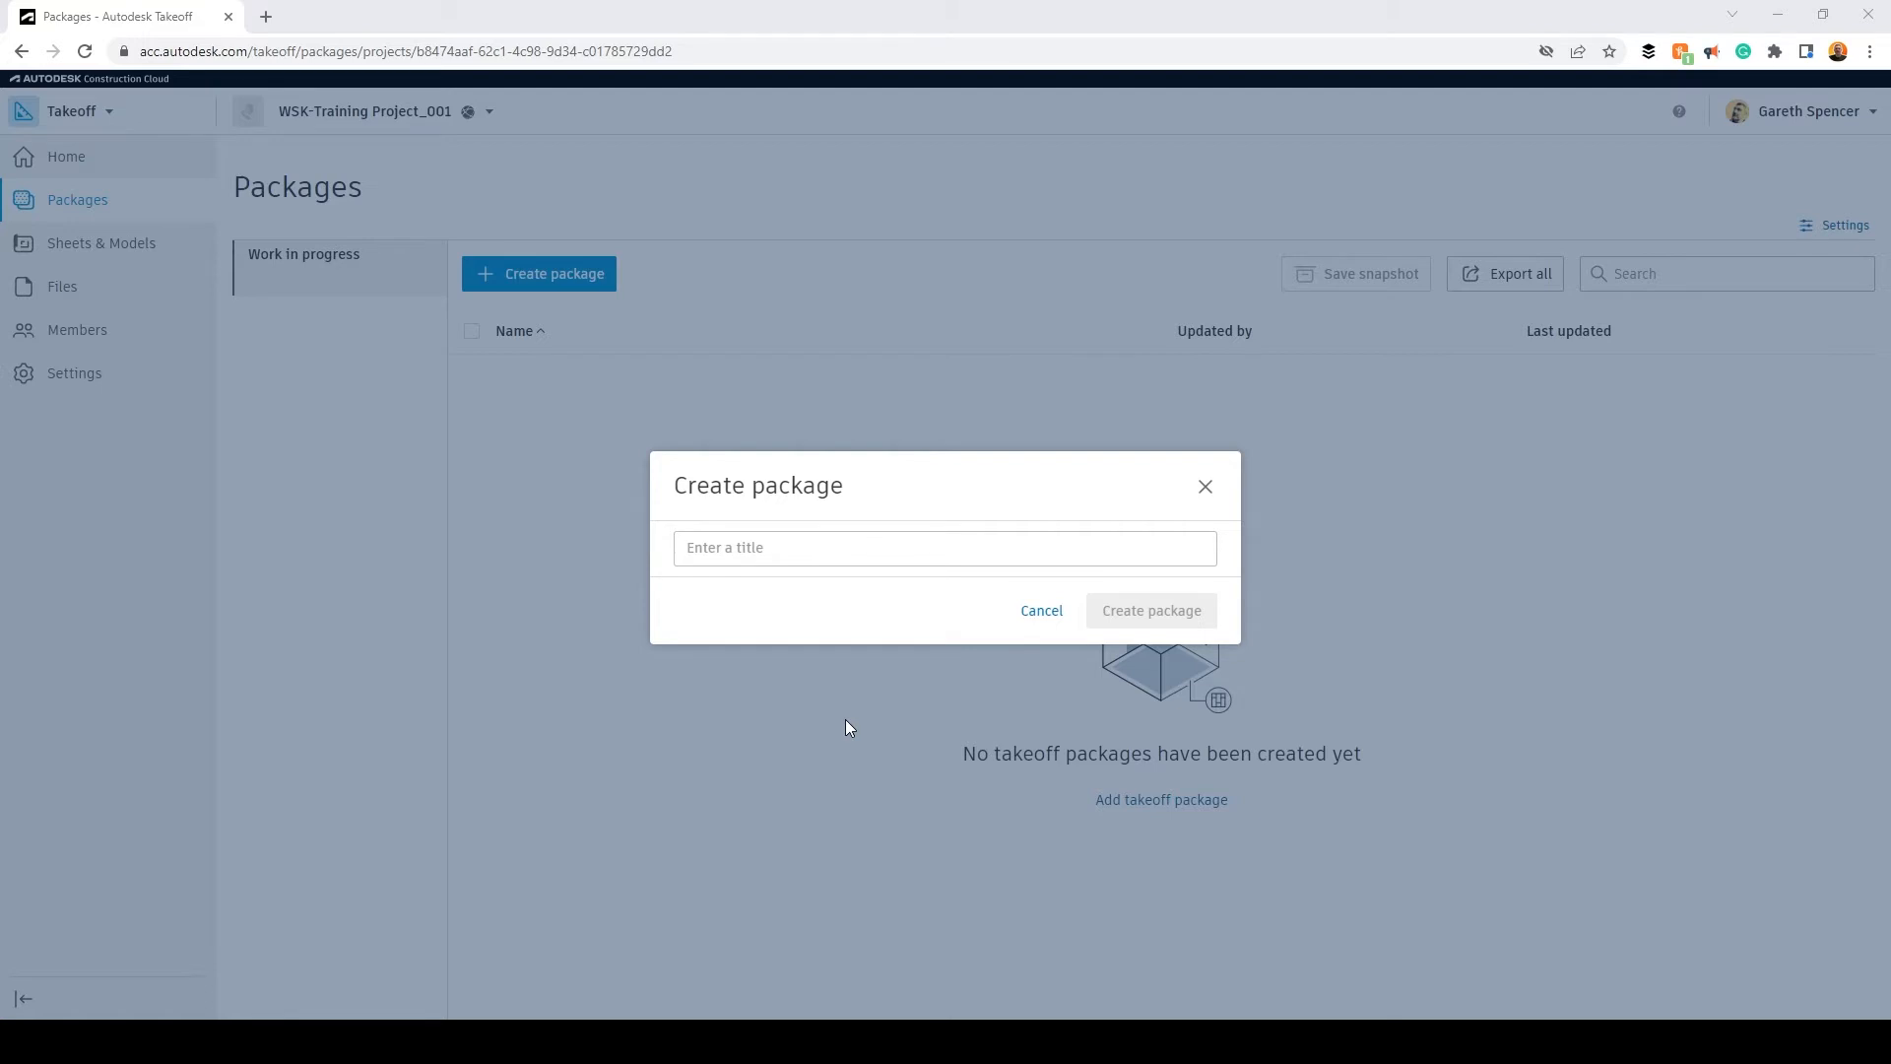
left_click(806, 544)
type("Flooring")
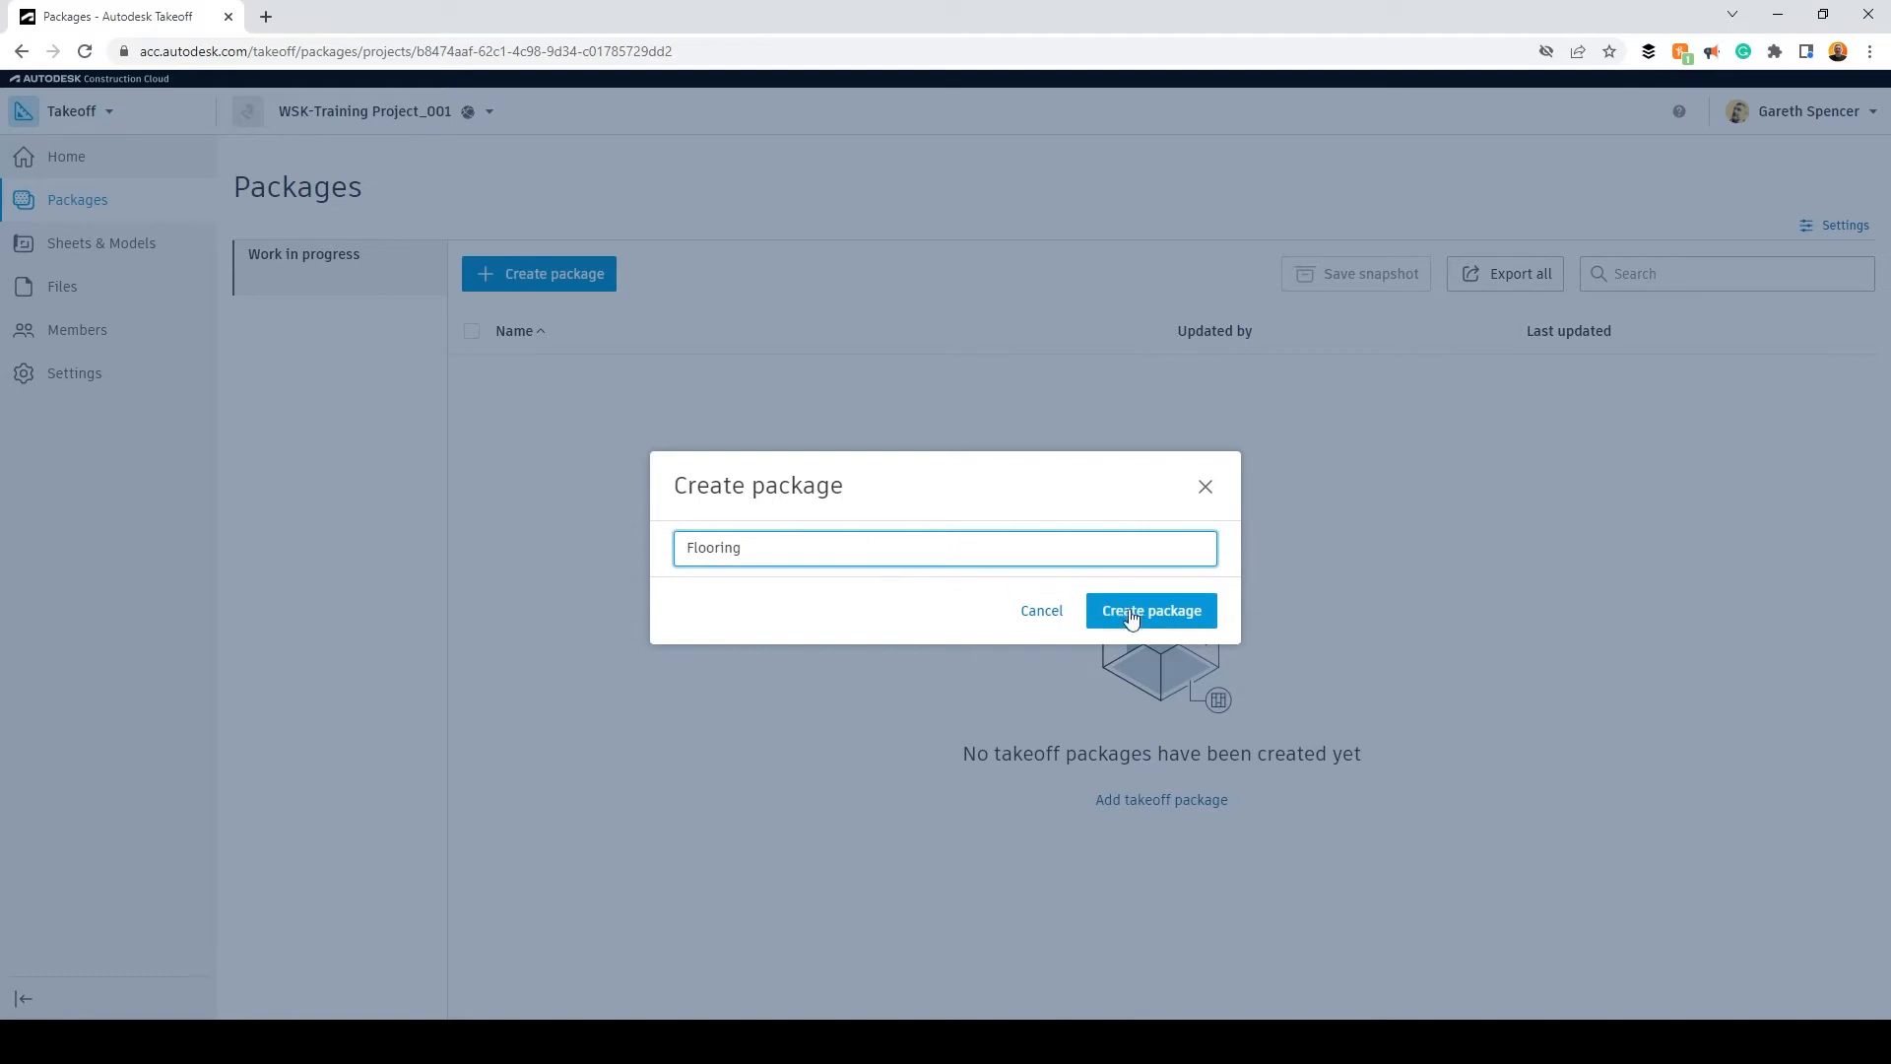
left_click(1131, 612)
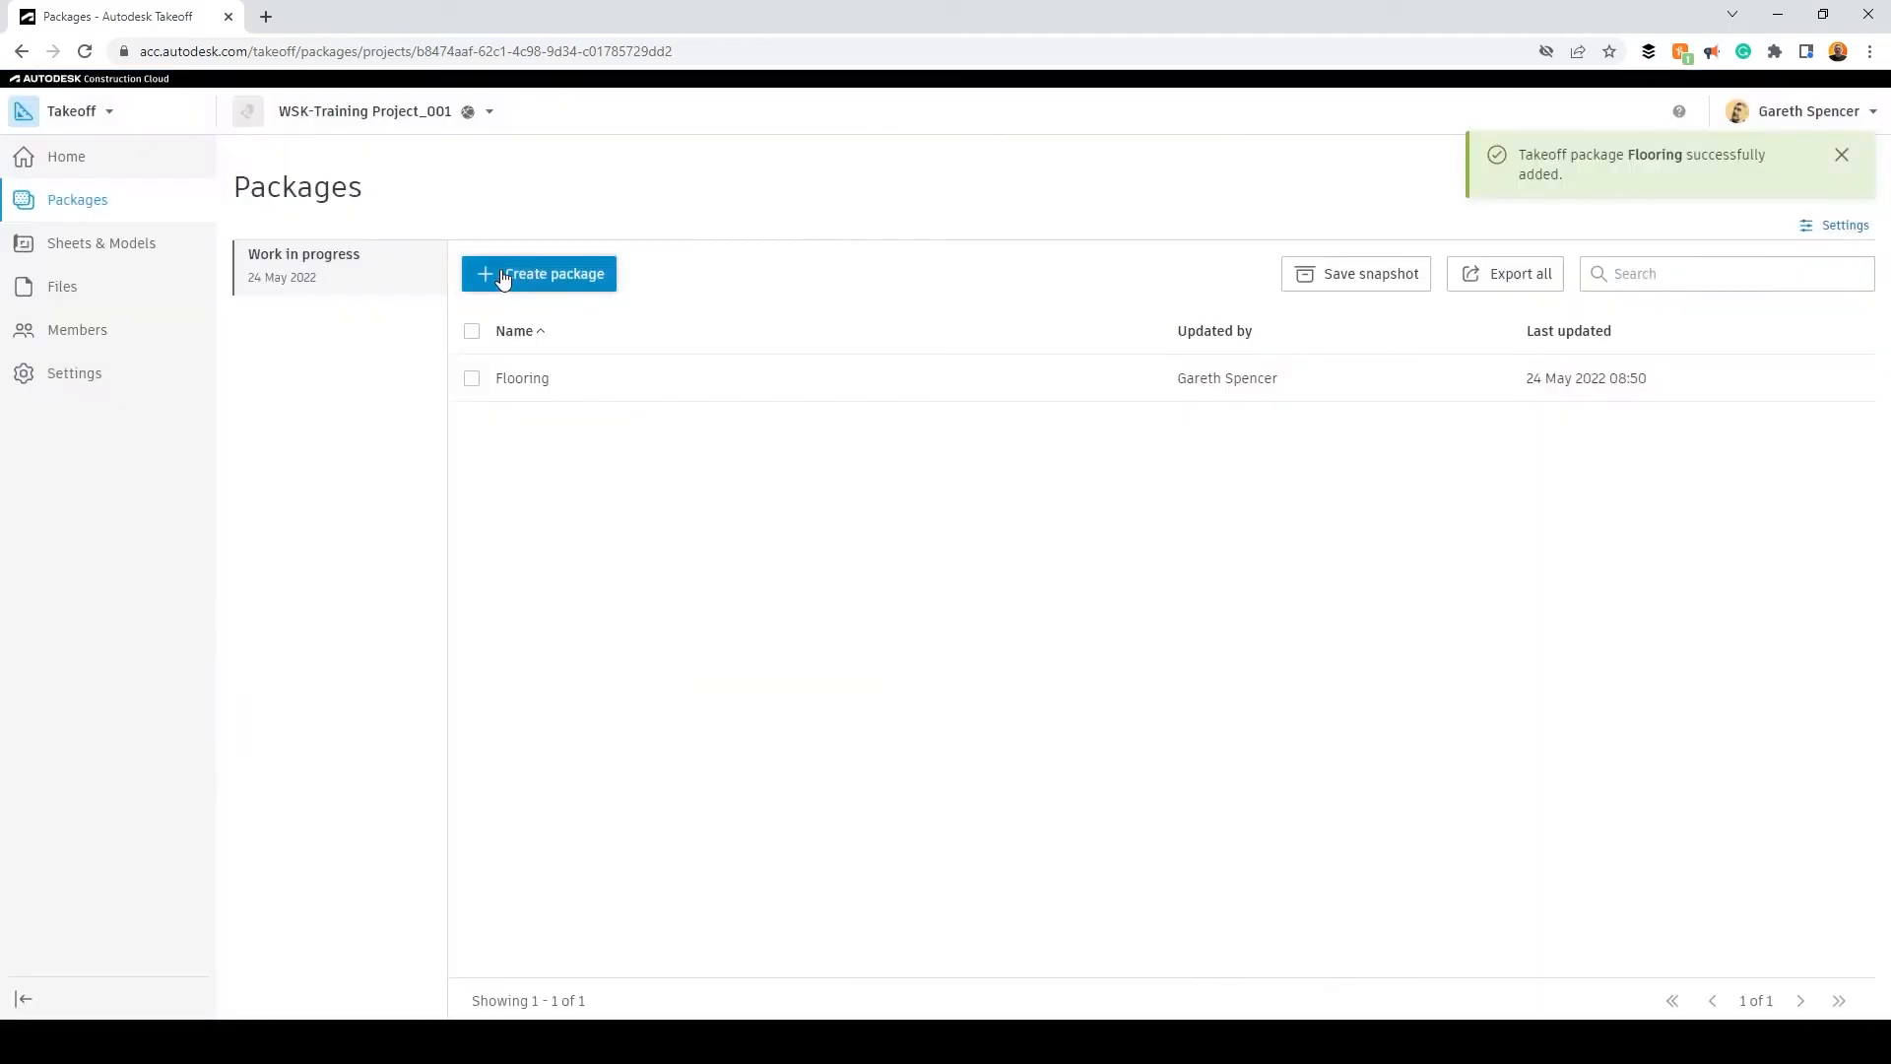
Step: Create two more takeoff packages titled "Walls" and "Windows & Doors"
left_click(504, 276)
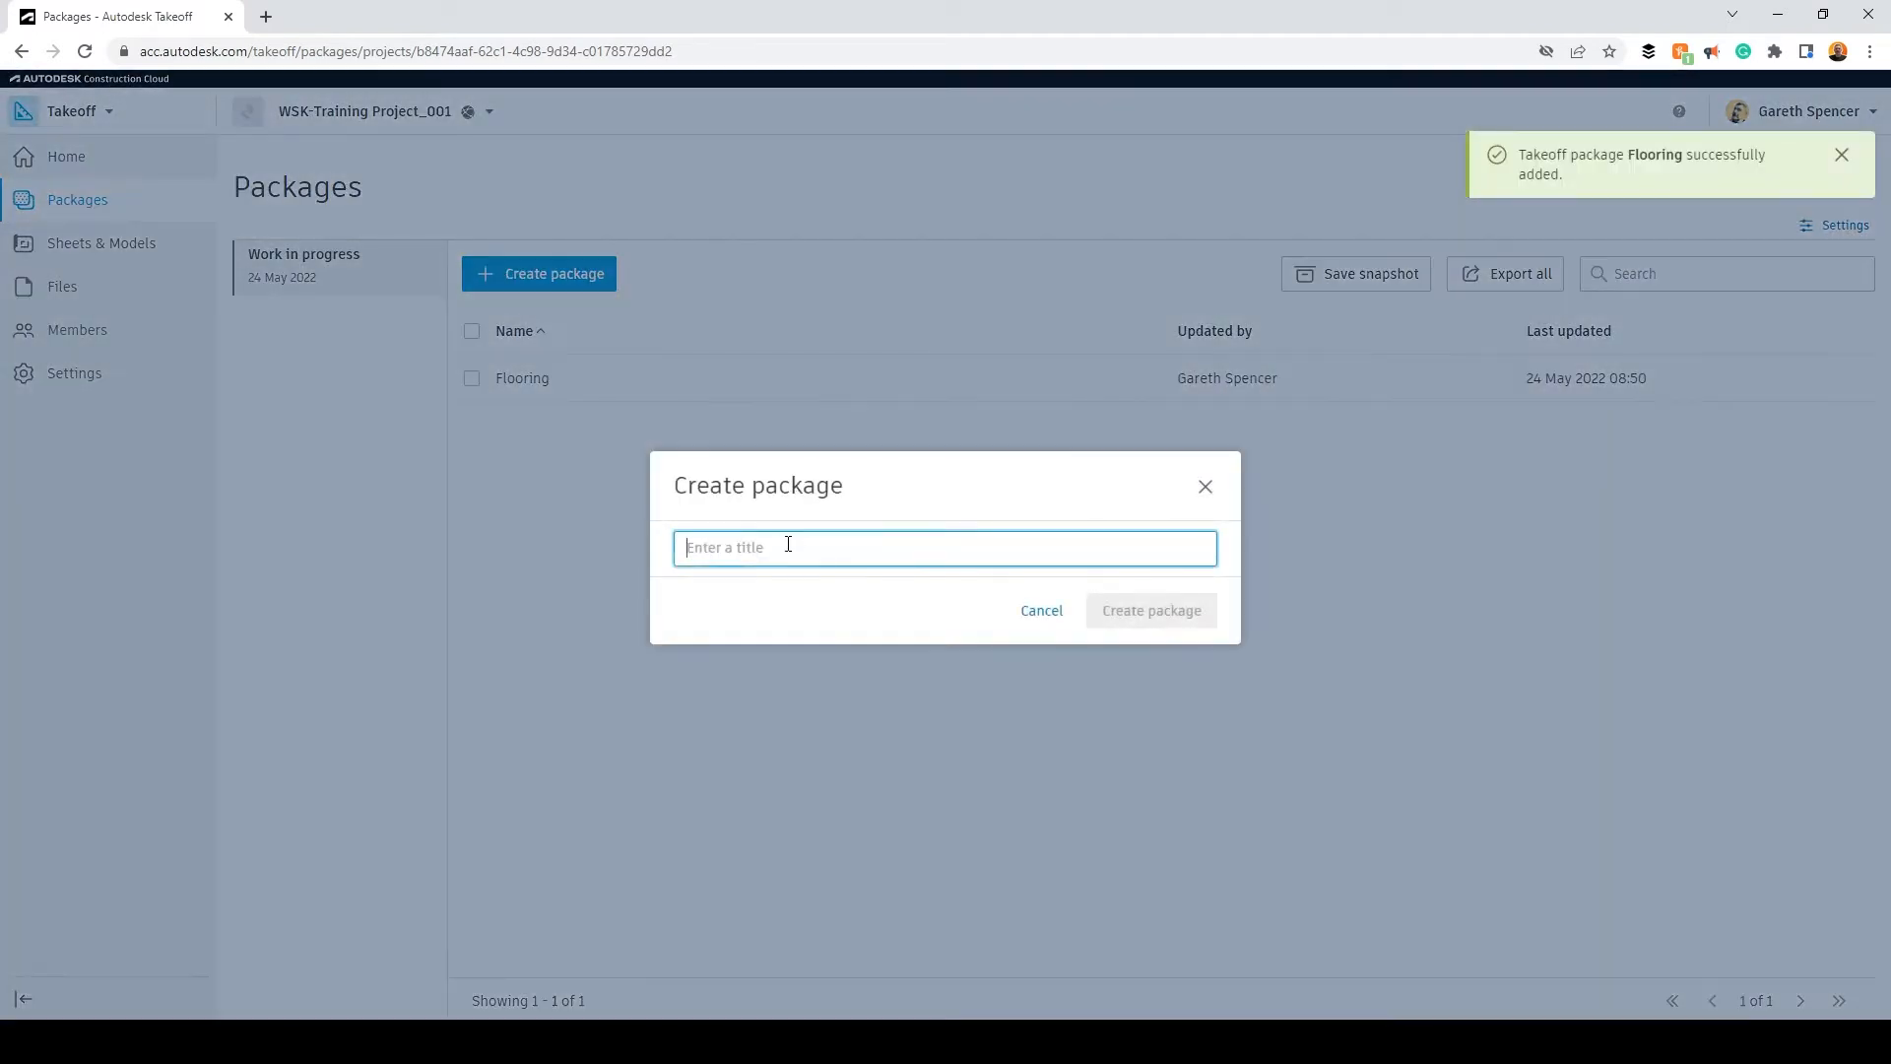
type("Walls")
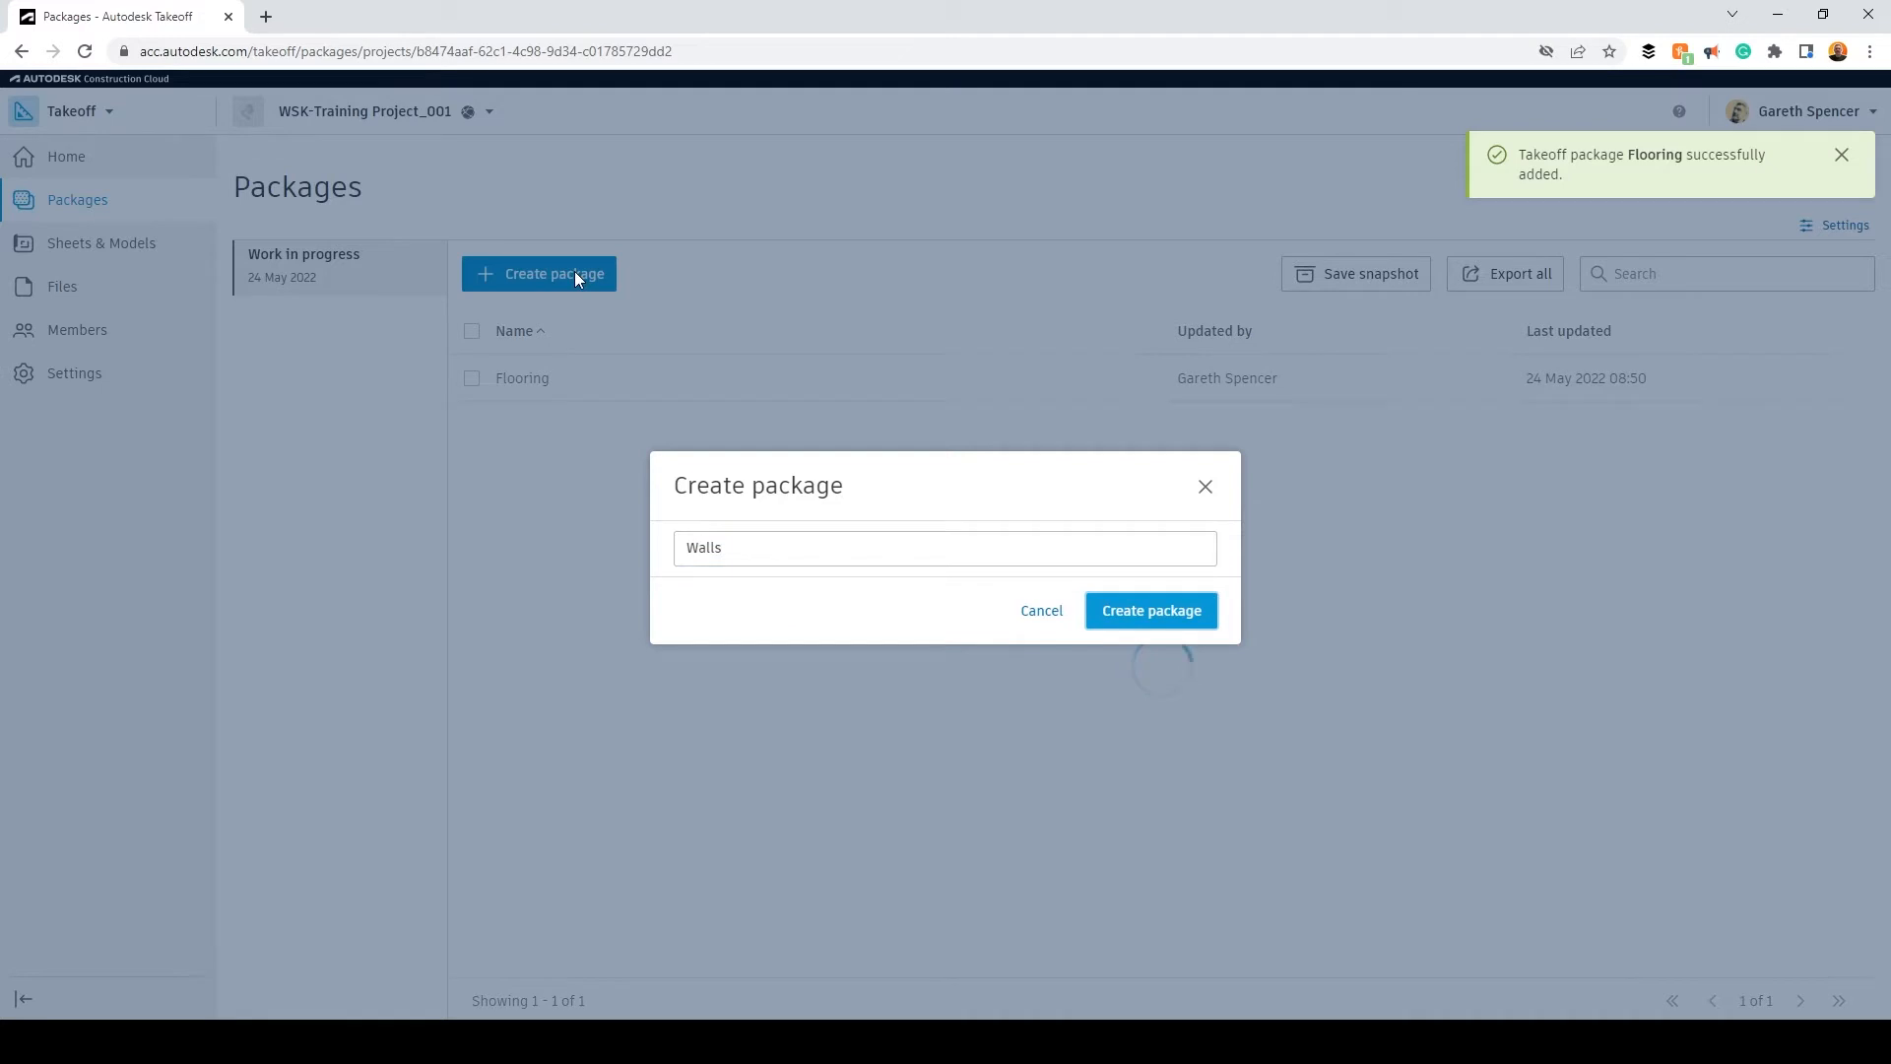
left_click(1172, 619)
left_click(576, 274)
type("W")
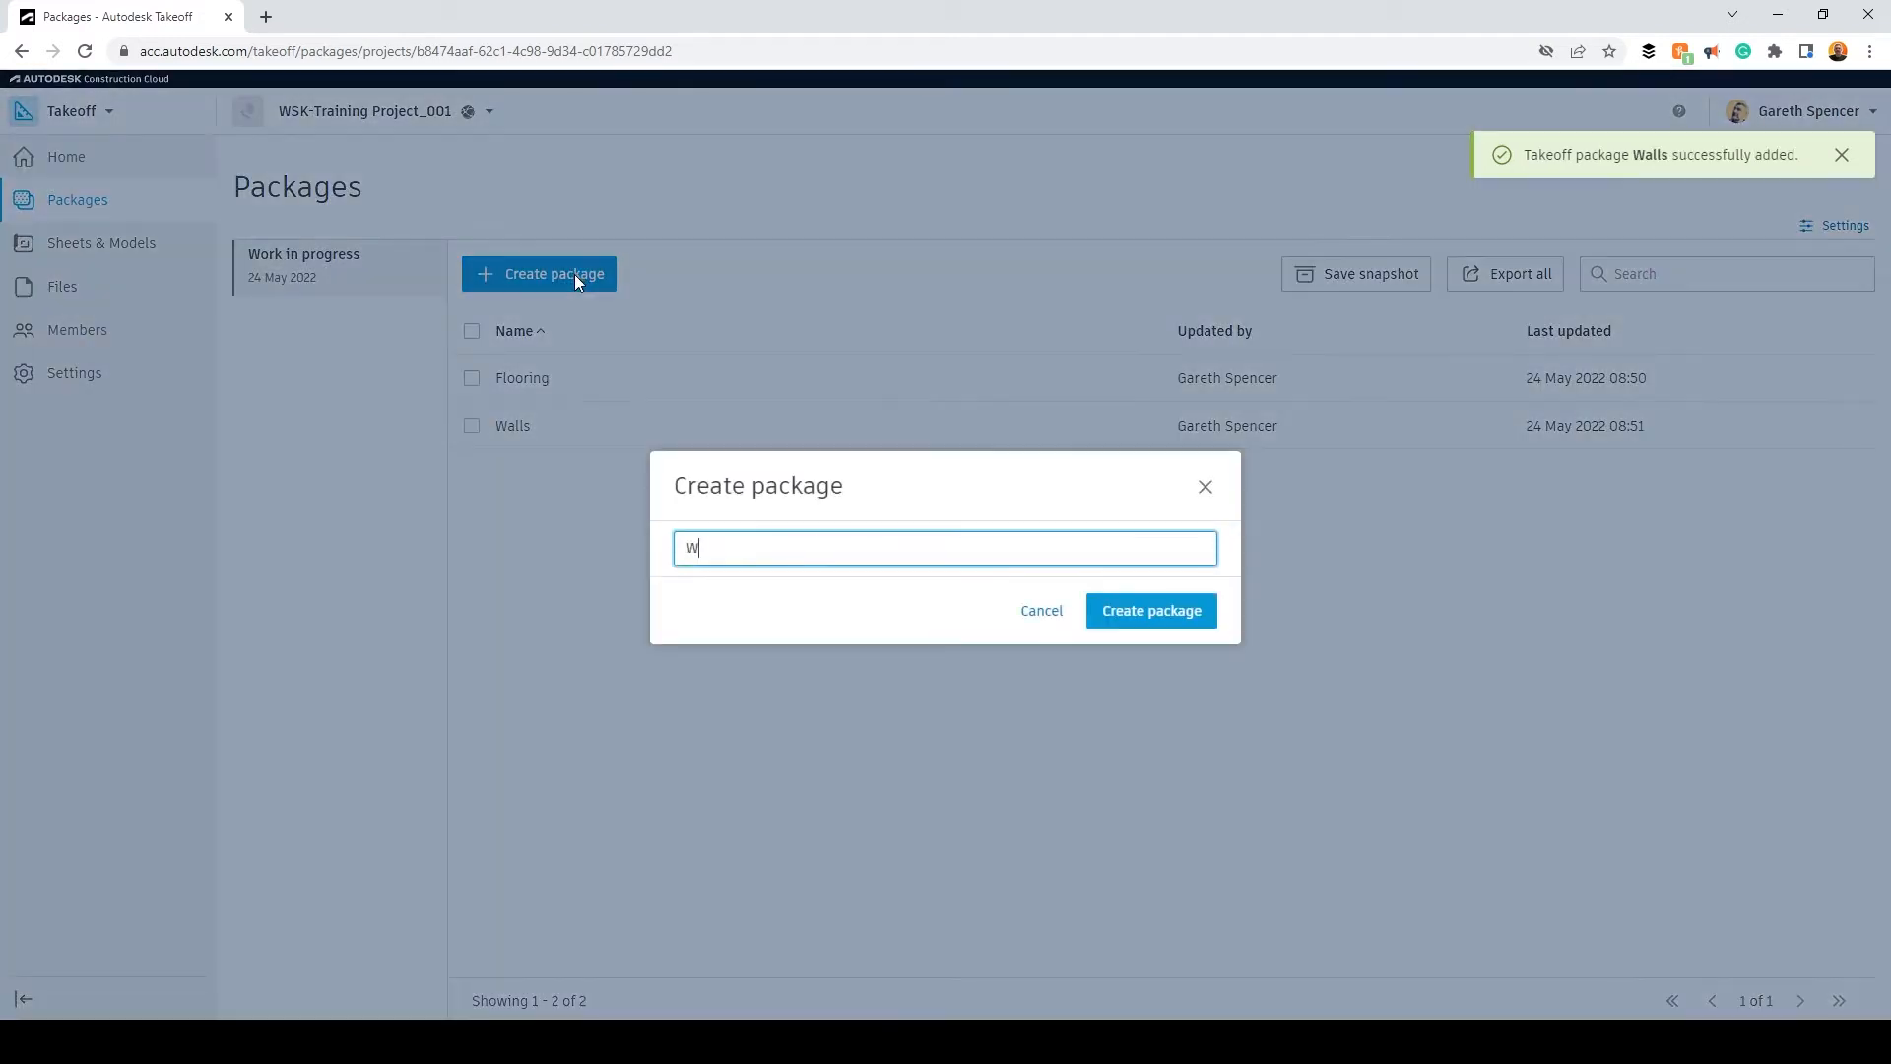
type("indows & Doors")
key("Return")
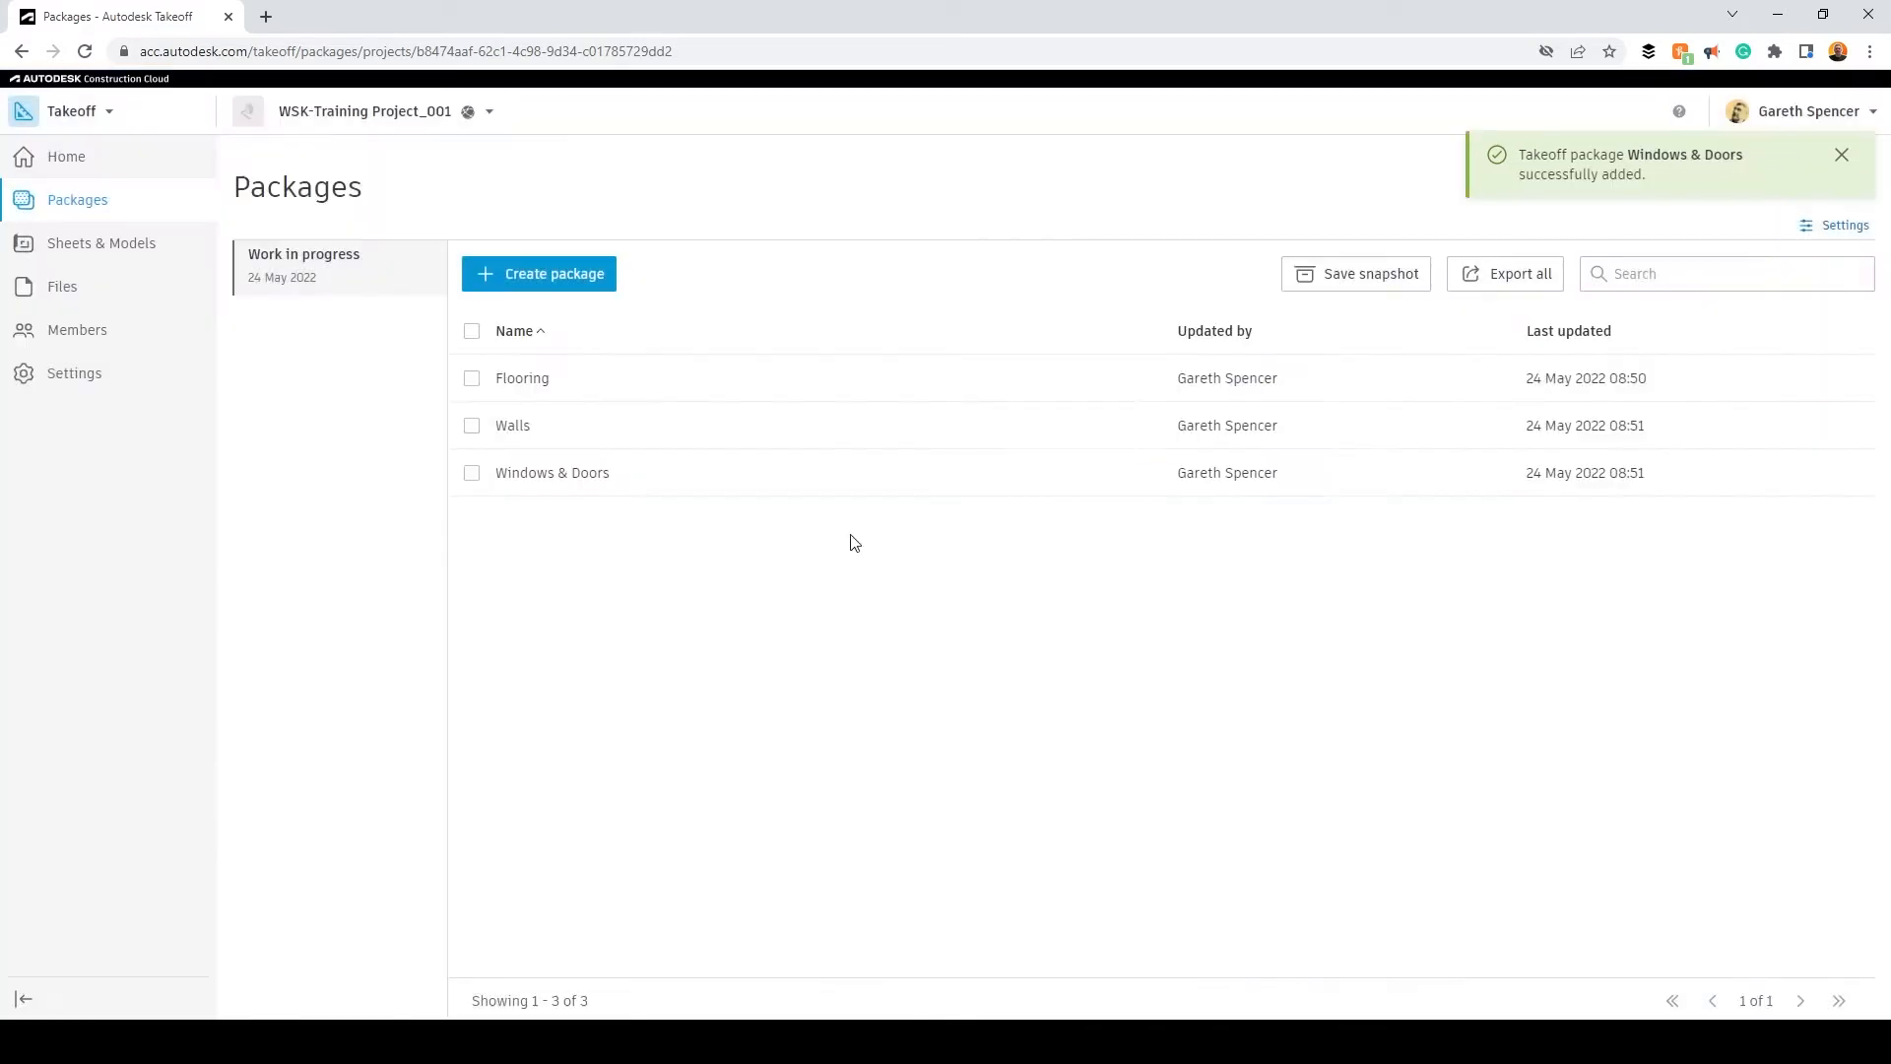
Step: Open the Entry Level Rooms Layout sheet in the Flooring package and set its scale to the preset 1:100
left_click(530, 380)
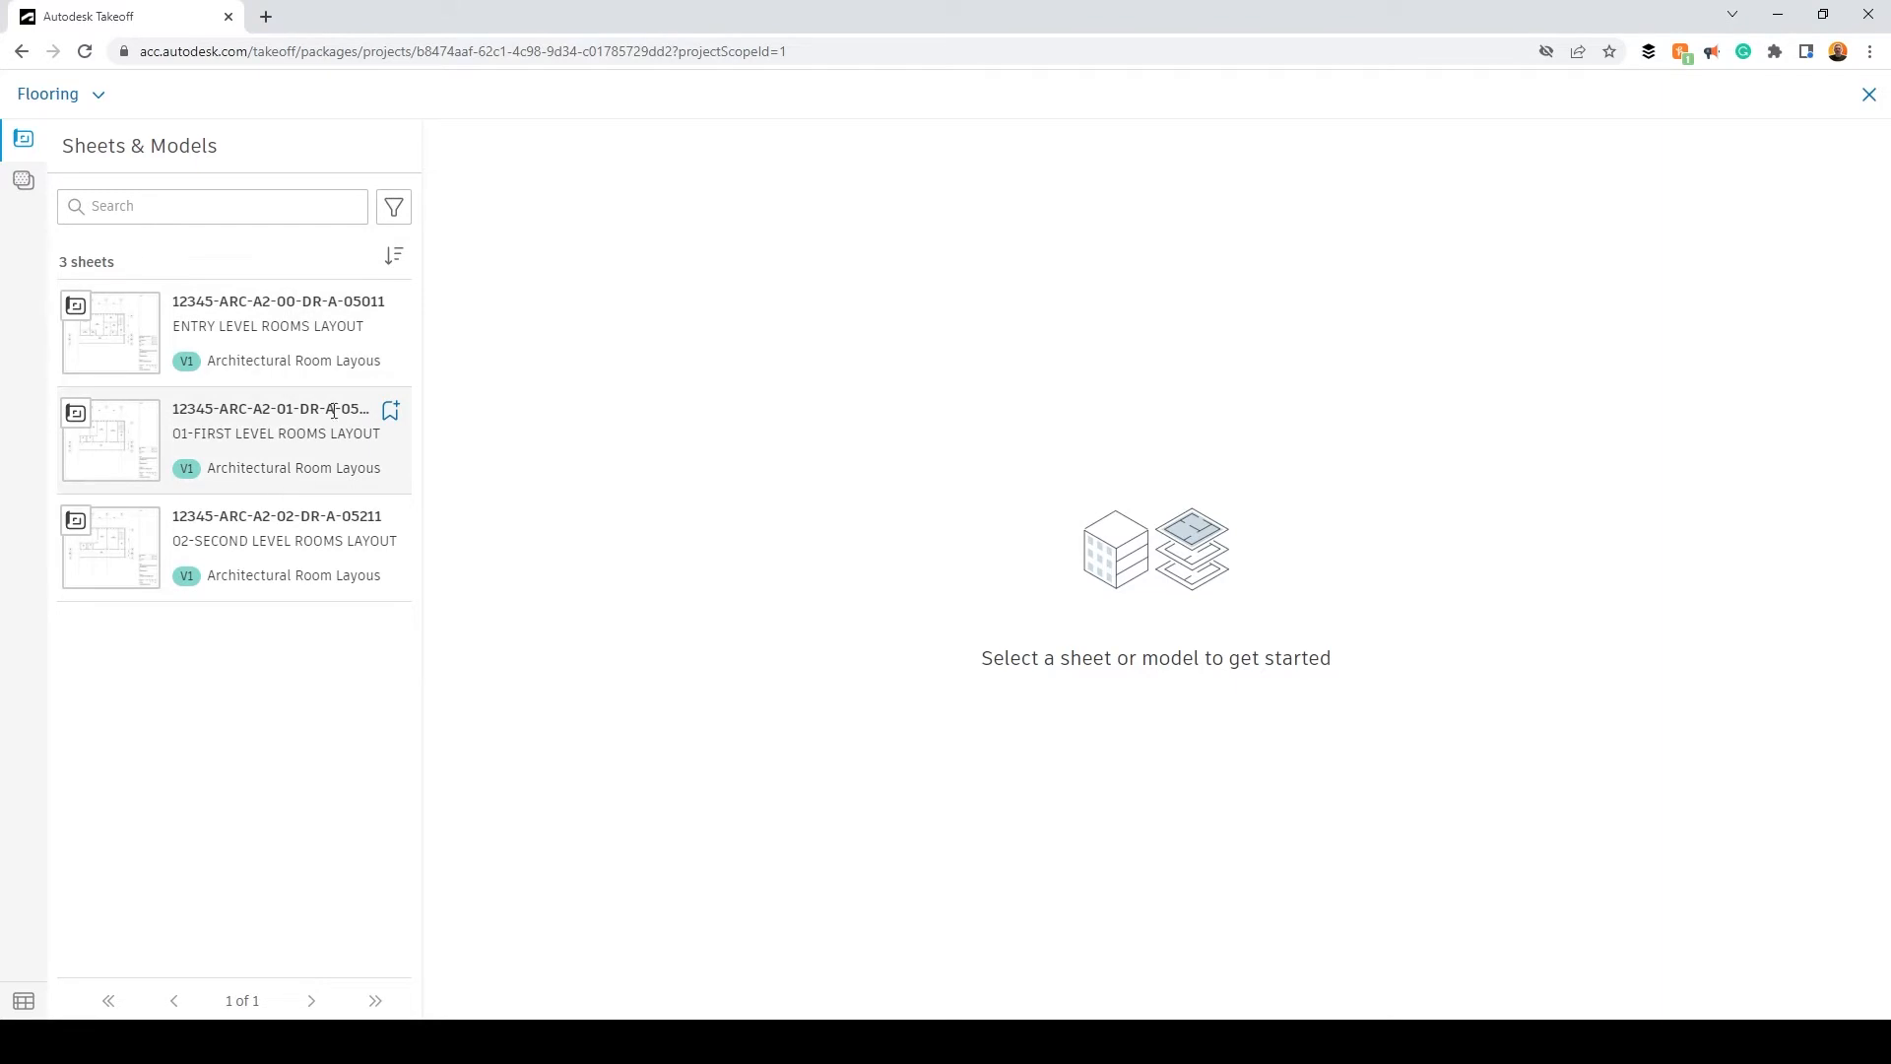
left_click(250, 344)
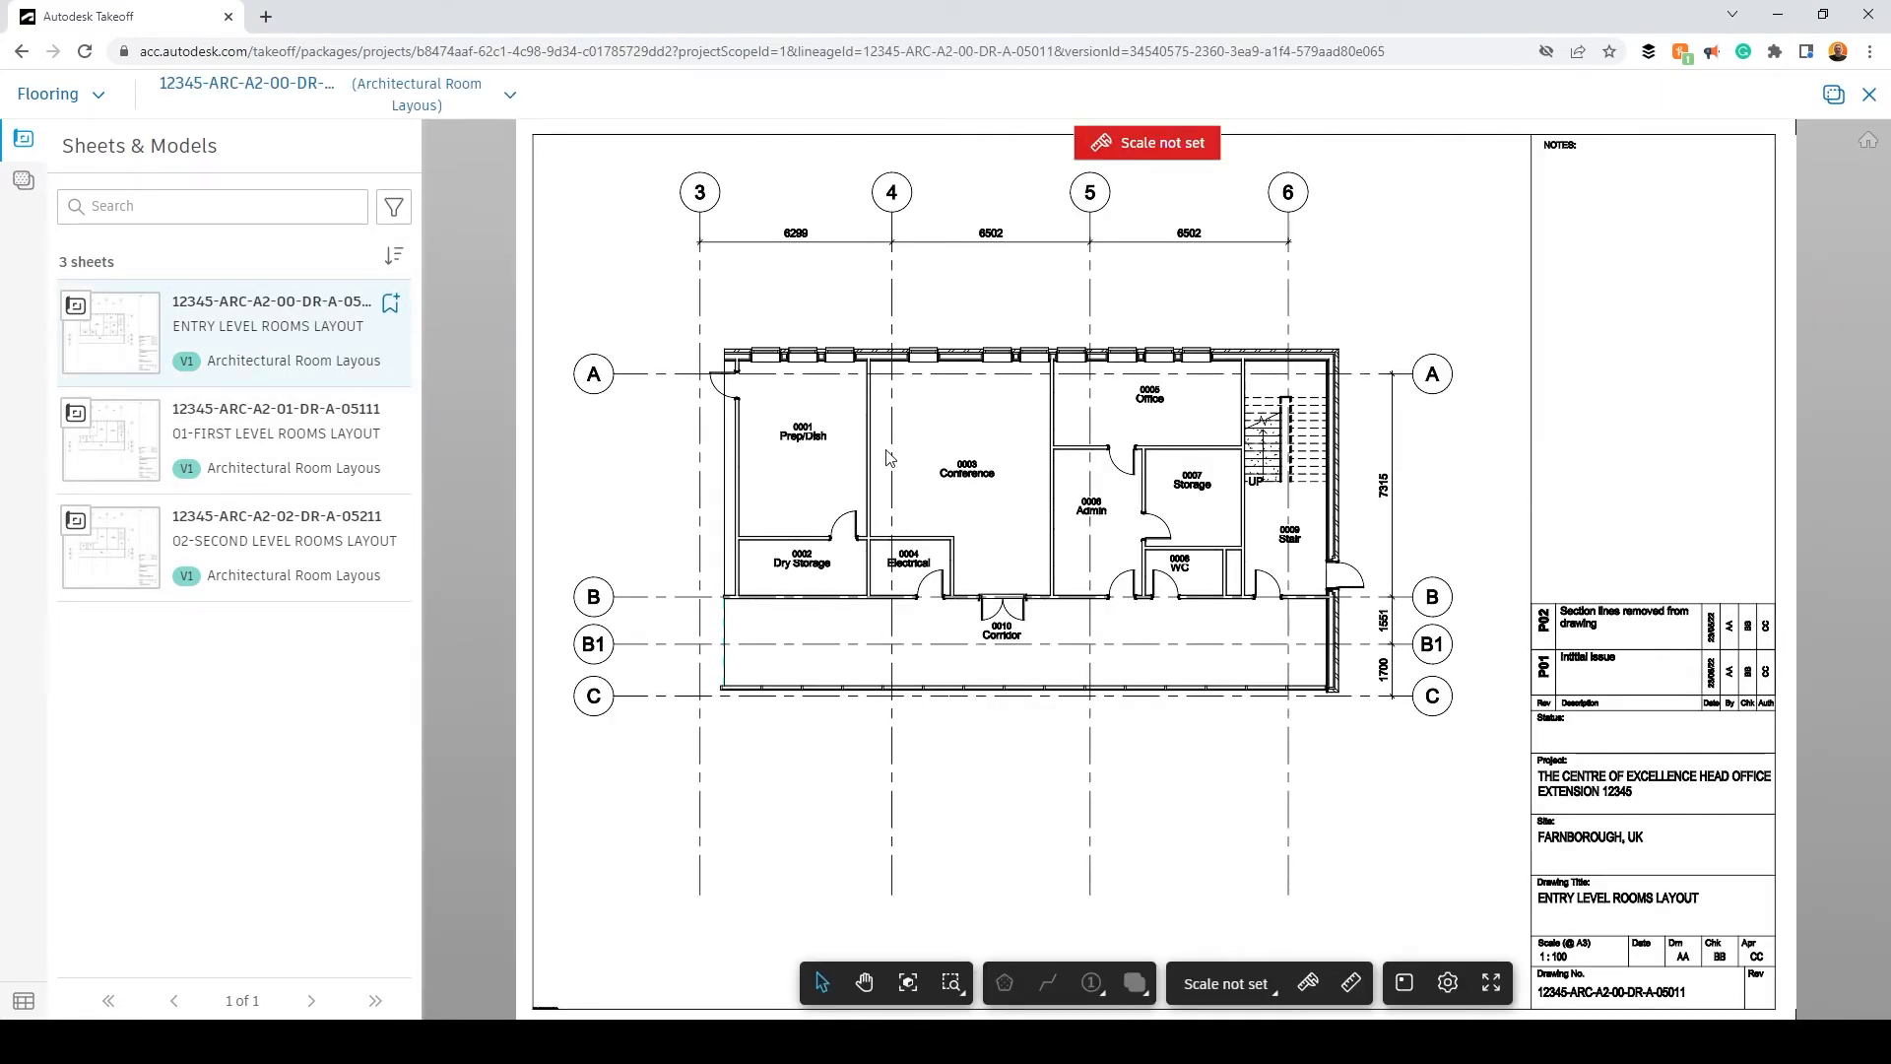
left_click(1192, 158)
scroll(1783, 1005, "up", 1)
scroll(1781, 1005, "up", 5)
mouse_move(1426, 941)
left_mouse_down()
mouse_move(1432, 682)
mouse_move(1418, 760)
mouse_move(1486, 936)
left_mouse_up()
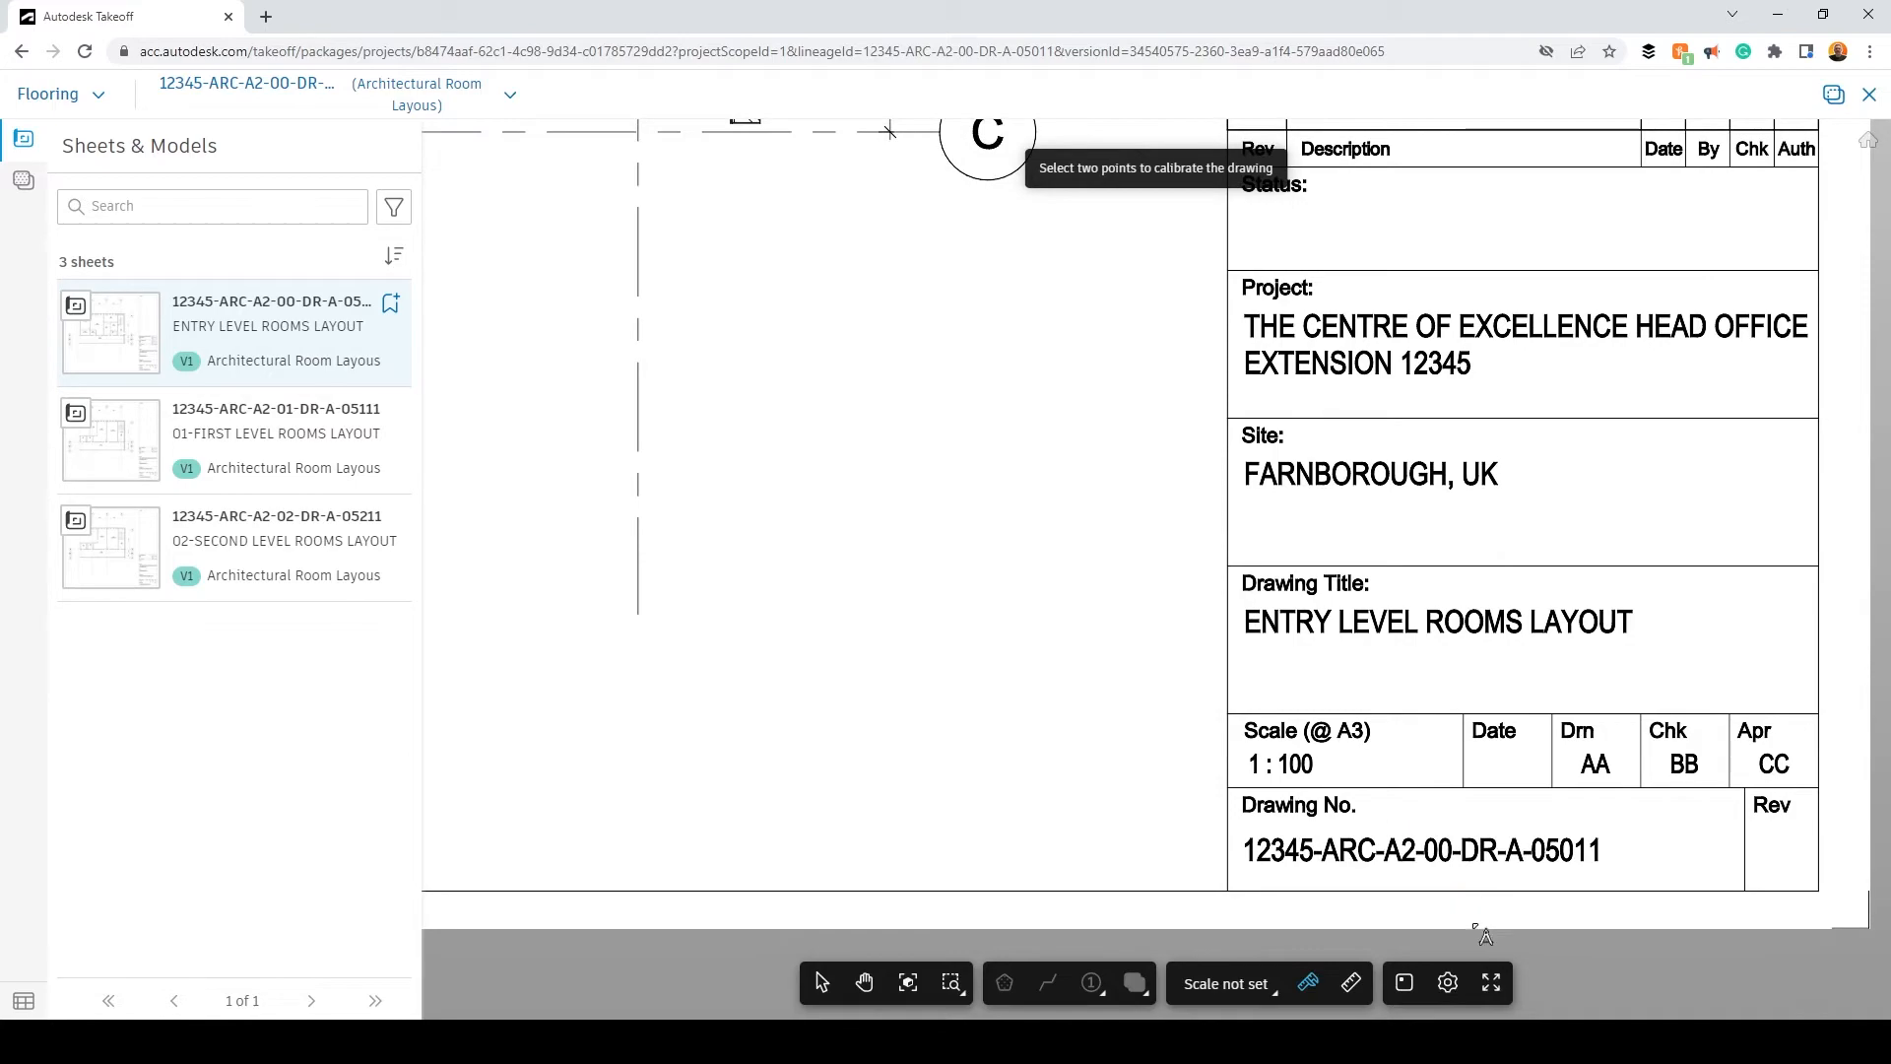
scroll(1486, 935, "down", 2)
scroll(1499, 848, "down", 1)
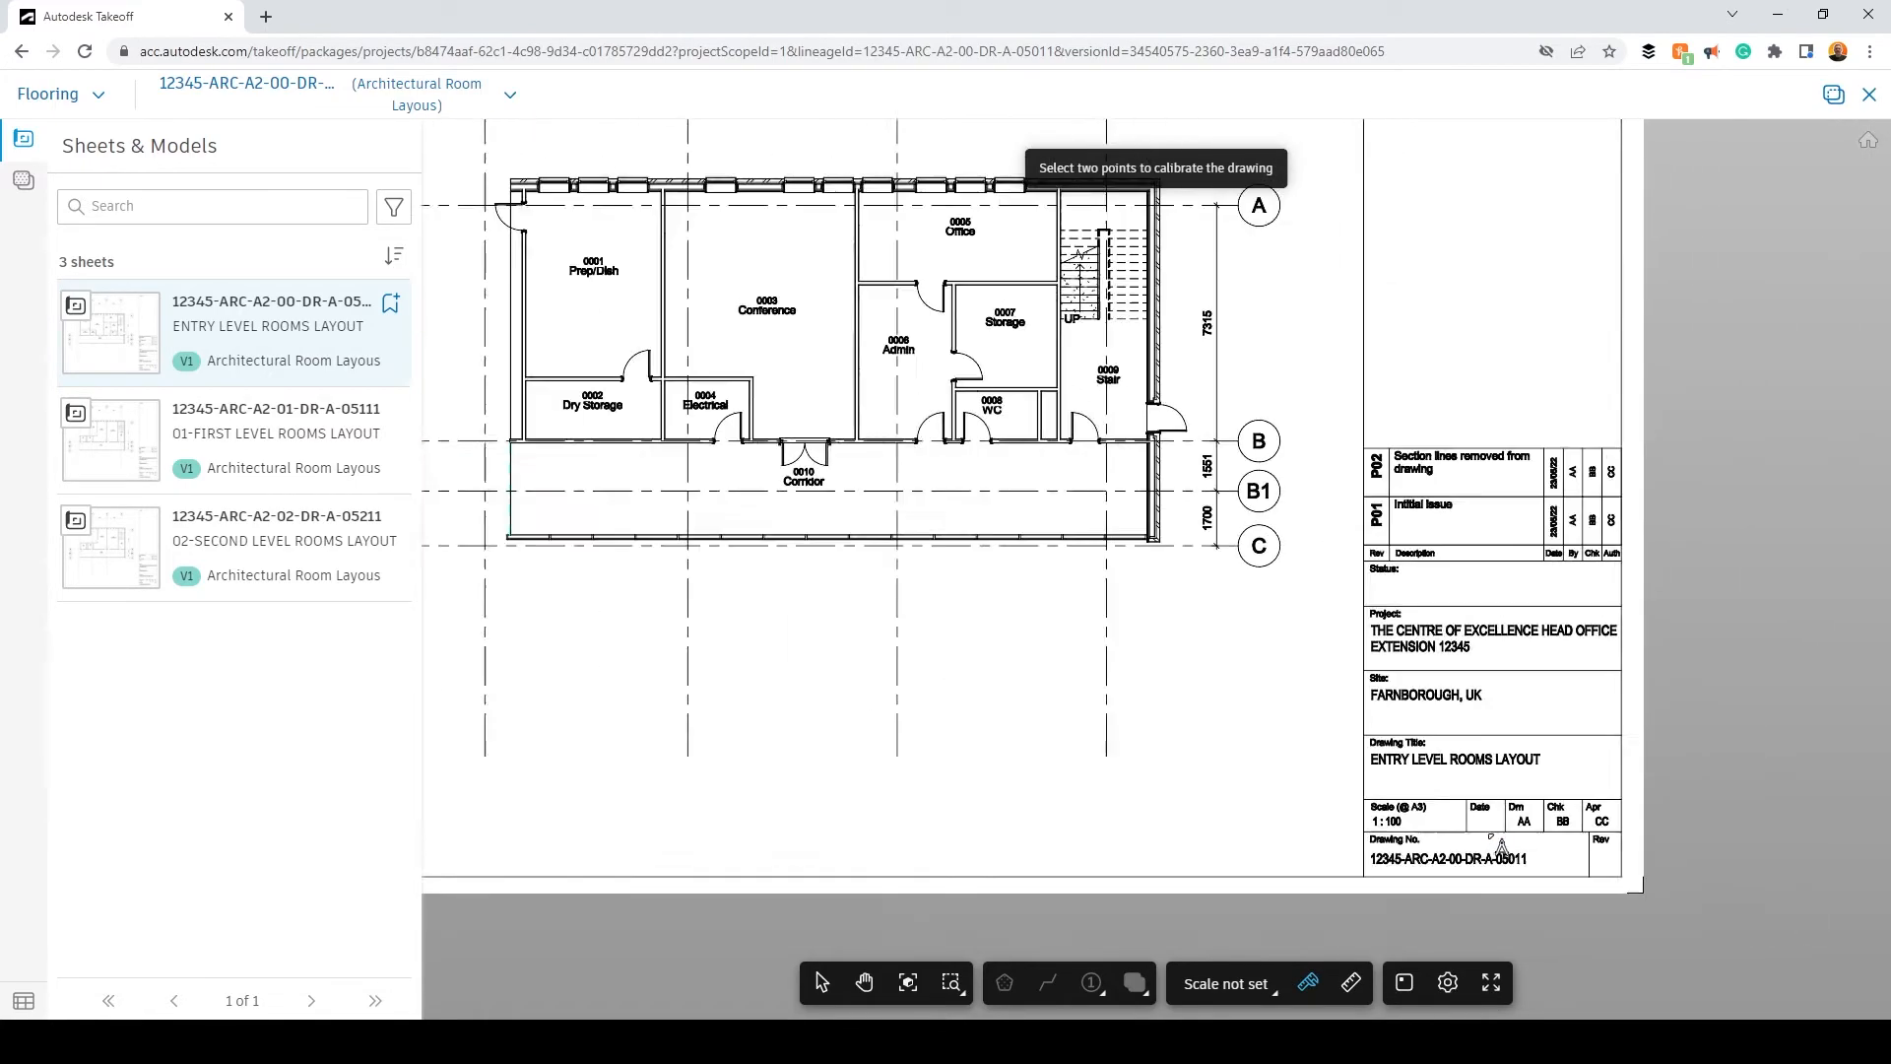
scroll(1270, 567, "up", 5)
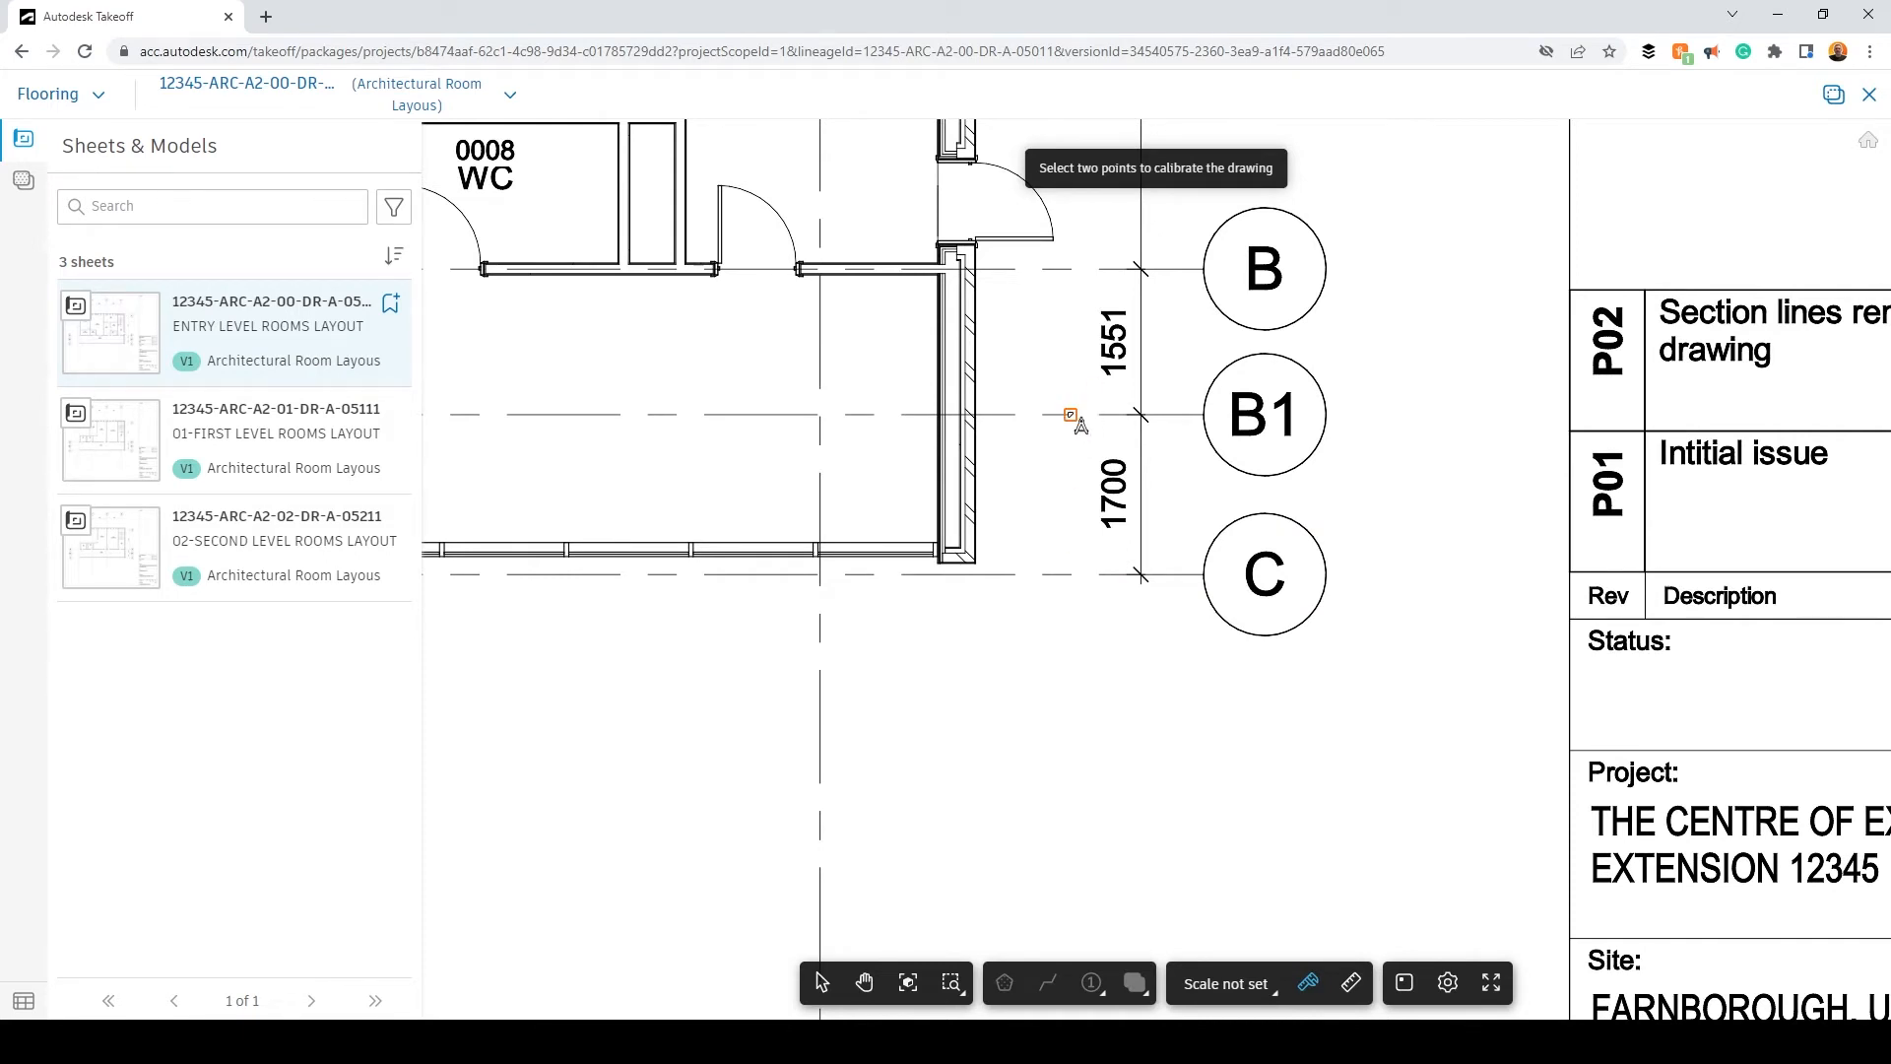
left_click(1246, 985)
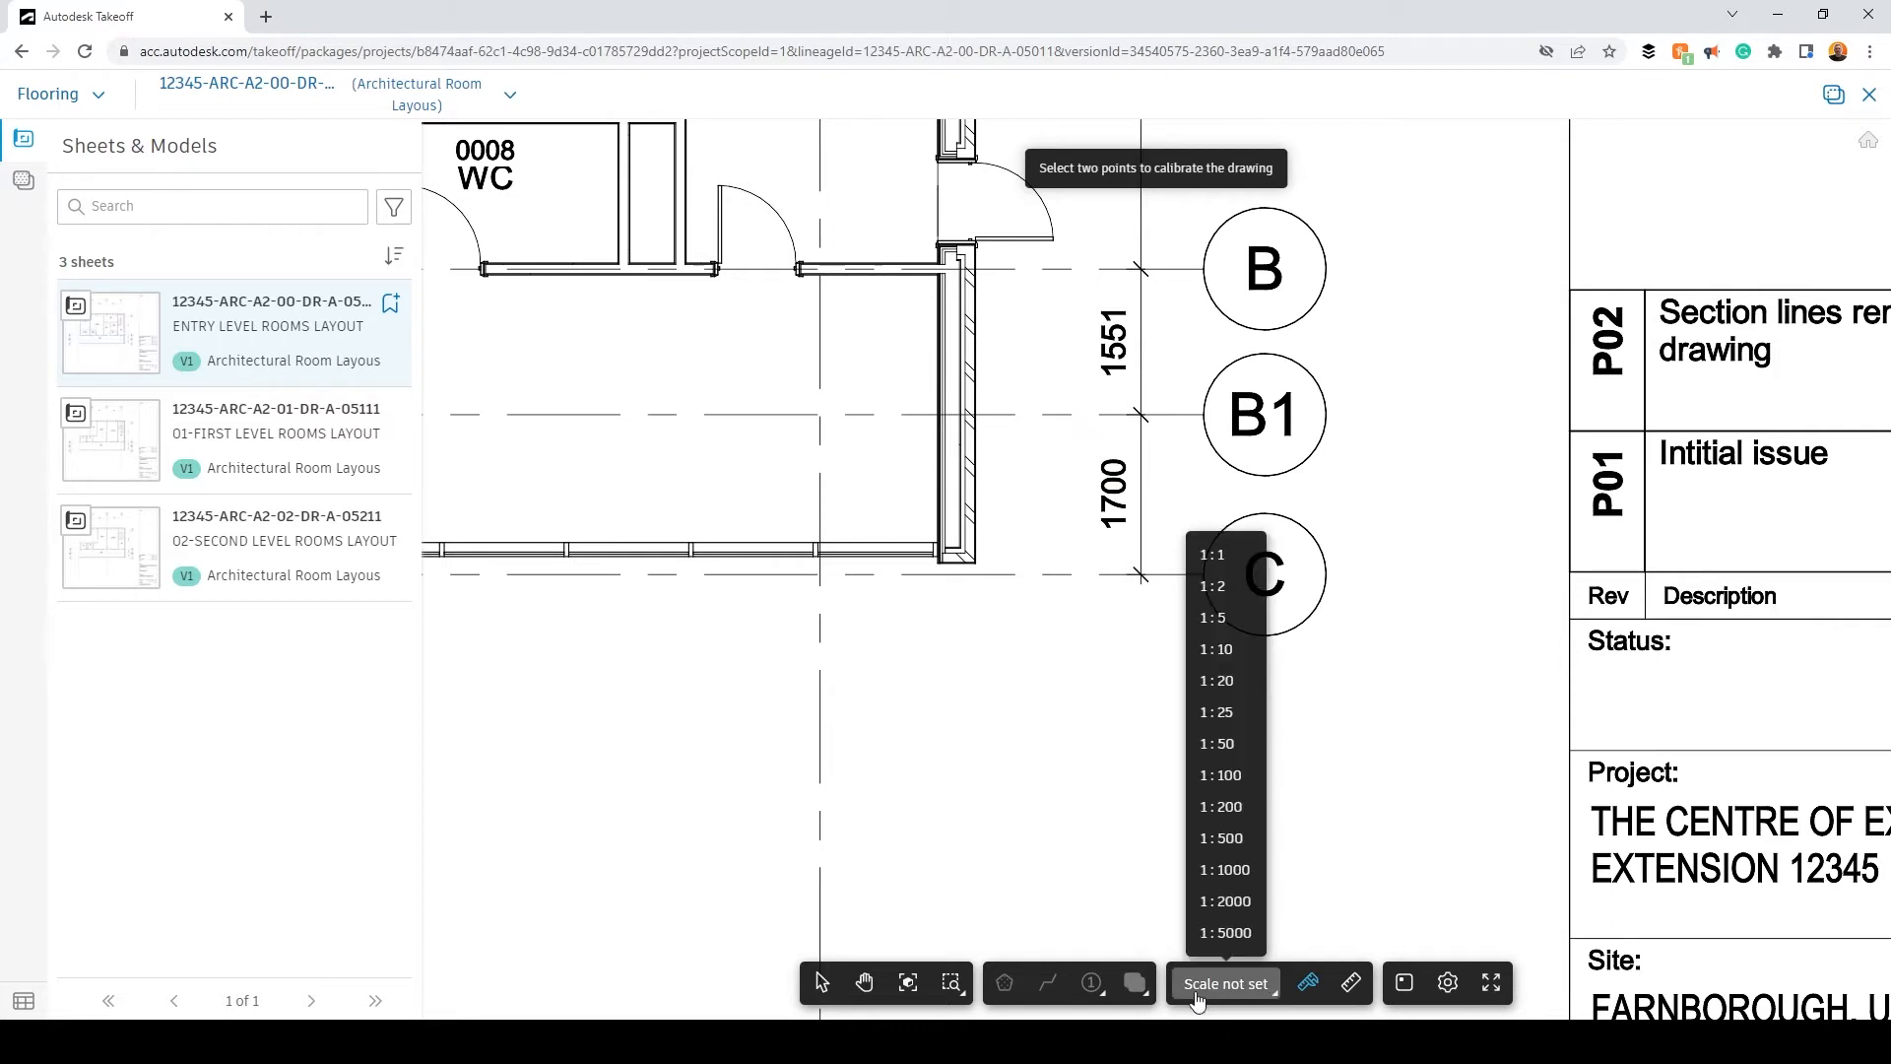
left_click(1237, 777)
Step: Check the sheet's calibration by measuring the distance between grid lines C and B1, then exit the measuring tool
scroll(778, 679, "down", 4)
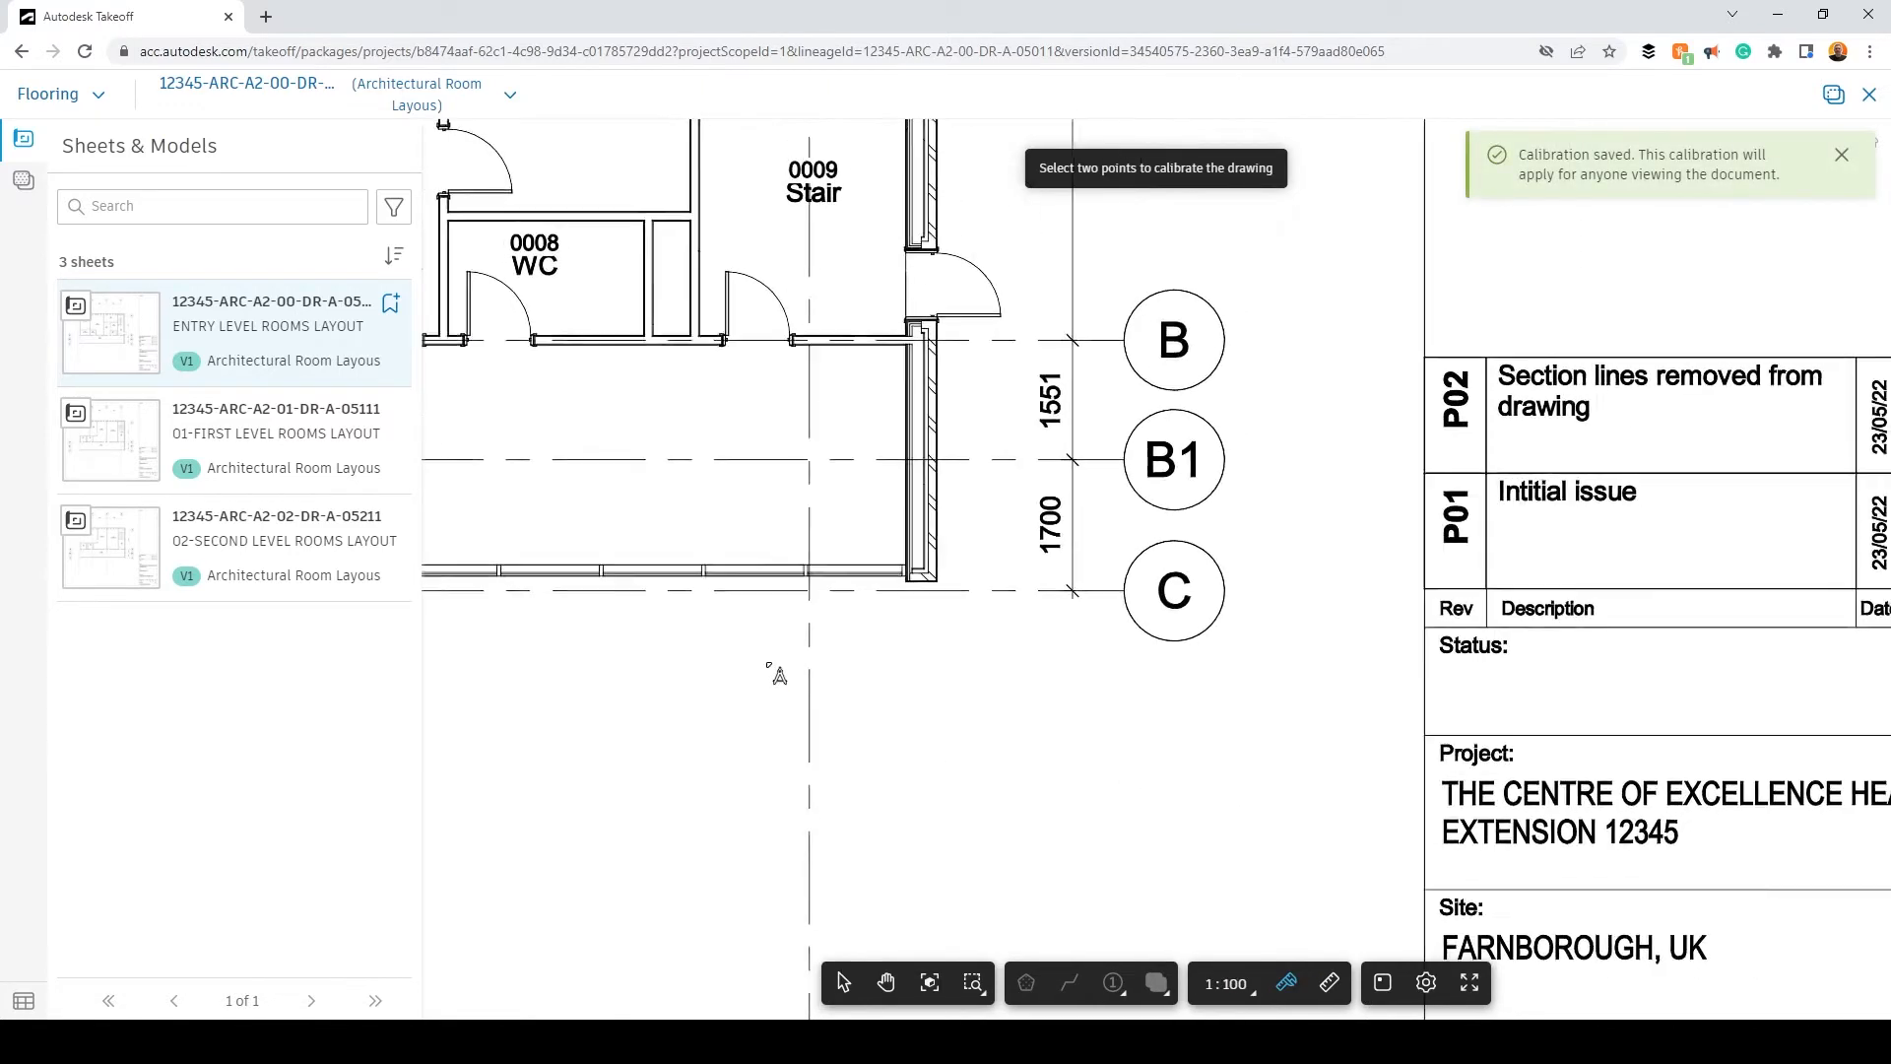
scroll(1412, 907, "down", 2)
mouse_move(1407, 876)
middle_mouse_down()
mouse_move(1460, 694)
mouse_move(1474, 785)
middle_mouse_up()
scroll(1238, 650, "up", 4)
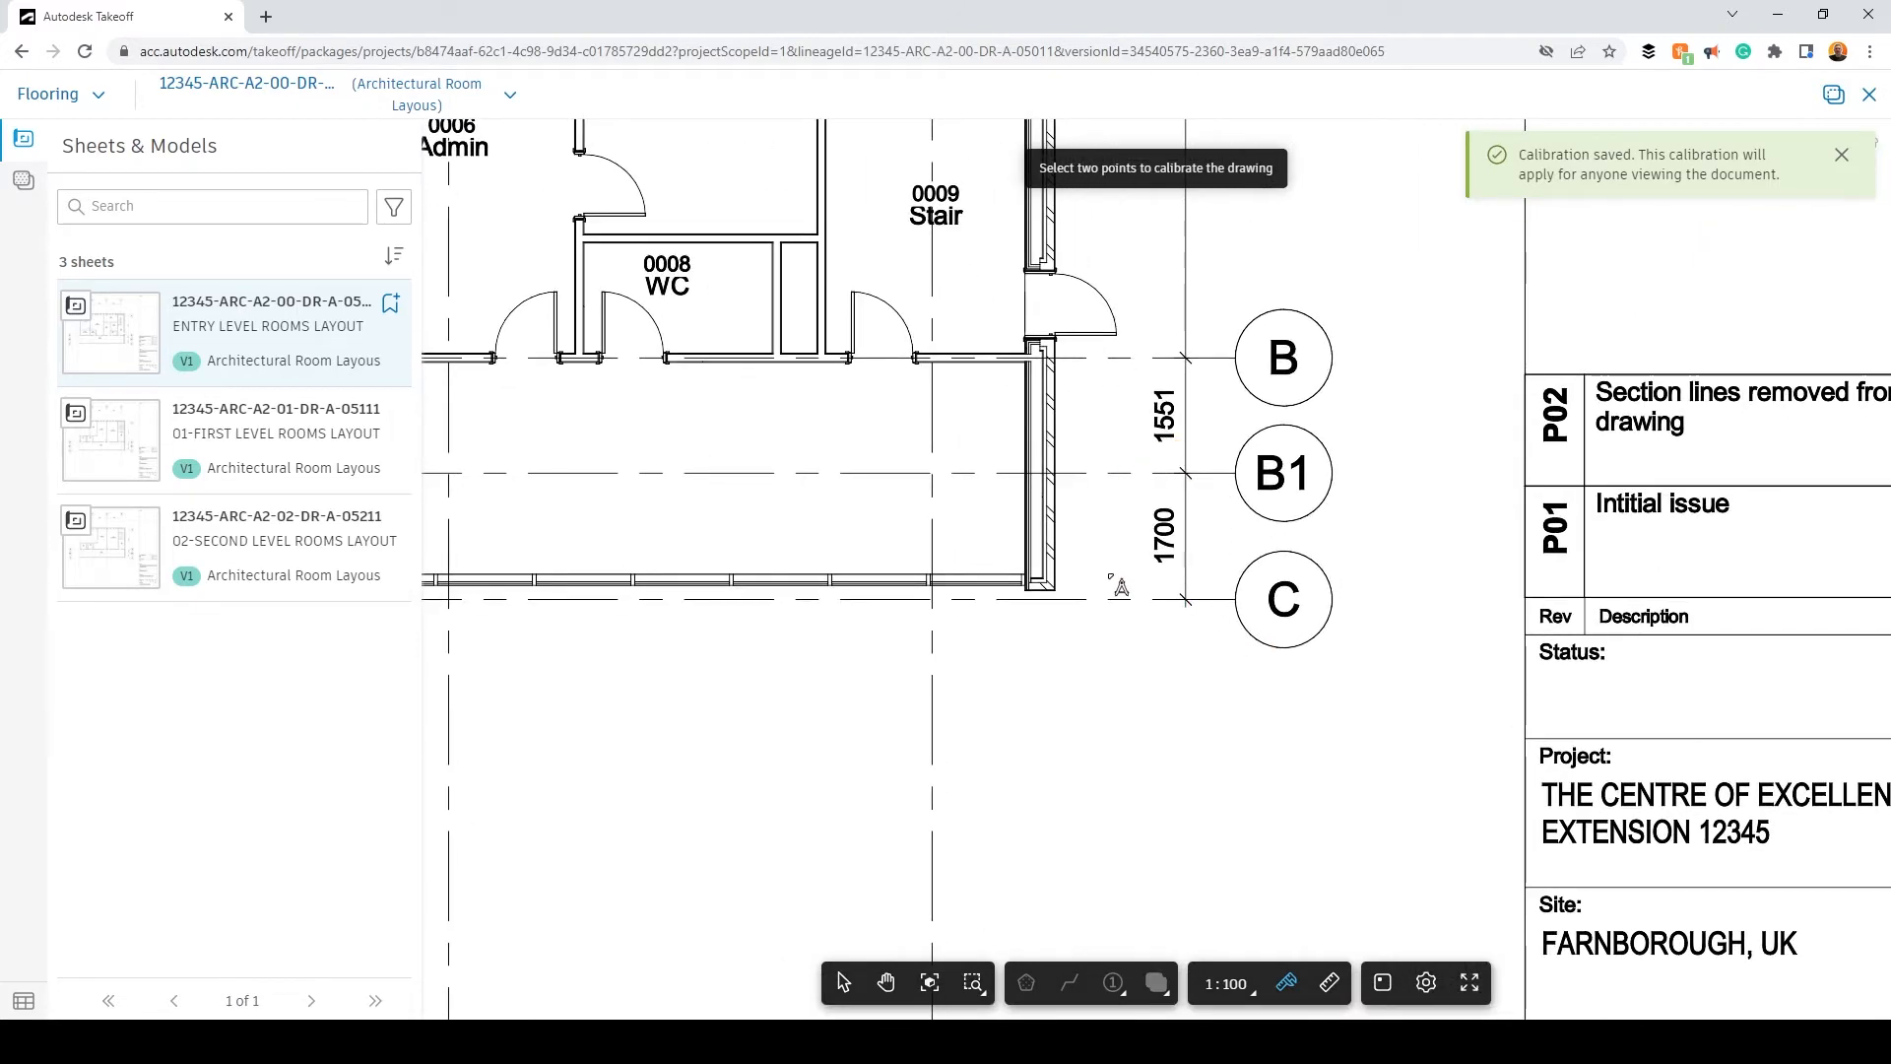
left_click(1329, 982)
scroll(1209, 616, "up", 3)
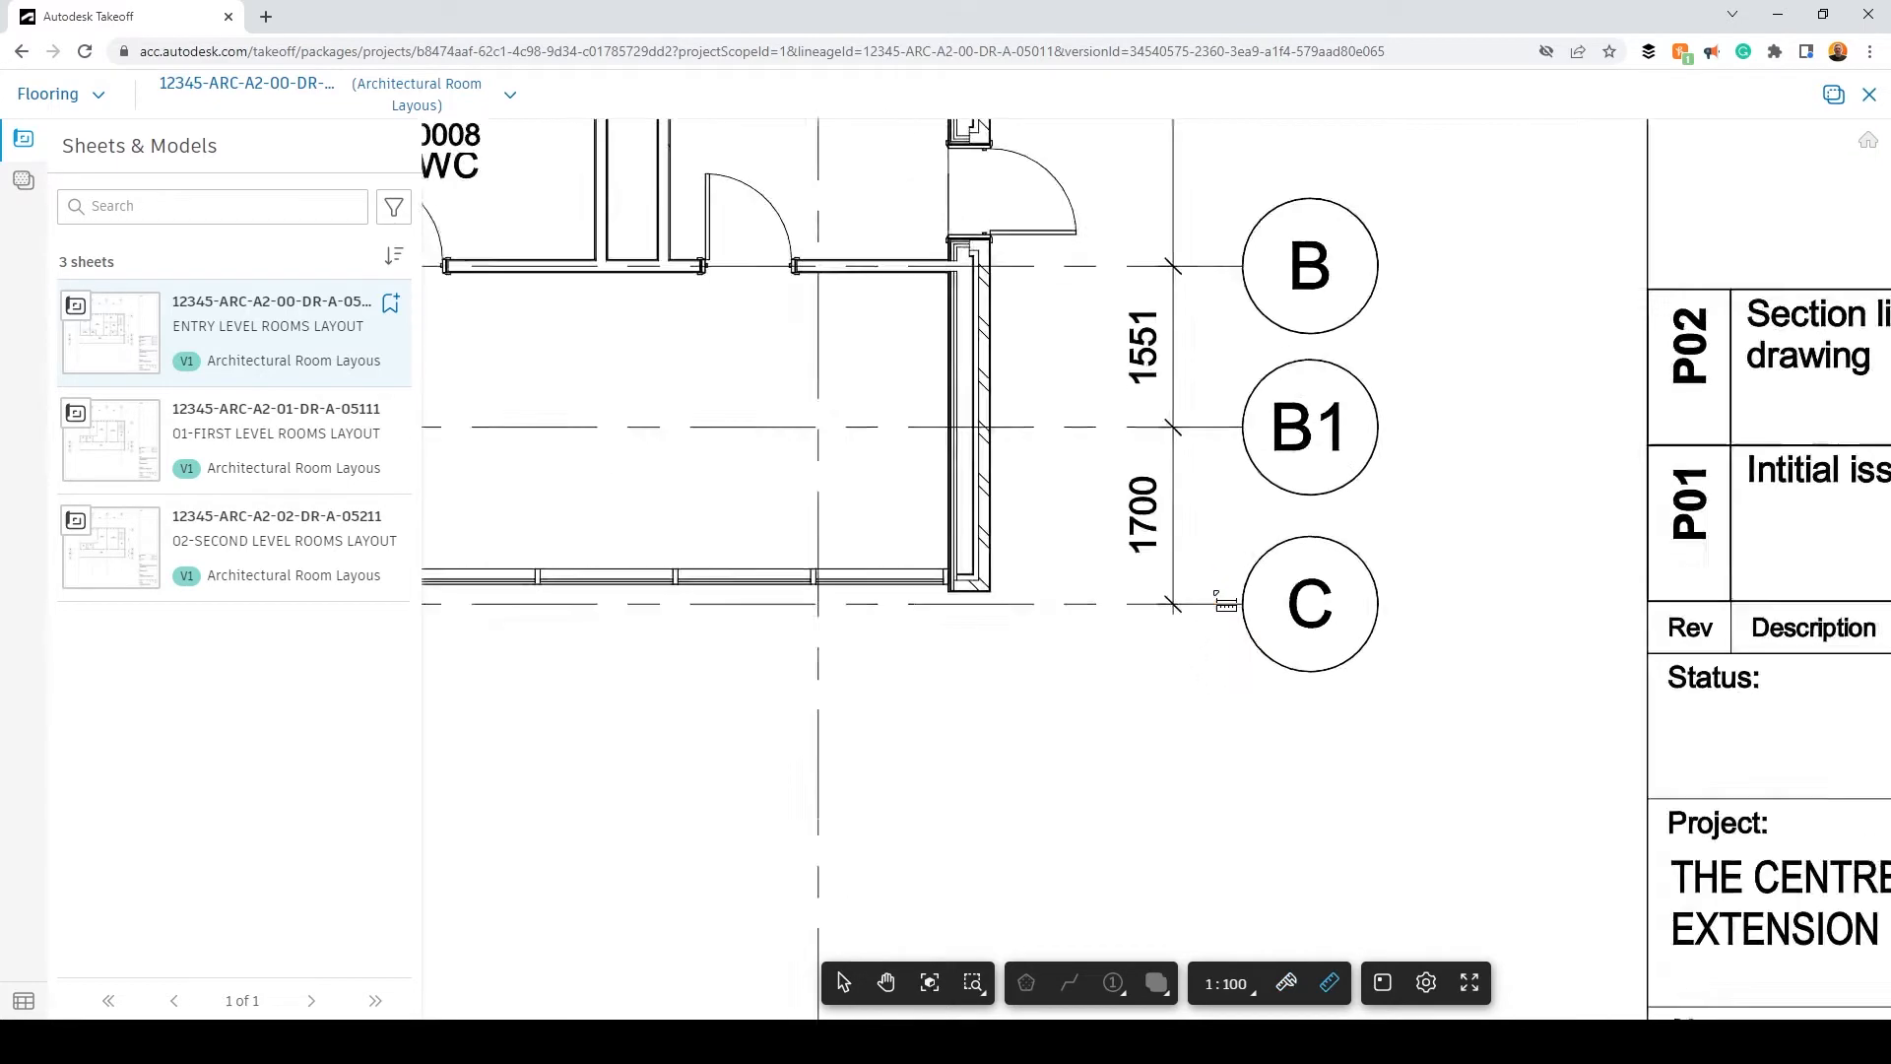
left_click(1216, 607)
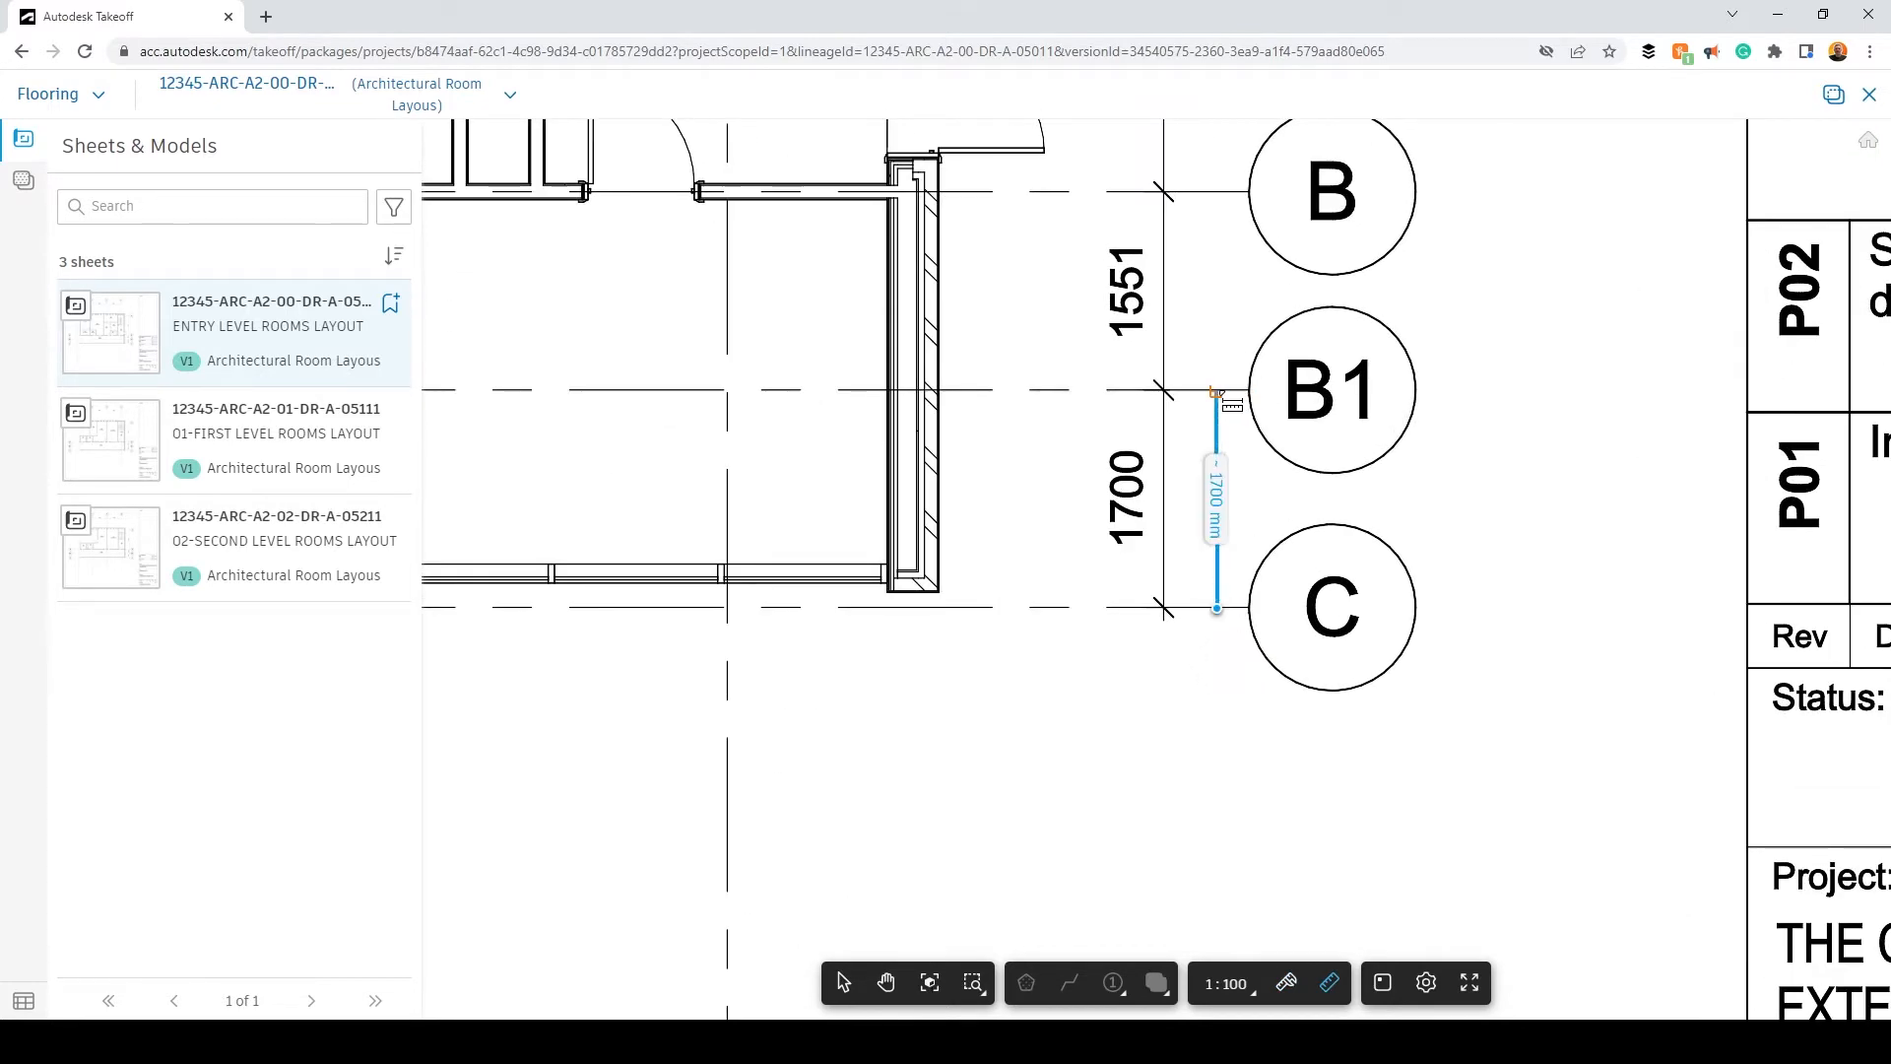
left_click(1216, 391)
key("Escape")
scroll(1284, 903, "down", 3)
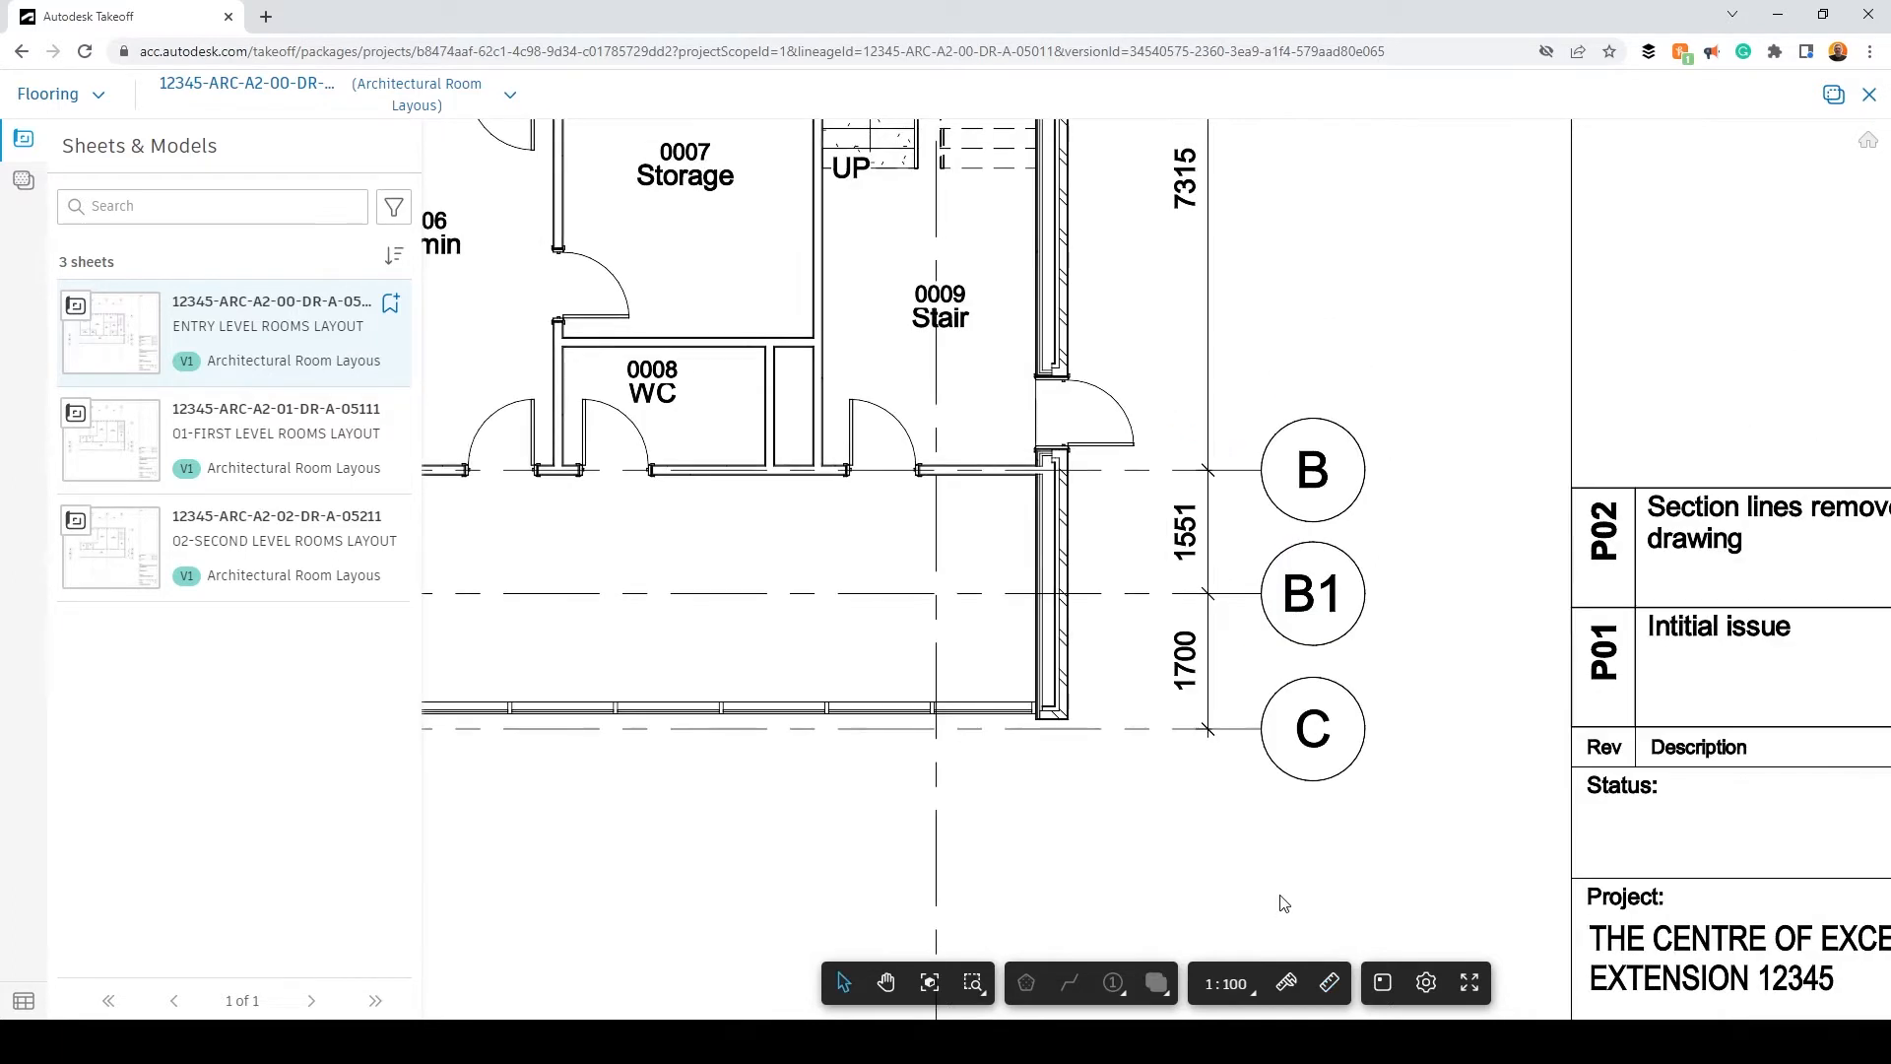
Step: Create a takeoff type named "Corridor (00)" in the Flooring package and assign it the area (polygon) tool
left_click(930, 985)
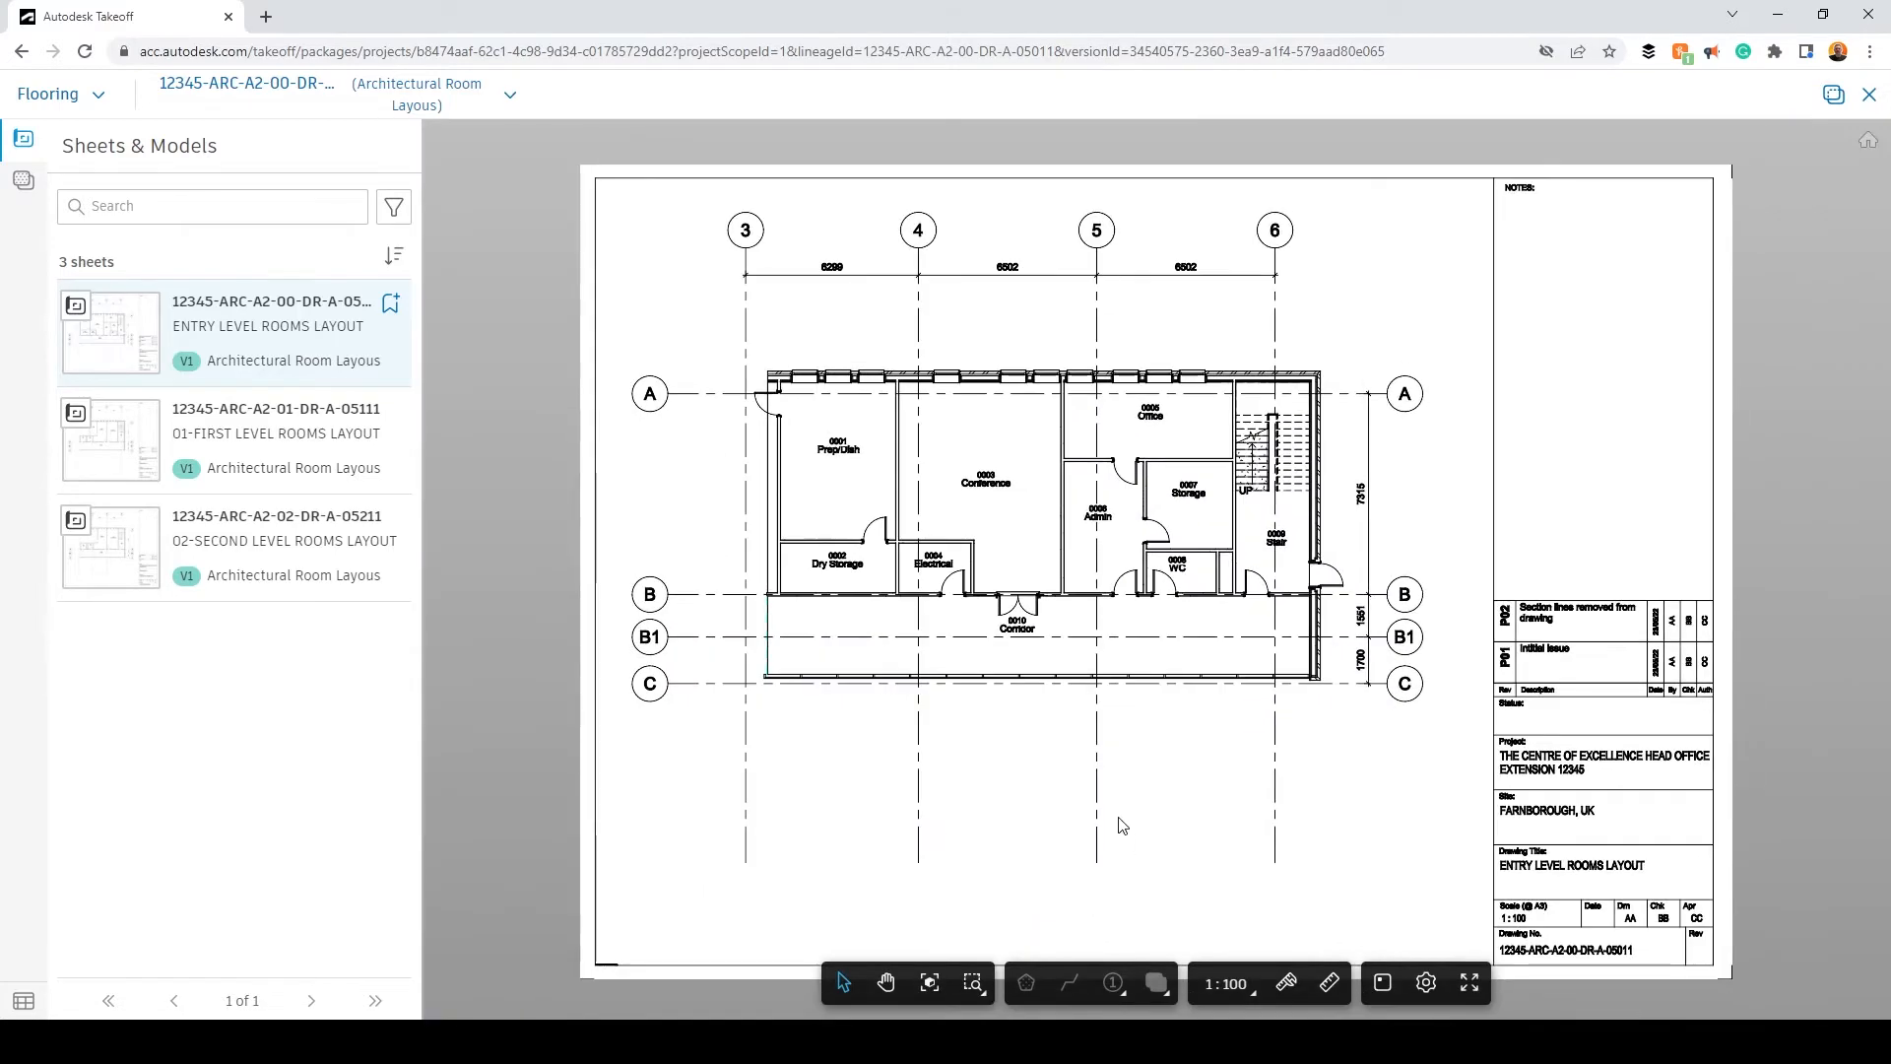
scroll(899, 402, "up", 4)
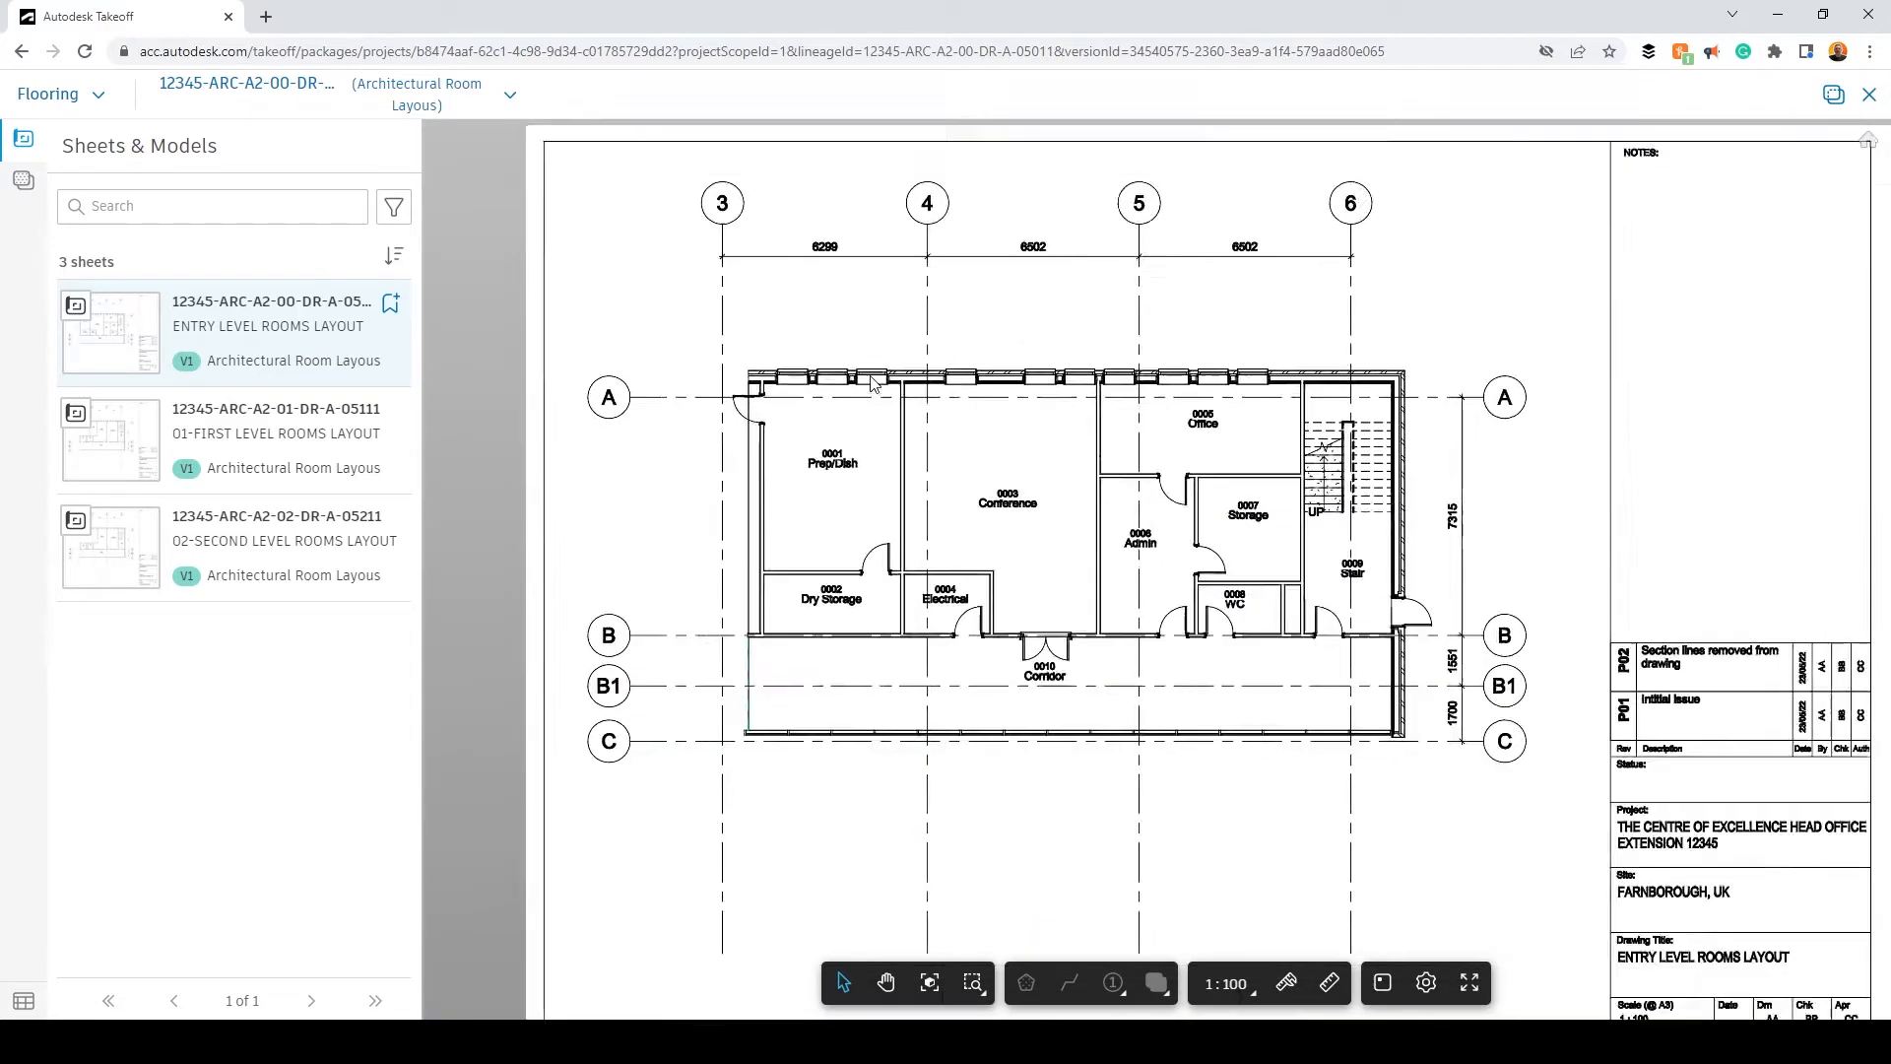
left_click_drag(954, 519, 933, 440)
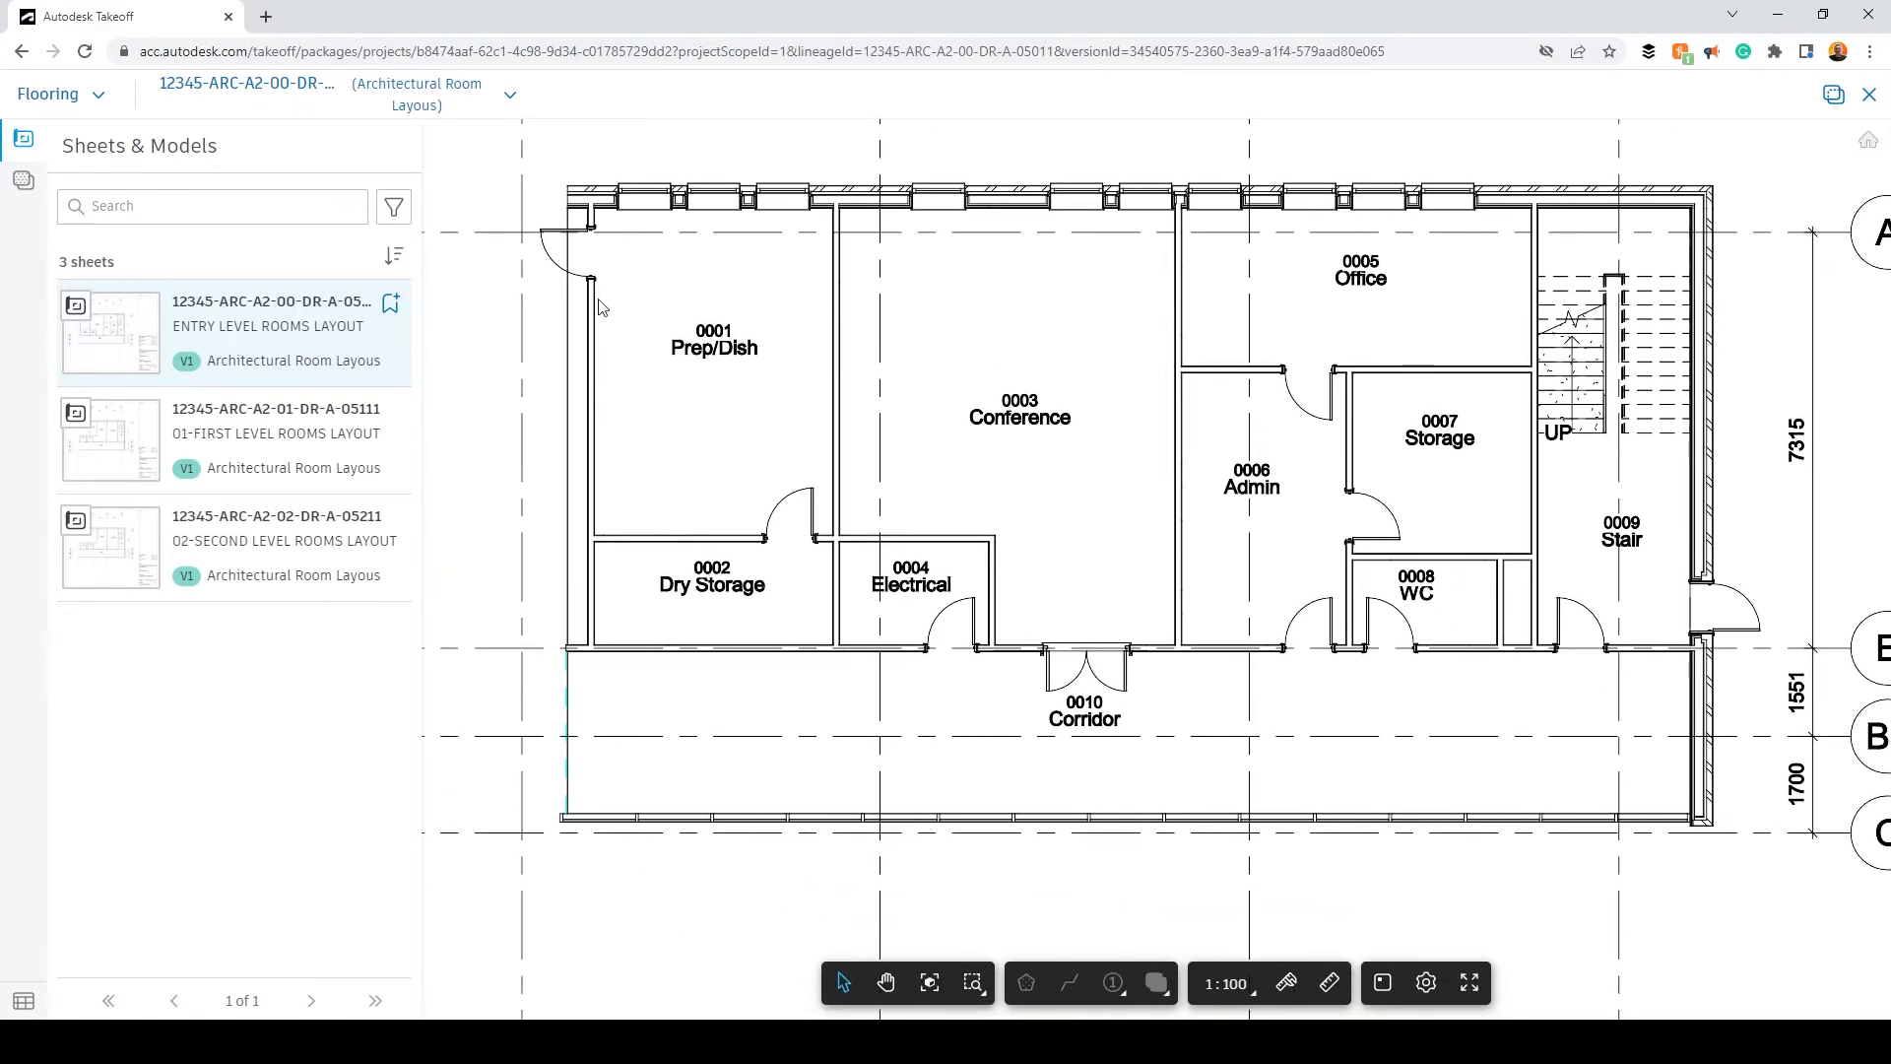
left_click(26, 184)
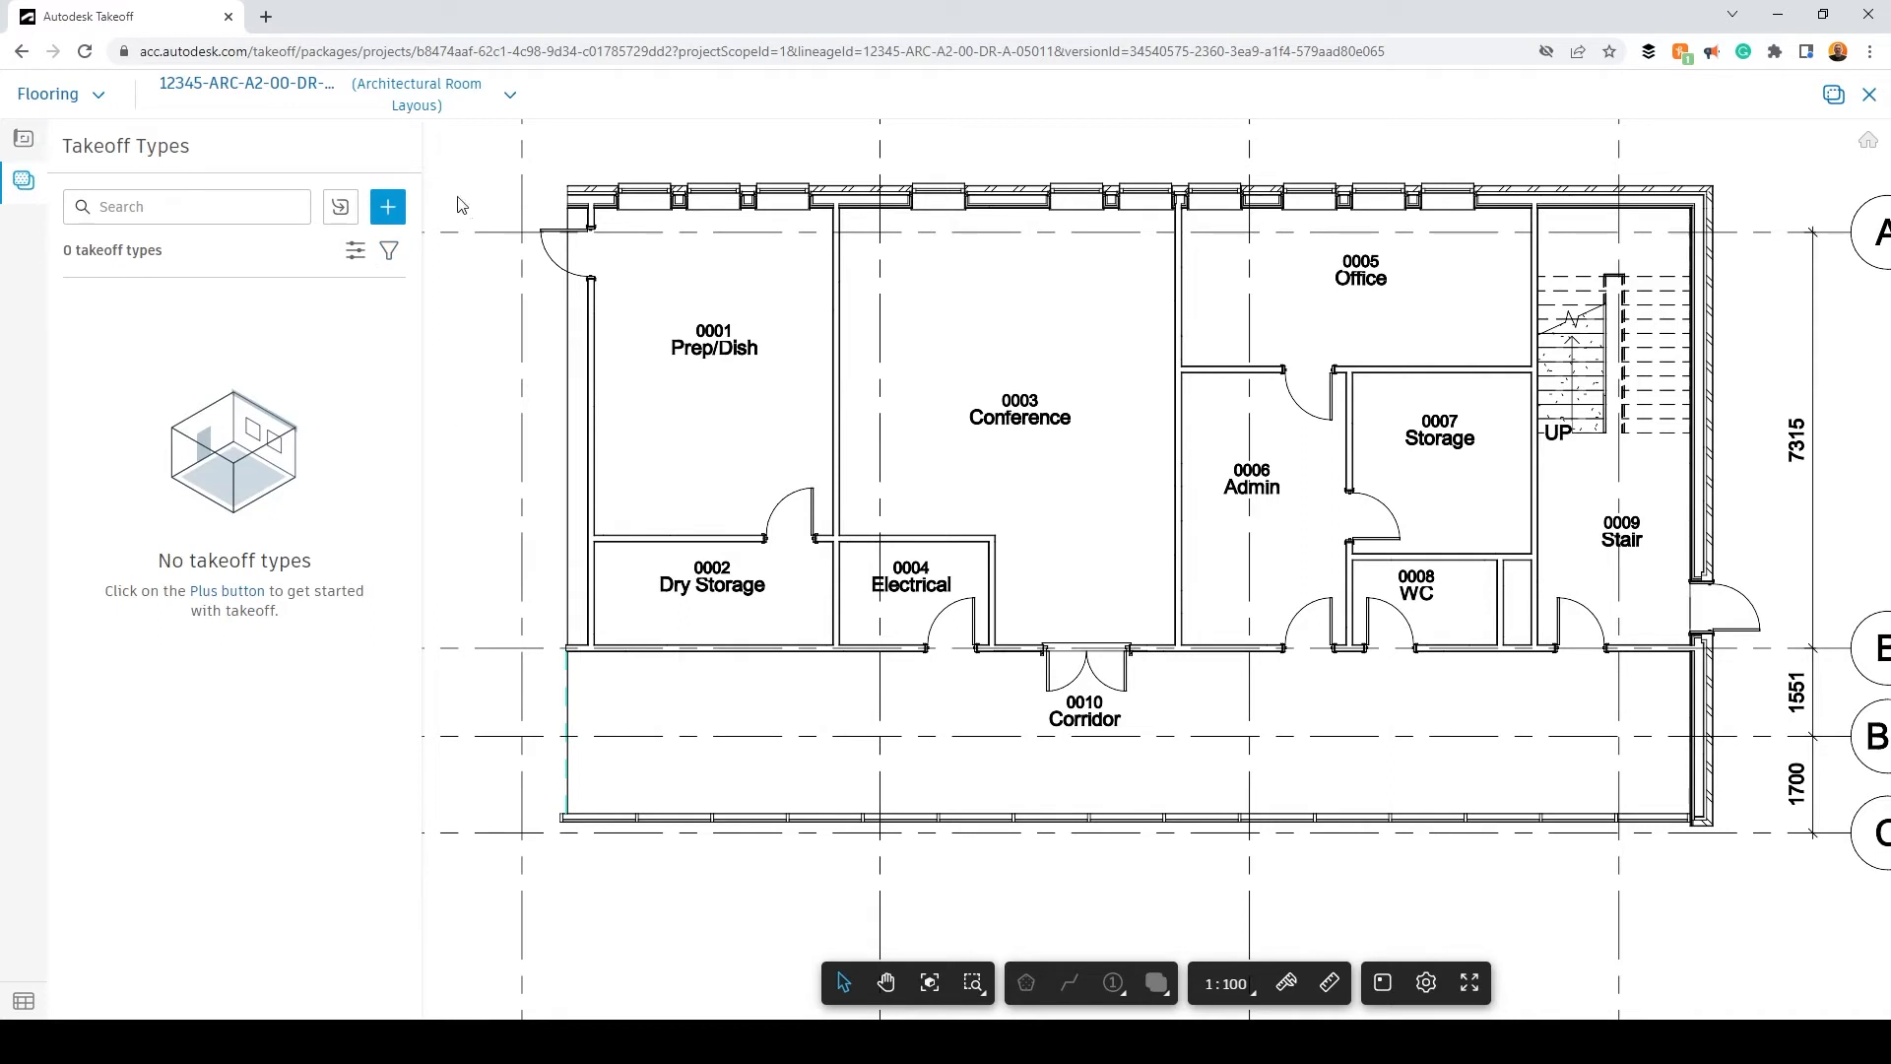
left_click(389, 208)
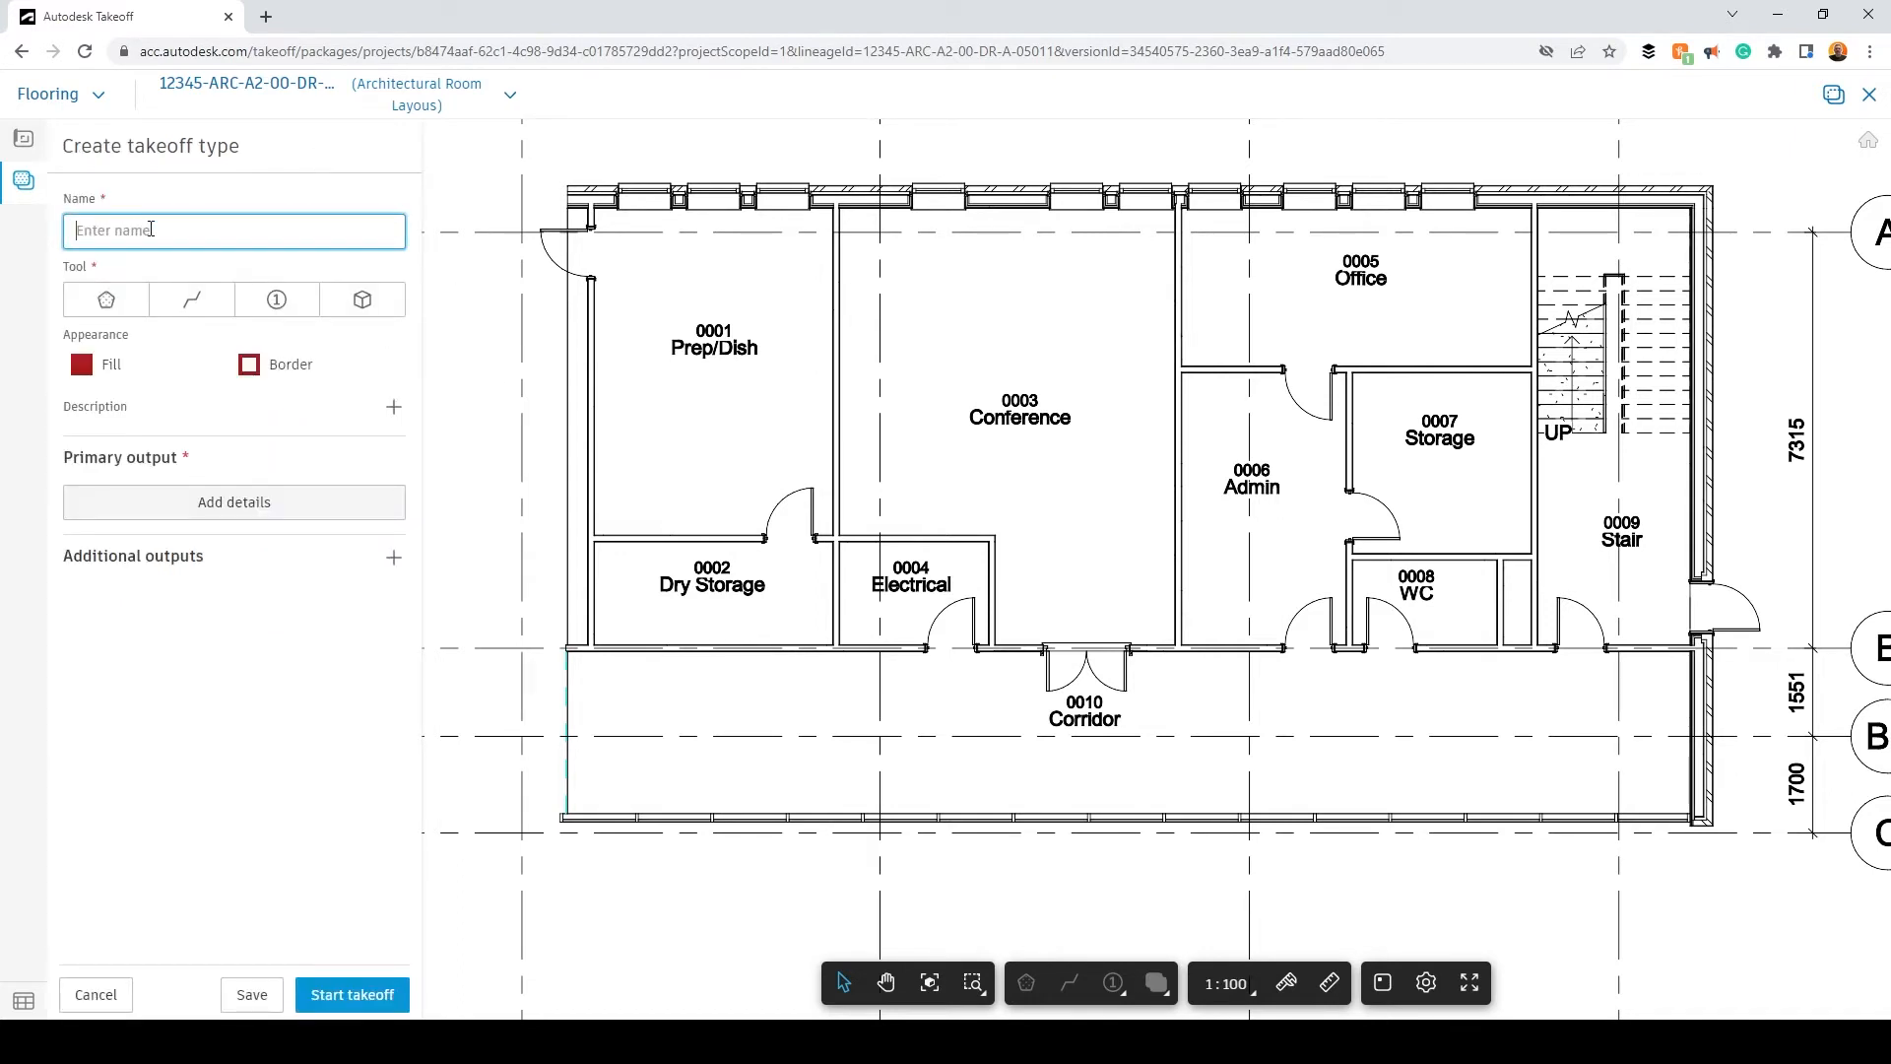
type("Corridor (00")
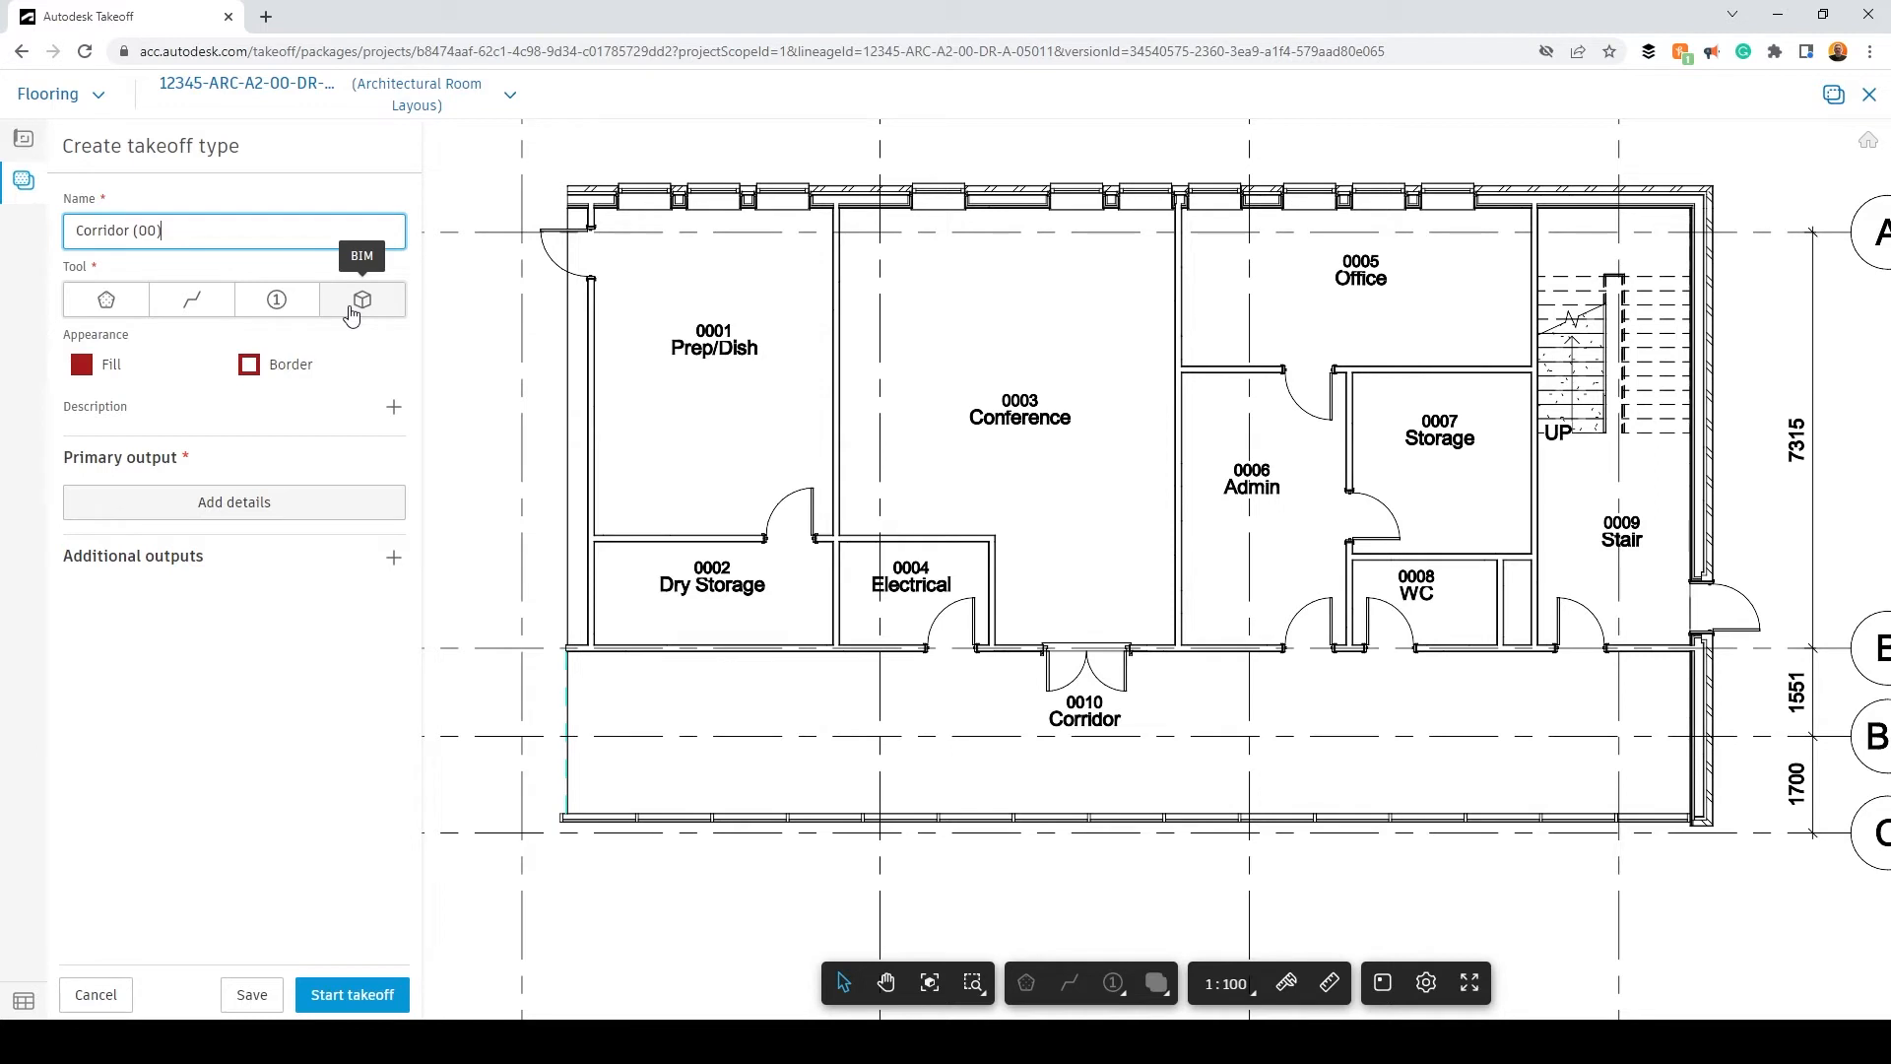
left_click(106, 299)
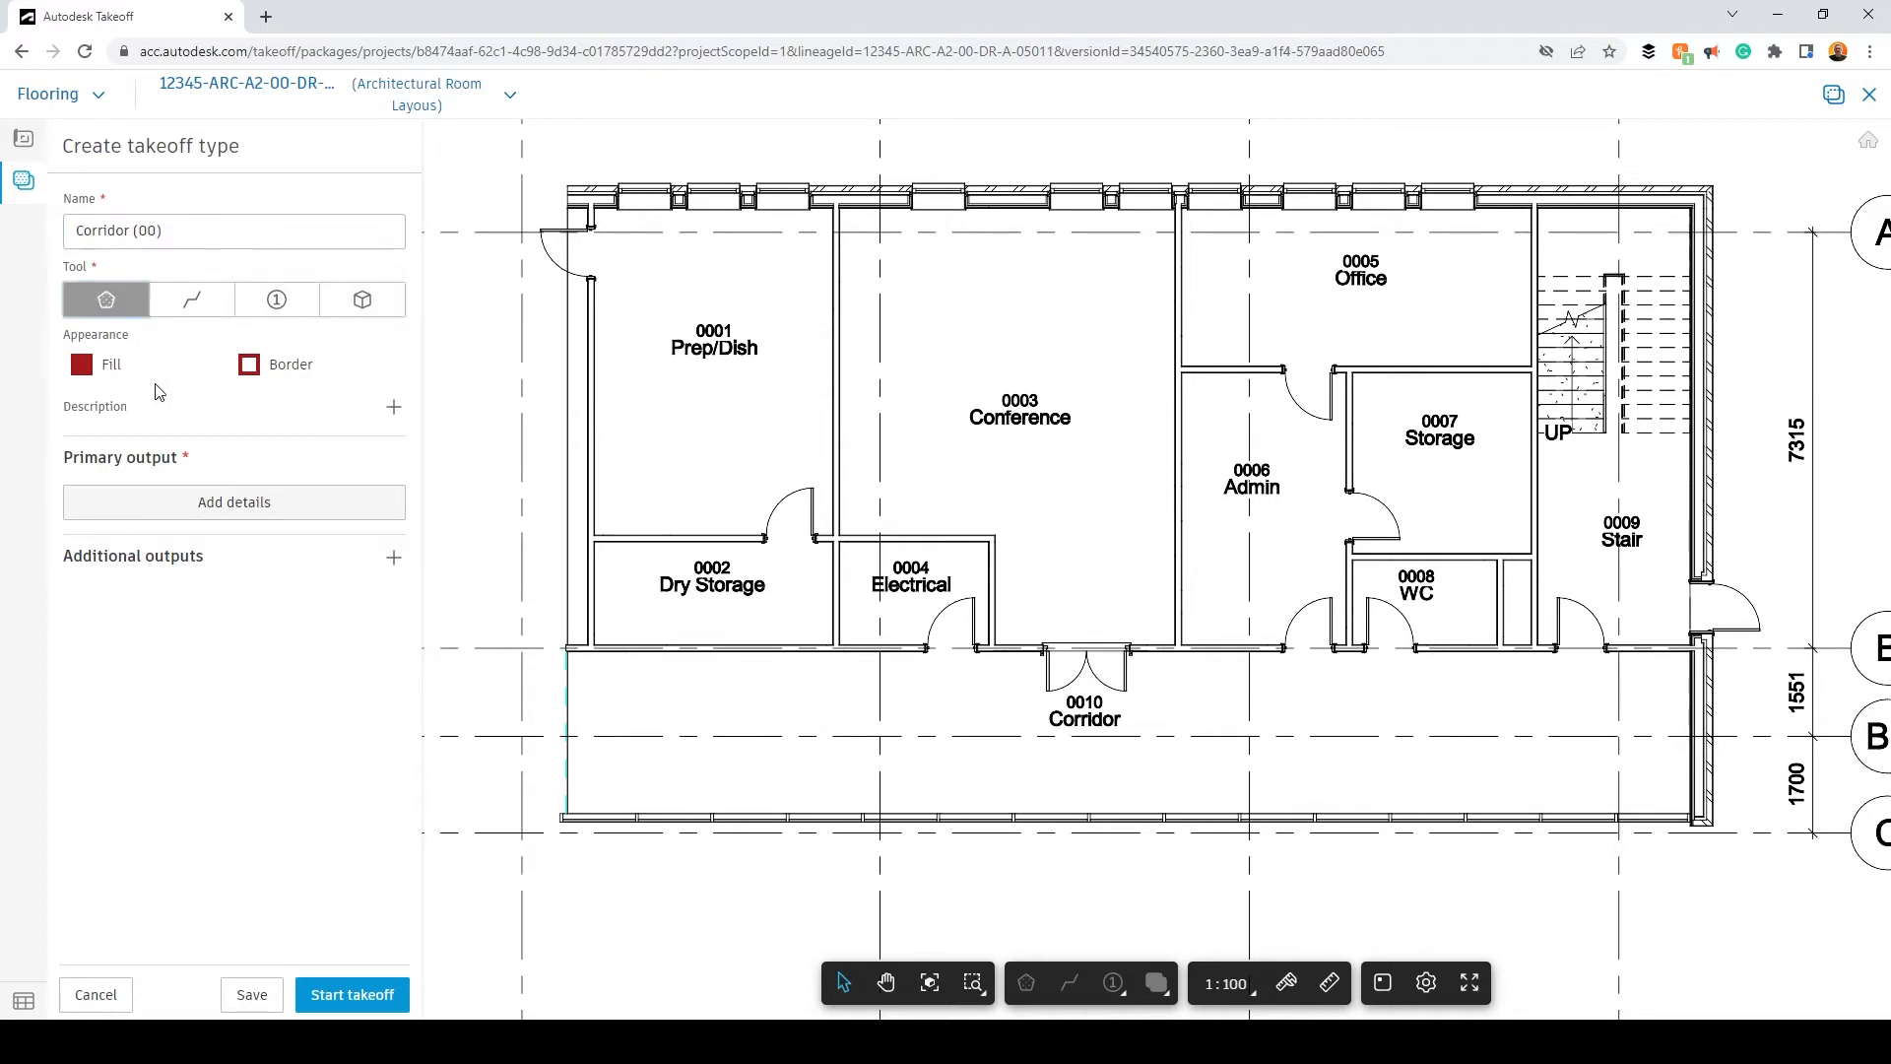
left_click(81, 365)
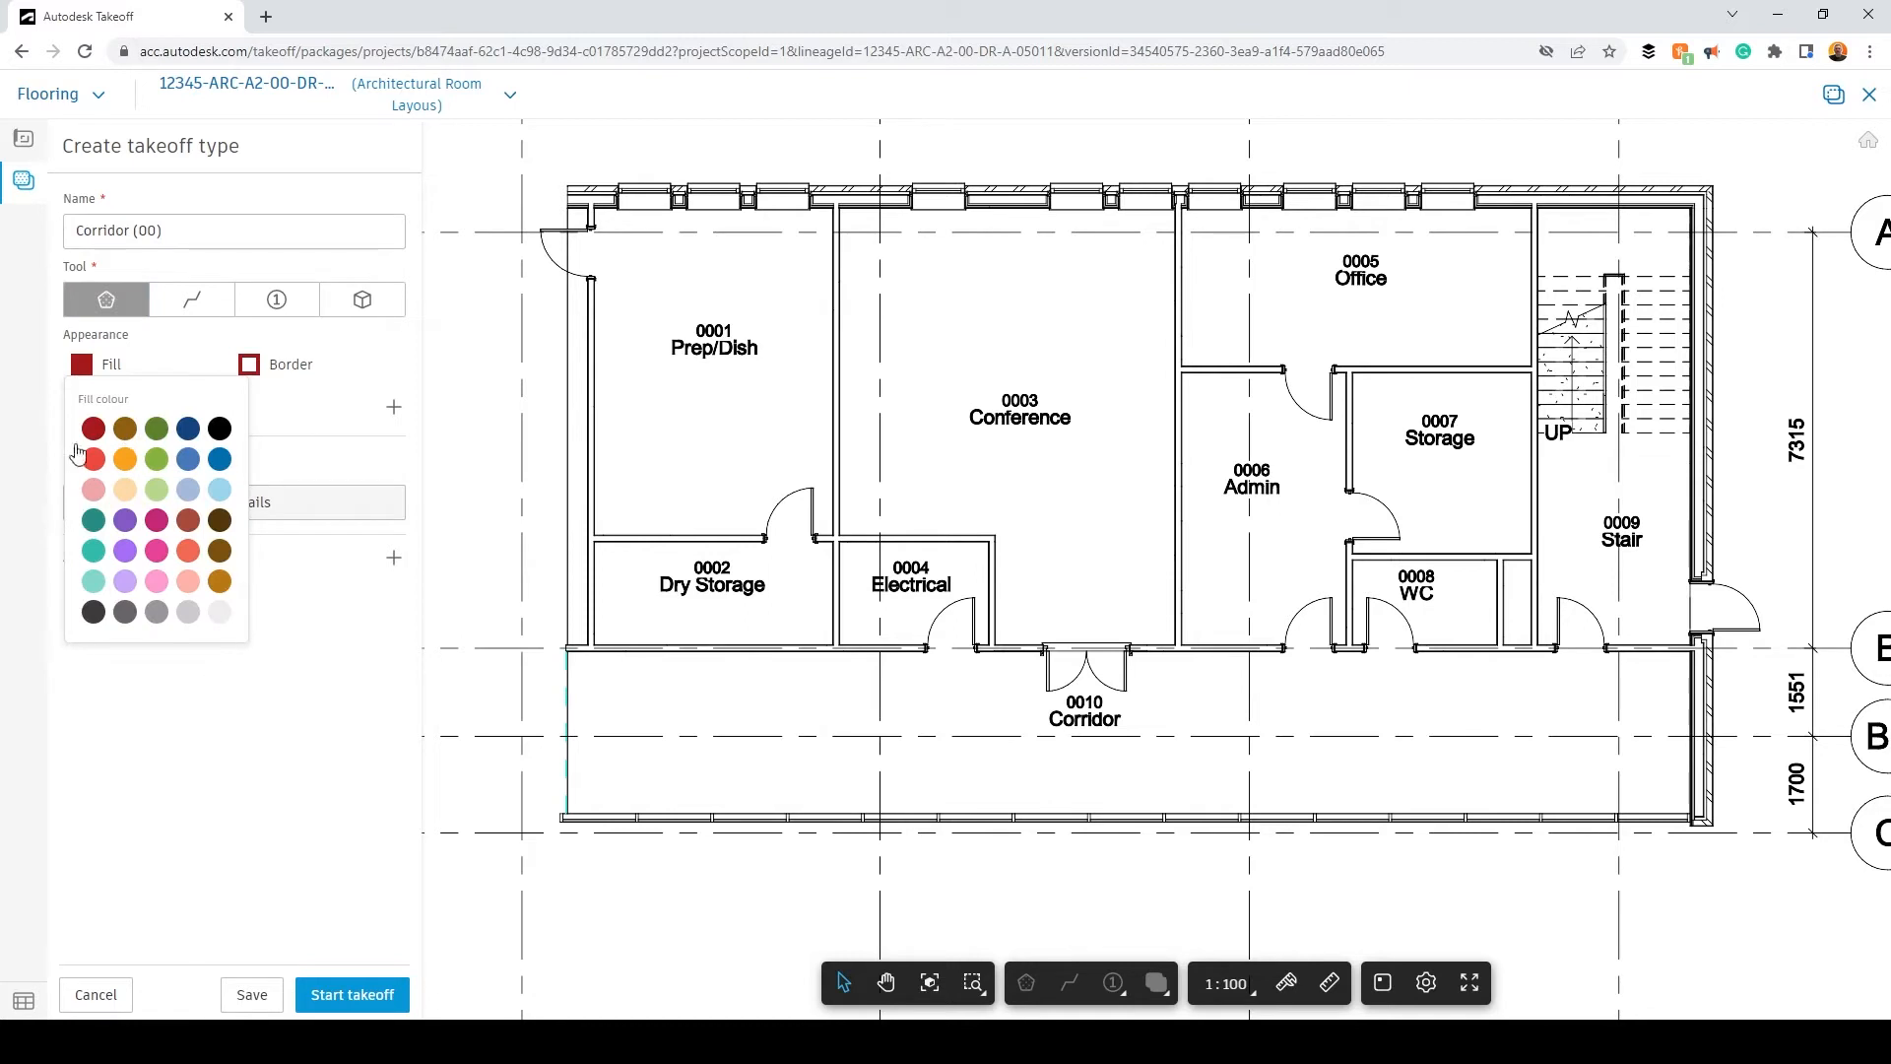
left_click(289, 372)
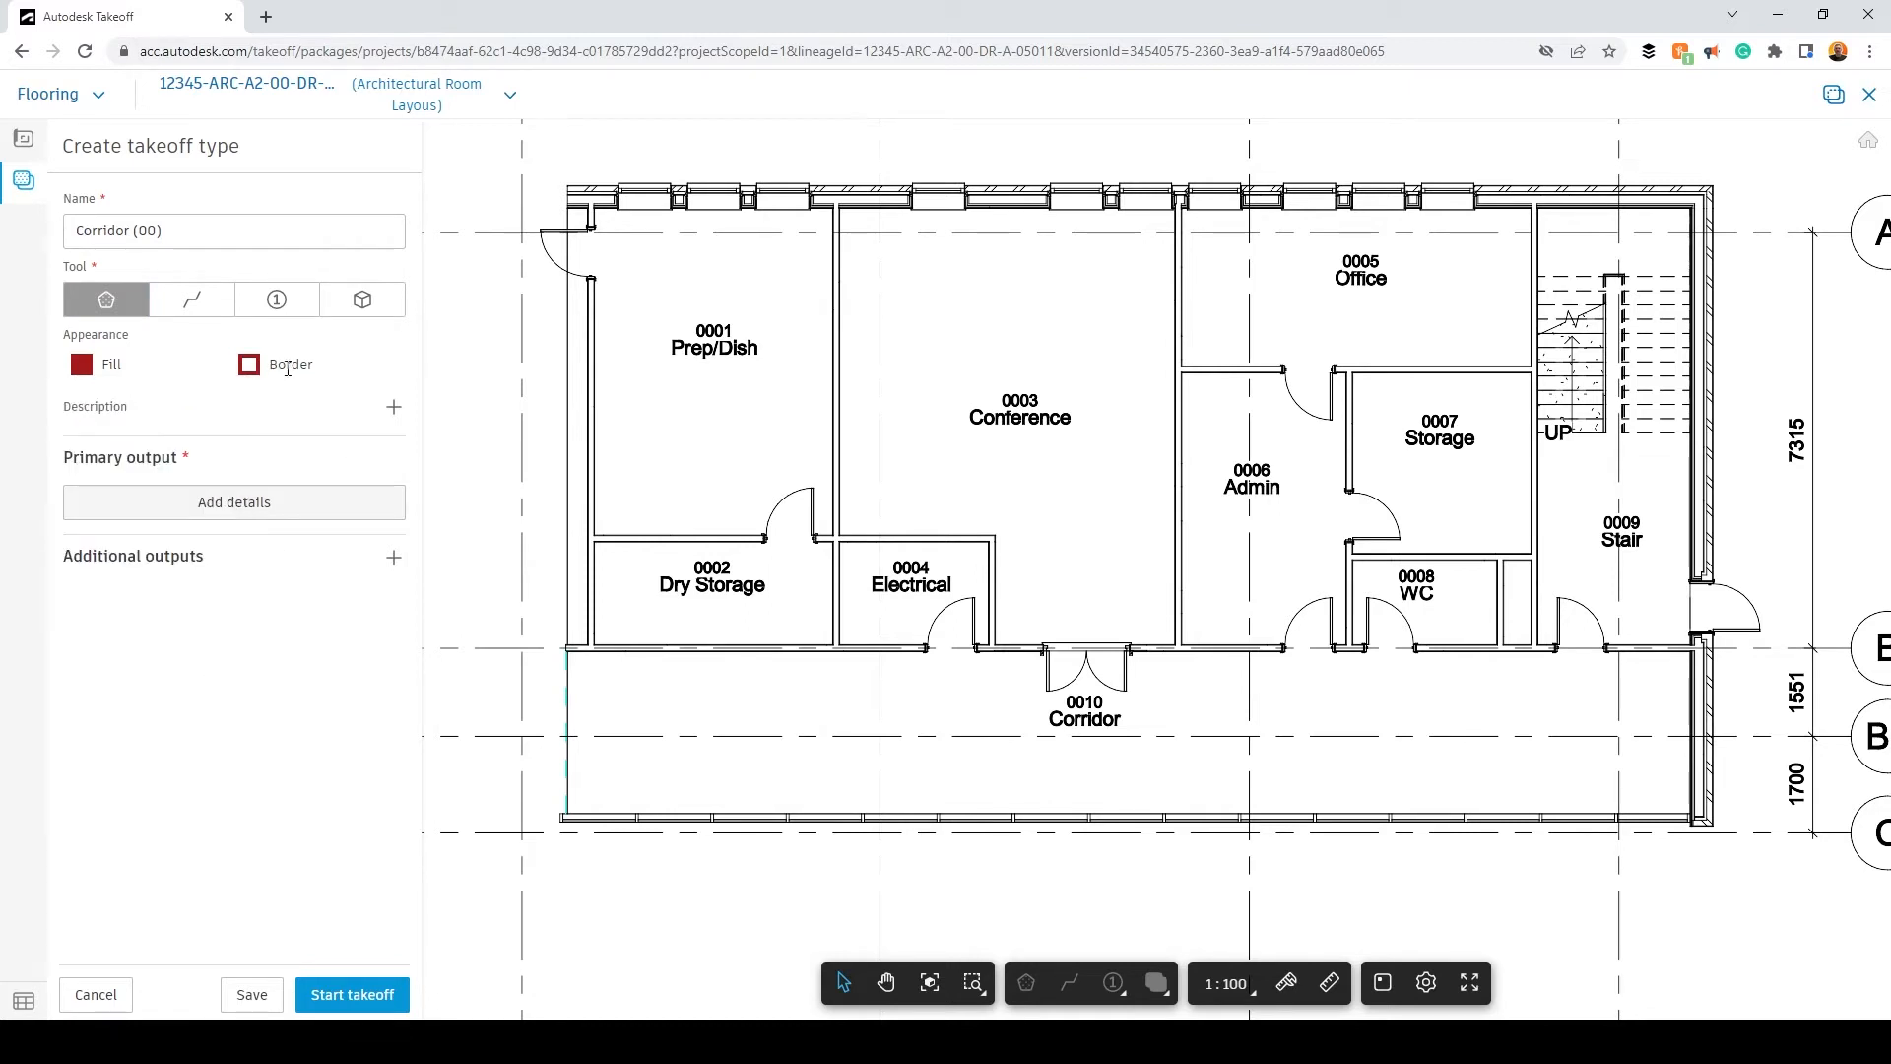
left_click(253, 367)
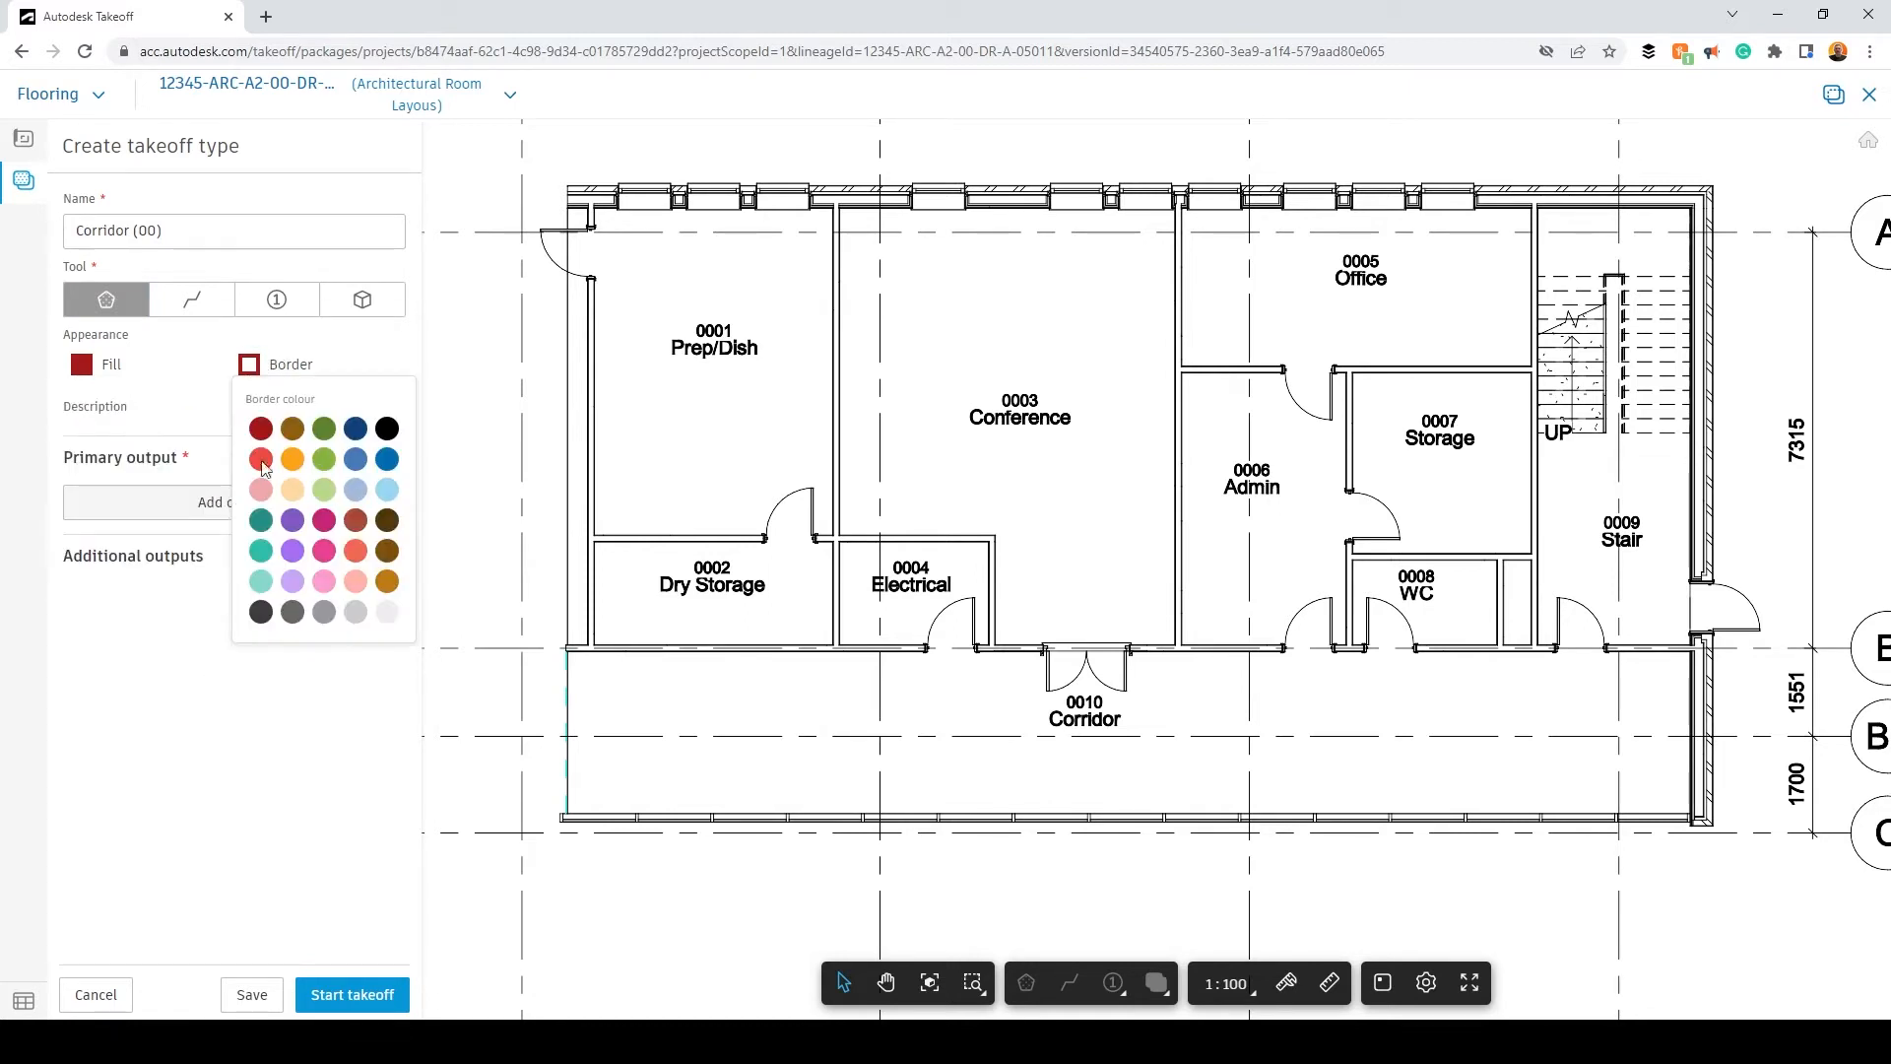
left_click(219, 404)
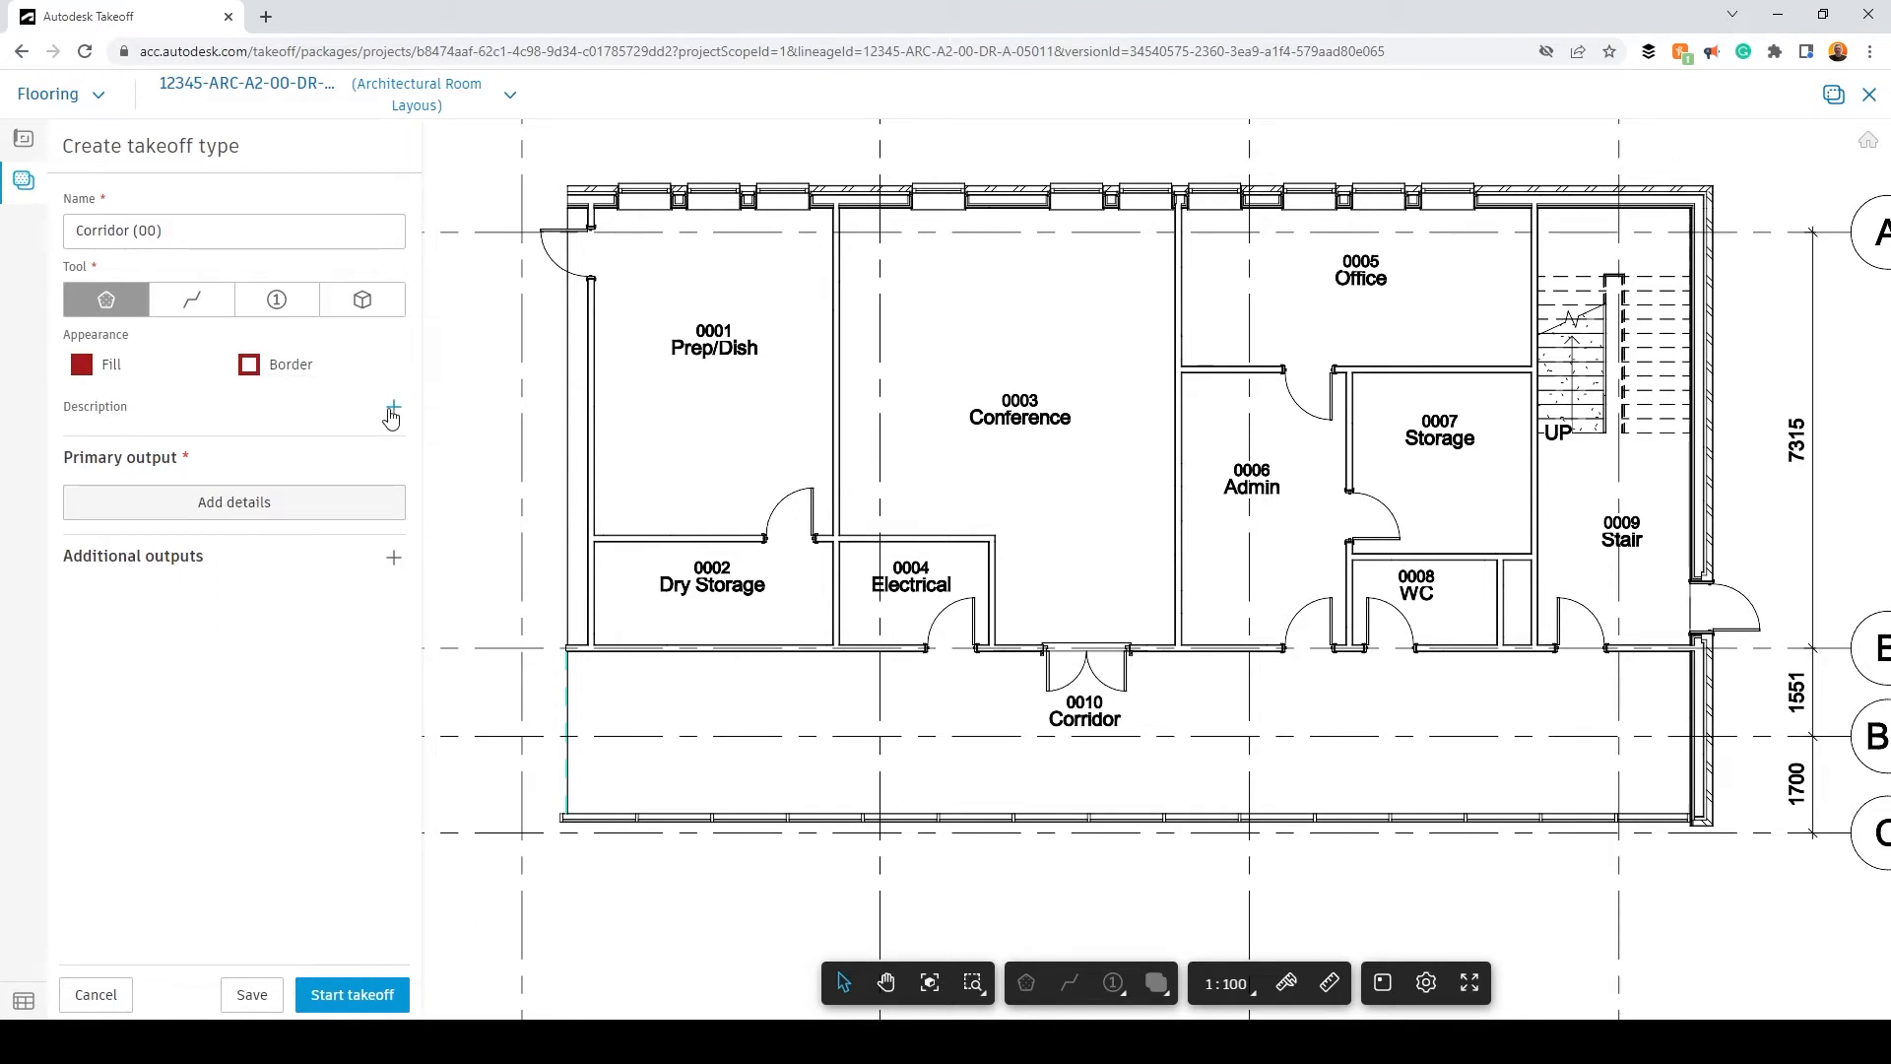
Step: Add the description "Taking off the area of the corridor" and name the primary output "Corridor Area"
left_click(394, 410)
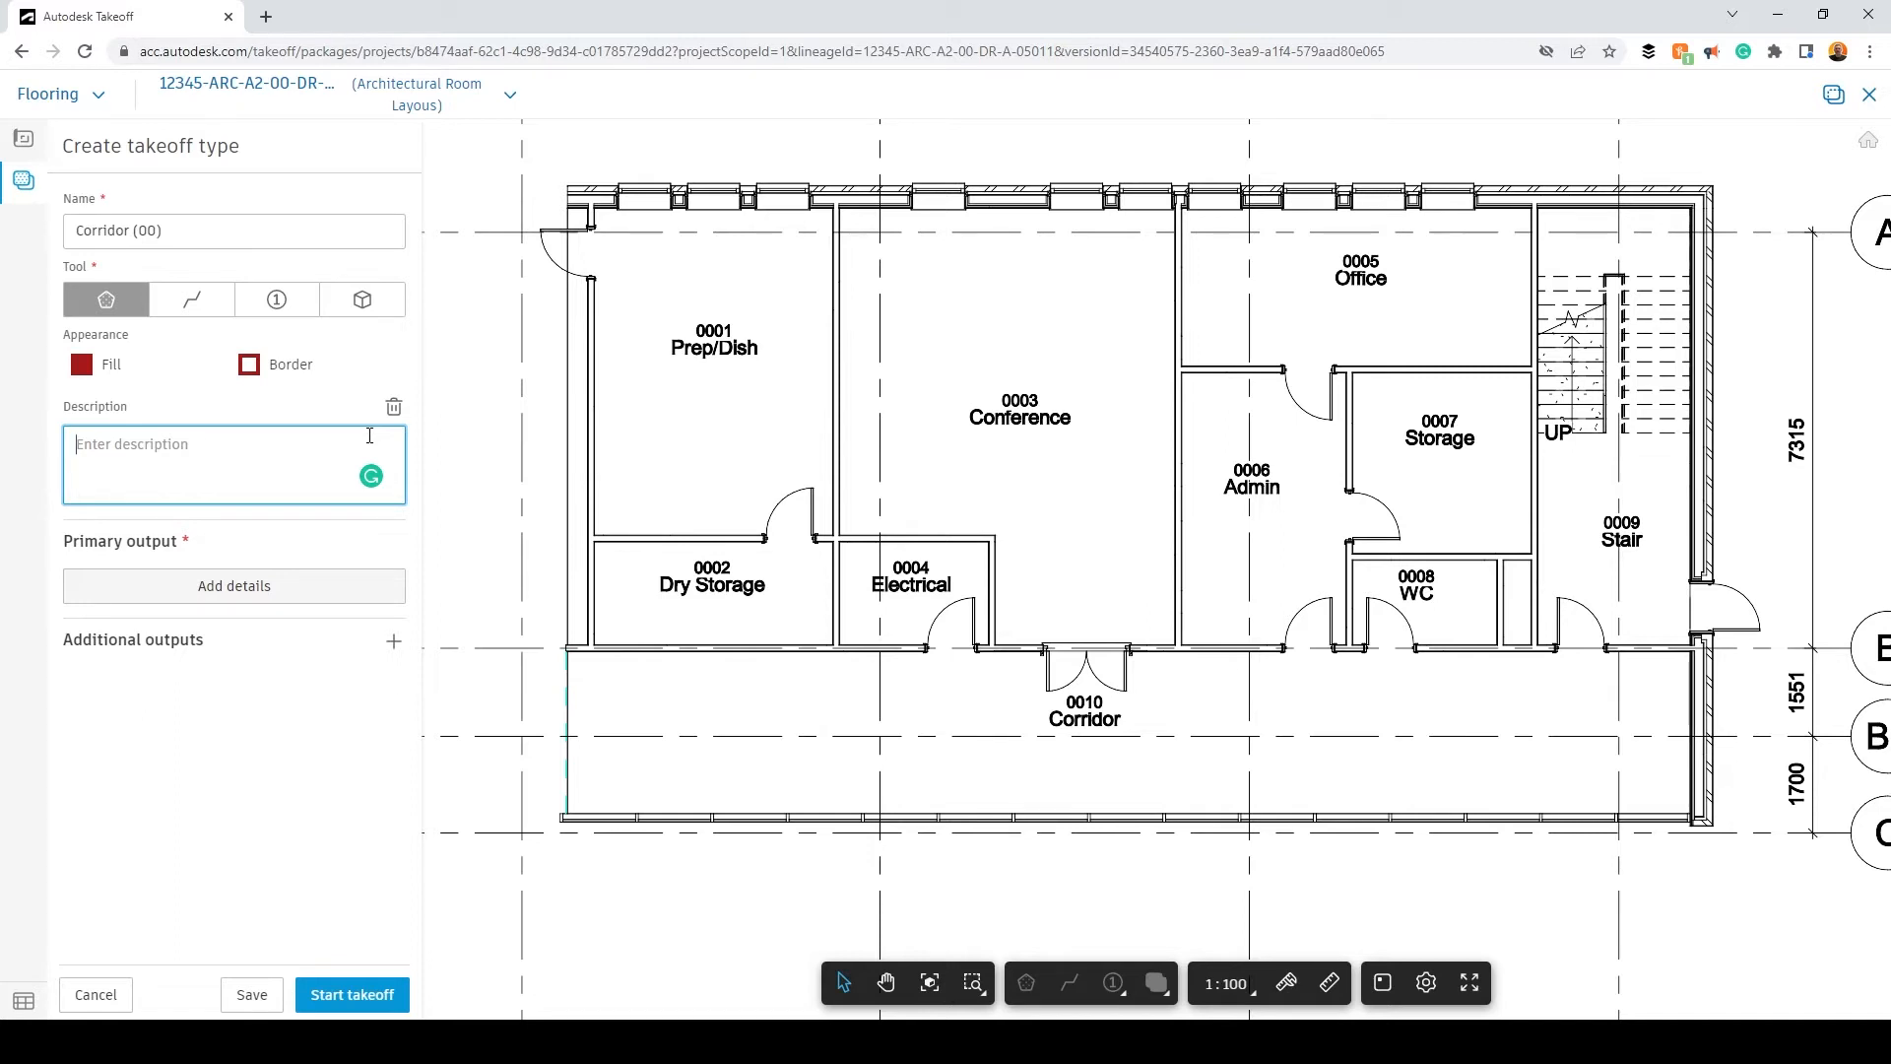
type("Taking off the area of the corrdor")
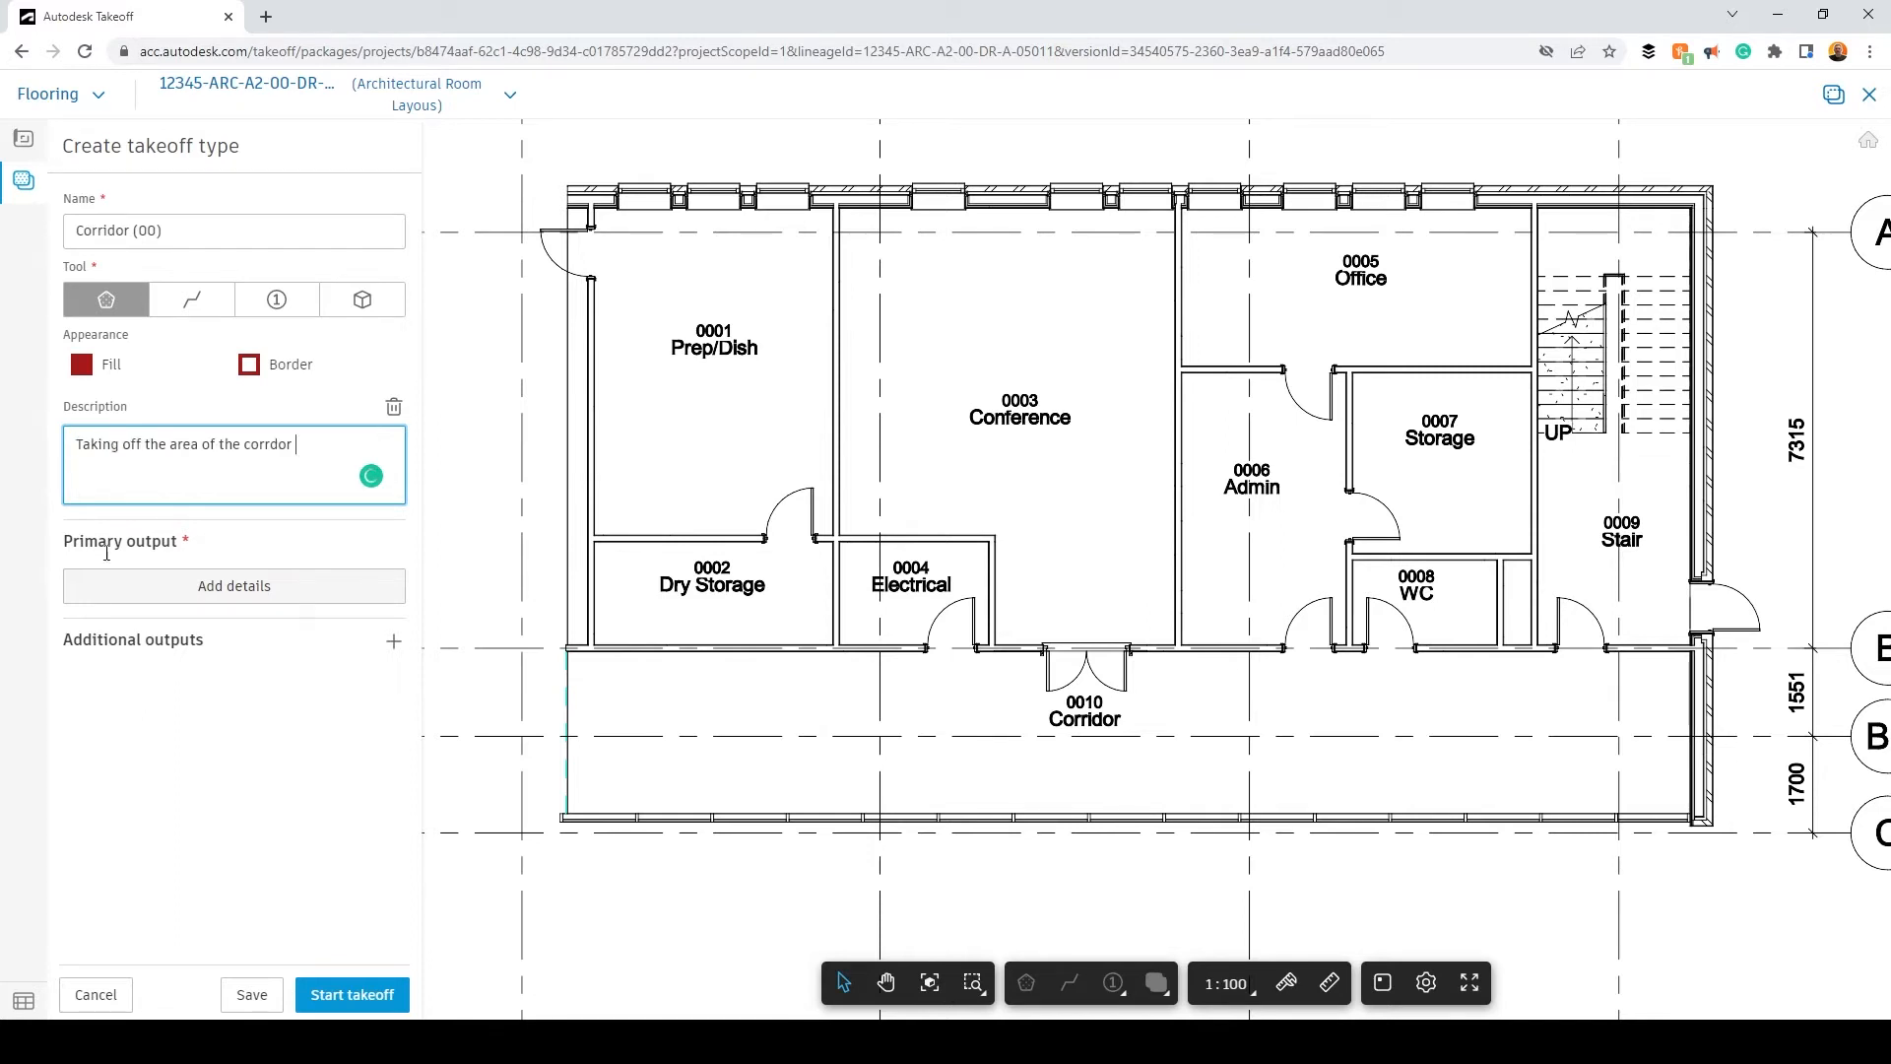
left_click(214, 591)
type("Corridor Area")
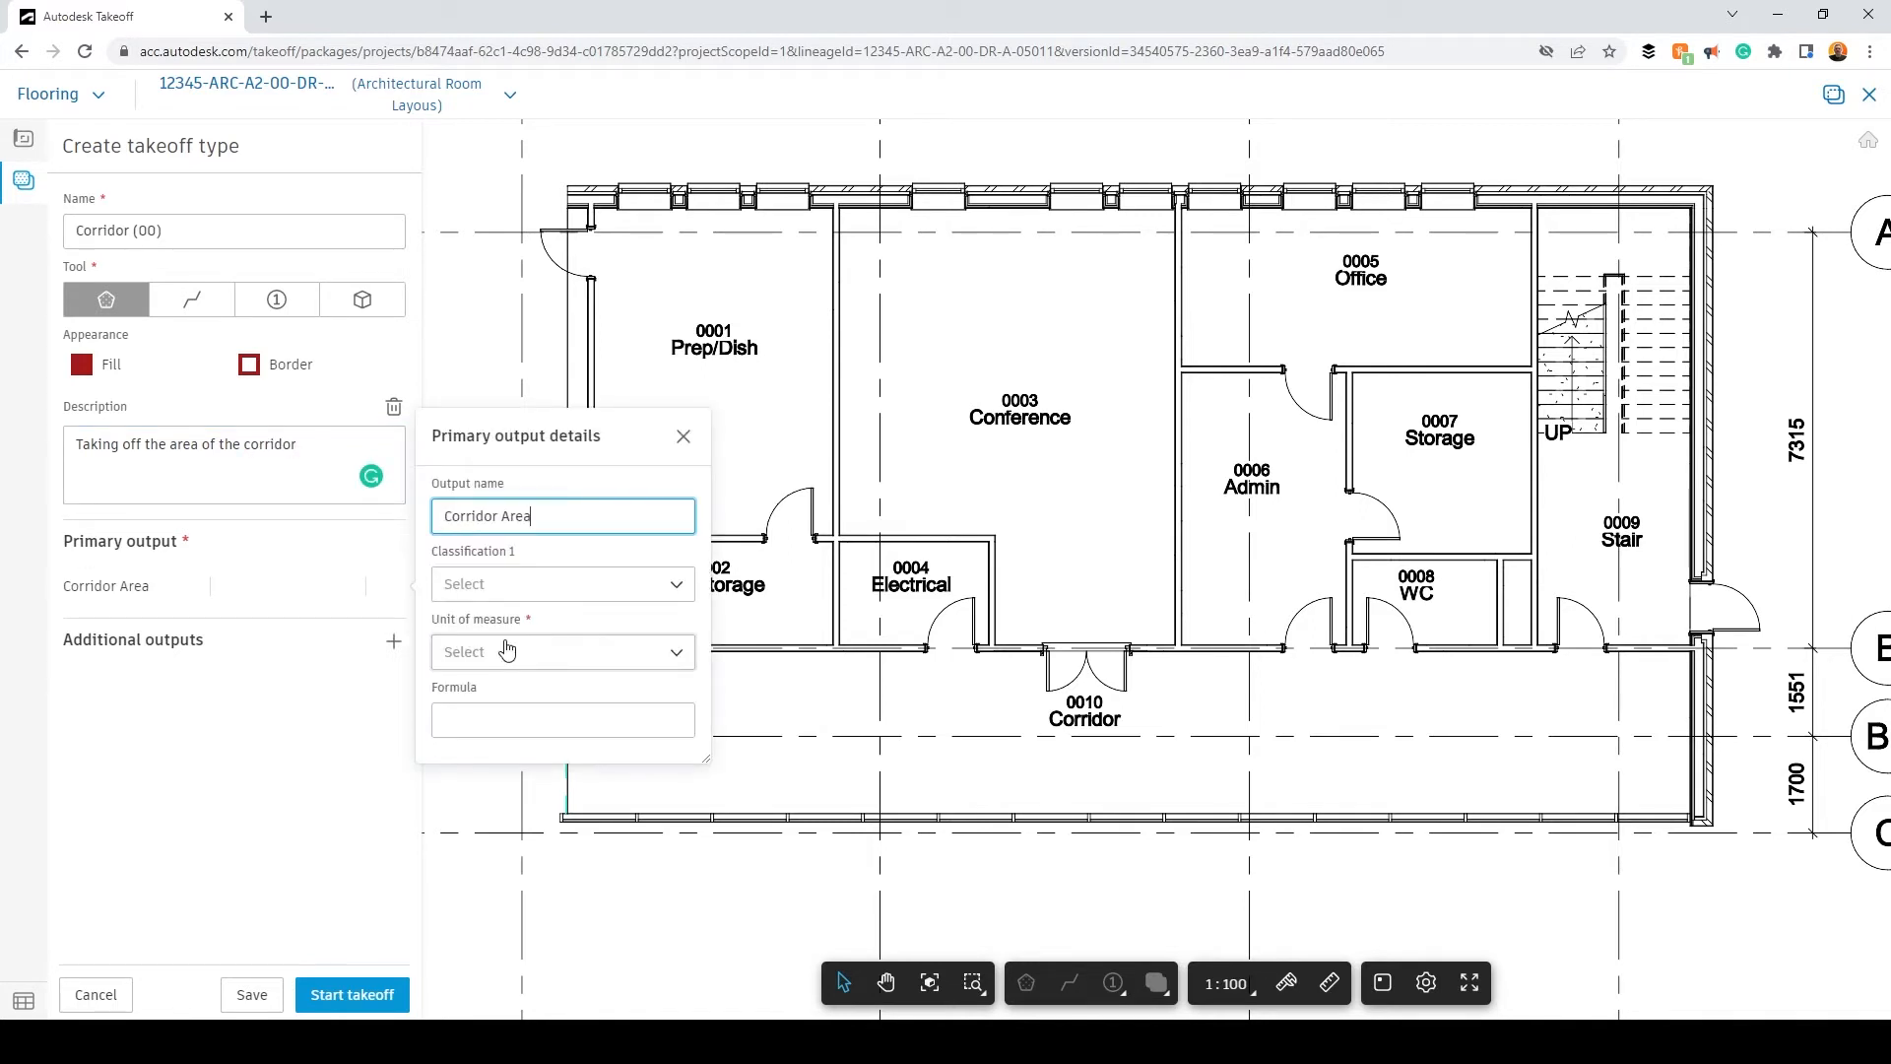
Step: Classify the primary output as C1_F01.1 - Finishes to floors and set its unit of measure to Square Metres (M2)
left_click(581, 585)
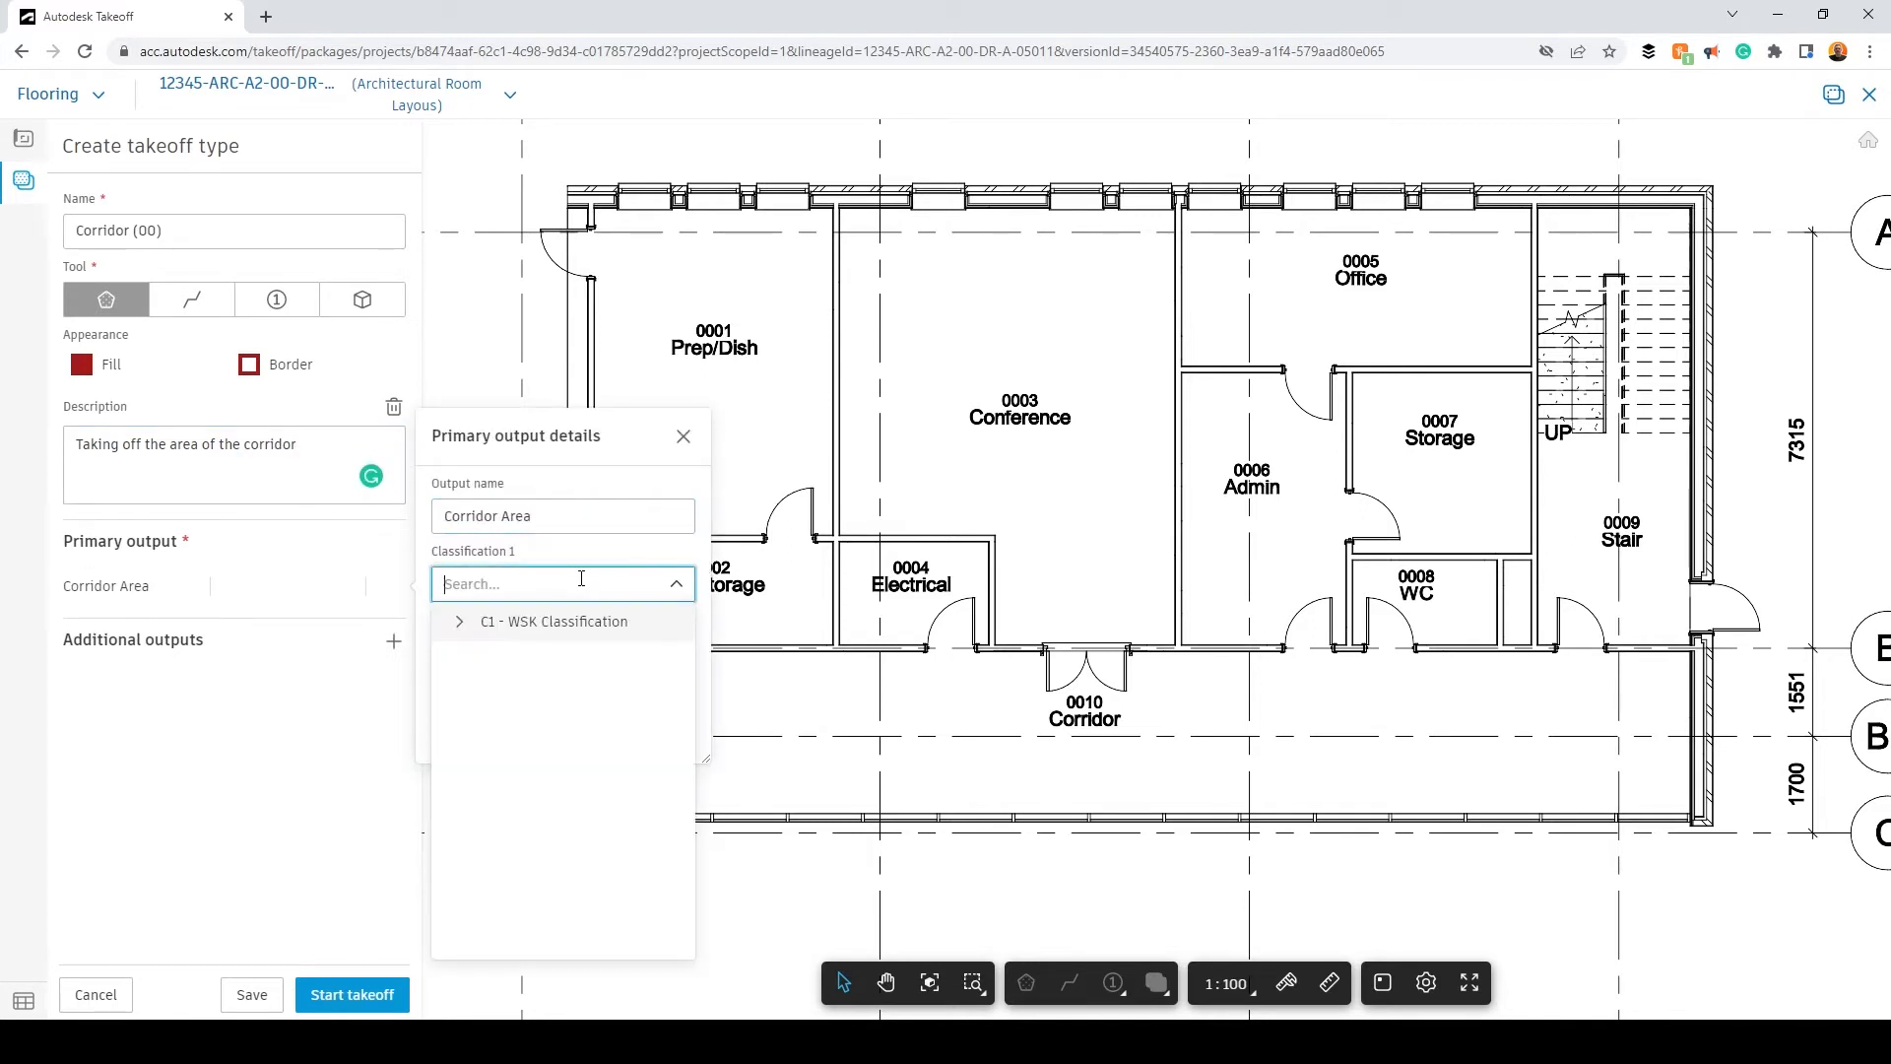
left_click(461, 625)
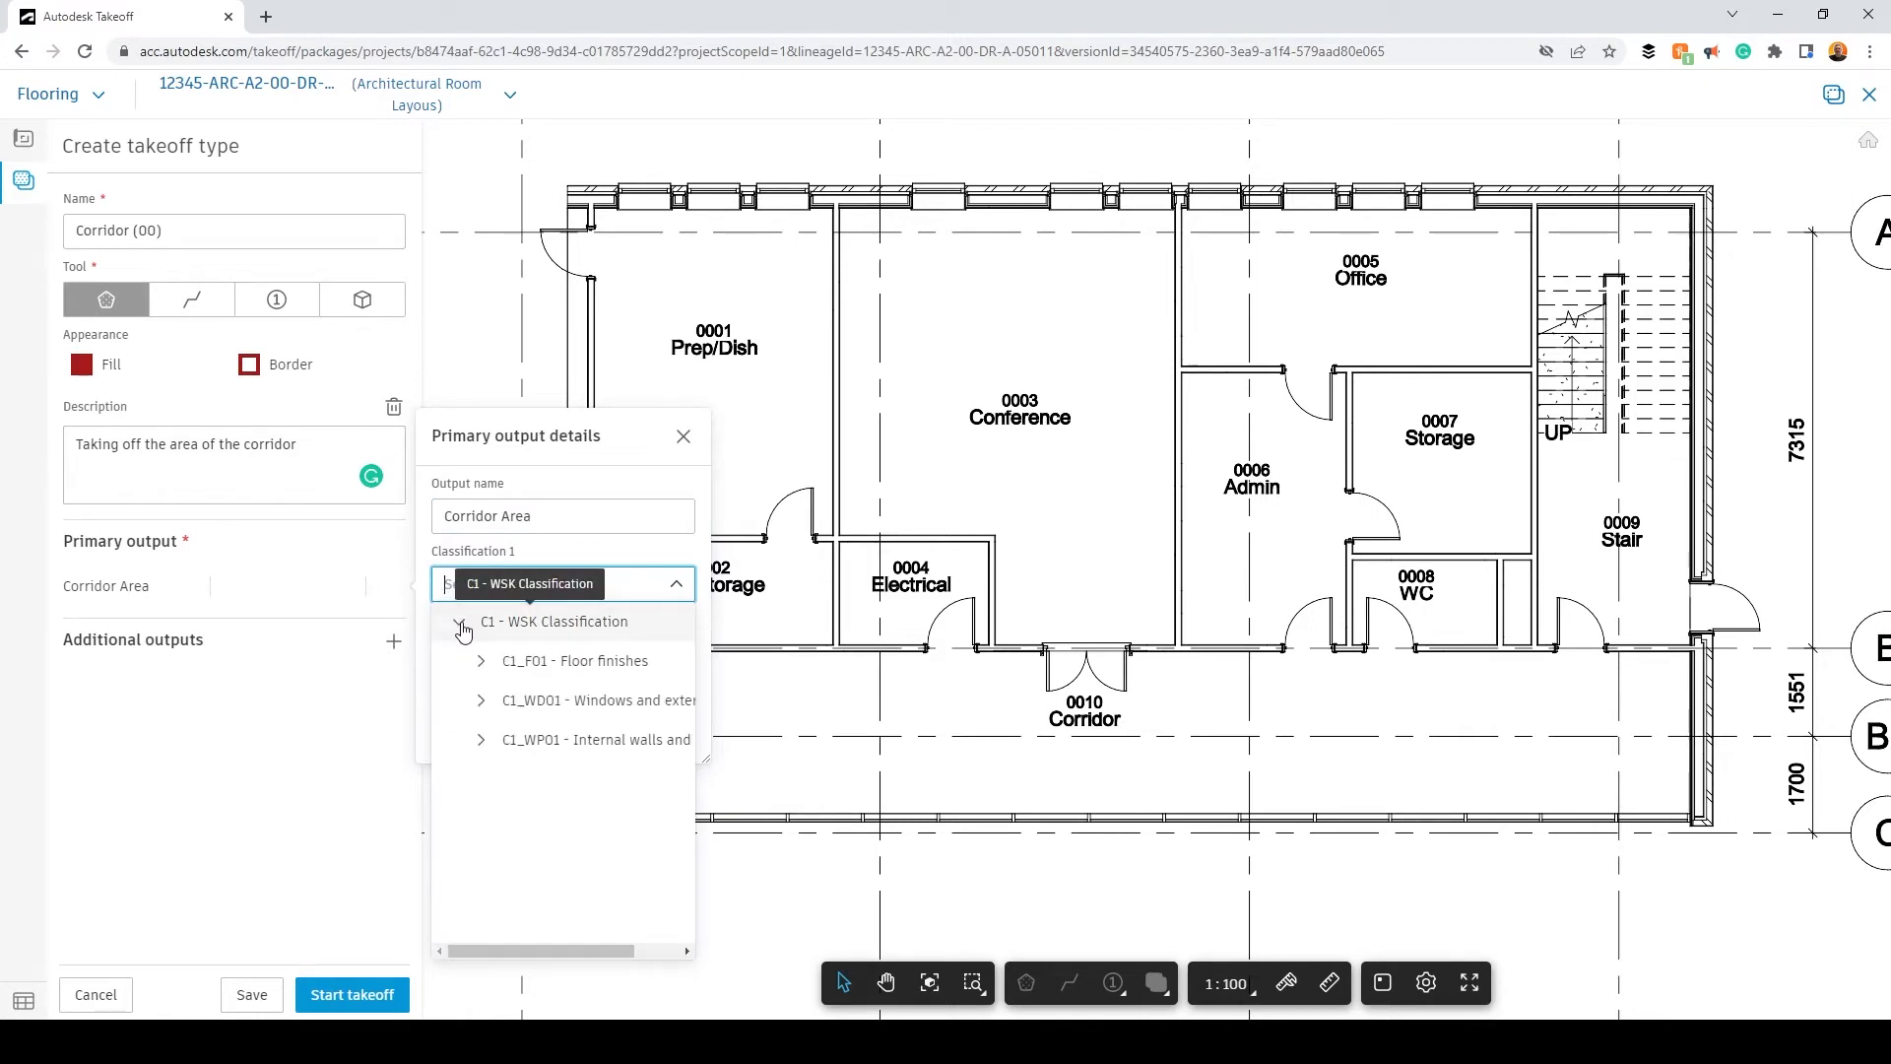
left_click(481, 661)
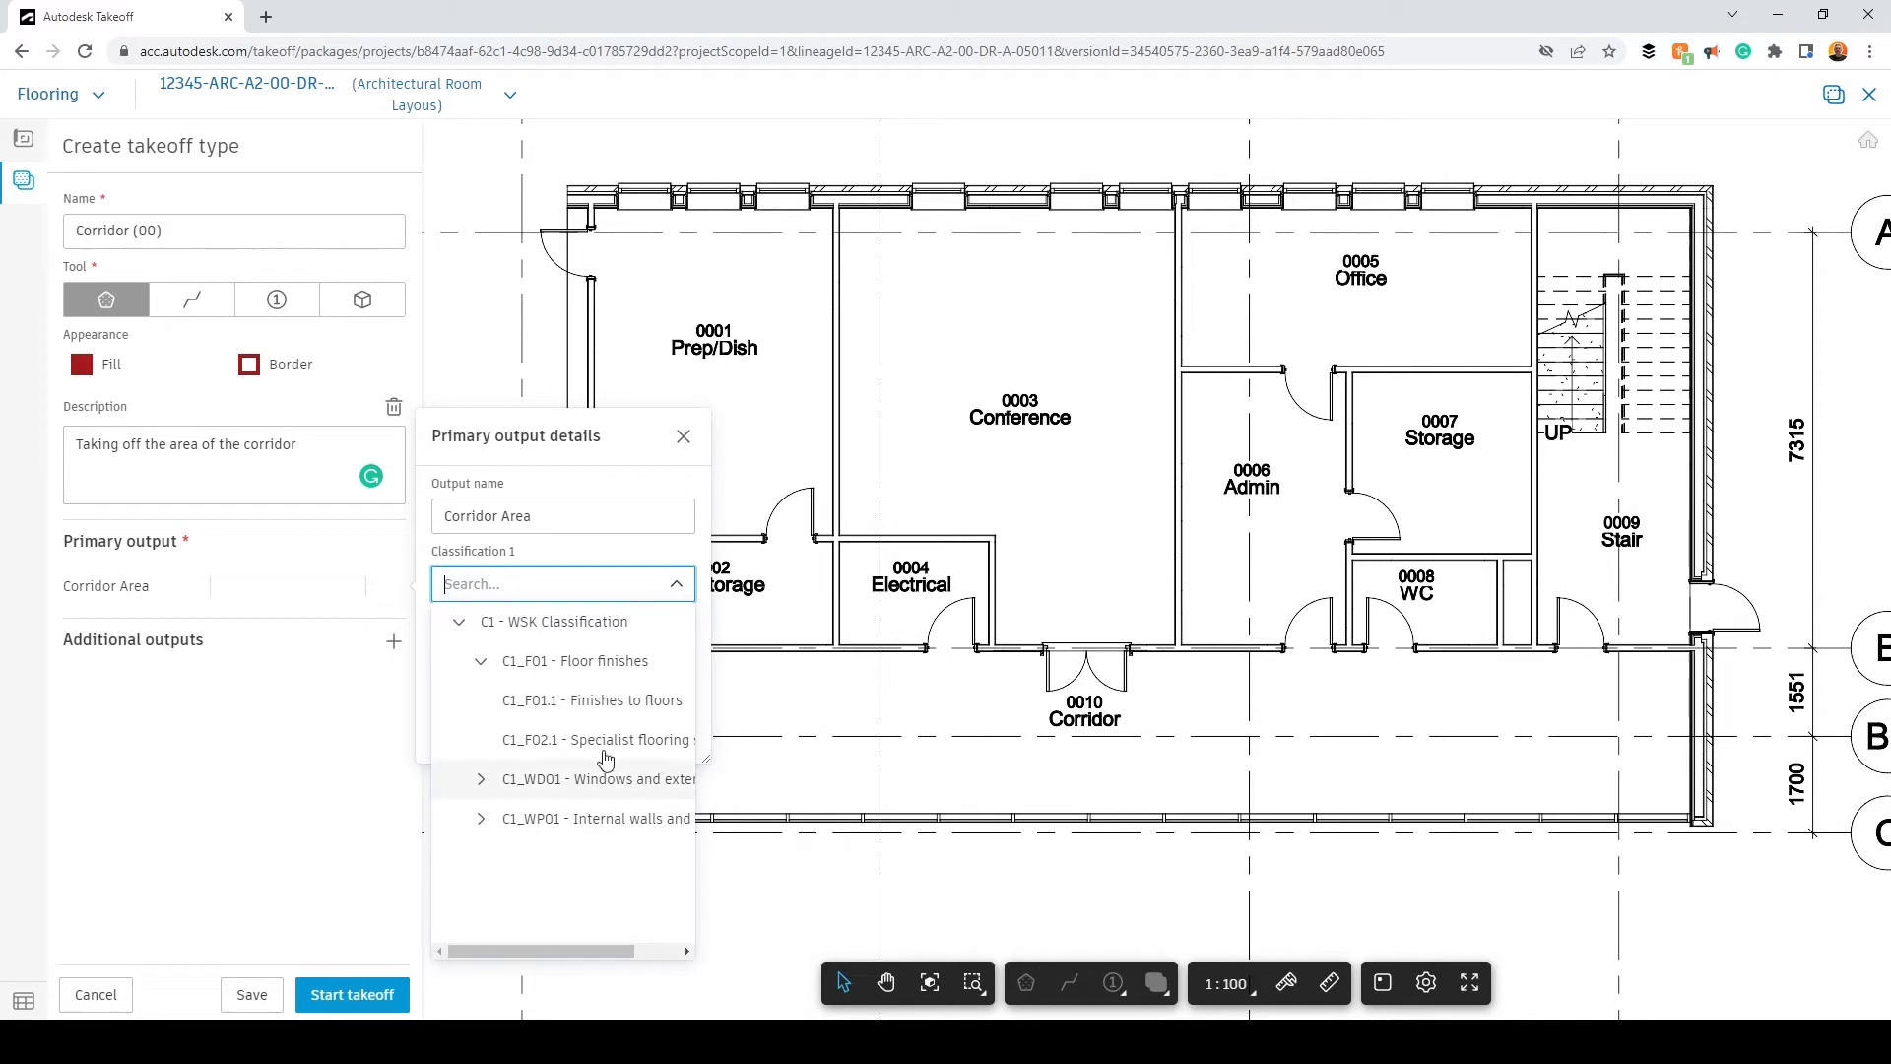
left_click(616, 701)
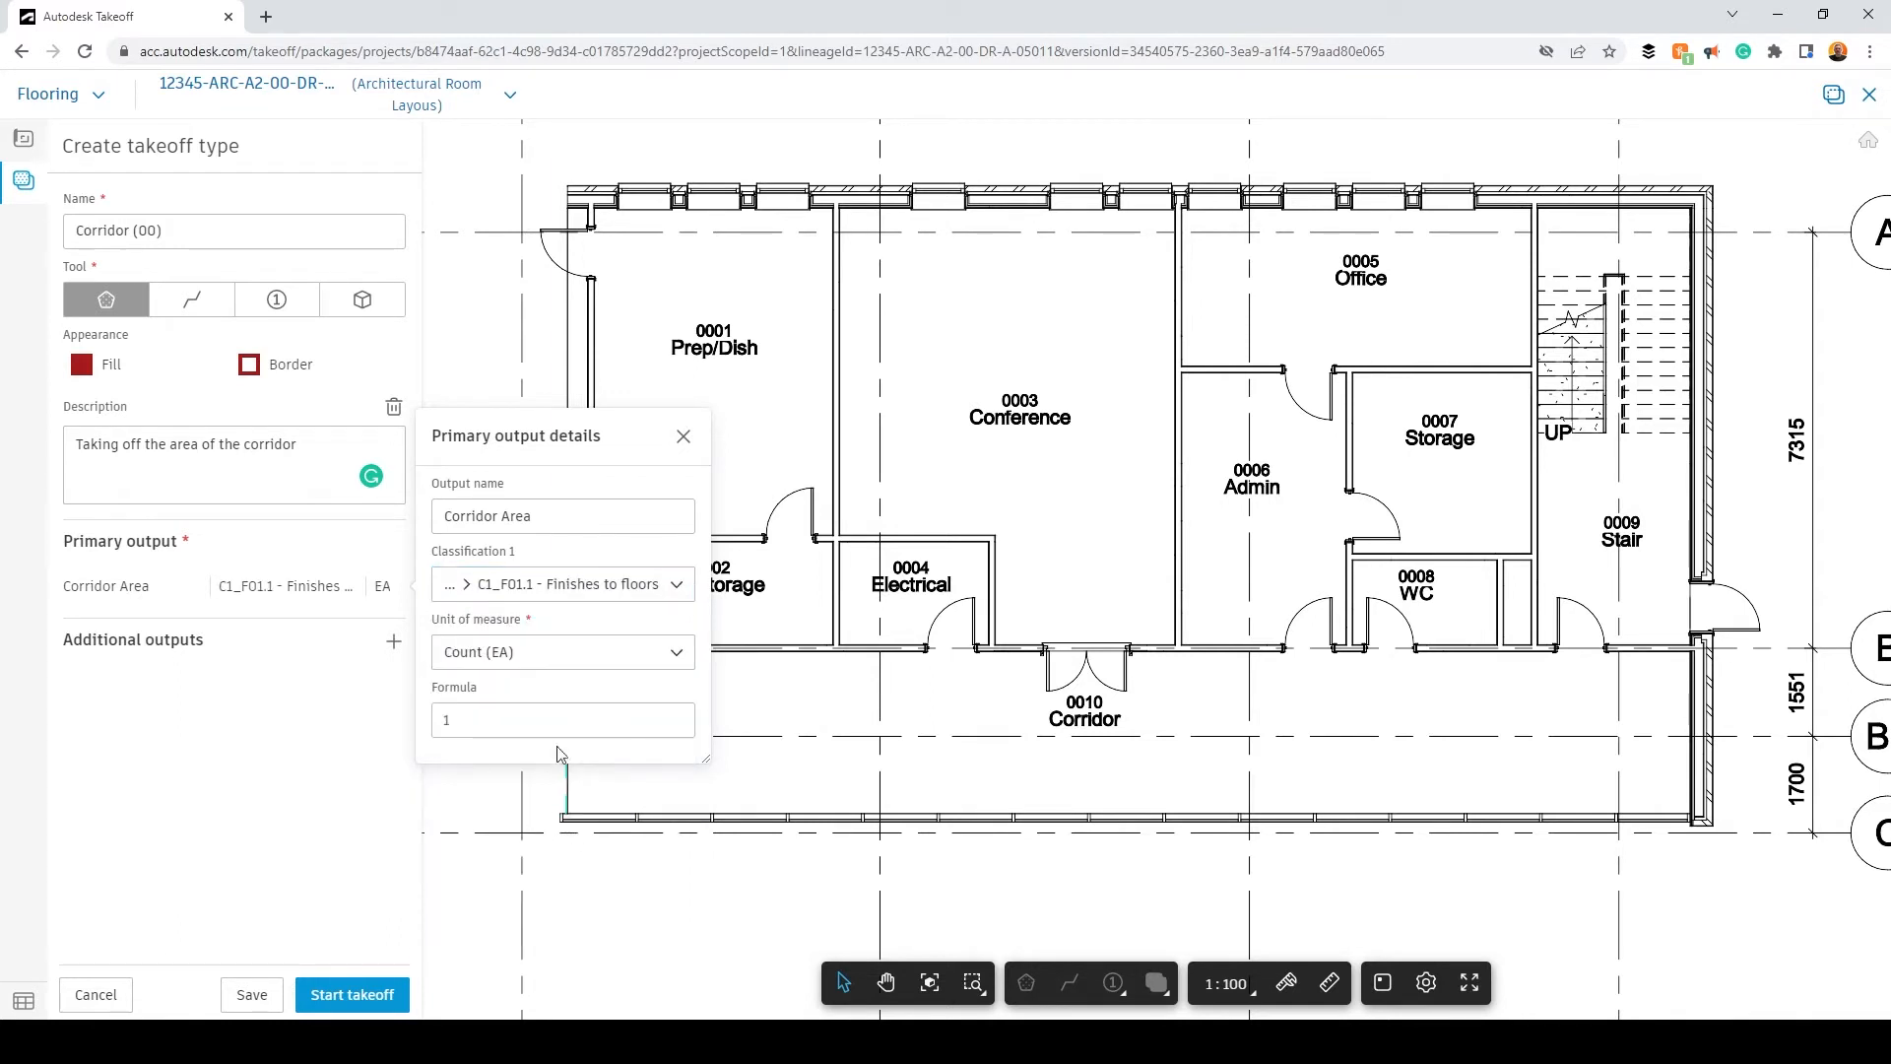
left_click(559, 664)
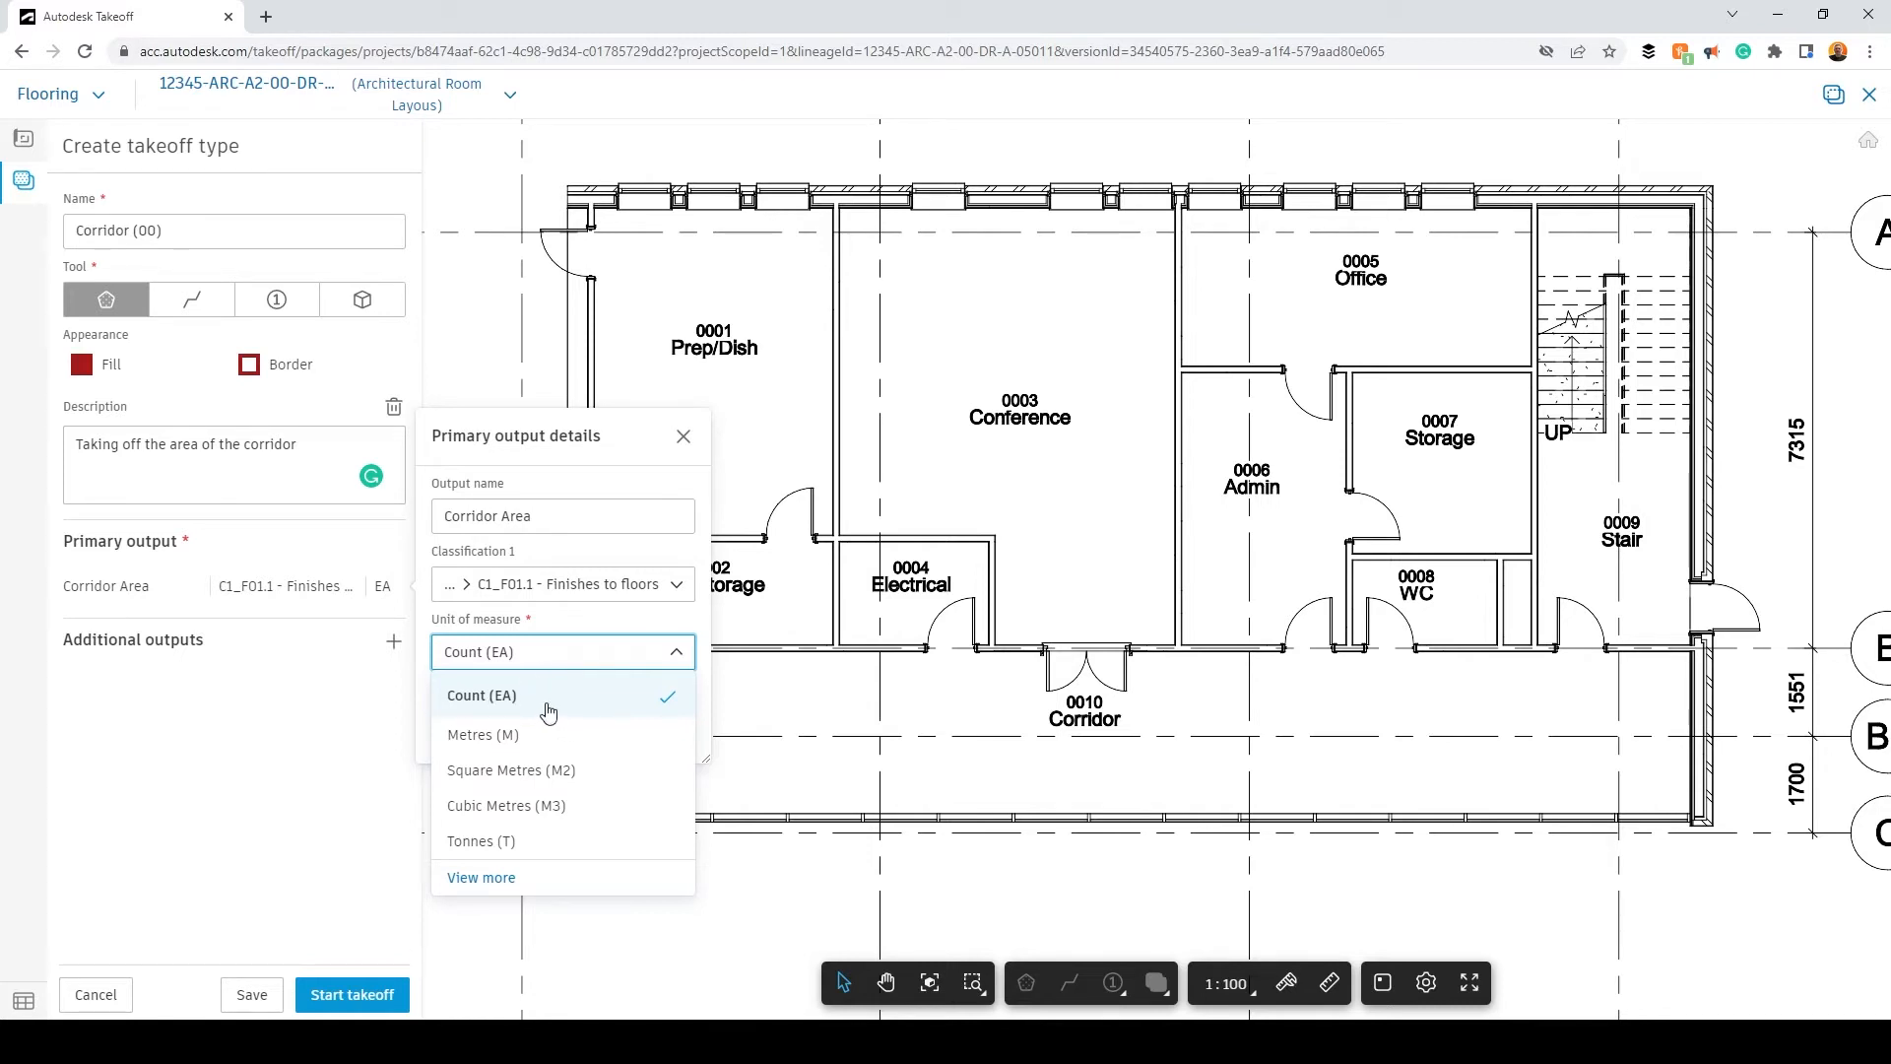
left_click(483, 877)
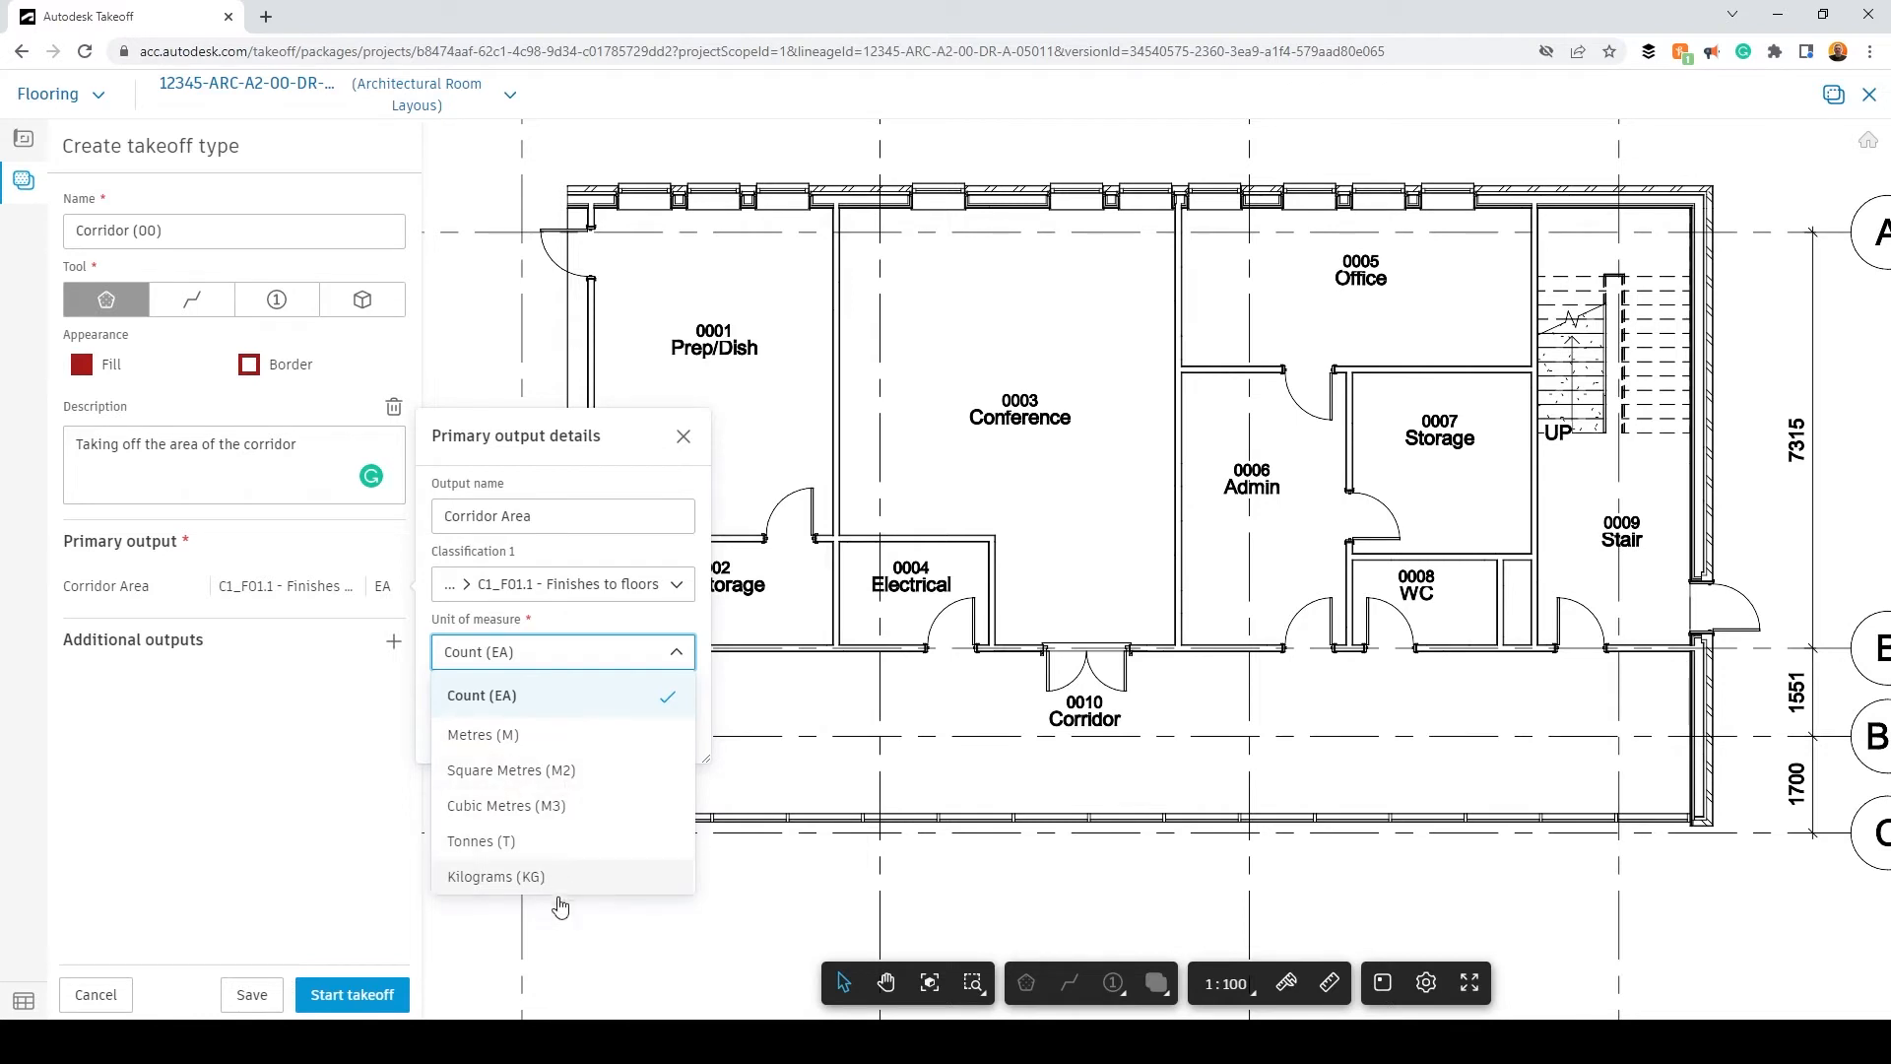
left_click(527, 776)
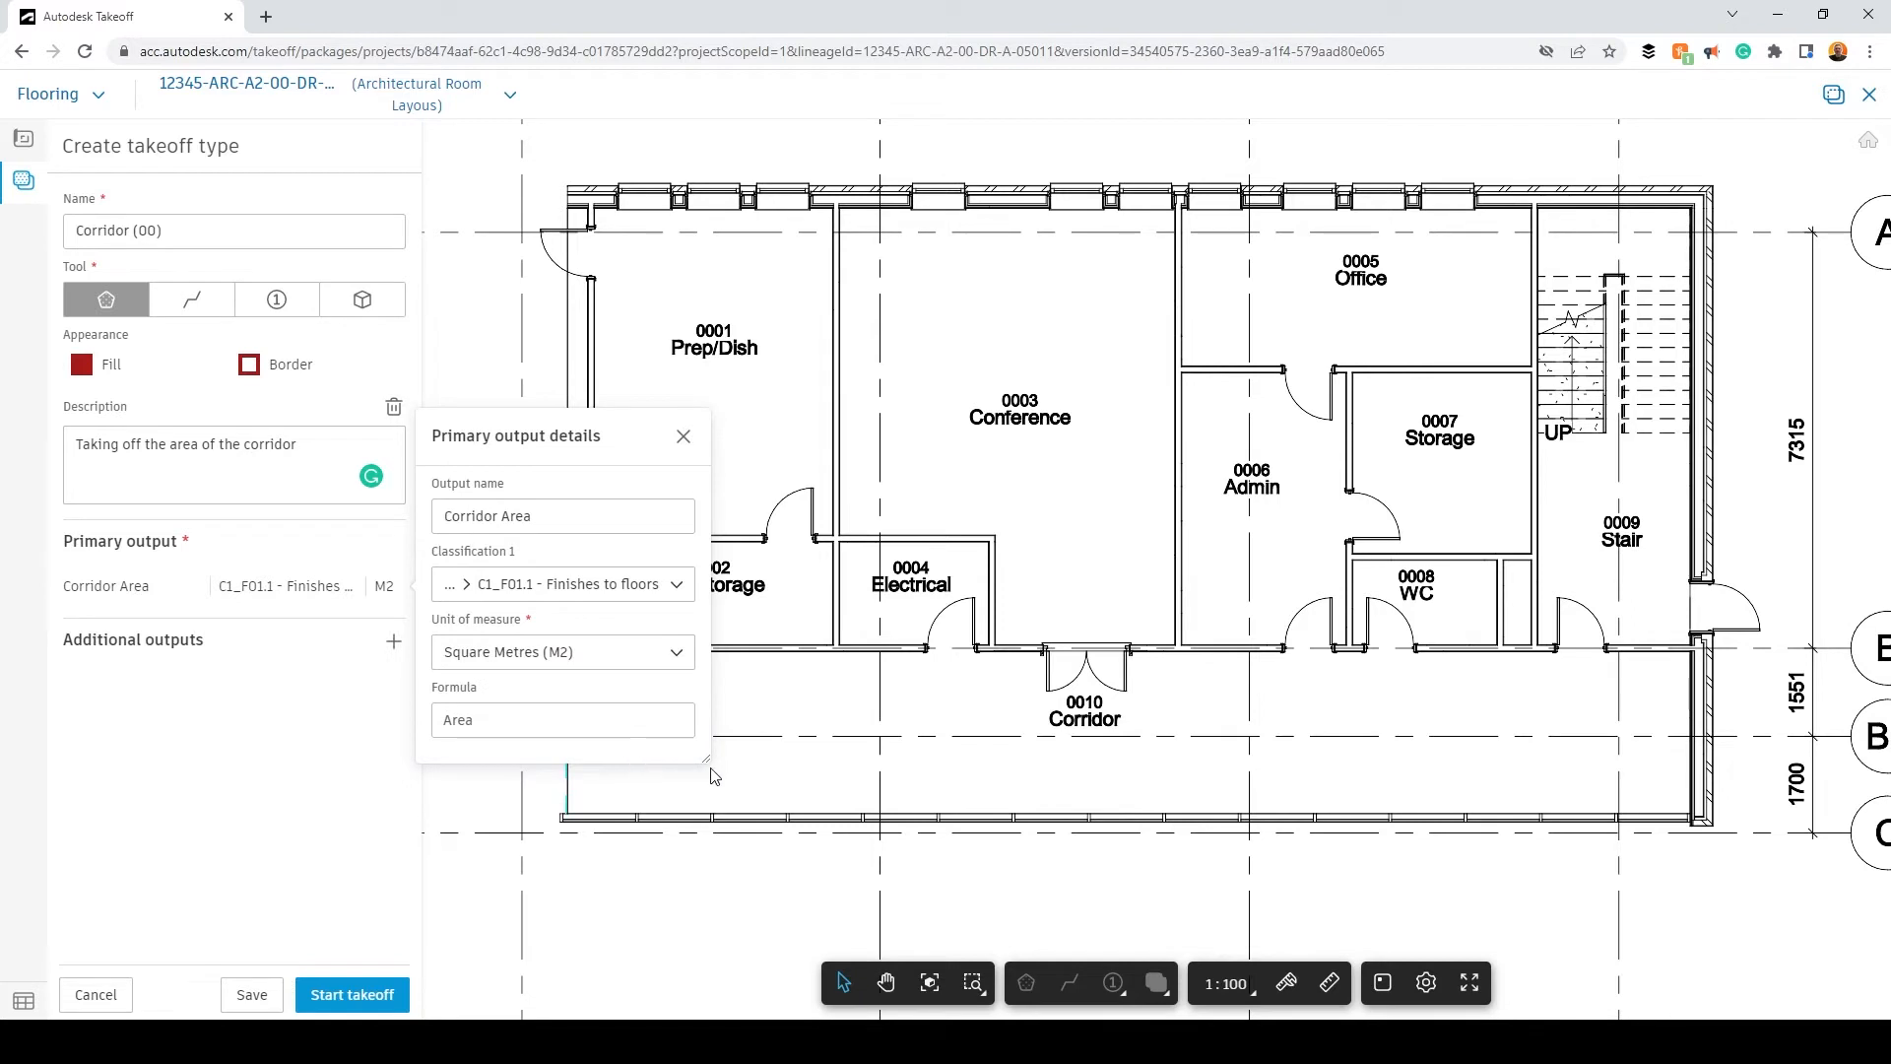
left_click(684, 436)
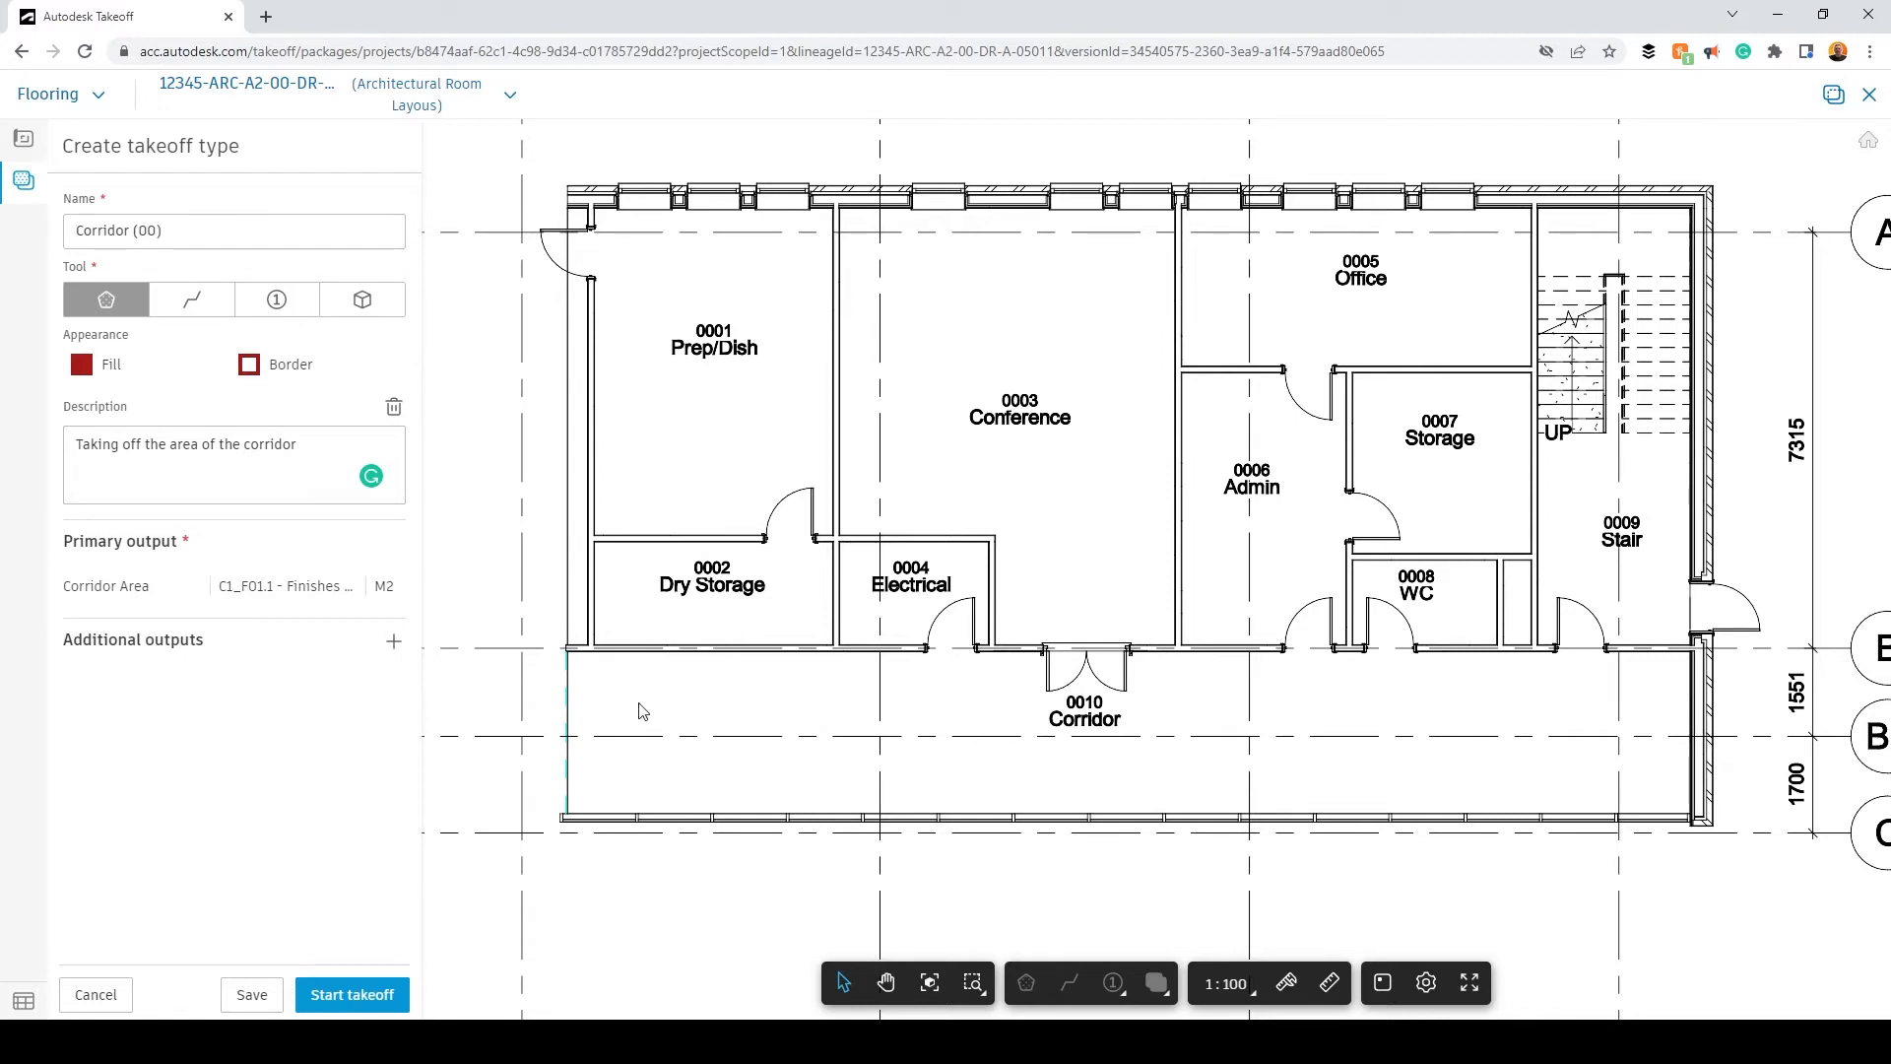
Step: Start the takeoff and trace the four corners of corridor 0010 as an area polygon, then finish the shape
left_click(354, 994)
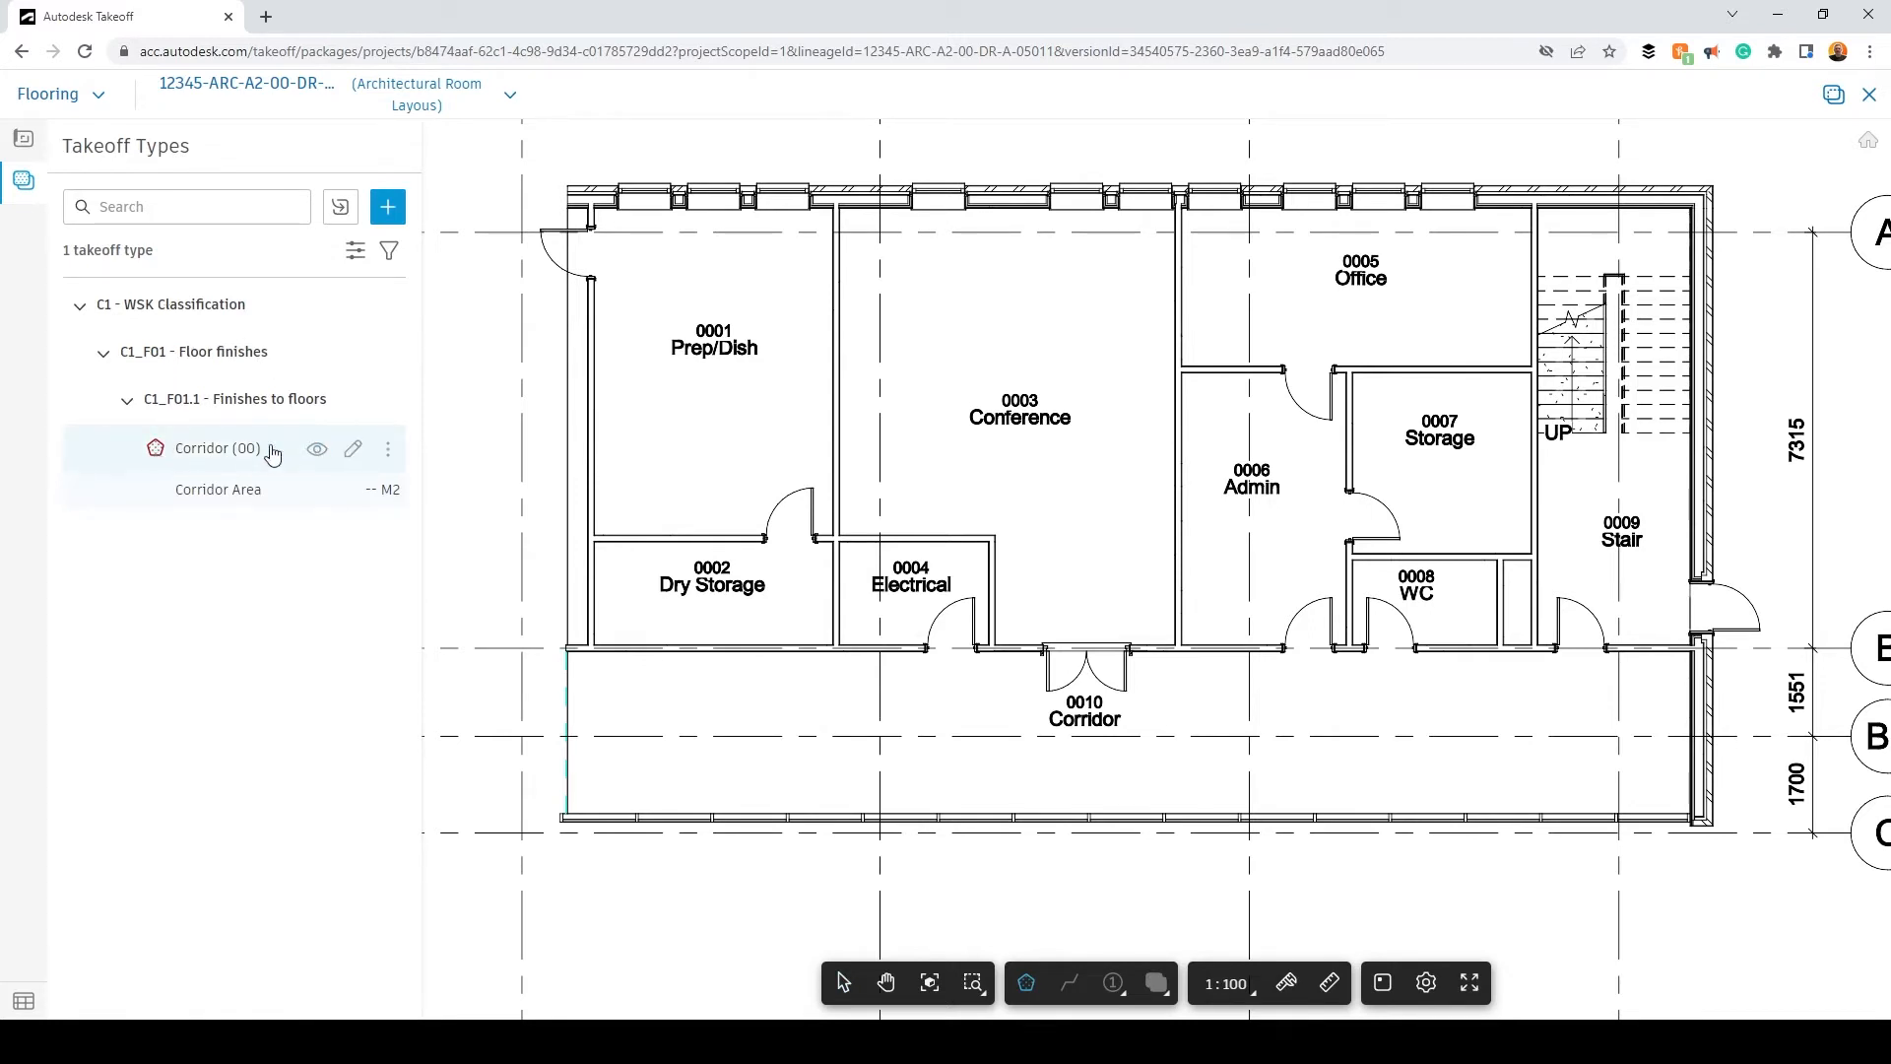
left_click(1026, 985)
scroll(567, 650, "up", 3)
left_click(564, 643)
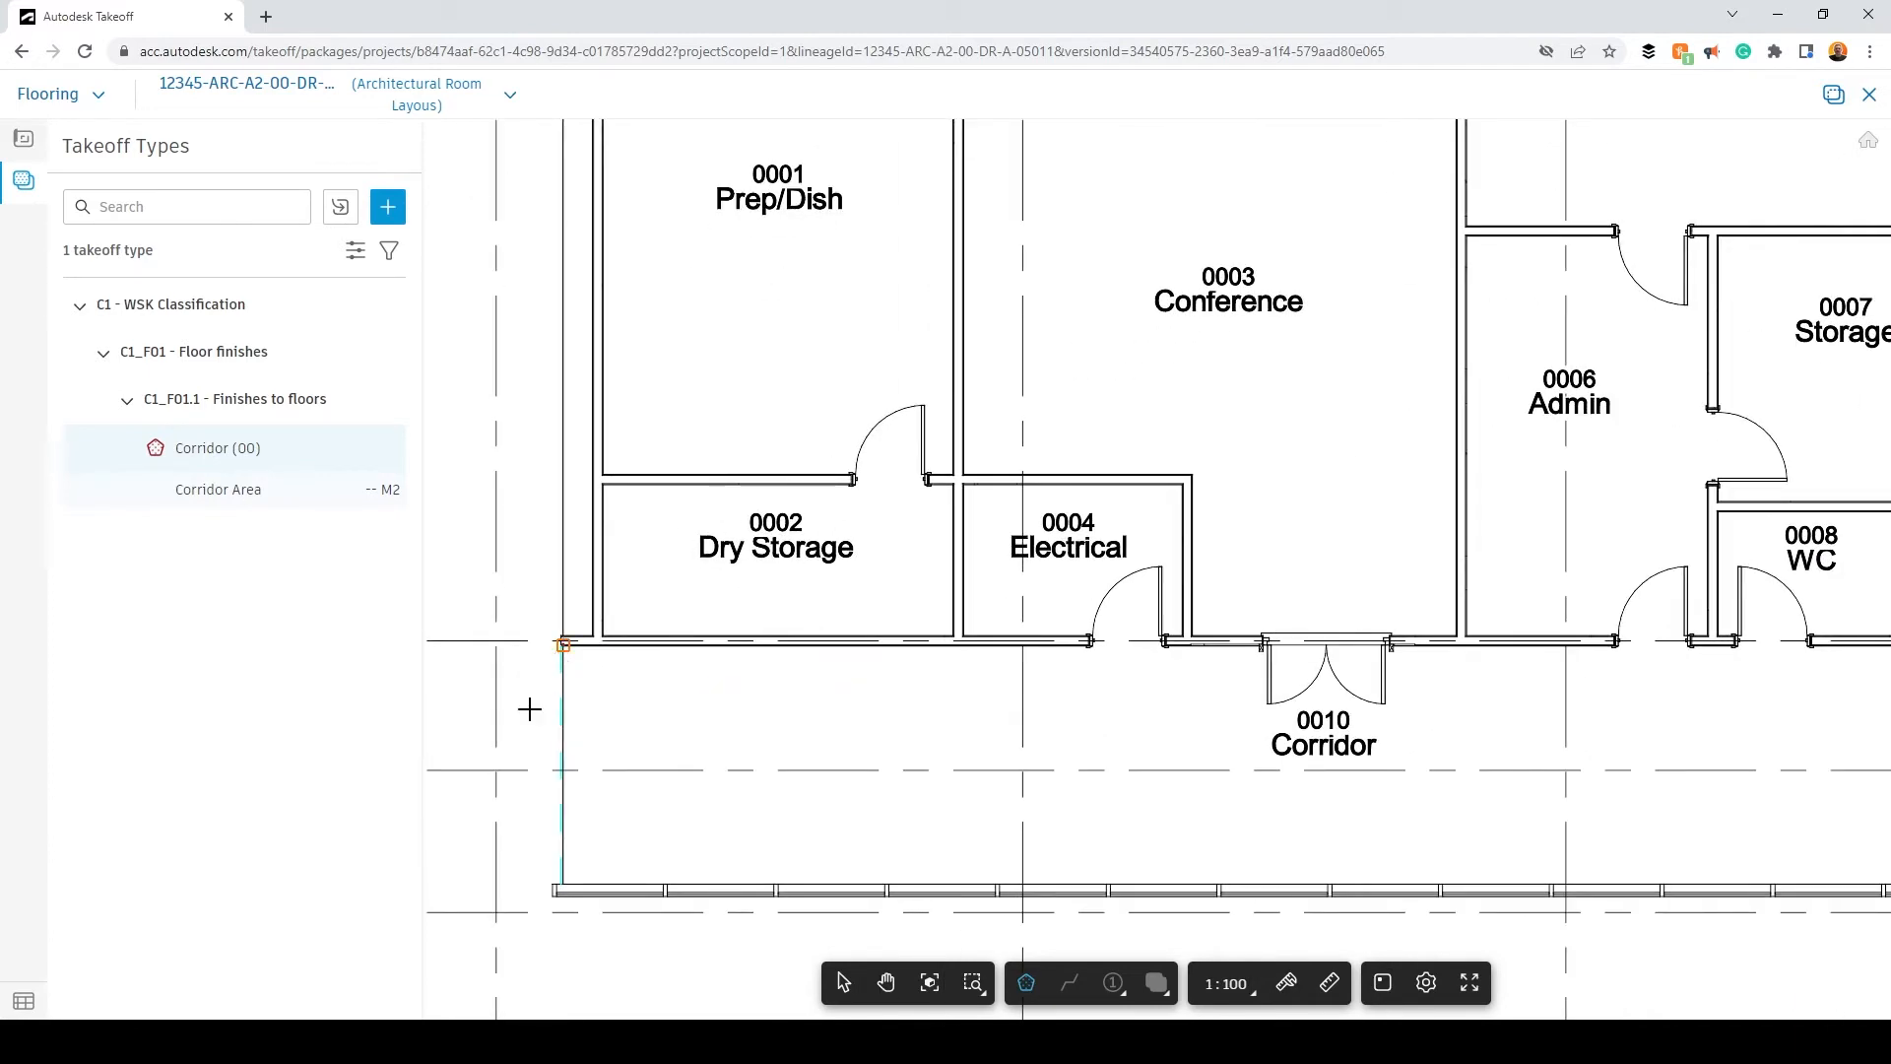
scroll(513, 748, "down", 5)
middle_click_drag(1834, 724, 1243, 724)
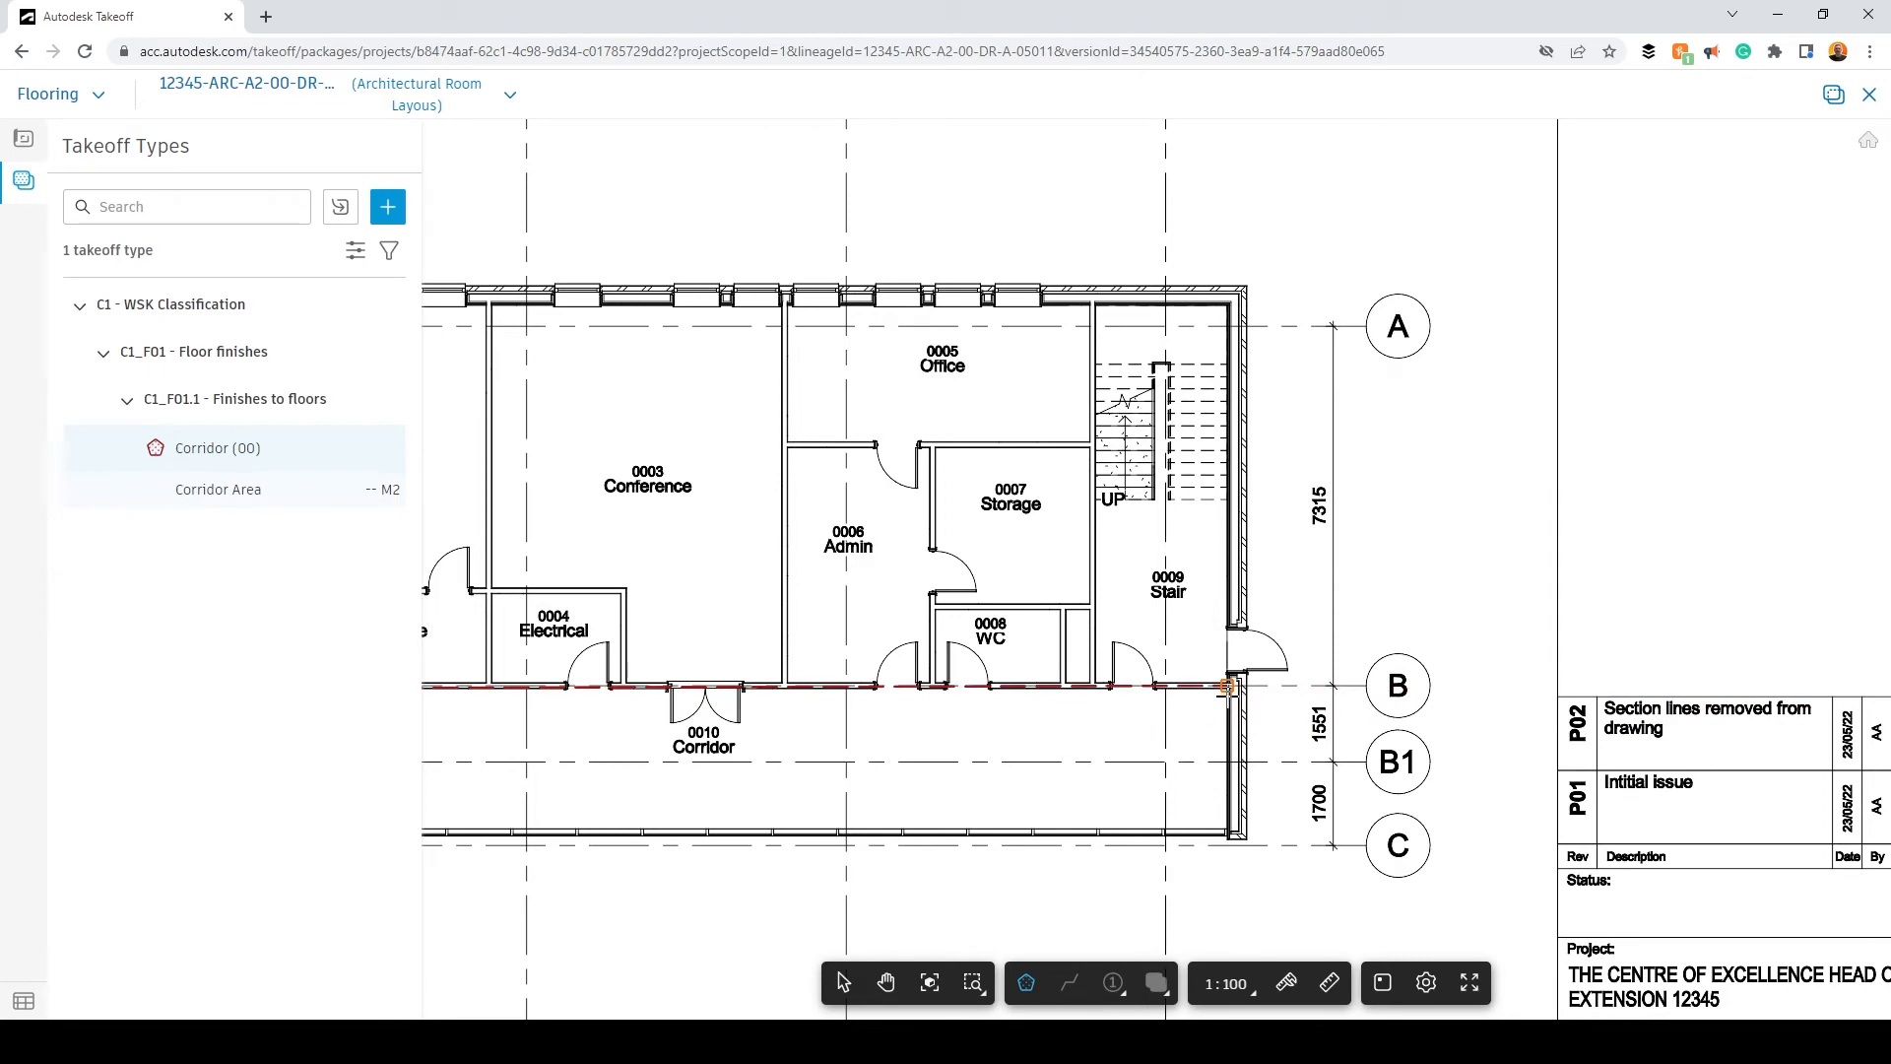
scroll(1227, 687, "up", 3)
left_click(1227, 687)
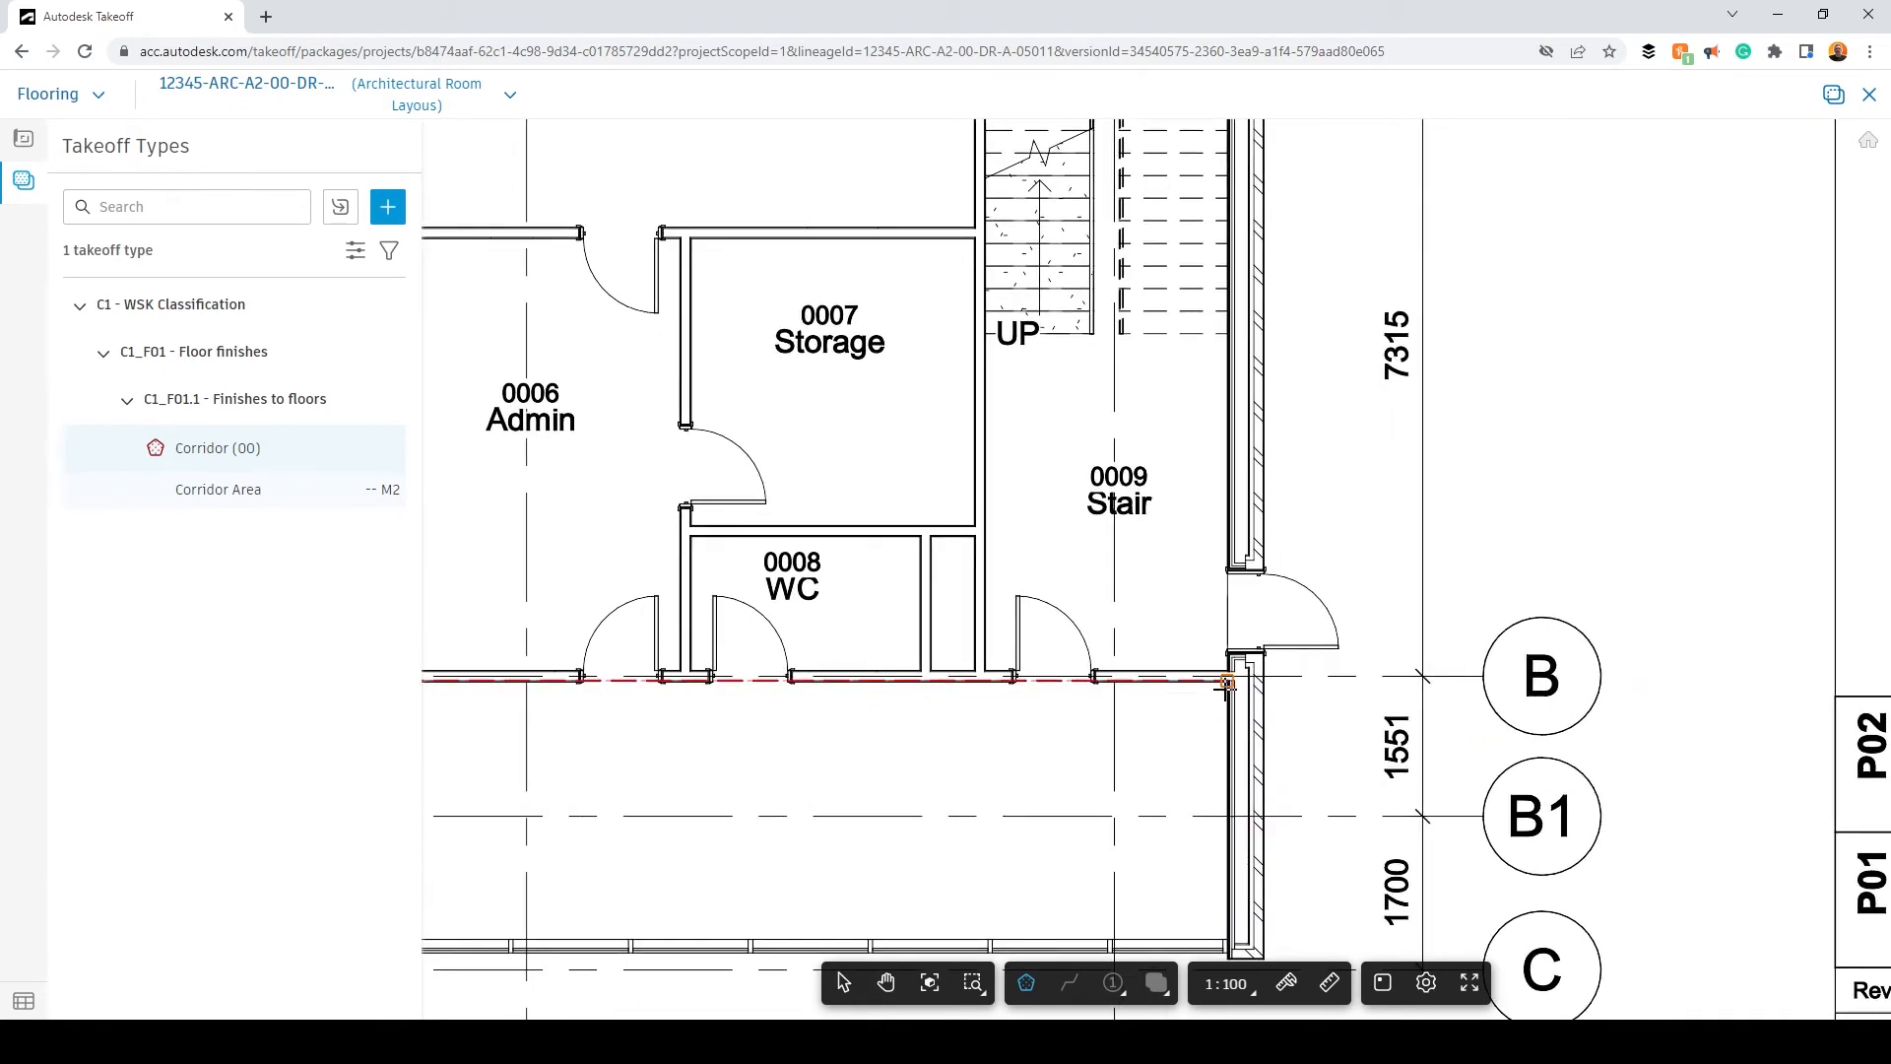
left_click(1227, 936)
scroll(1500, 765, "down", 3)
middle_click_drag(601, 825, 1107, 747)
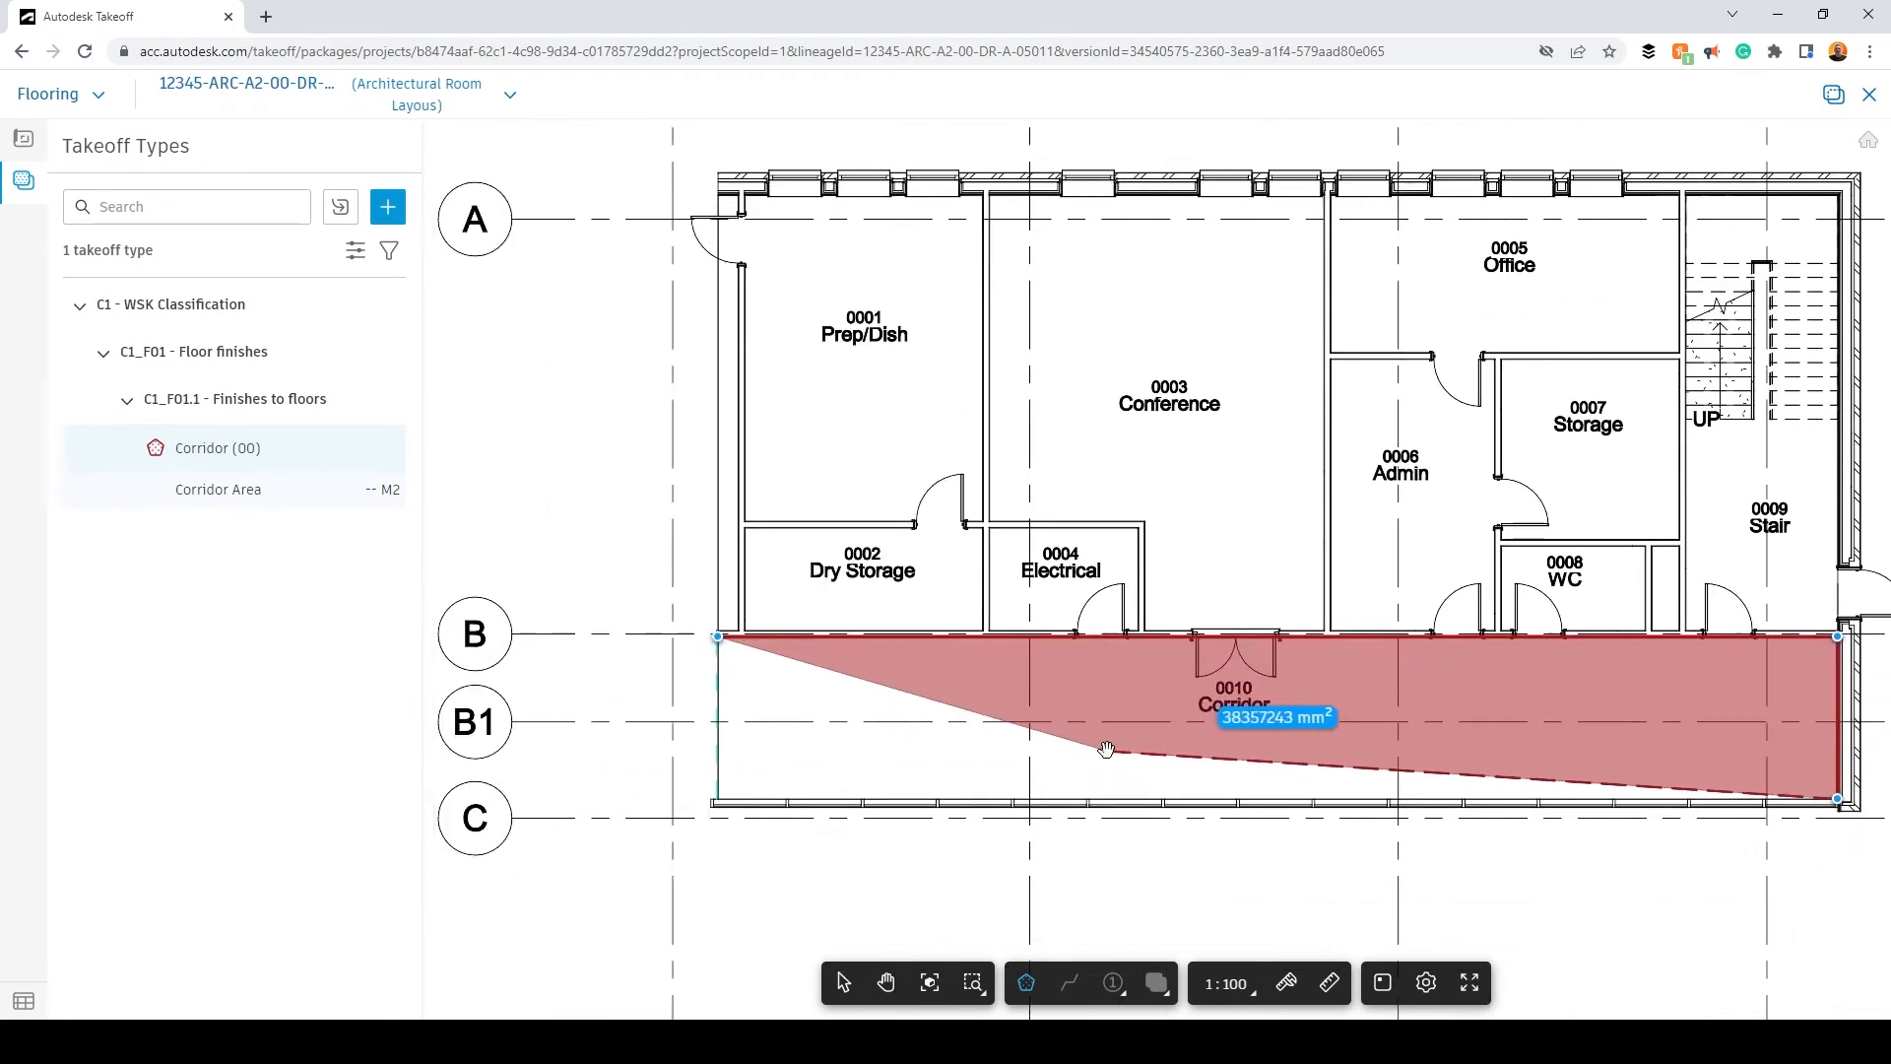
left_click(718, 798)
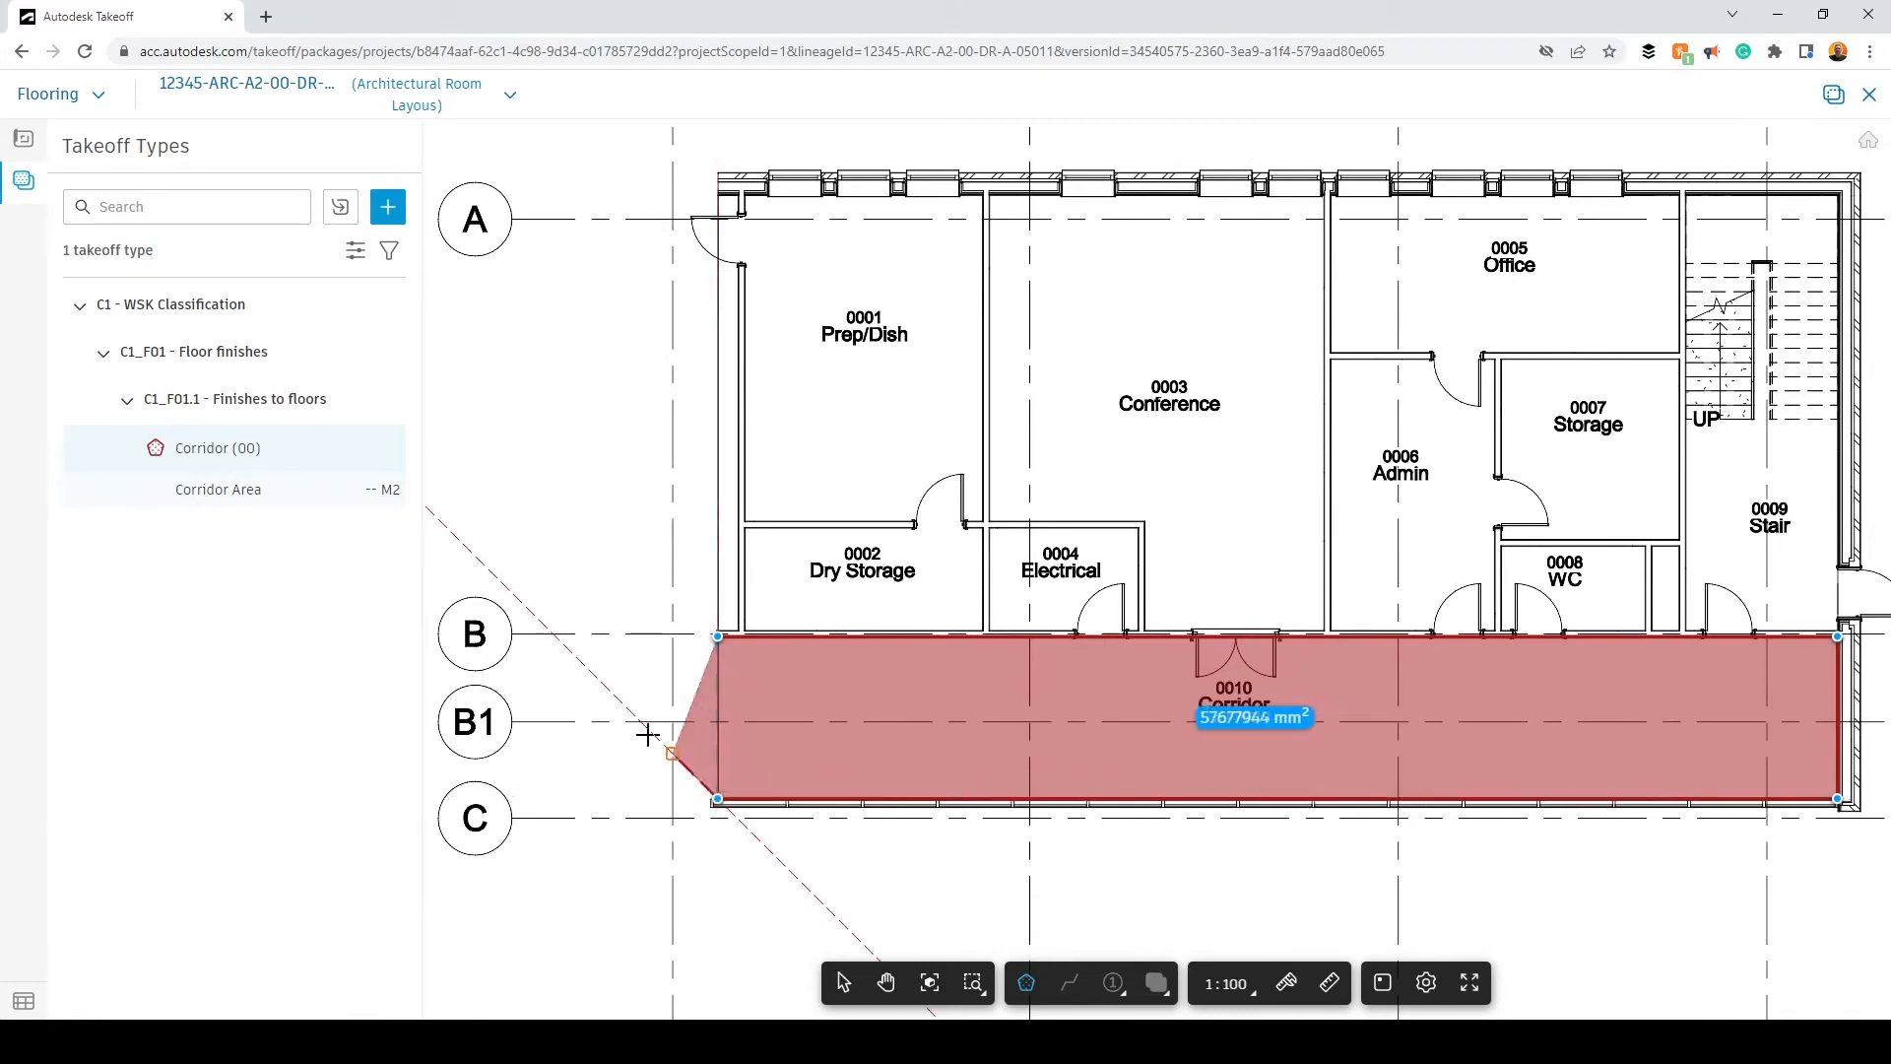
scroll(610, 722, "down", 1)
scroll(610, 722, "down", 1)
scroll(726, 705, "up", 2)
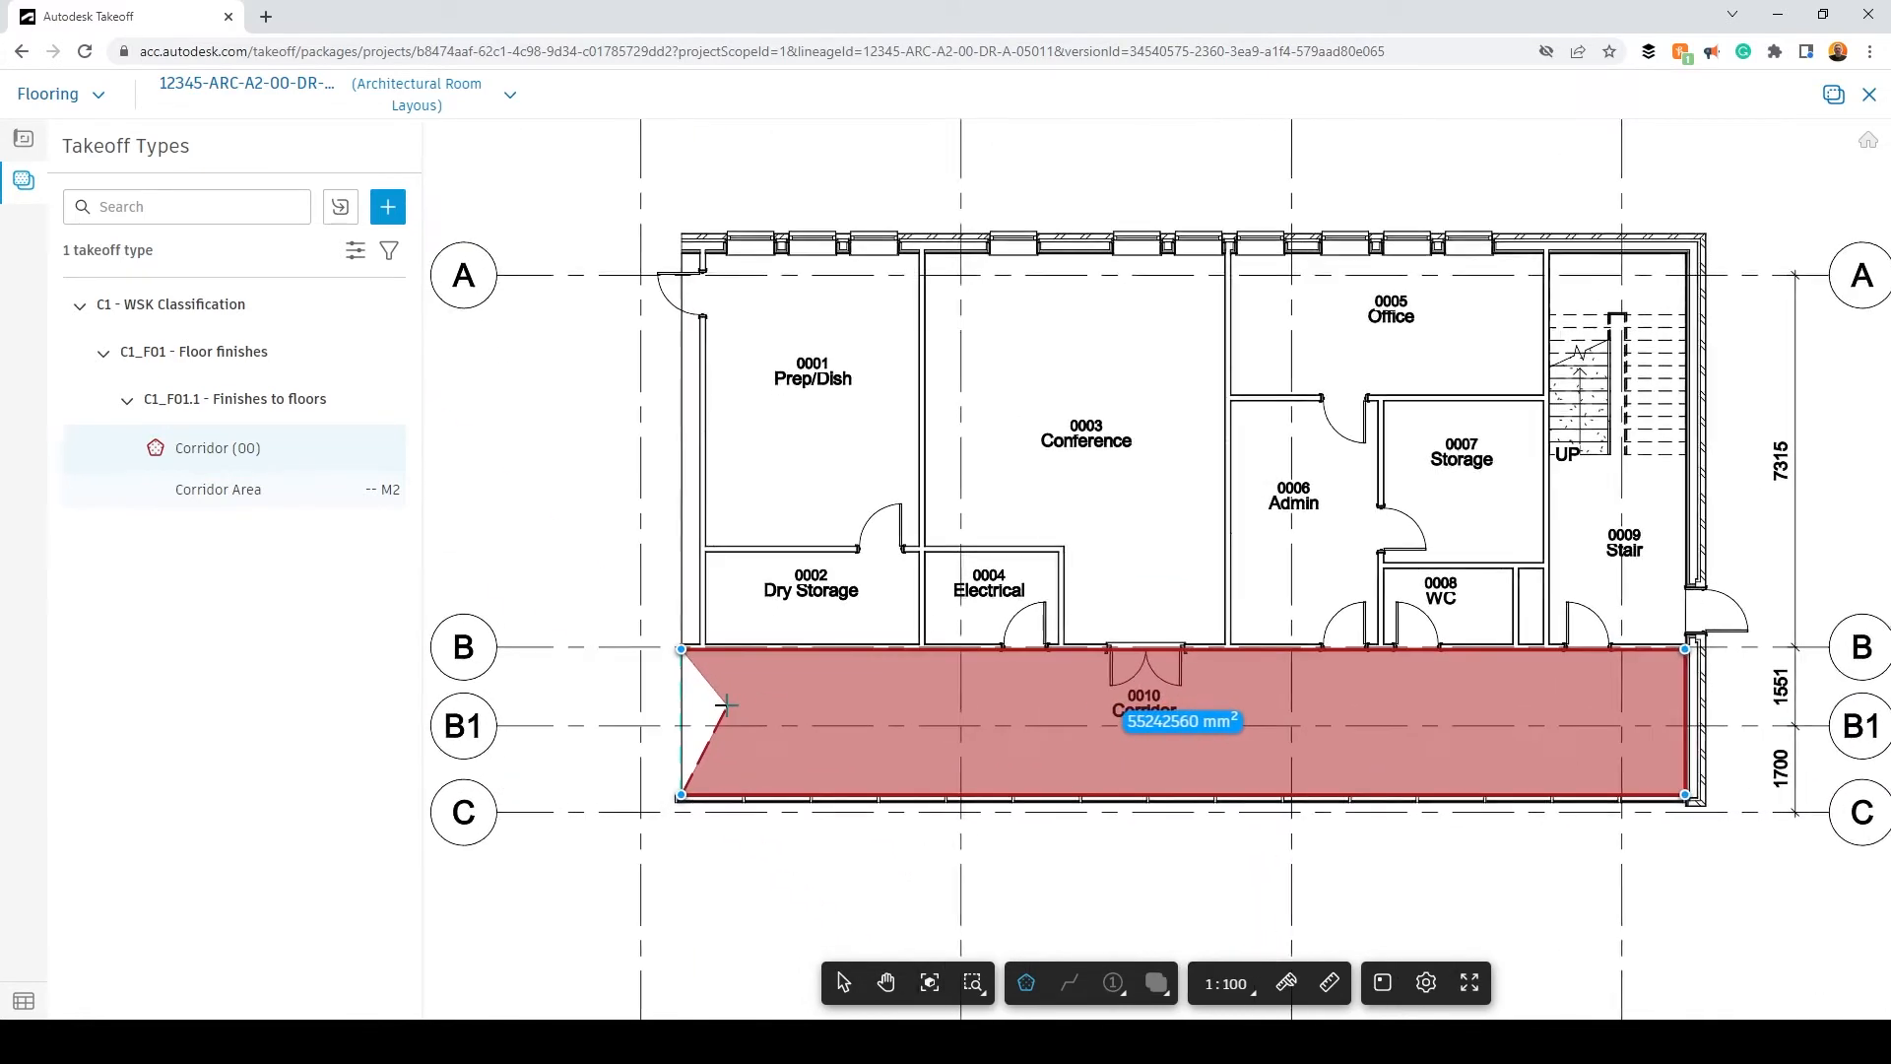
key("Return")
middle_click_drag(873, 743, 740, 777)
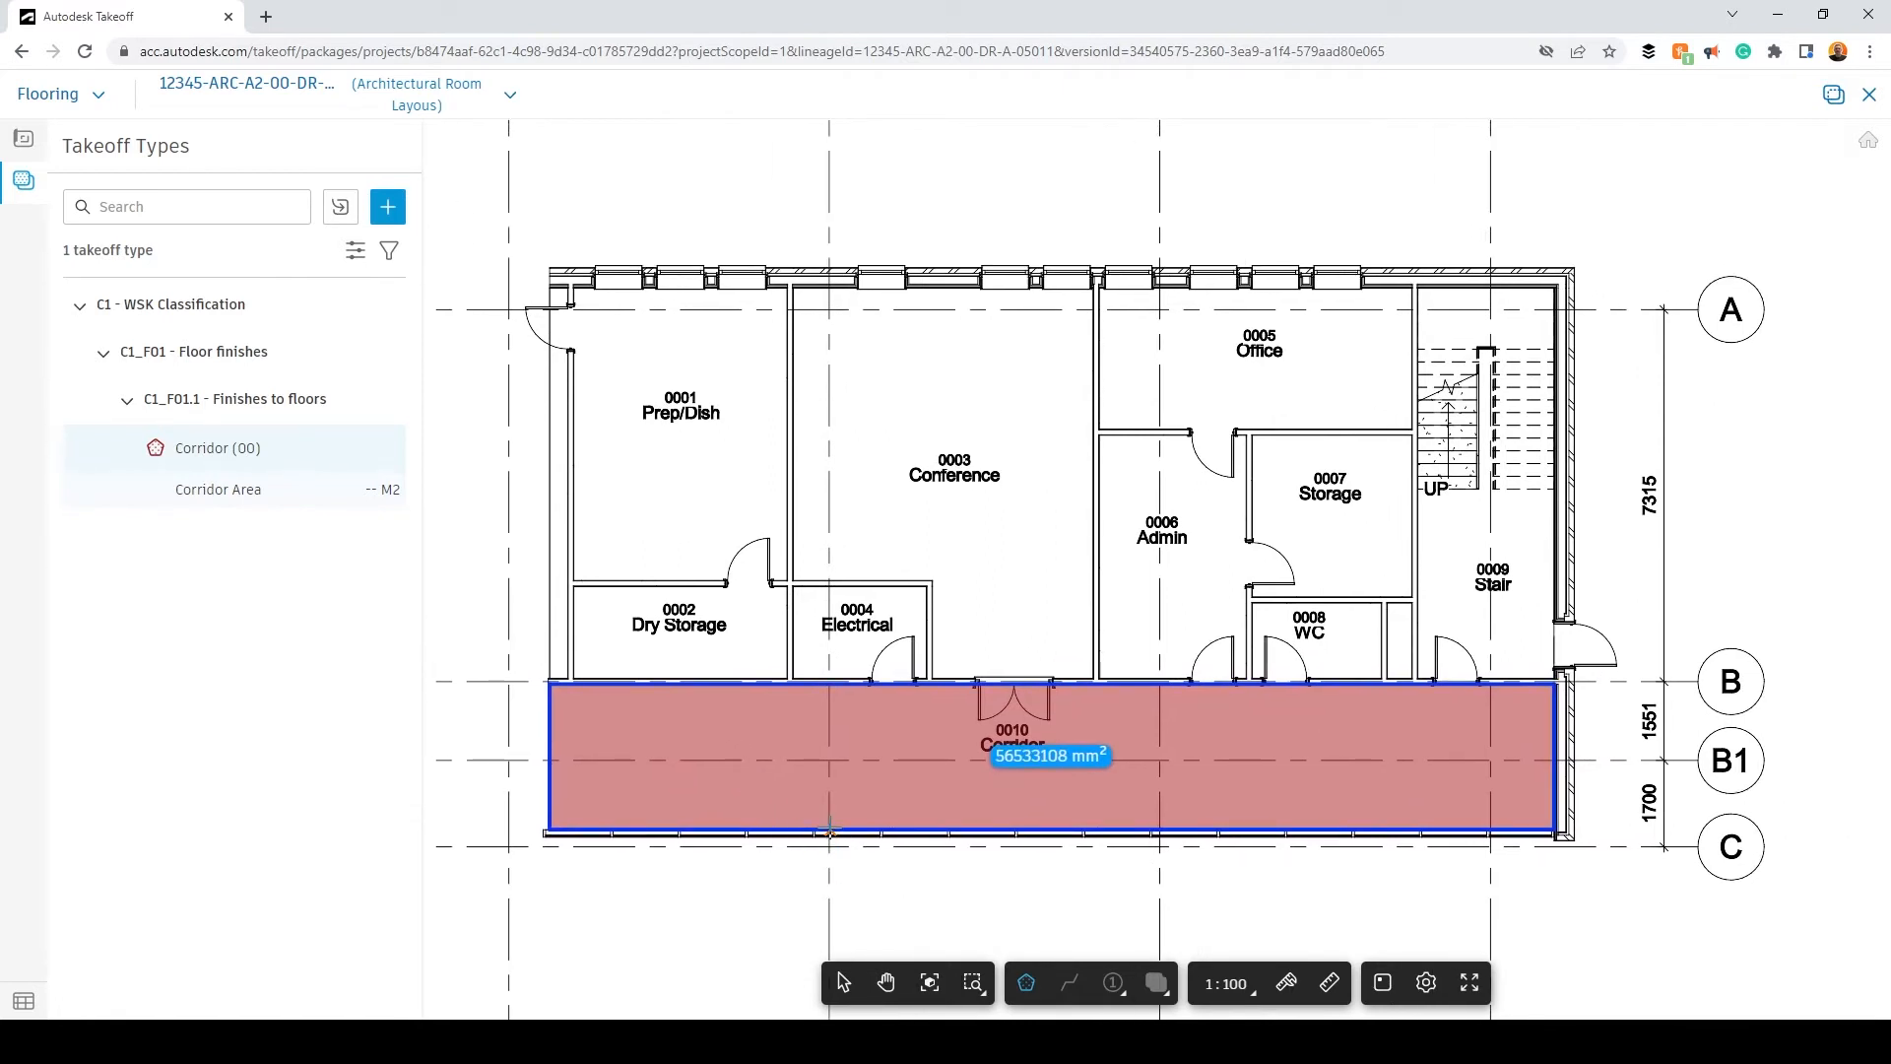
key("Escape")
Step: Select the corridor polygon and move its edge near grid line 3 inward to grid line 4
left_click(741, 821)
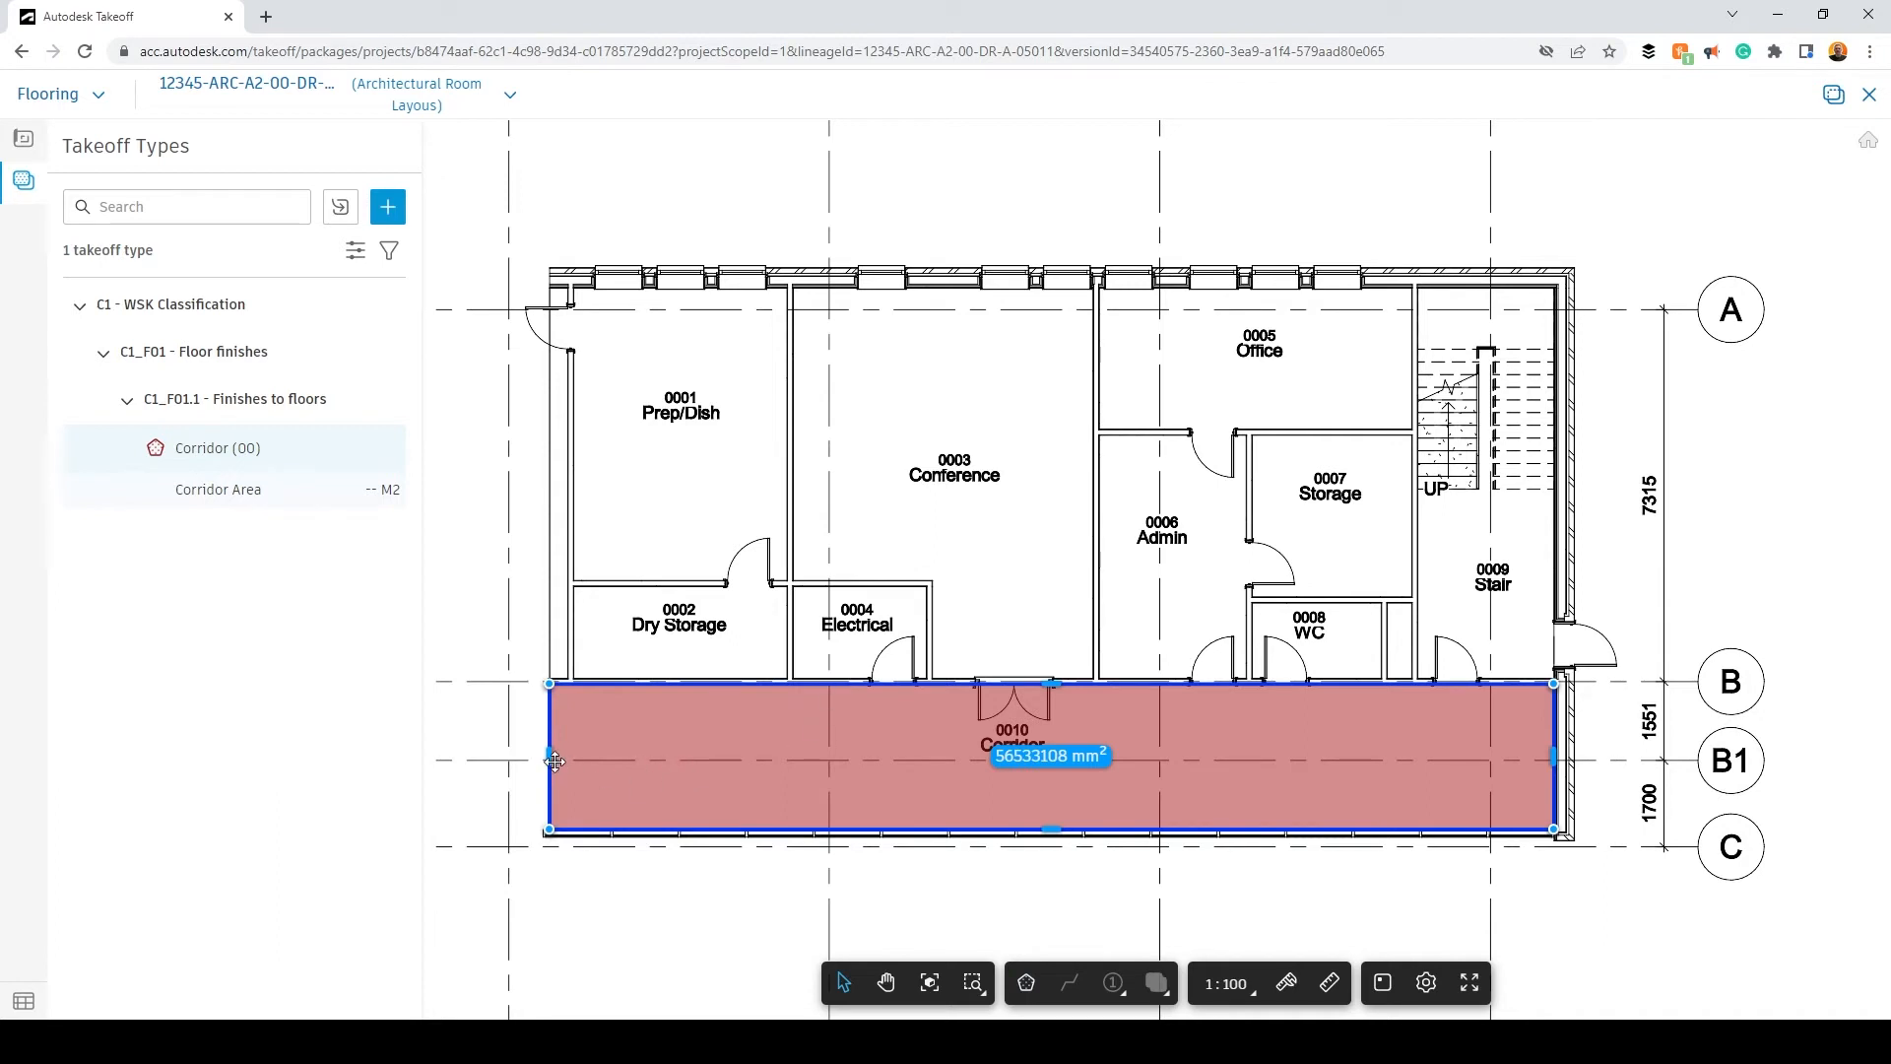
mouse_move(550, 760)
left_mouse_down()
mouse_move(846, 747)
mouse_move(545, 759)
left_mouse_up()
left_click_drag(548, 757, 827, 774)
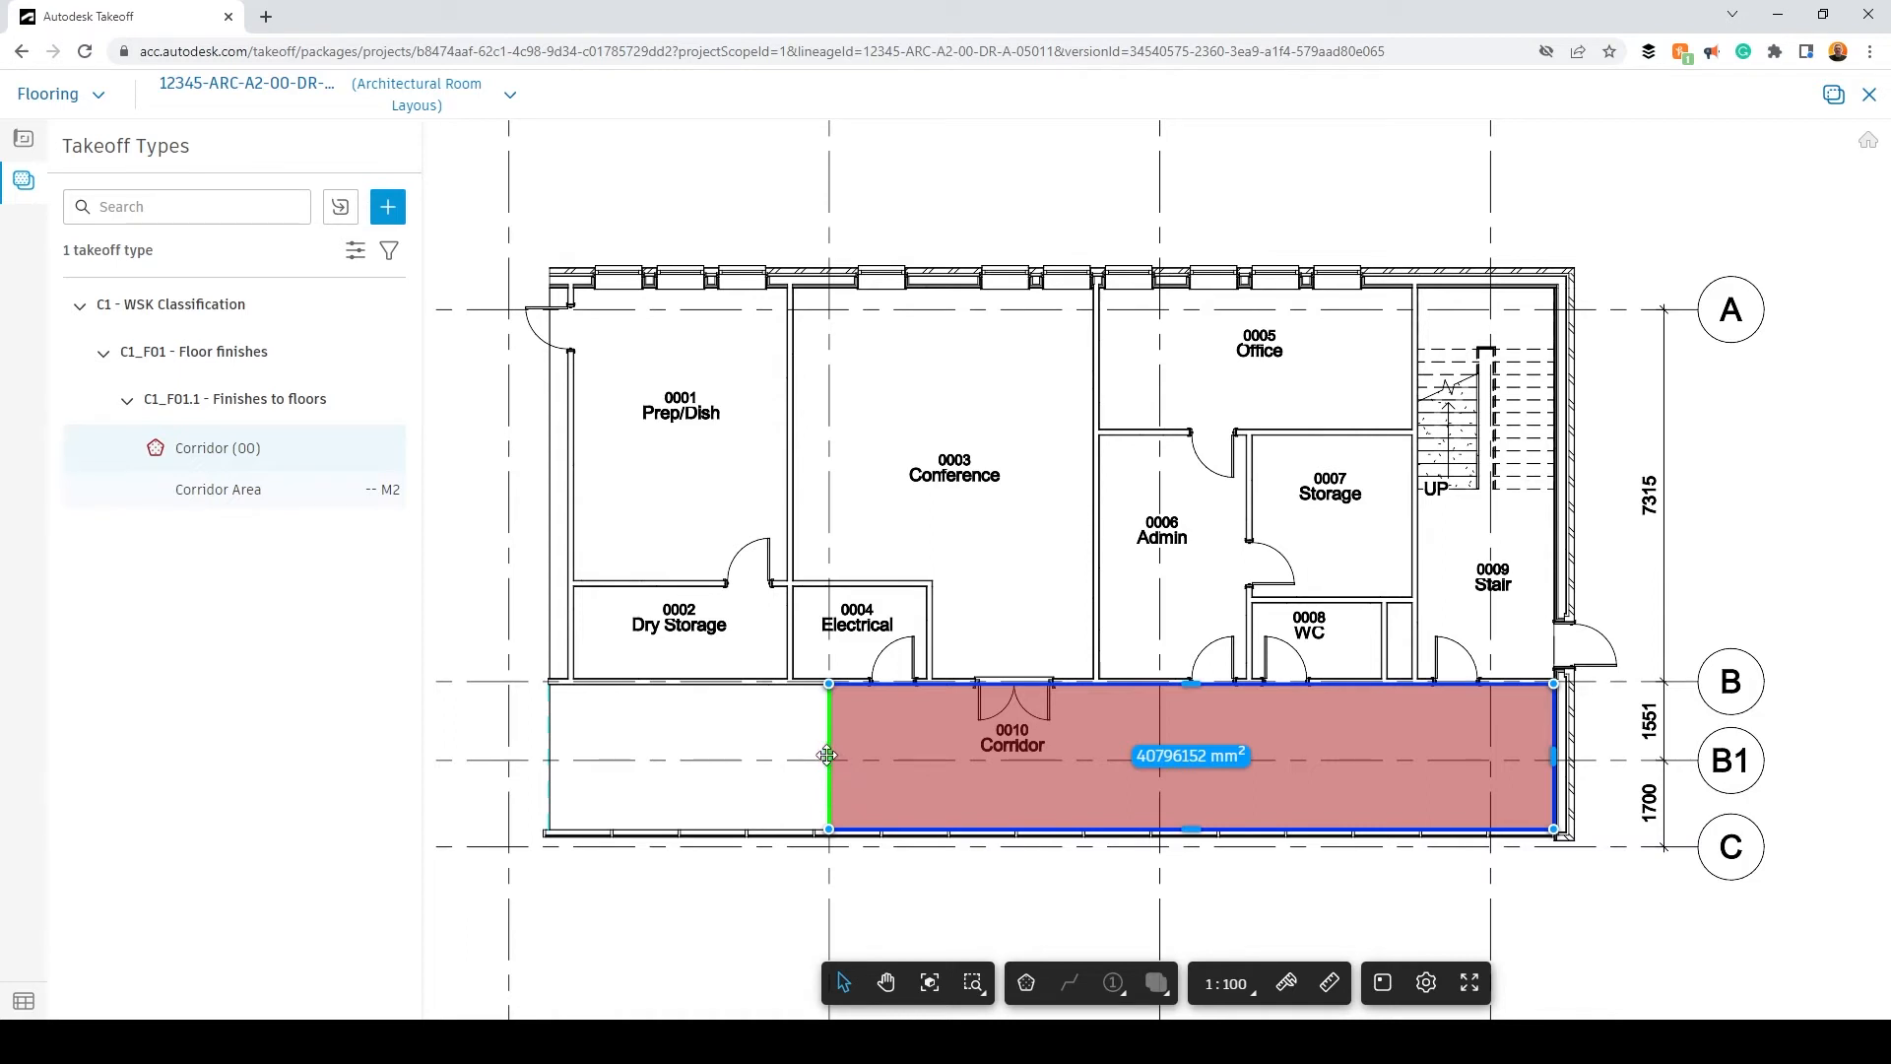
Step: Insert a vertex midway along the polygon edge on grid line 4 and pull it outward towards grid line 3
right_click(829, 755)
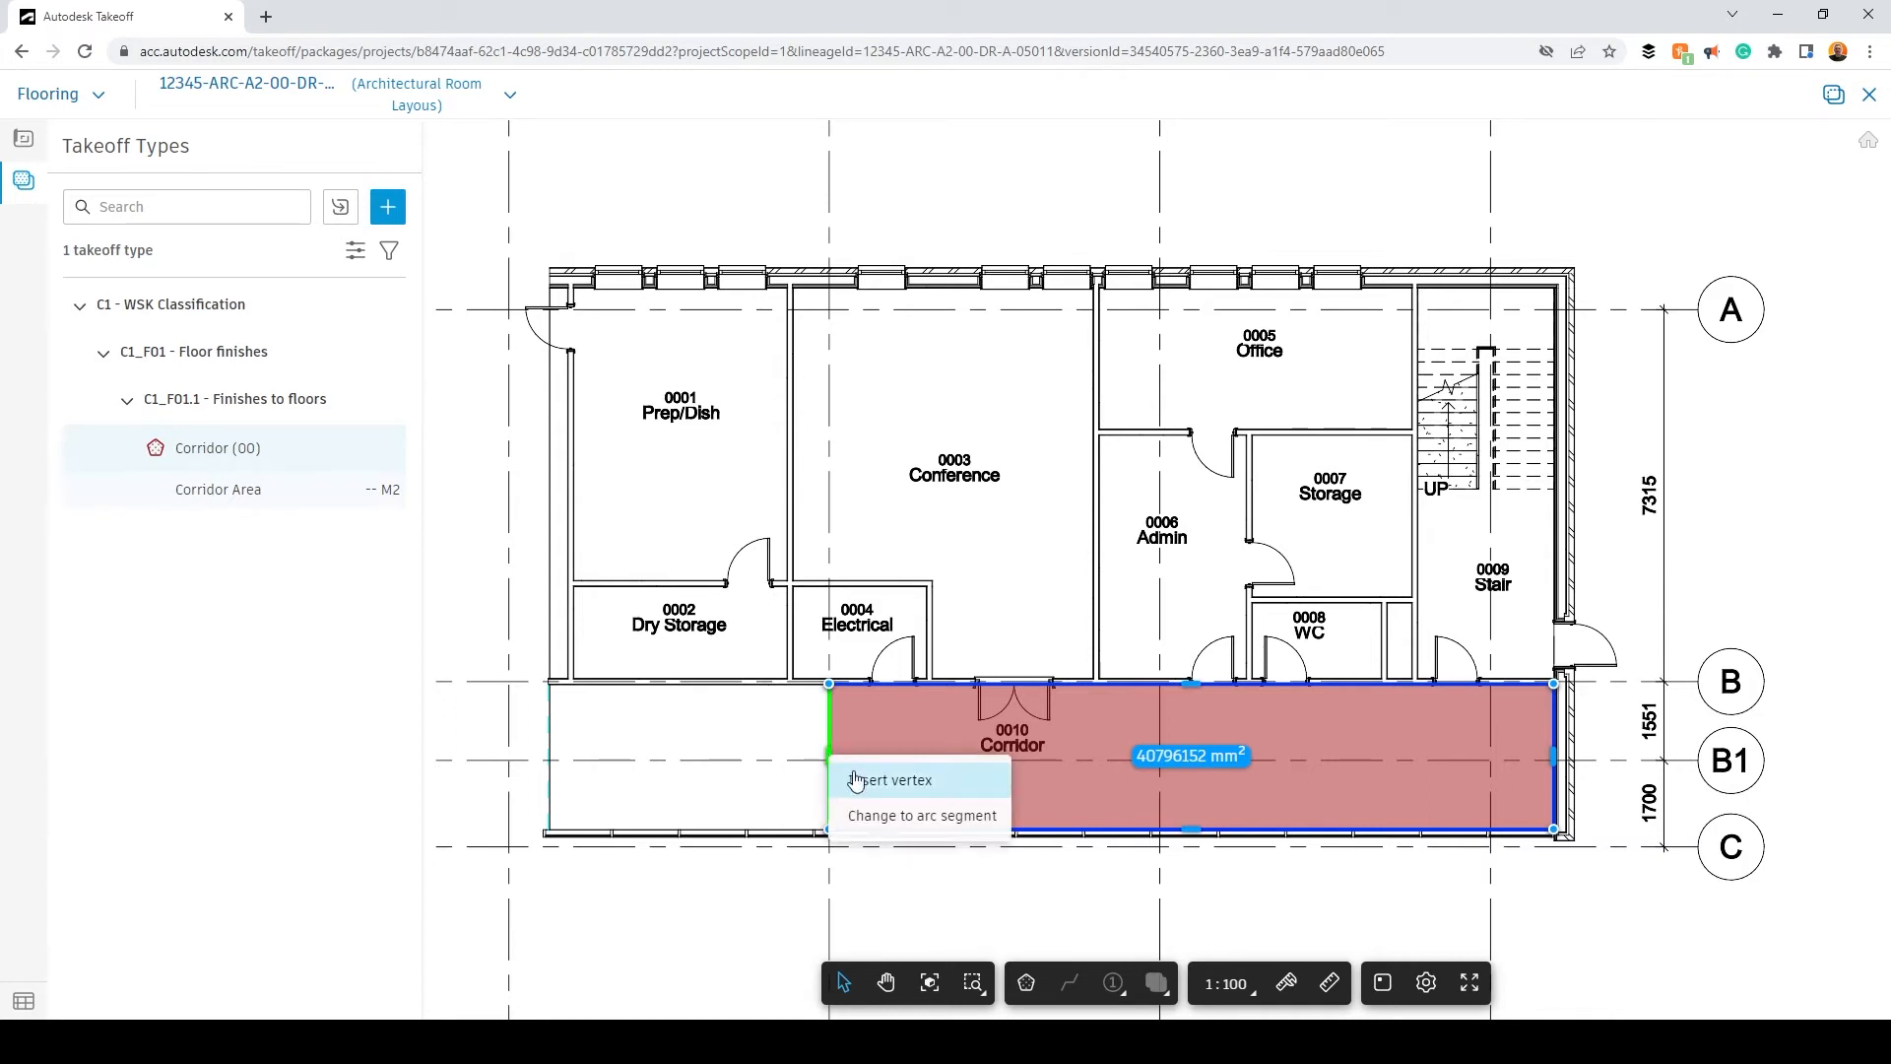
left_click(923, 780)
left_click_drag(829, 756, 620, 729)
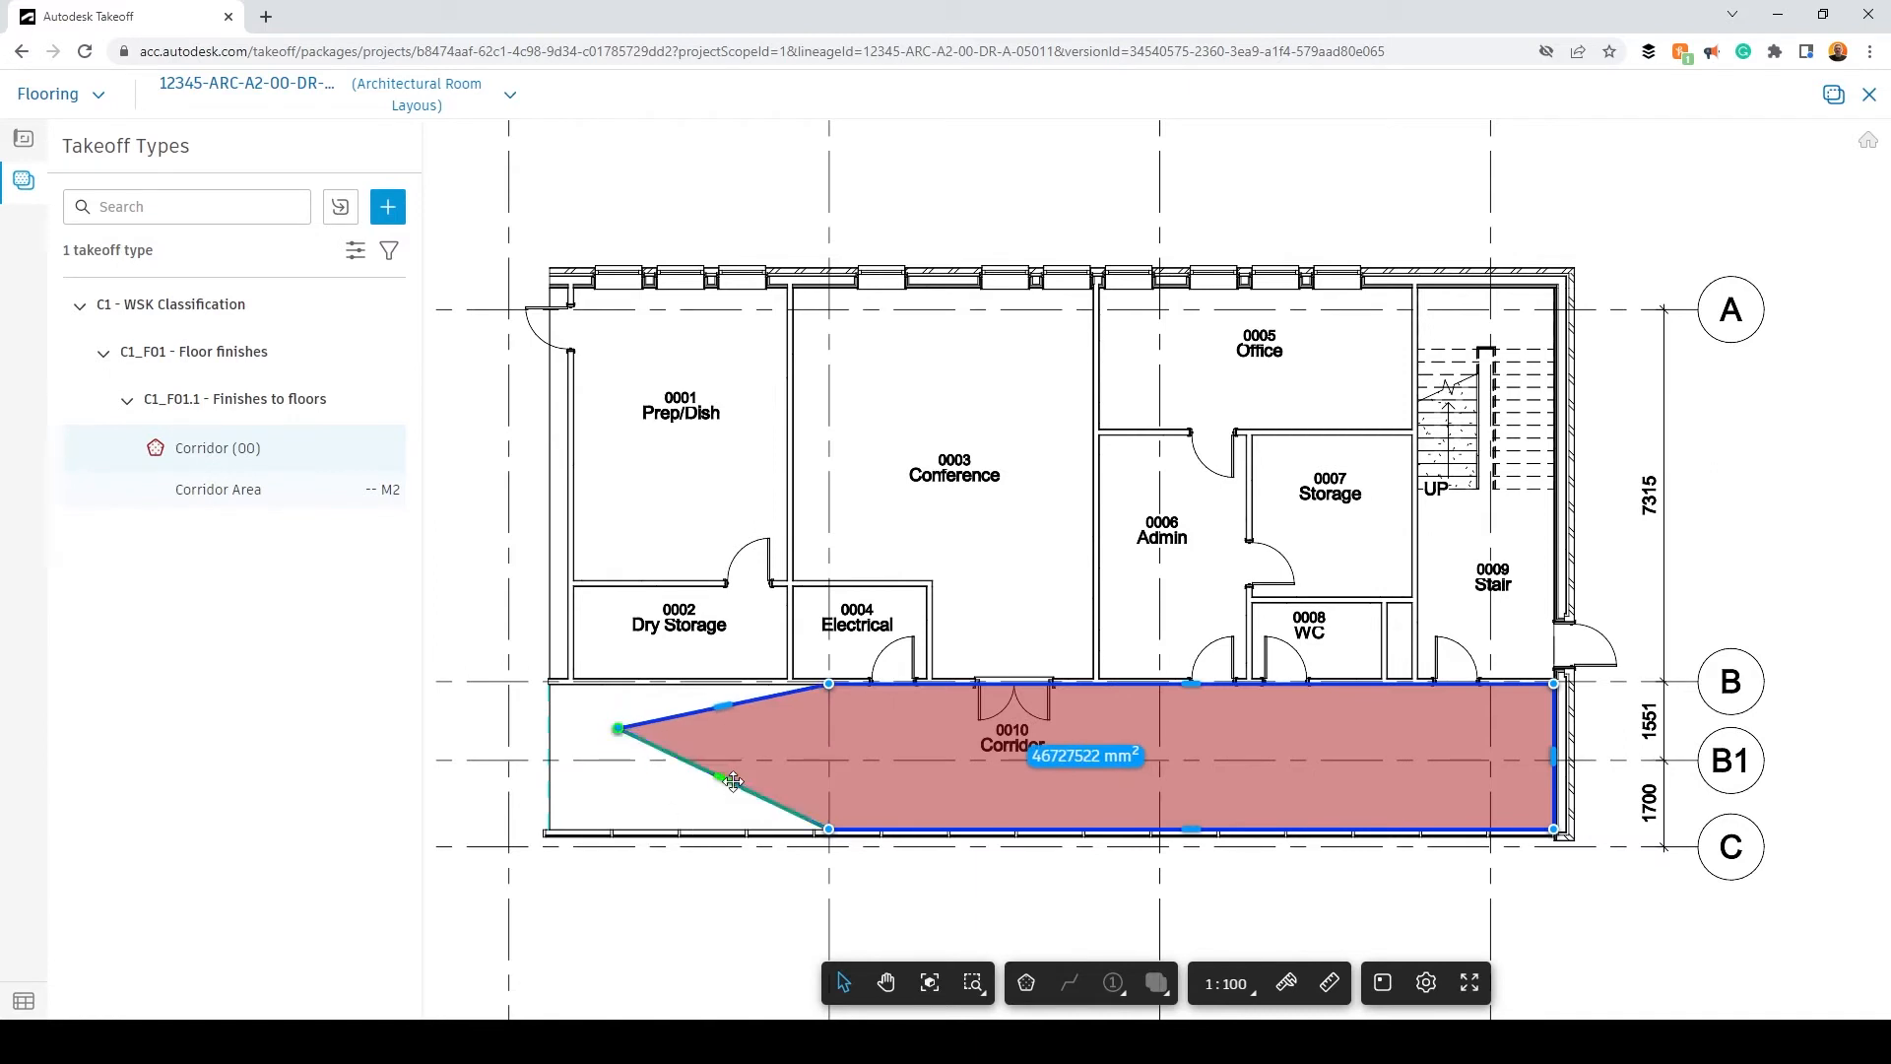
Step: Remove the added vertex from the corridor polygon and move its edge on grid line 4 back out to the corridor's end near grid line 3
right_click(619, 729)
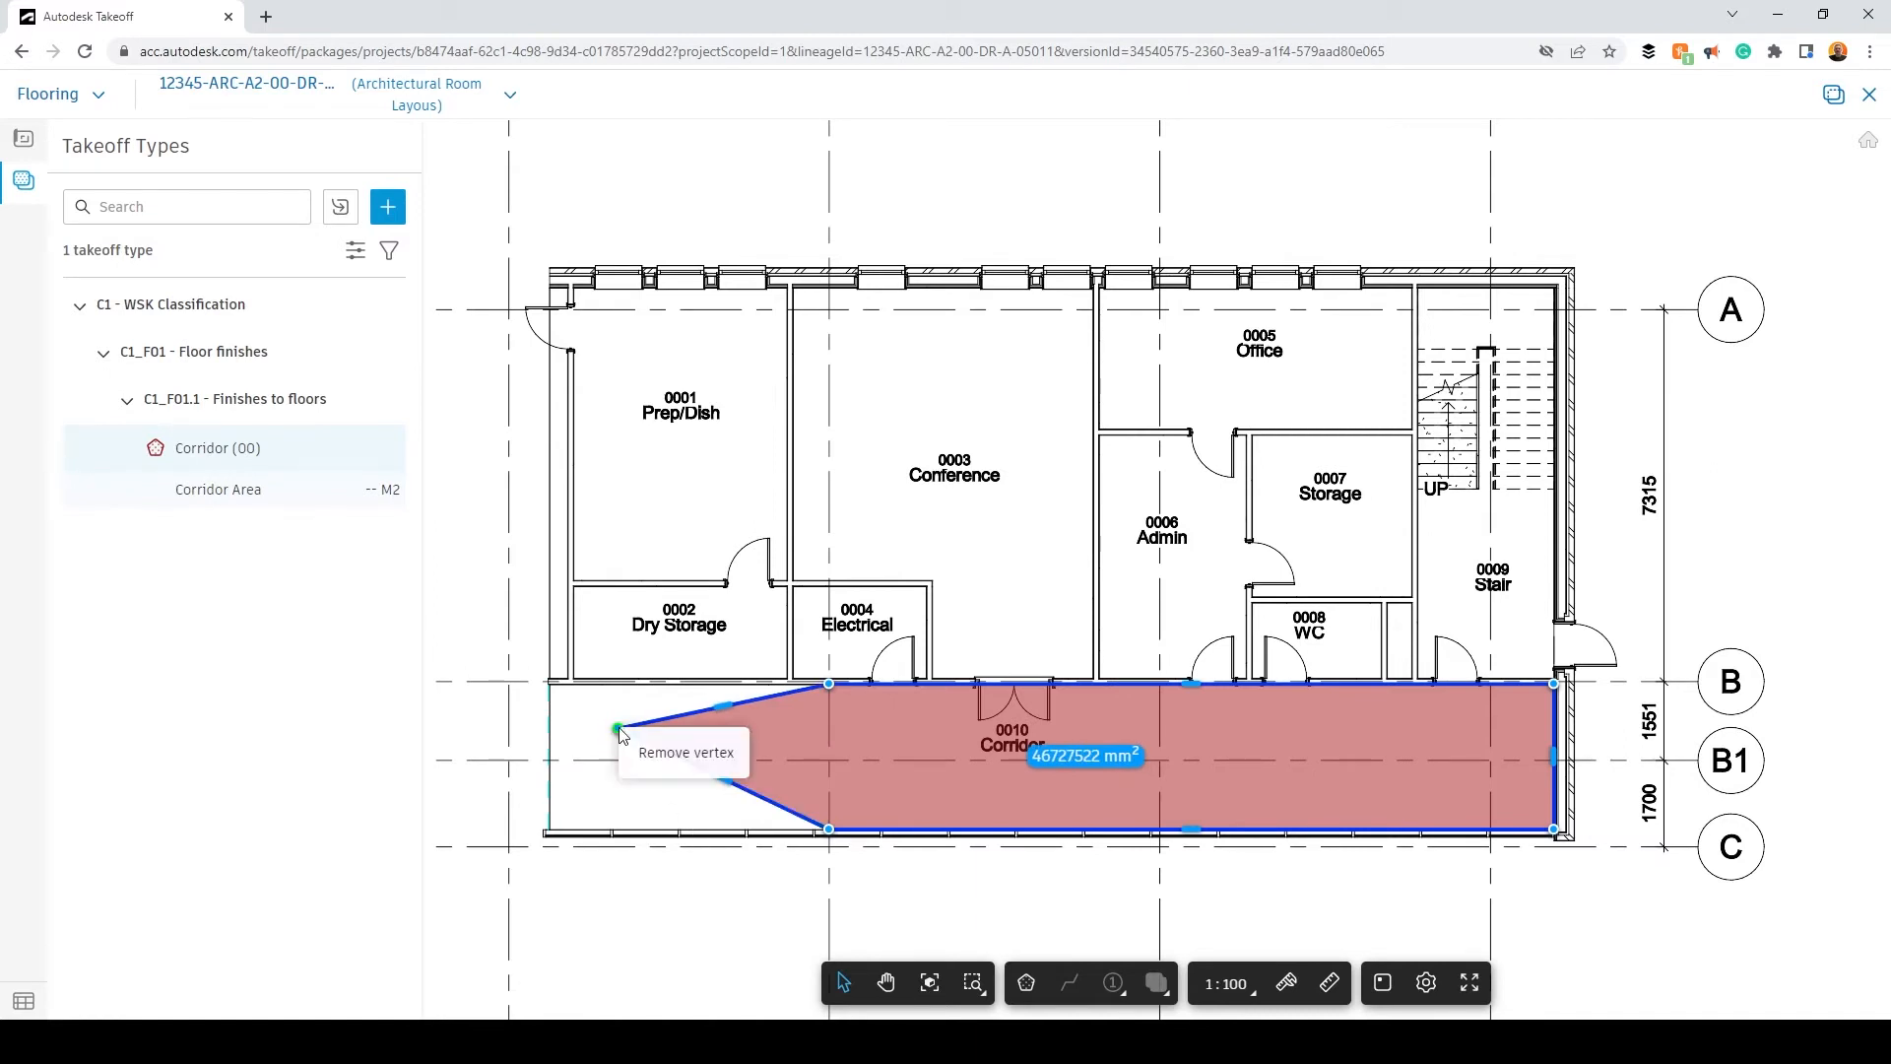
left_click(666, 753)
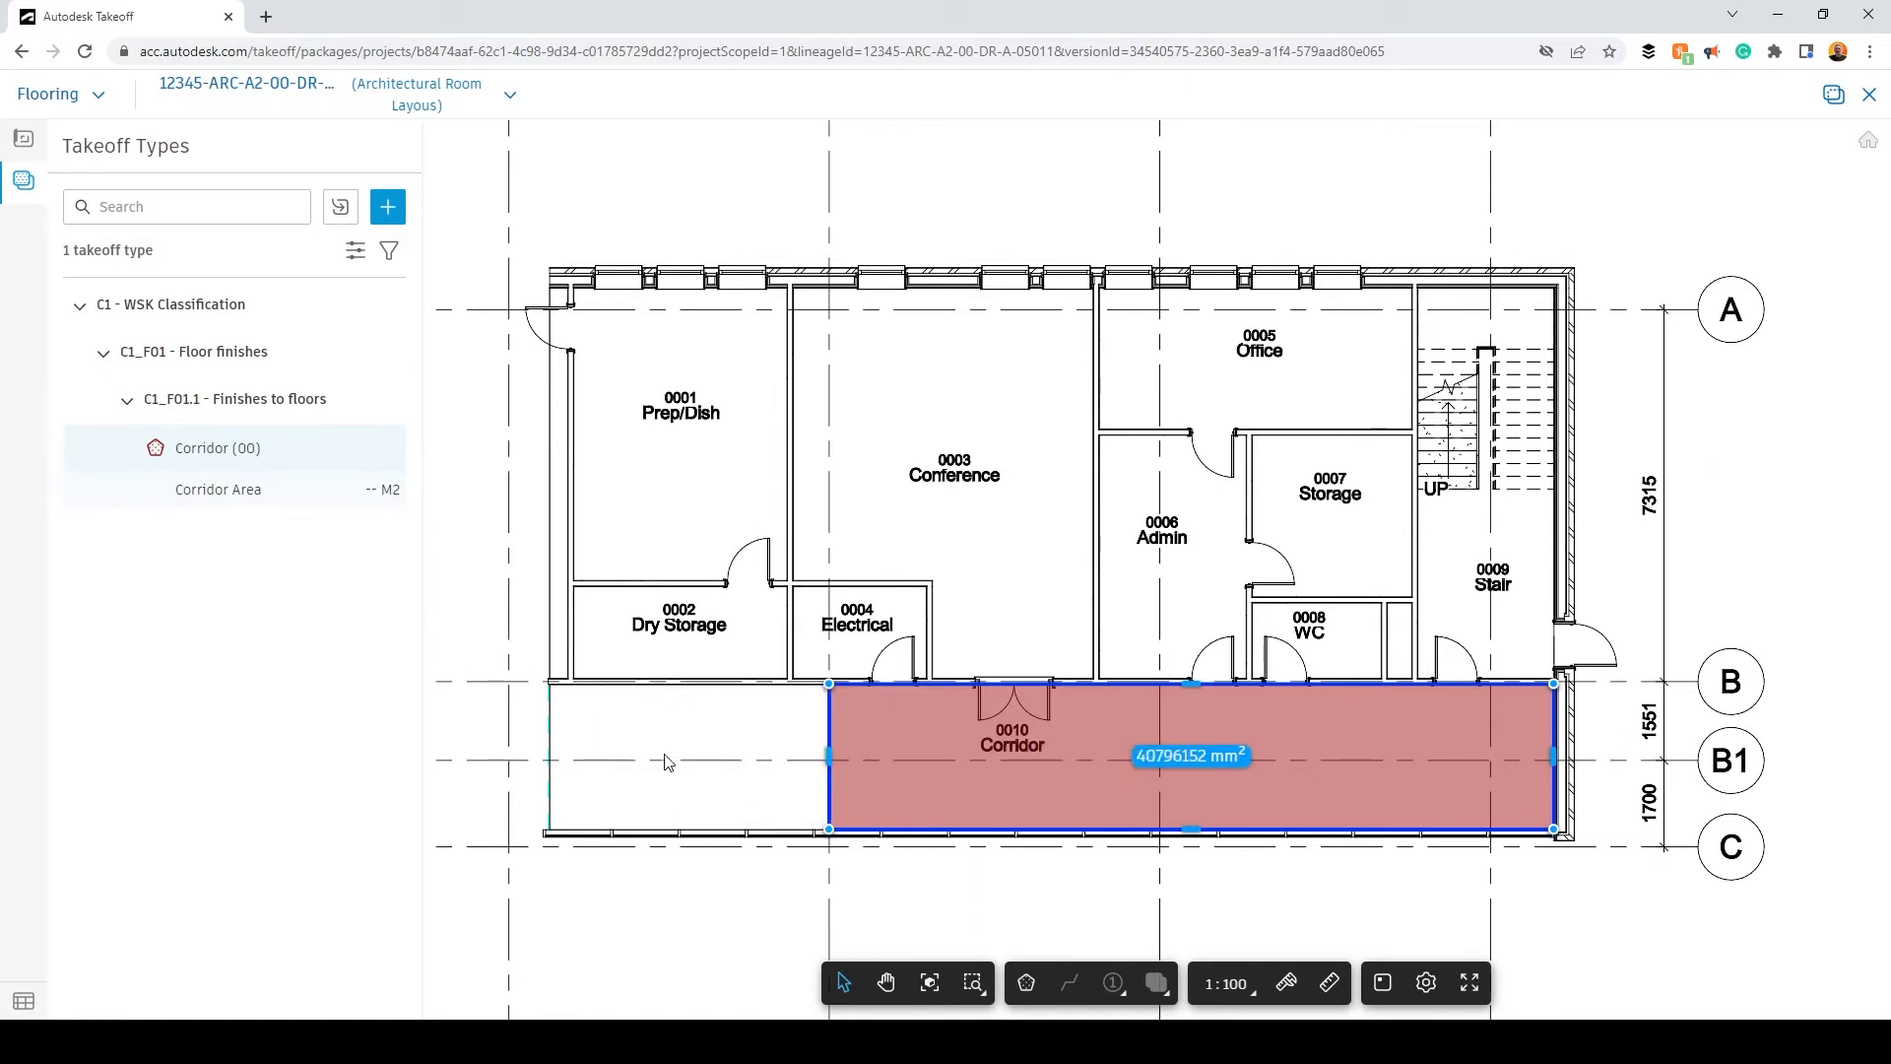
left_click_drag(832, 756, 549, 758)
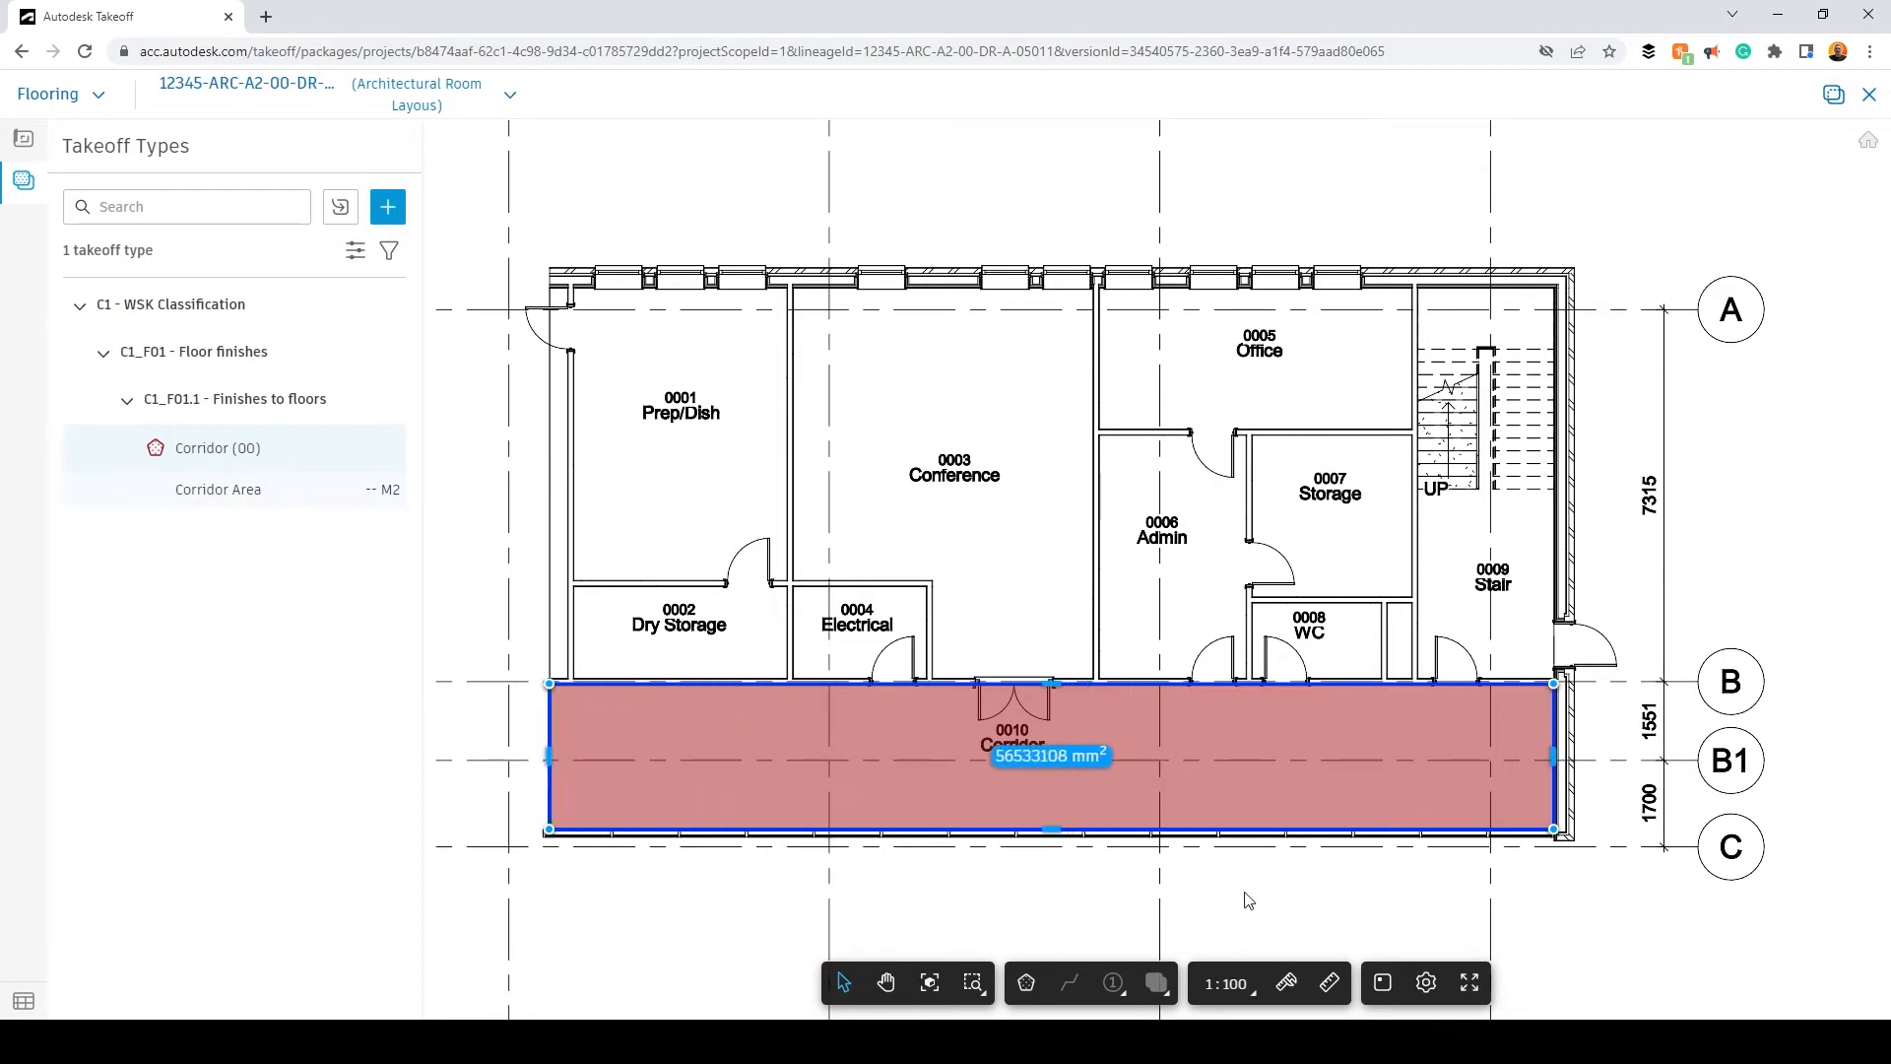
scroll(1128, 882, "down", 3)
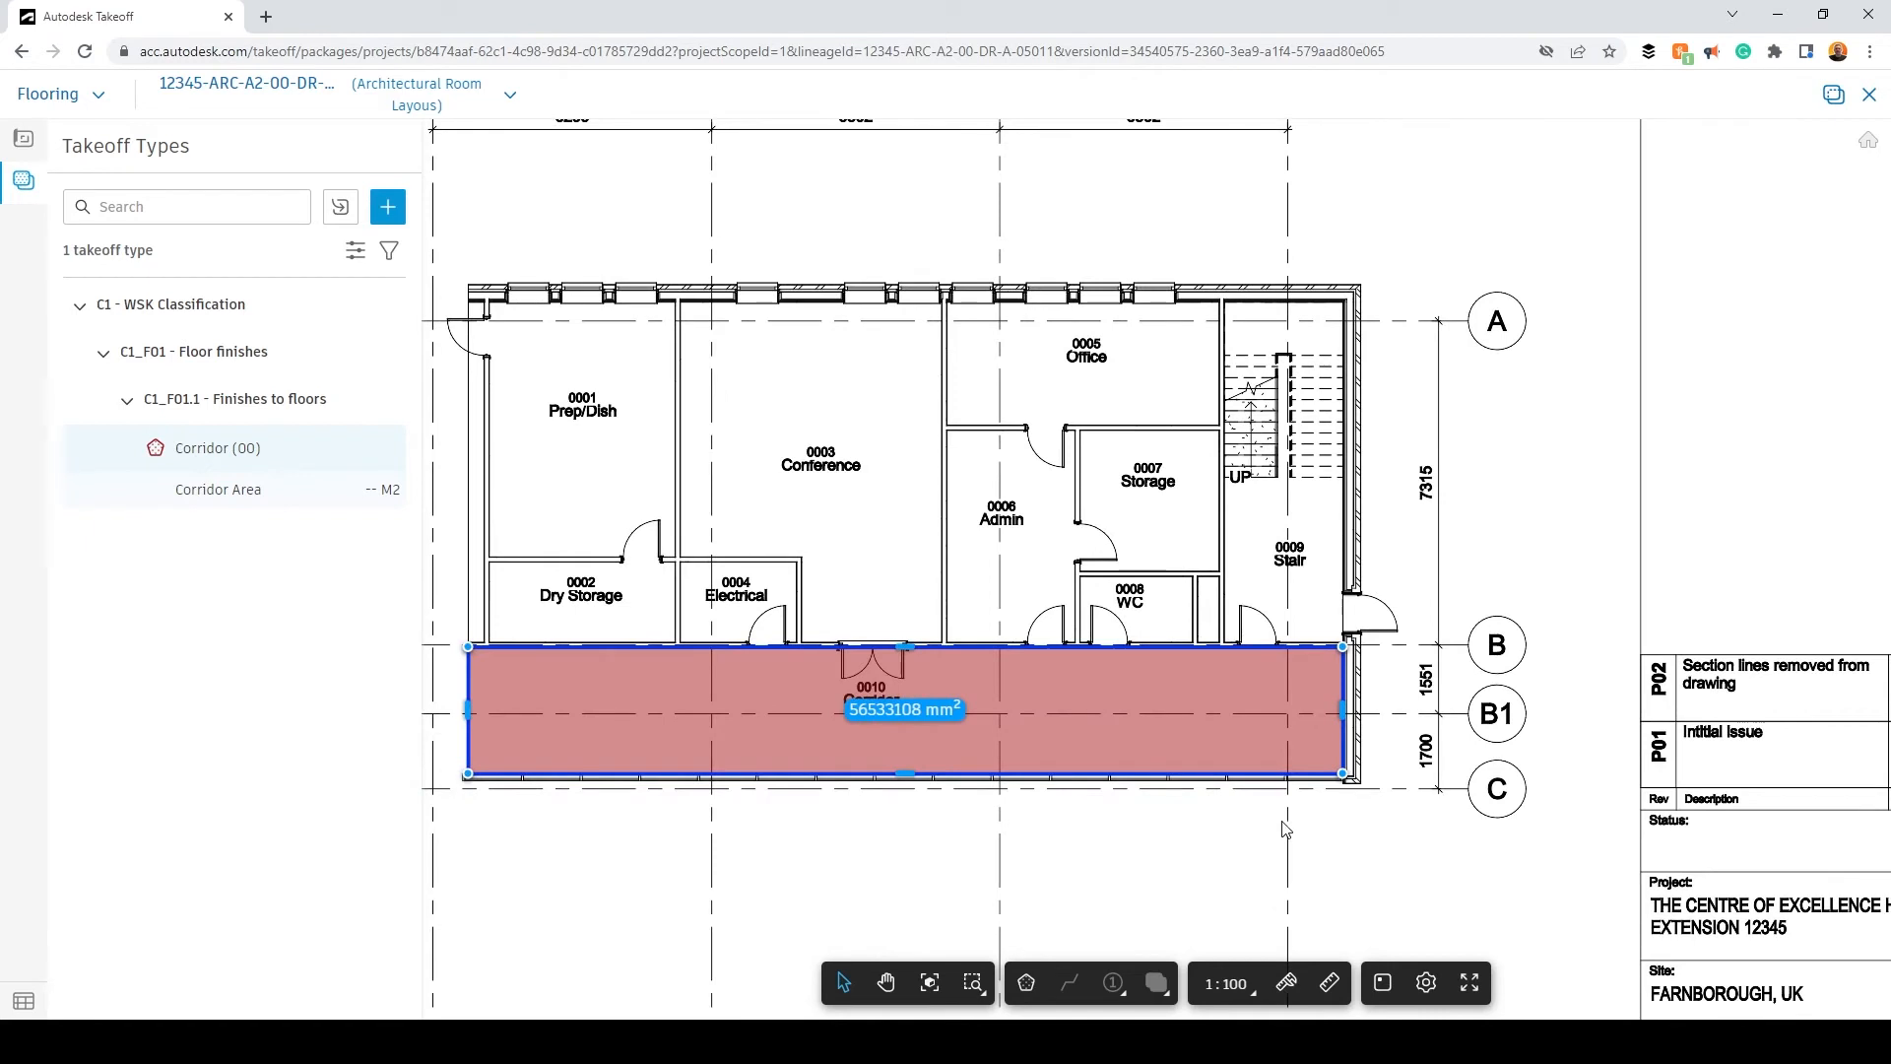
left_click(980, 602)
middle_click_drag(786, 512, 891, 567)
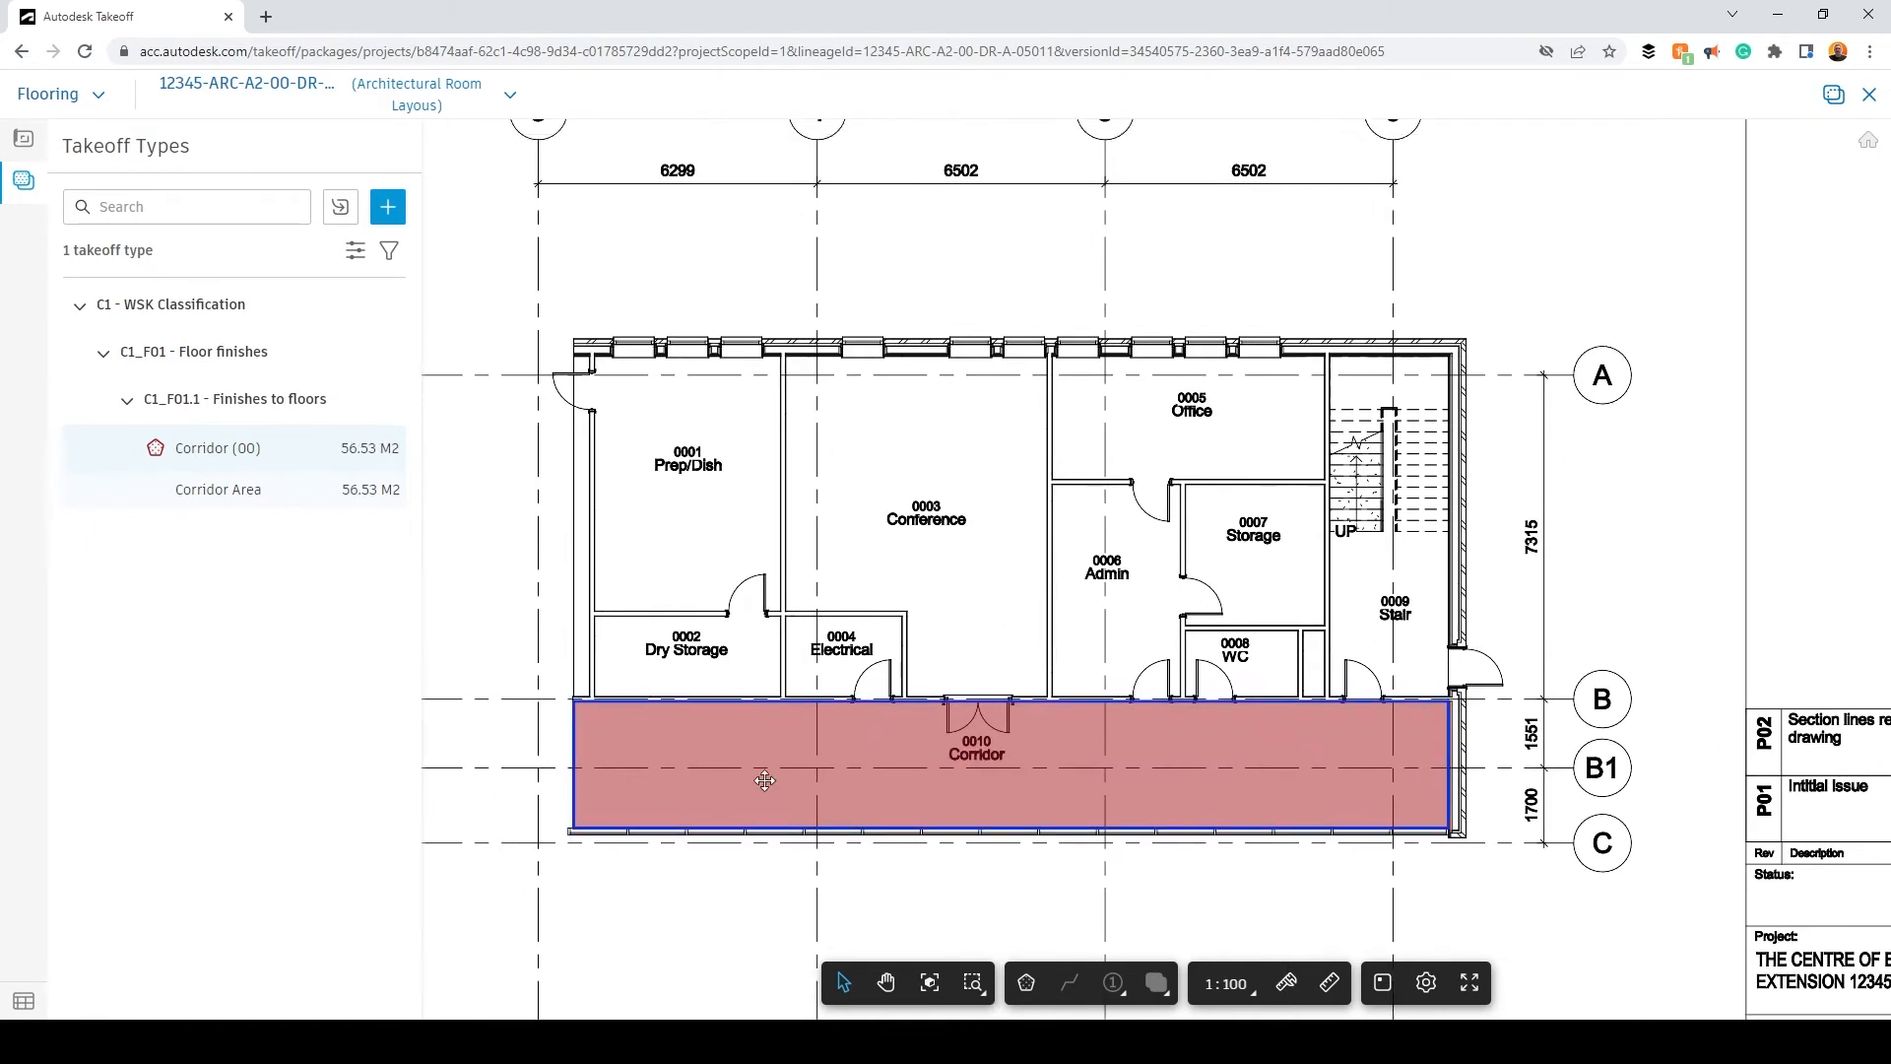
Step: Trace the four corners of room 0001 Prep/Dish as an area polygon and finish the shape
mouse_move(349, 455)
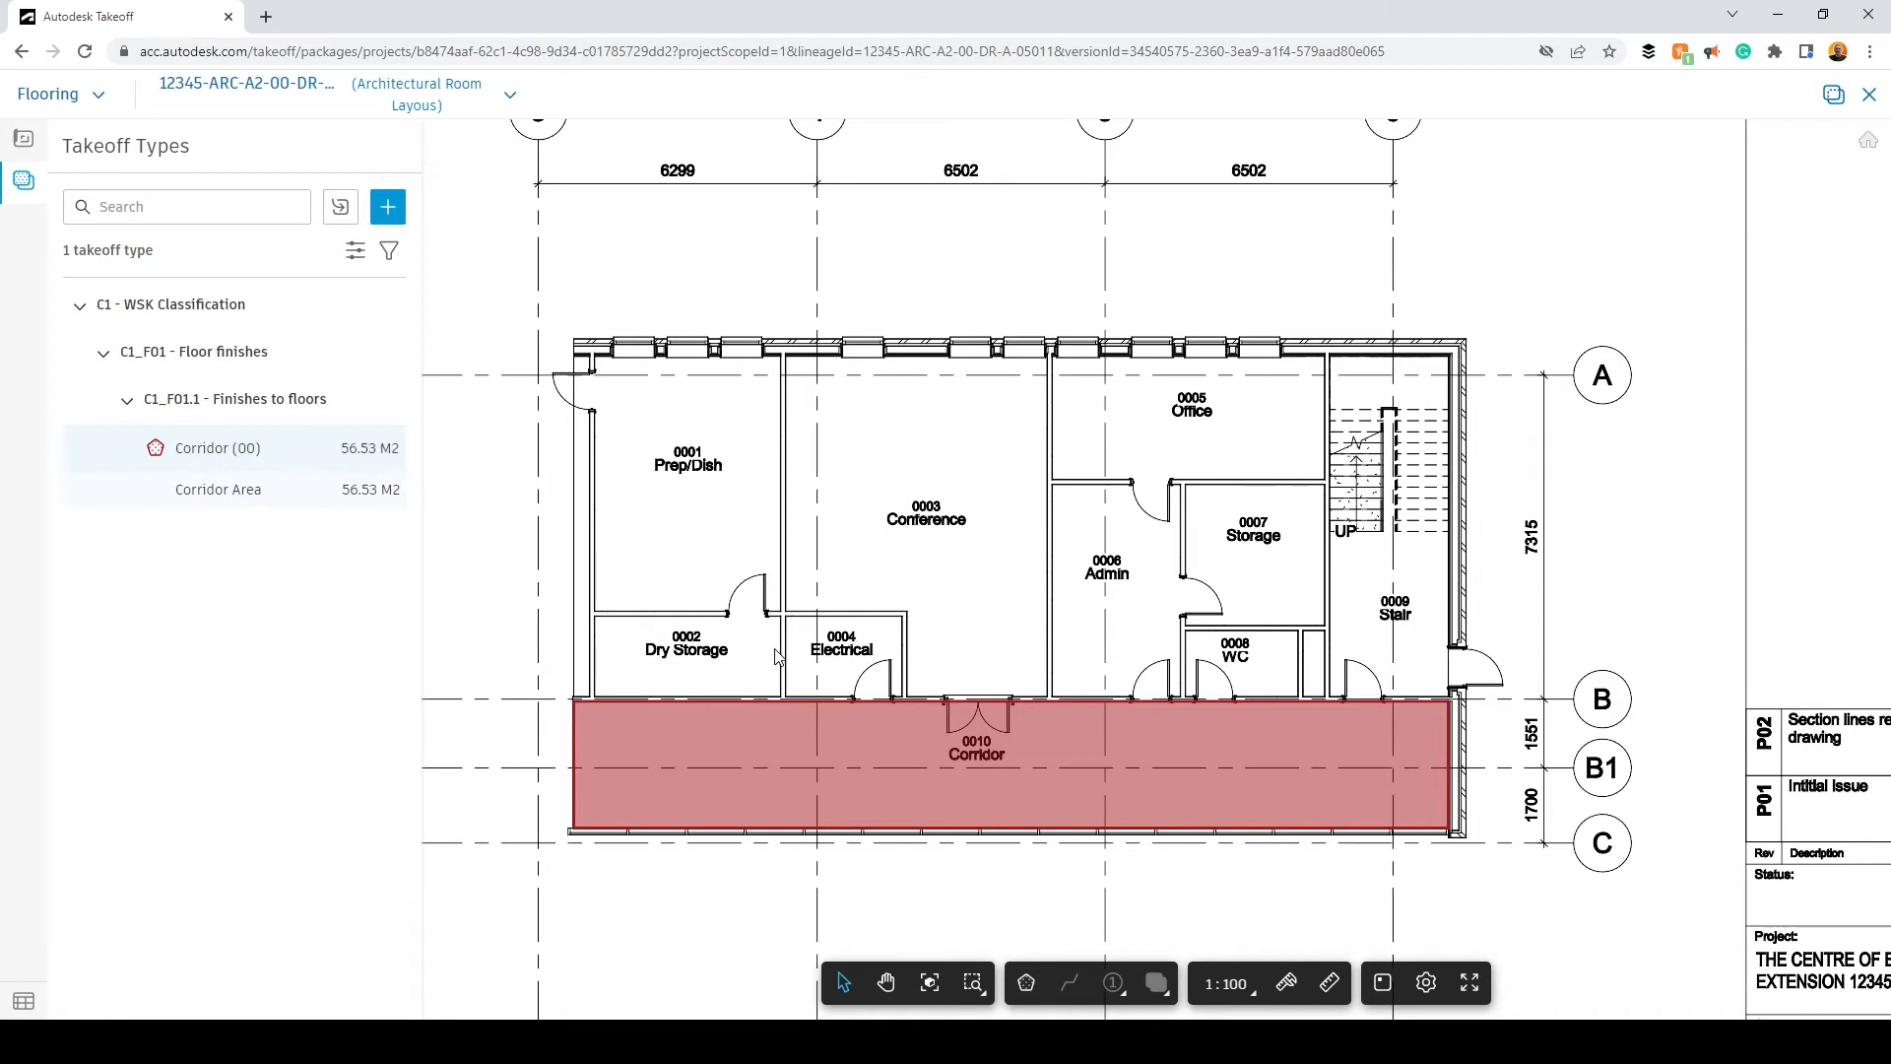
scroll(887, 760, "up", 1)
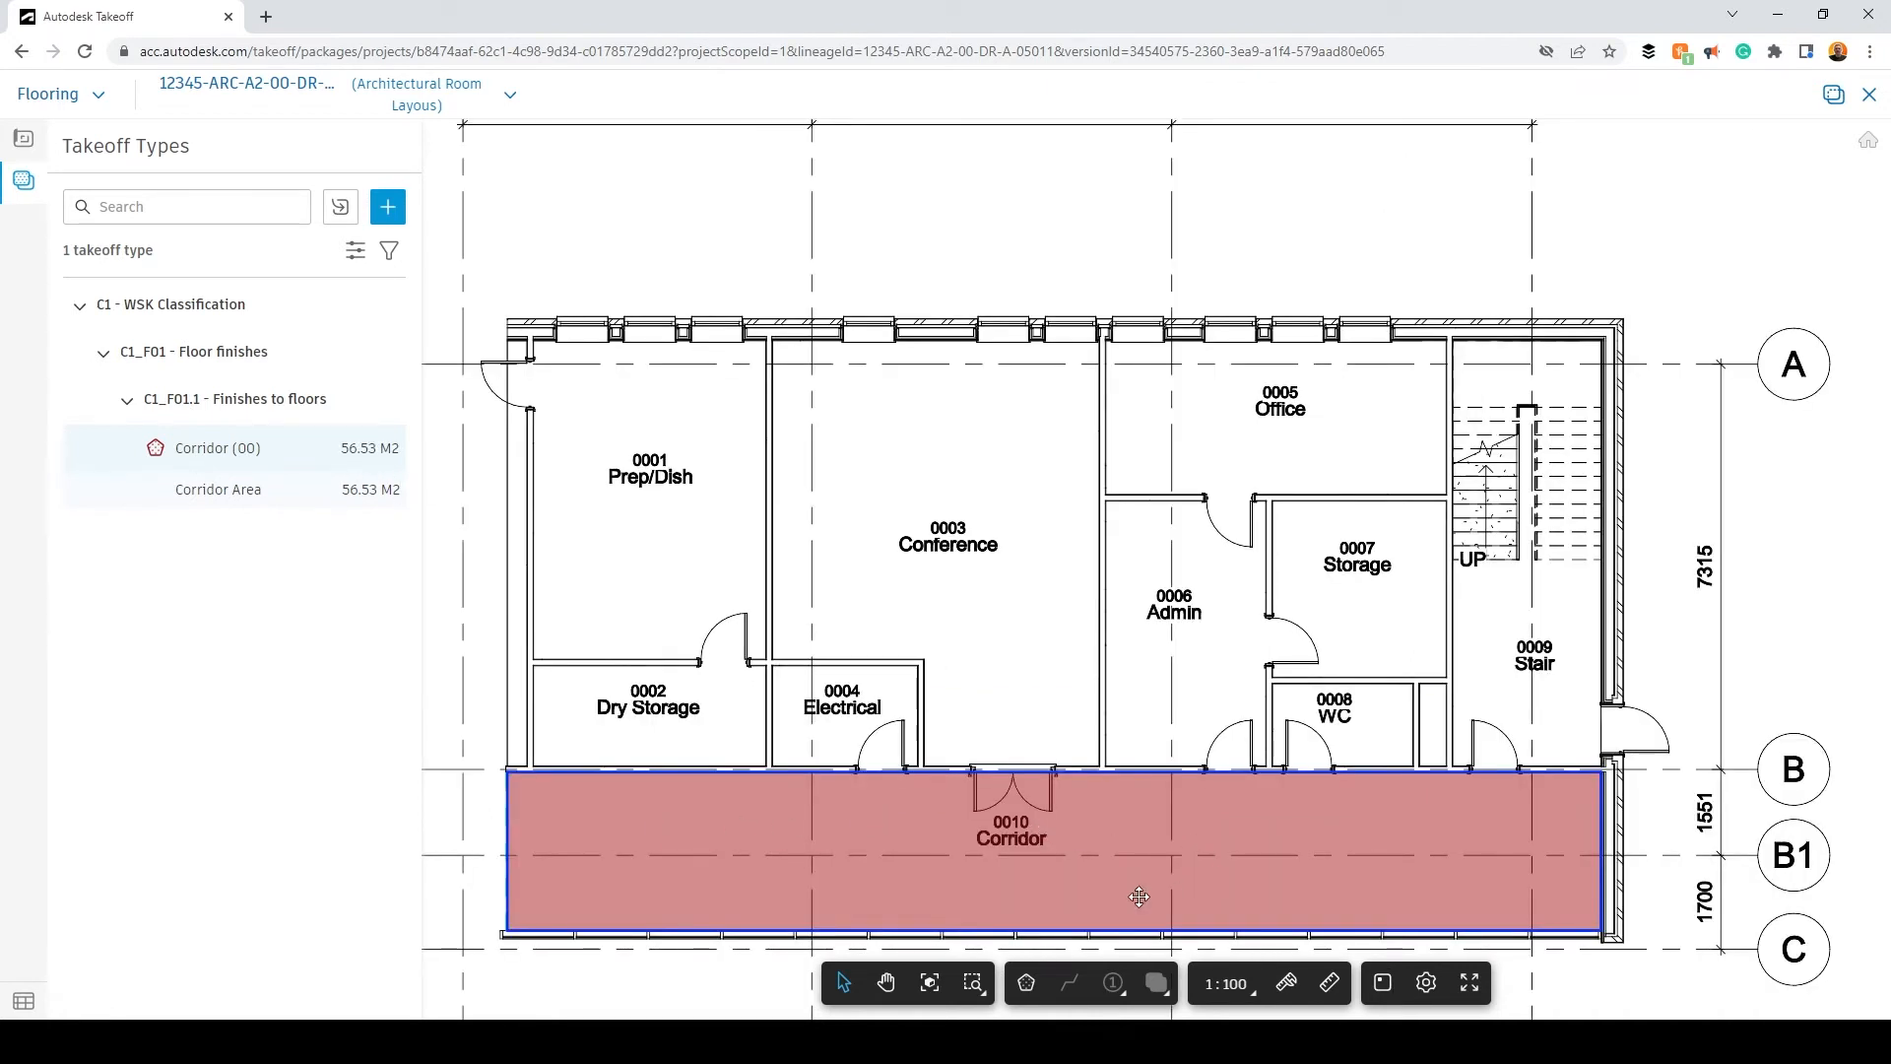
left_click(1028, 983)
left_click(531, 340)
left_click(766, 340)
left_click(767, 658)
left_click(532, 658)
double_click(680, 658)
Step: Take off rooms 0002 Dry Storage and 0004 Electrical as rectangular areas from corner to opposite corner
scroll(537, 722, "up", 5)
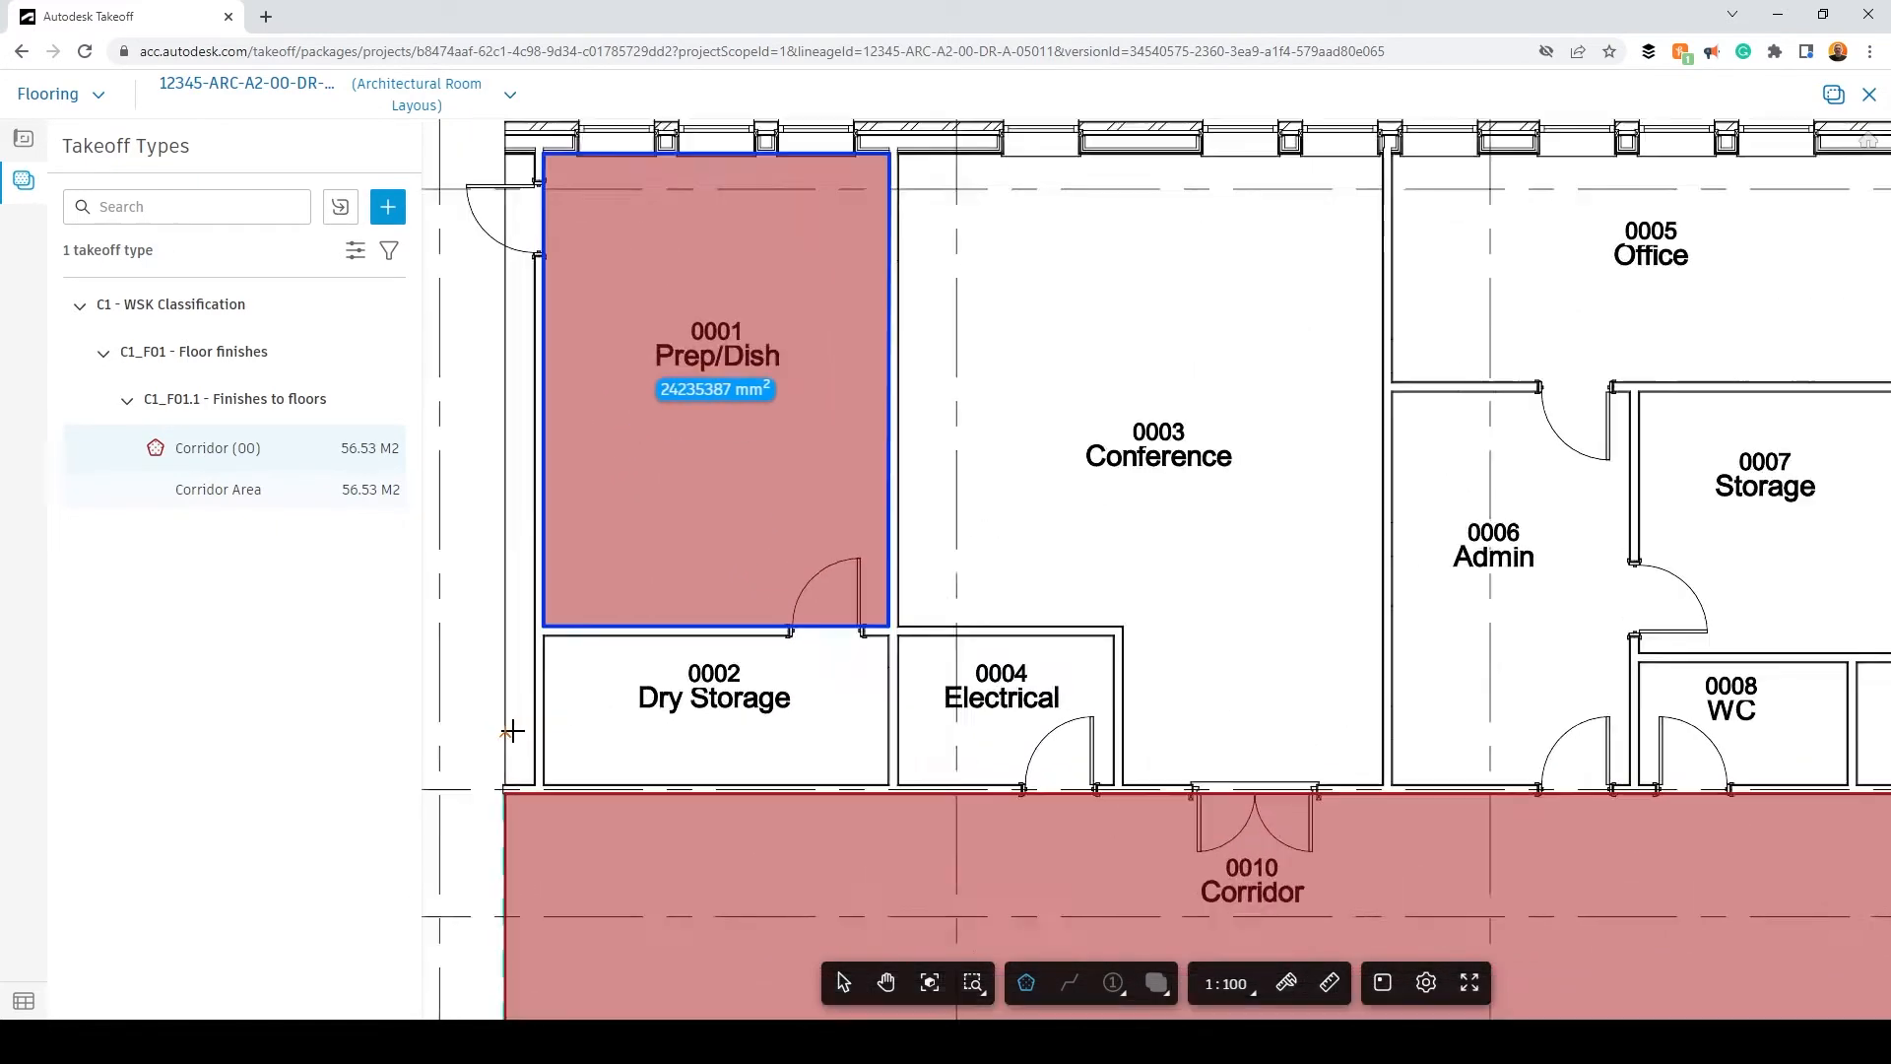
scroll(610, 660, "up", 1)
left_click_drag(537, 602, 1029, 813)
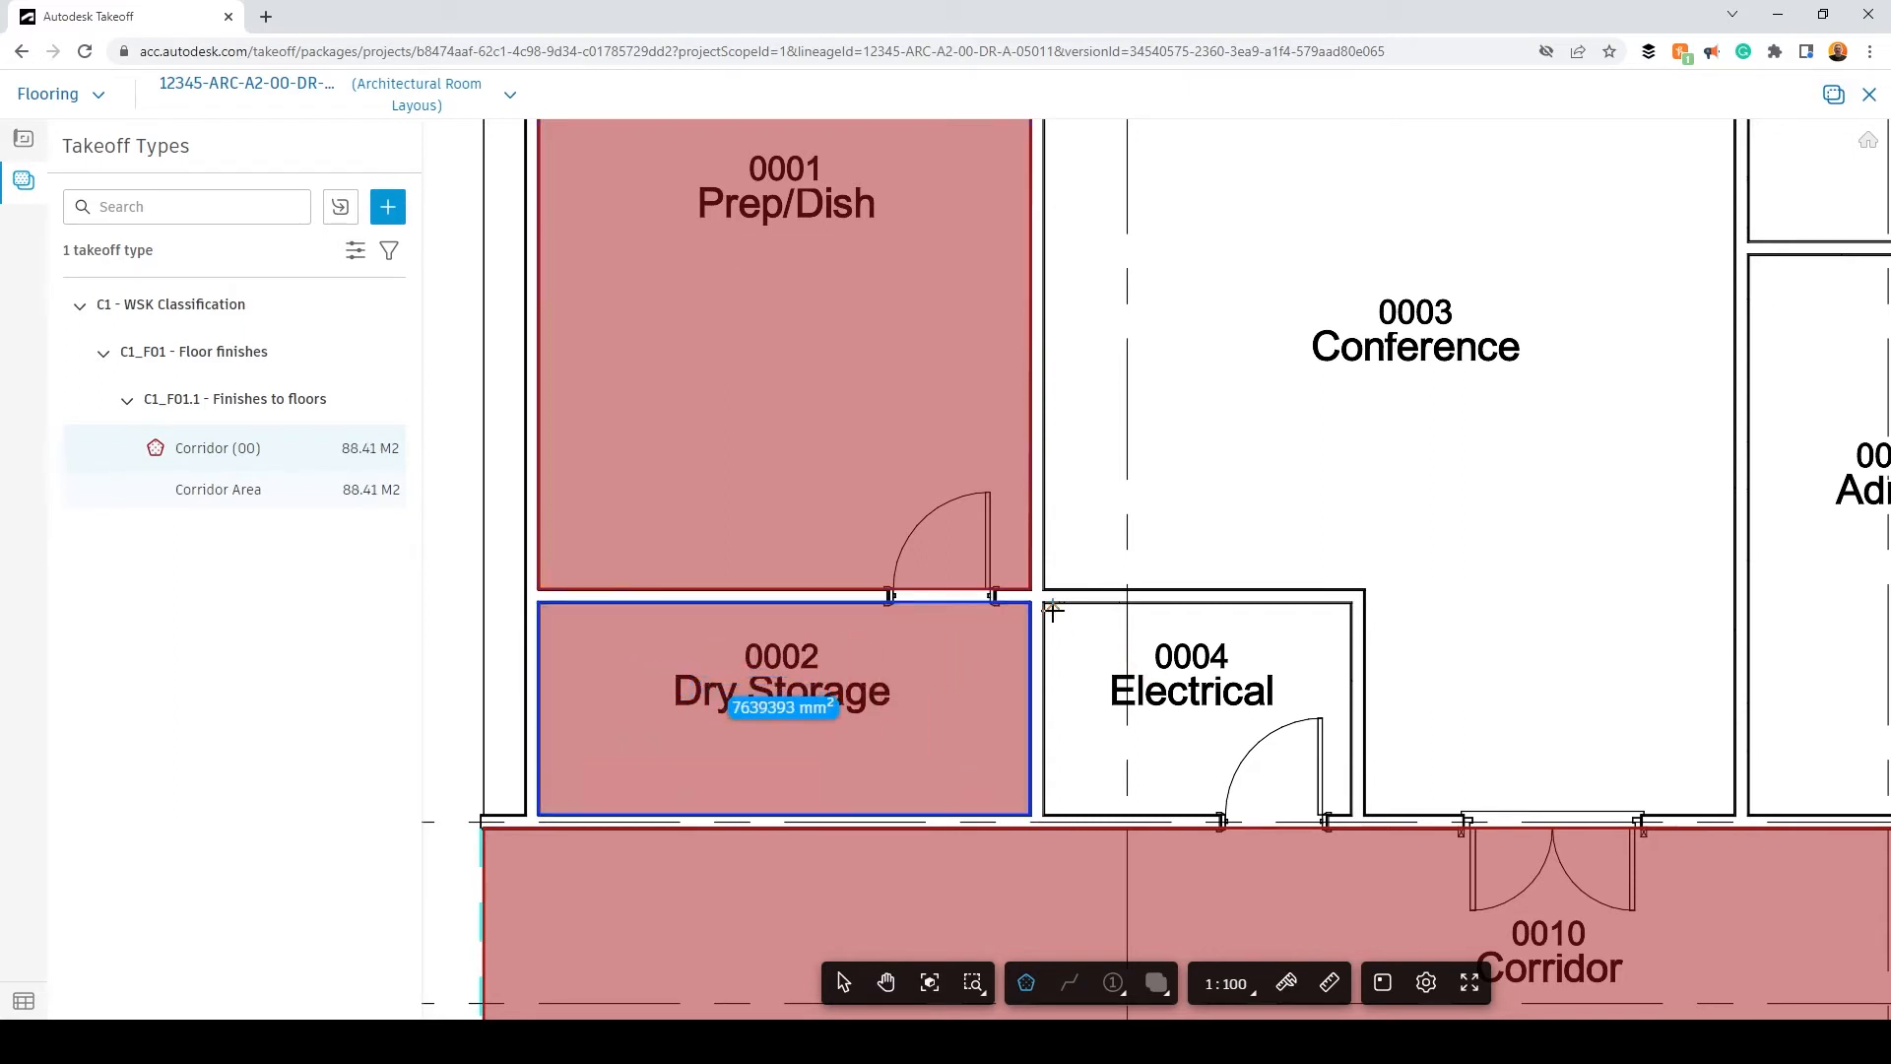
left_click_drag(1044, 602, 1351, 816)
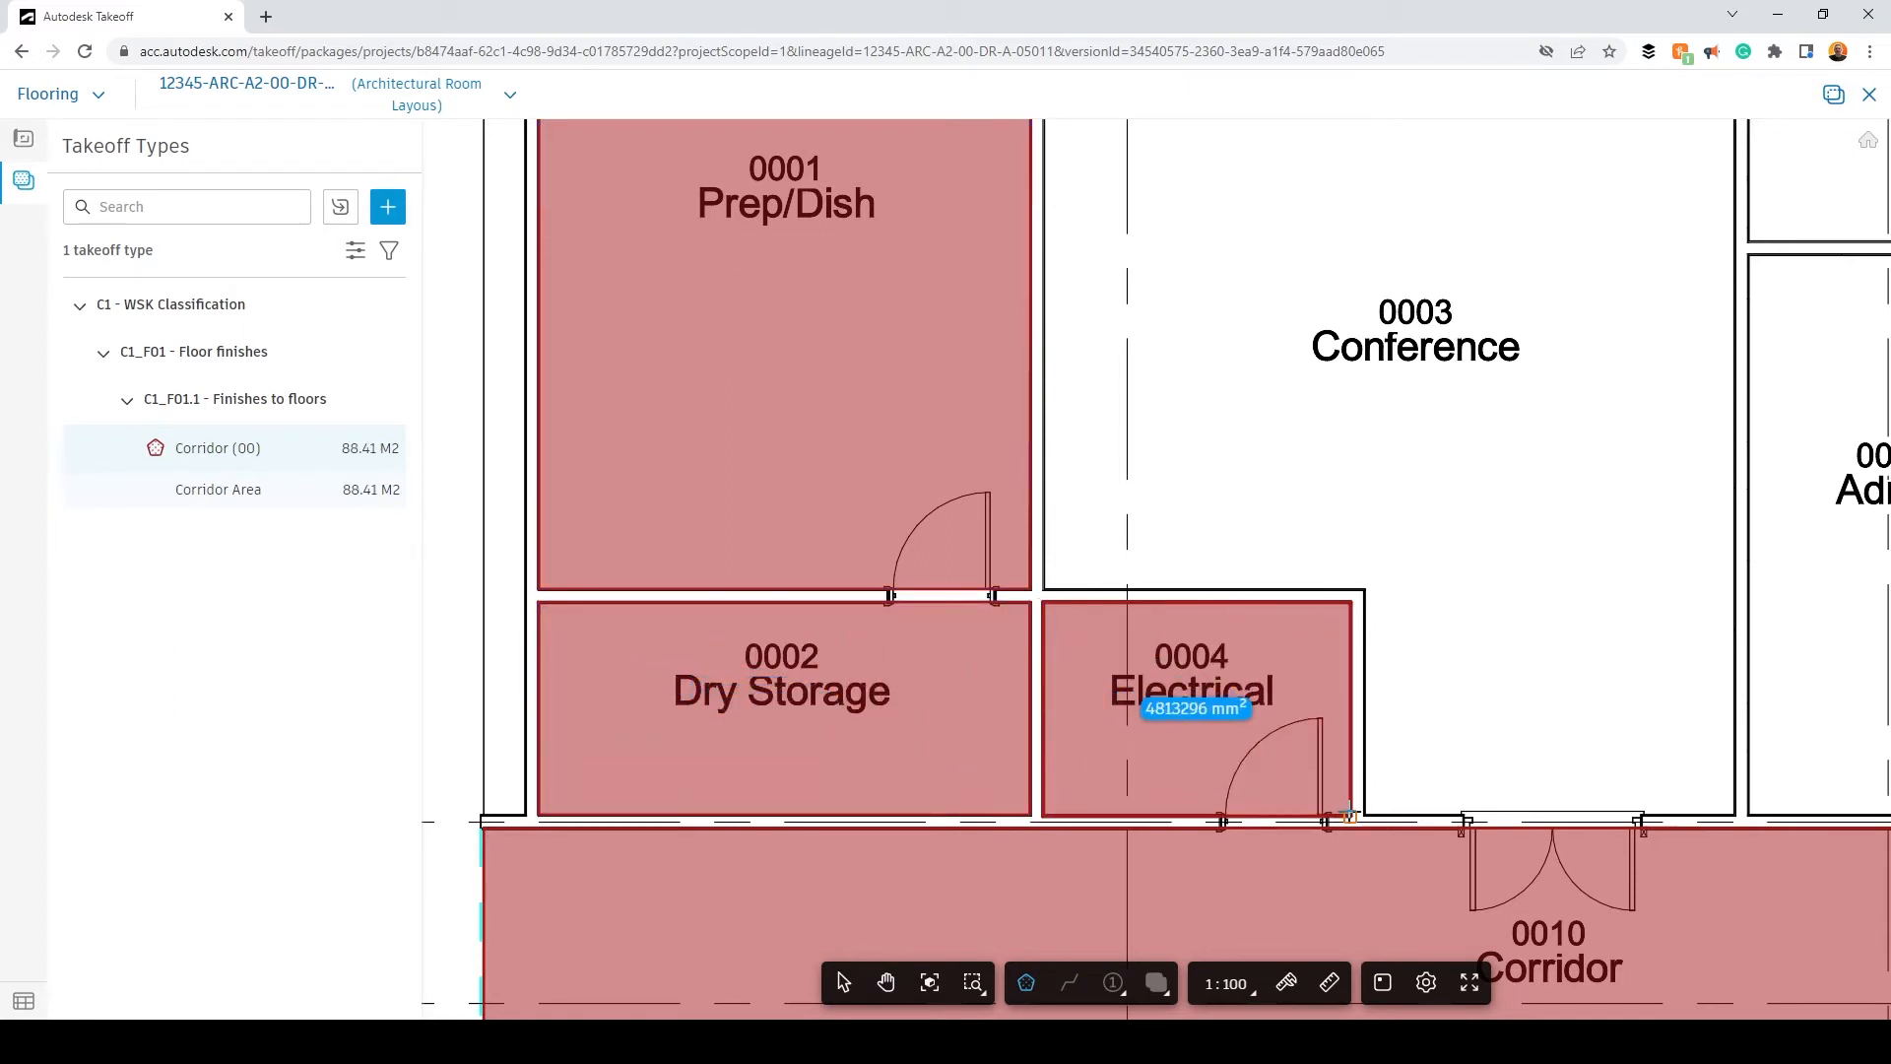
Step: Take off room 0006 Admin as a rectangular area between its inner wall corners
middle_click_drag(1512, 549, 540, 686)
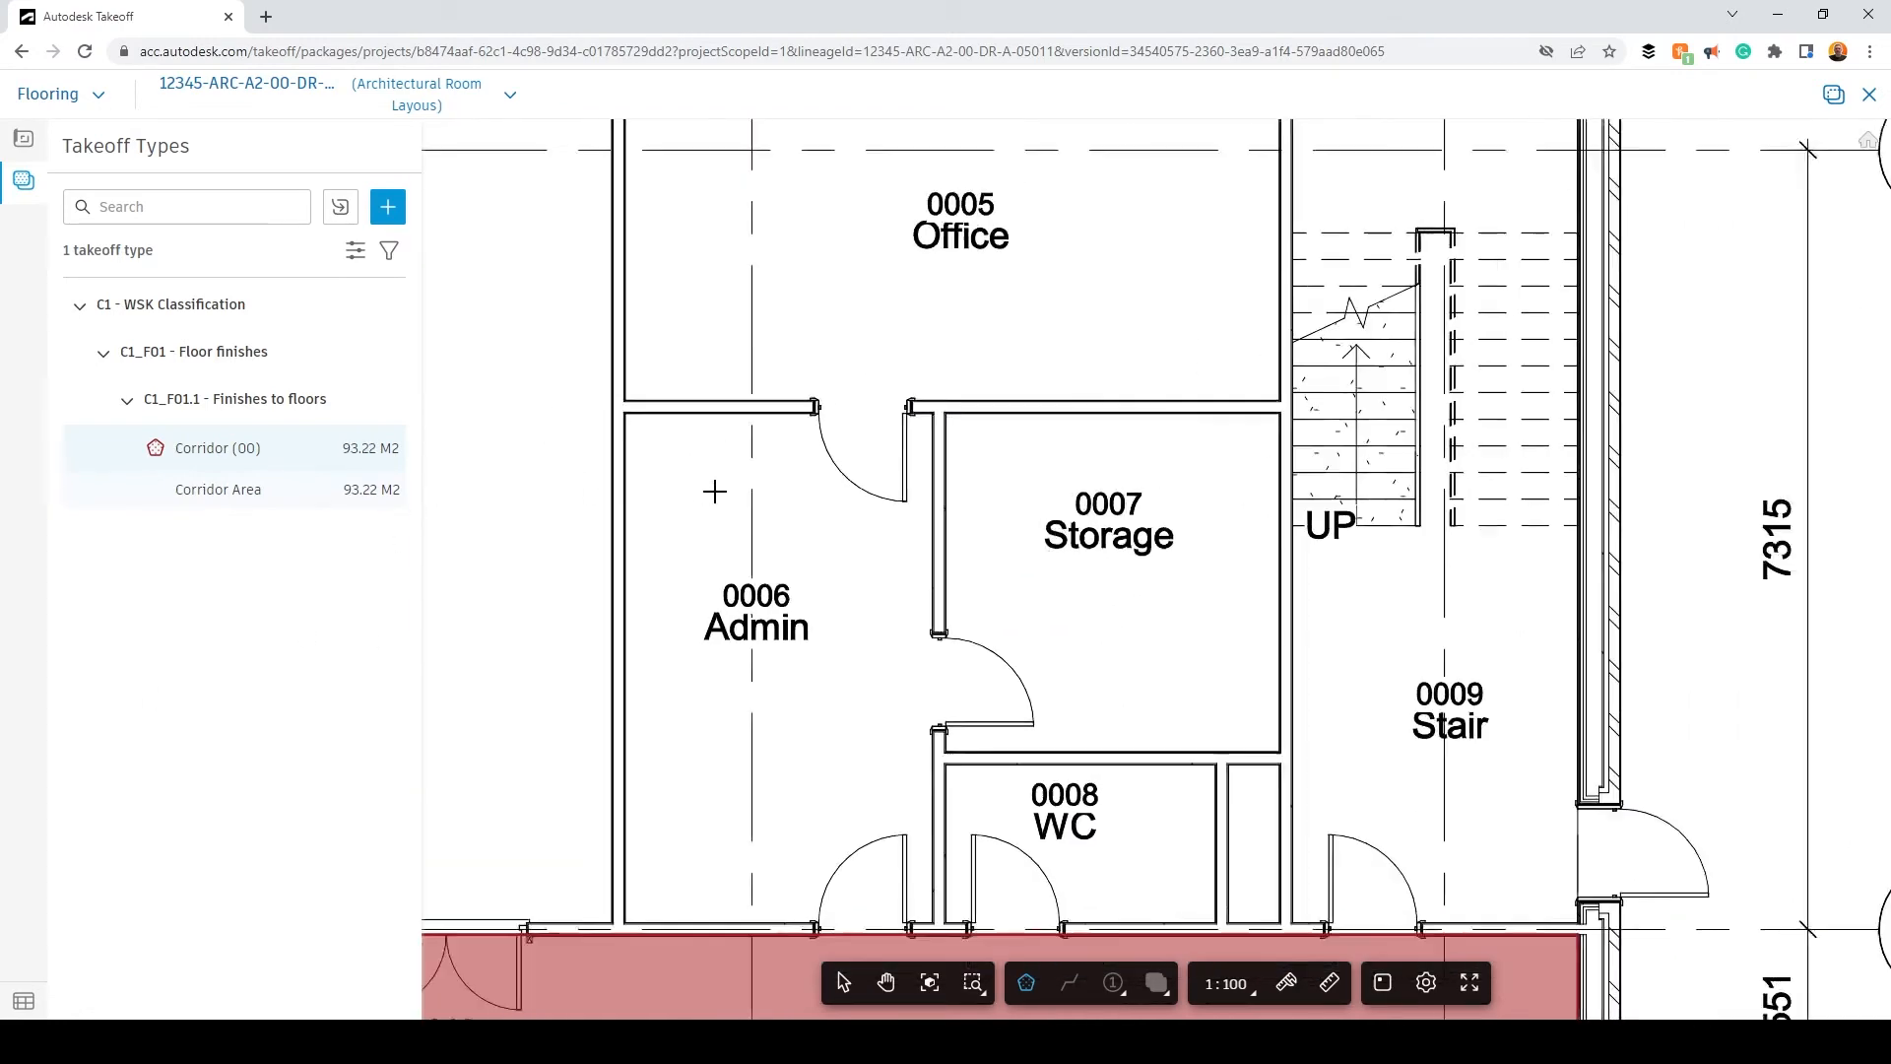
scroll(727, 482, "down", 2)
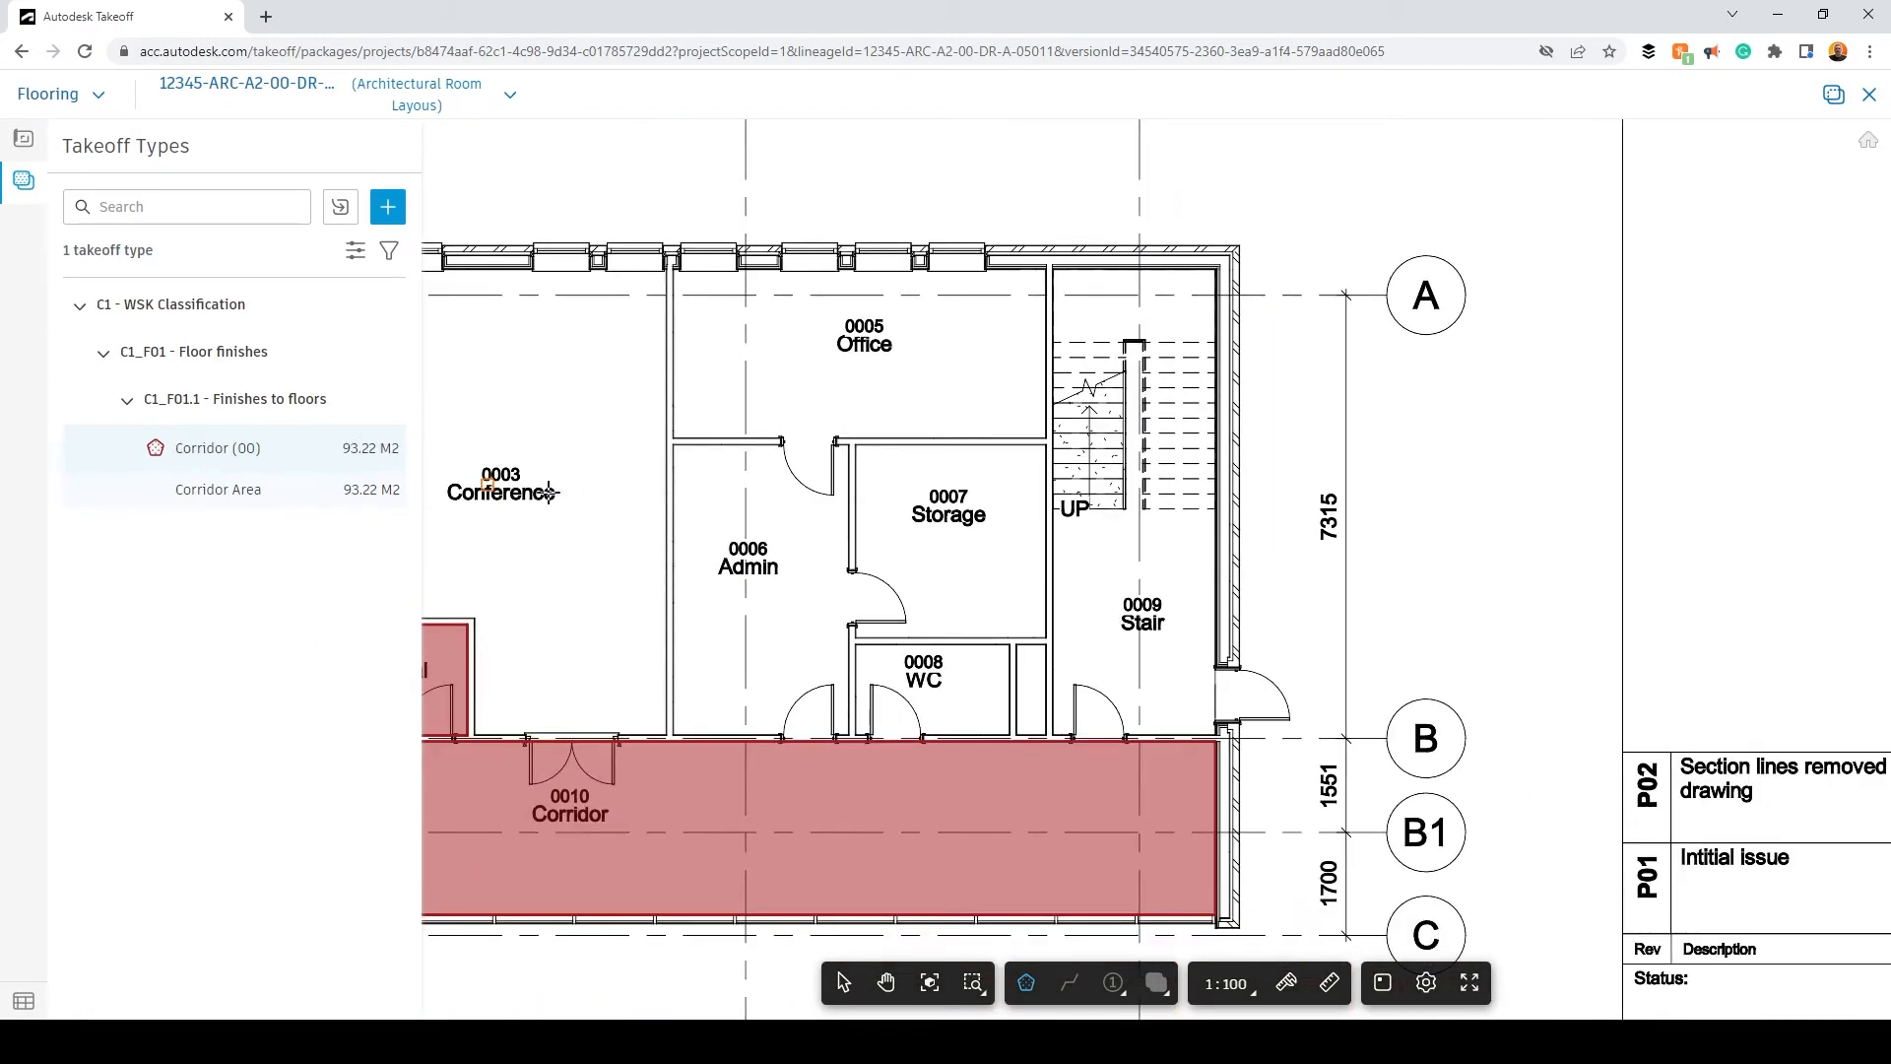
scroll(687, 473, "up", 2)
left_click_drag(669, 437, 898, 794)
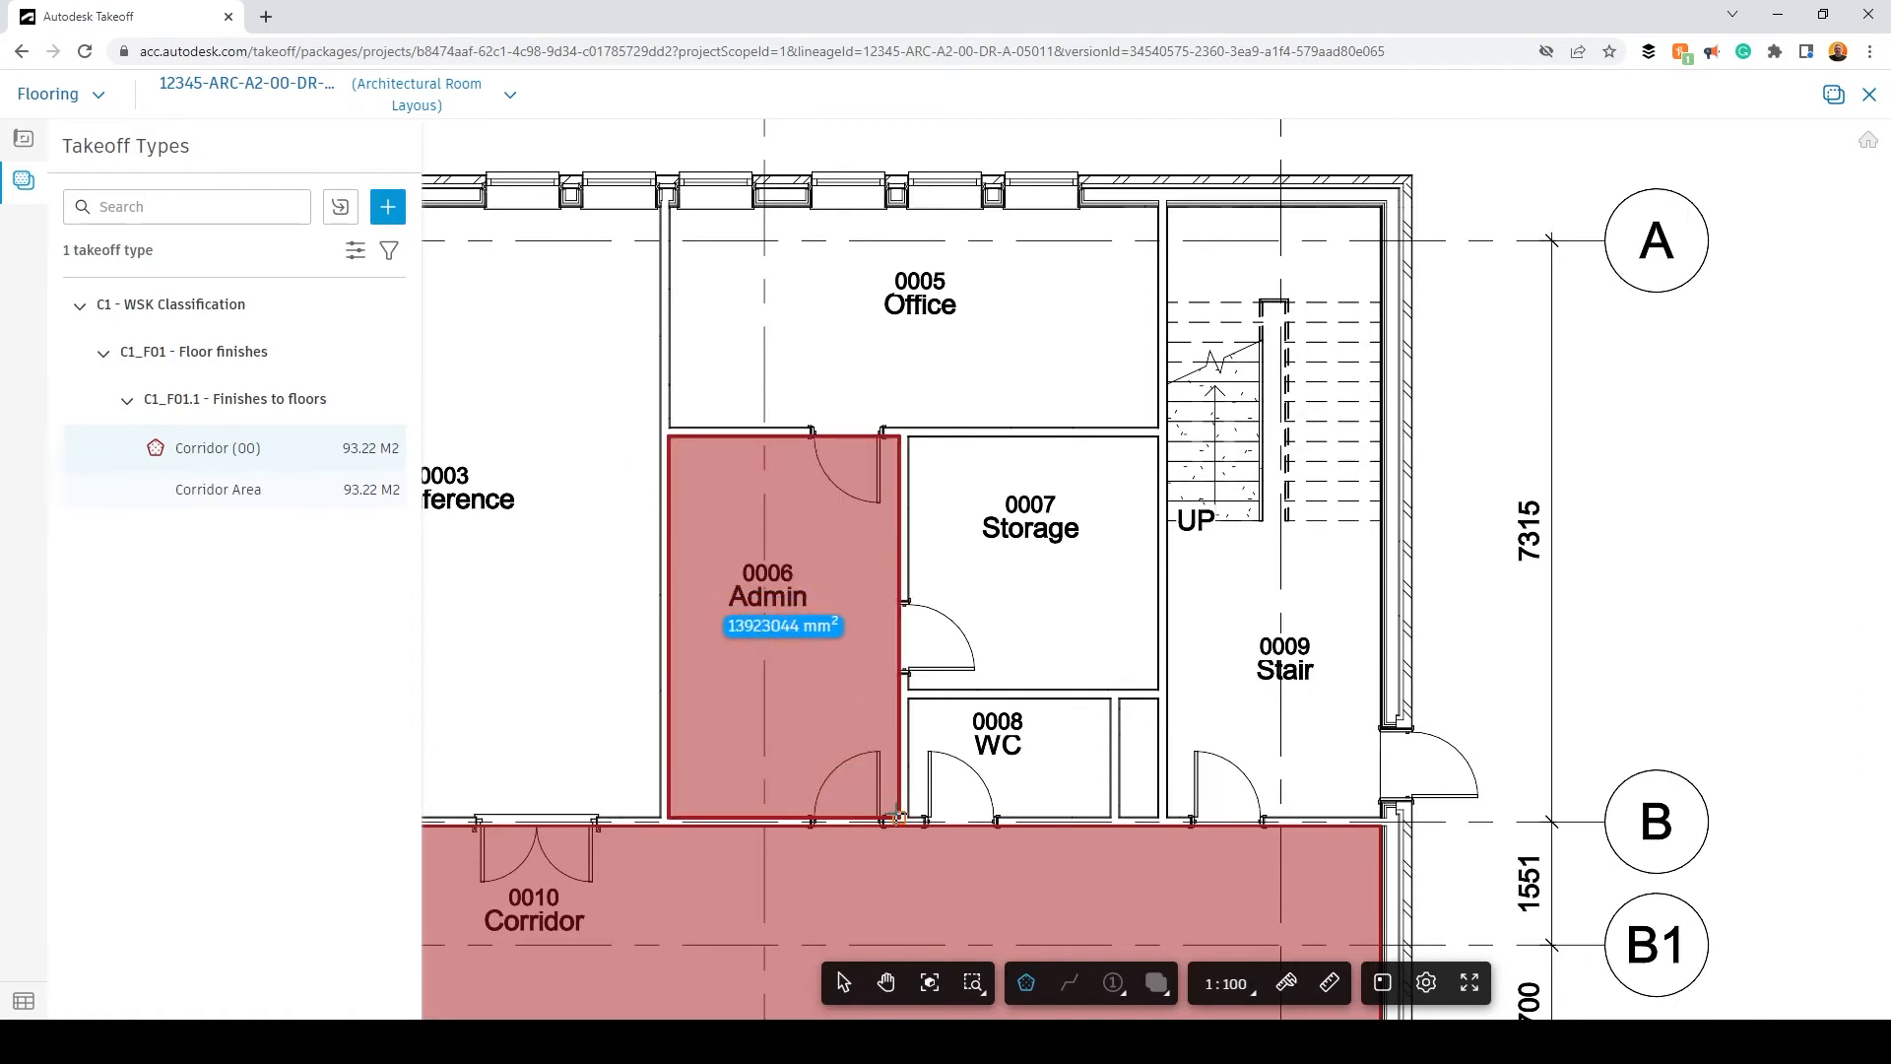
left_click(899, 818)
Step: Take off 0007 Storage and the remaining floor areas of 0008 WC, 0005 Office, 0003 Conference and the 0009 Stair landing
left_click(907, 437)
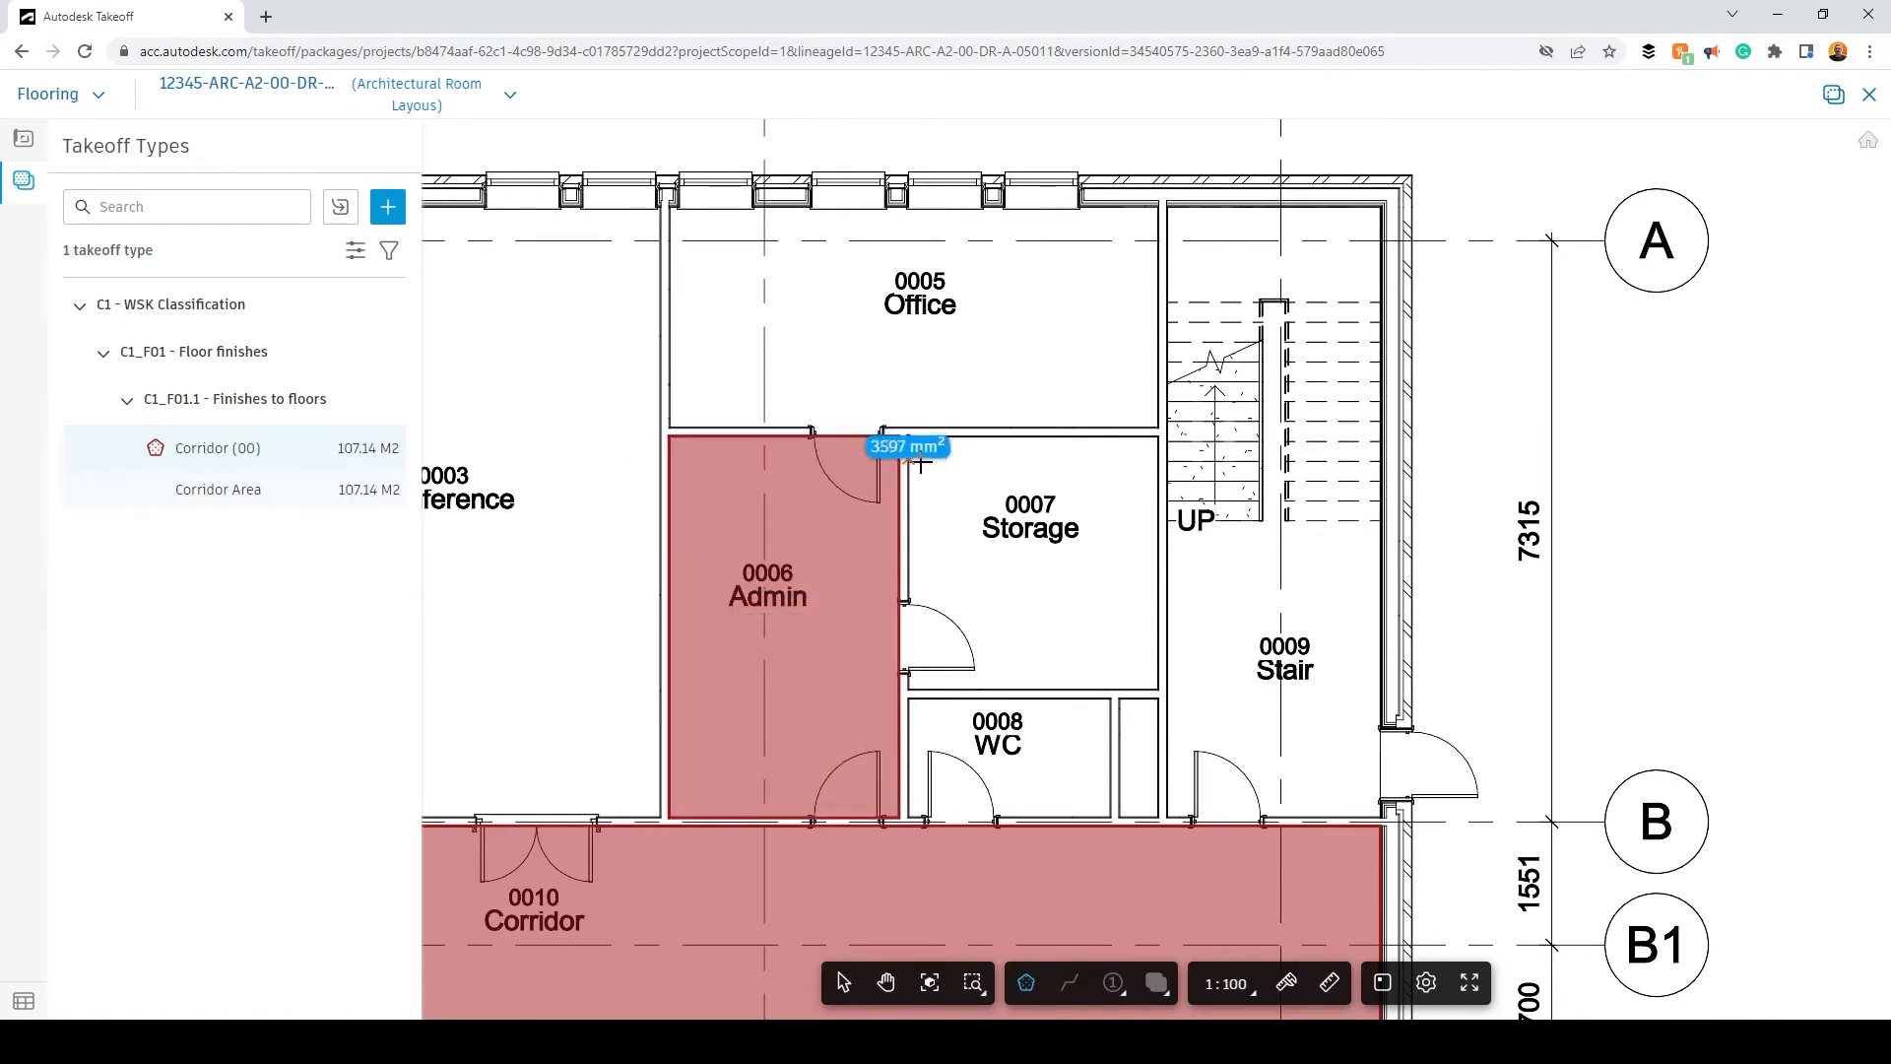
left_click(1158, 690)
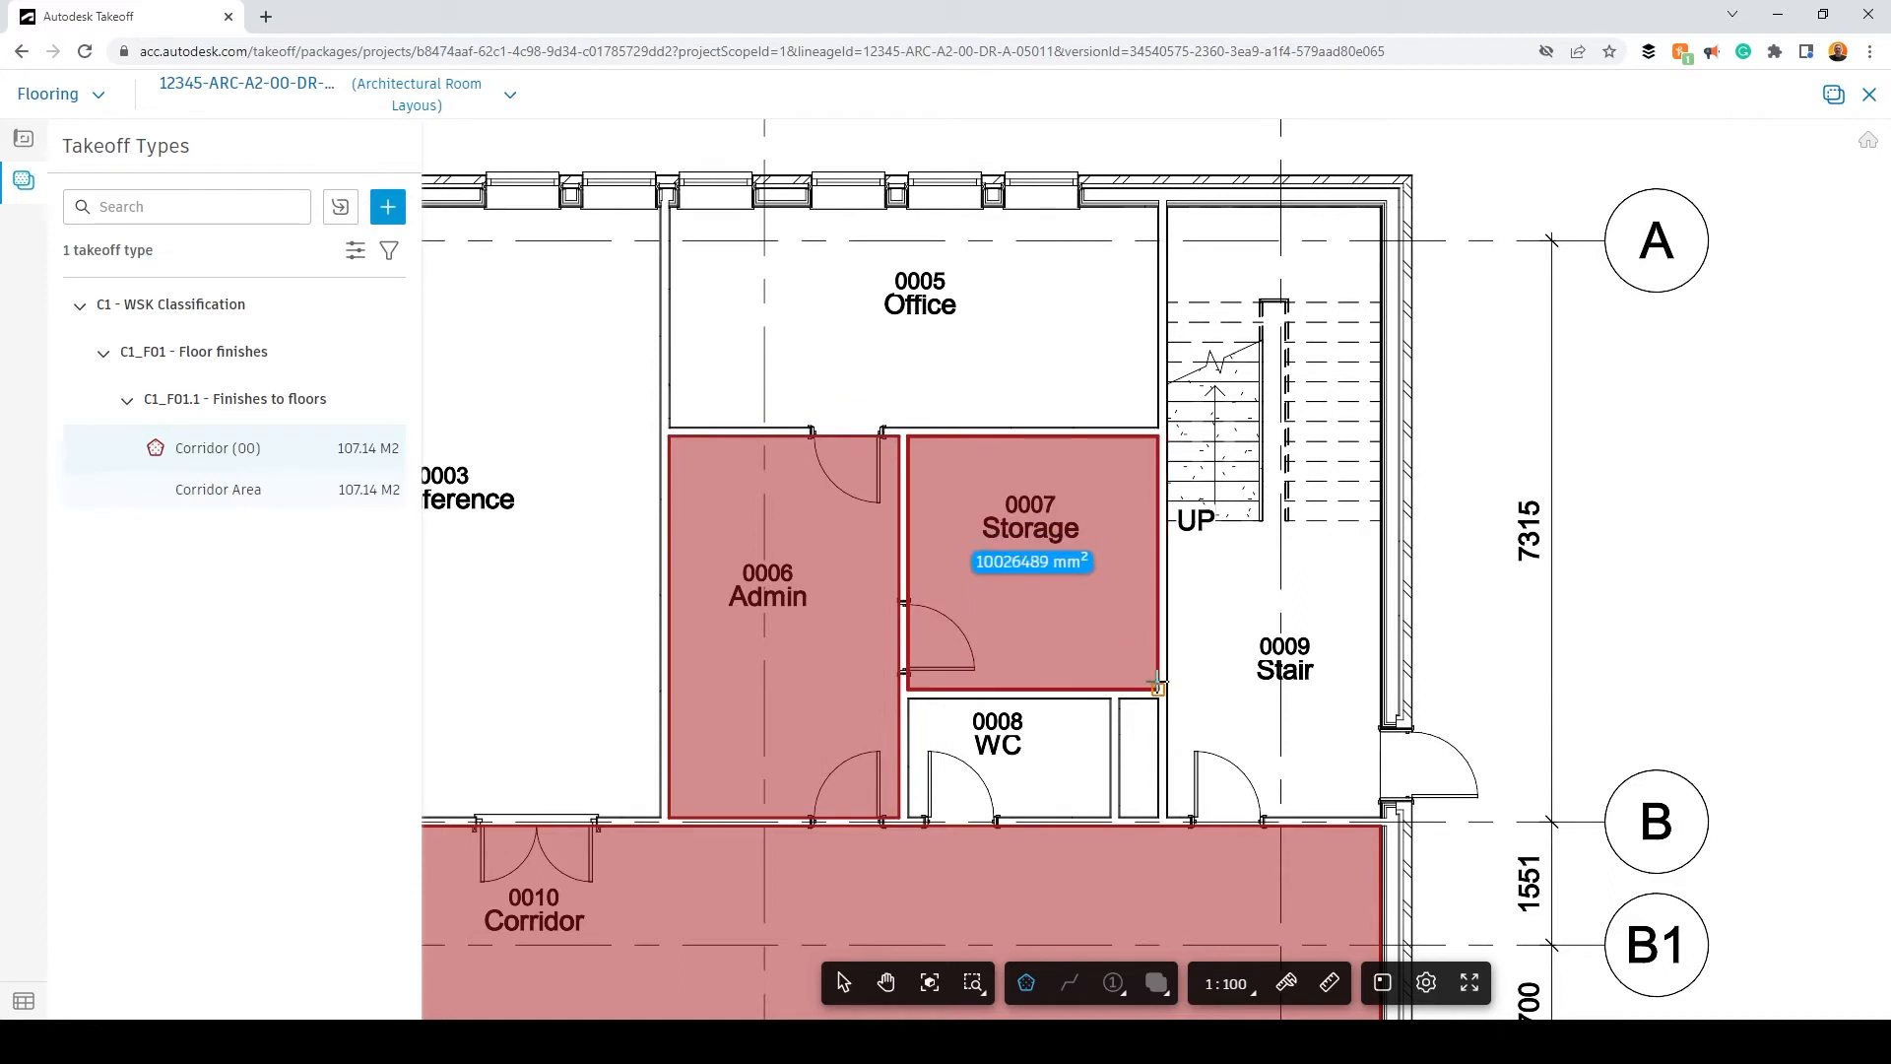
left_click(908, 699)
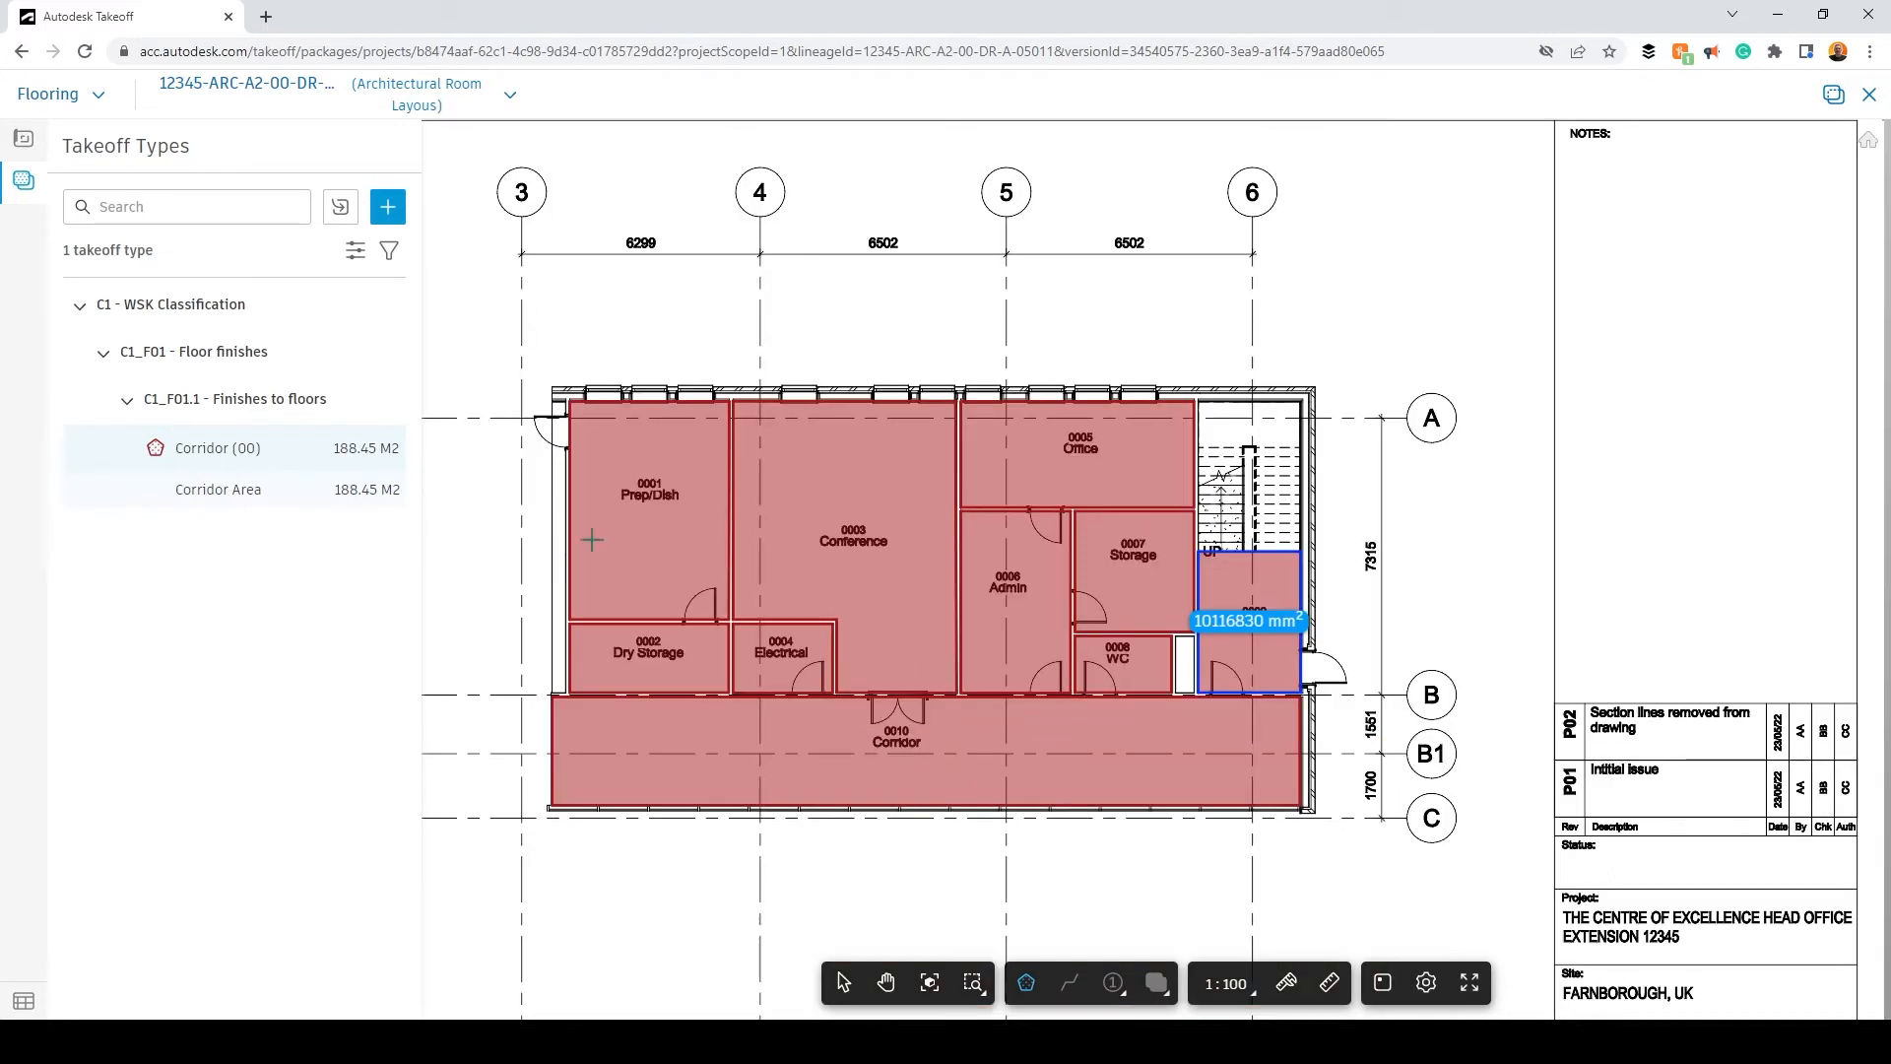
Step: Edit the Corridor (00) takeoff type and enter "Entry" in its name
left_click(352, 448)
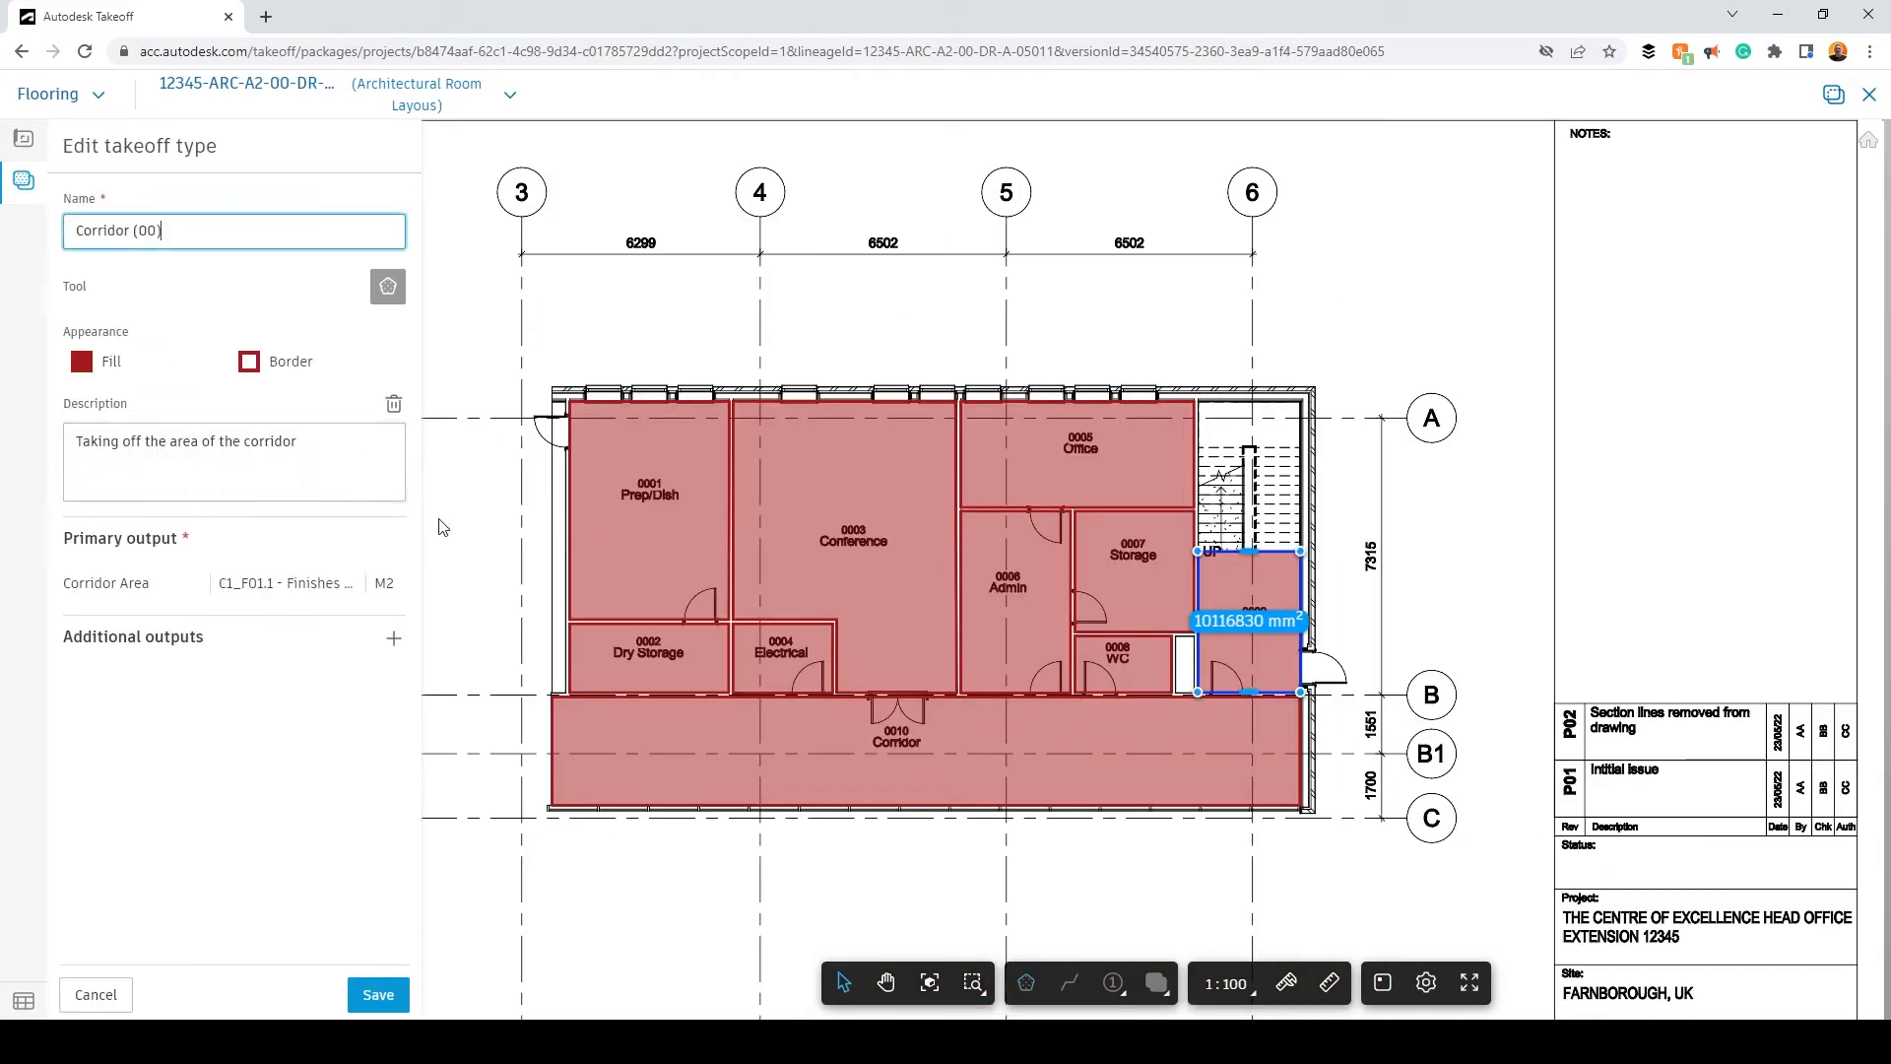
double_click(129, 230)
type("Entry")
type("r")
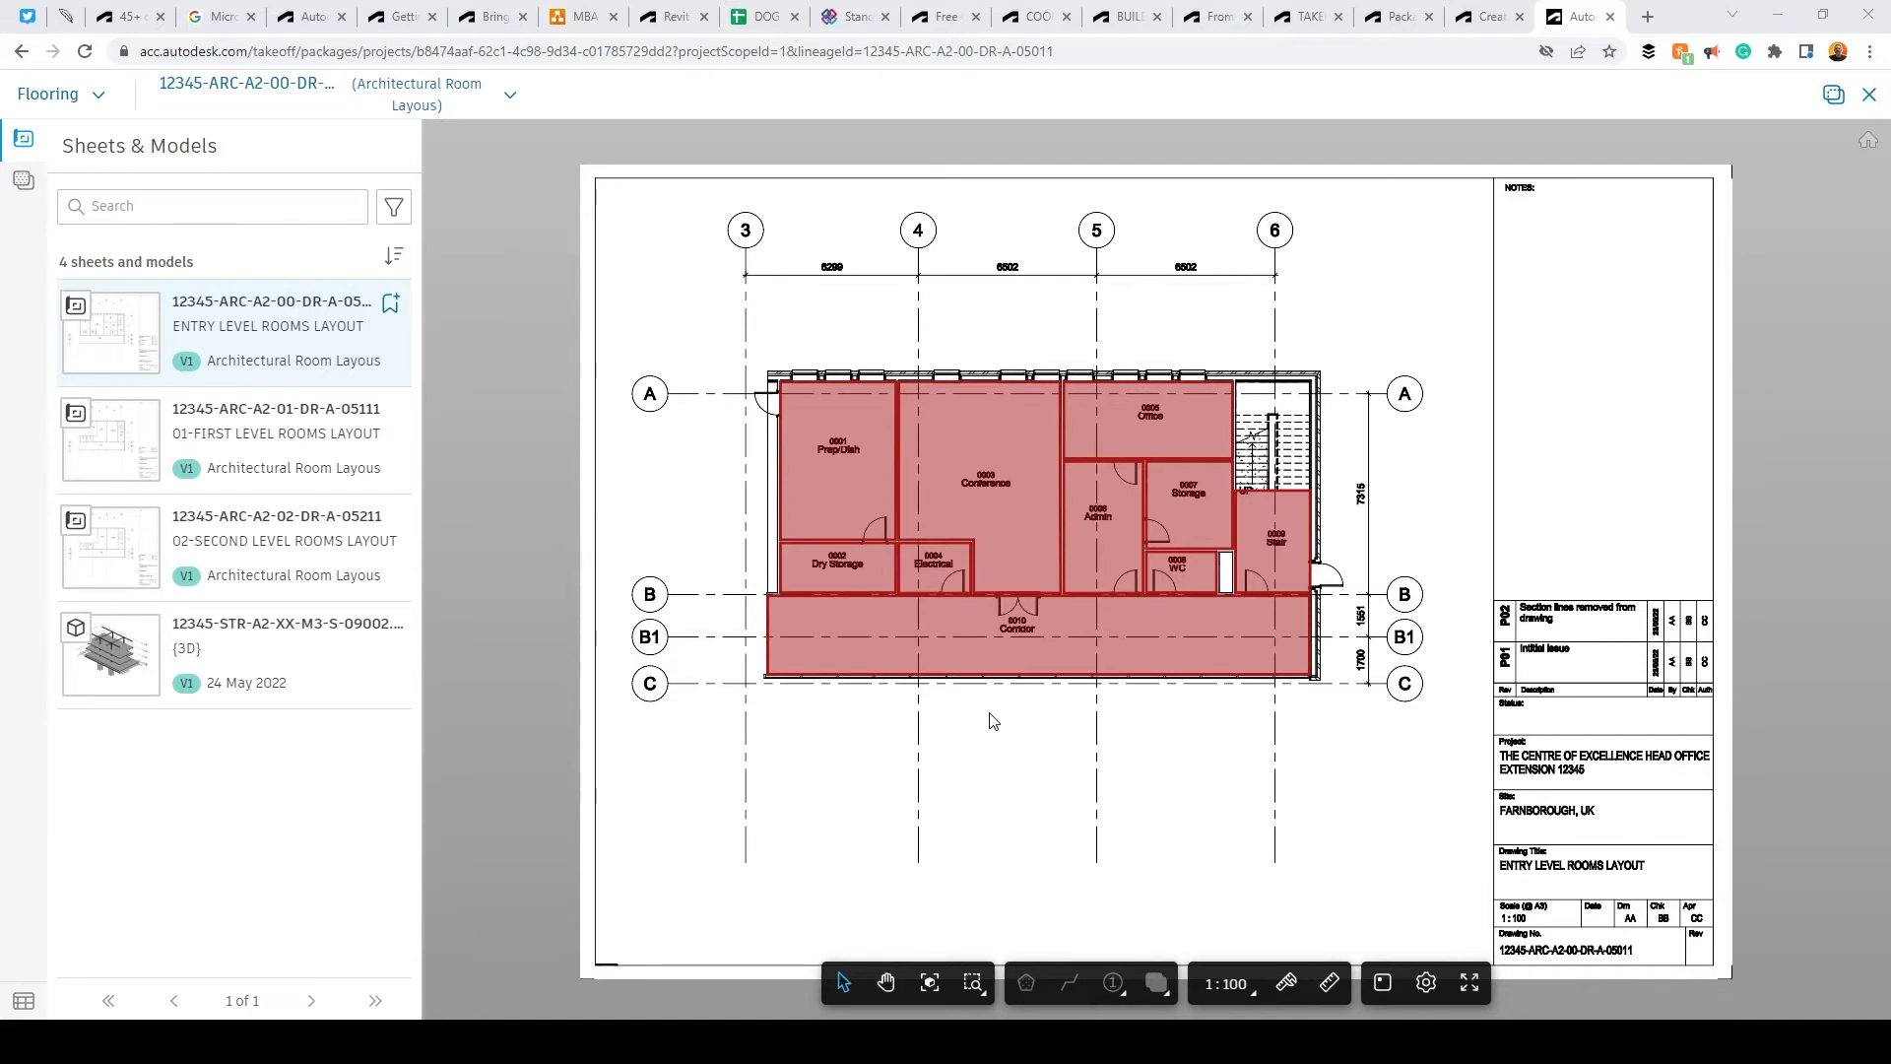
Step: Switch from the Flooring package to the Walls package and display its takeoff types
left_click(98, 93)
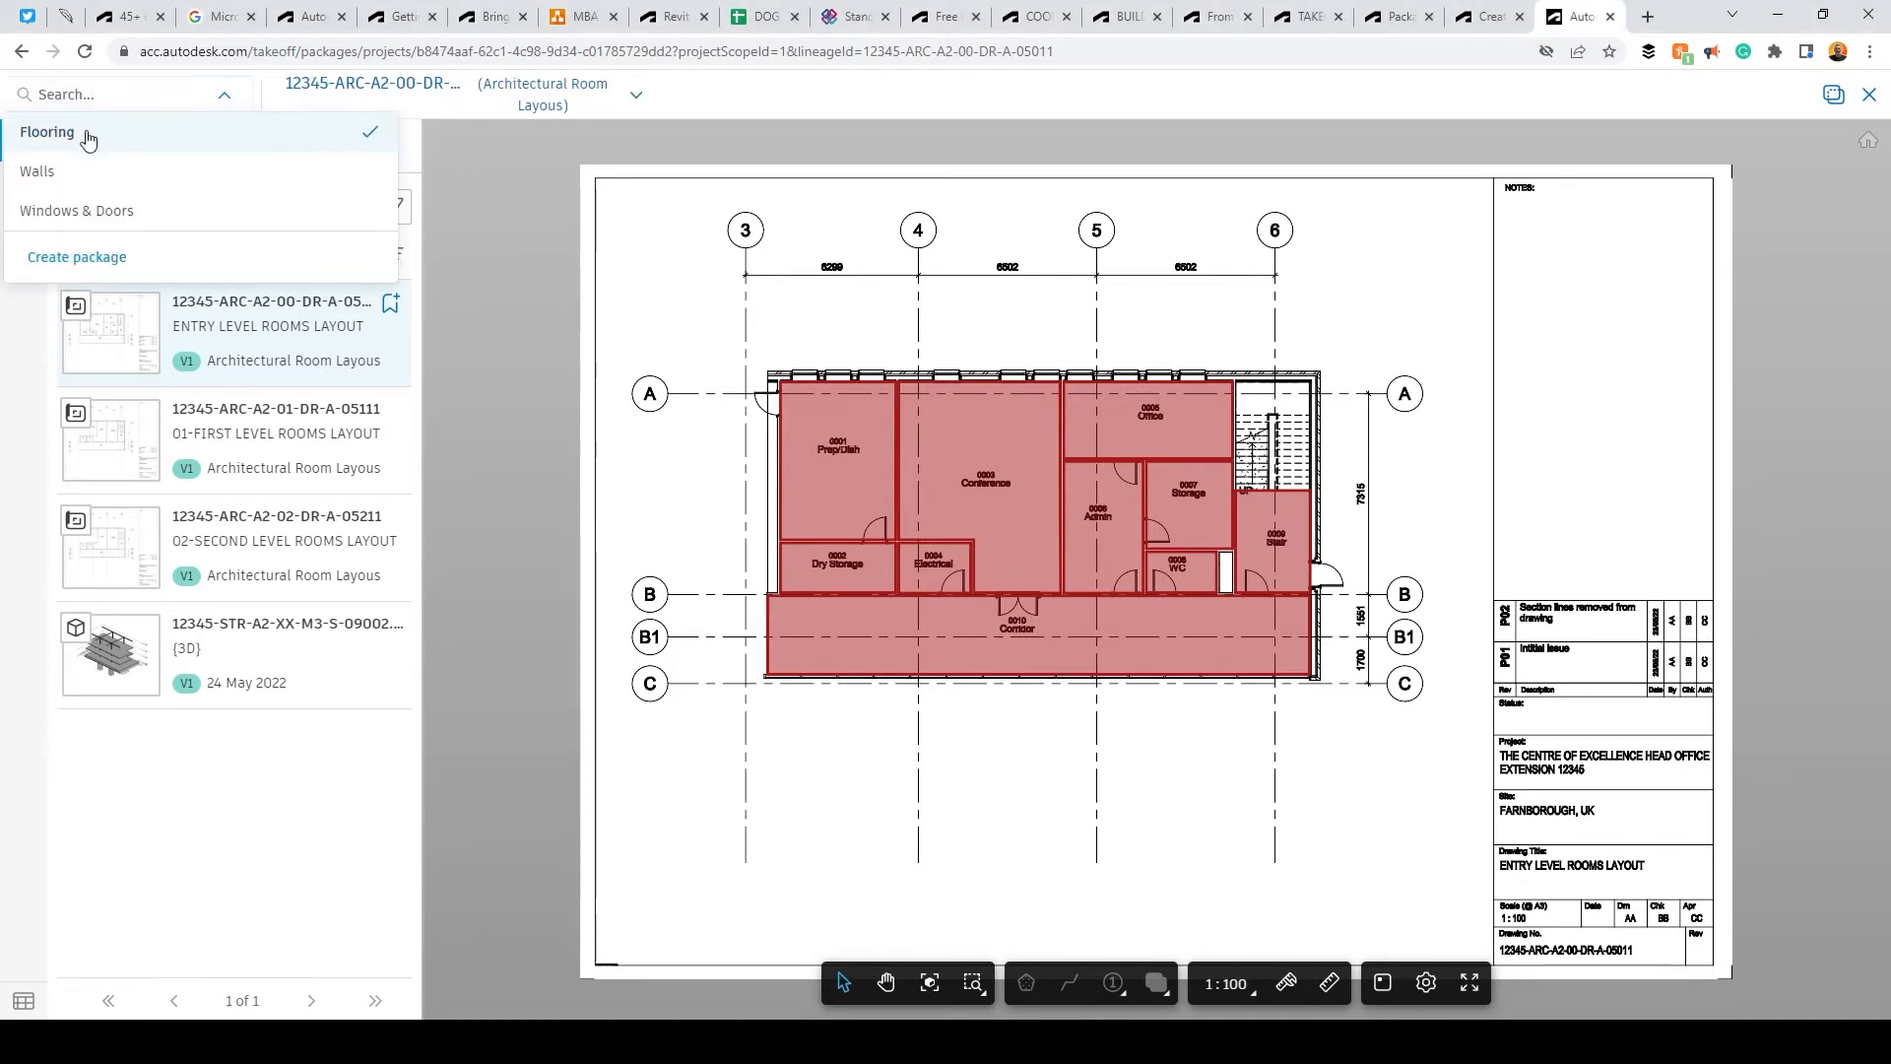
left_click(35, 172)
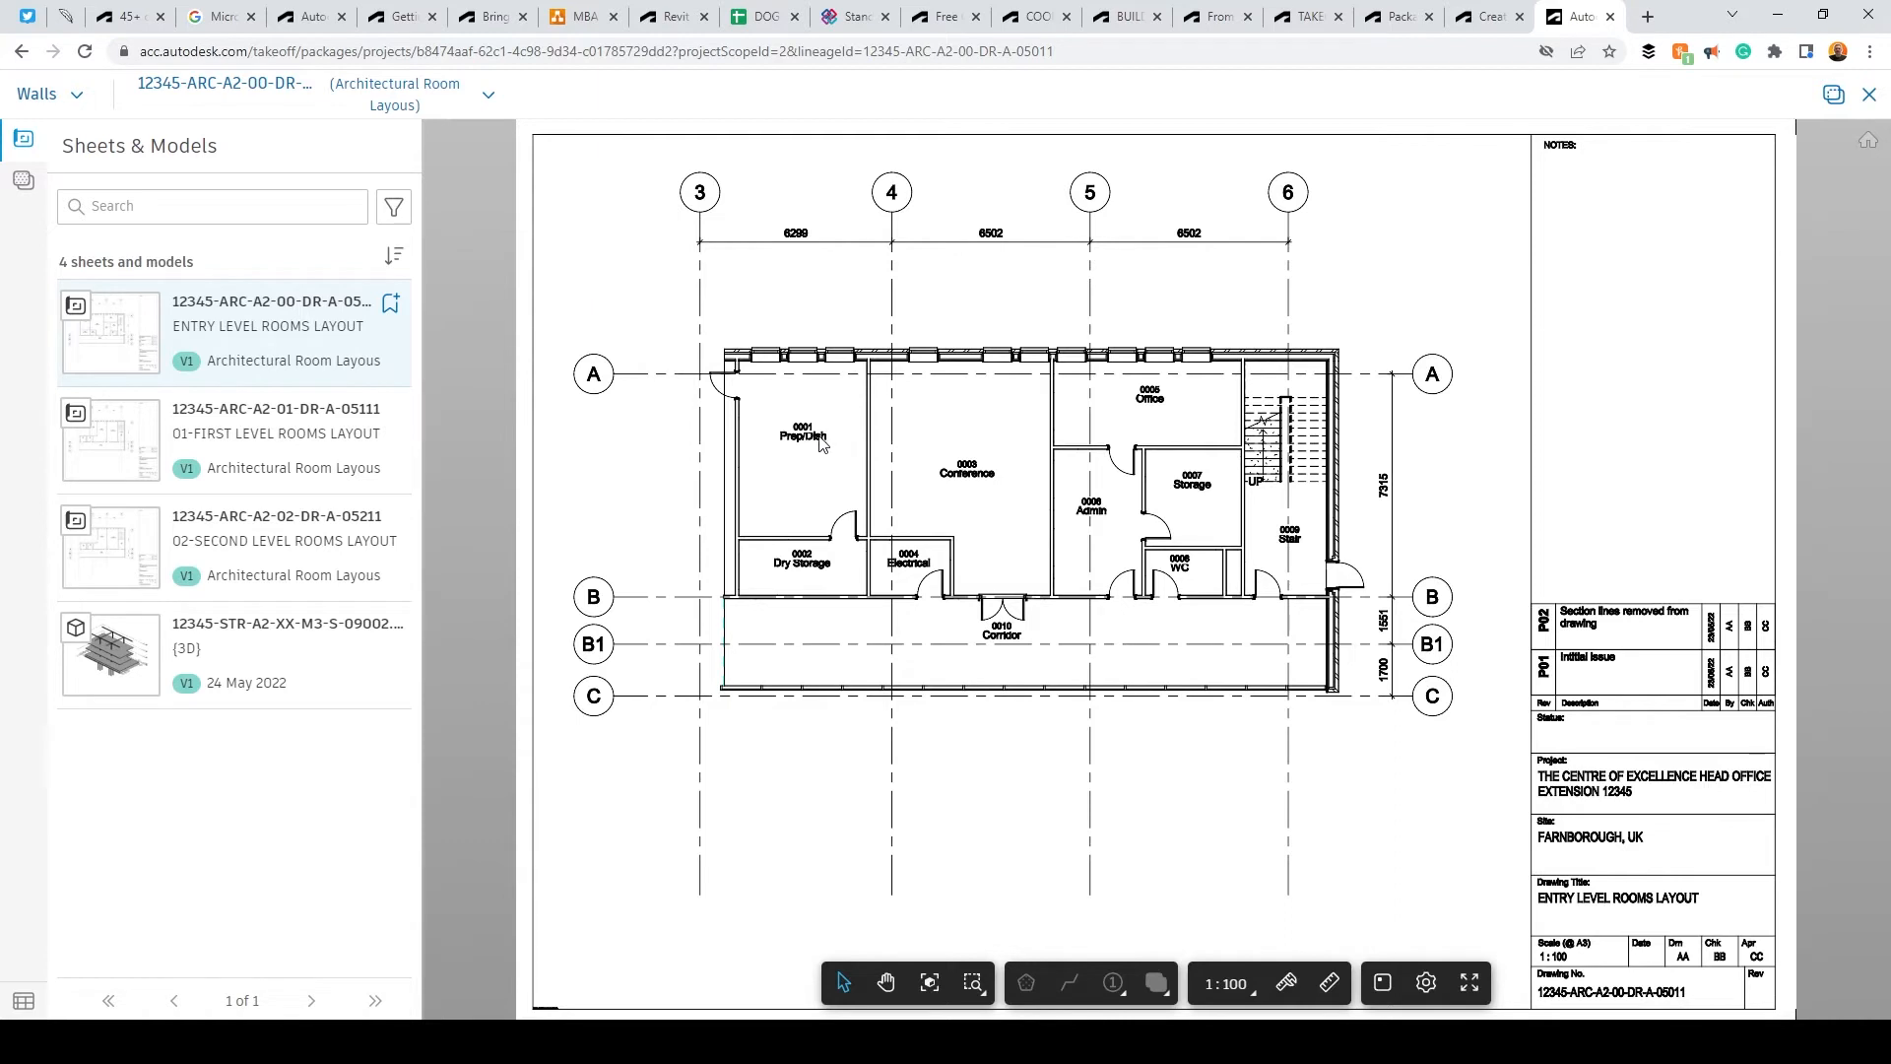
left_click(31, 192)
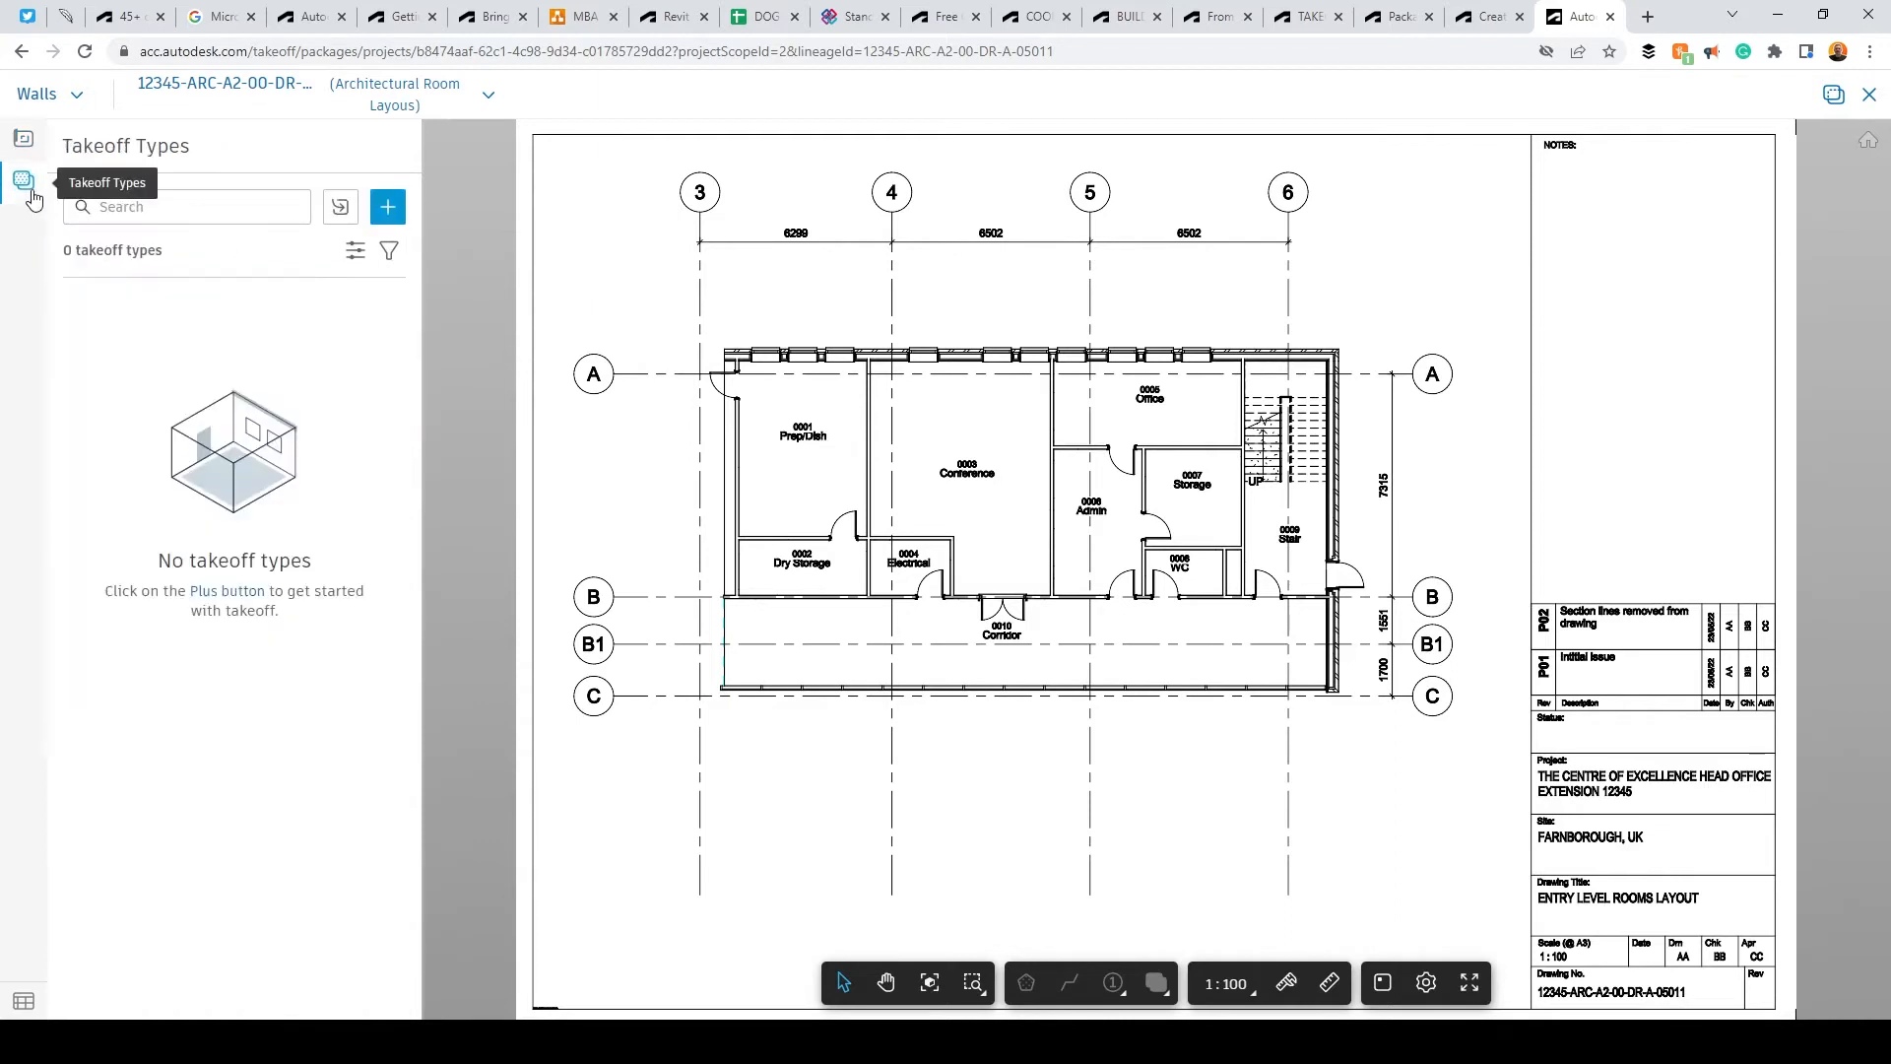
Step: Create a takeoff type named "Internal Walls" that uses the Linear tool, keeping the brown border colour
left_click(387, 207)
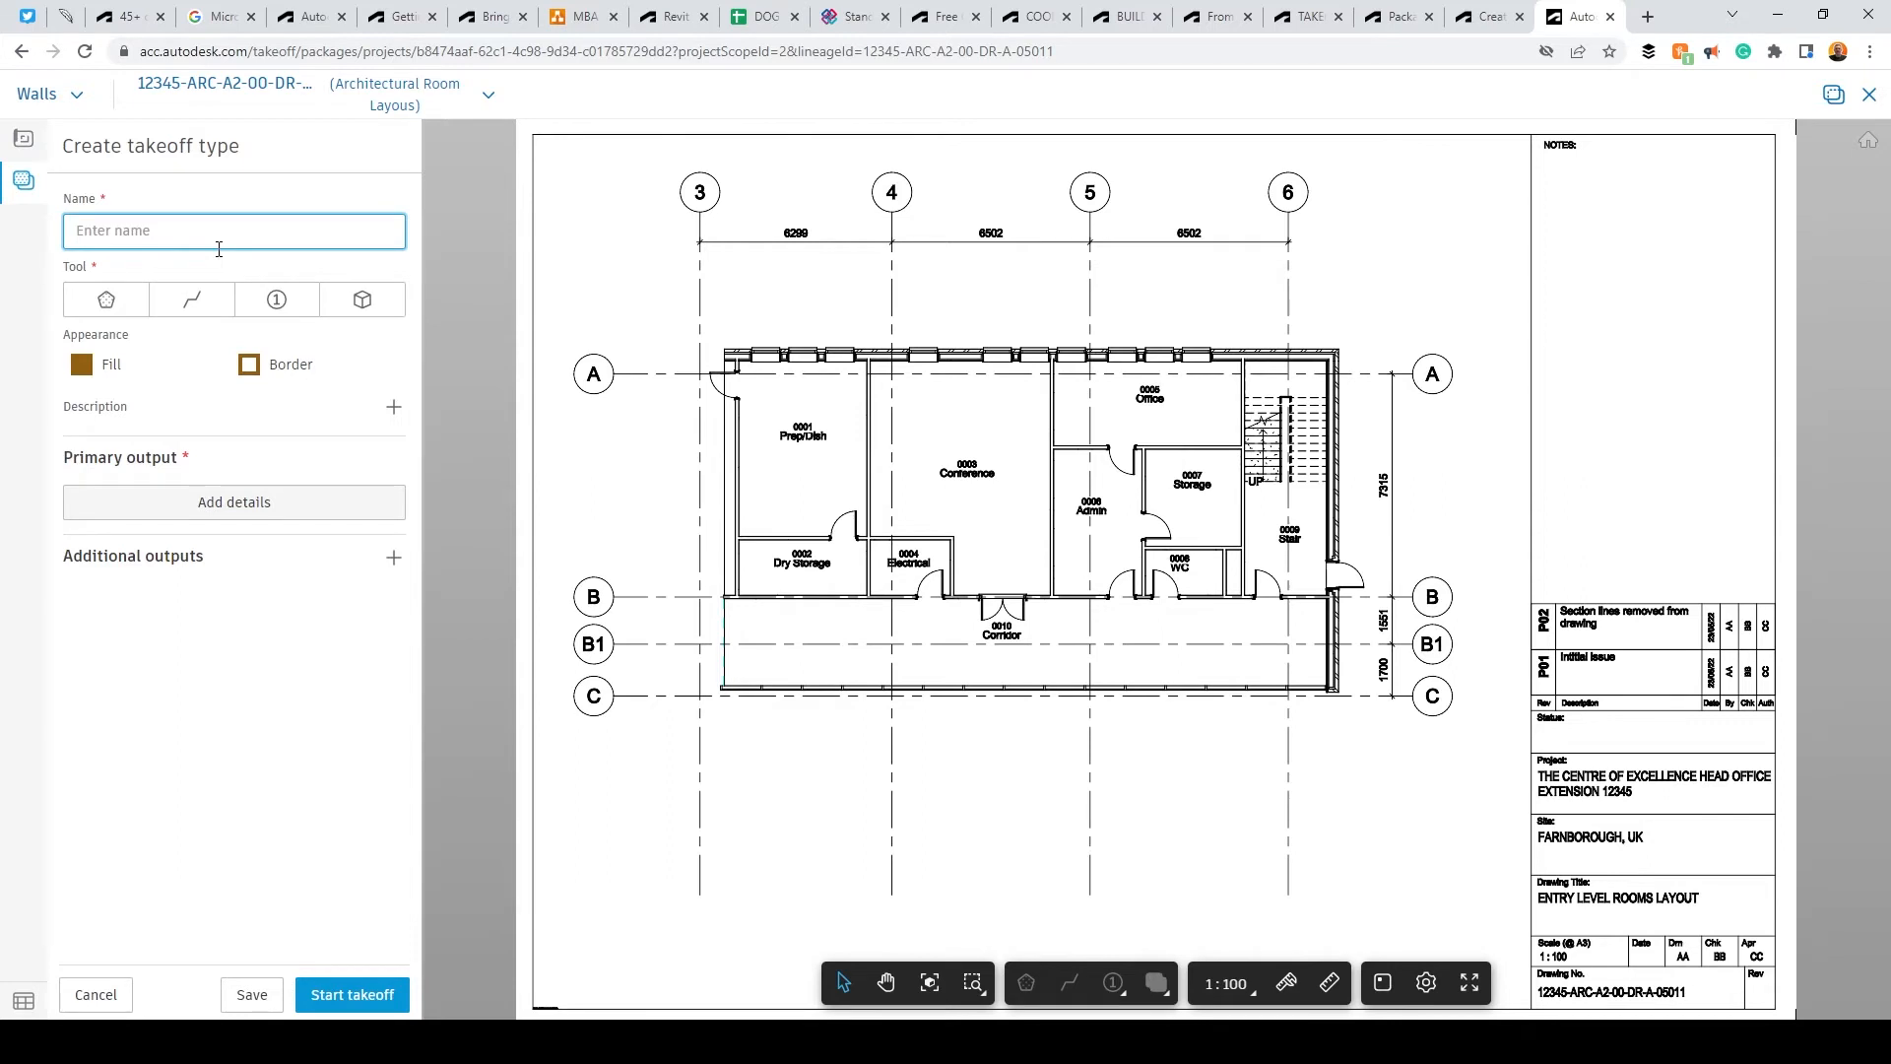
type("Internal Walls")
left_click(197, 315)
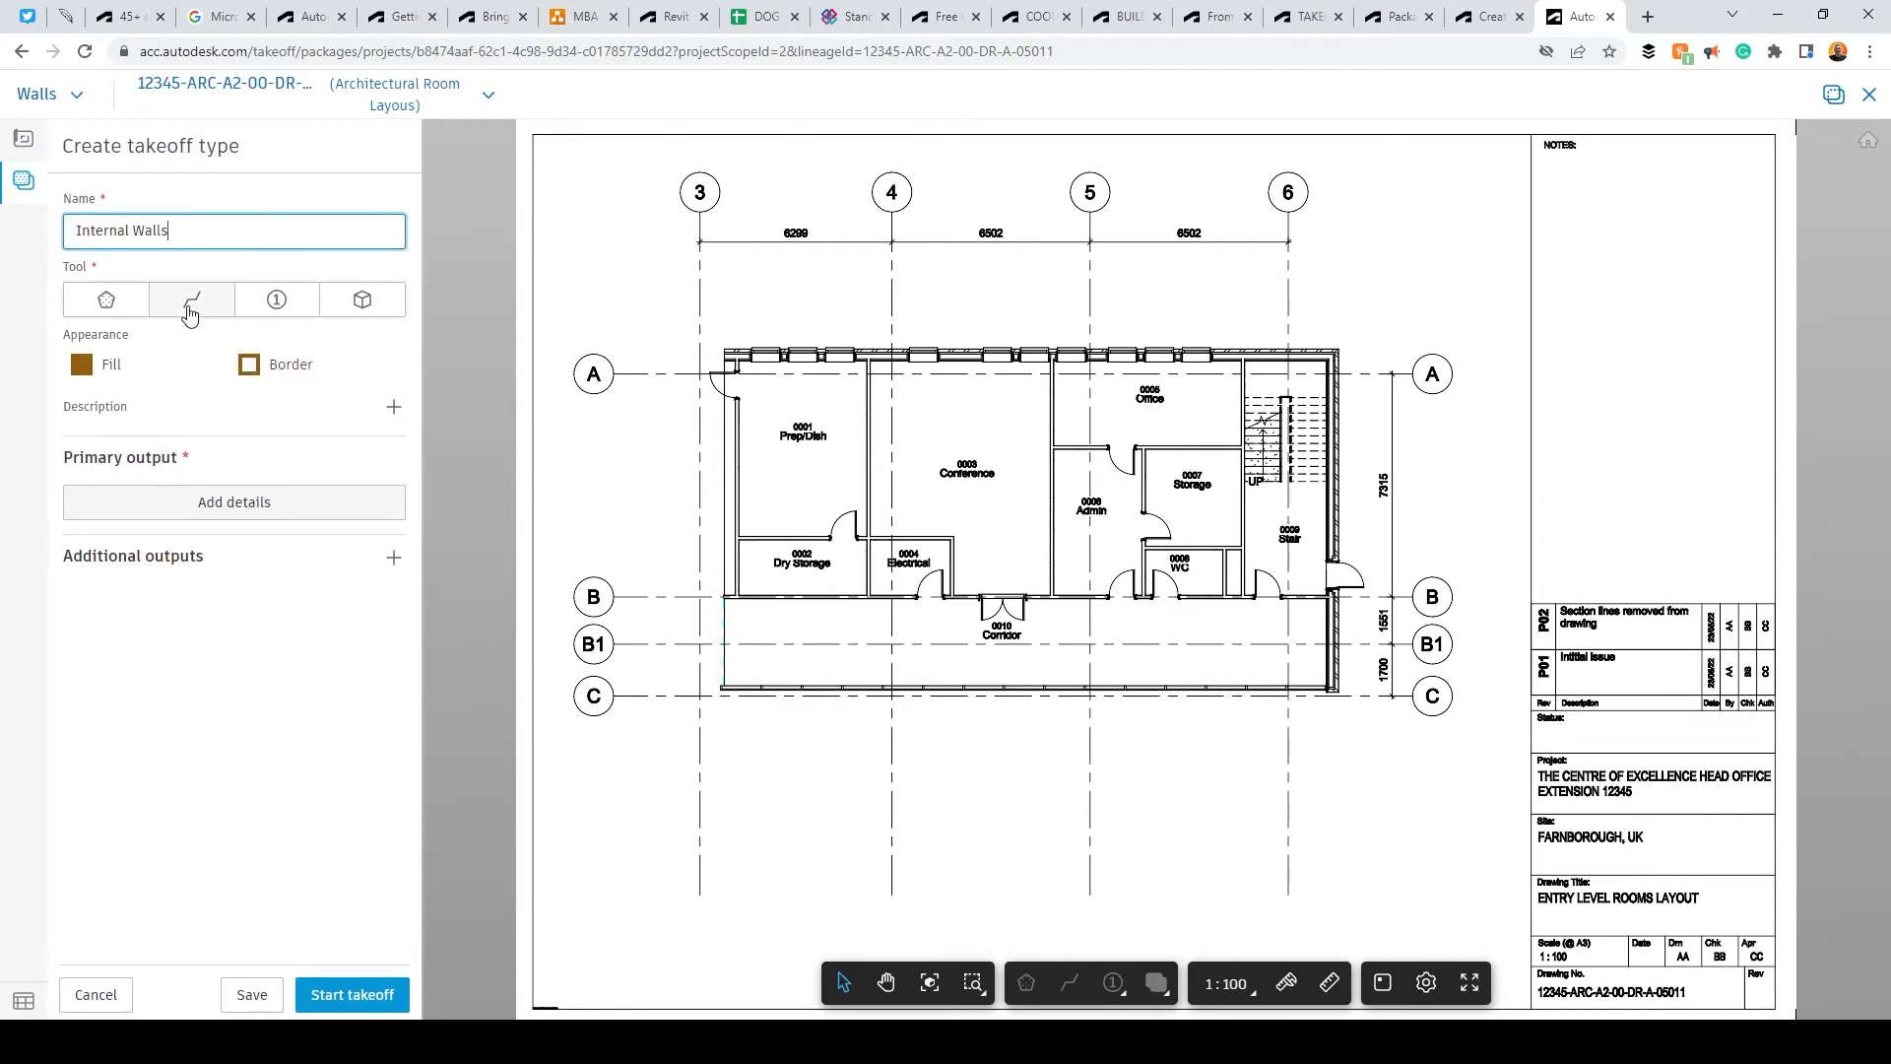
left_click(190, 311)
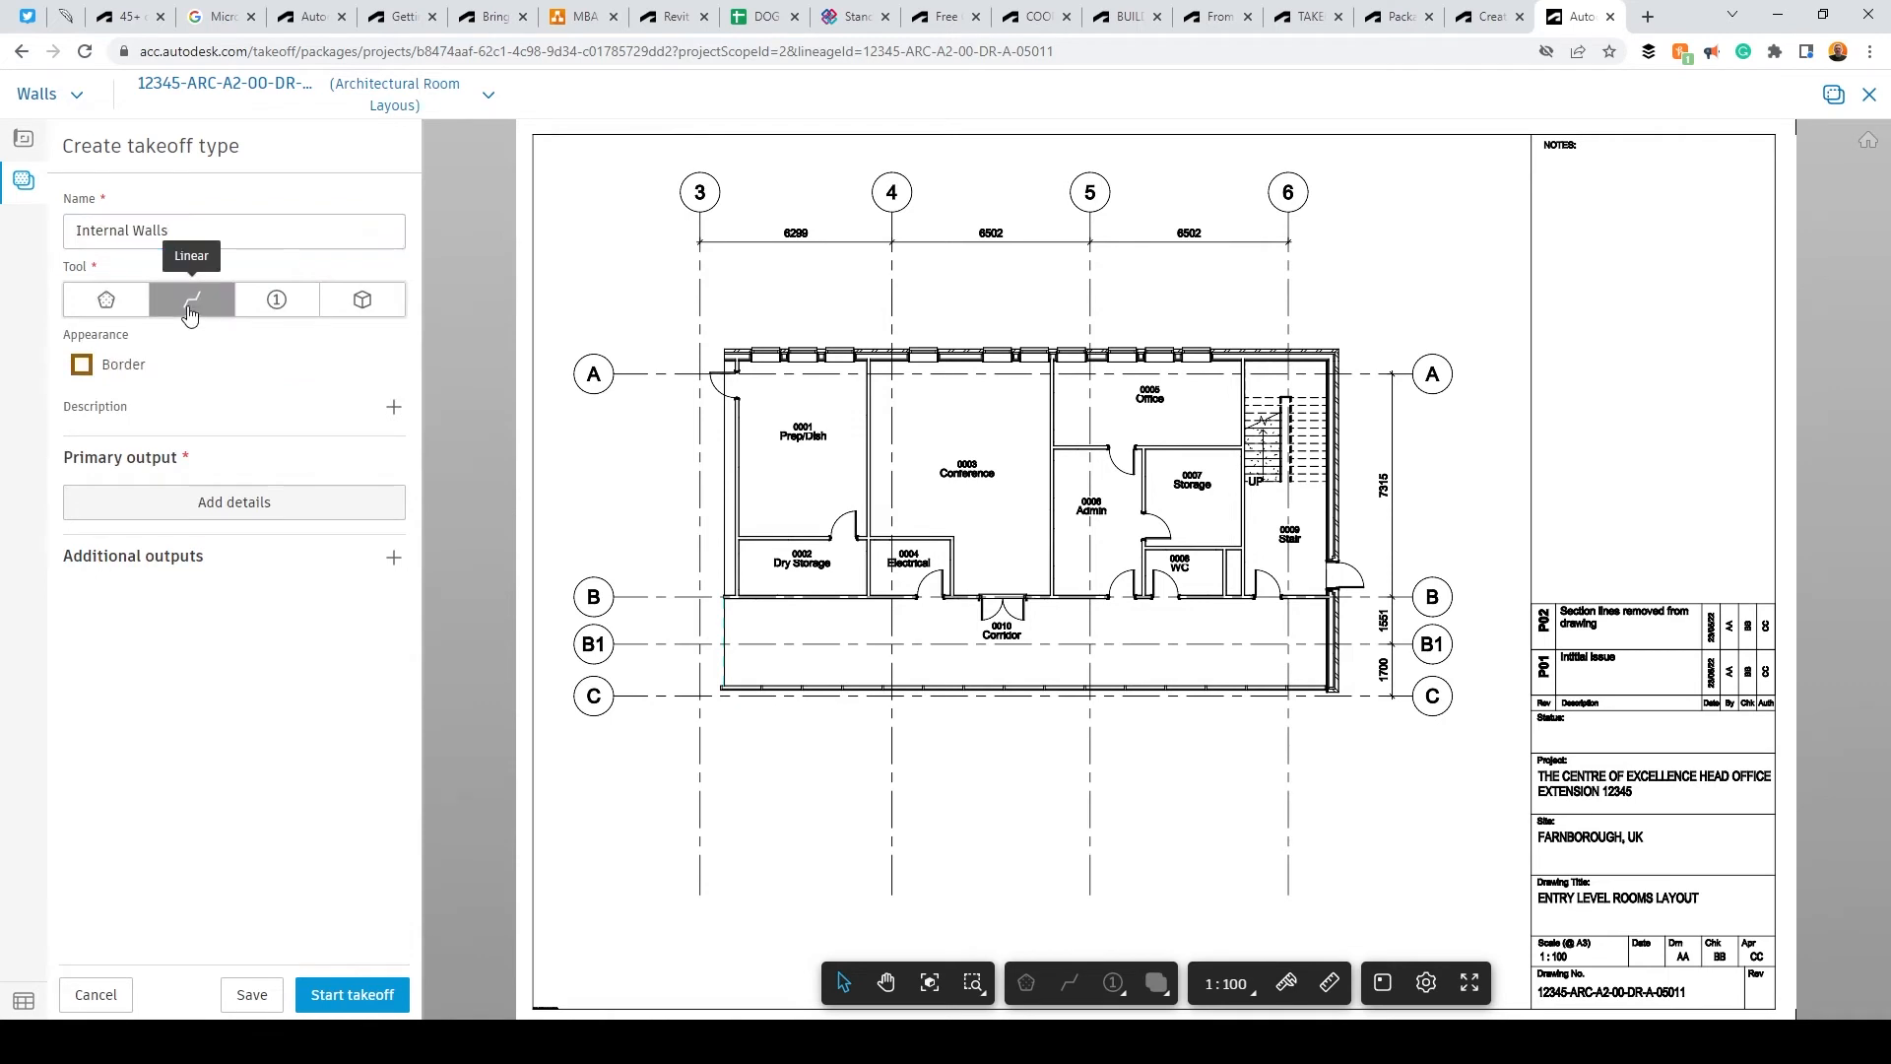
left_click(82, 365)
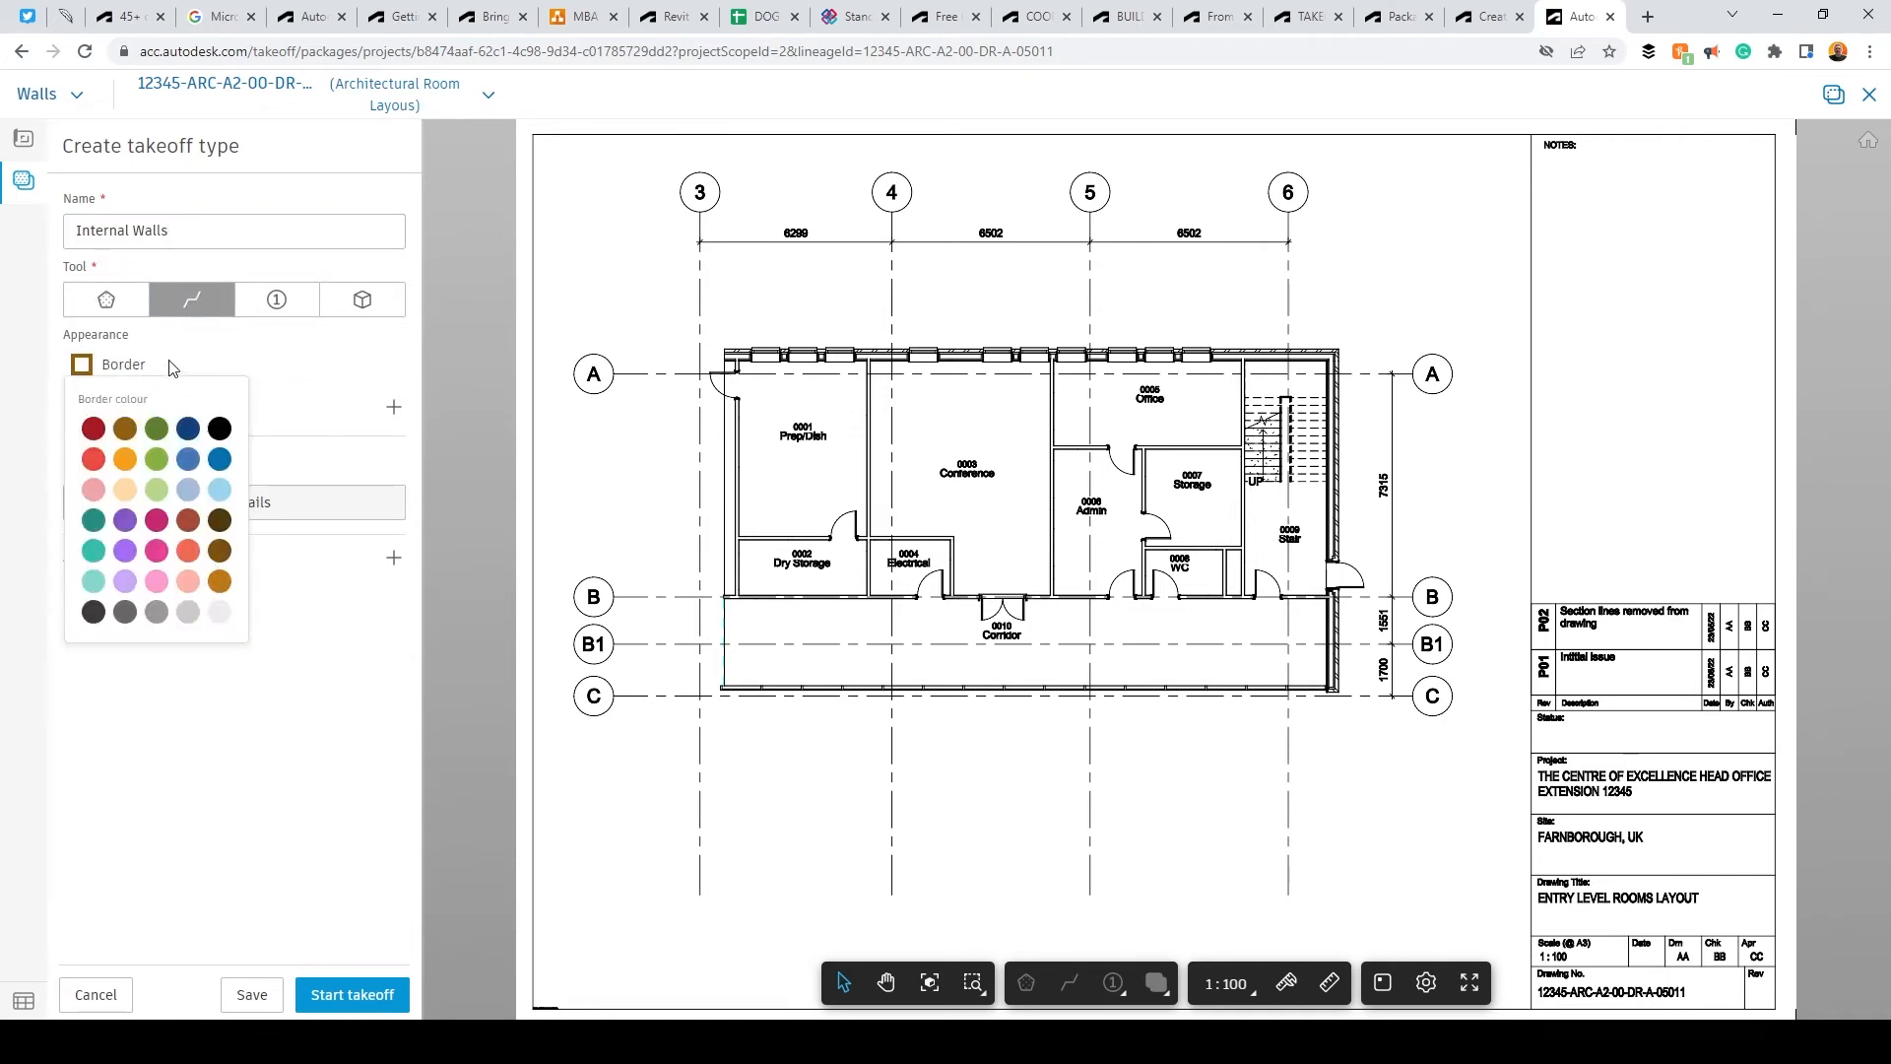
left_click(210, 366)
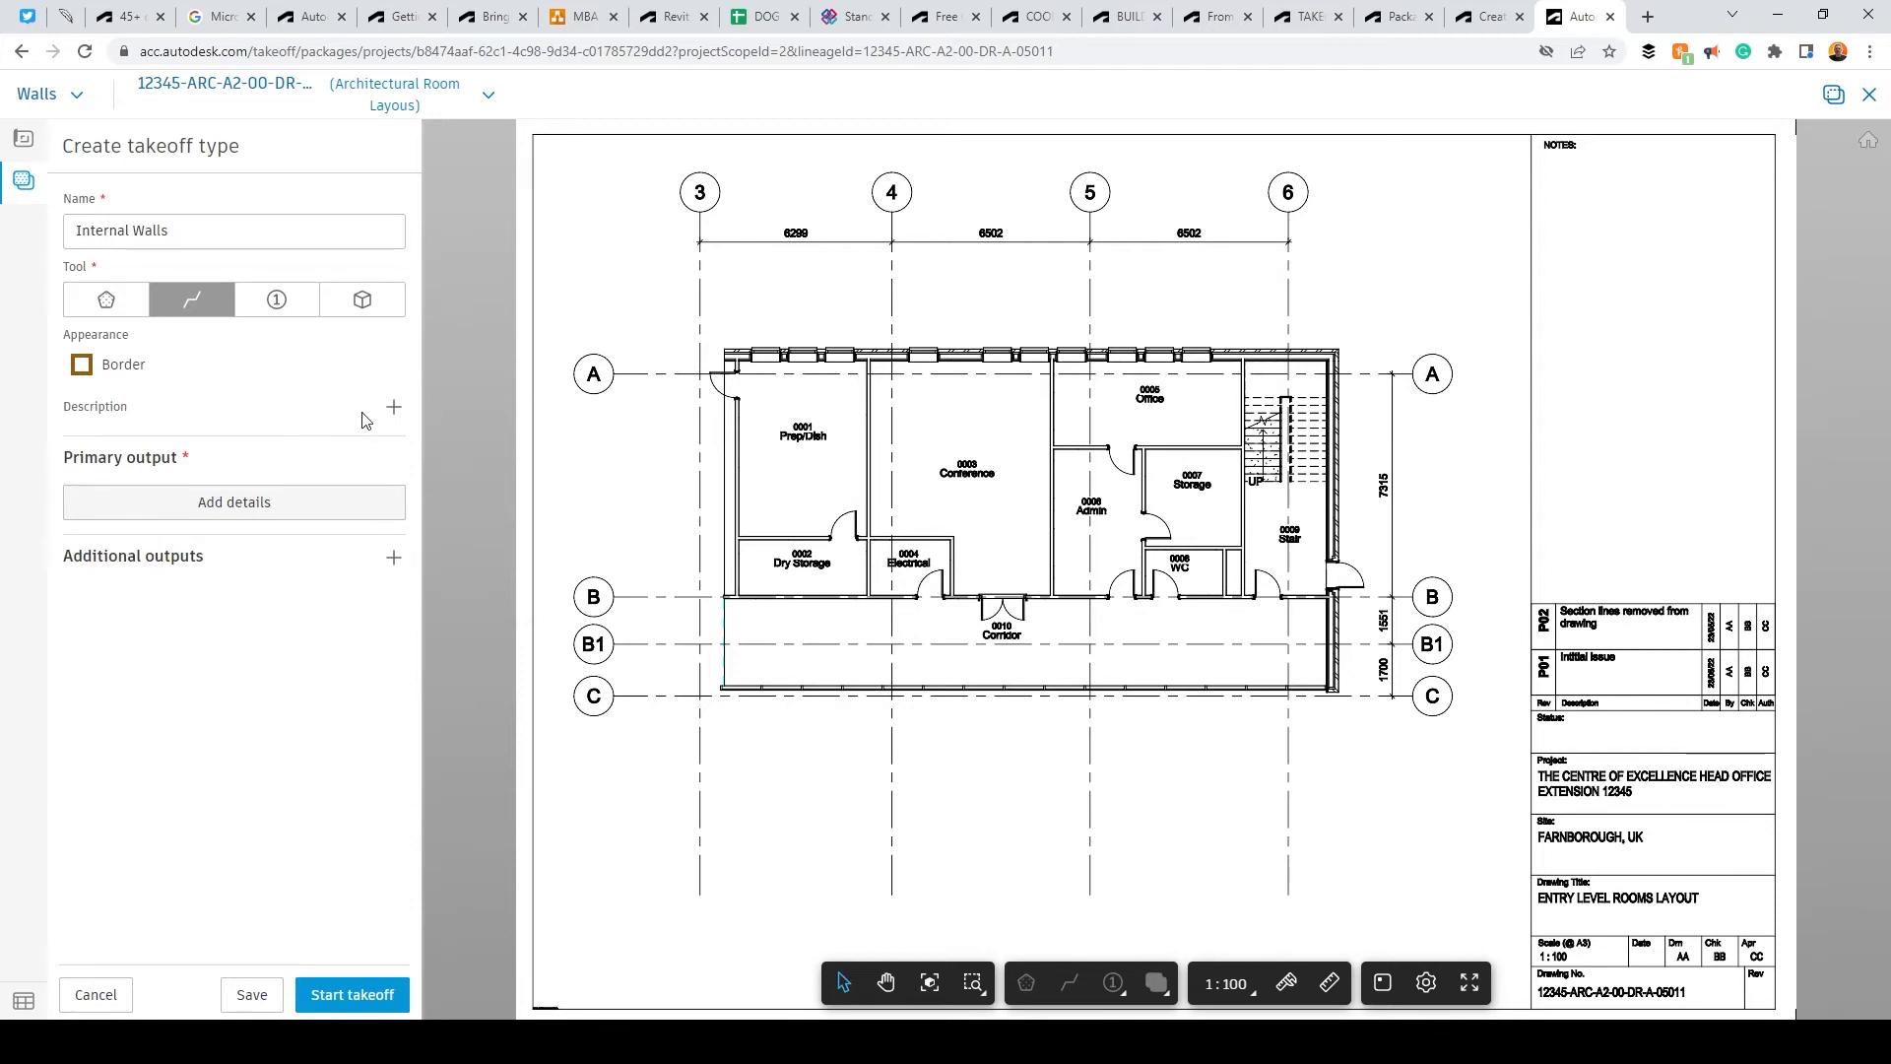
Step: Add the description "Internal walls lengths" and name the primary output "Wall Length's"
left_click(394, 408)
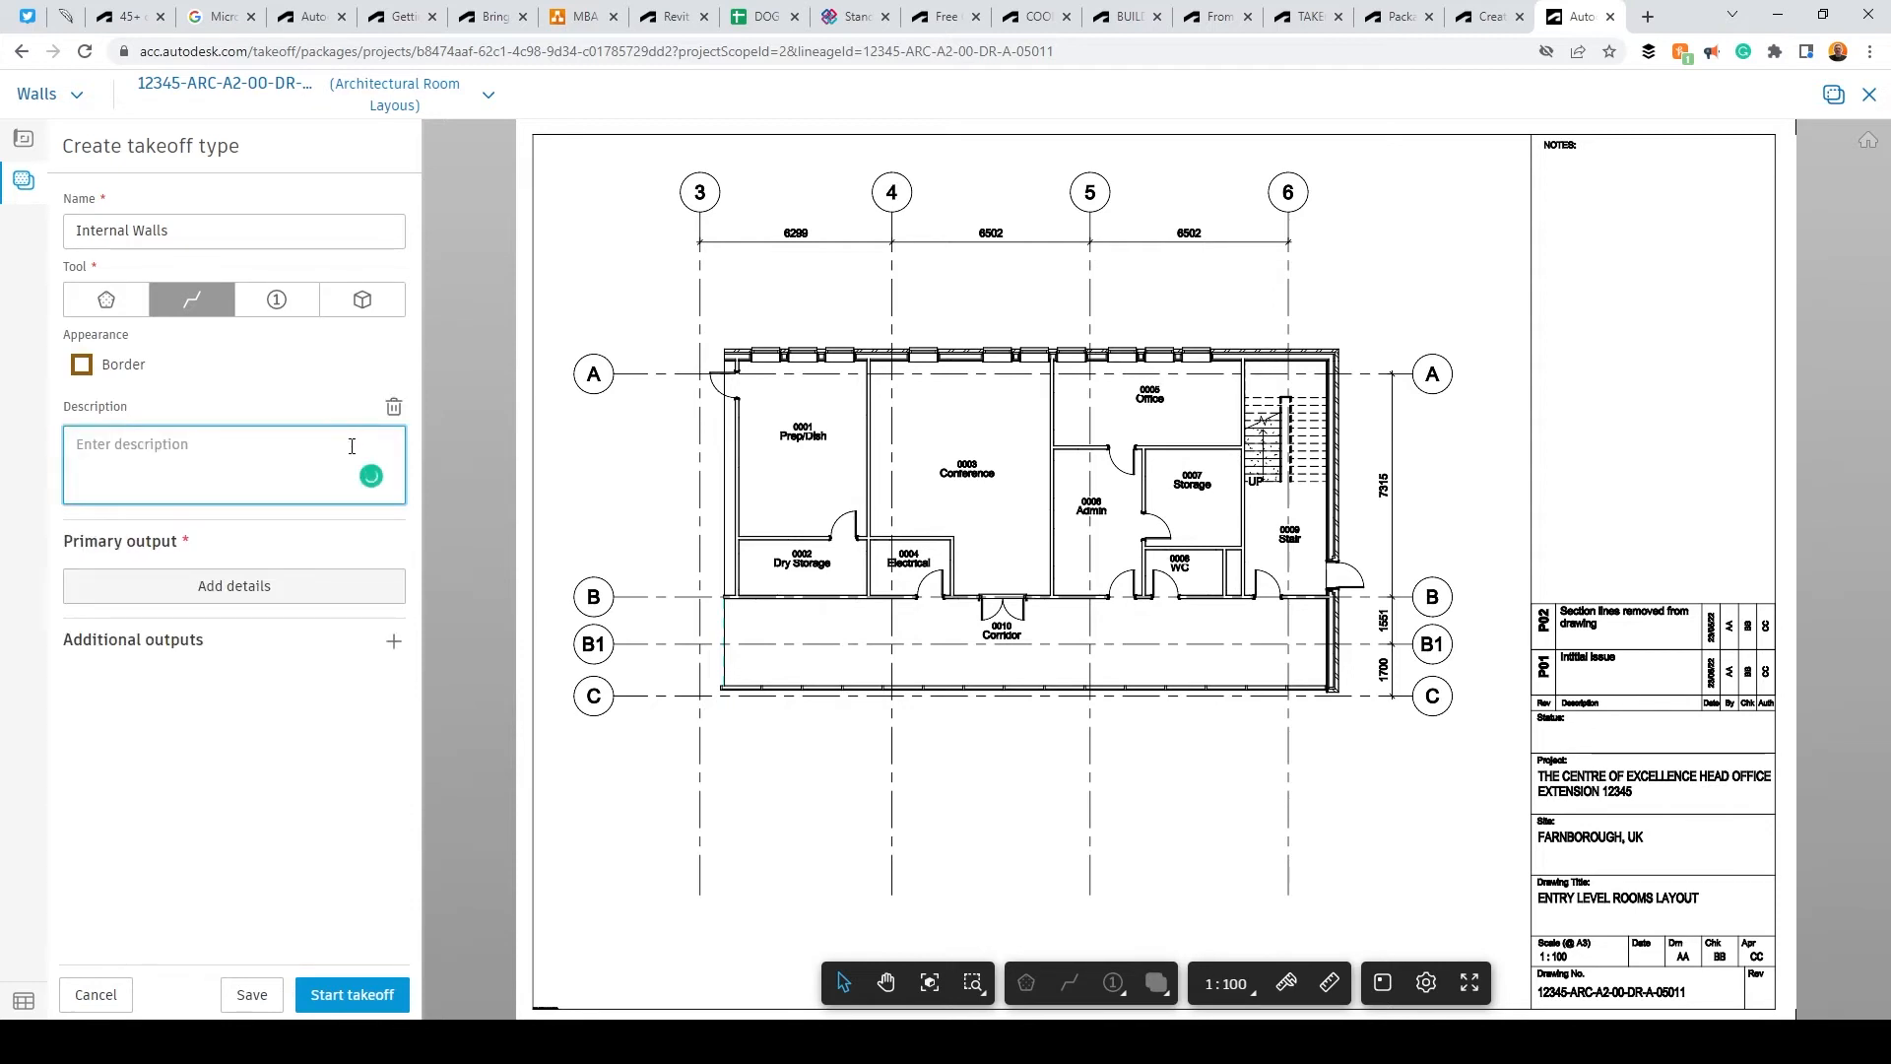
type("Internal walls lengths")
left_click(236, 587)
type("Wall Length's")
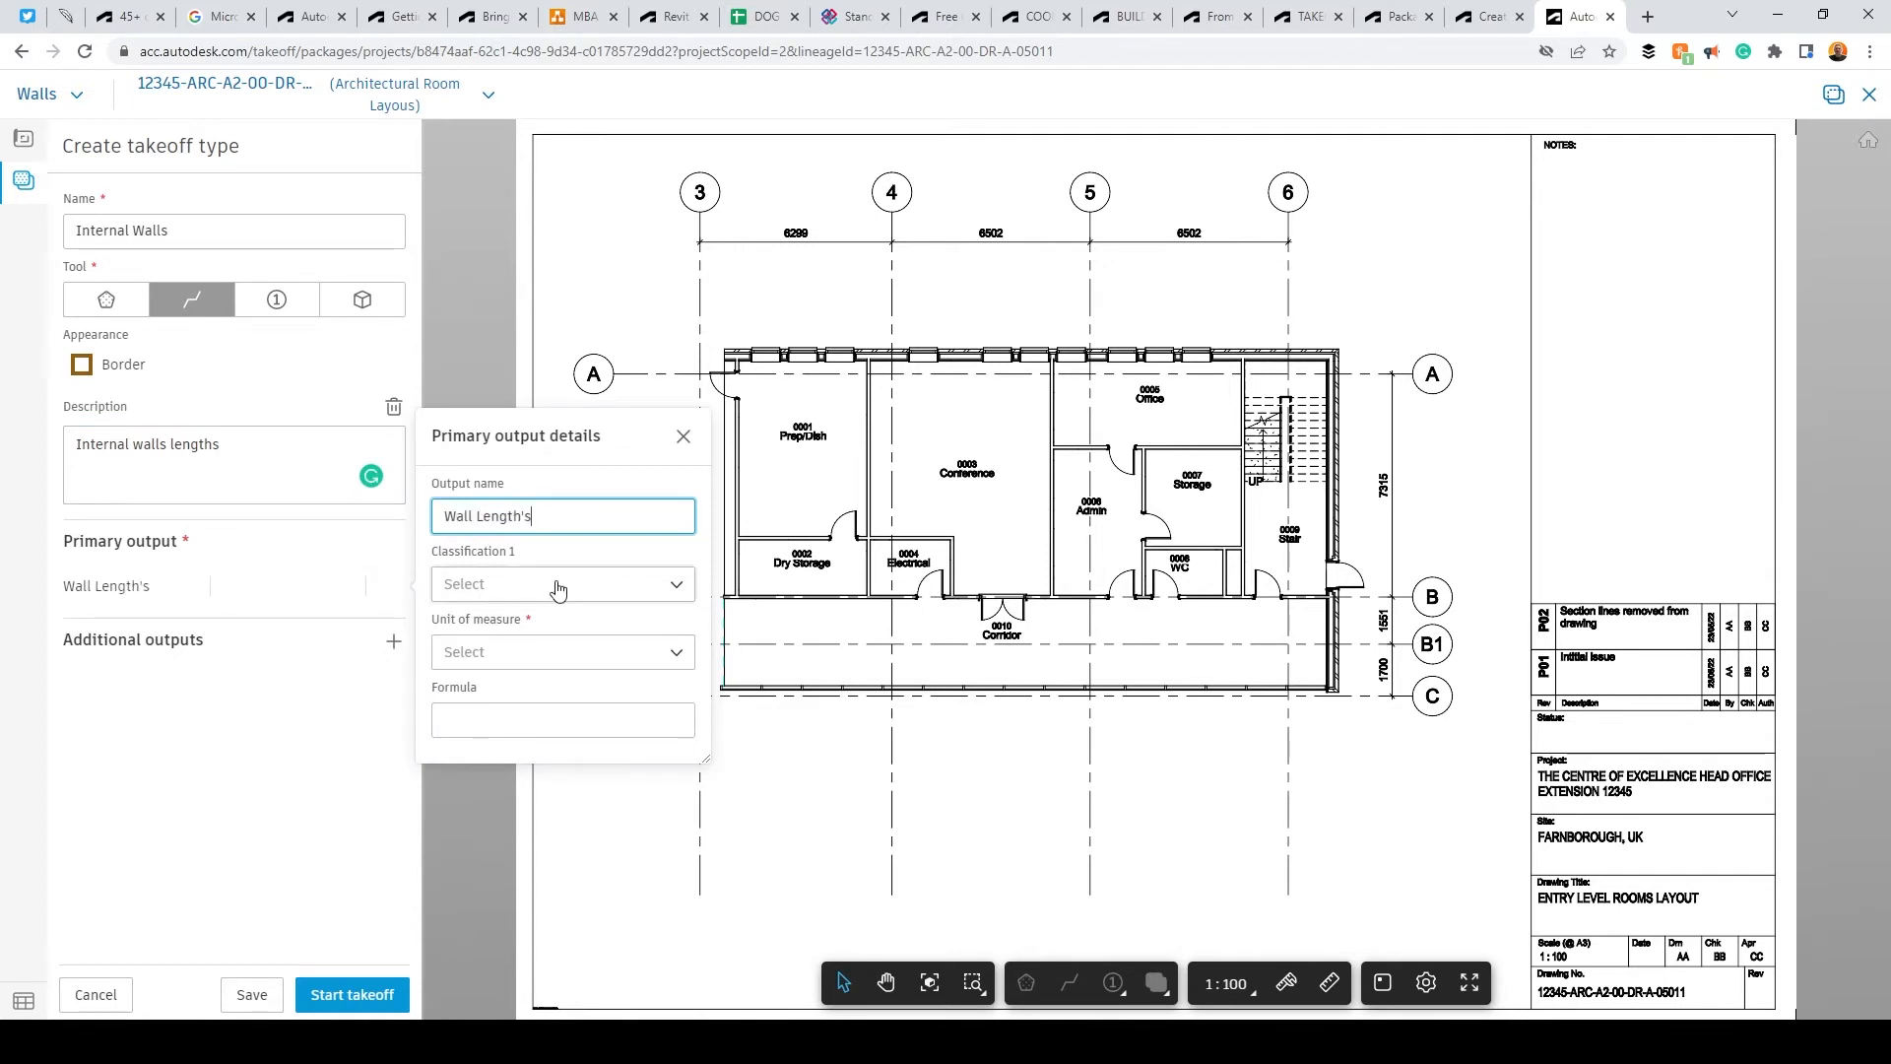
Step: Classify the primary output as C1_WP01.1.1 - Internal walls and set its unit of measure to Metres (M)
left_click(558, 585)
left_click(459, 621)
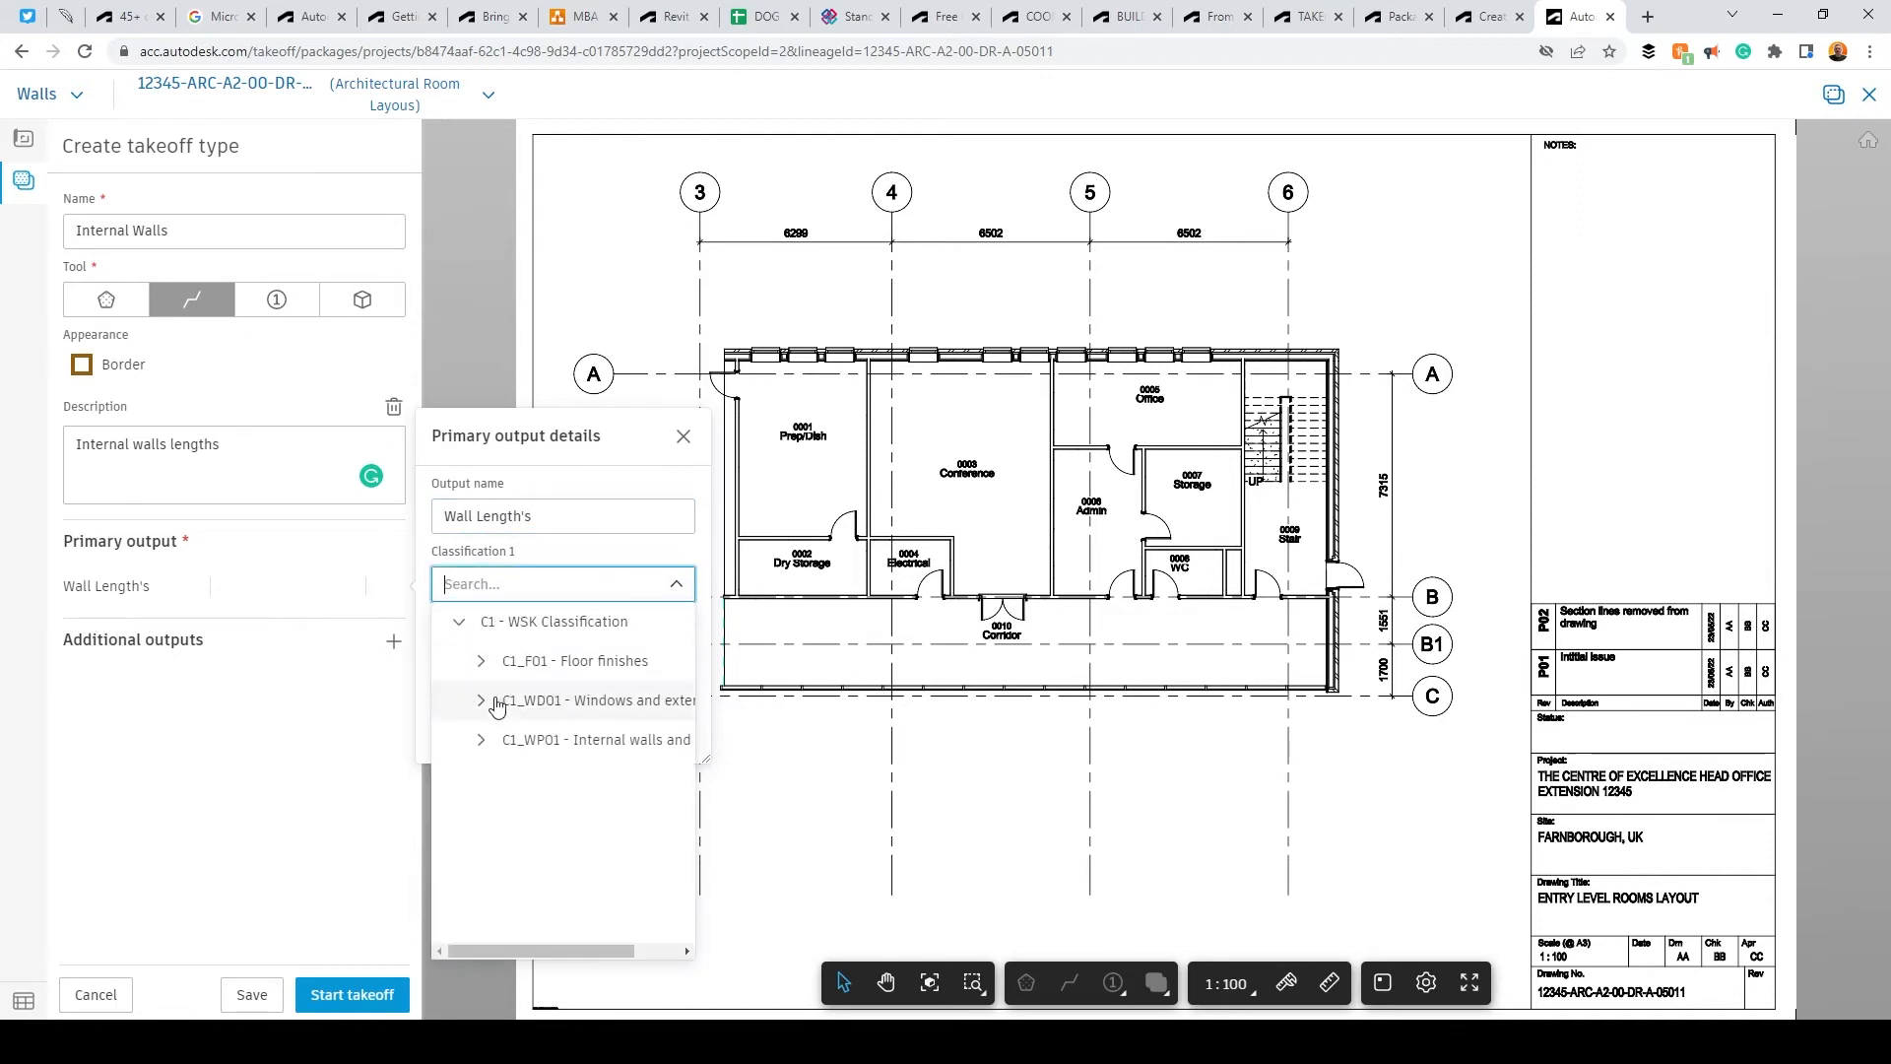
left_click(484, 740)
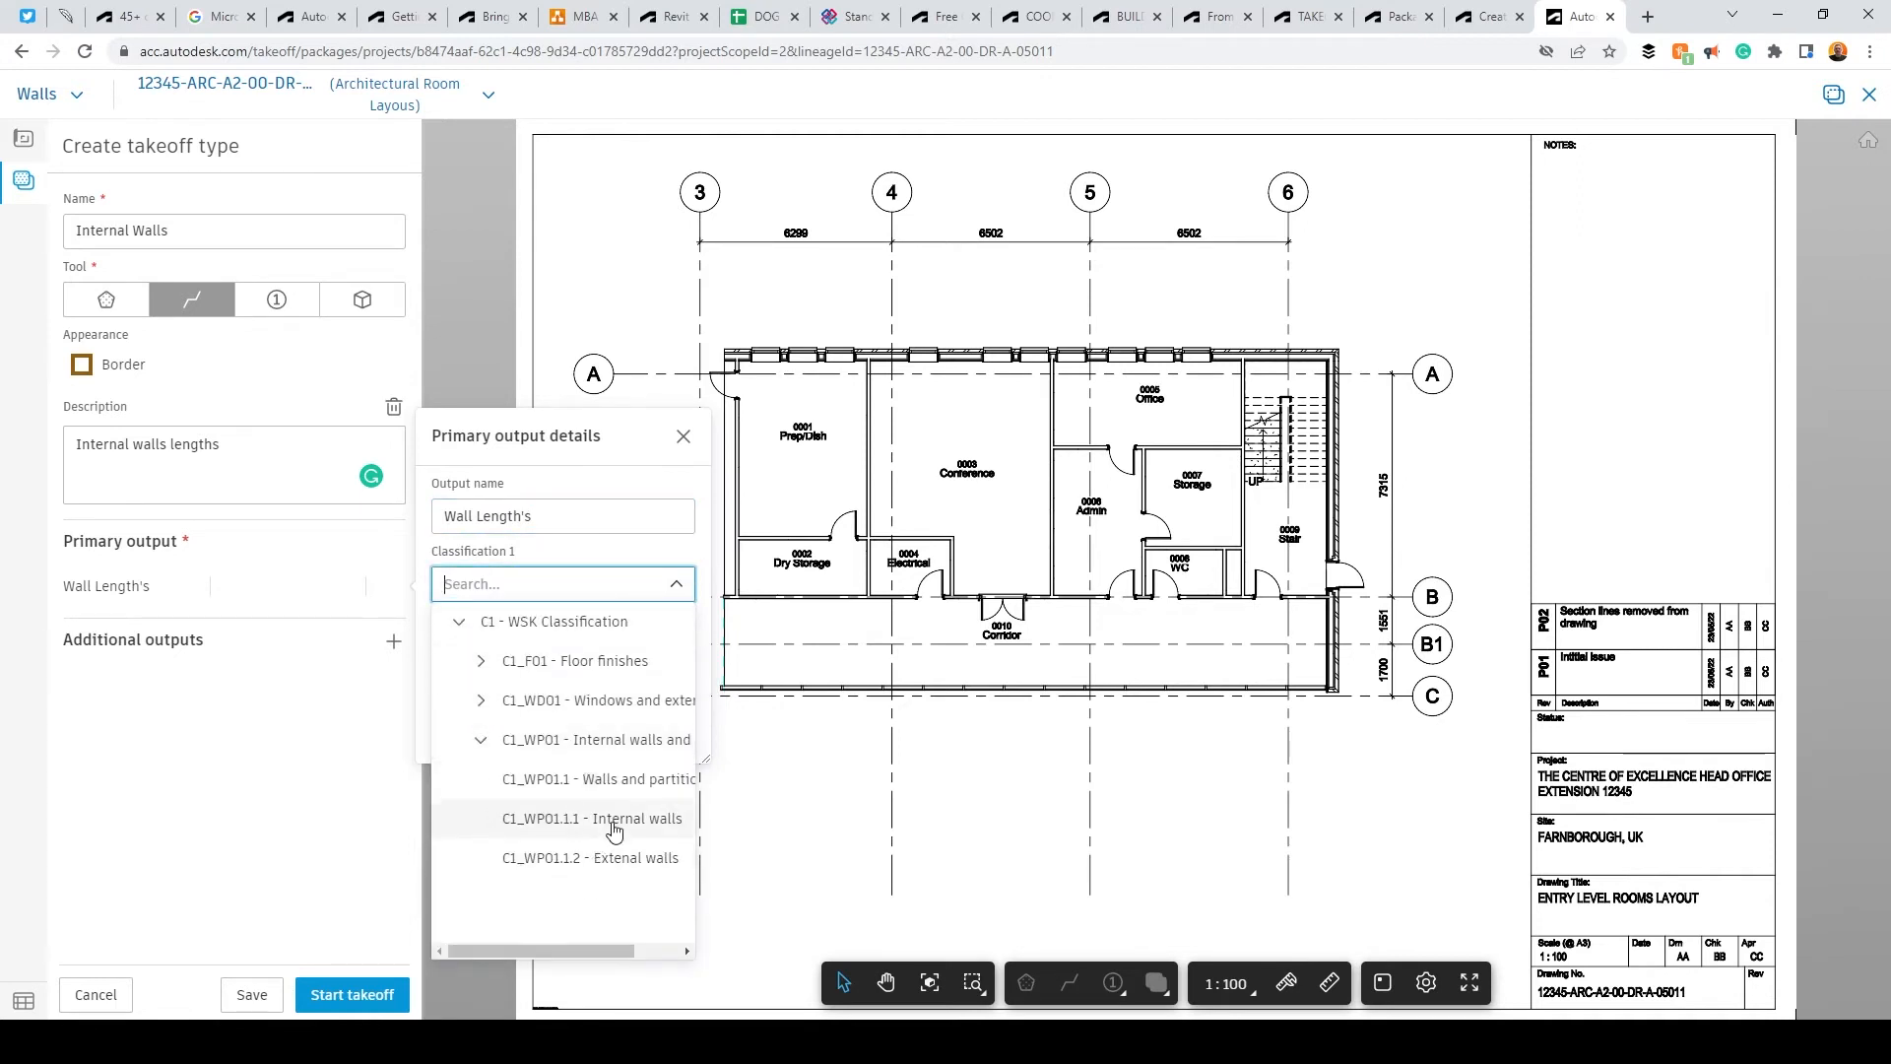
left_click(581, 823)
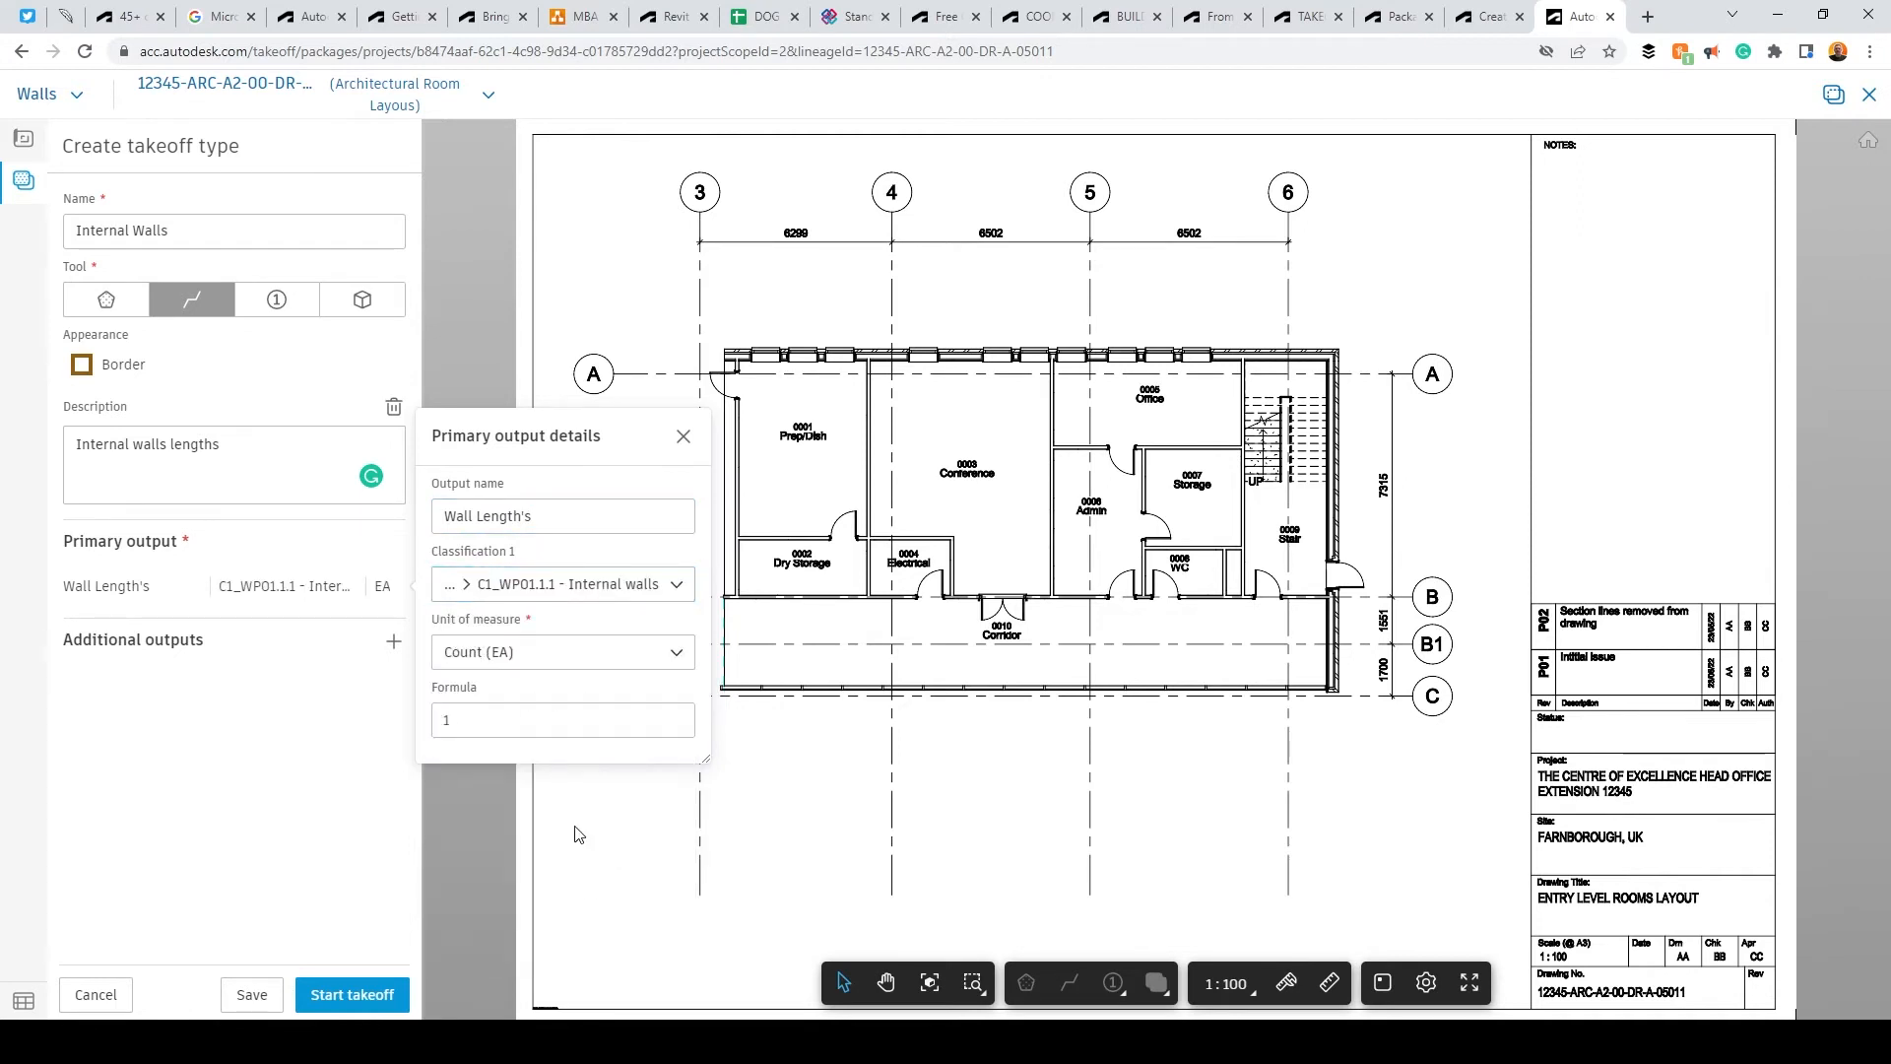
left_click(531, 655)
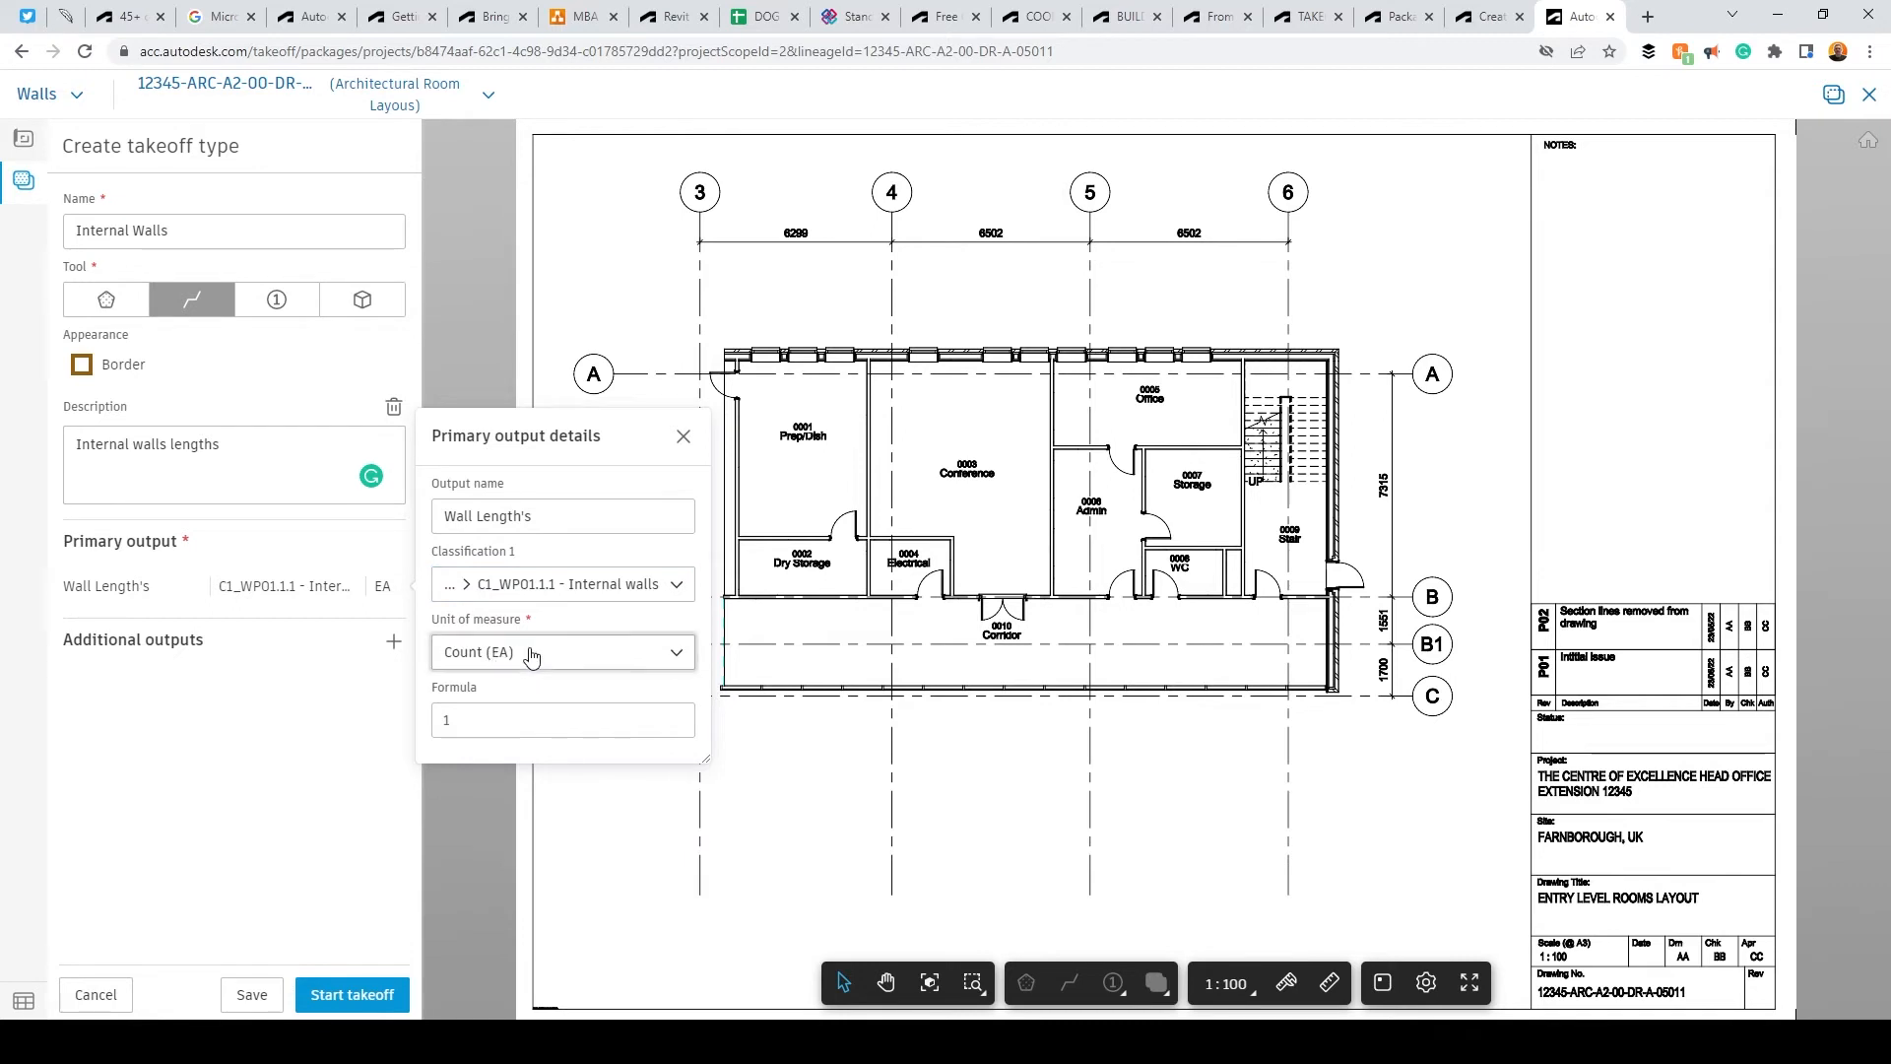
left_click(483, 735)
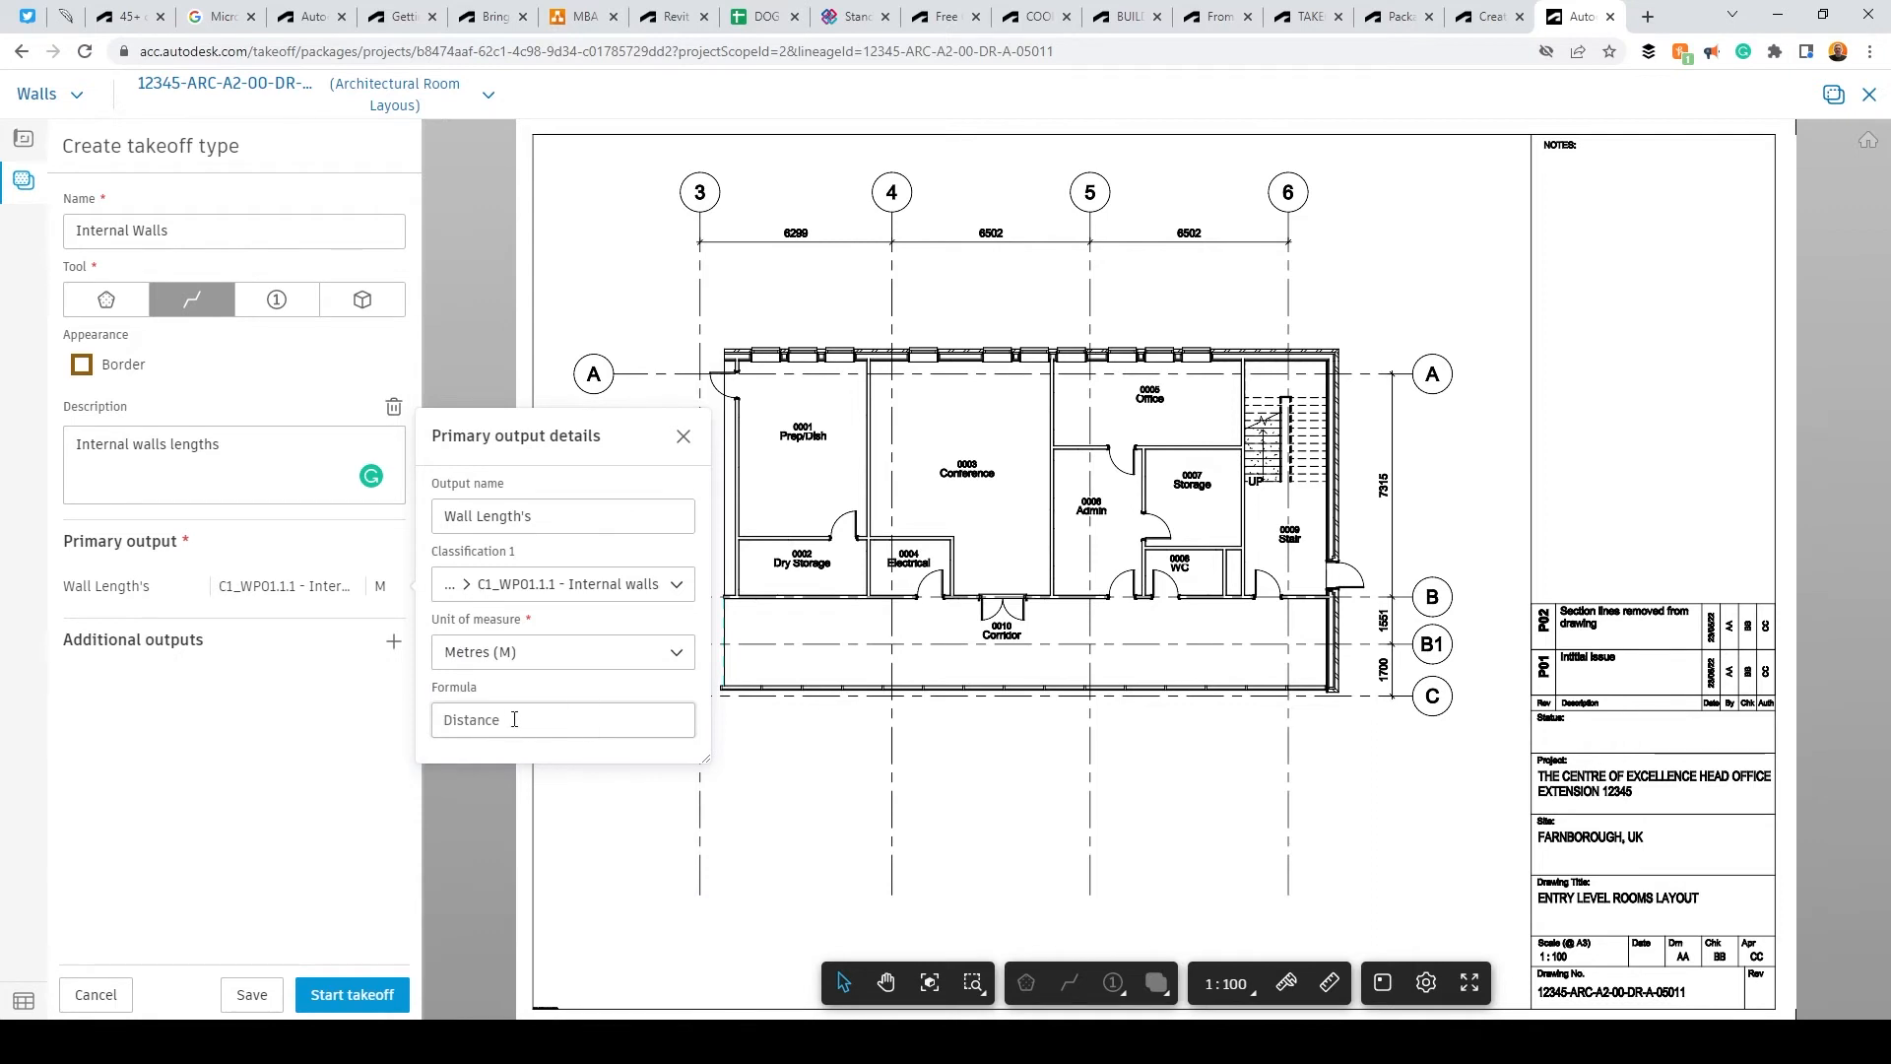
Step: Start the Internal Walls takeoff and trace the outer wall of Prep/Dish and Dry Storage from the window wall to gridline B
left_click(336, 1005)
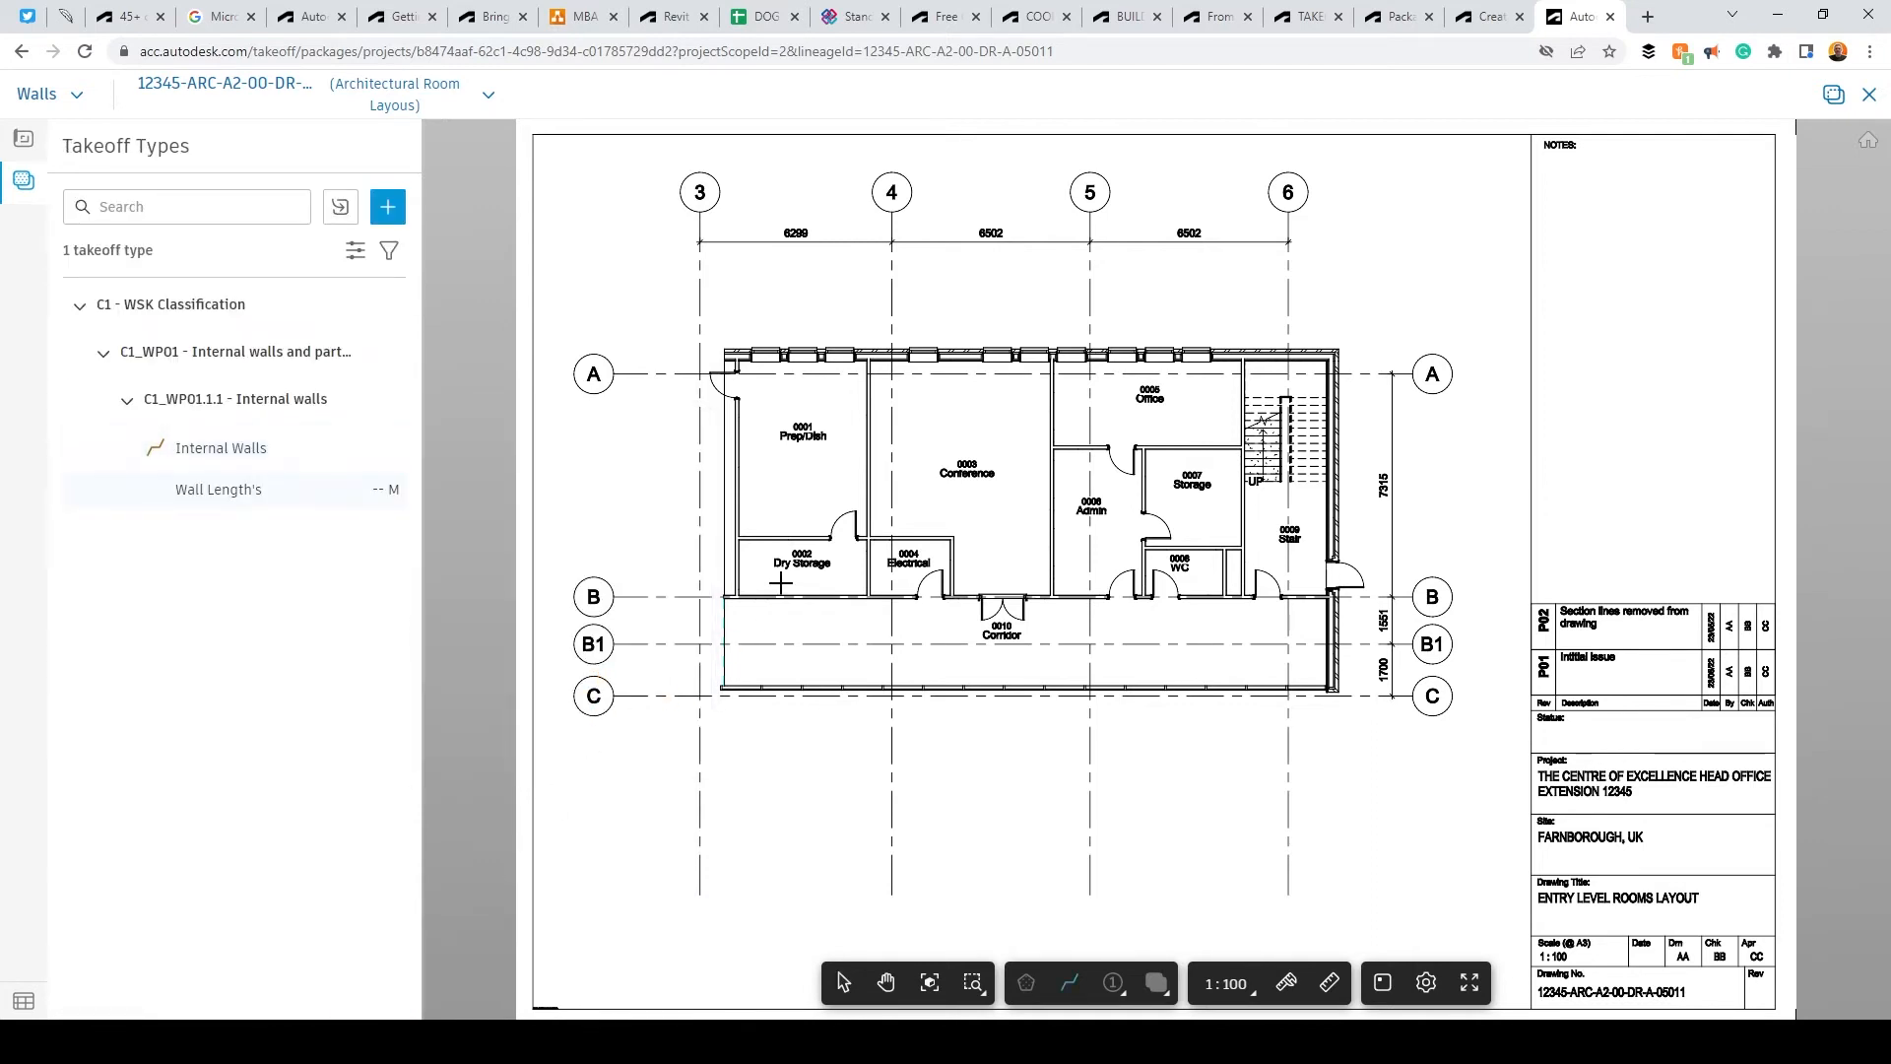
scroll(722, 413, "up", 5)
scroll(687, 350, "up", 2)
scroll(707, 280, "up", 2)
scroll(711, 272, "up", 3)
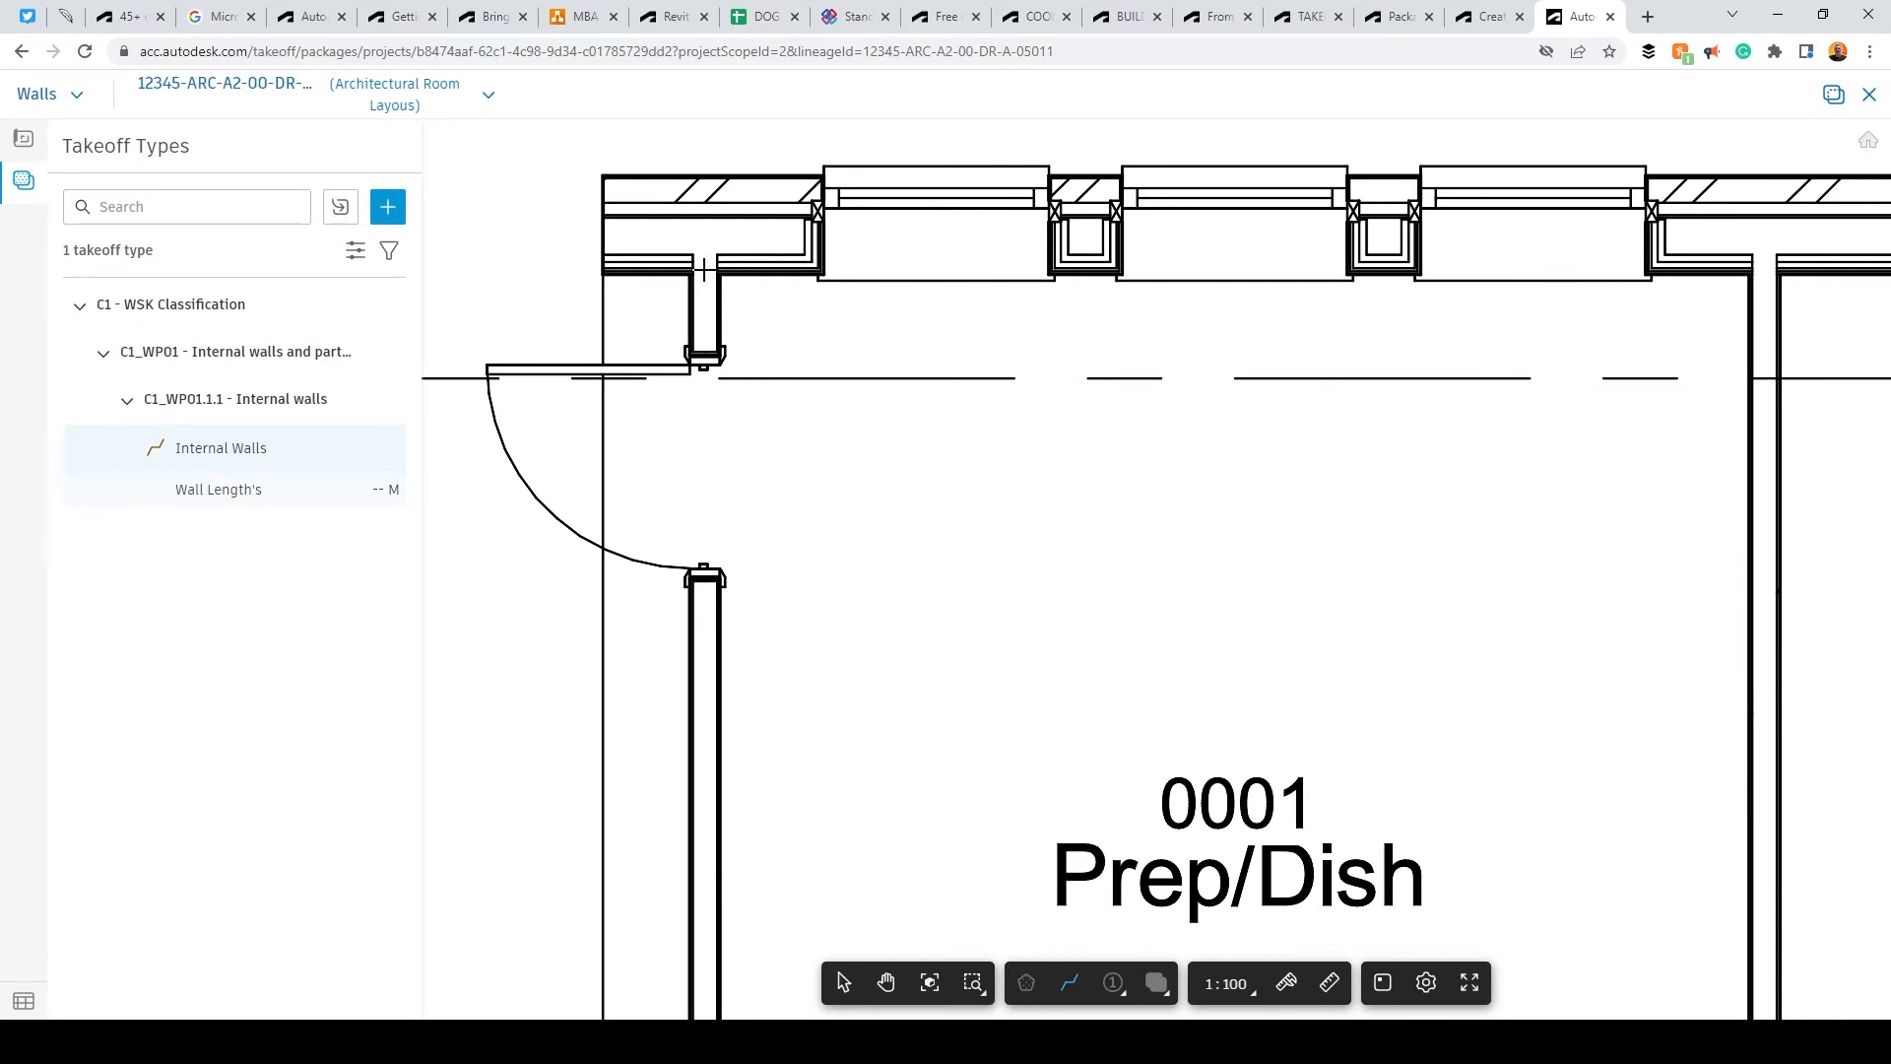
left_click(705, 268)
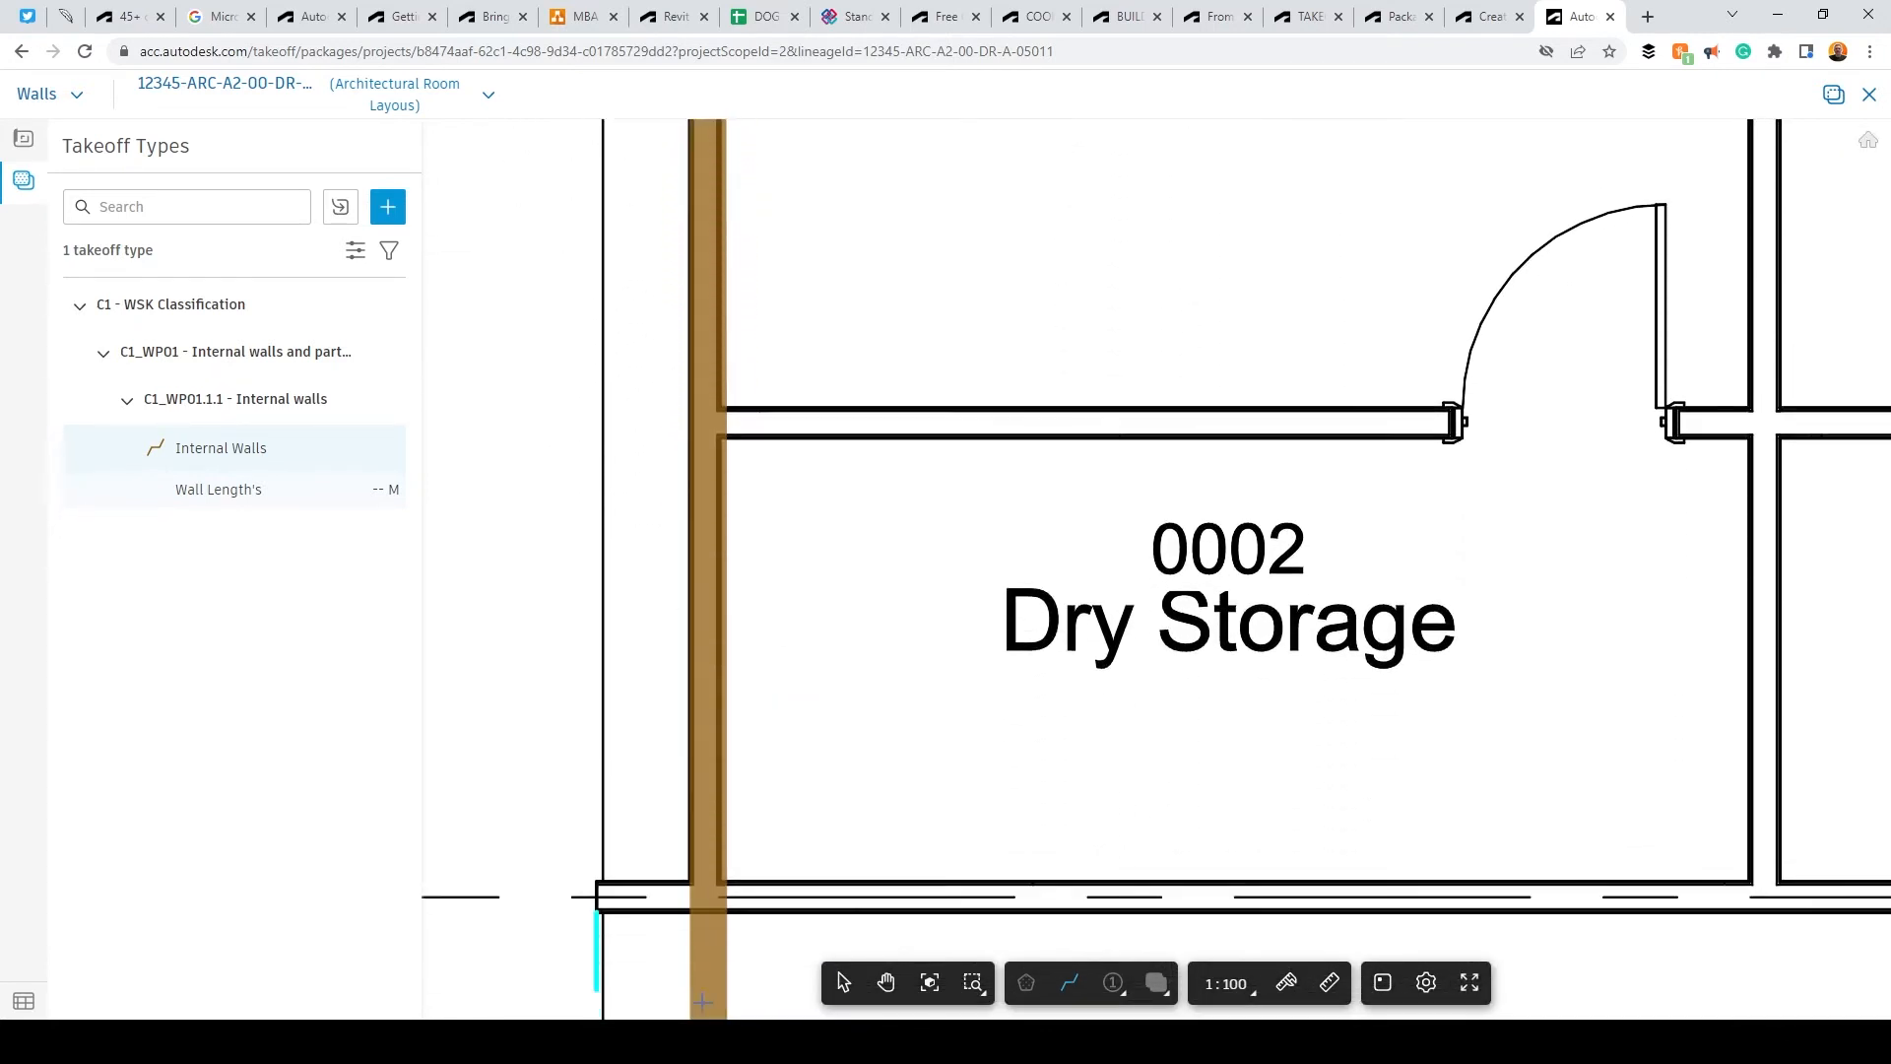
double_click(703, 836)
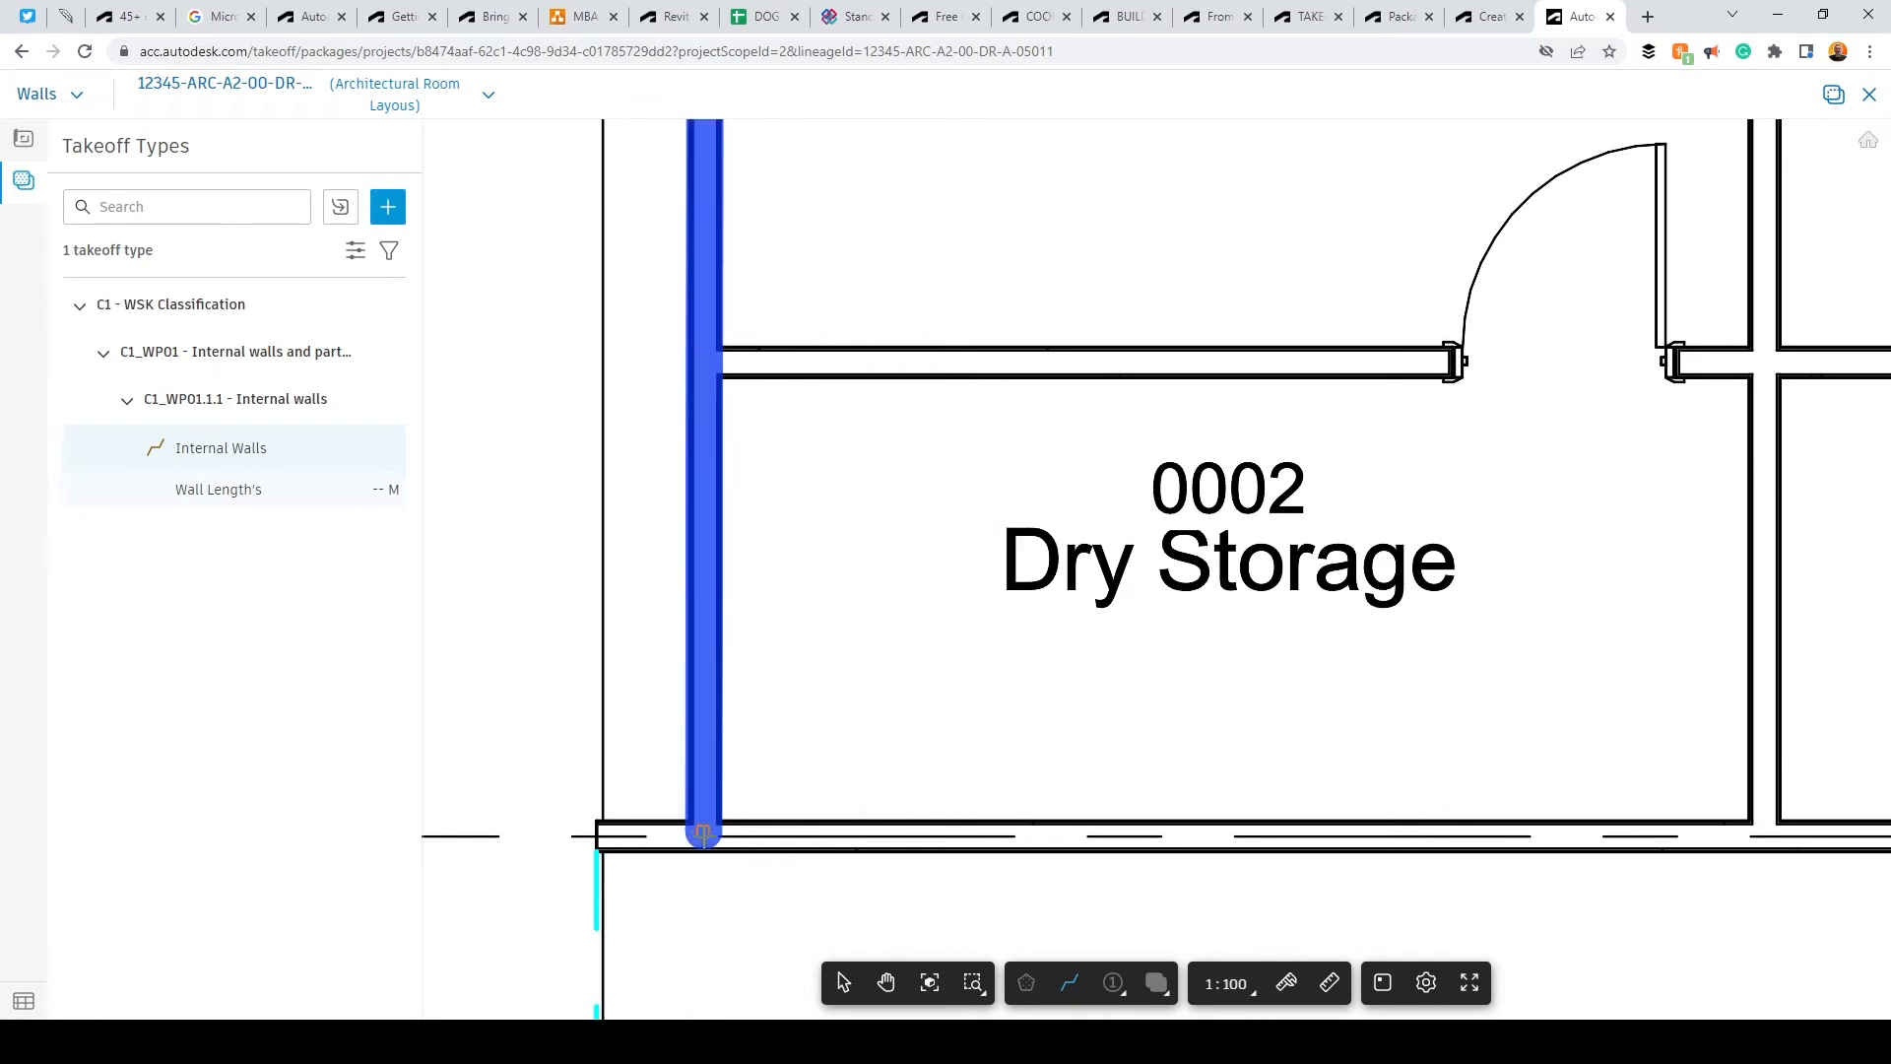
Step: Trace the full corridor wall along gridline B, from its end beside Dry Storage to the external wall beside the Stair
left_click(597, 836)
scroll(444, 769, "down", 5)
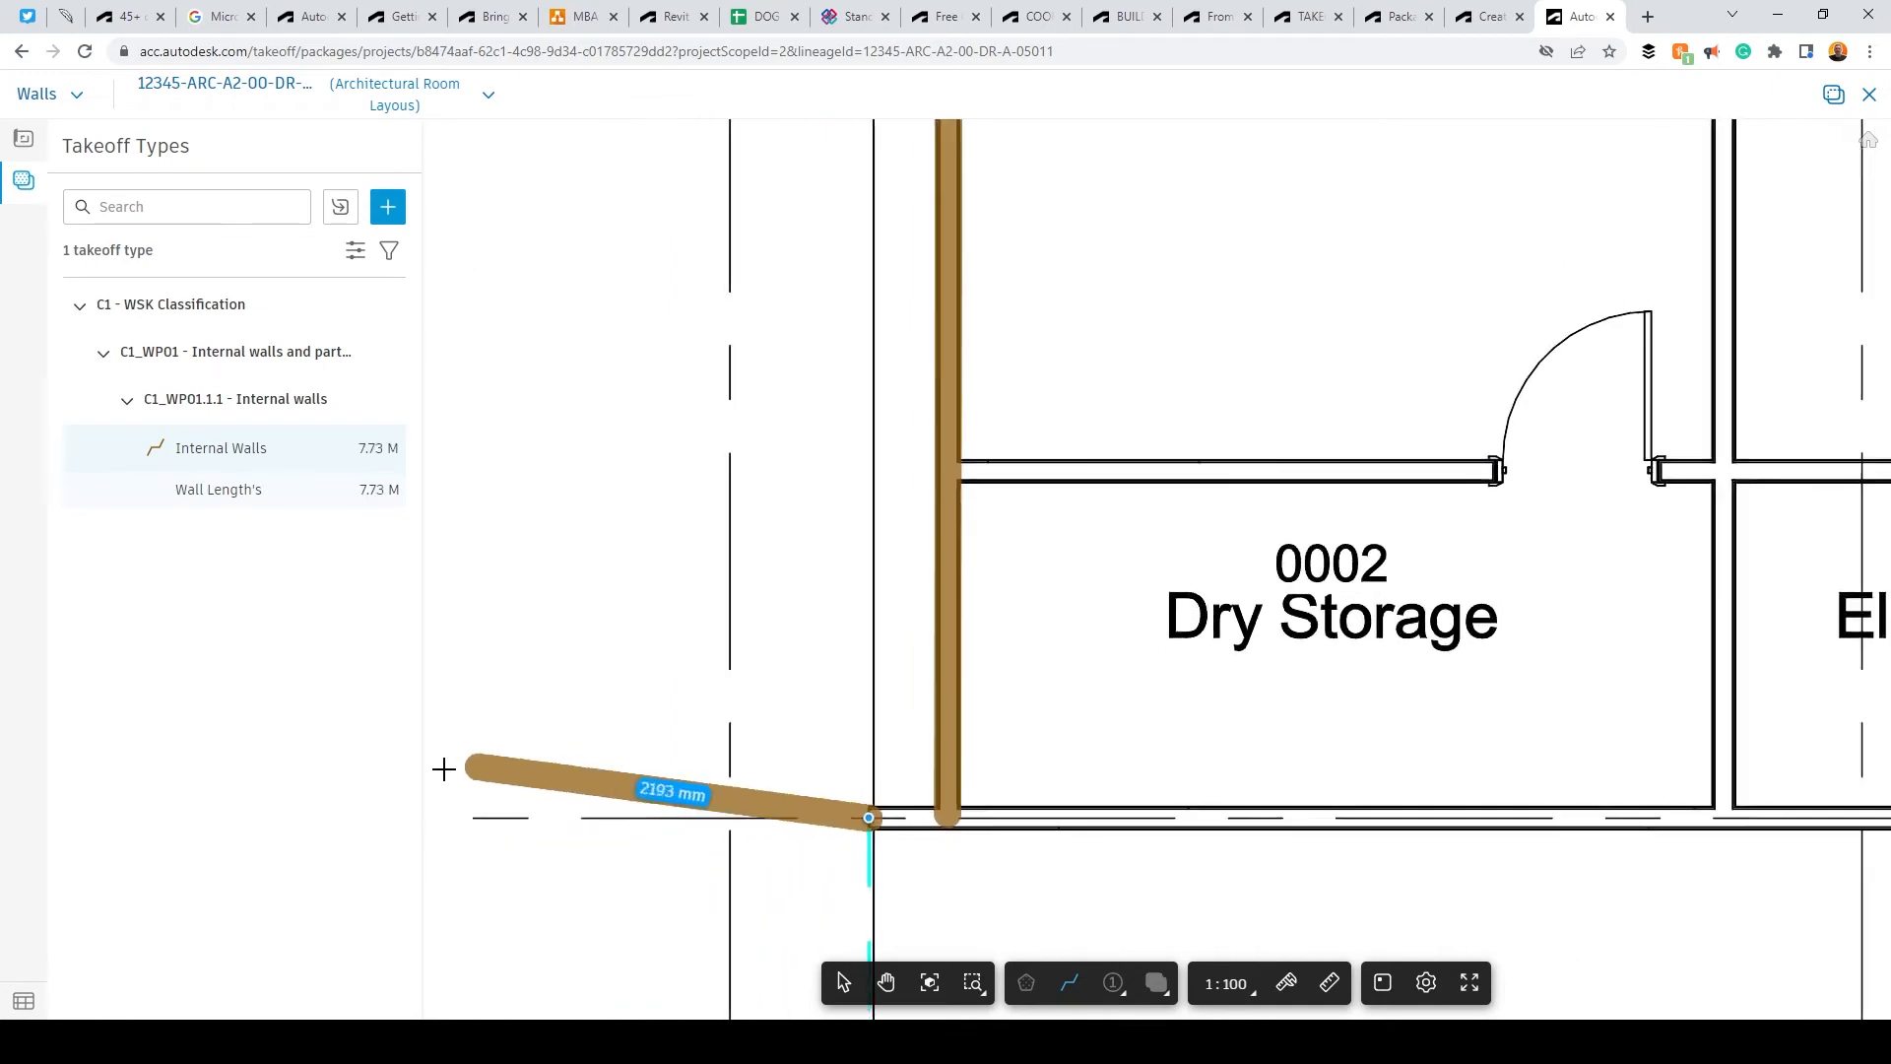
scroll(545, 768, "down", 4)
middle_click_drag(1558, 802, 748, 695)
scroll(1034, 645, "up", 2)
scroll(1040, 641, "up", 5)
left_click(1015, 628)
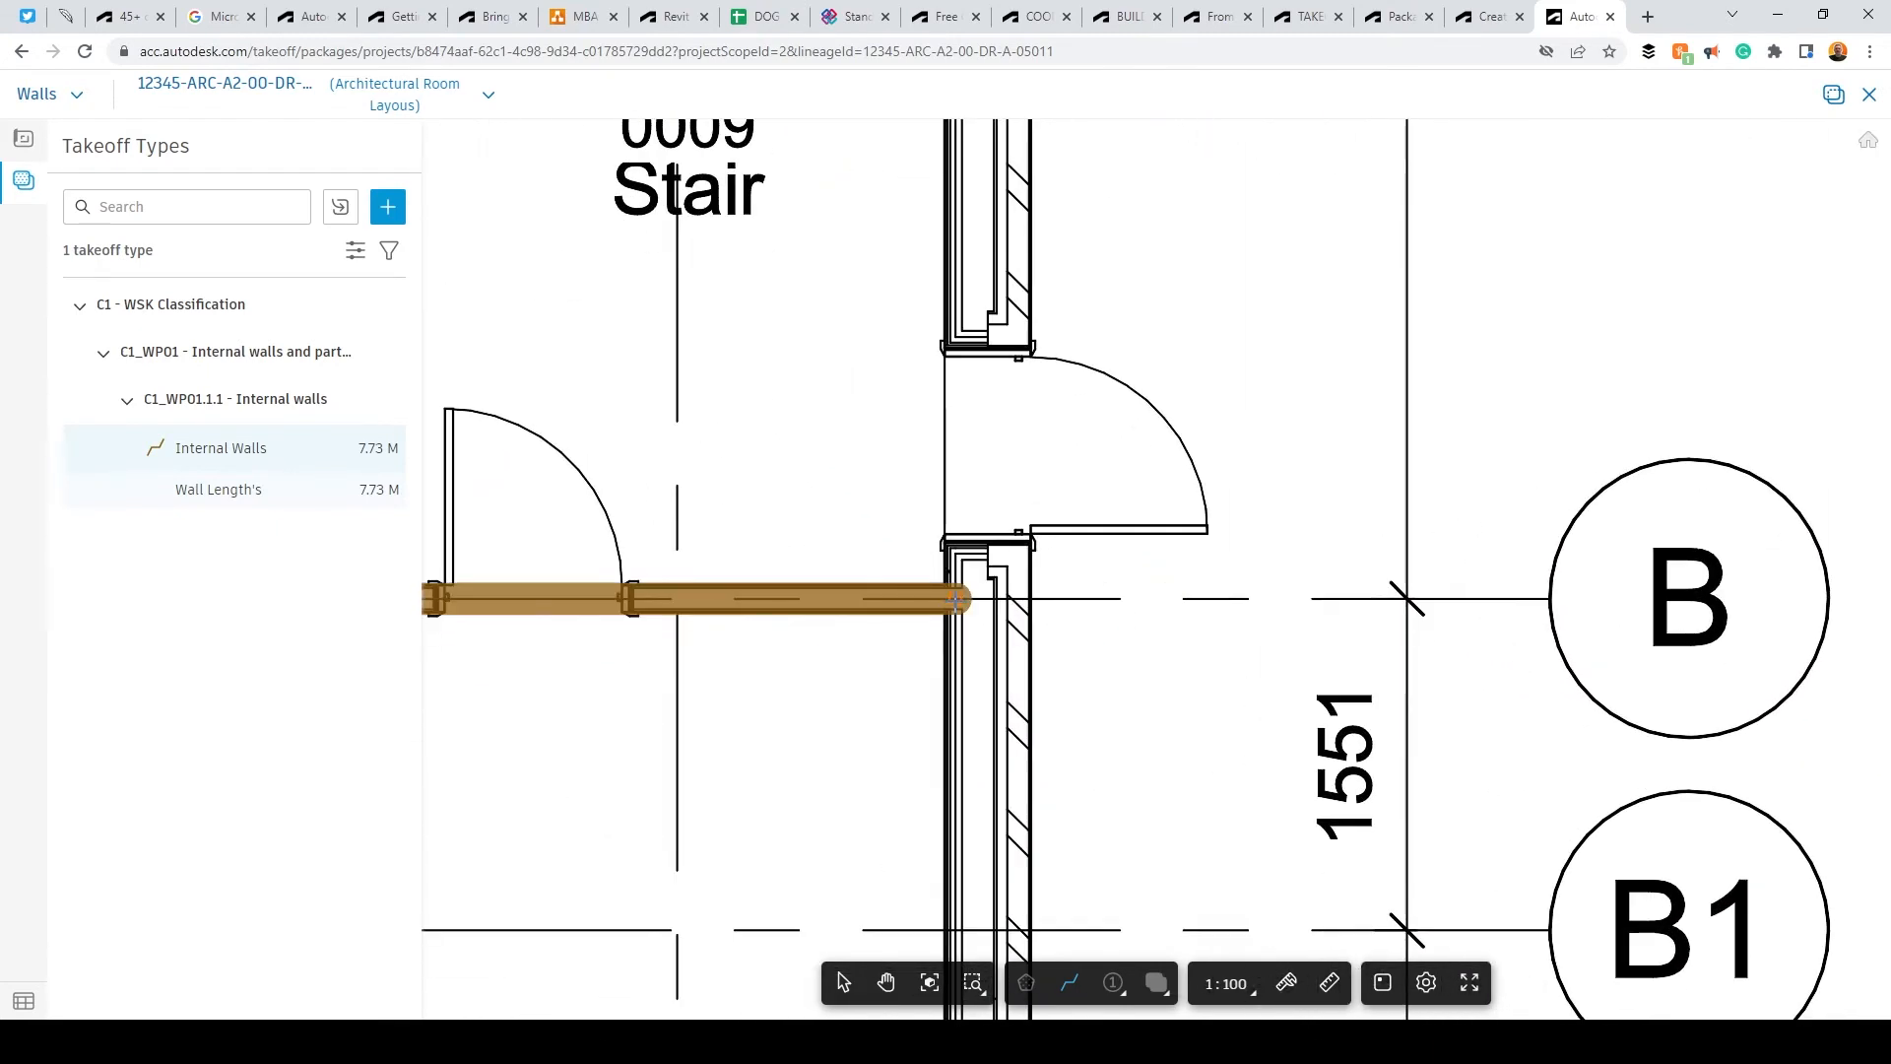
scroll(963, 711, "down", 3)
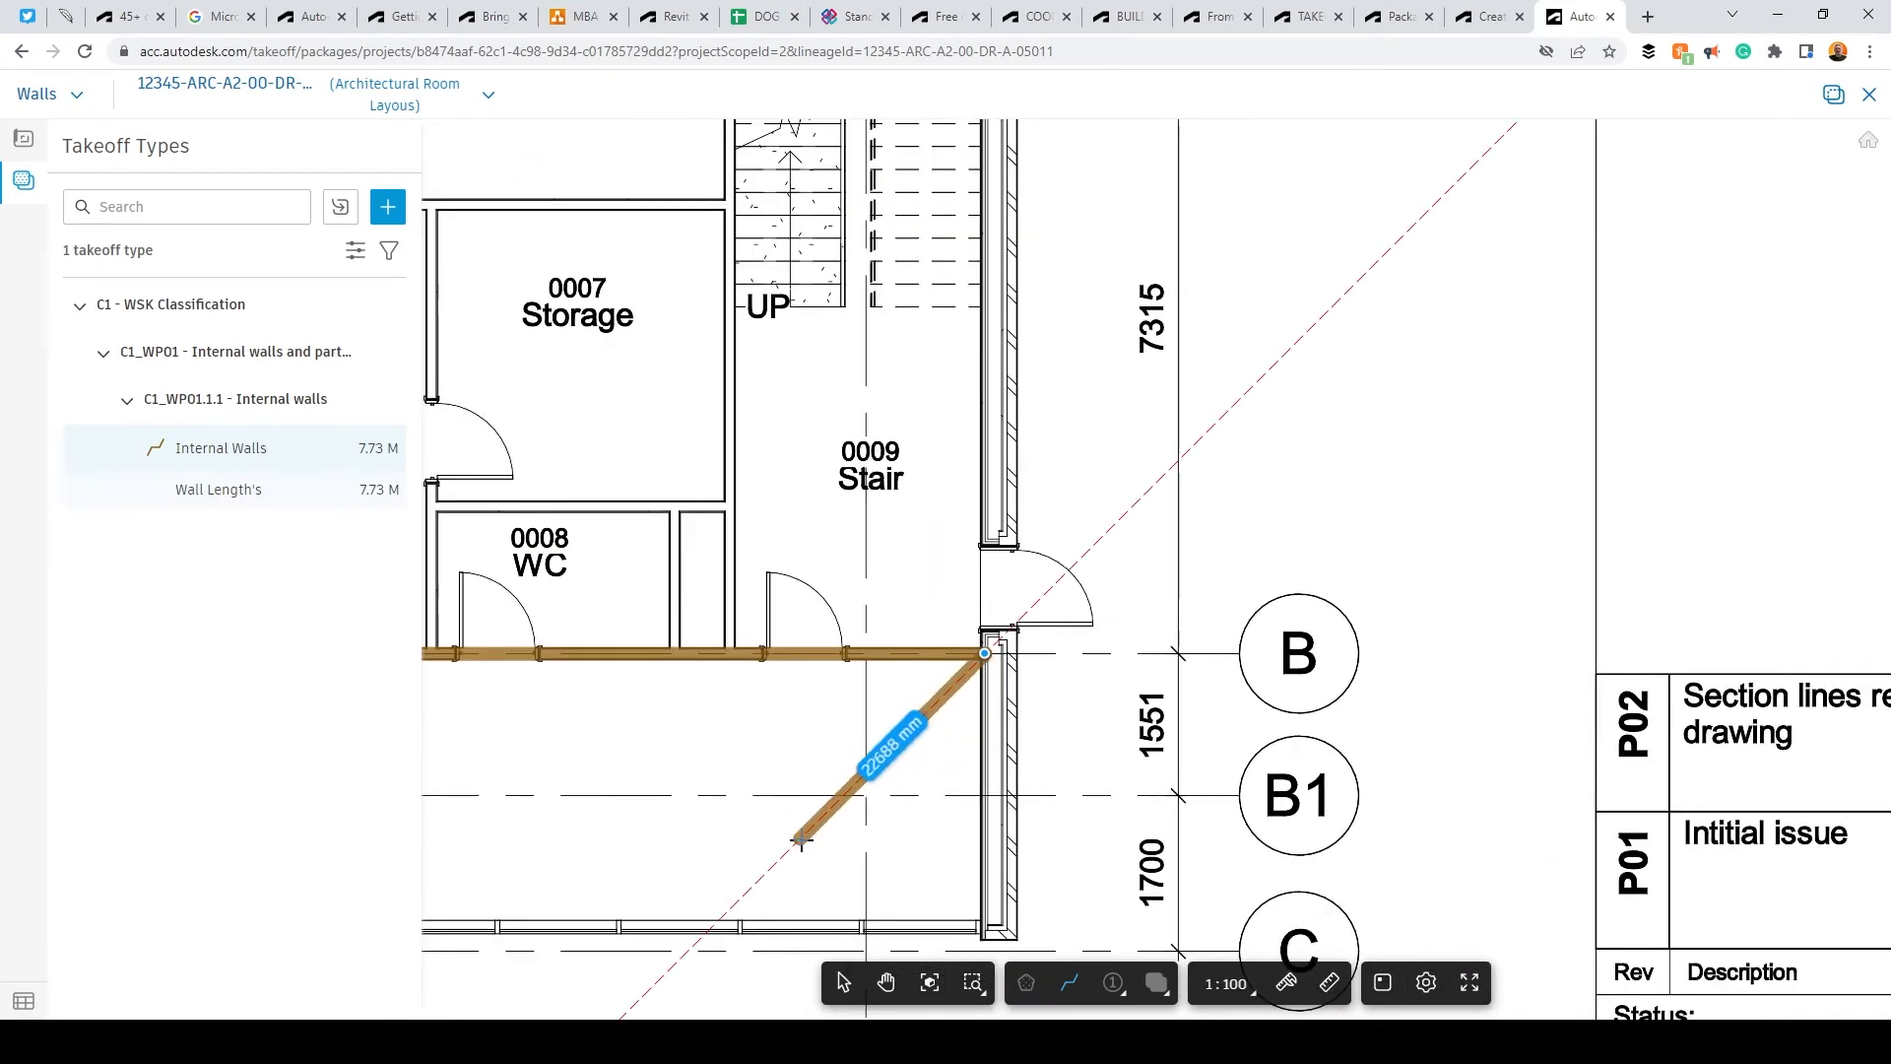
key("Return")
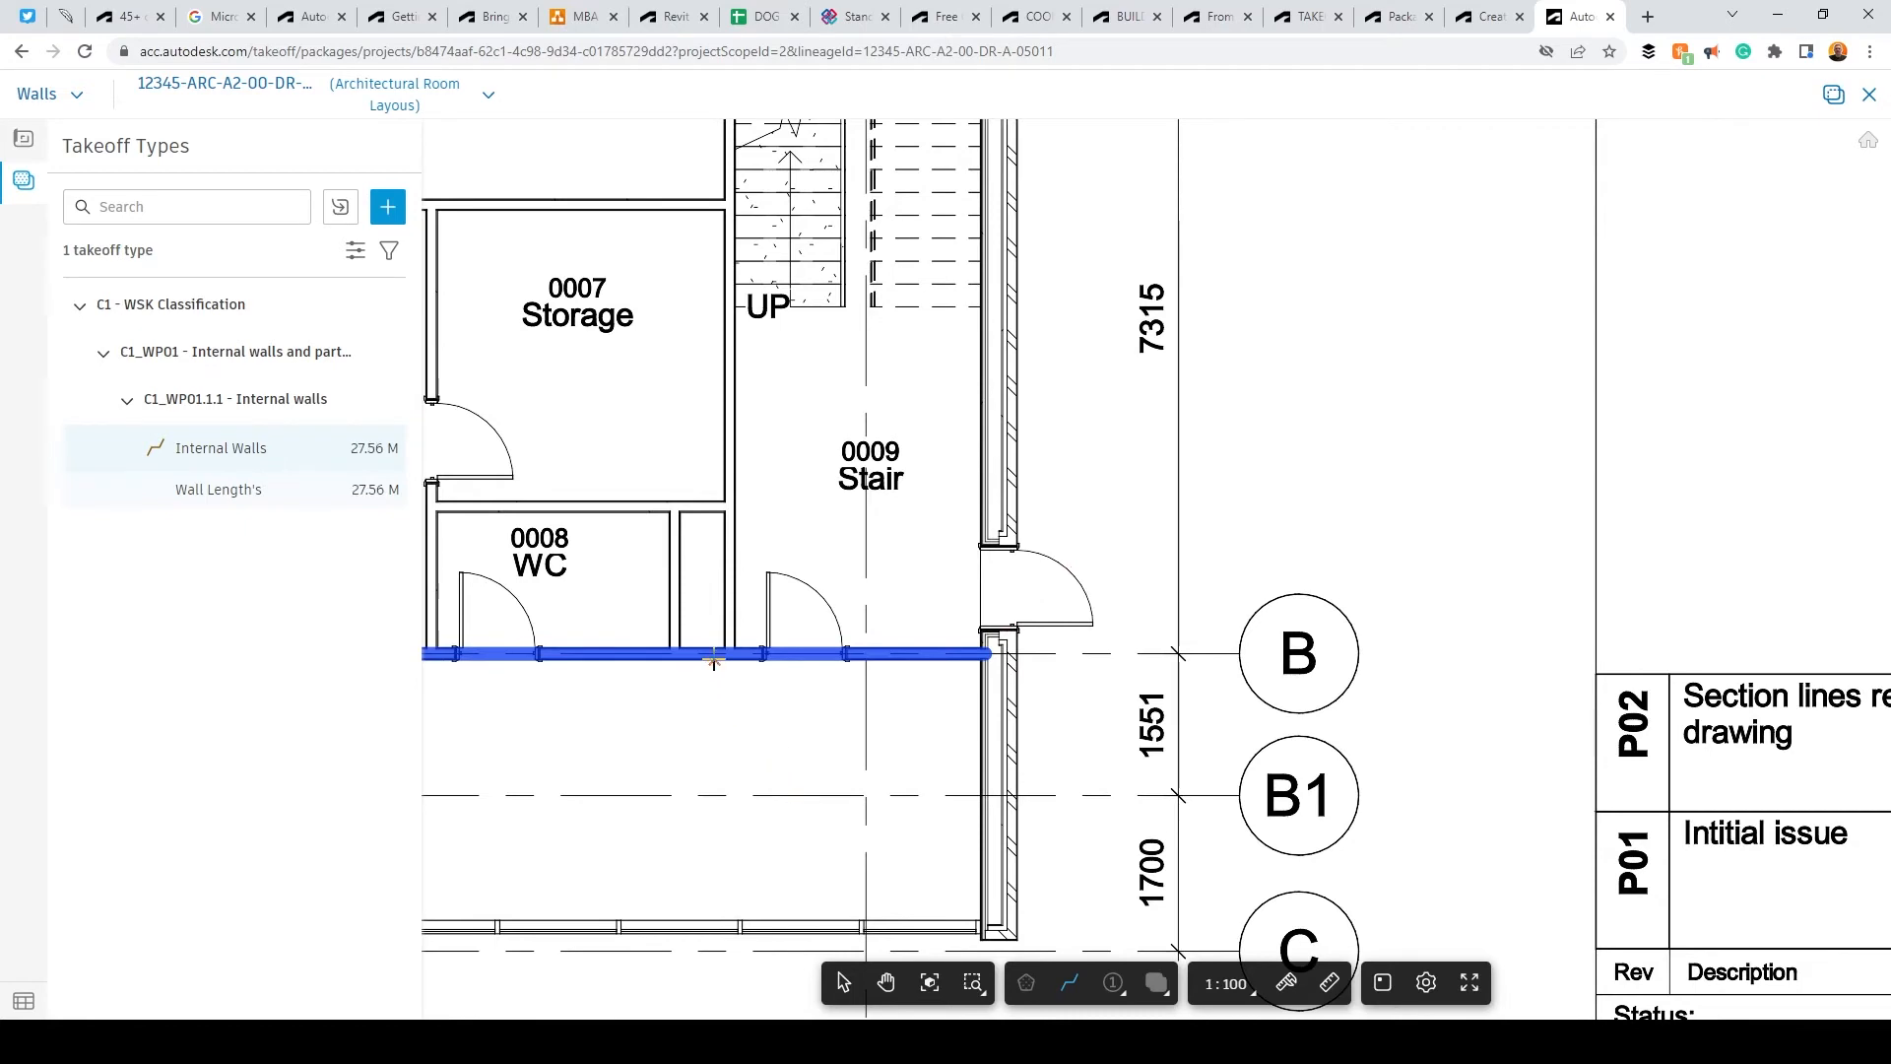
Step: Trace the wall separating the Stair from the WC, Storage and Office, from gridline B up to the window wall
scroll(736, 654, "up", 3)
left_click(732, 654)
scroll(760, 770, "down", 3)
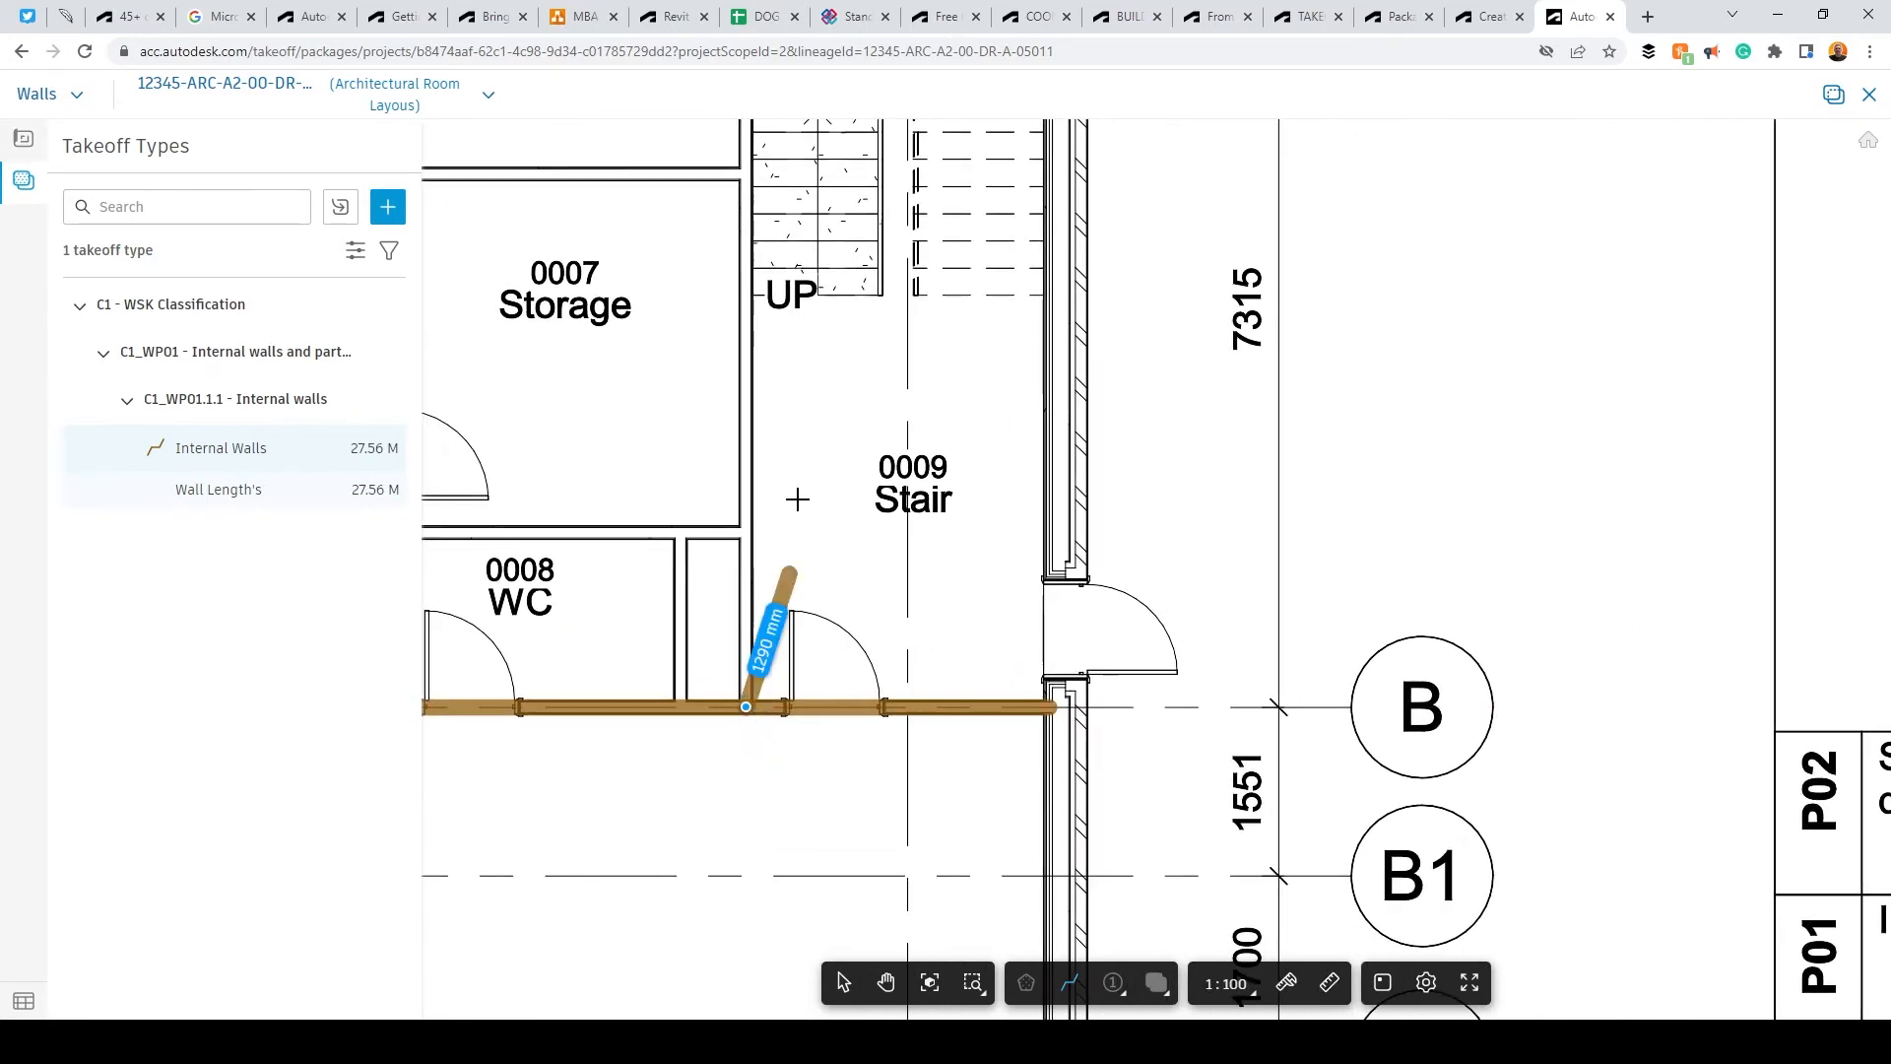
middle_click_drag(809, 425, 846, 763)
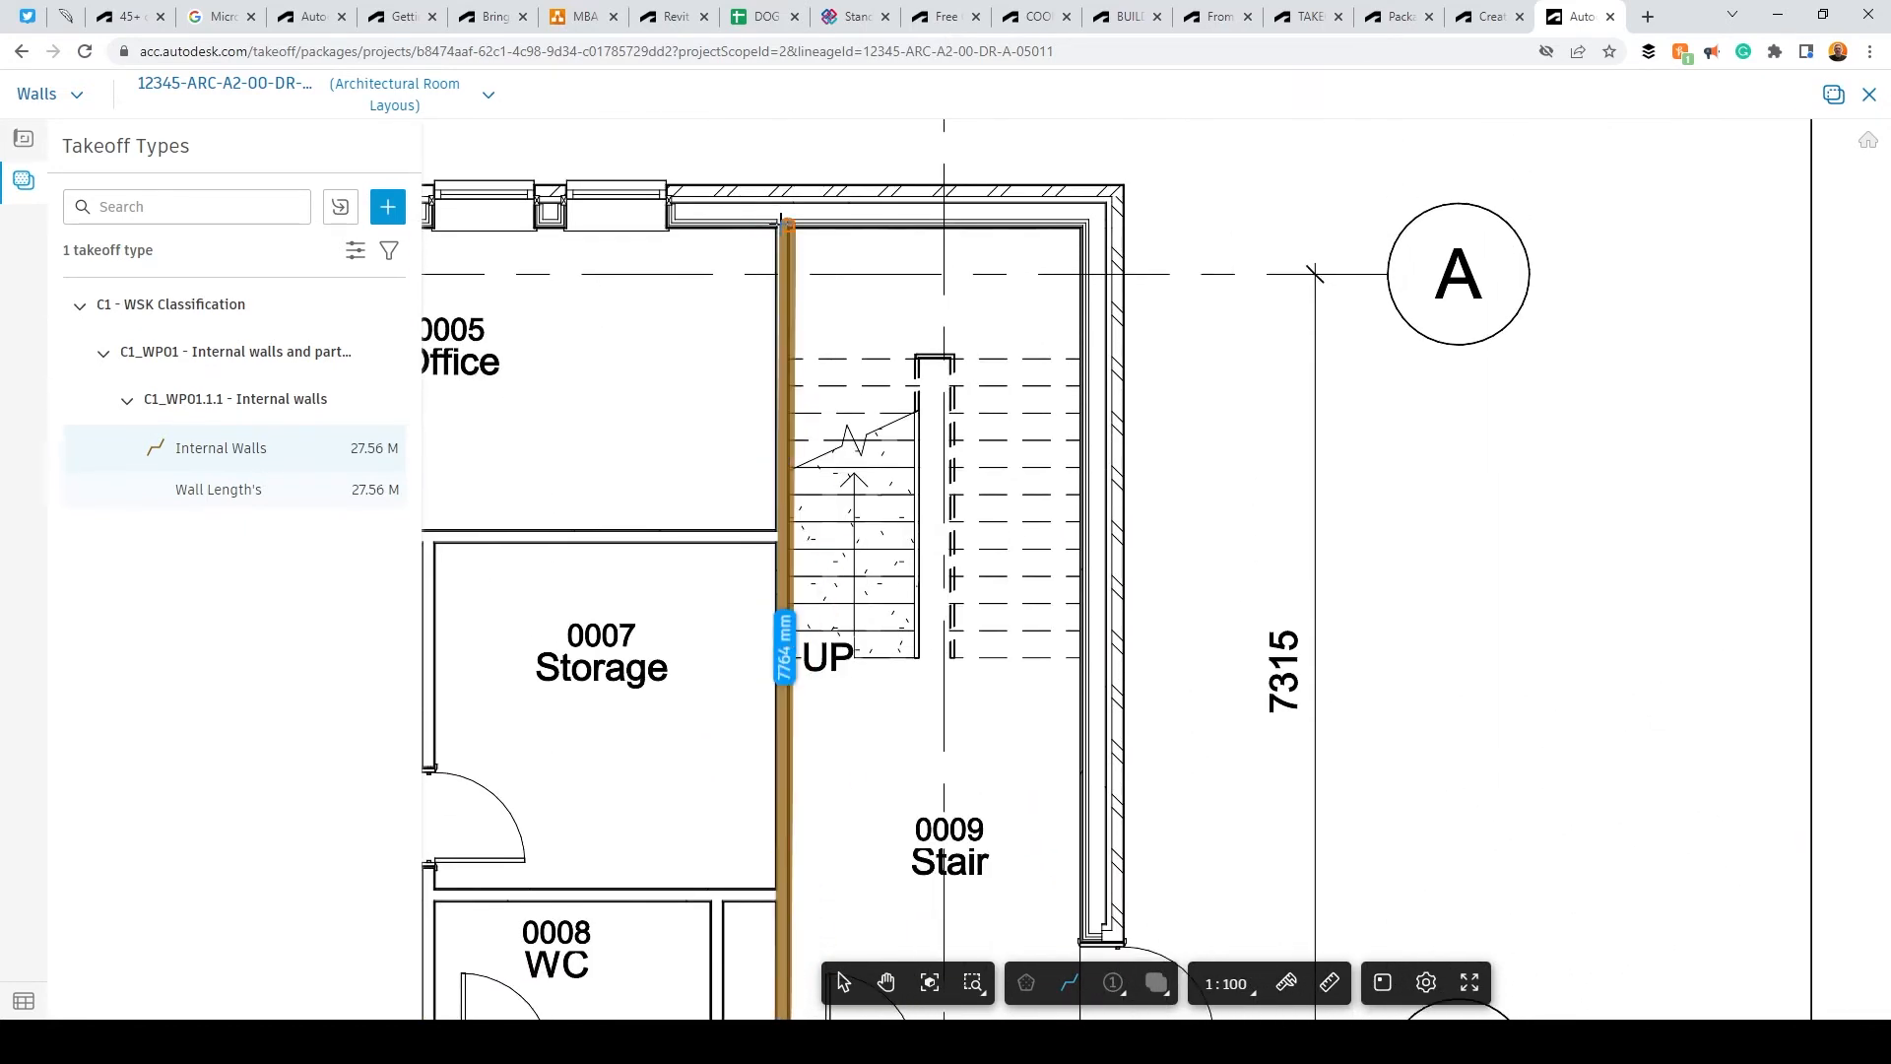
scroll(788, 224, "up", 2)
scroll(788, 225, "up", 2)
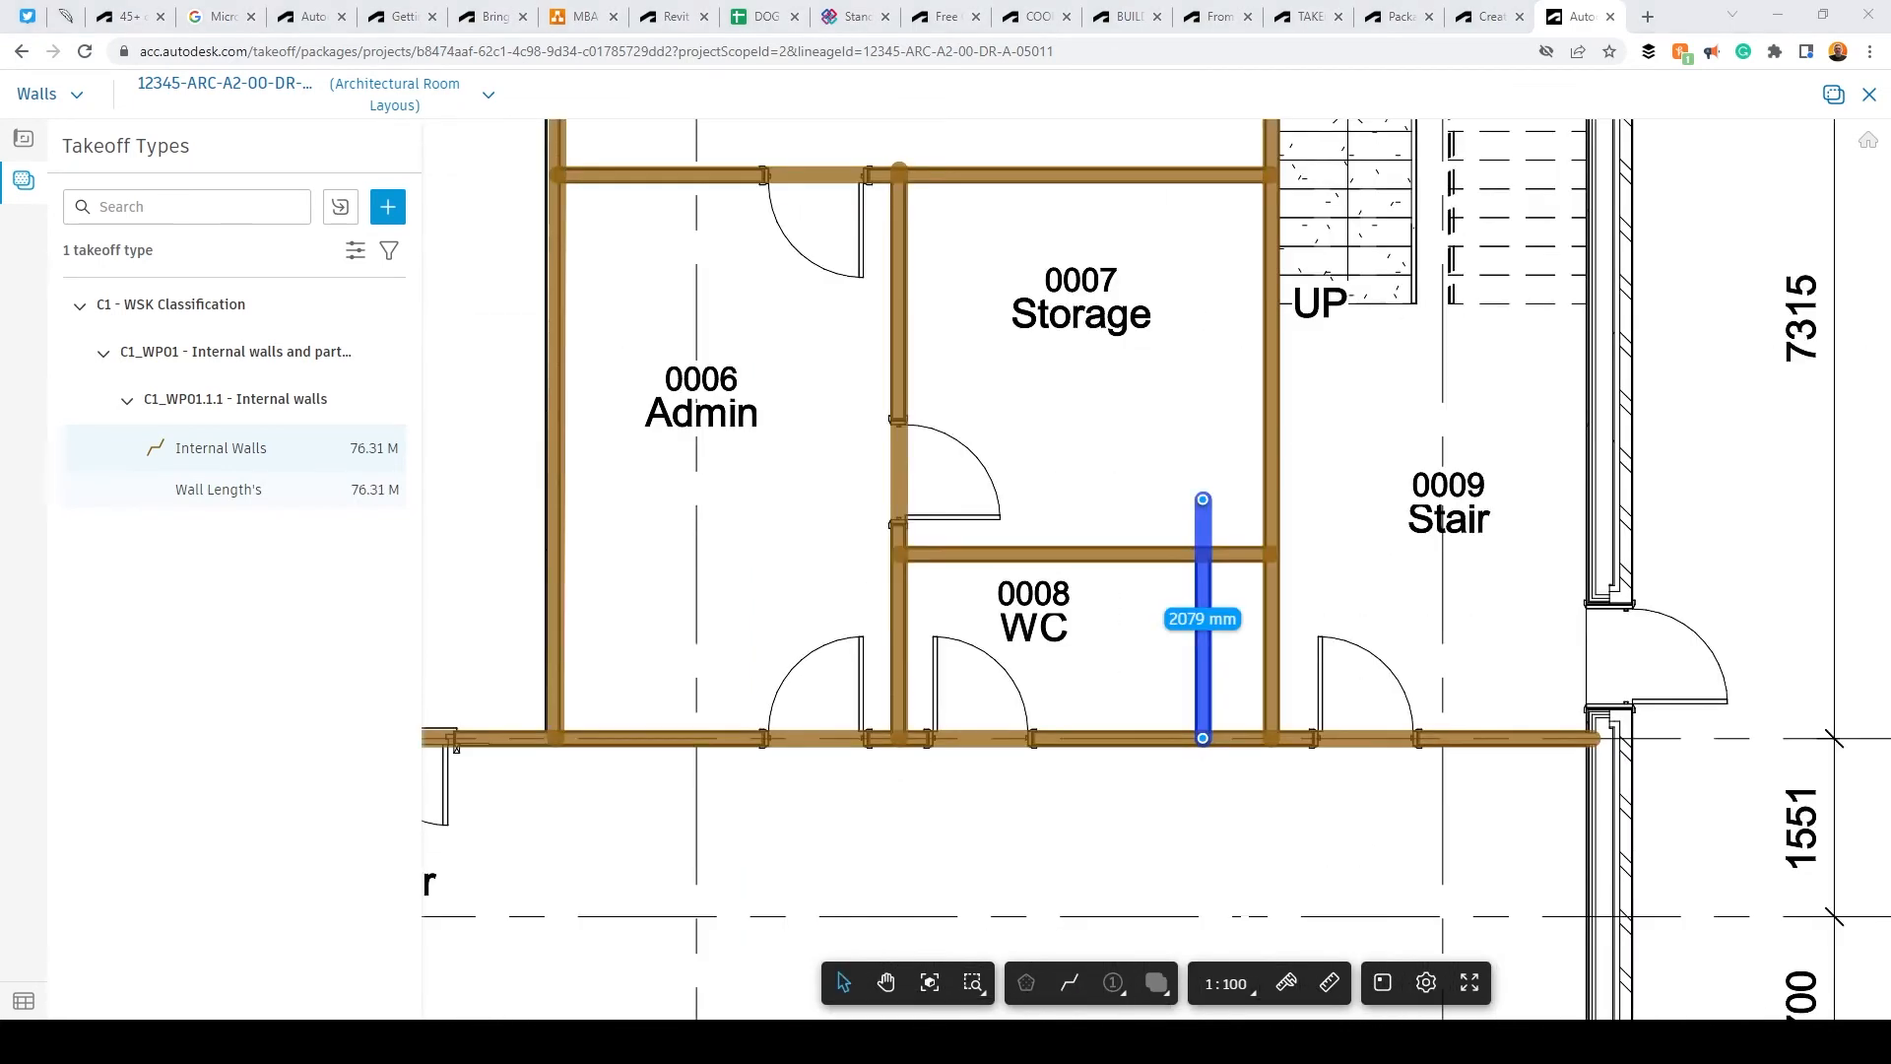
Step: Shorten the short wall line beside the WC so it ends at the wall between the WC and Storage
scroll(1303, 527, "up", 2)
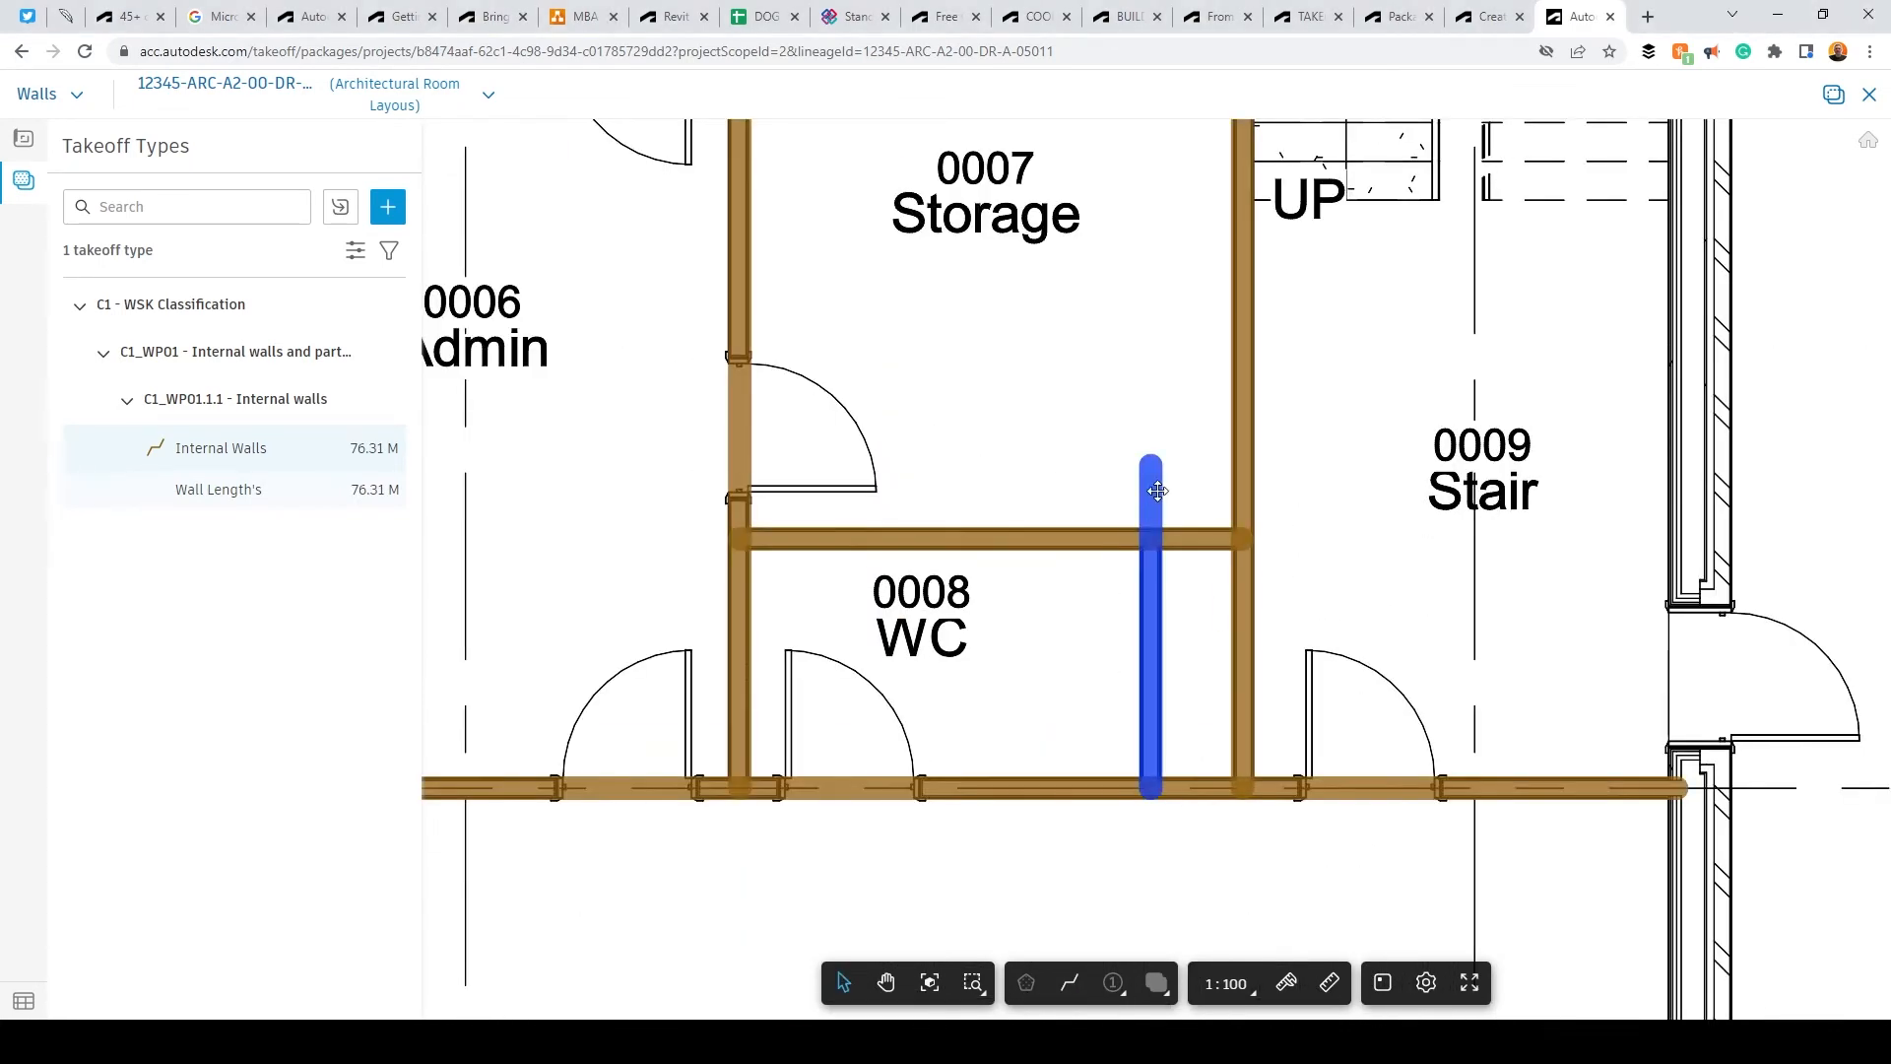
left_click_drag(1150, 463, 1151, 538)
scroll(1293, 599, "down", 5)
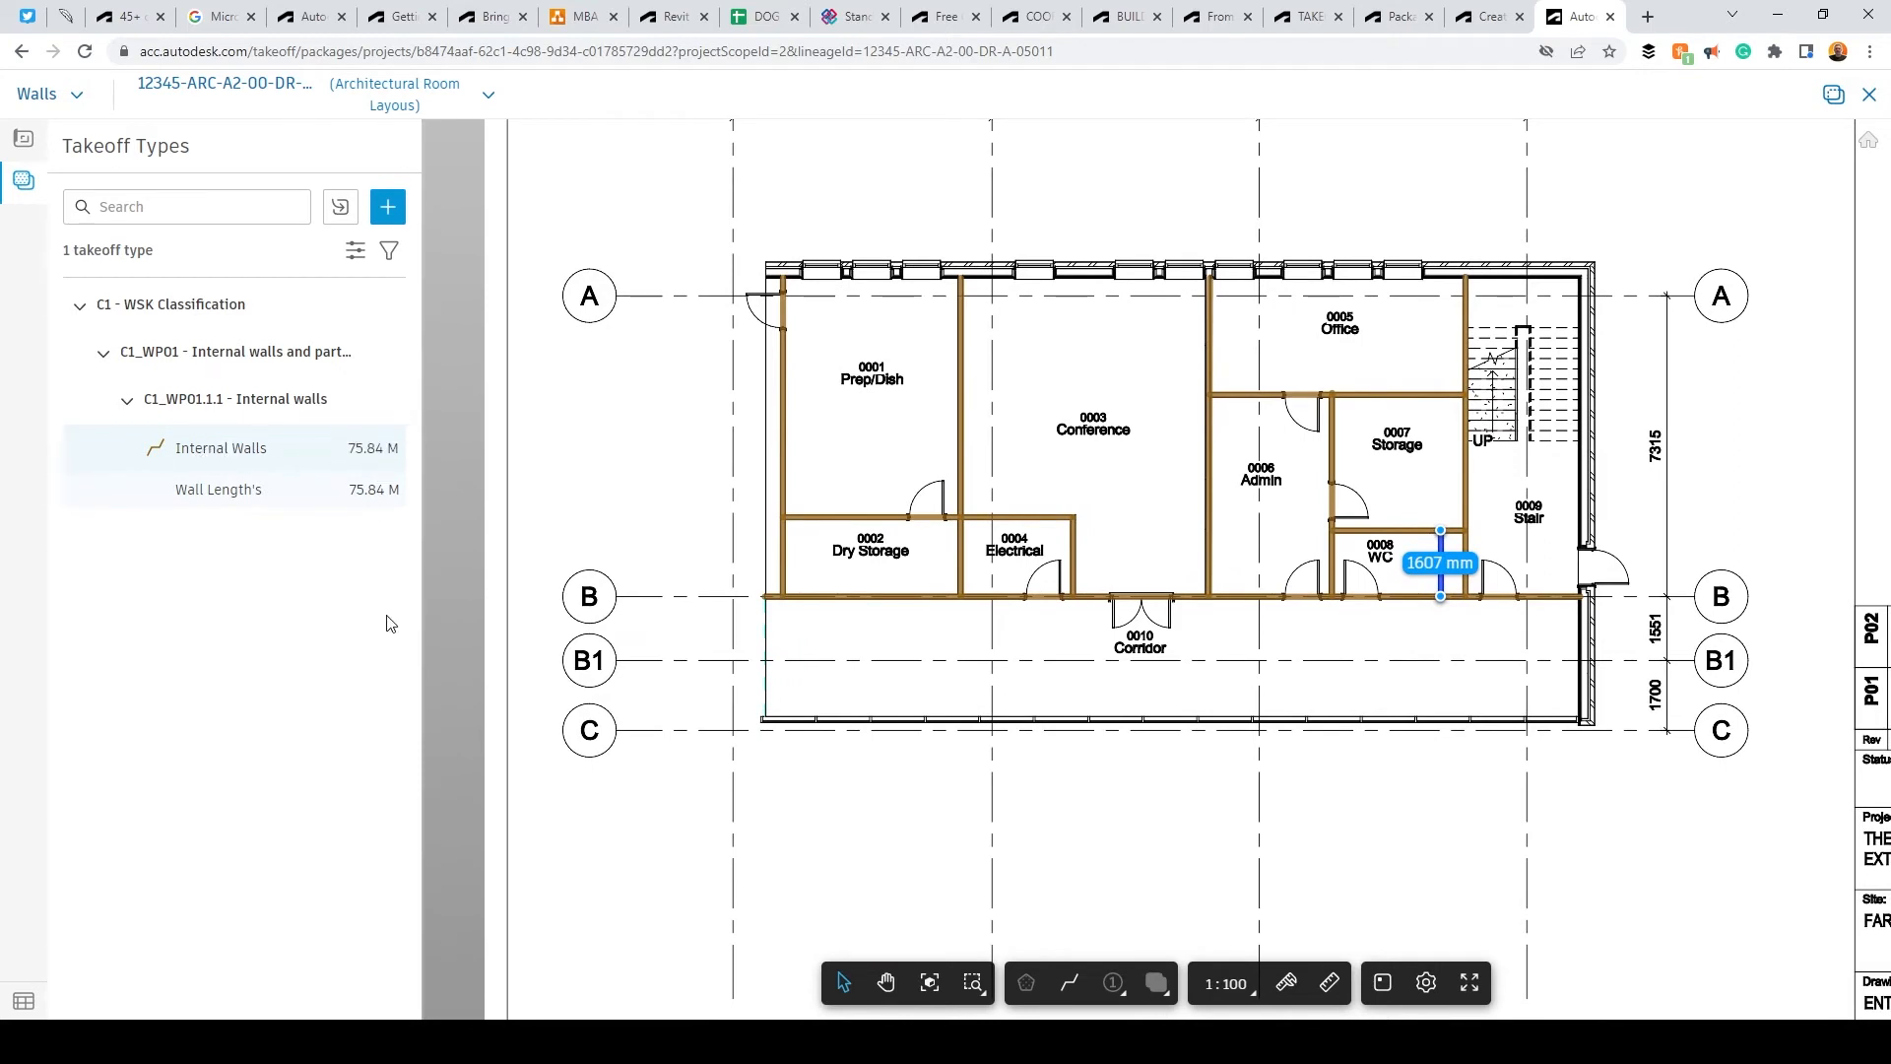
key("Escape")
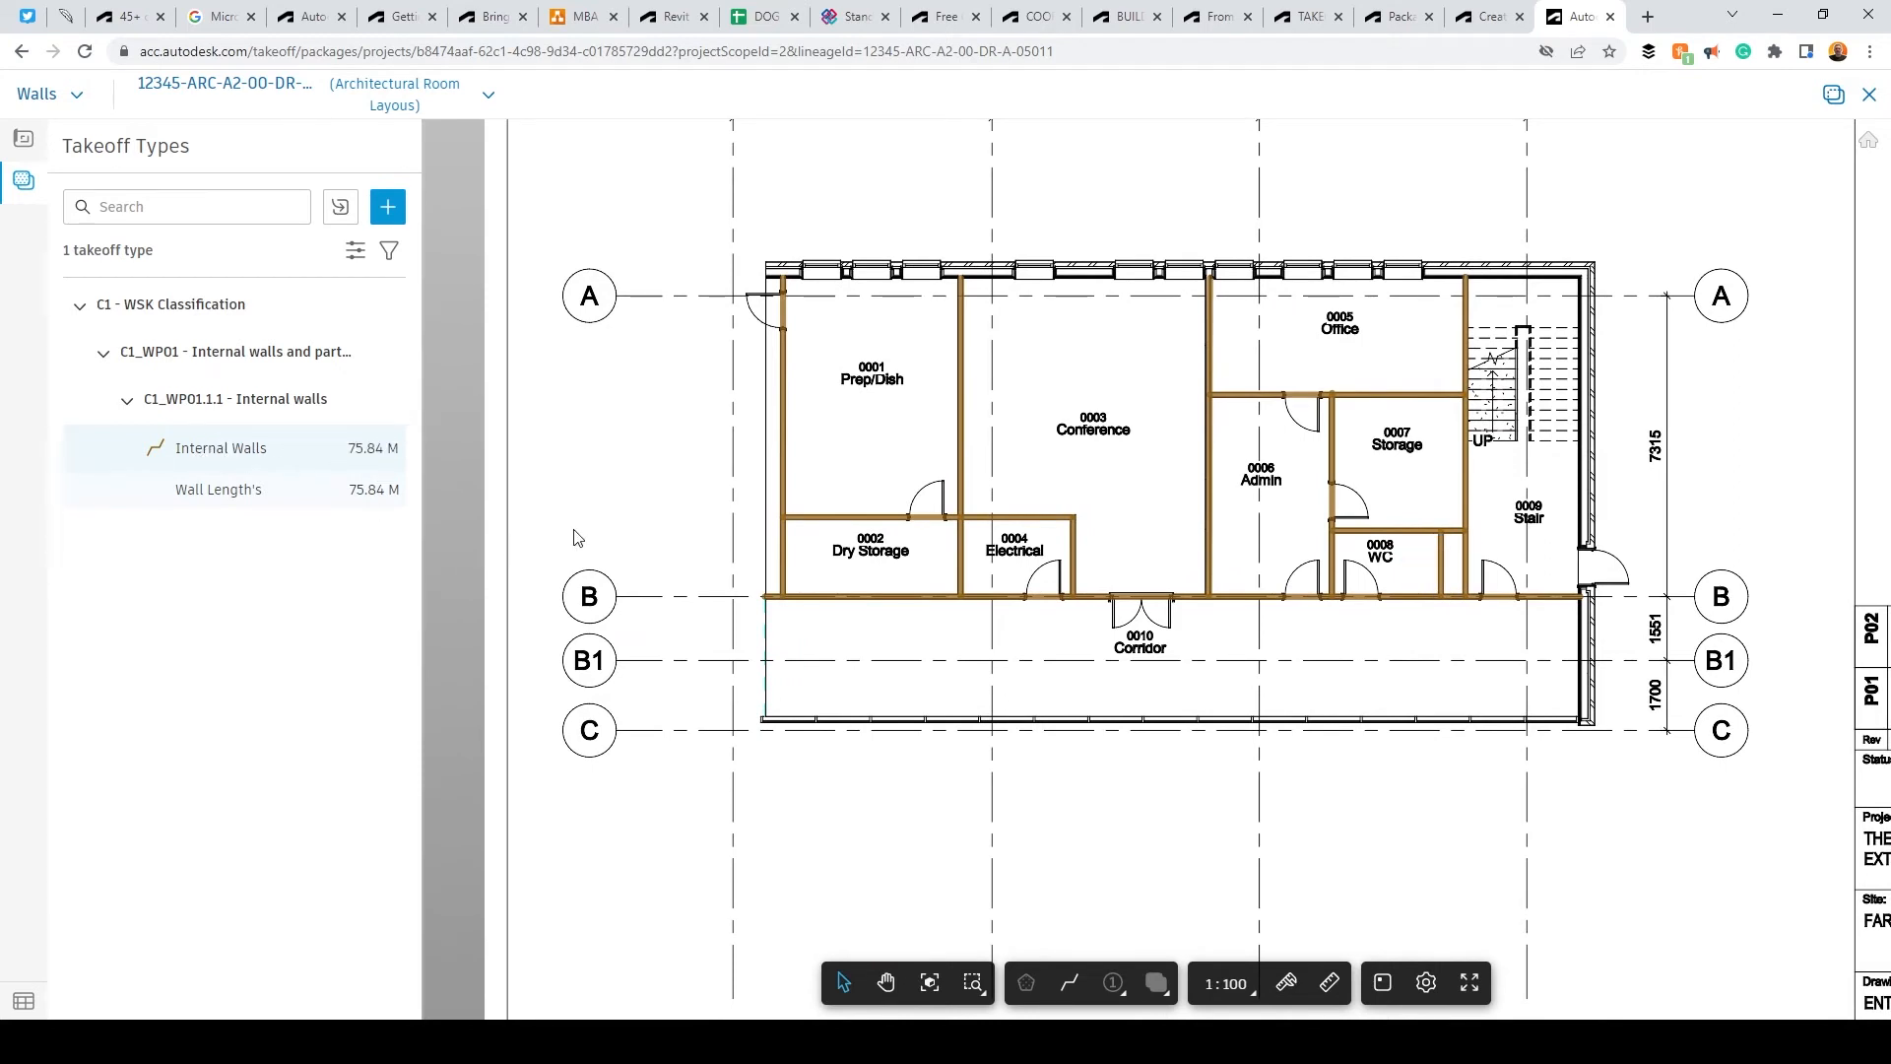
Step: Switch to the Windows & Doors package and create a Count takeoff type named "External Windows" with a triangle marker
left_click(44, 94)
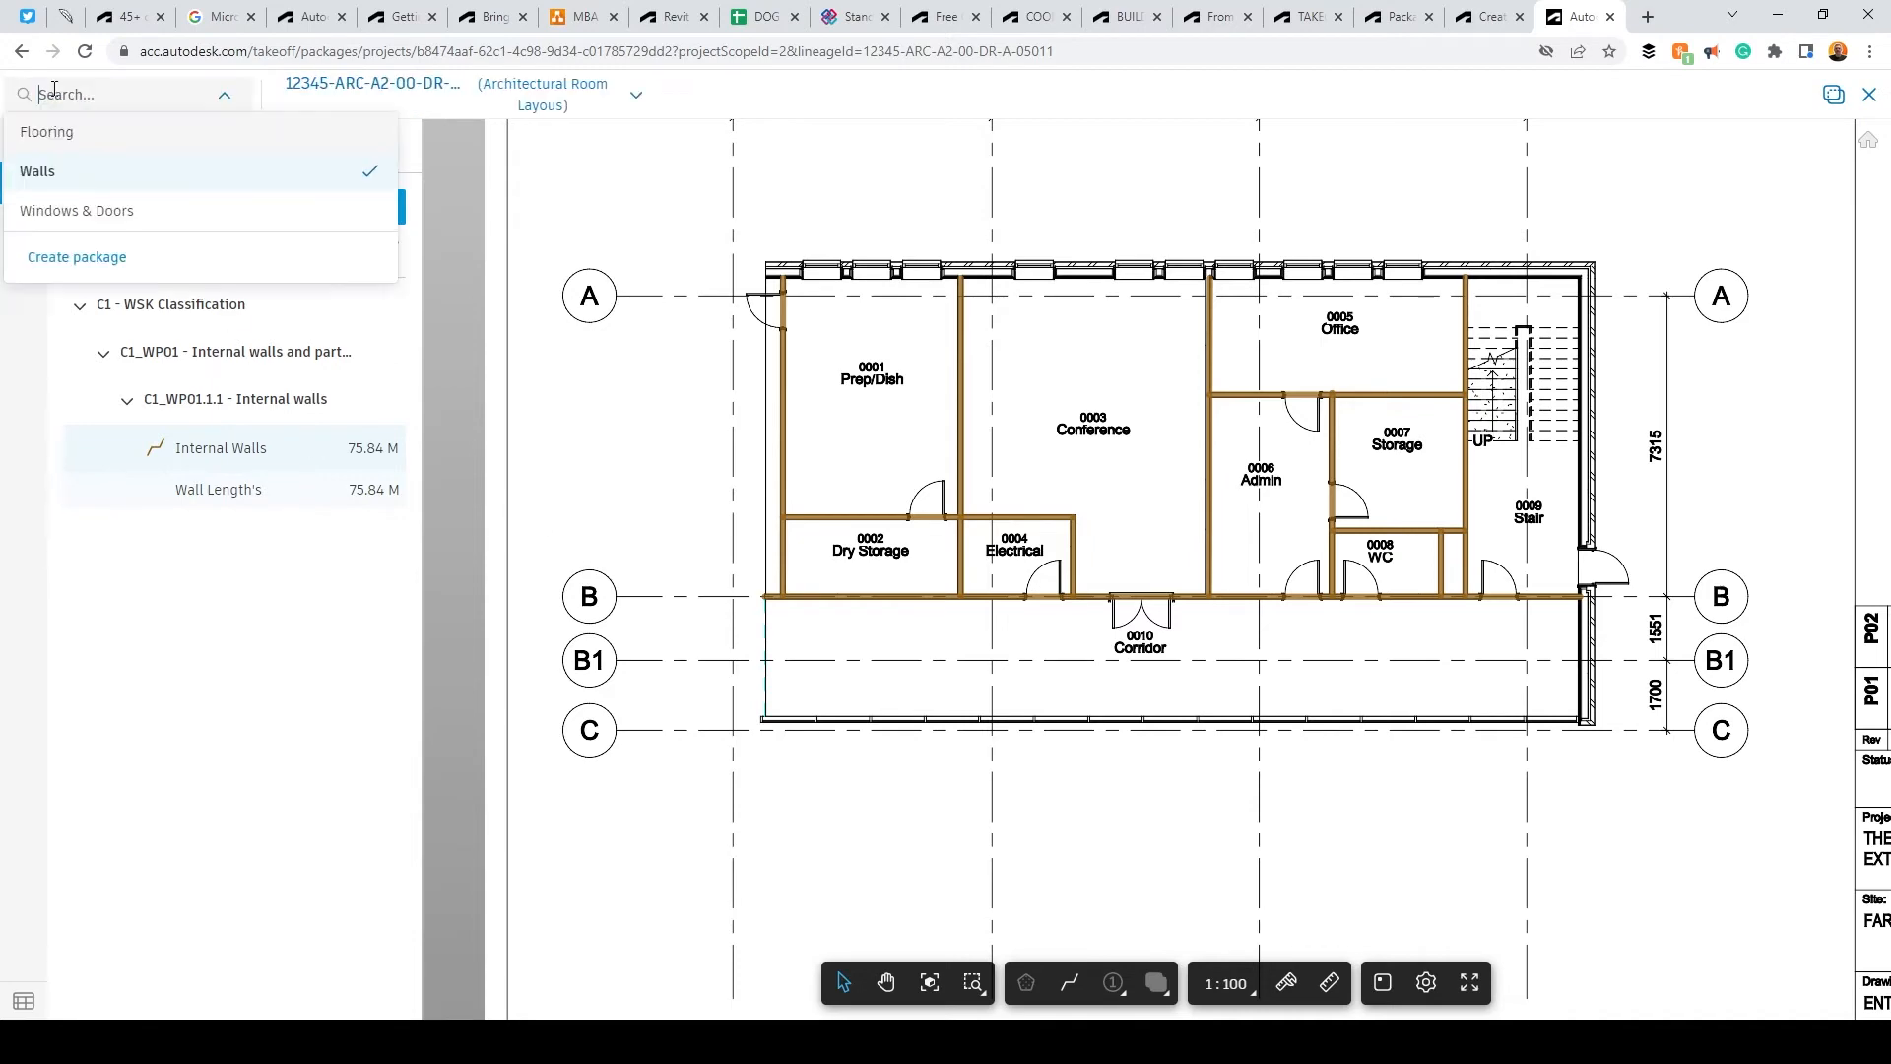
left_click(87, 211)
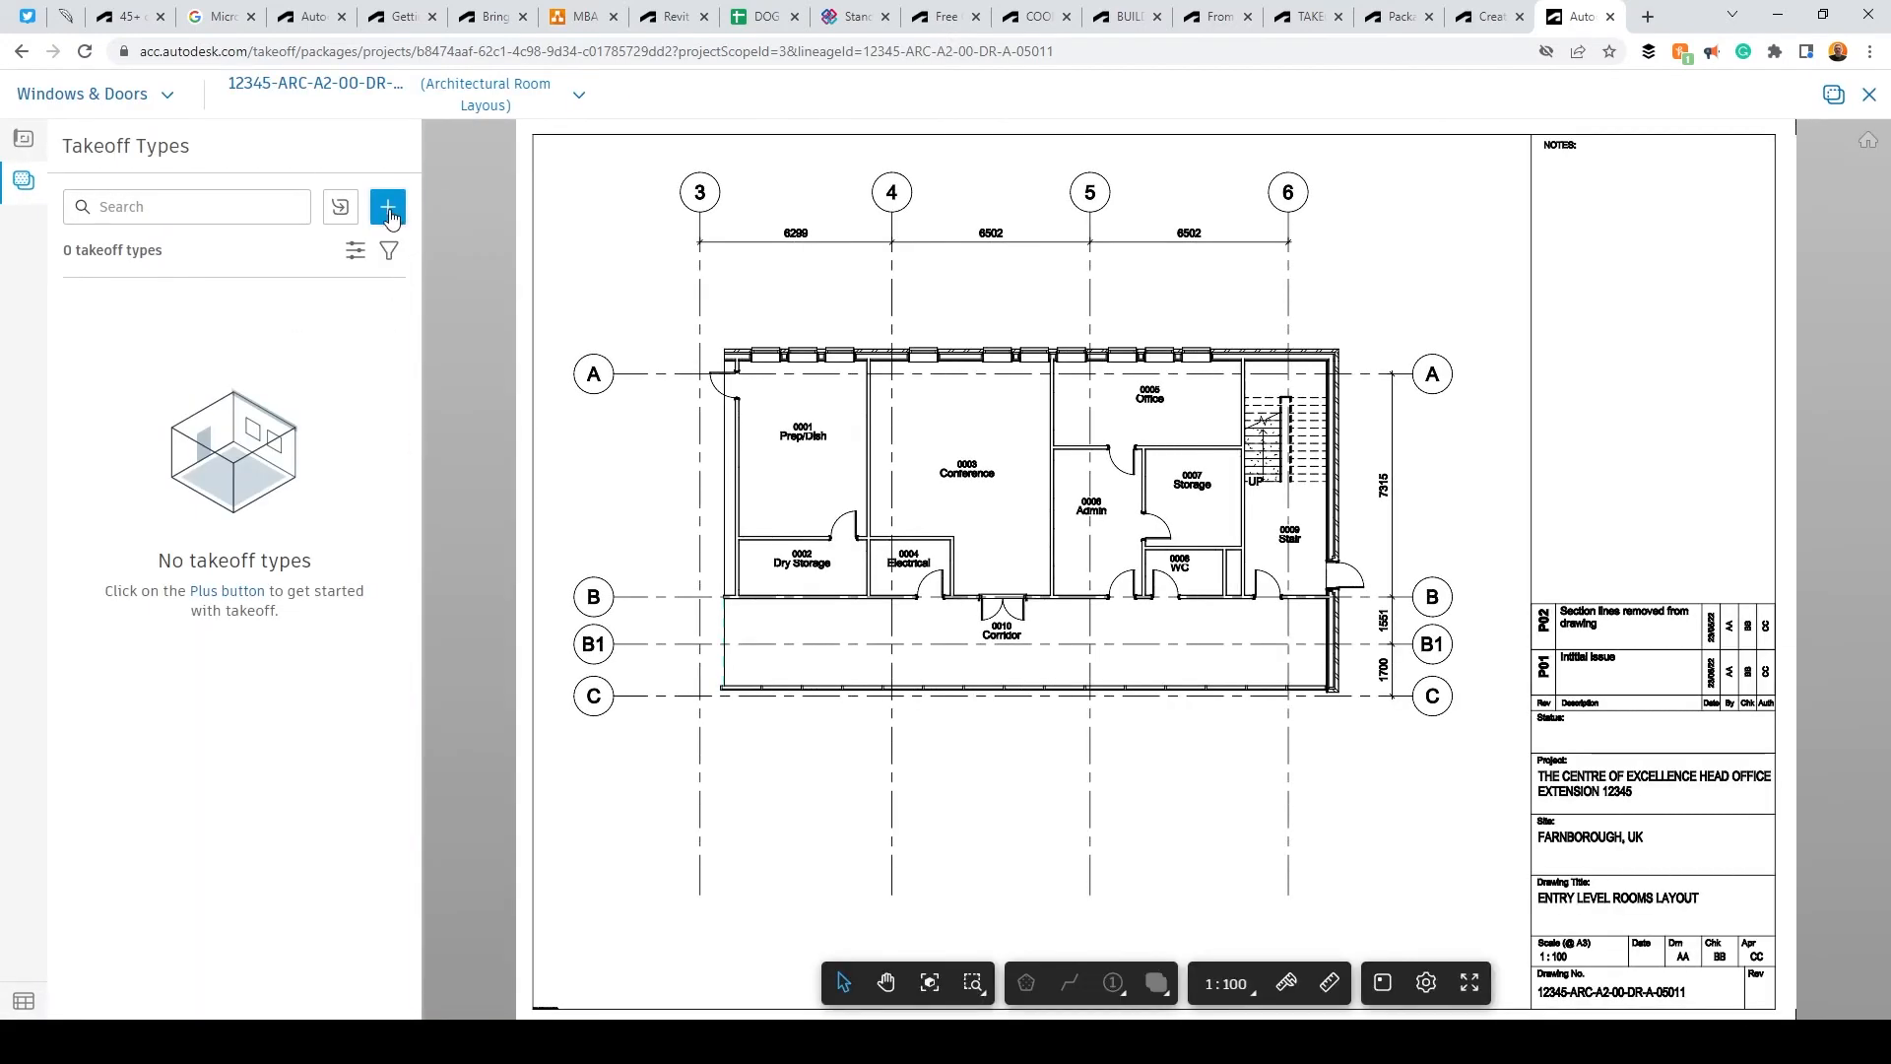
left_click(389, 209)
type("External Windows")
left_click(276, 299)
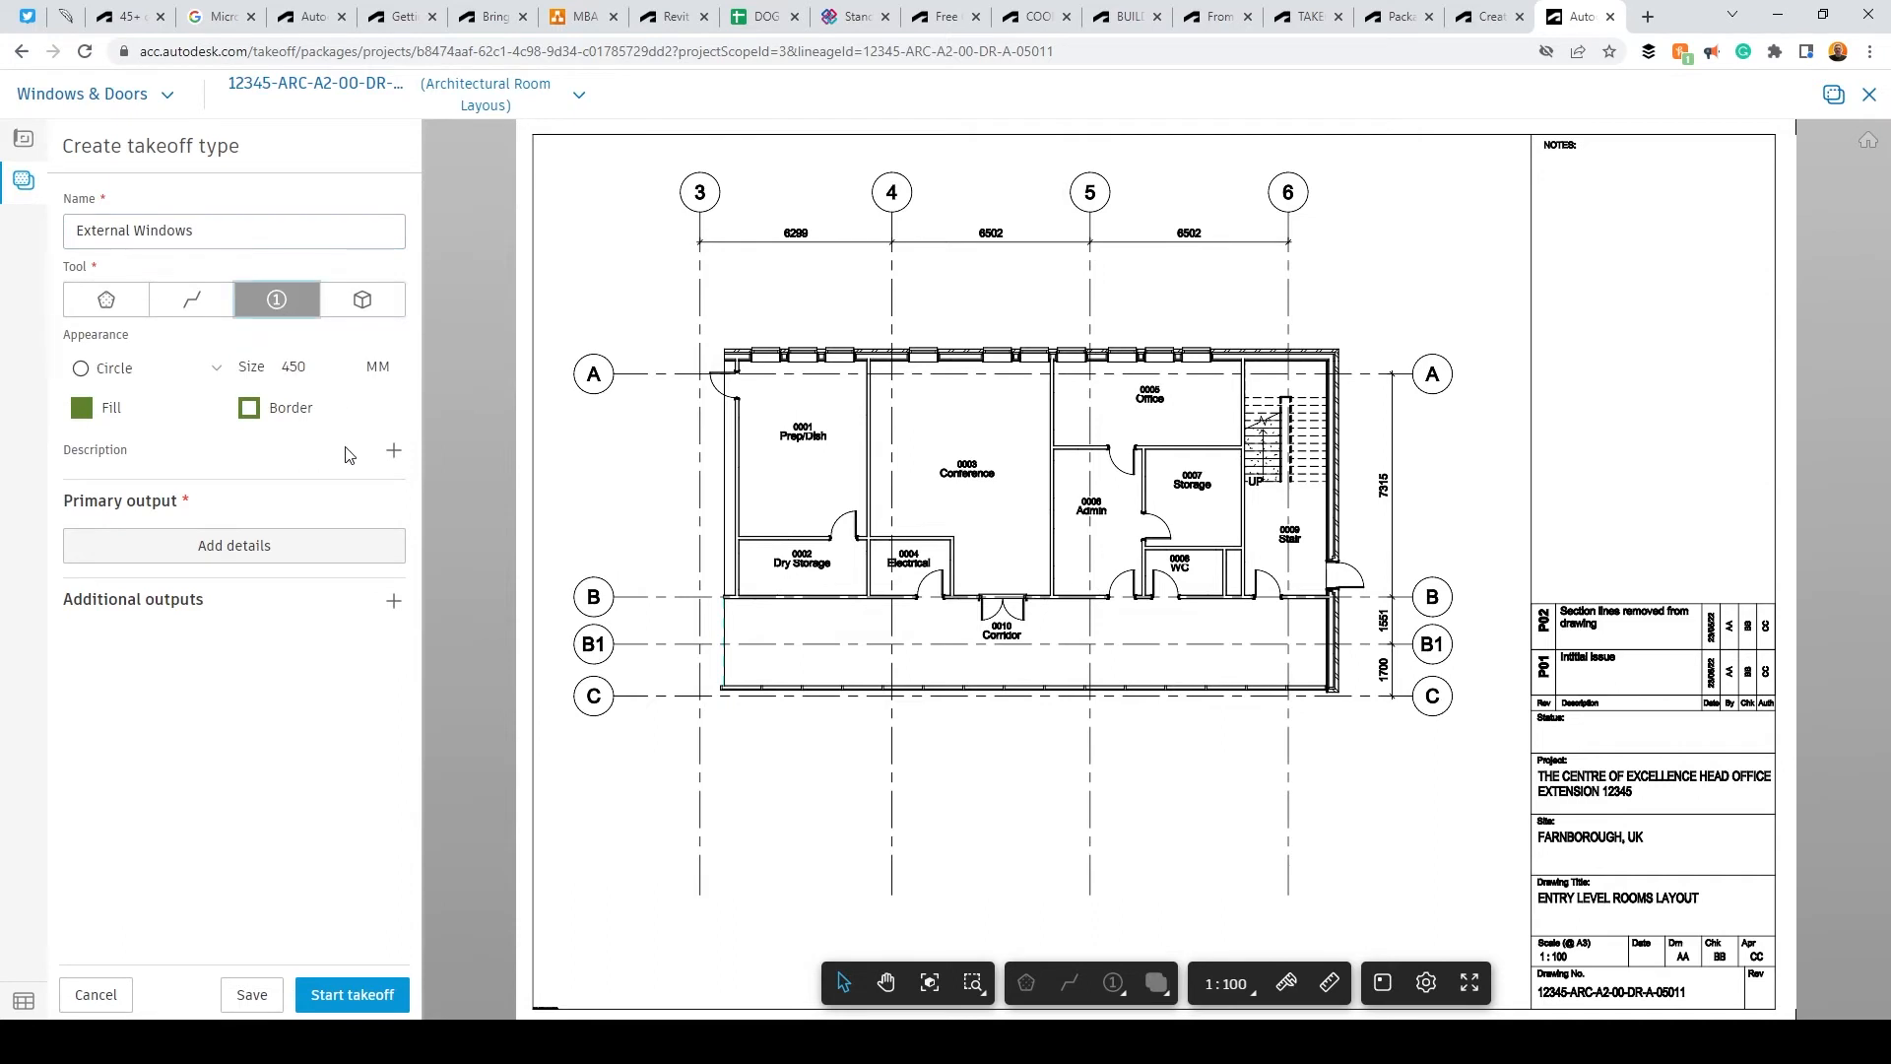
left_click(128, 369)
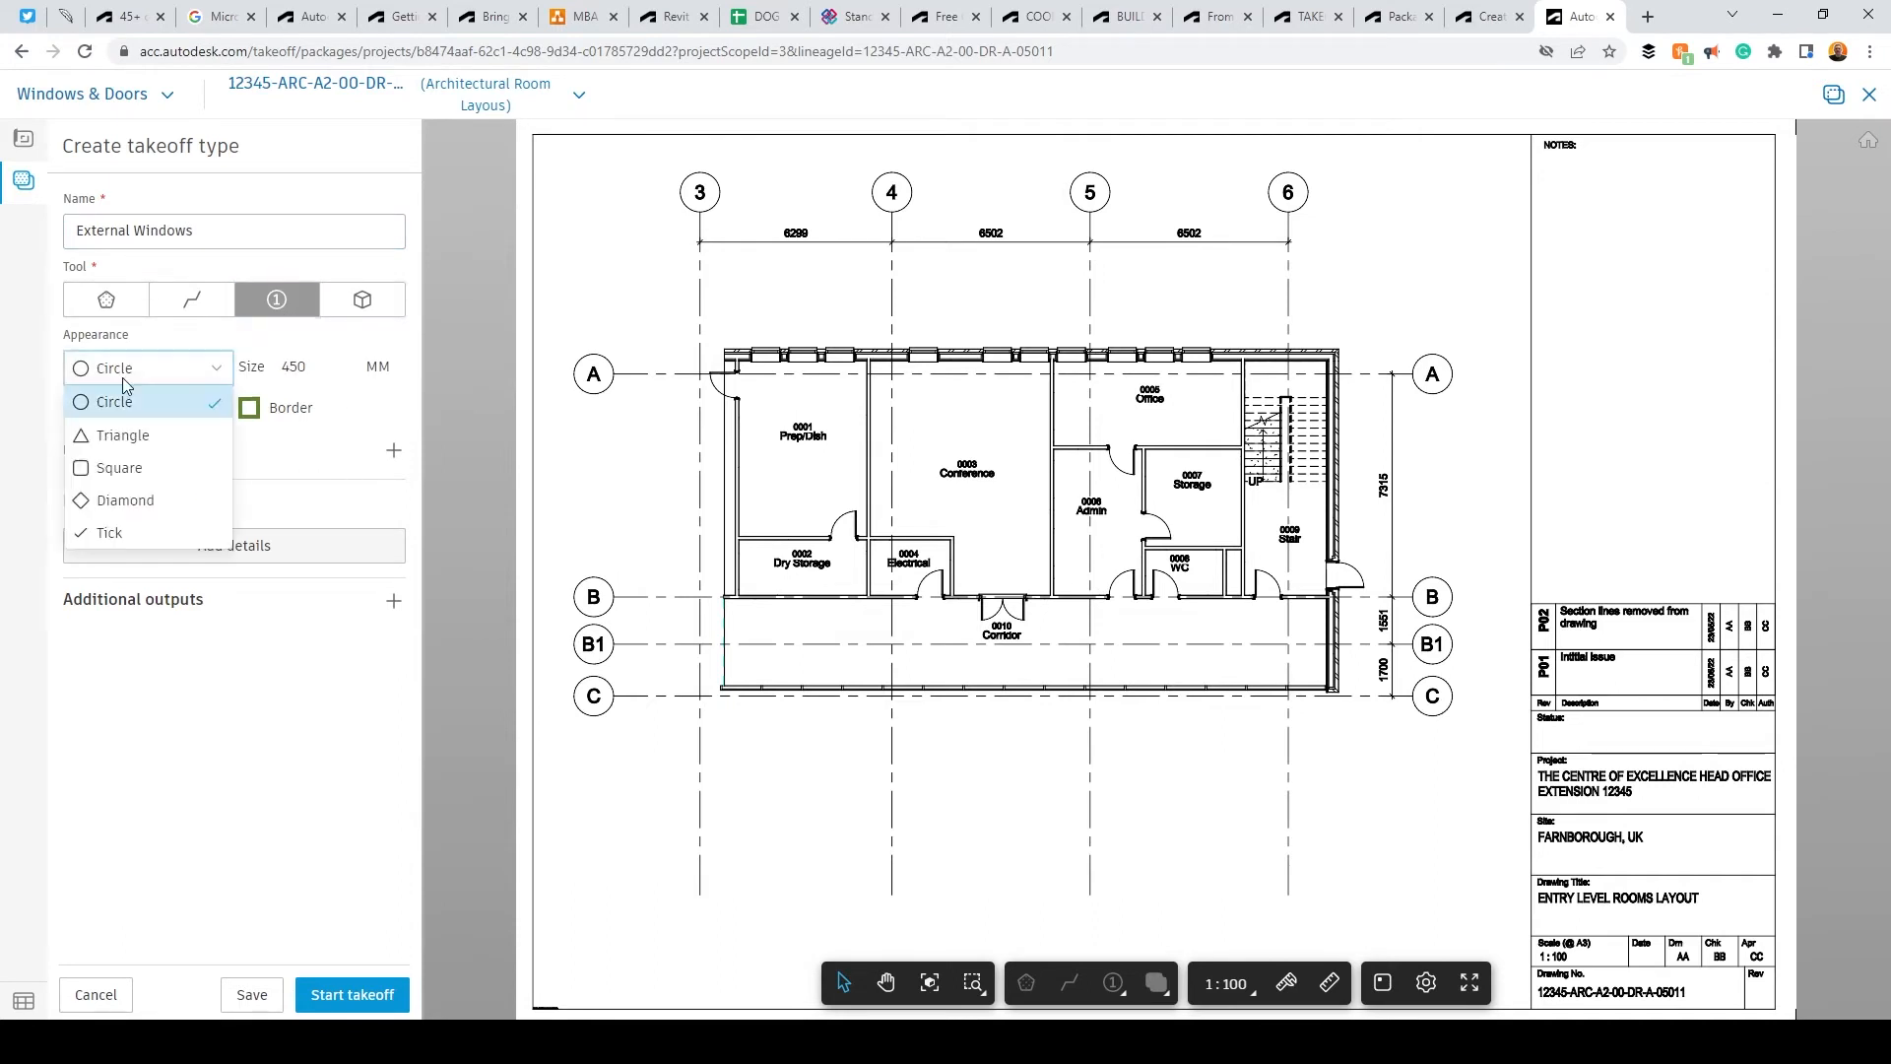
left_click(123, 435)
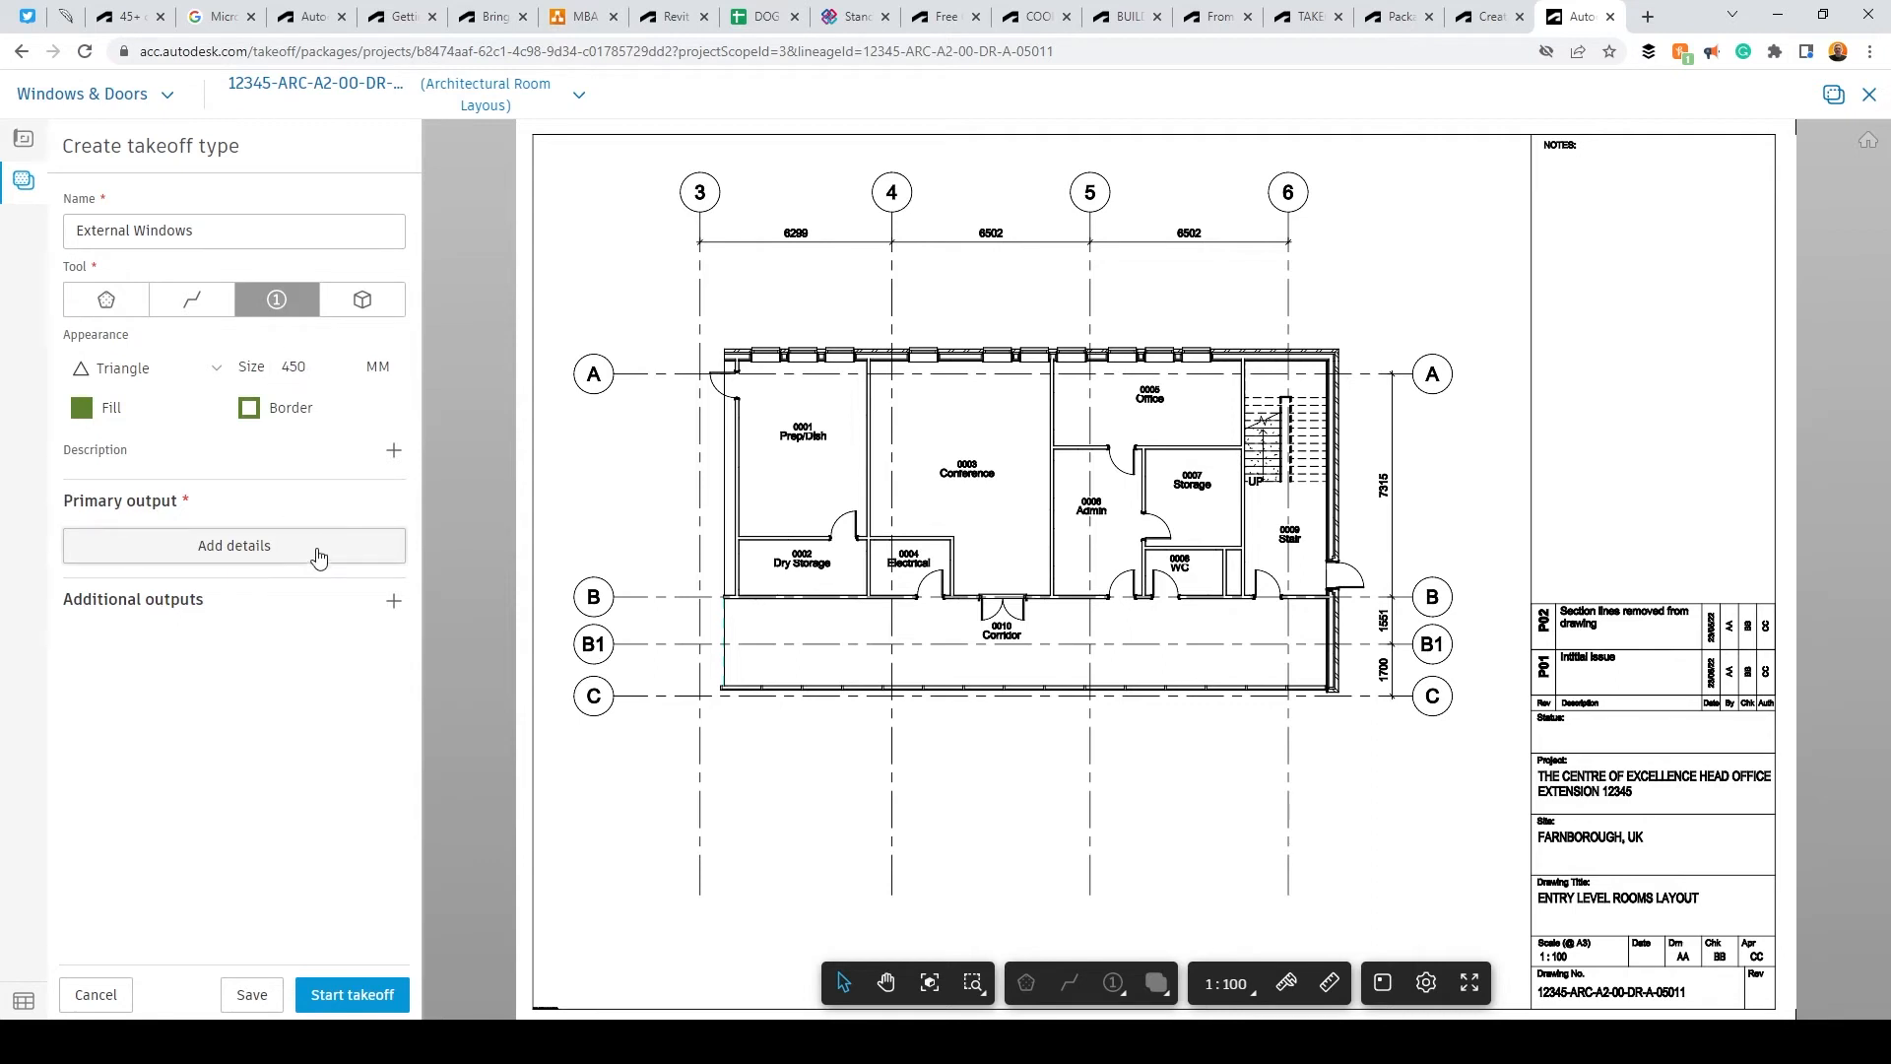
Step: Name the primary output "No. Ext Windows" and classify it as C1_WD01.1 - External windows with unit Count (EA)
left_click(389, 549)
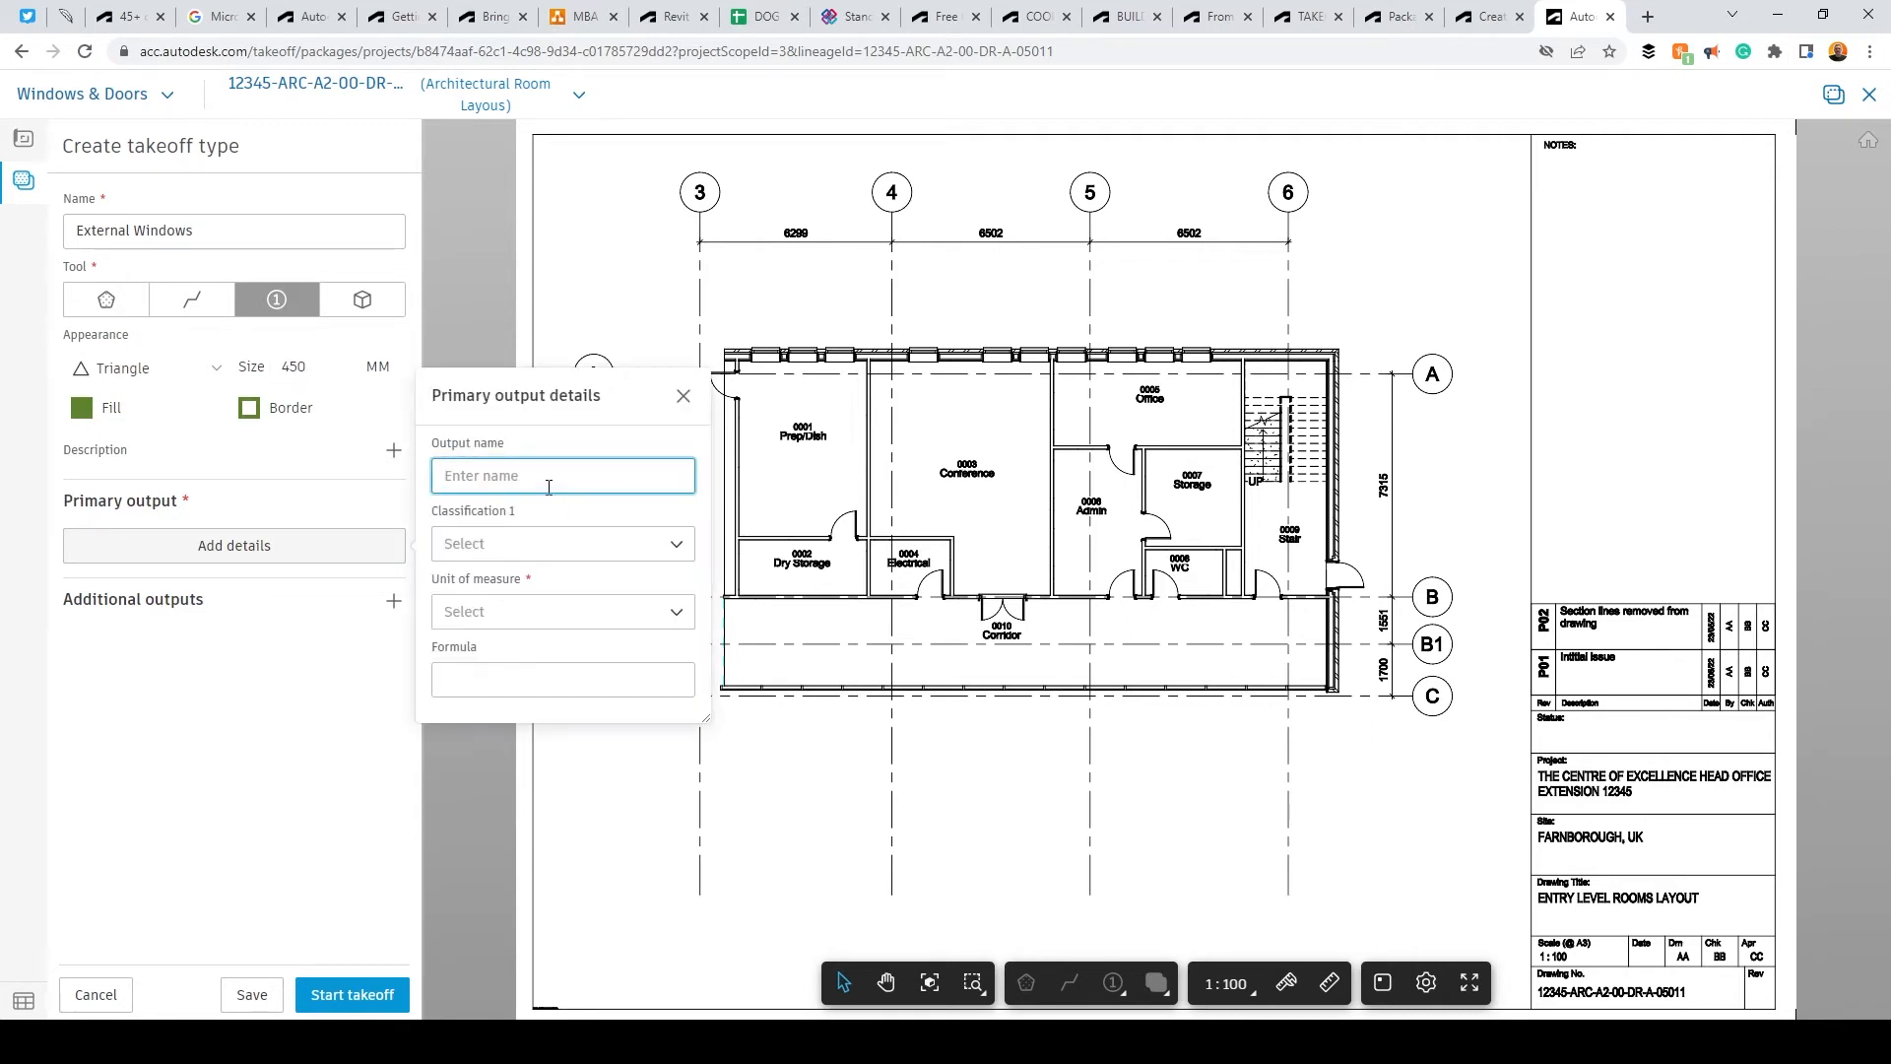
type("No. Ext Windows")
left_click(545, 545)
left_click(459, 583)
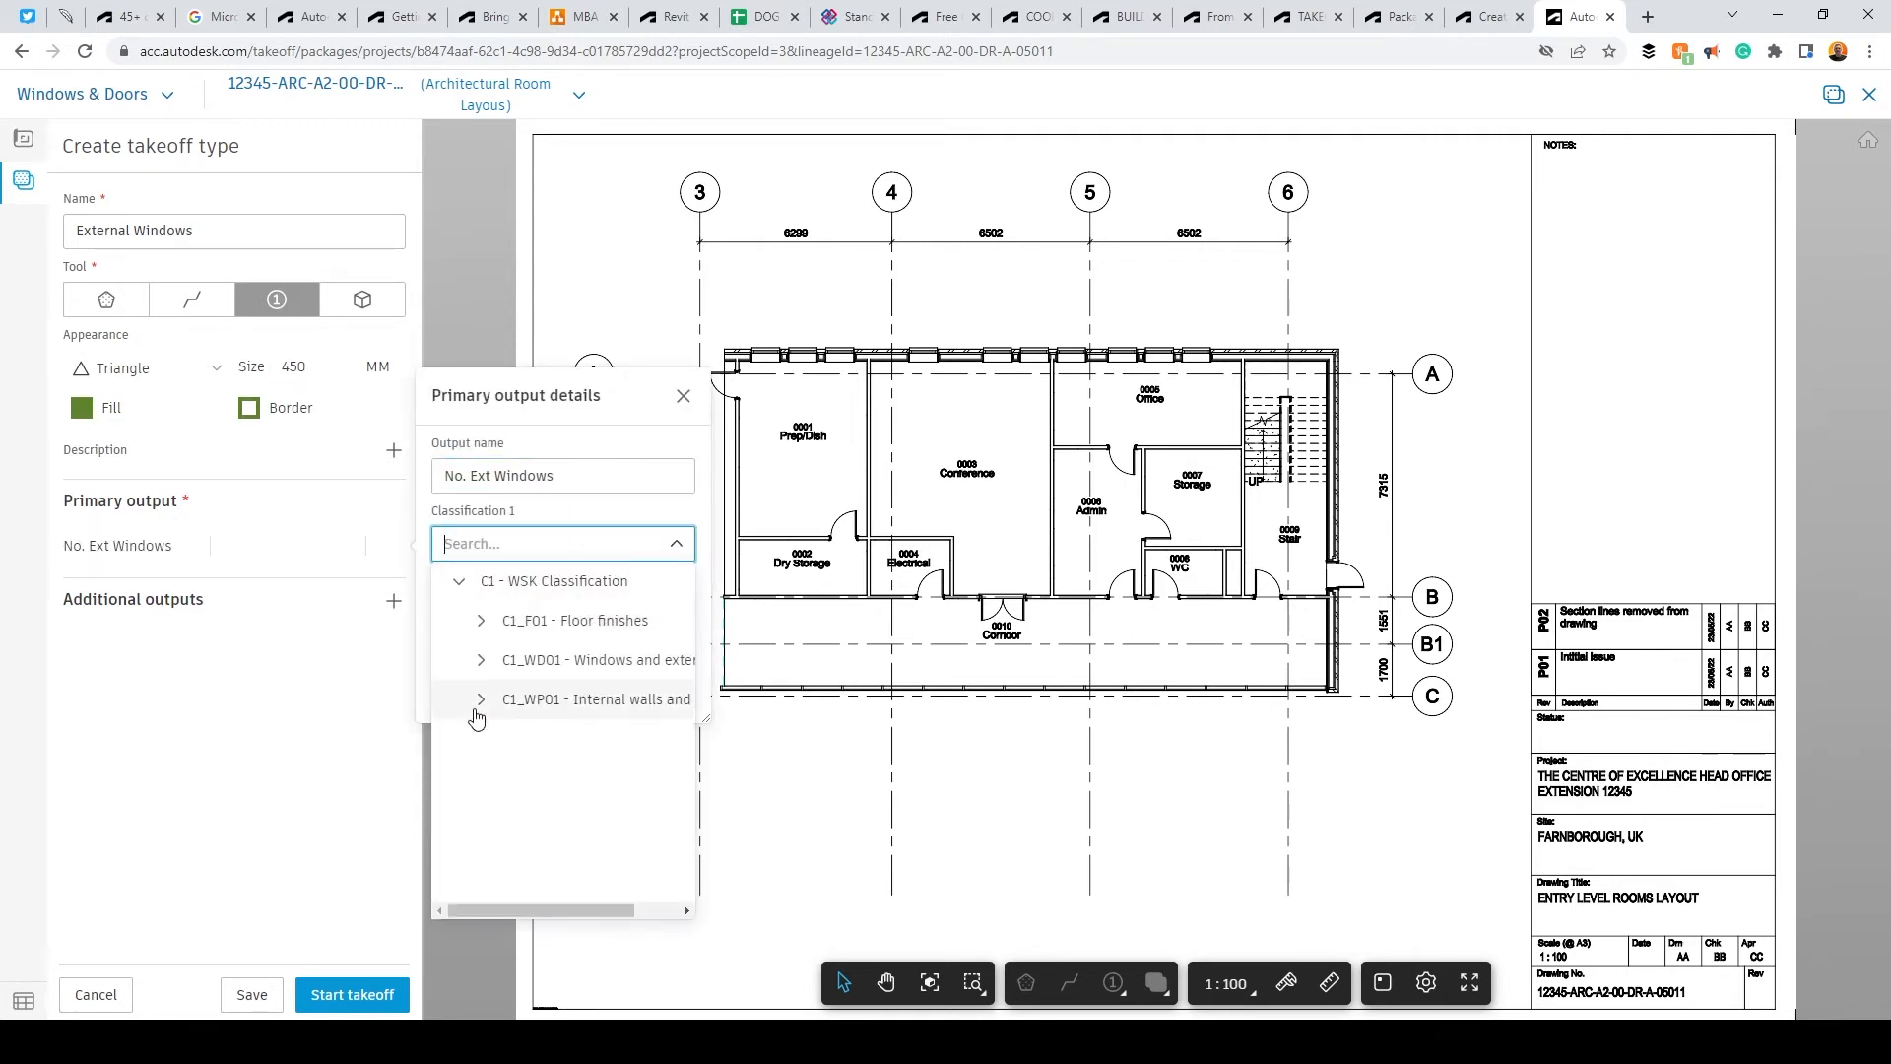
left_click(480, 660)
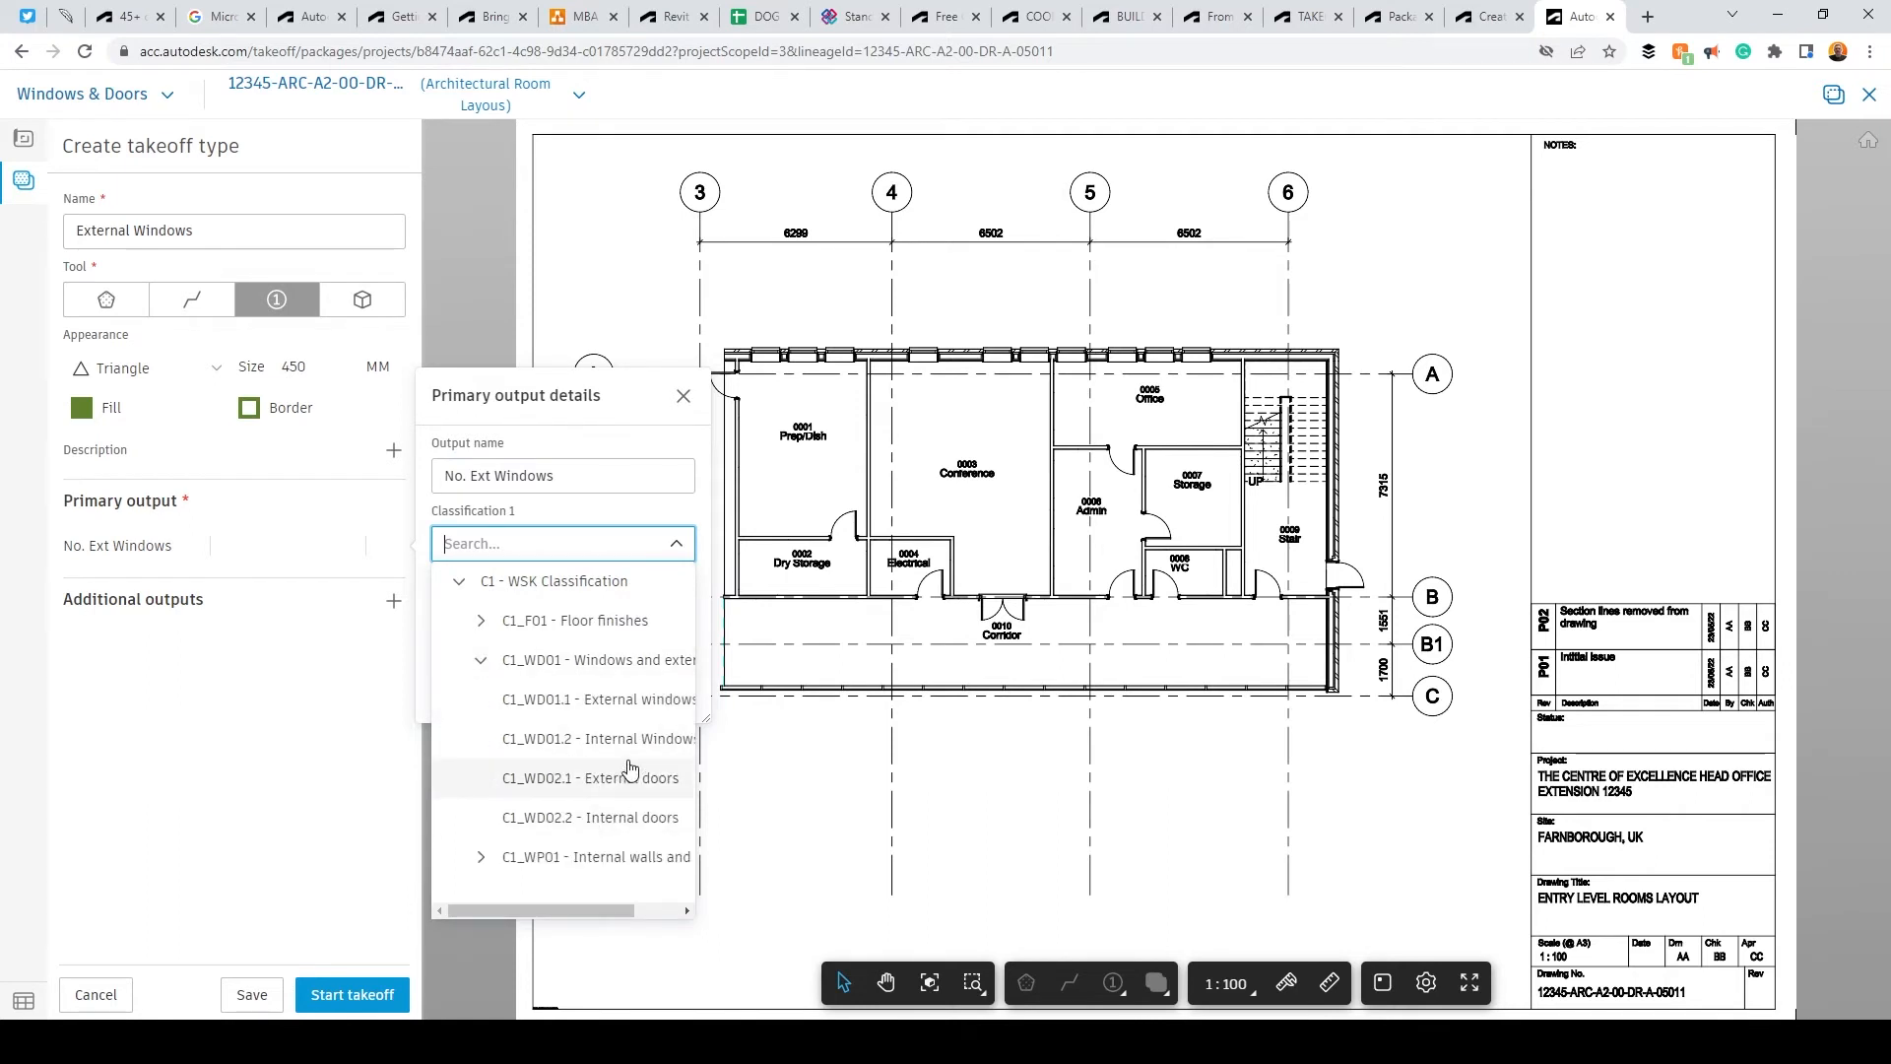
left_click(603, 702)
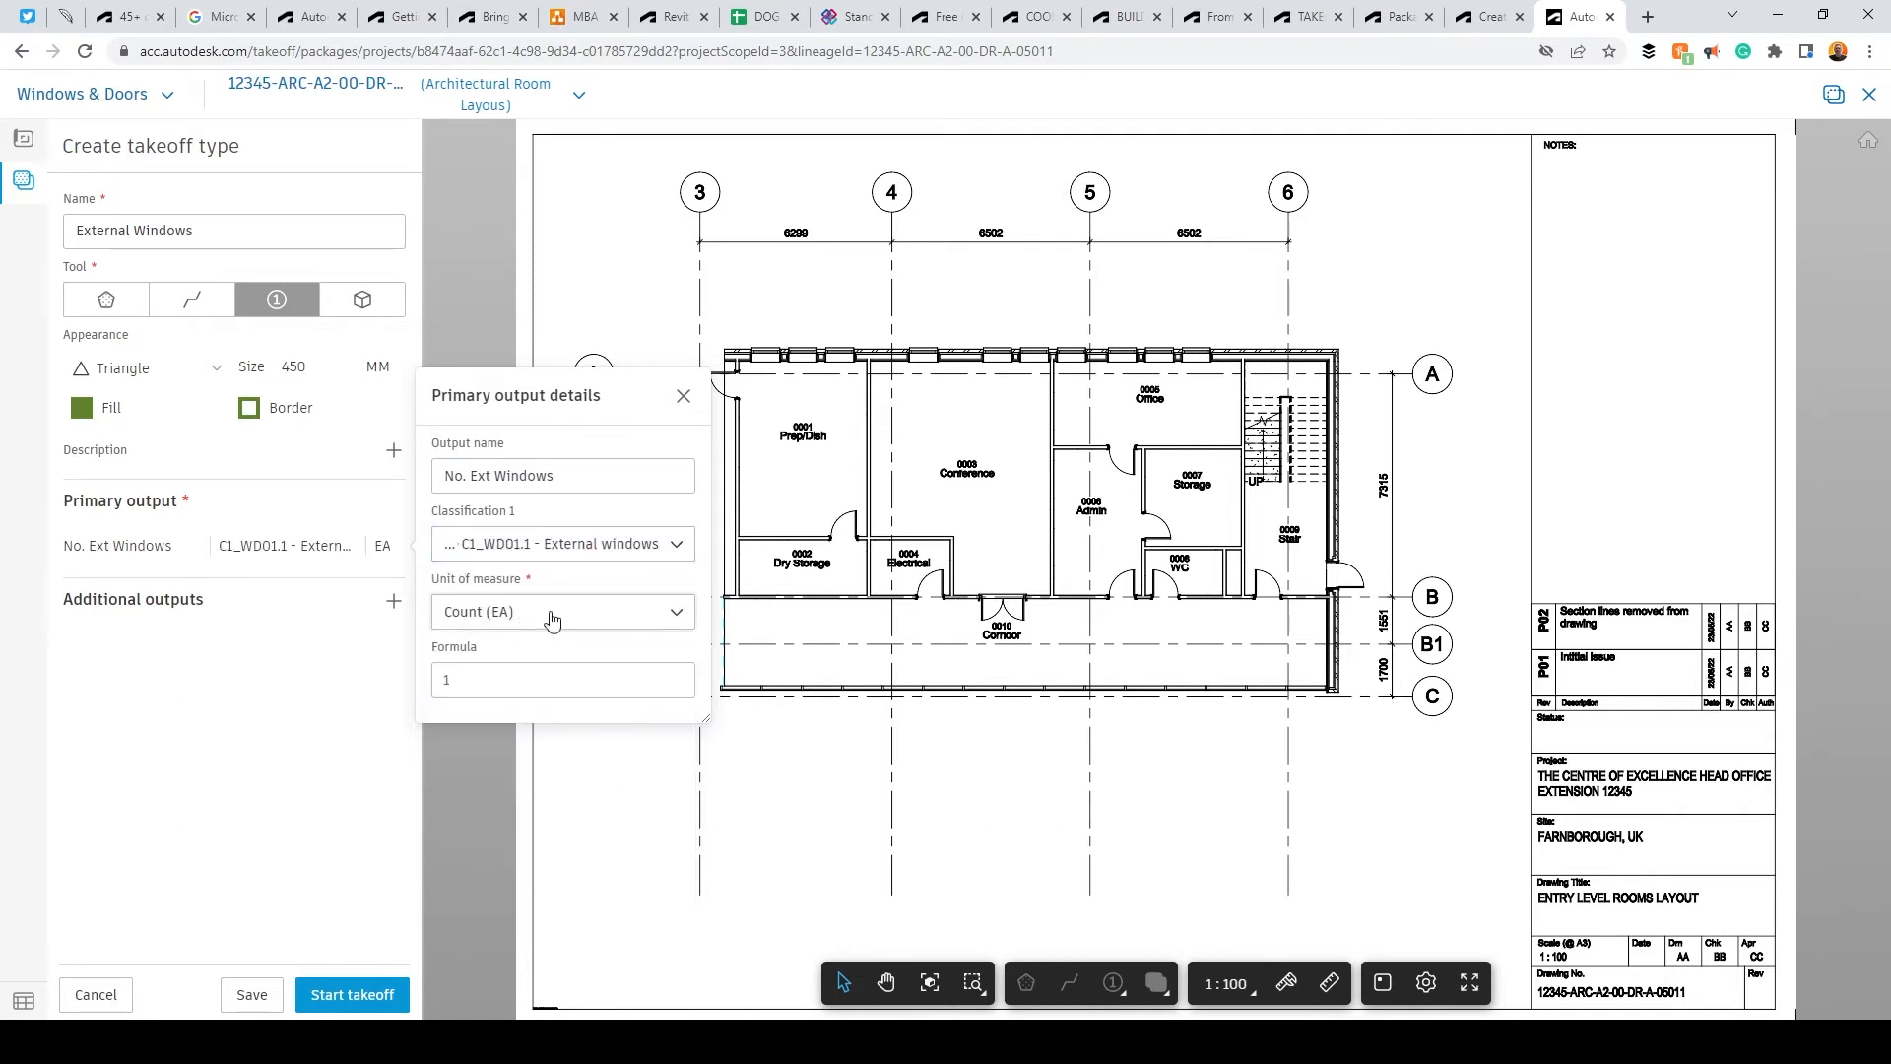
Step: Start the External Windows takeoff and place one count marker on each of the ten windows in the Prep/Dish, Conference and Office external wall
left_click(352, 995)
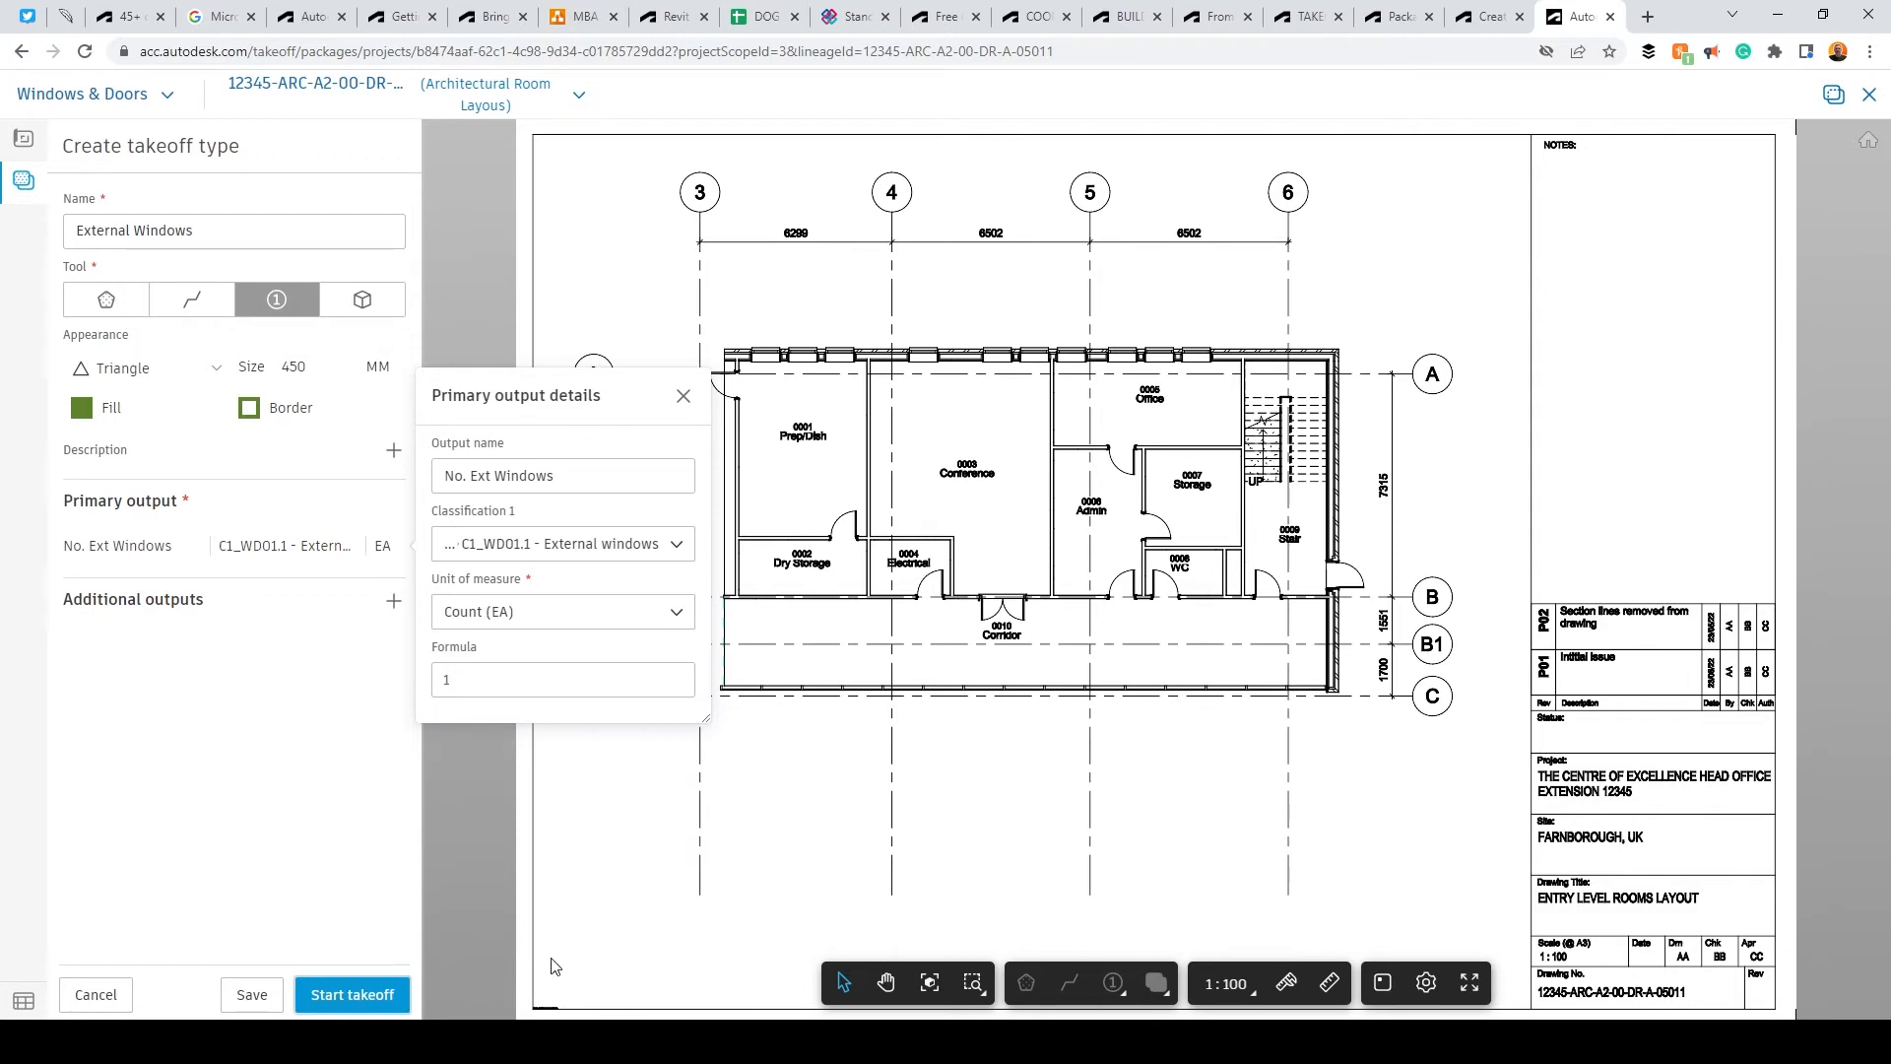
scroll(710, 342, "up", 5)
left_click(725, 341)
left_click(901, 340)
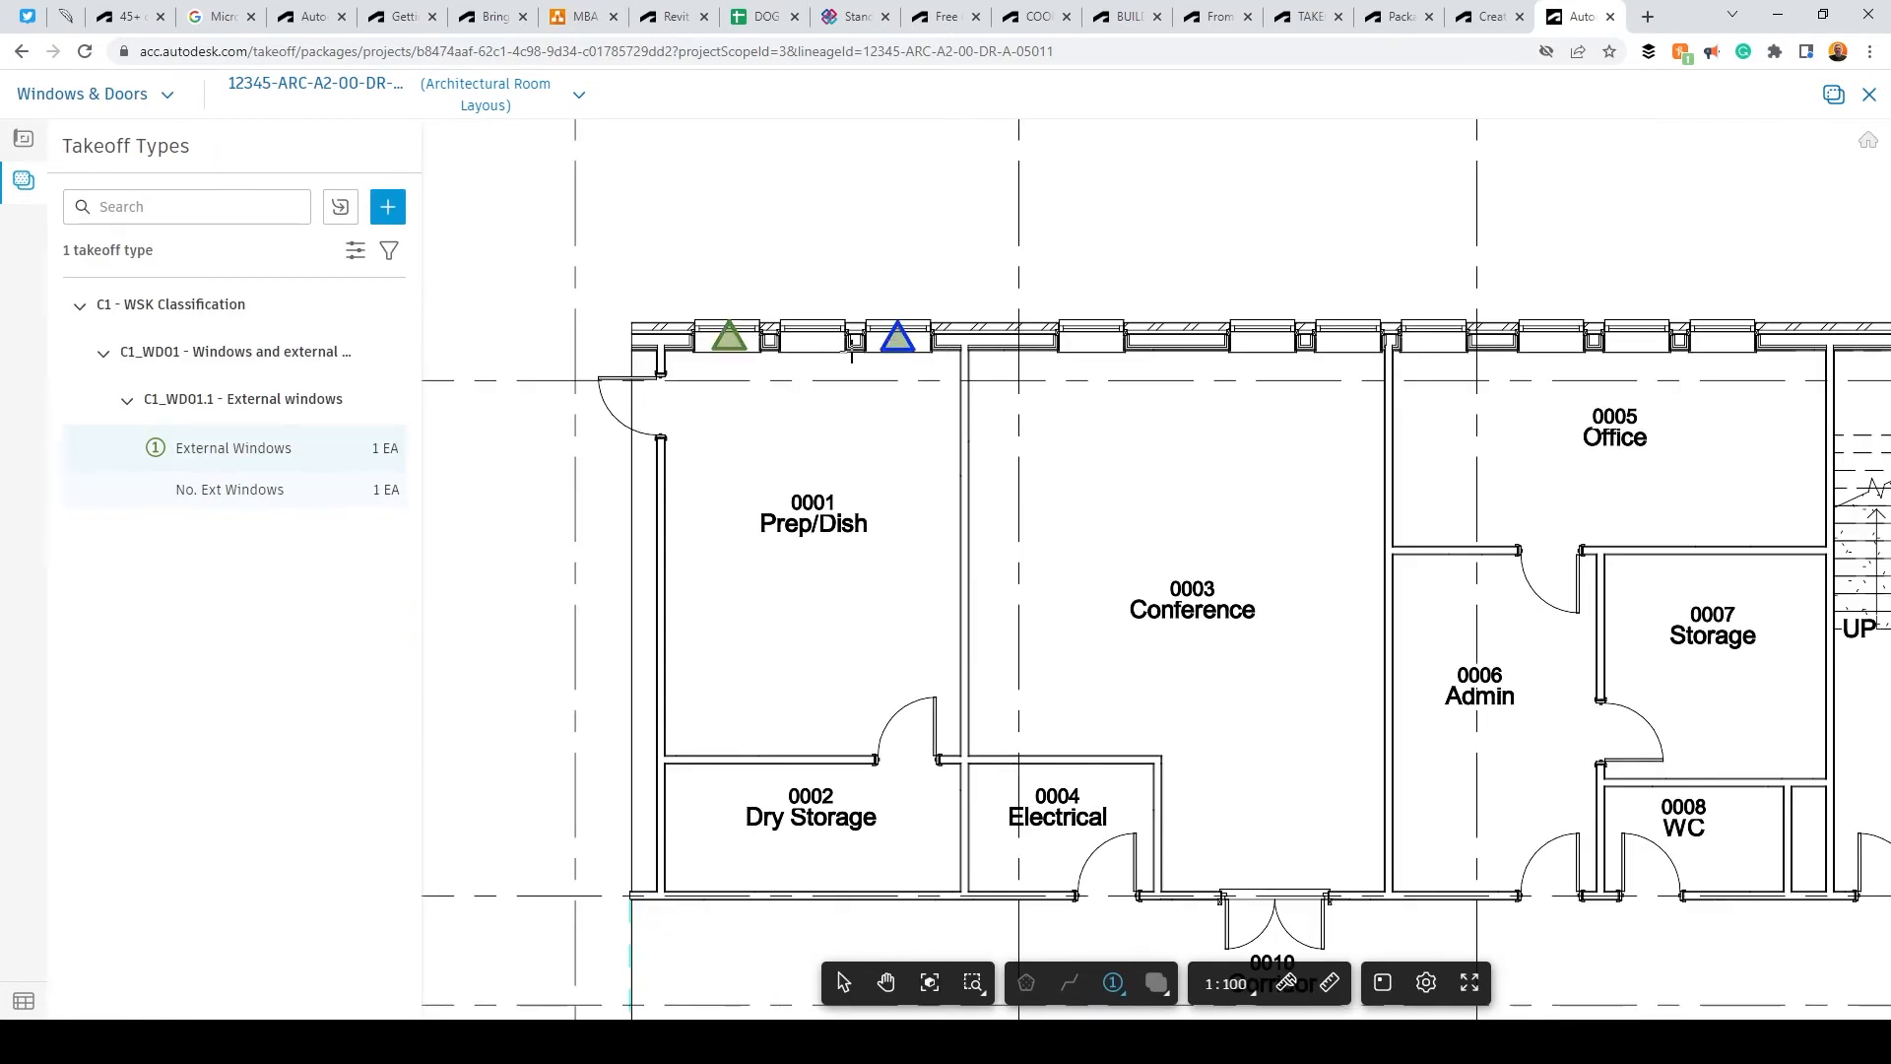
left_click(814, 340)
left_click(1098, 340)
left_click(1265, 340)
left_click(1348, 340)
left_click(1431, 339)
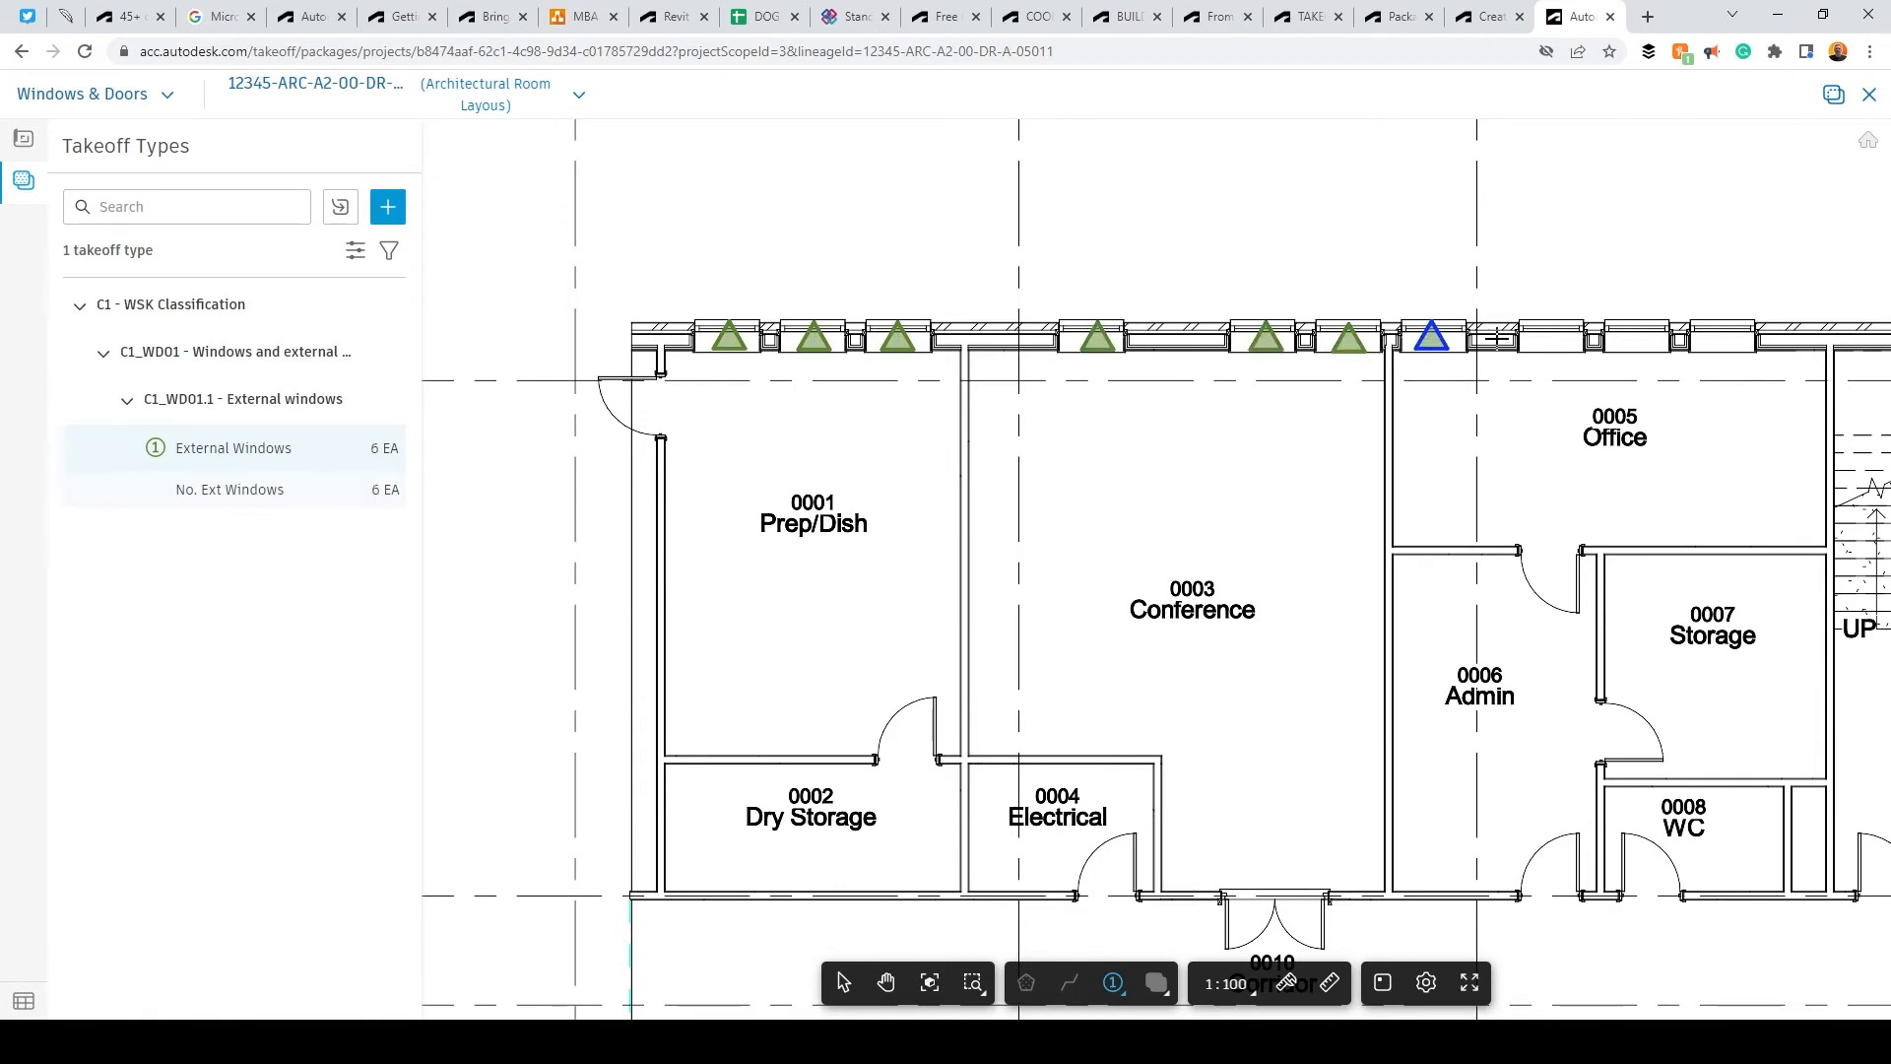
left_click(1550, 340)
left_click(1733, 340)
left_click(1621, 338)
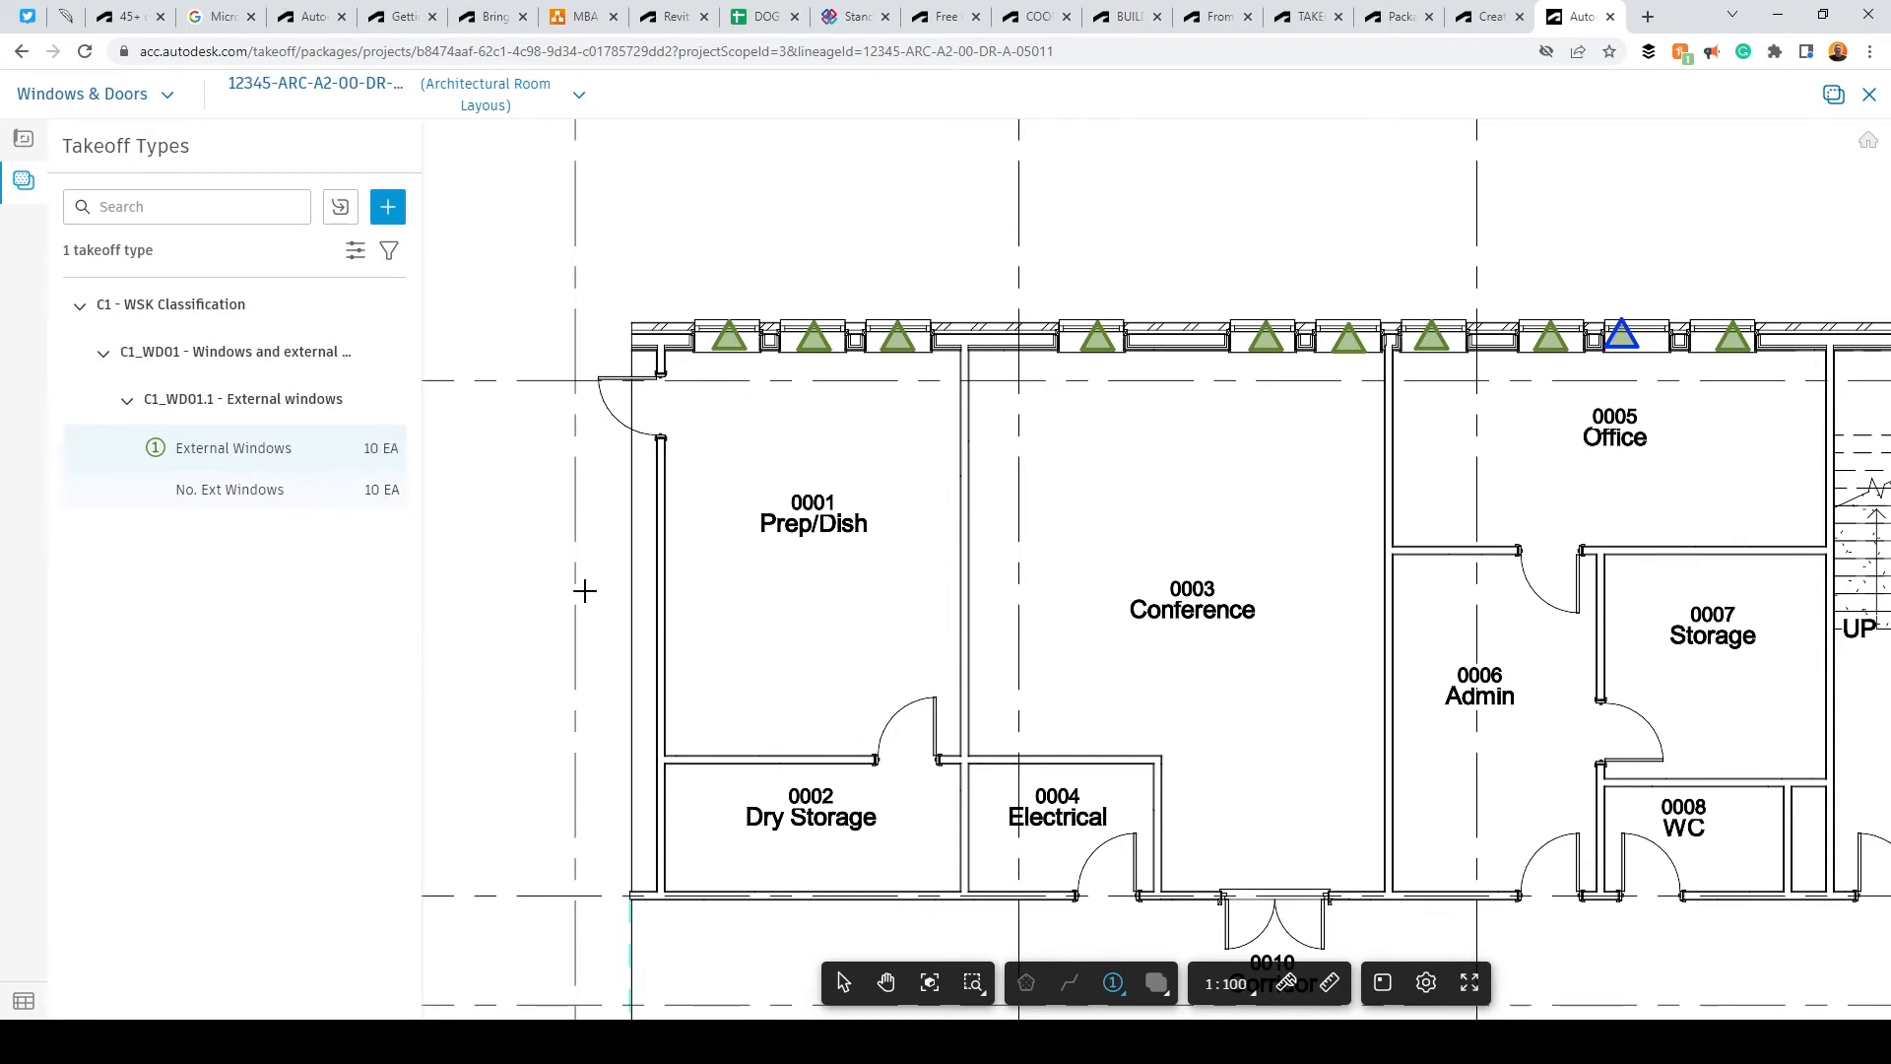
Step: Create a second takeoff type named "Internal Doors" that uses the Count tool with a diamond marker
scroll(588, 587, "down", 3)
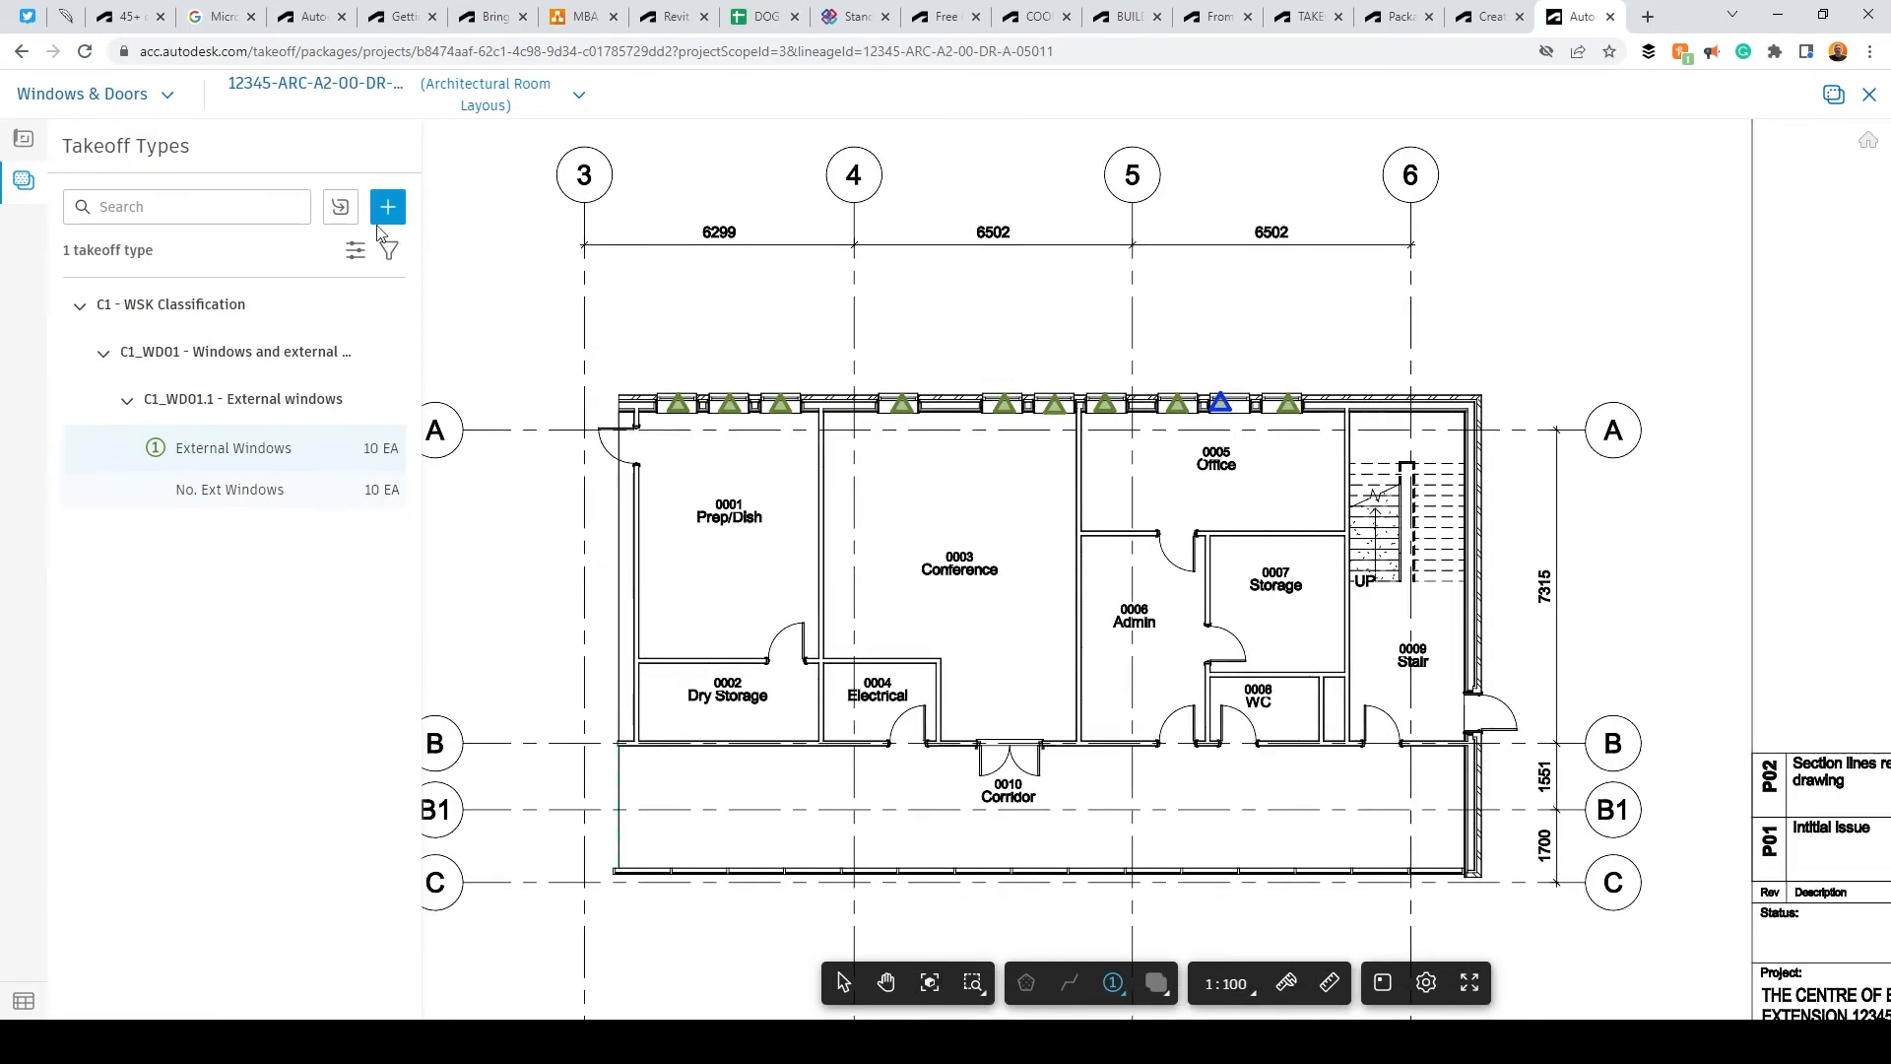
left_click(384, 208)
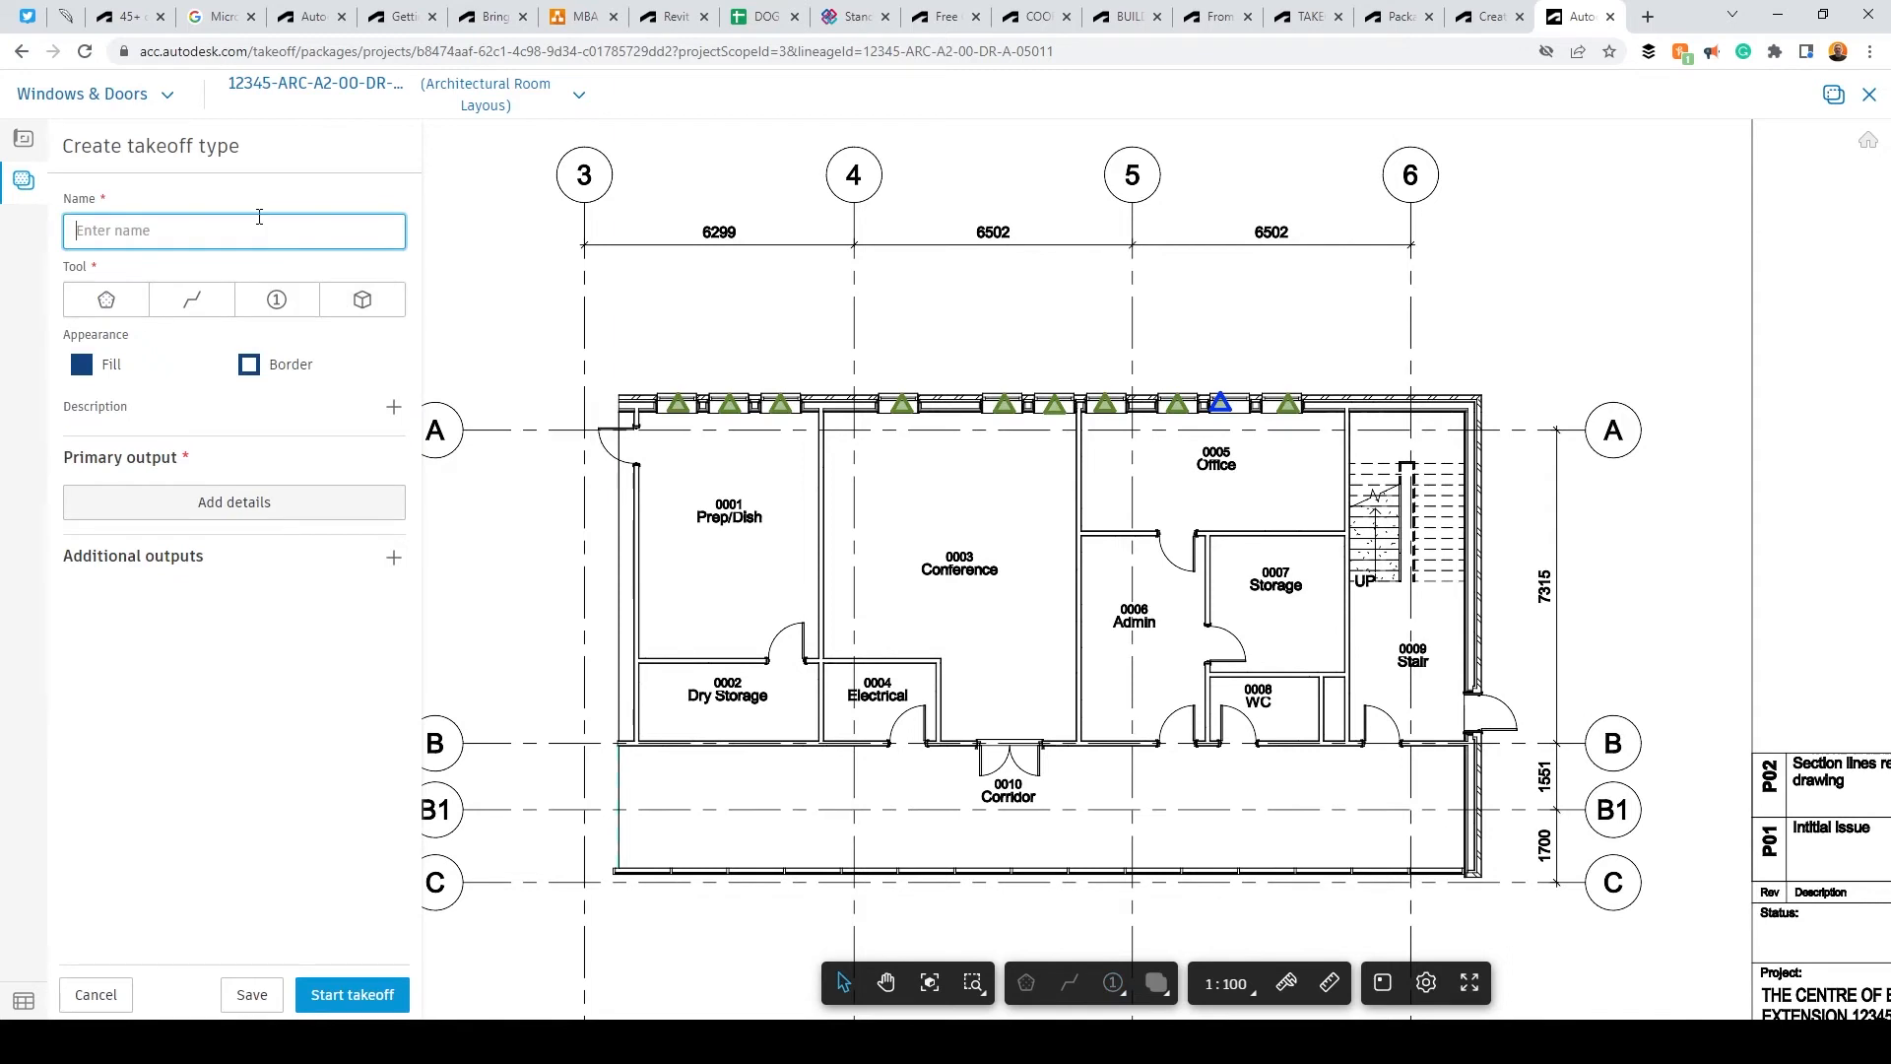
type("Internal Dor")
left_click(277, 300)
left_click(108, 369)
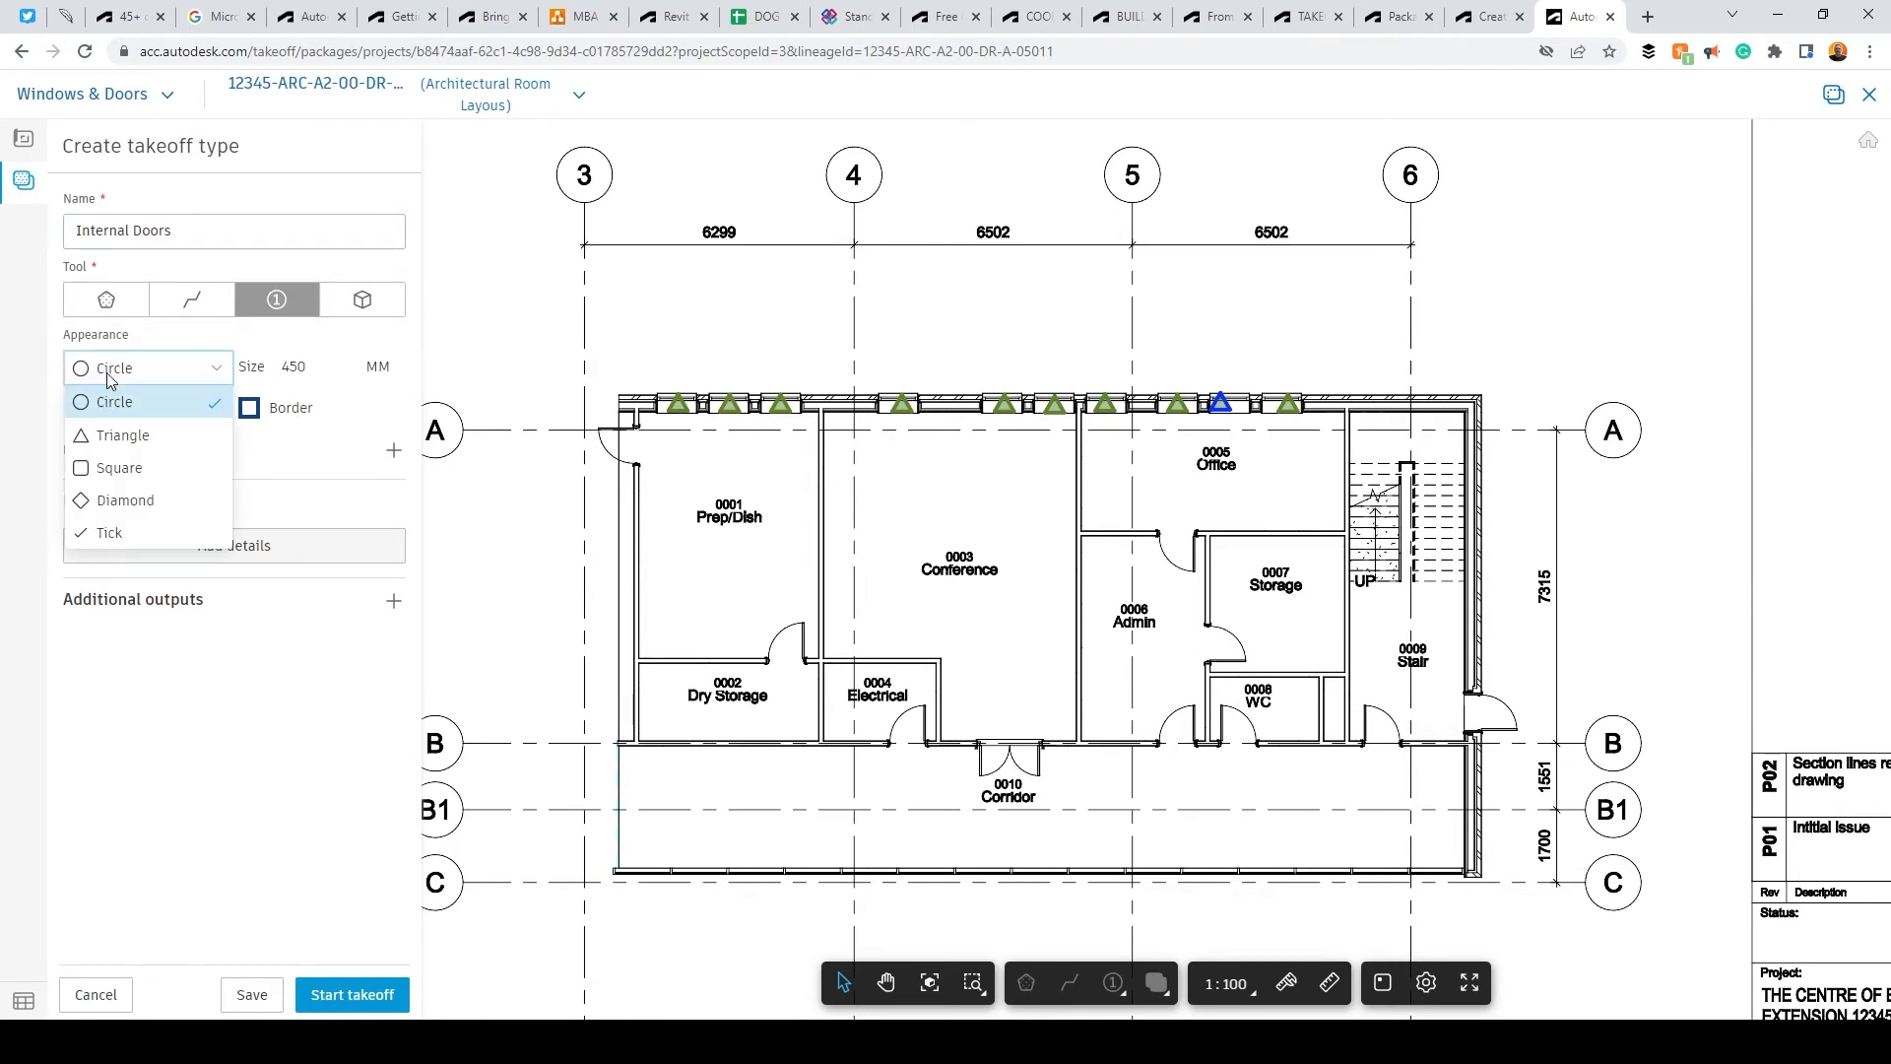
left_click(142, 503)
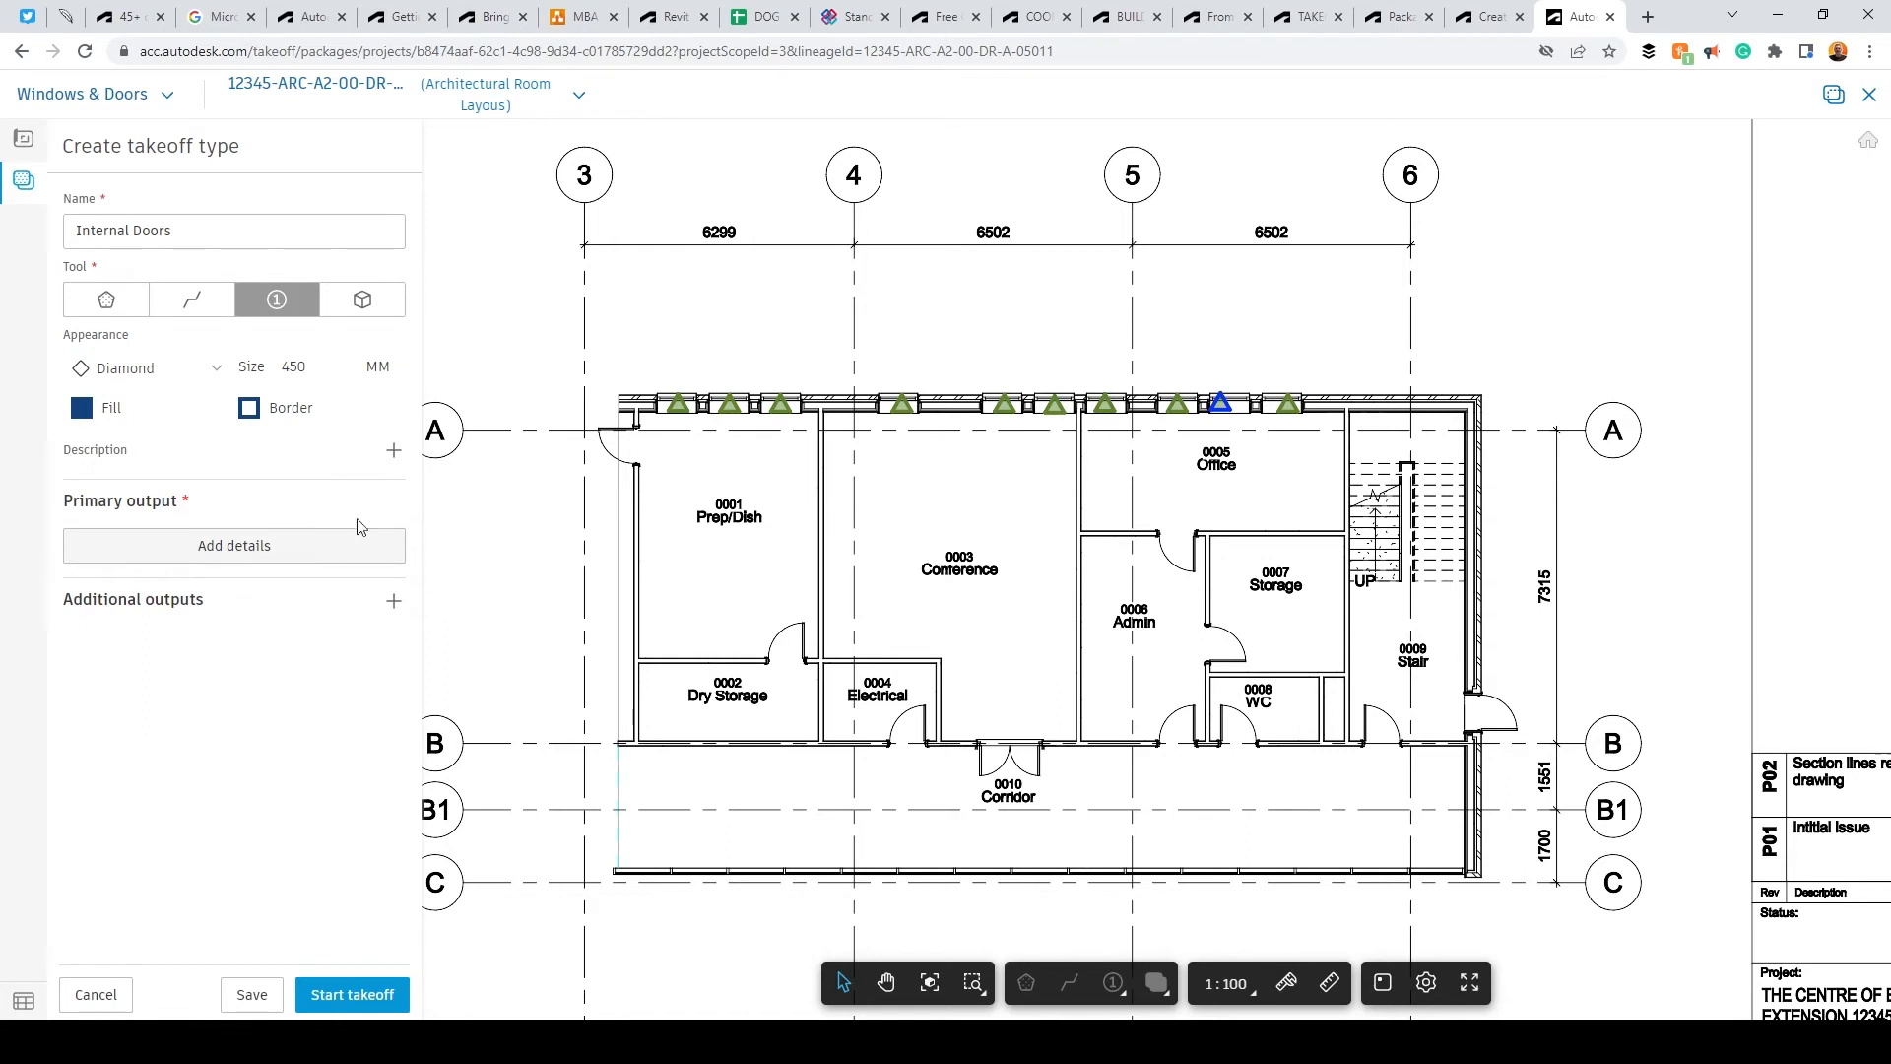
Step: Name the primary output "Int Doors" and classify it as C1_WD02.2 - Internal doors with unit Count (EA)
left_click(282, 562)
type("Int Doors")
left_click(548, 543)
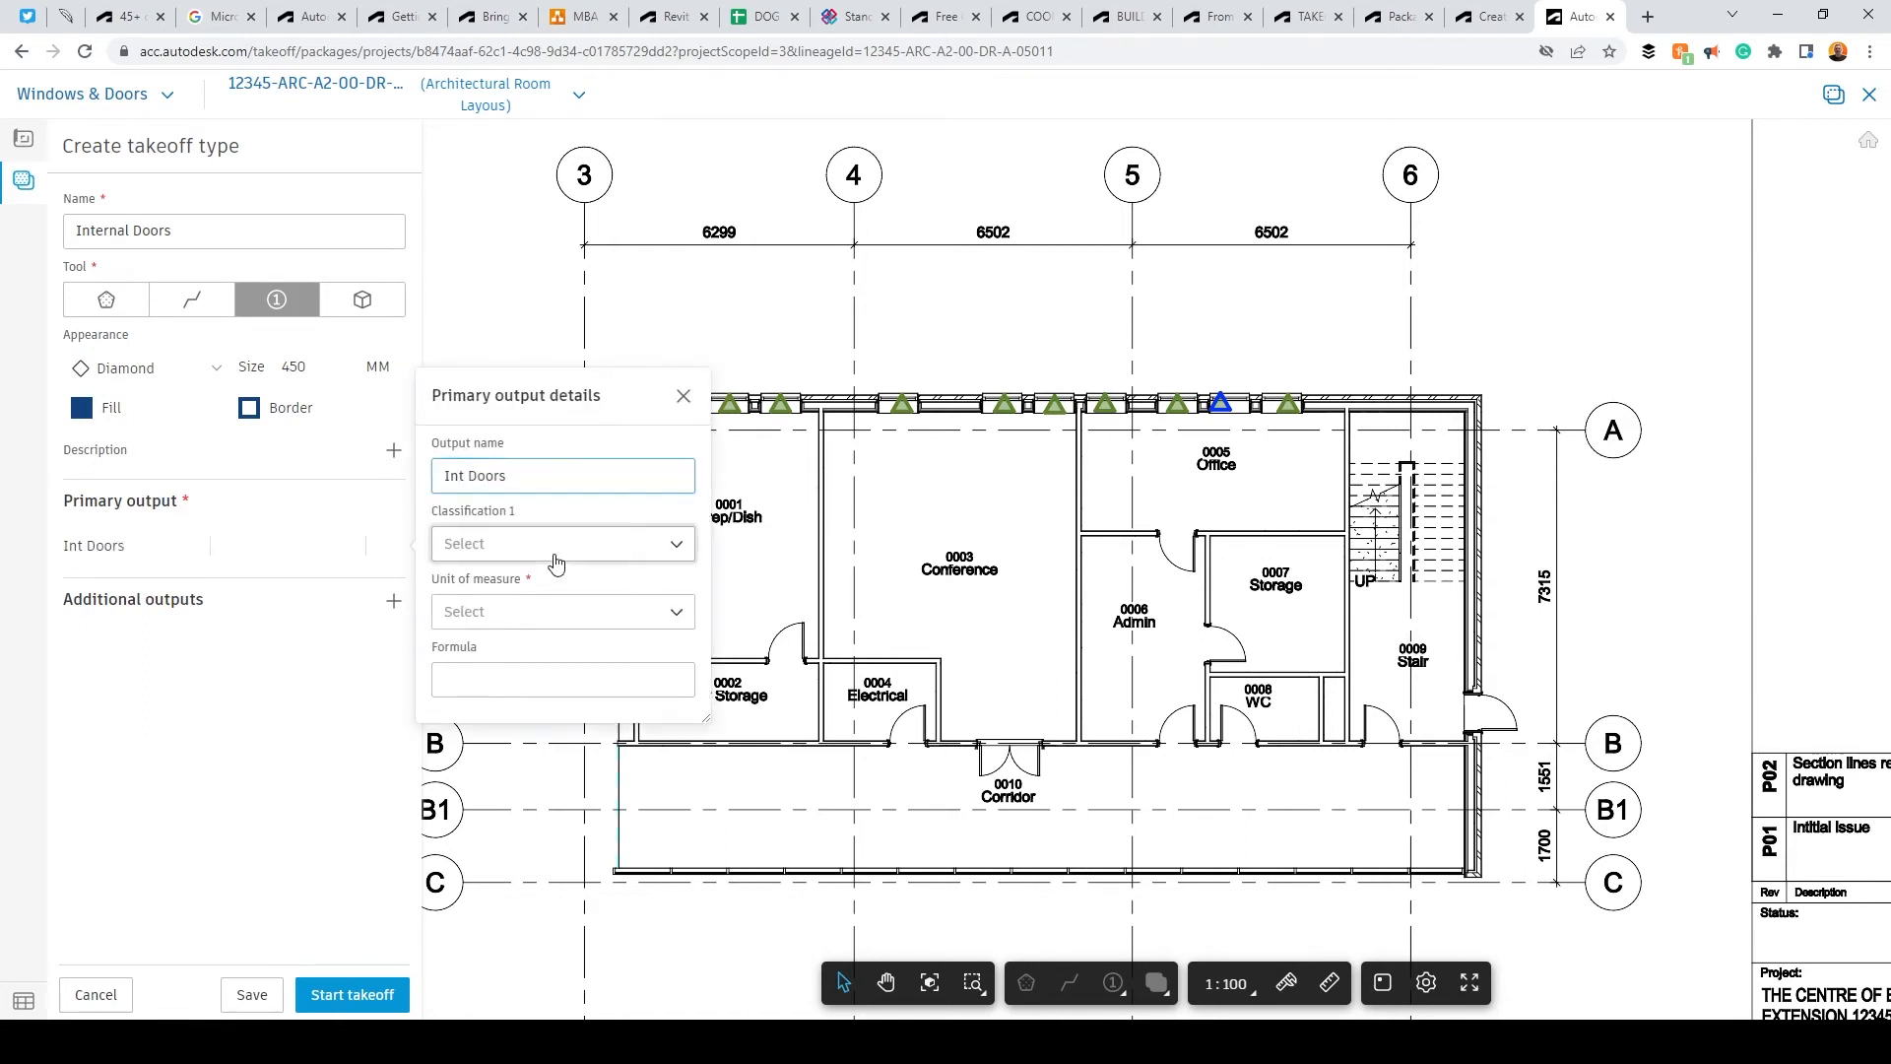
left_click(460, 581)
left_click(480, 659)
left_click(510, 817)
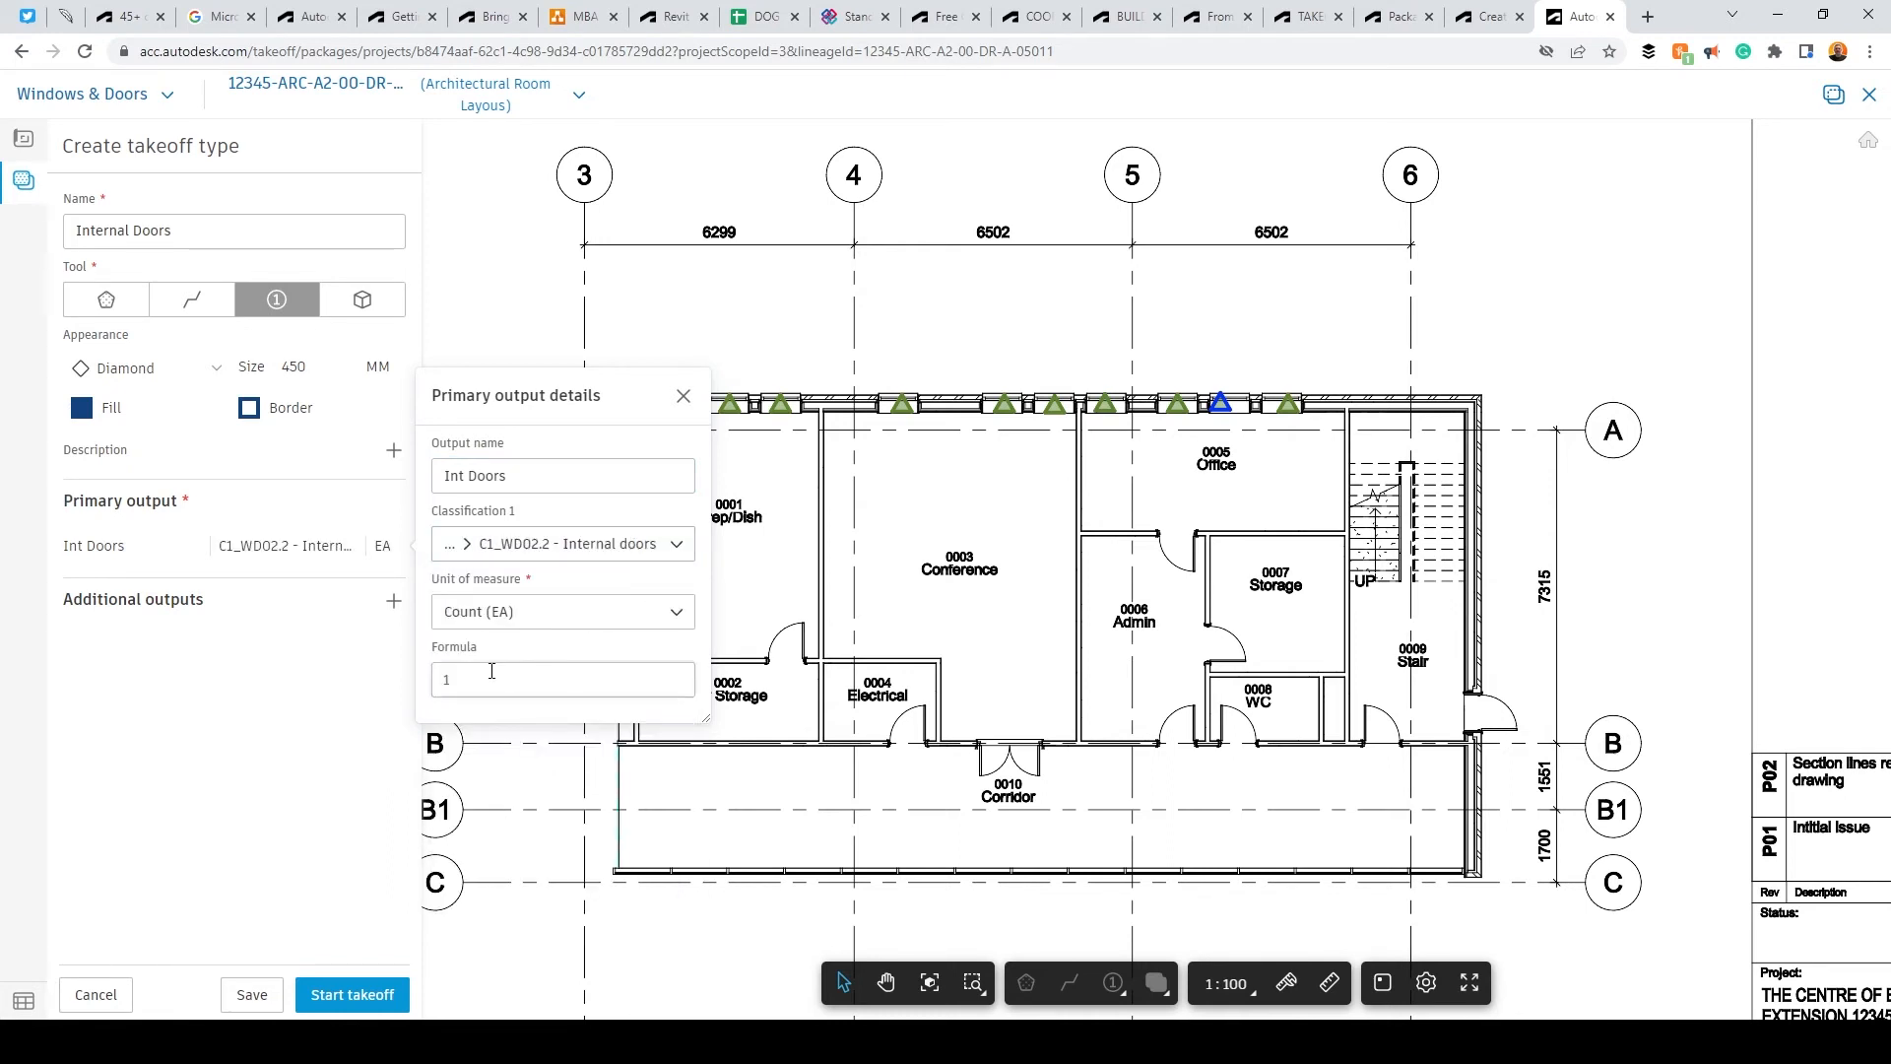
Step: Start the Internal Doors takeoff and mark the single doors at Prep/Dish, Dry Storage, Electrical, Office, Admin, Stair and WC, leaving the Conference double door unmarked
left_click(376, 994)
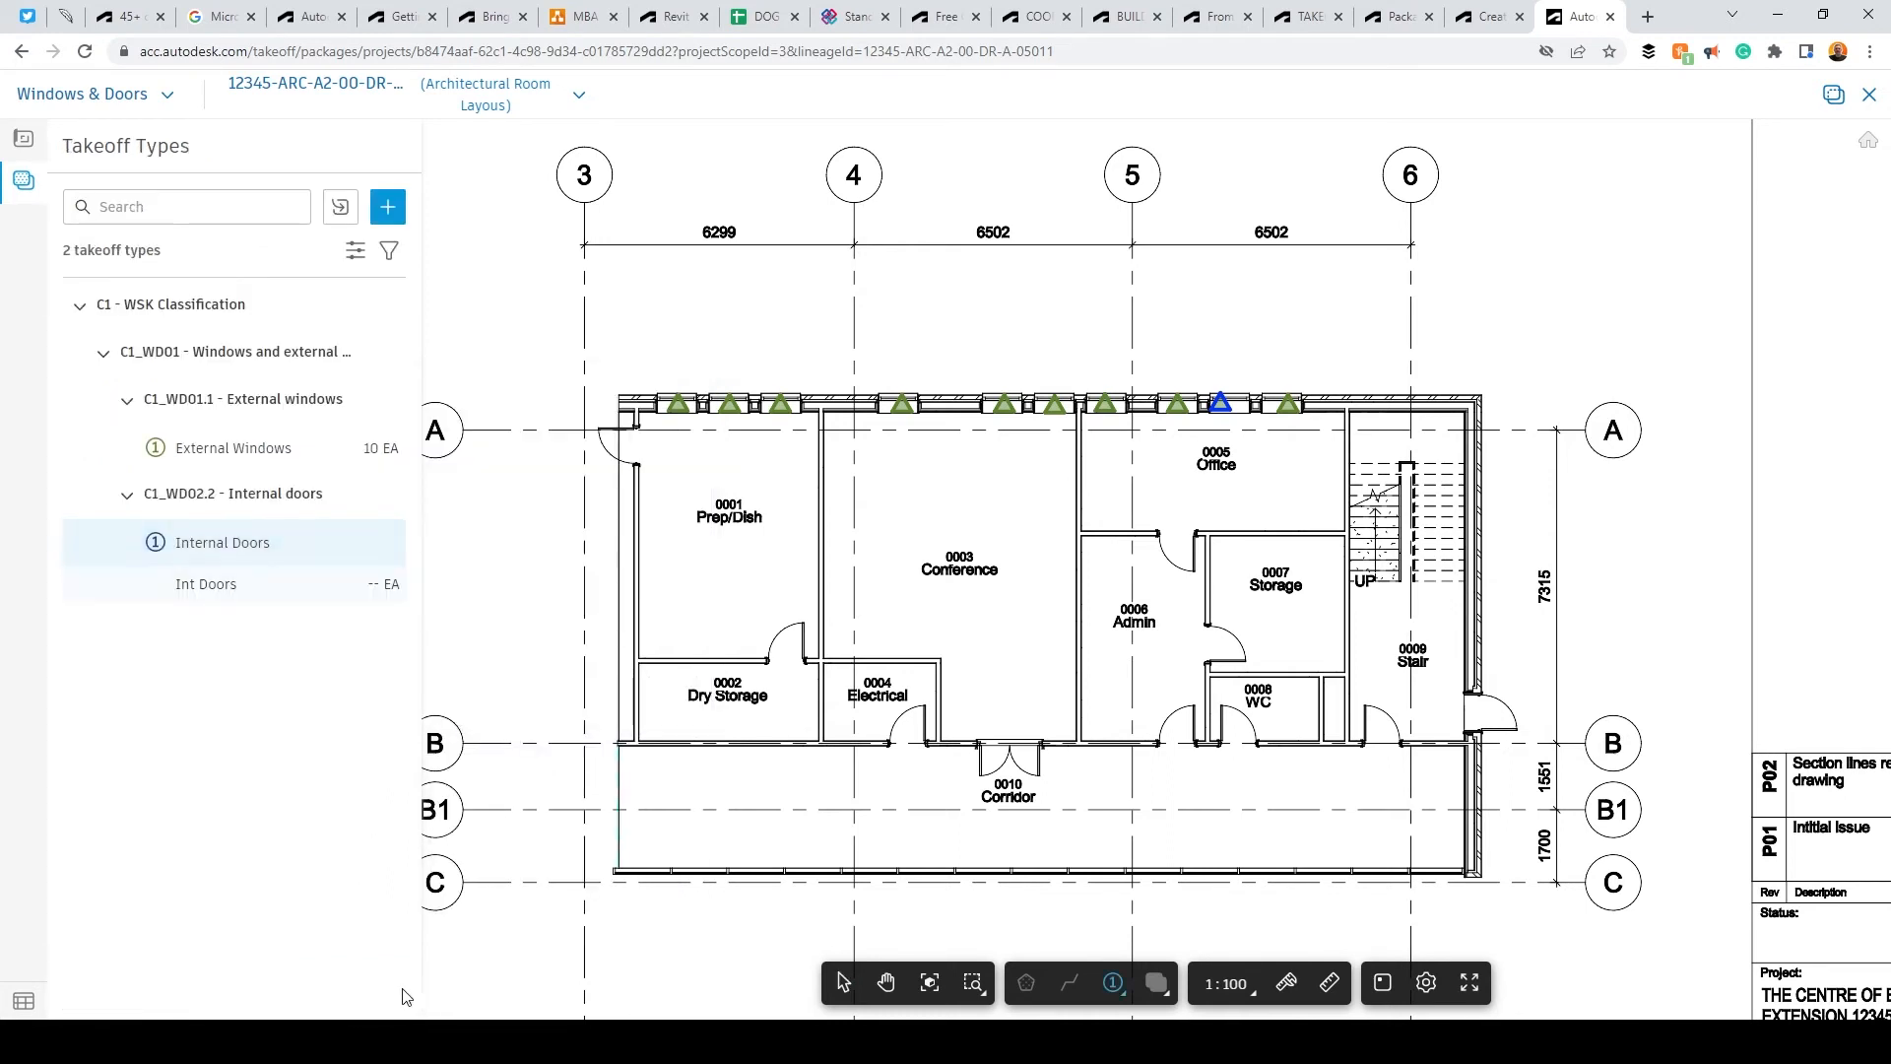
scroll(847, 678, "up", 2)
left_click(588, 390)
left_click(770, 656)
left_click(926, 764)
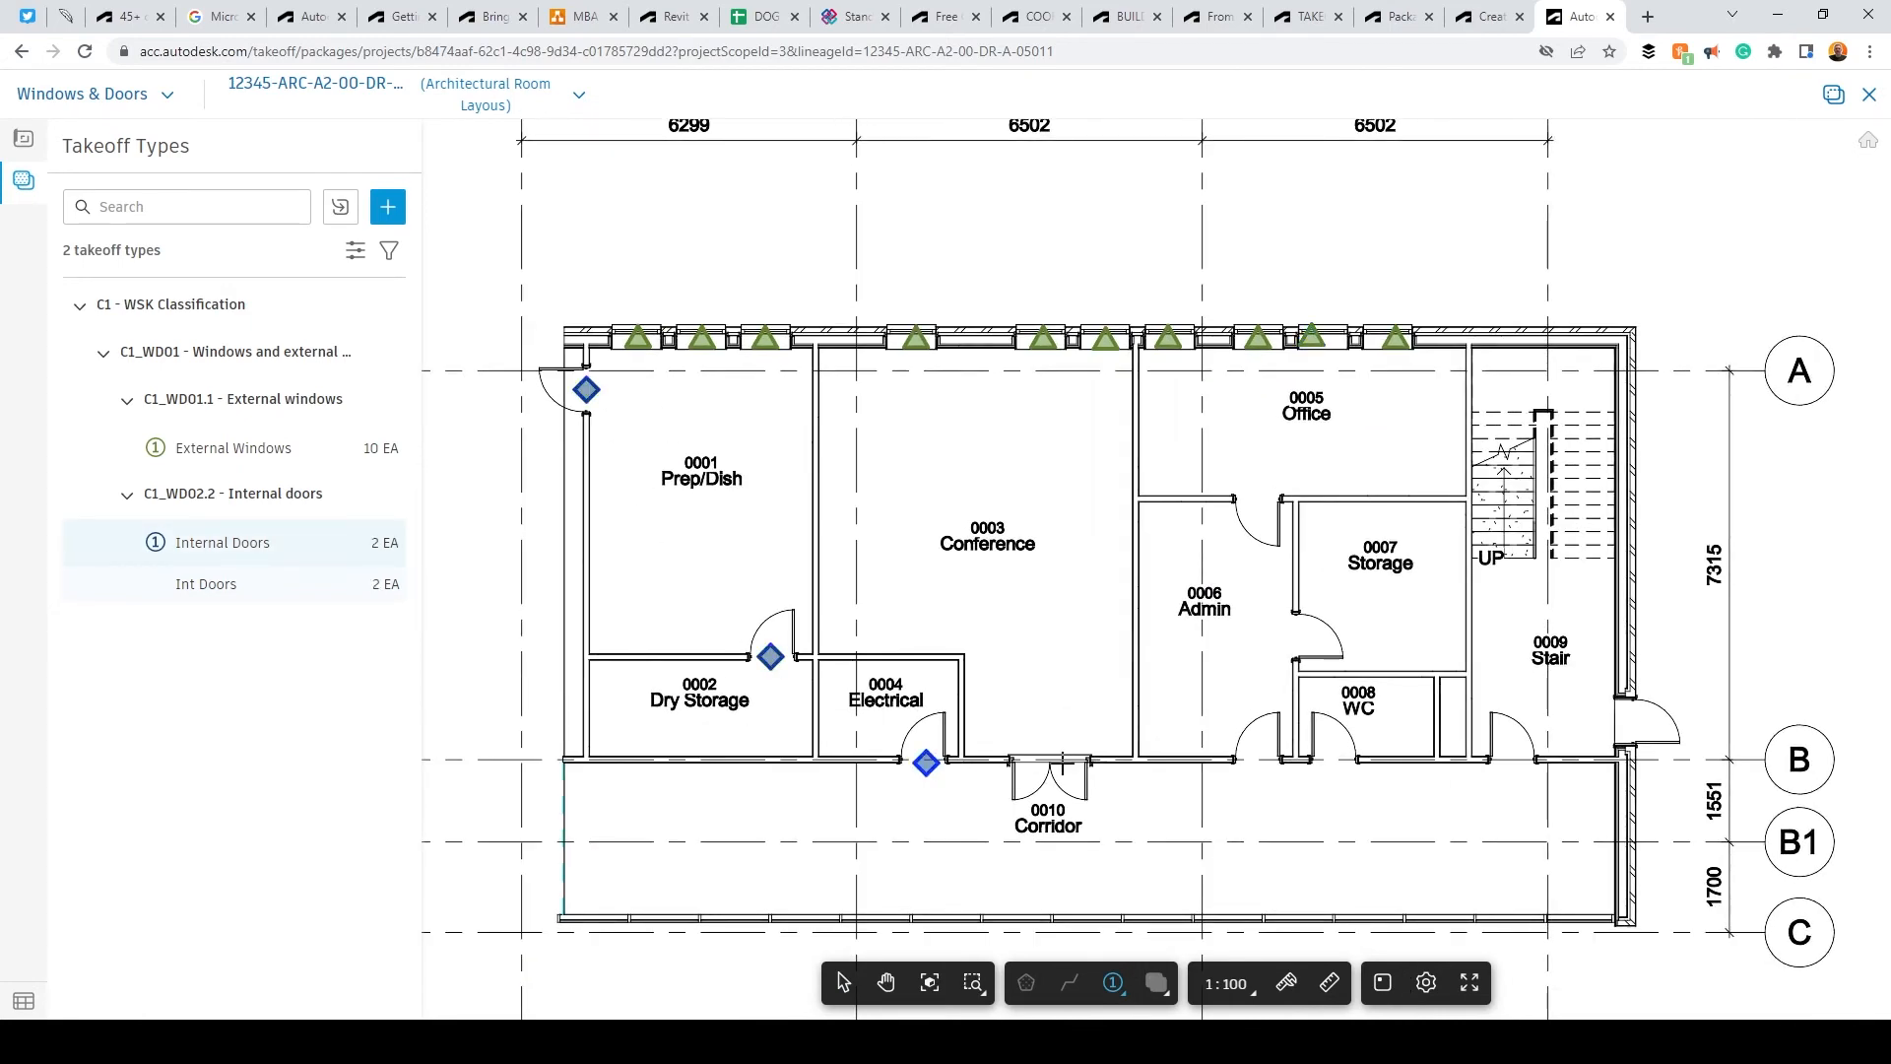
left_click(1053, 760)
key("ctrl+z")
left_click(1261, 497)
left_click(1261, 758)
left_click(1514, 759)
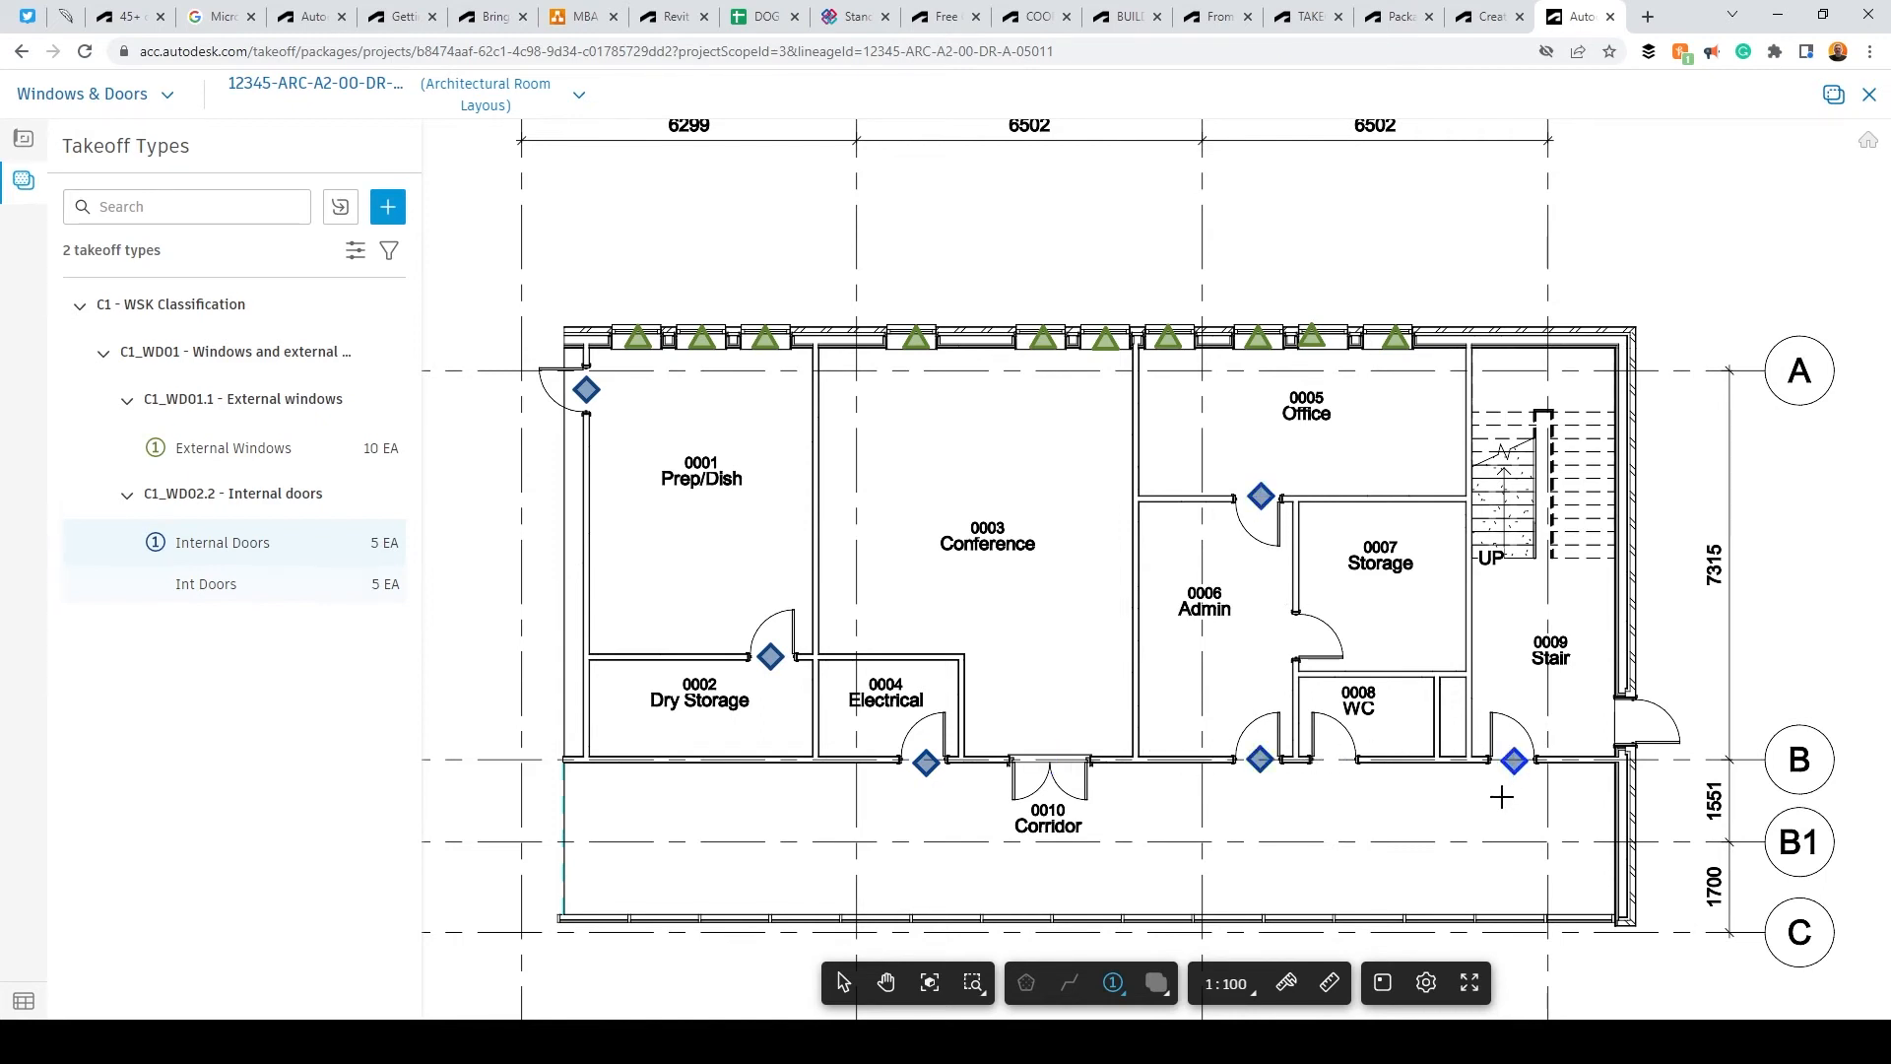
left_click(1340, 757)
Step: Rename the Internal Doors takeoff type as "Internal Single Doors" and its primary output as "Int Single Doors", and save the changes
left_click(355, 543)
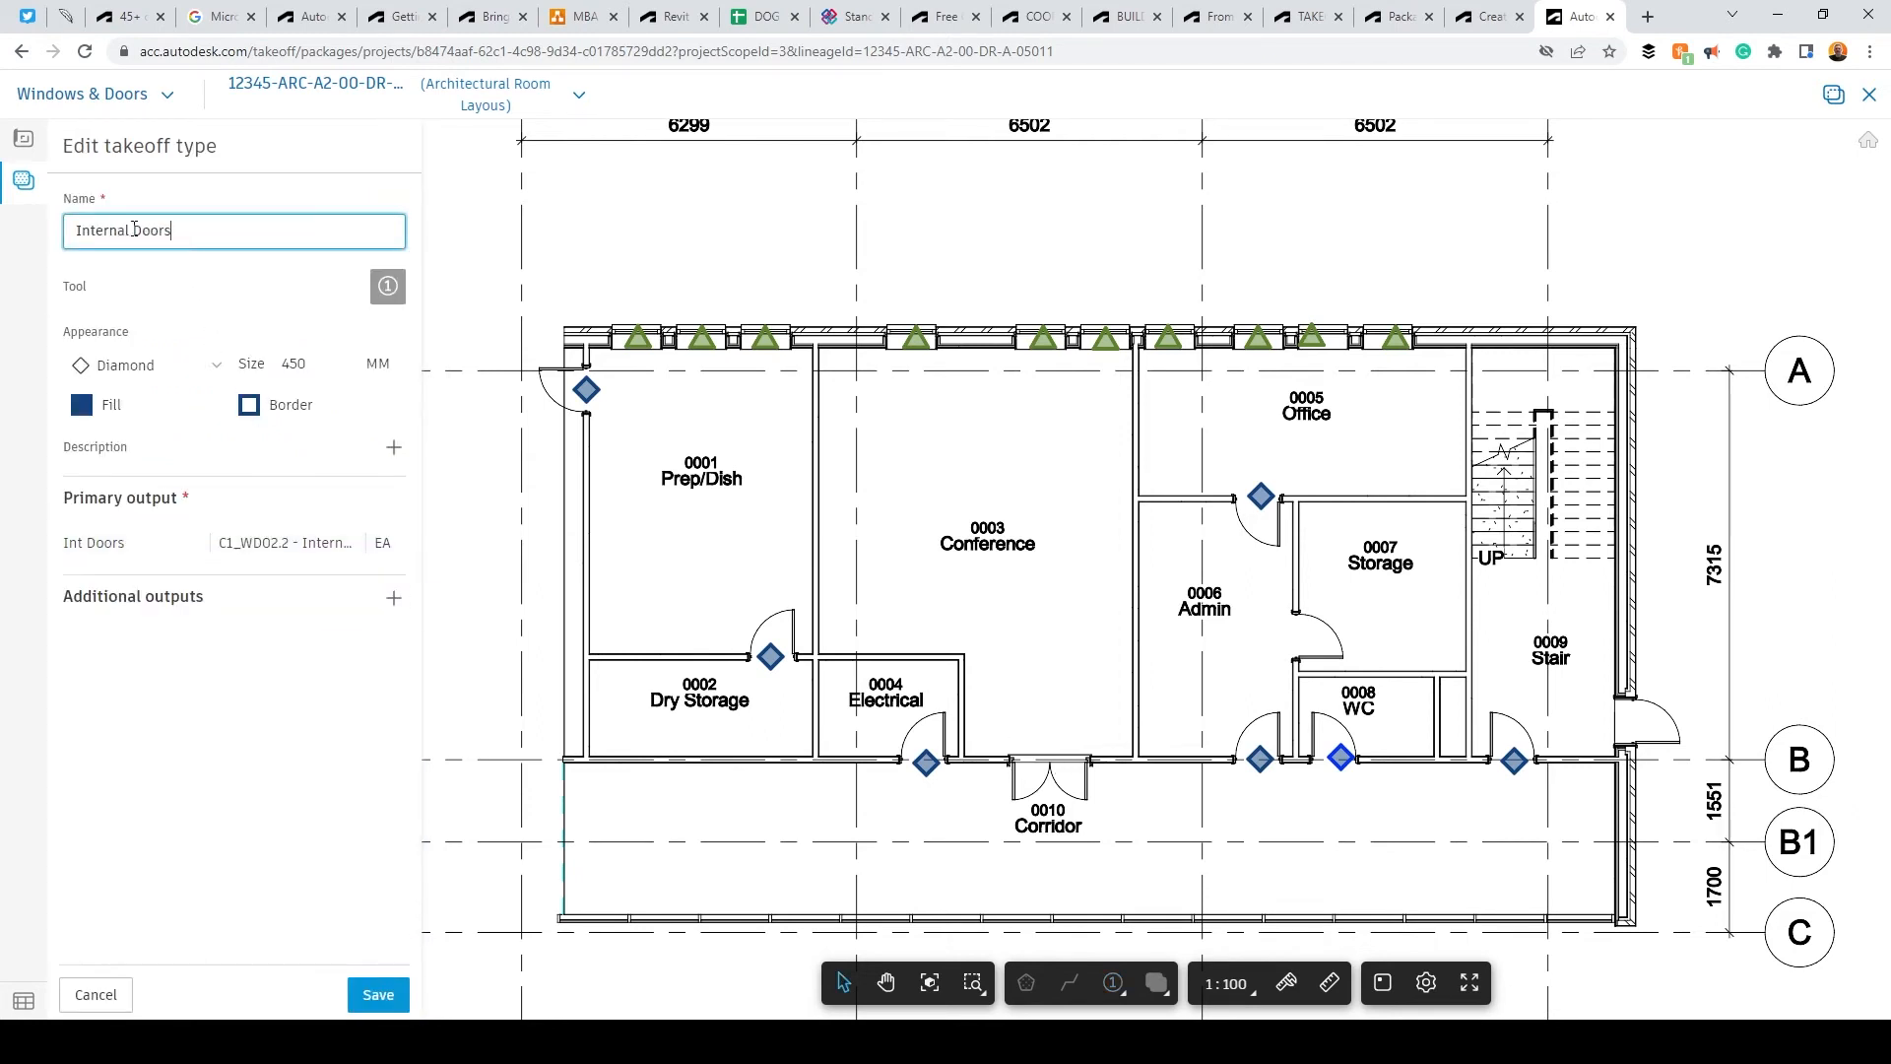
type("Single")
left_click(162, 543)
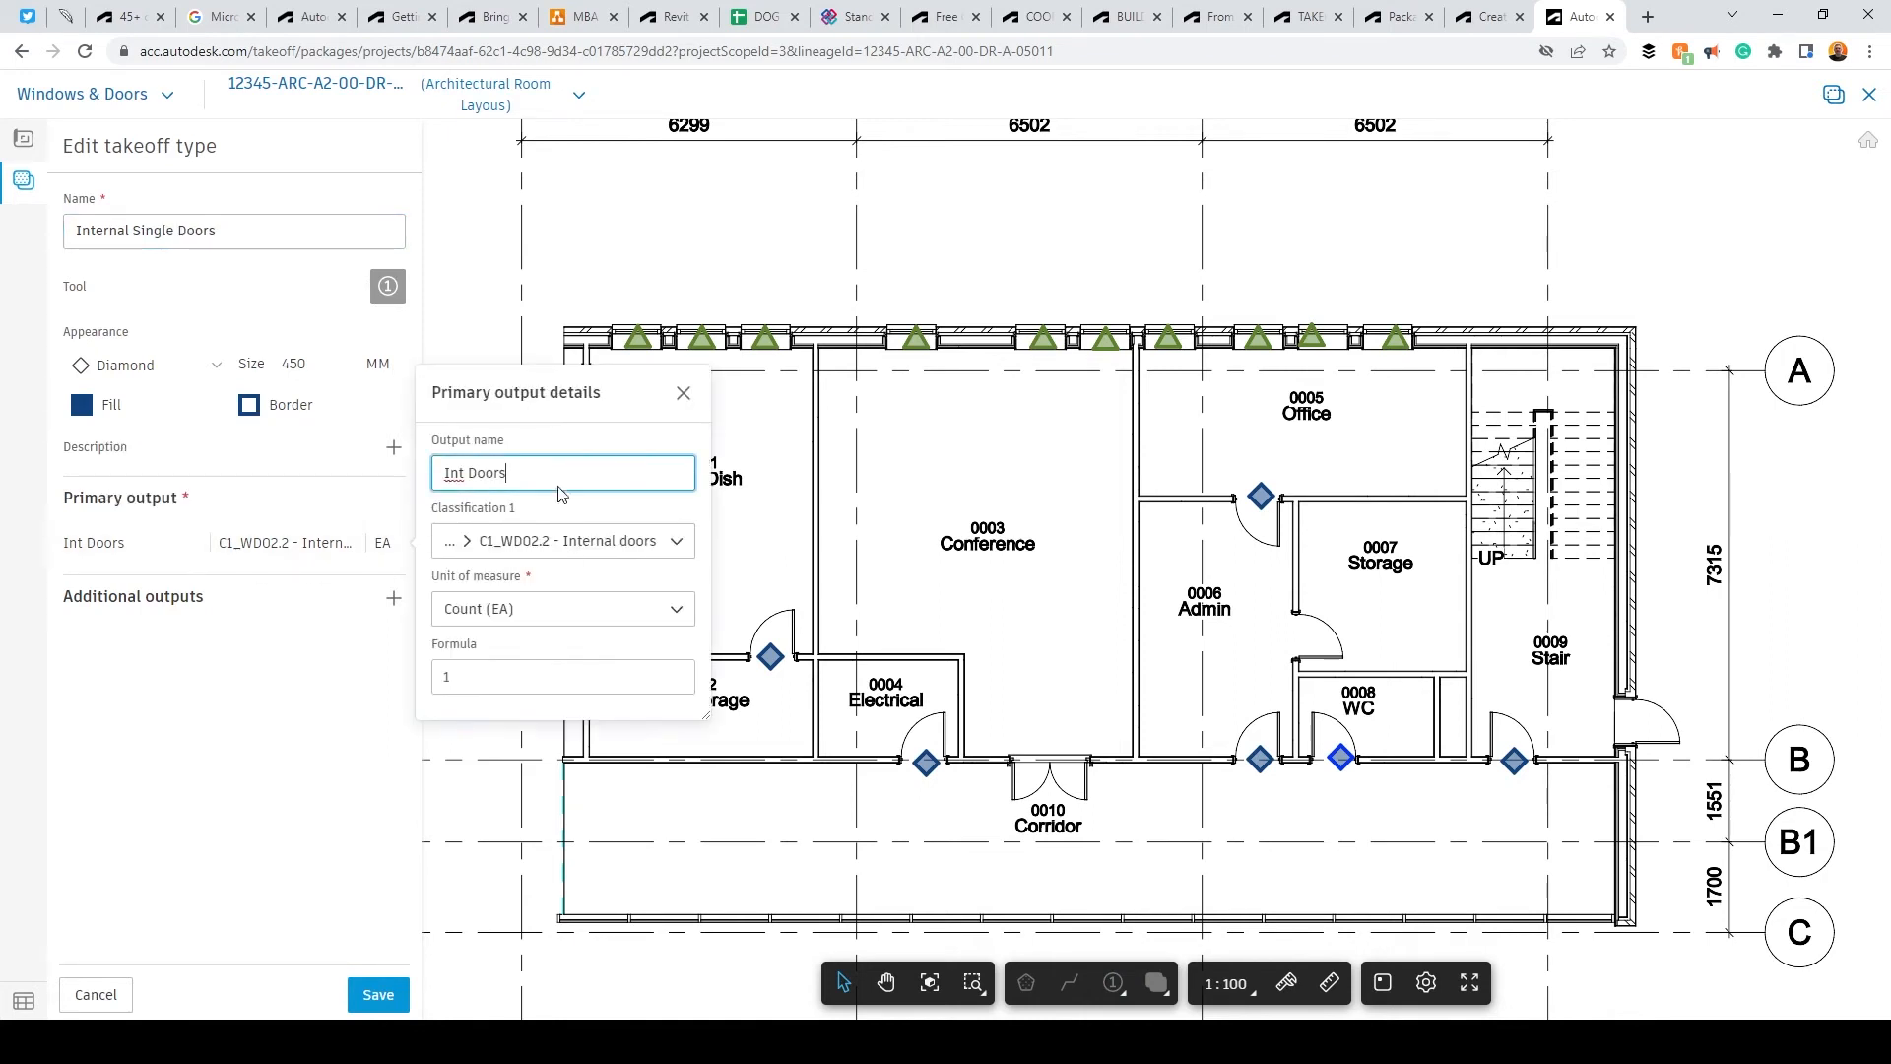
type("Single")
left_click(360, 769)
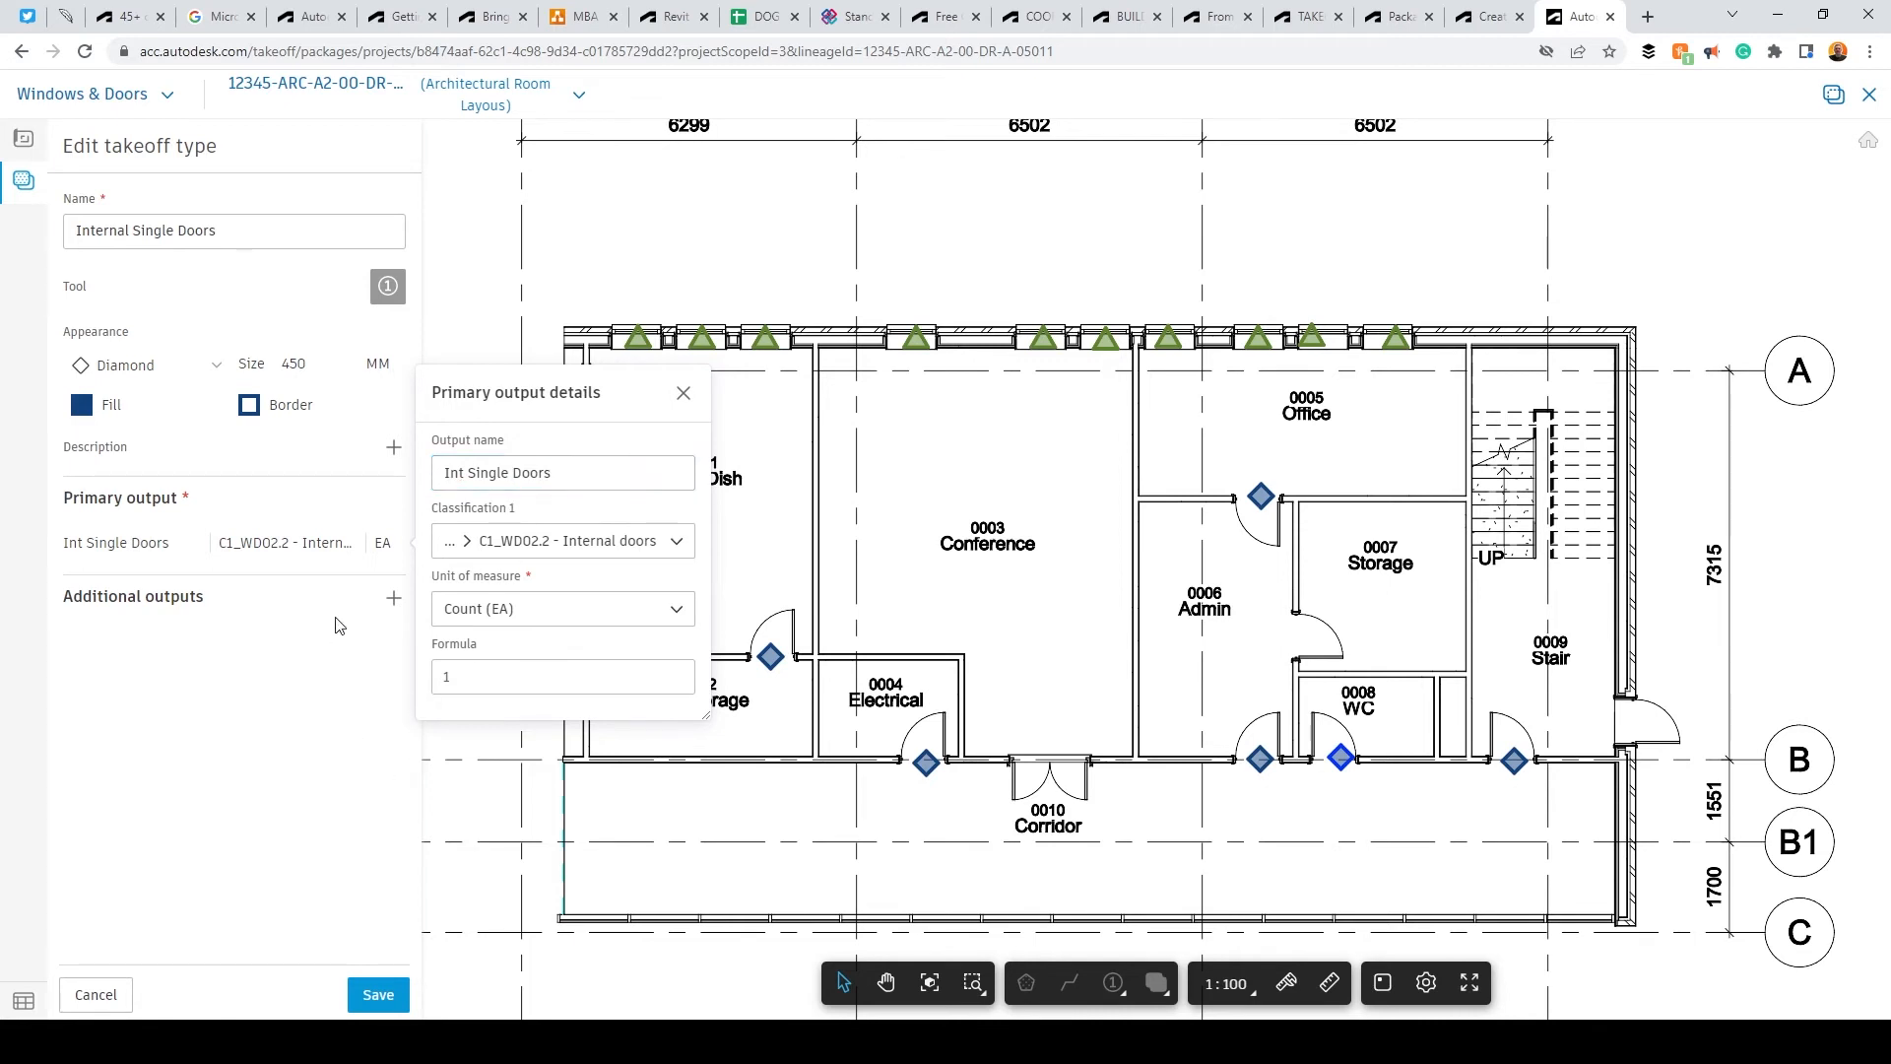
left_click(376, 995)
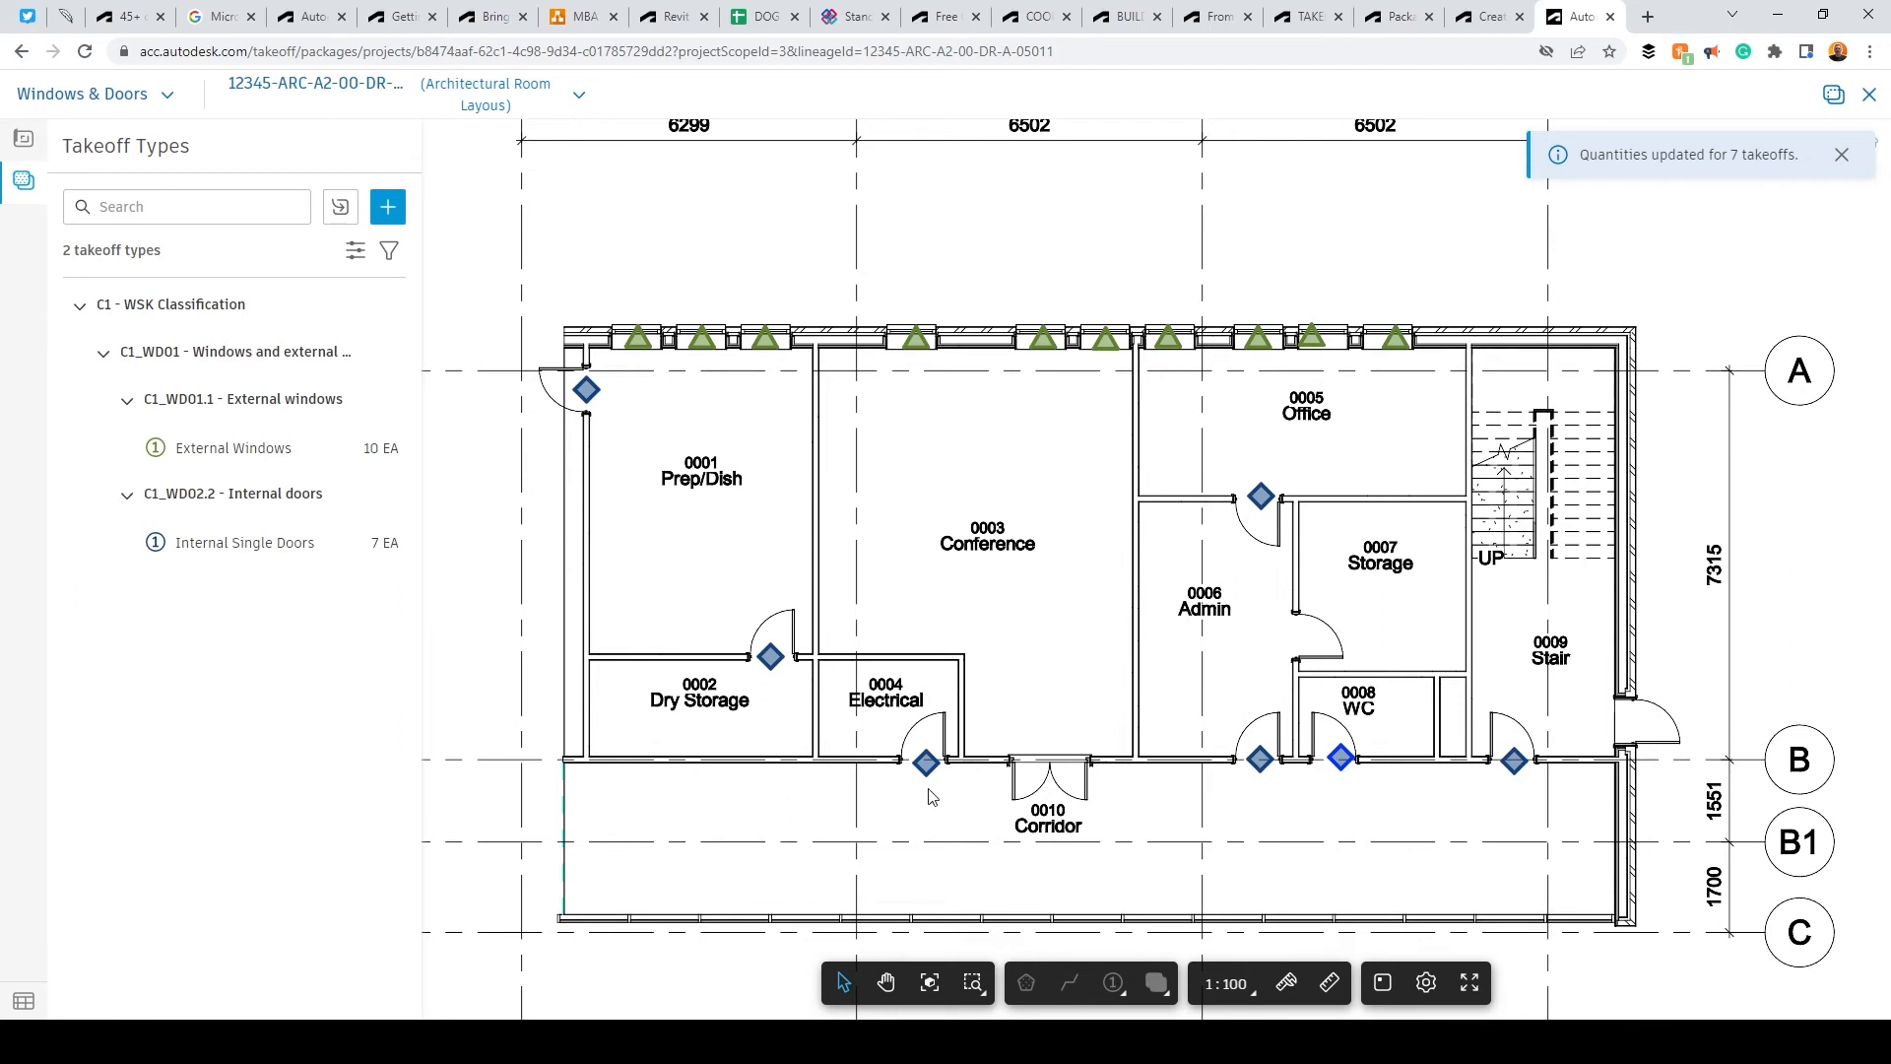
Step: Switch to the Flooring package and open its takeoff inventory
left_click(160, 94)
left_click(127, 168)
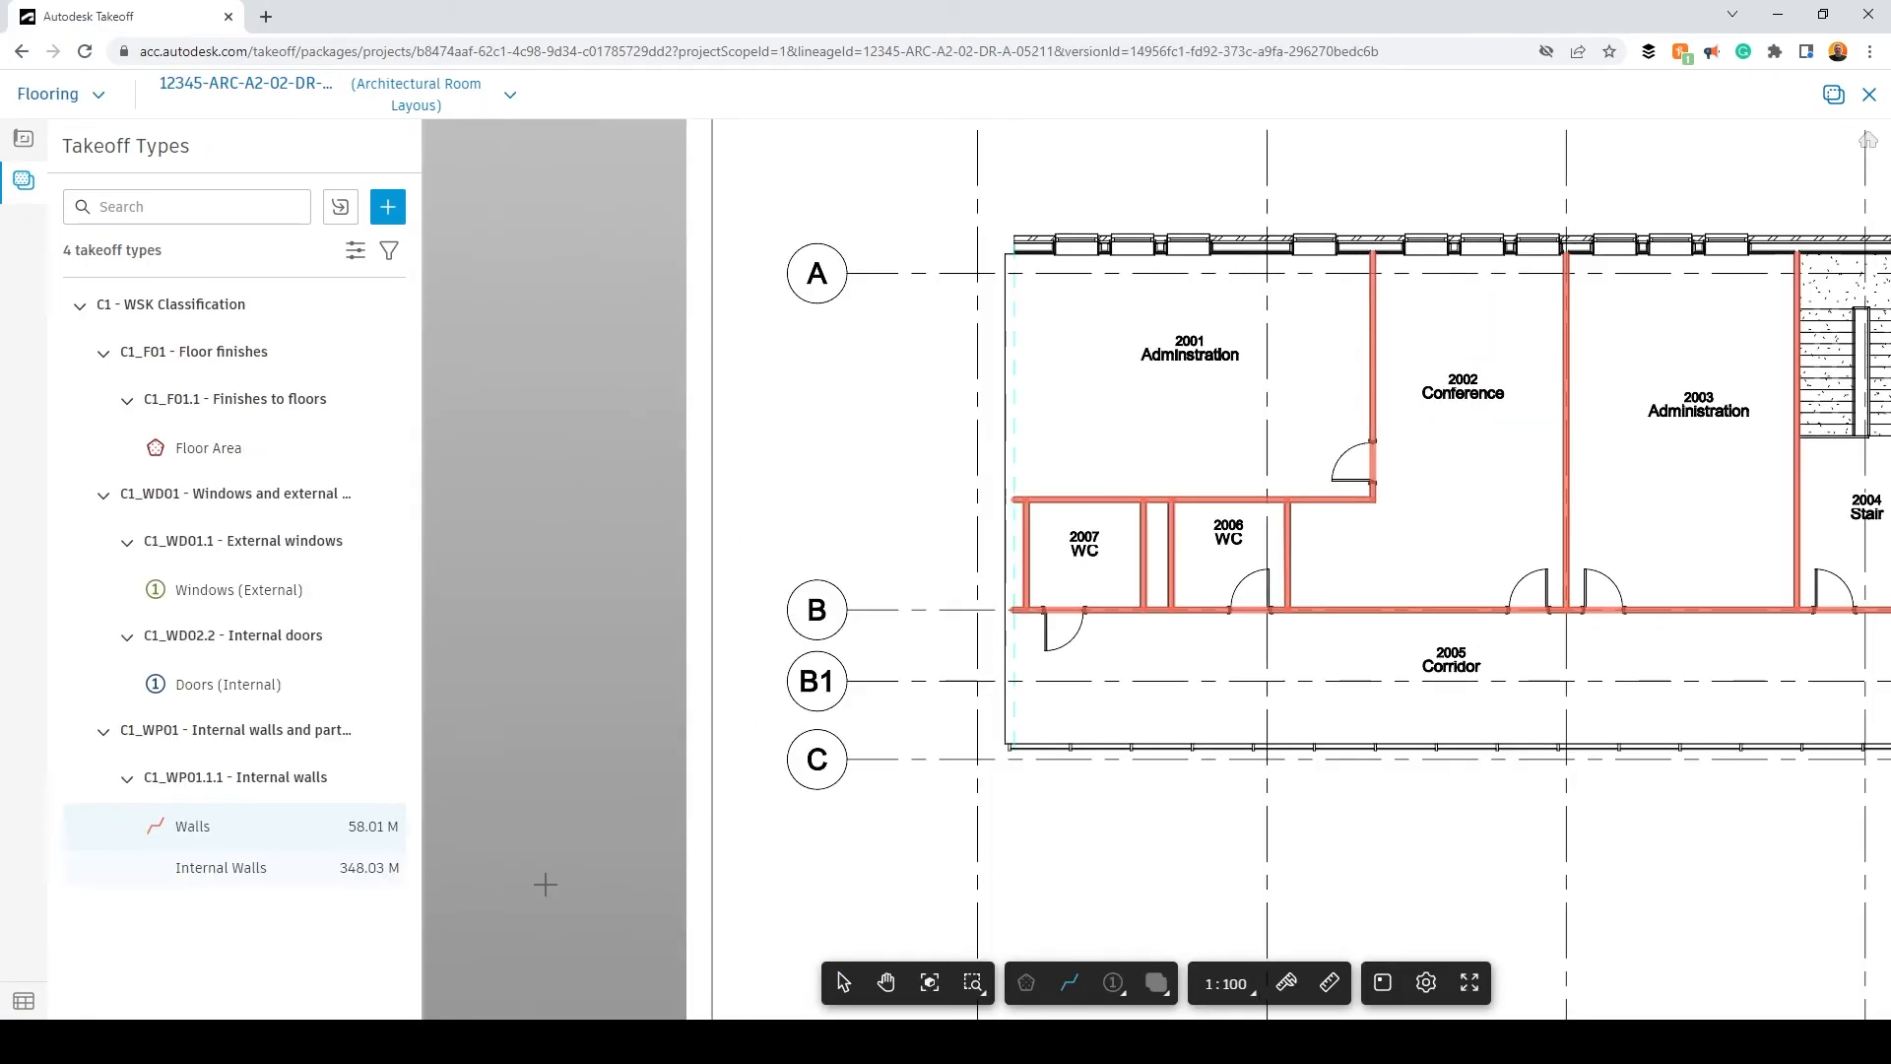
left_click(23, 1002)
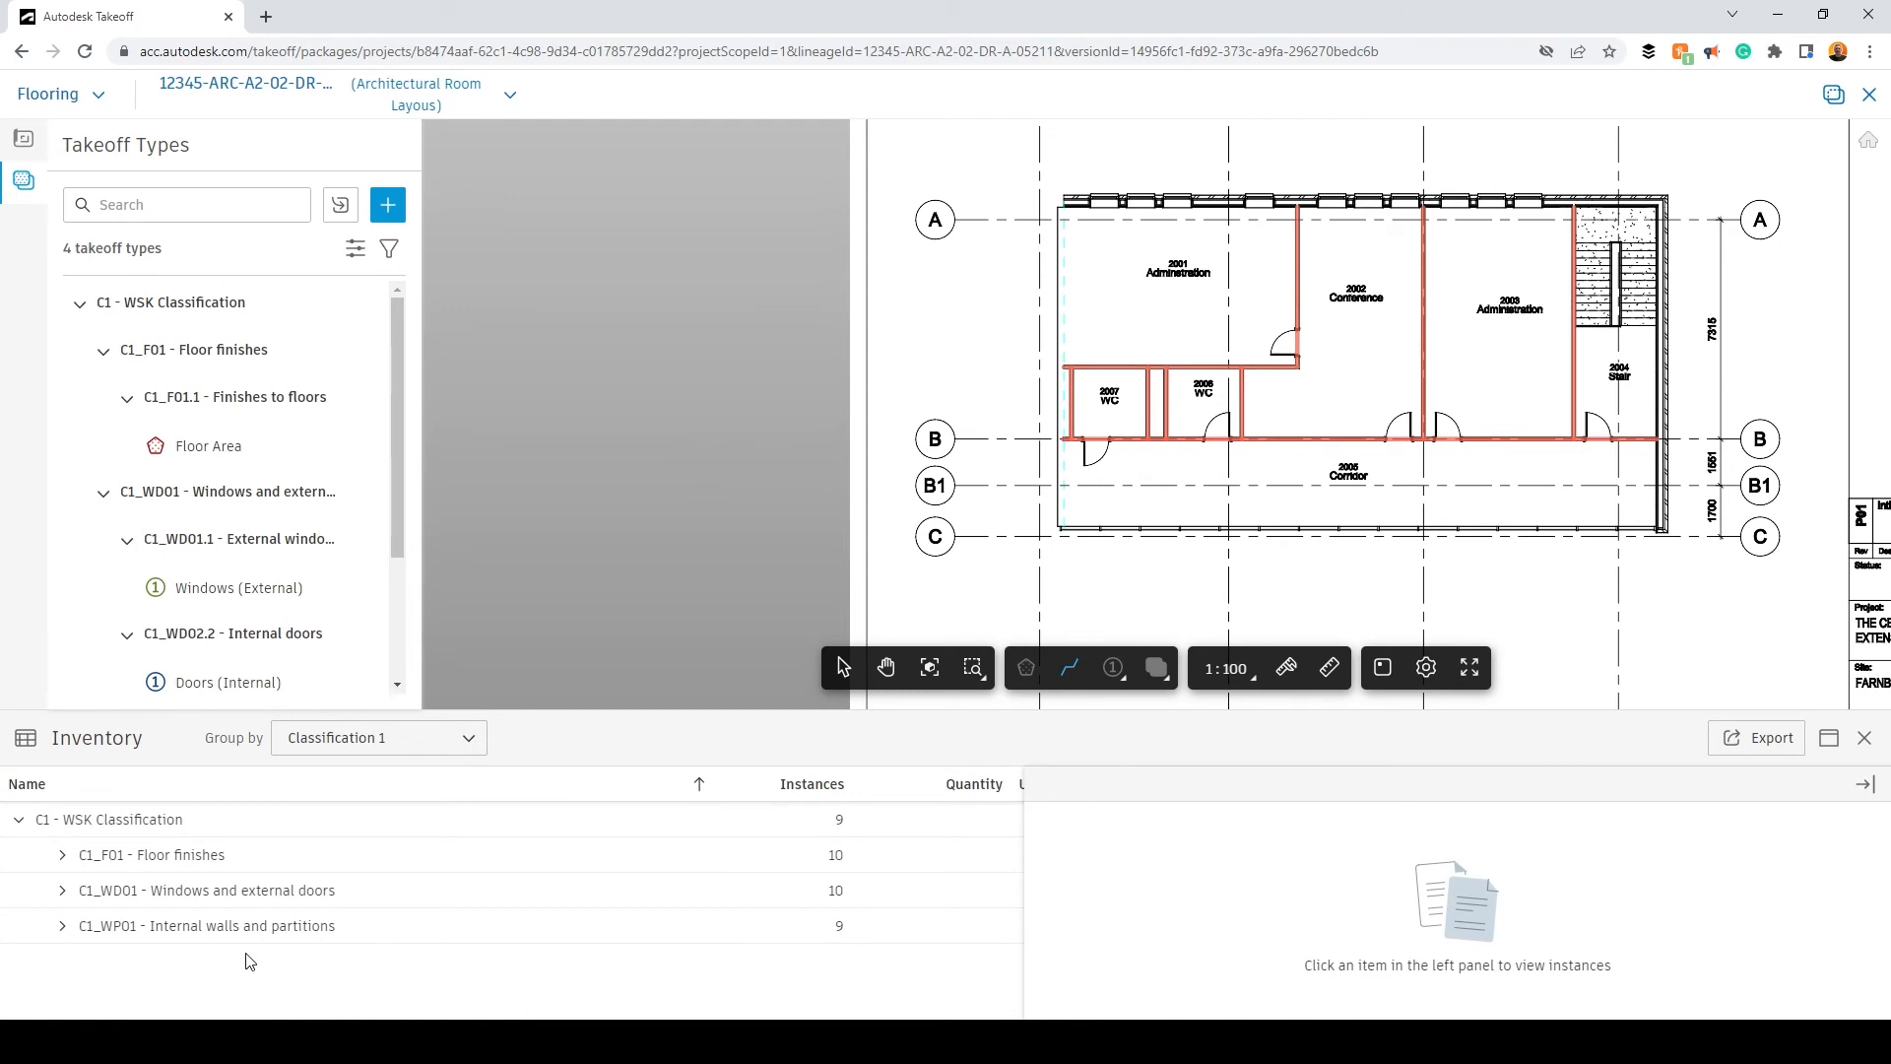
Step: Compare the inventory grouped by Document, Takeoff type and Location, and return the grouping to Classification 1
left_click(318, 738)
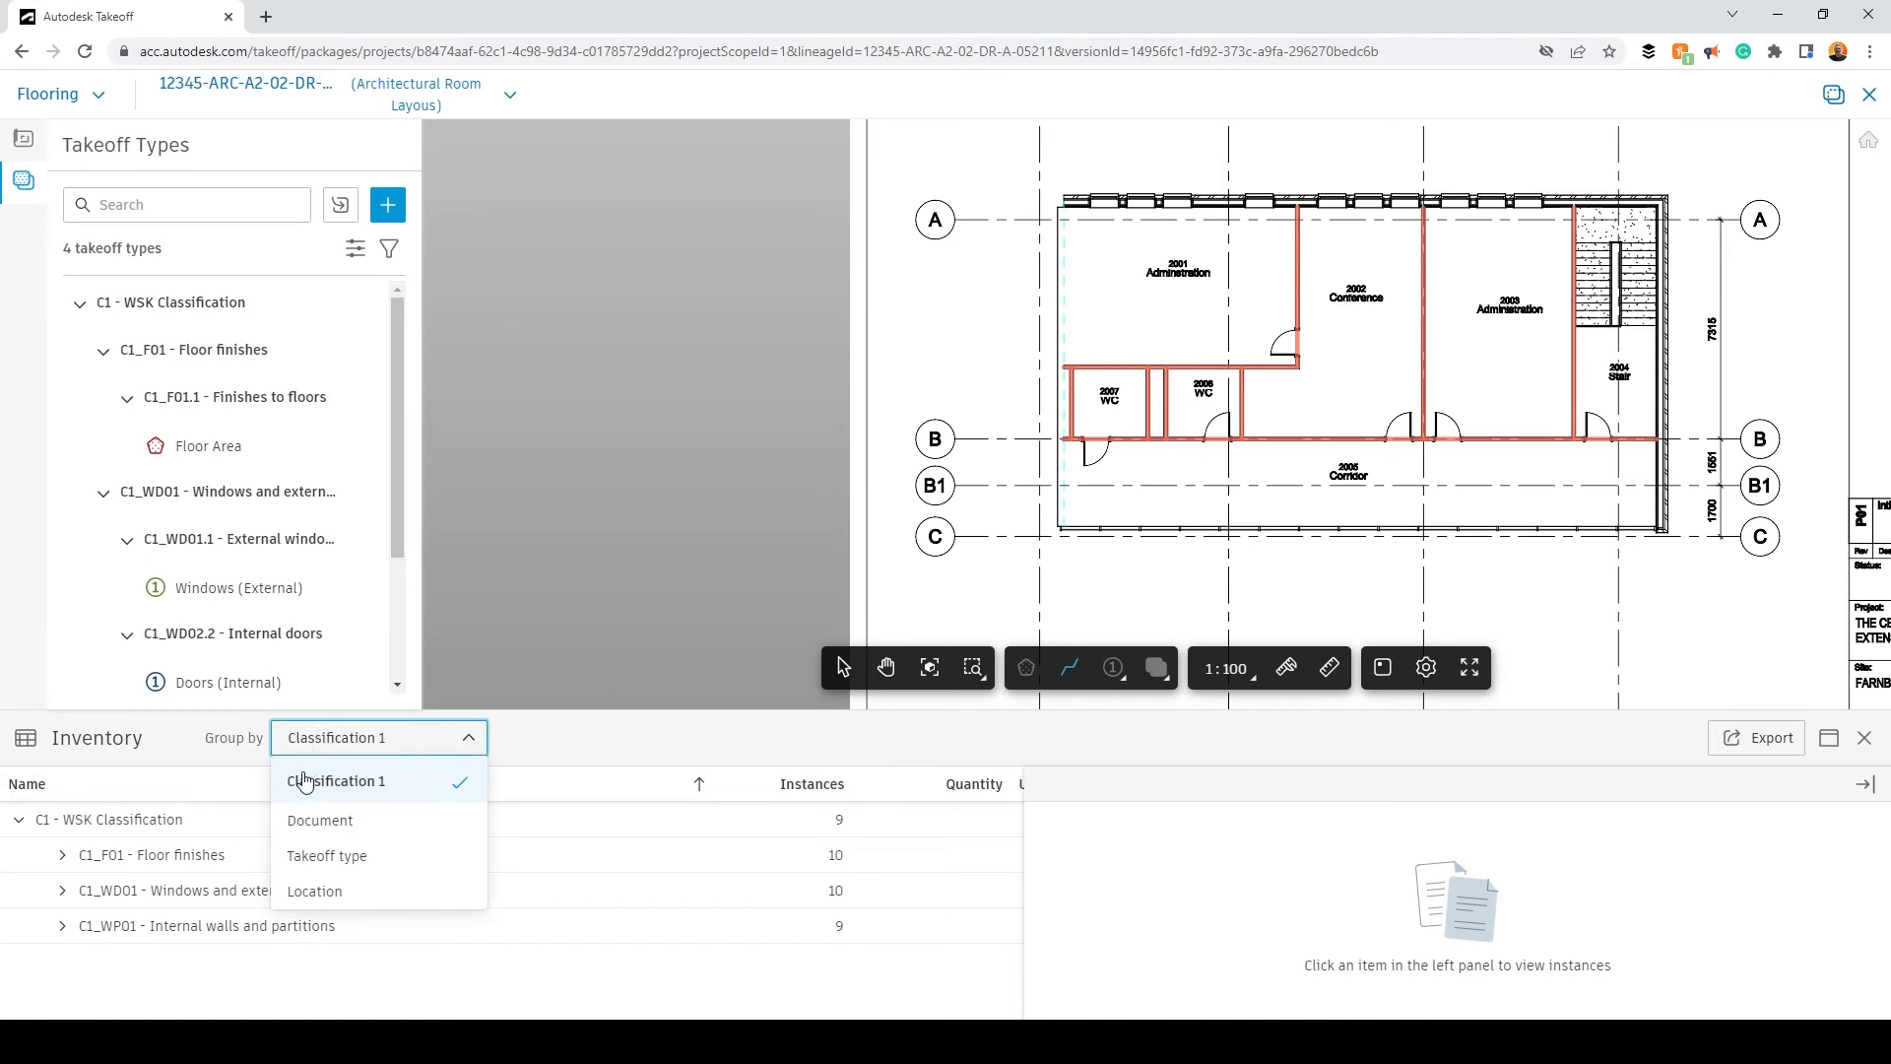
left_click(336, 824)
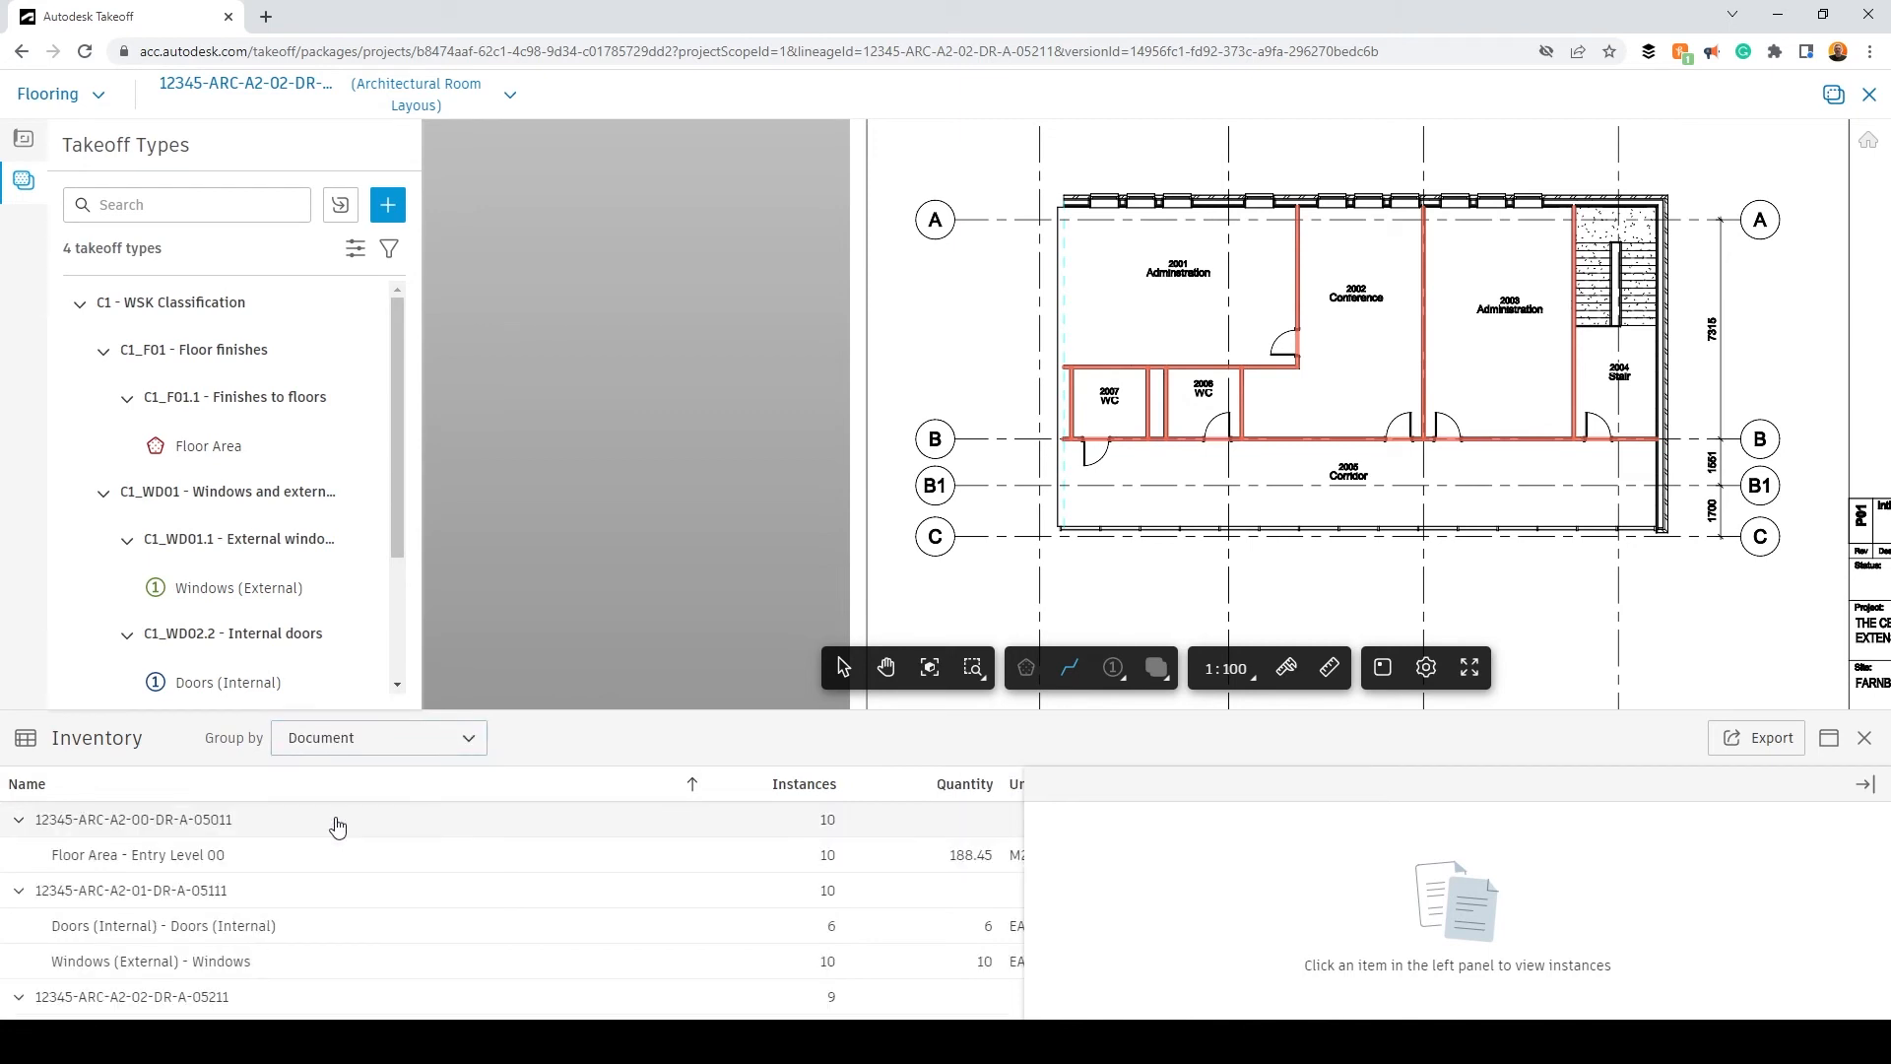
left_click(379, 746)
left_click(352, 864)
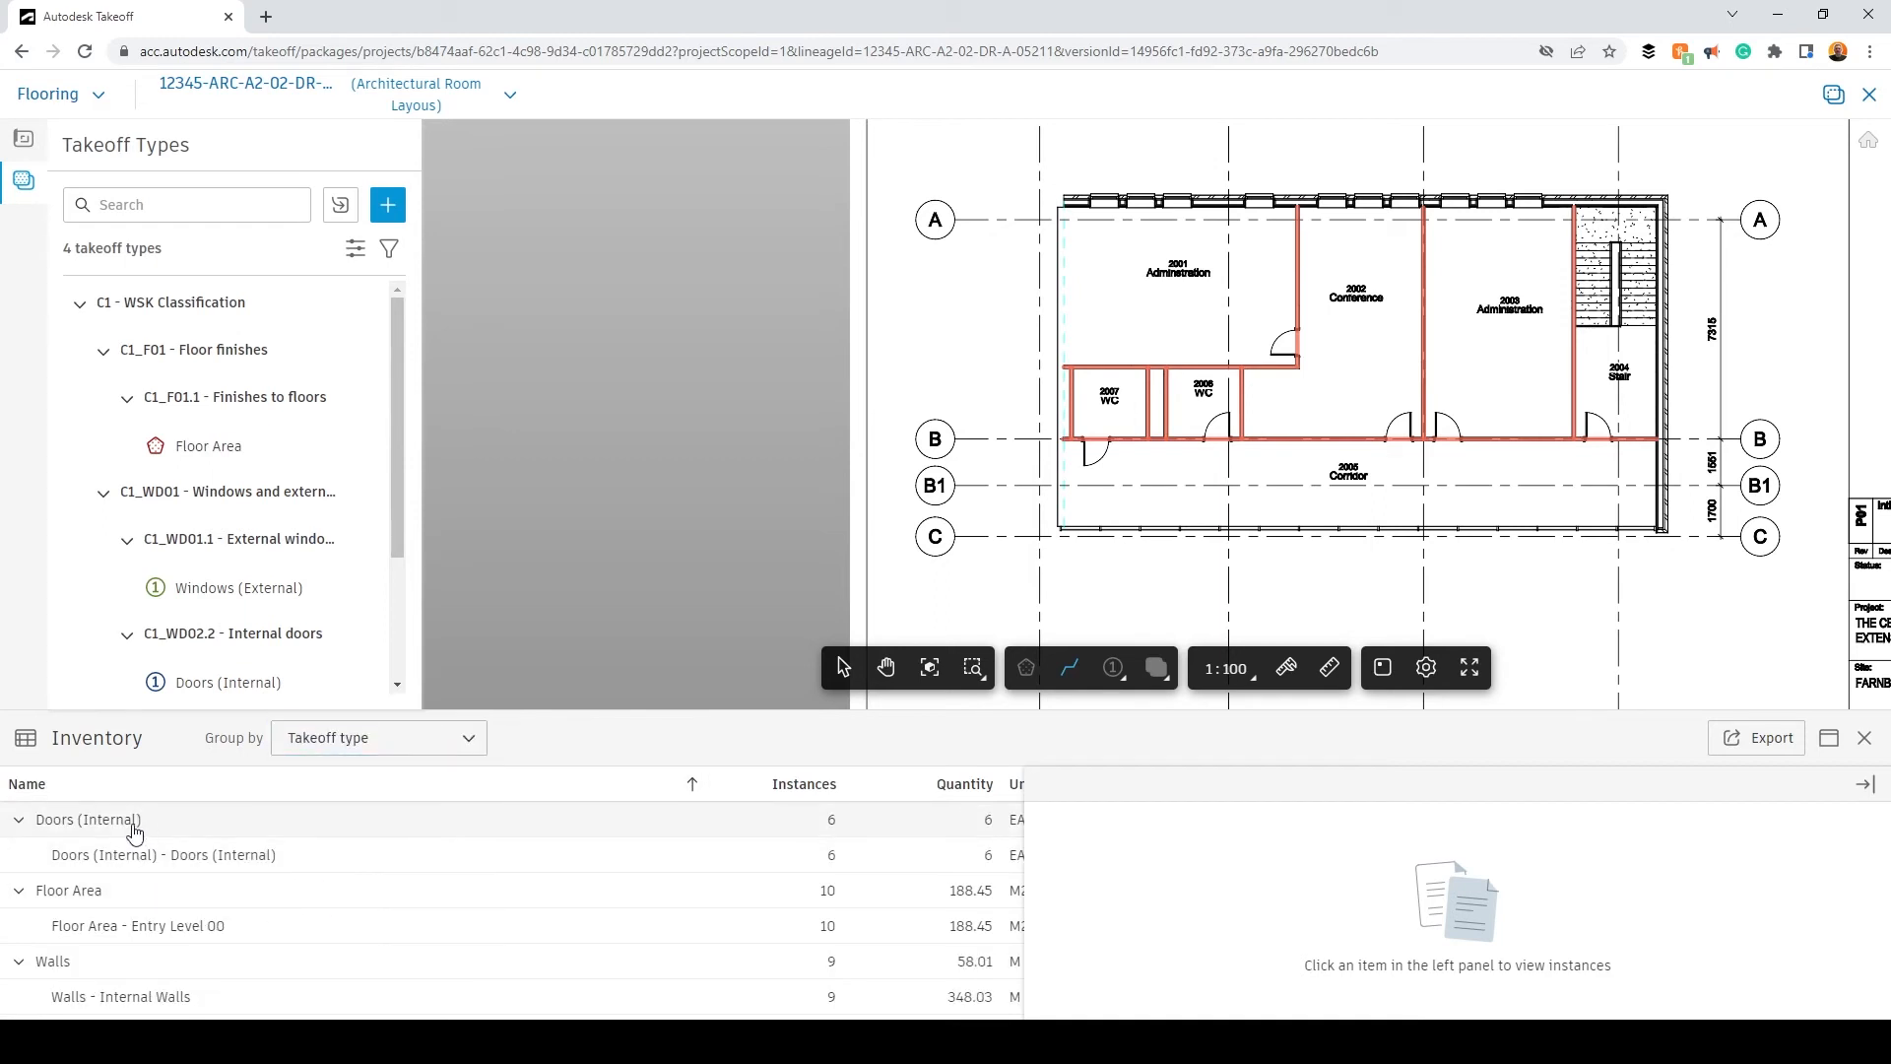
left_click(340, 739)
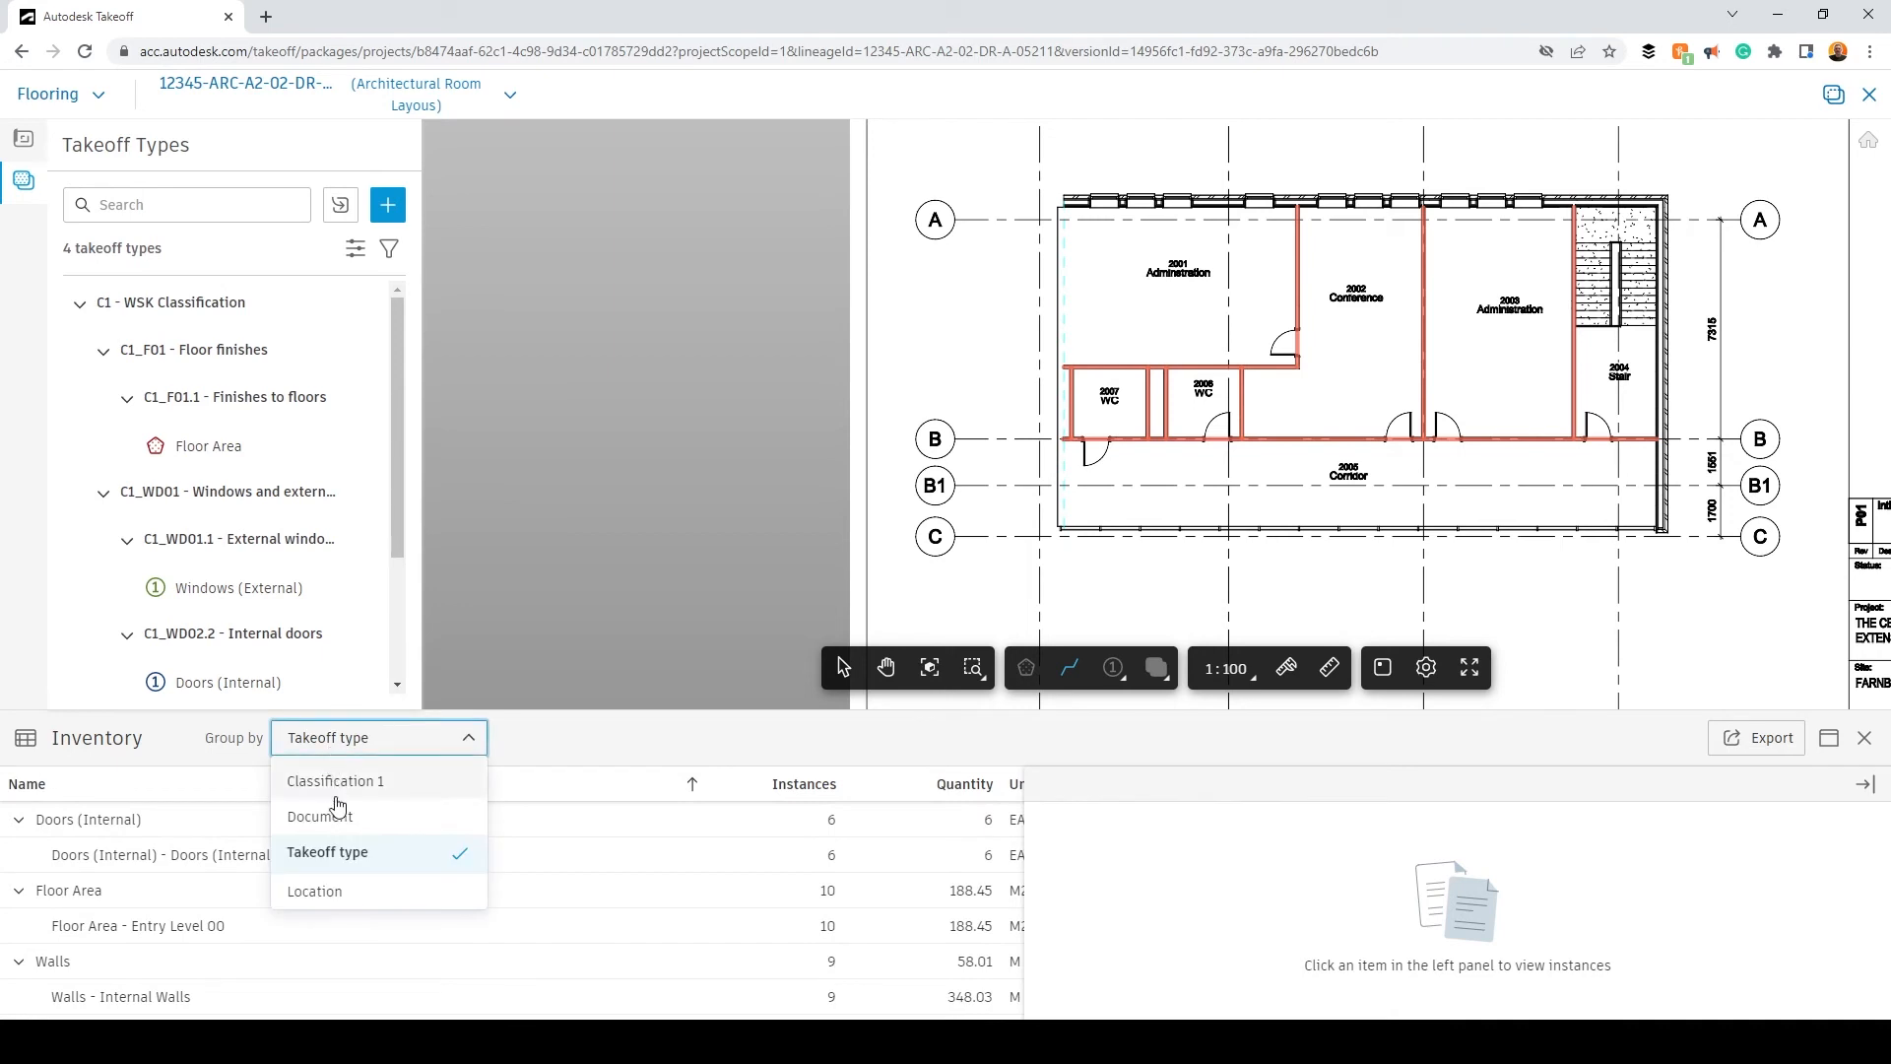
left_click(357, 896)
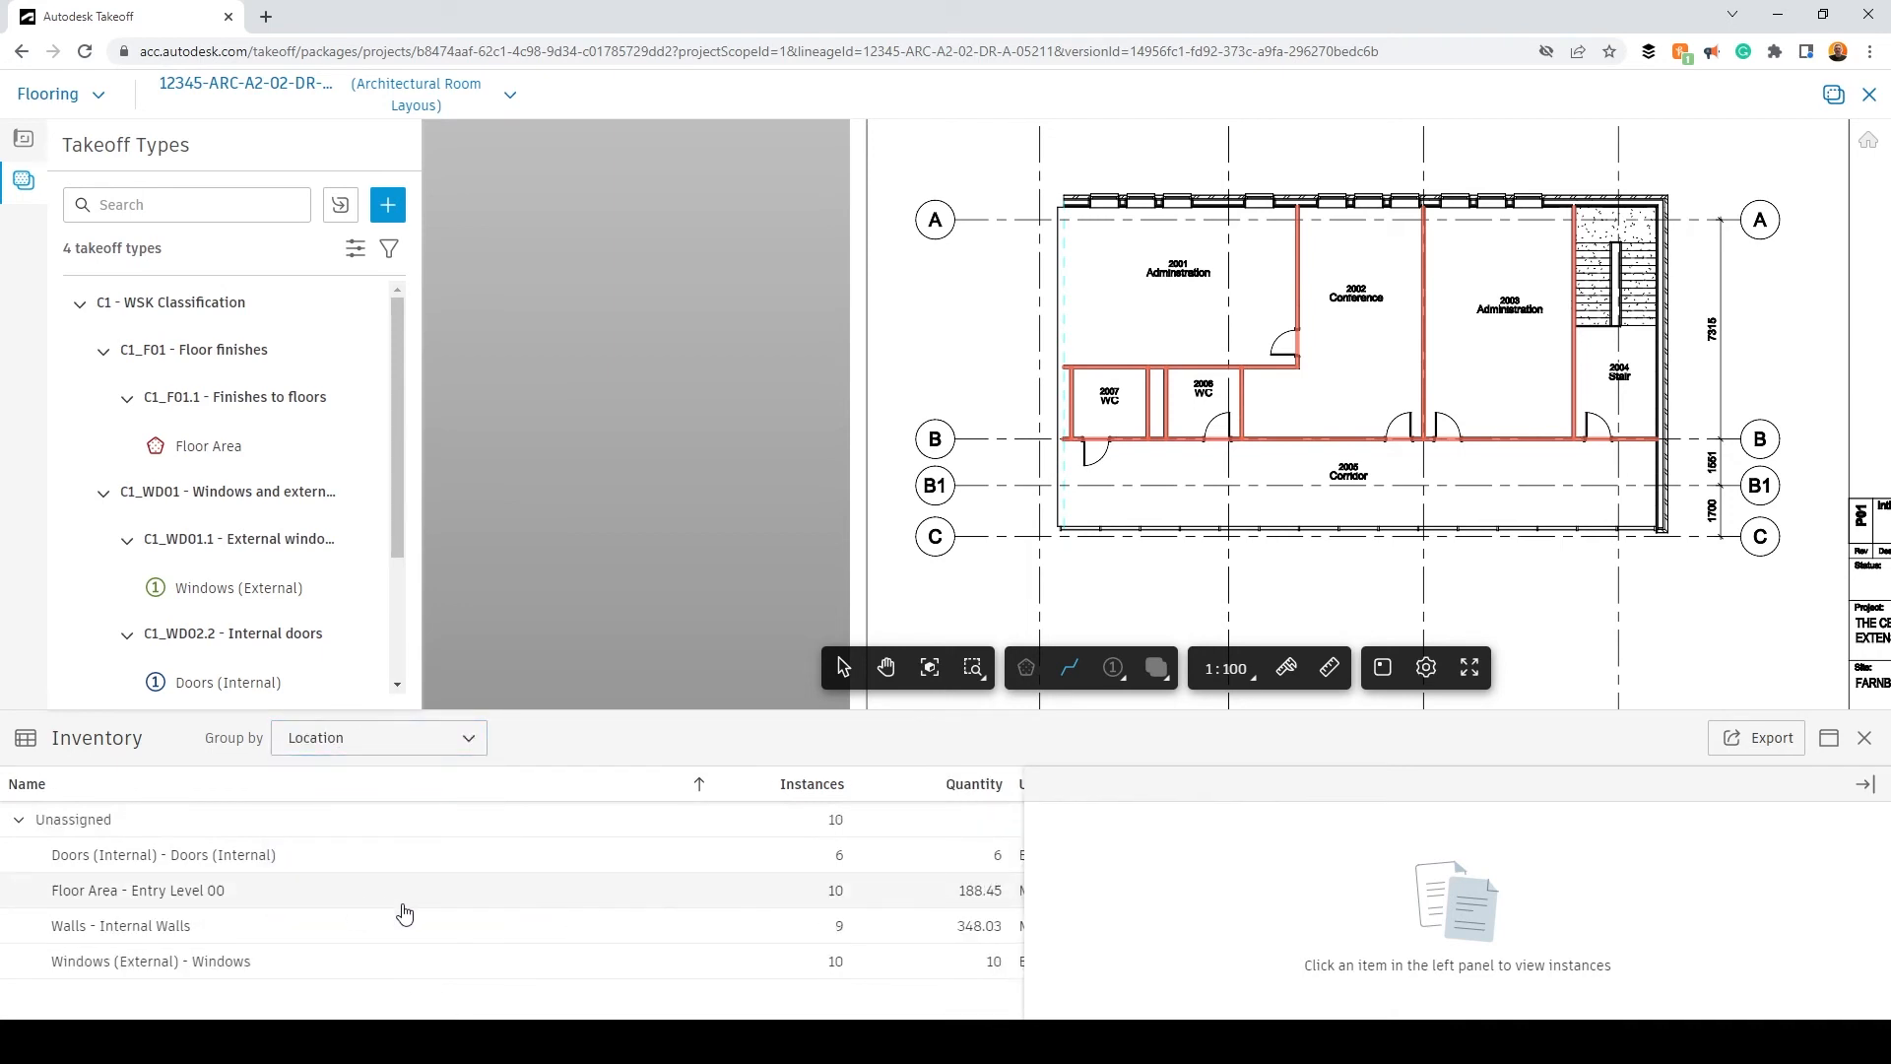
left_click(405, 738)
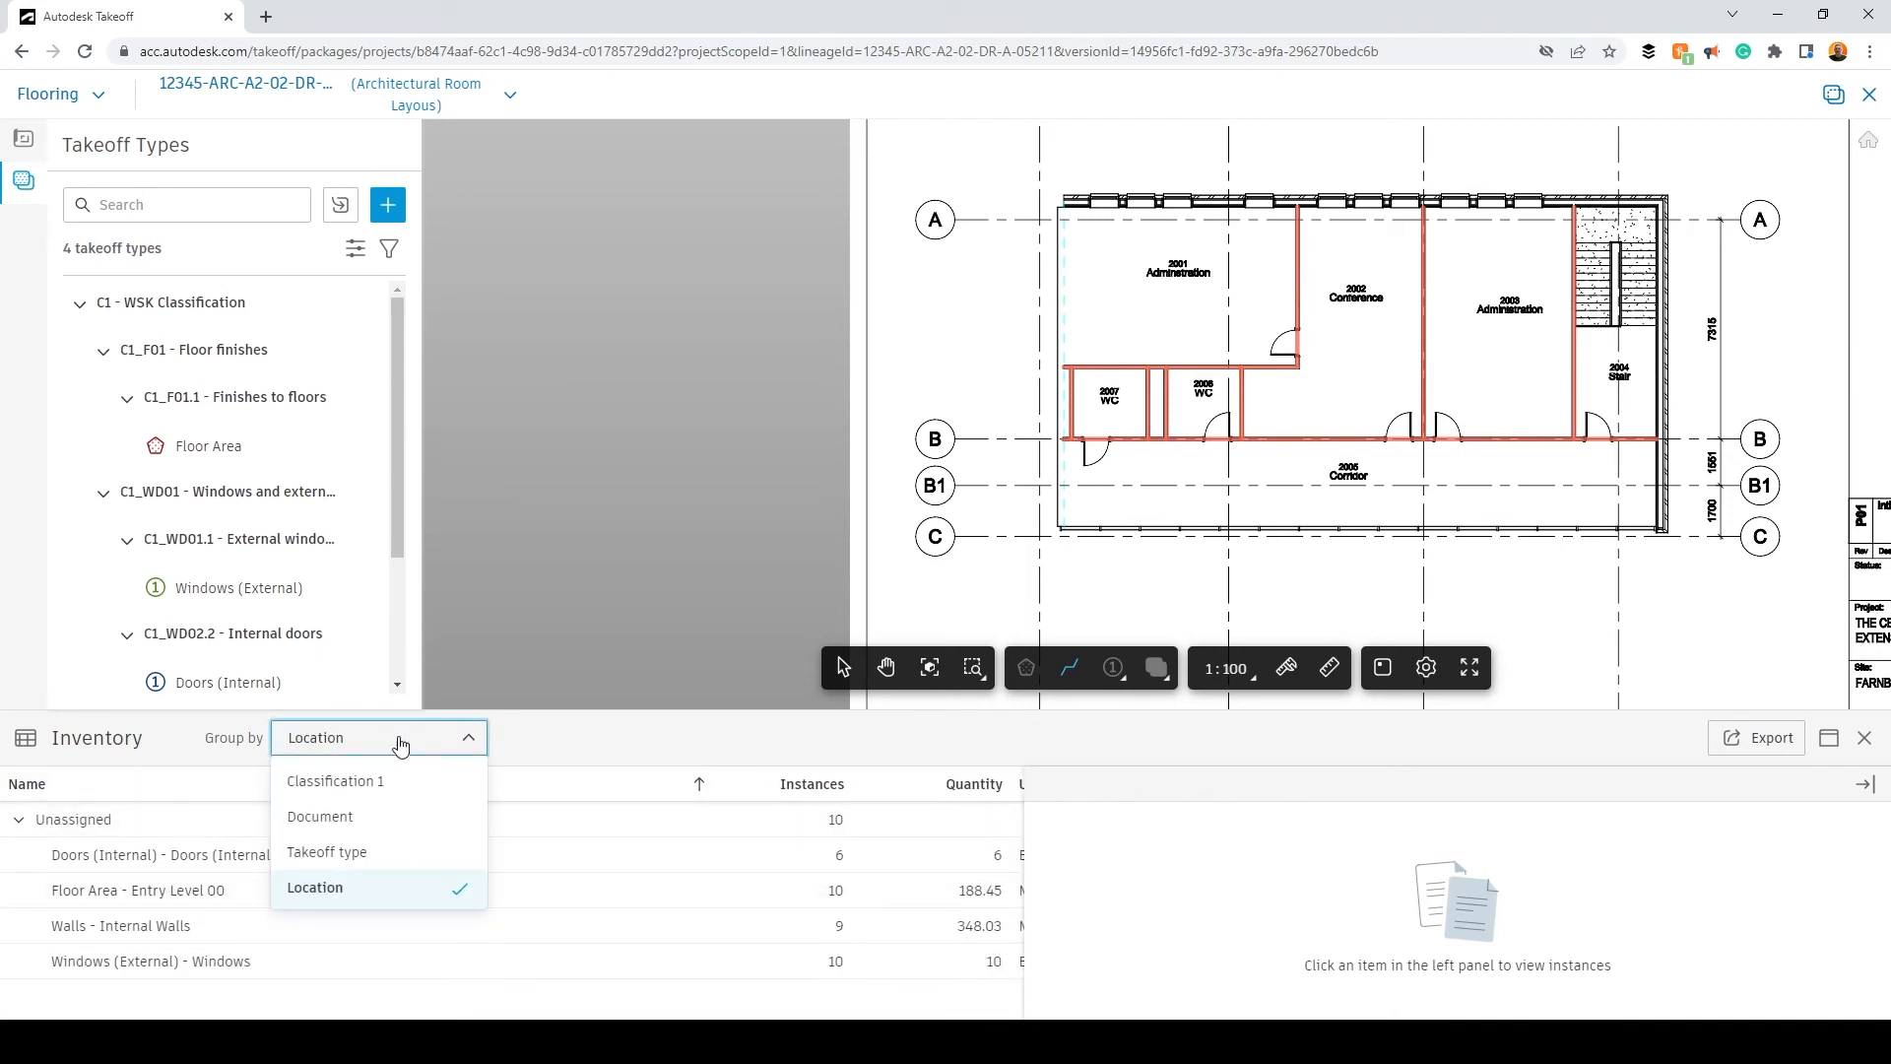
left_click(371, 787)
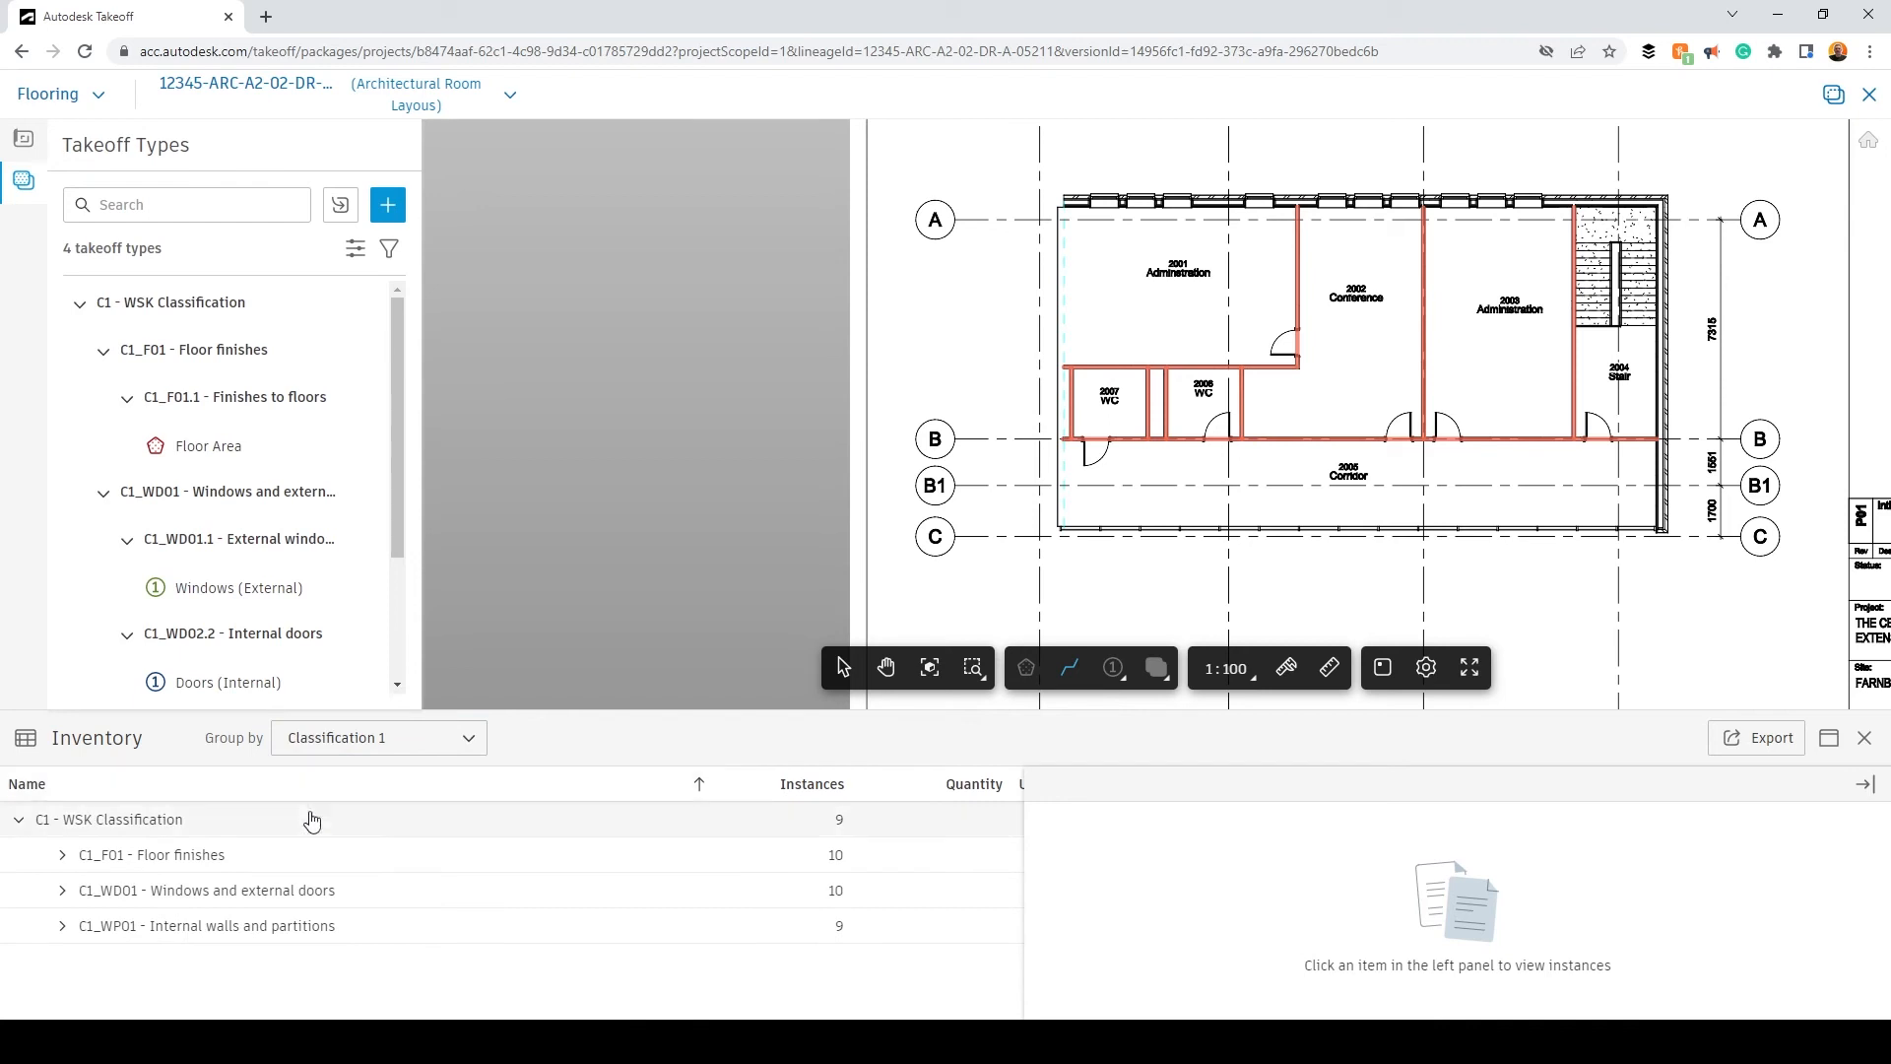
Step: Examine the C1_F01 - Floor finishes group and its individual outputs, viewing the inventory in a separate window
left_click(62, 857)
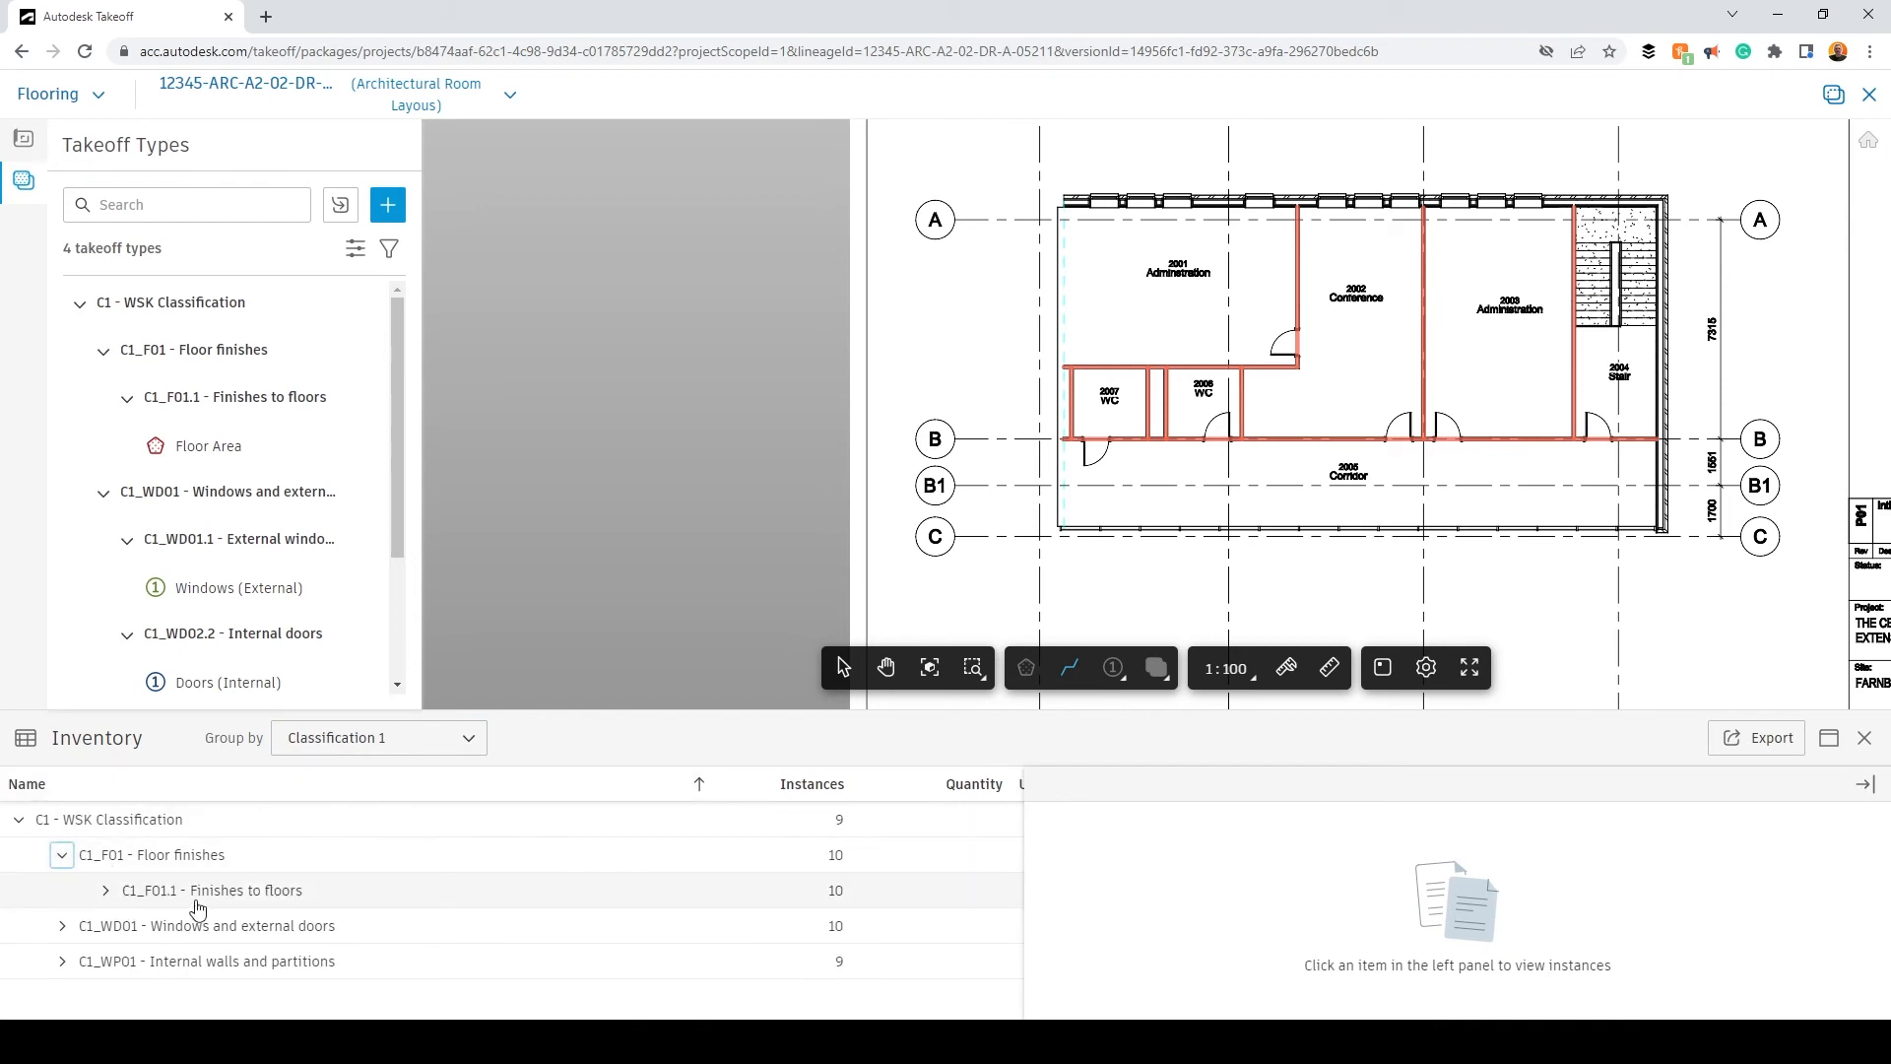
left_click(107, 891)
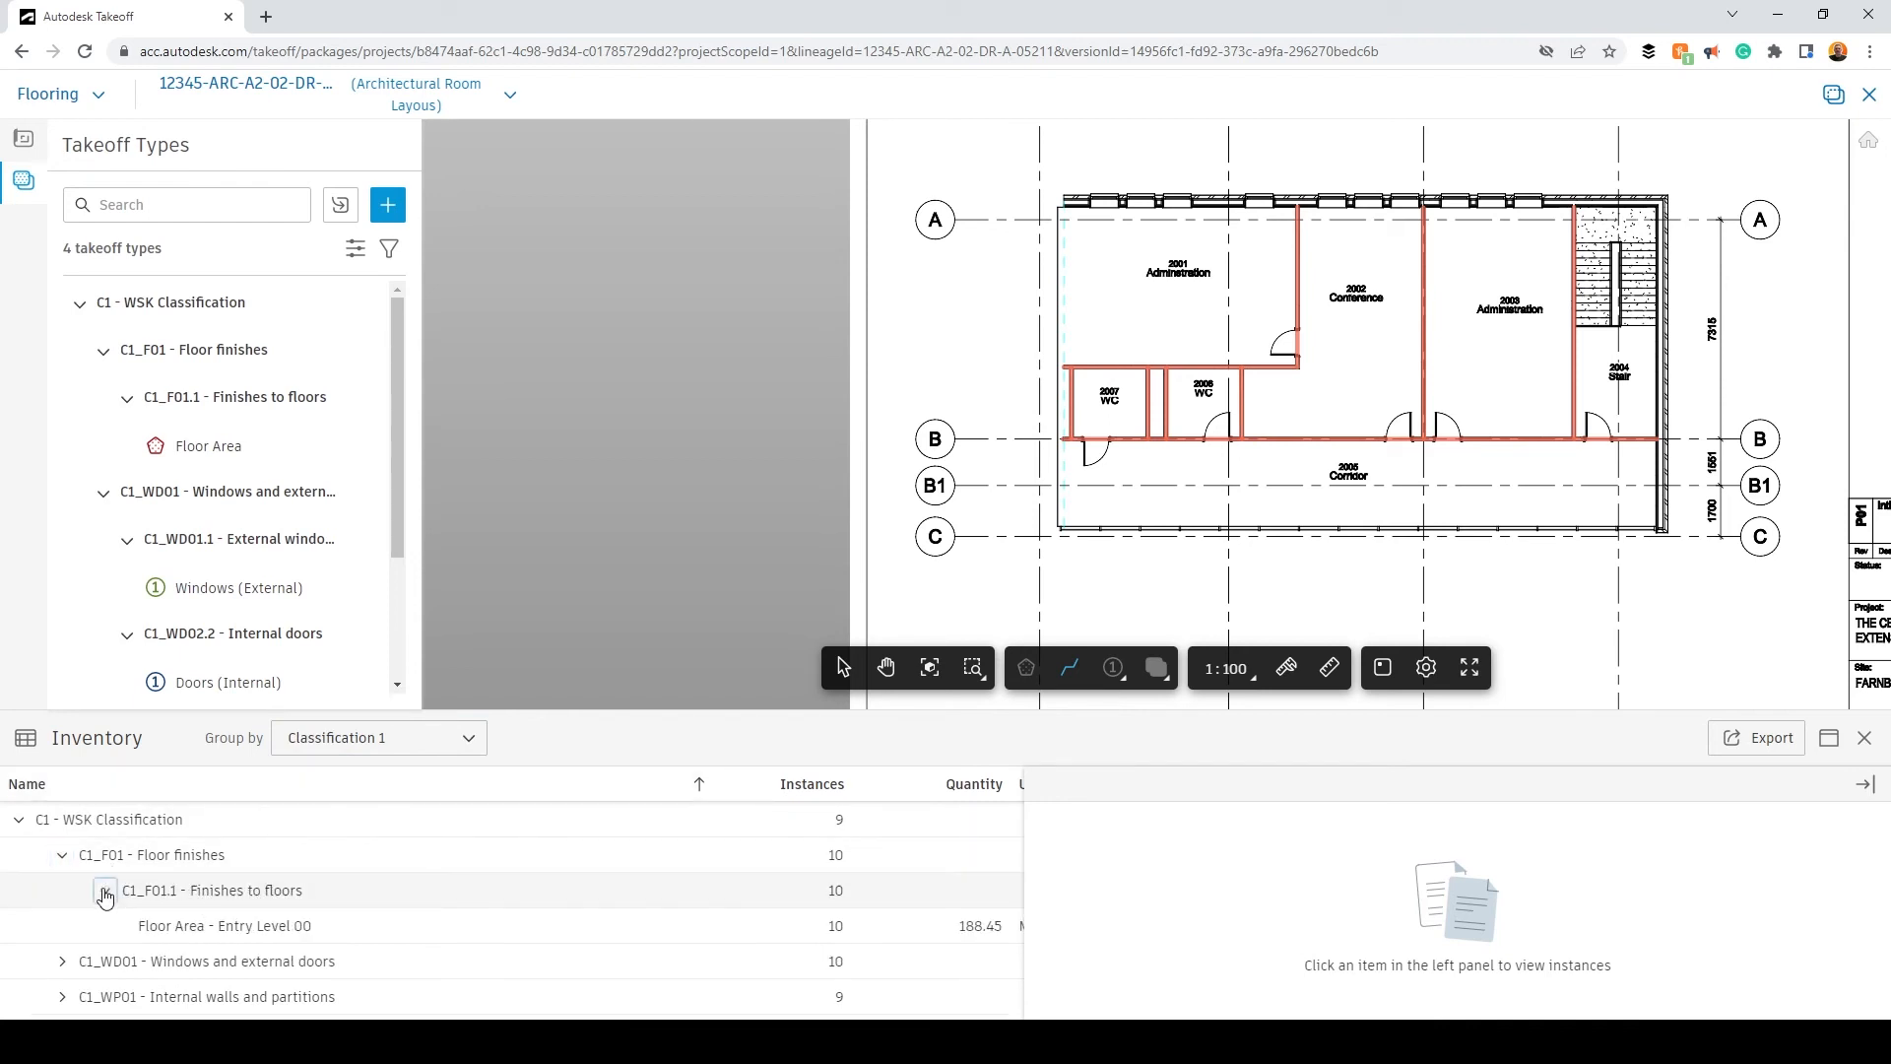
left_click(106, 891)
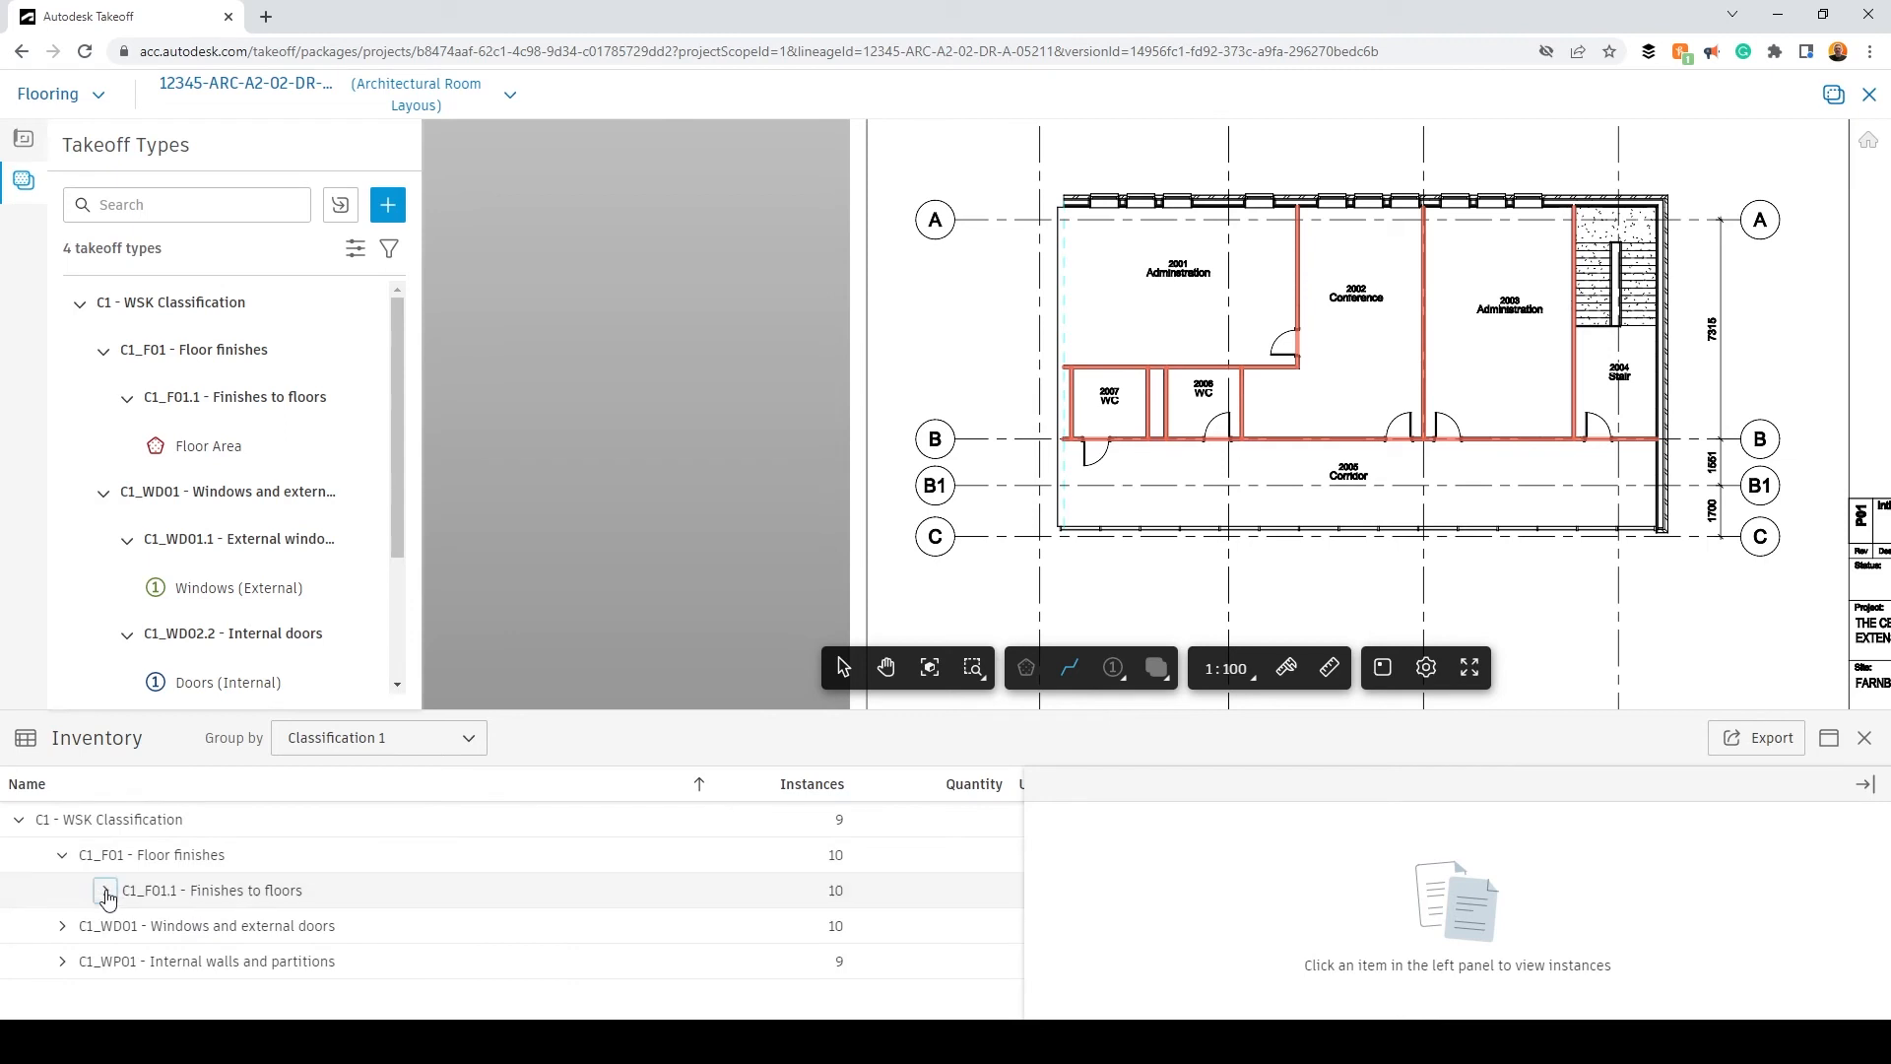
left_click(202, 863)
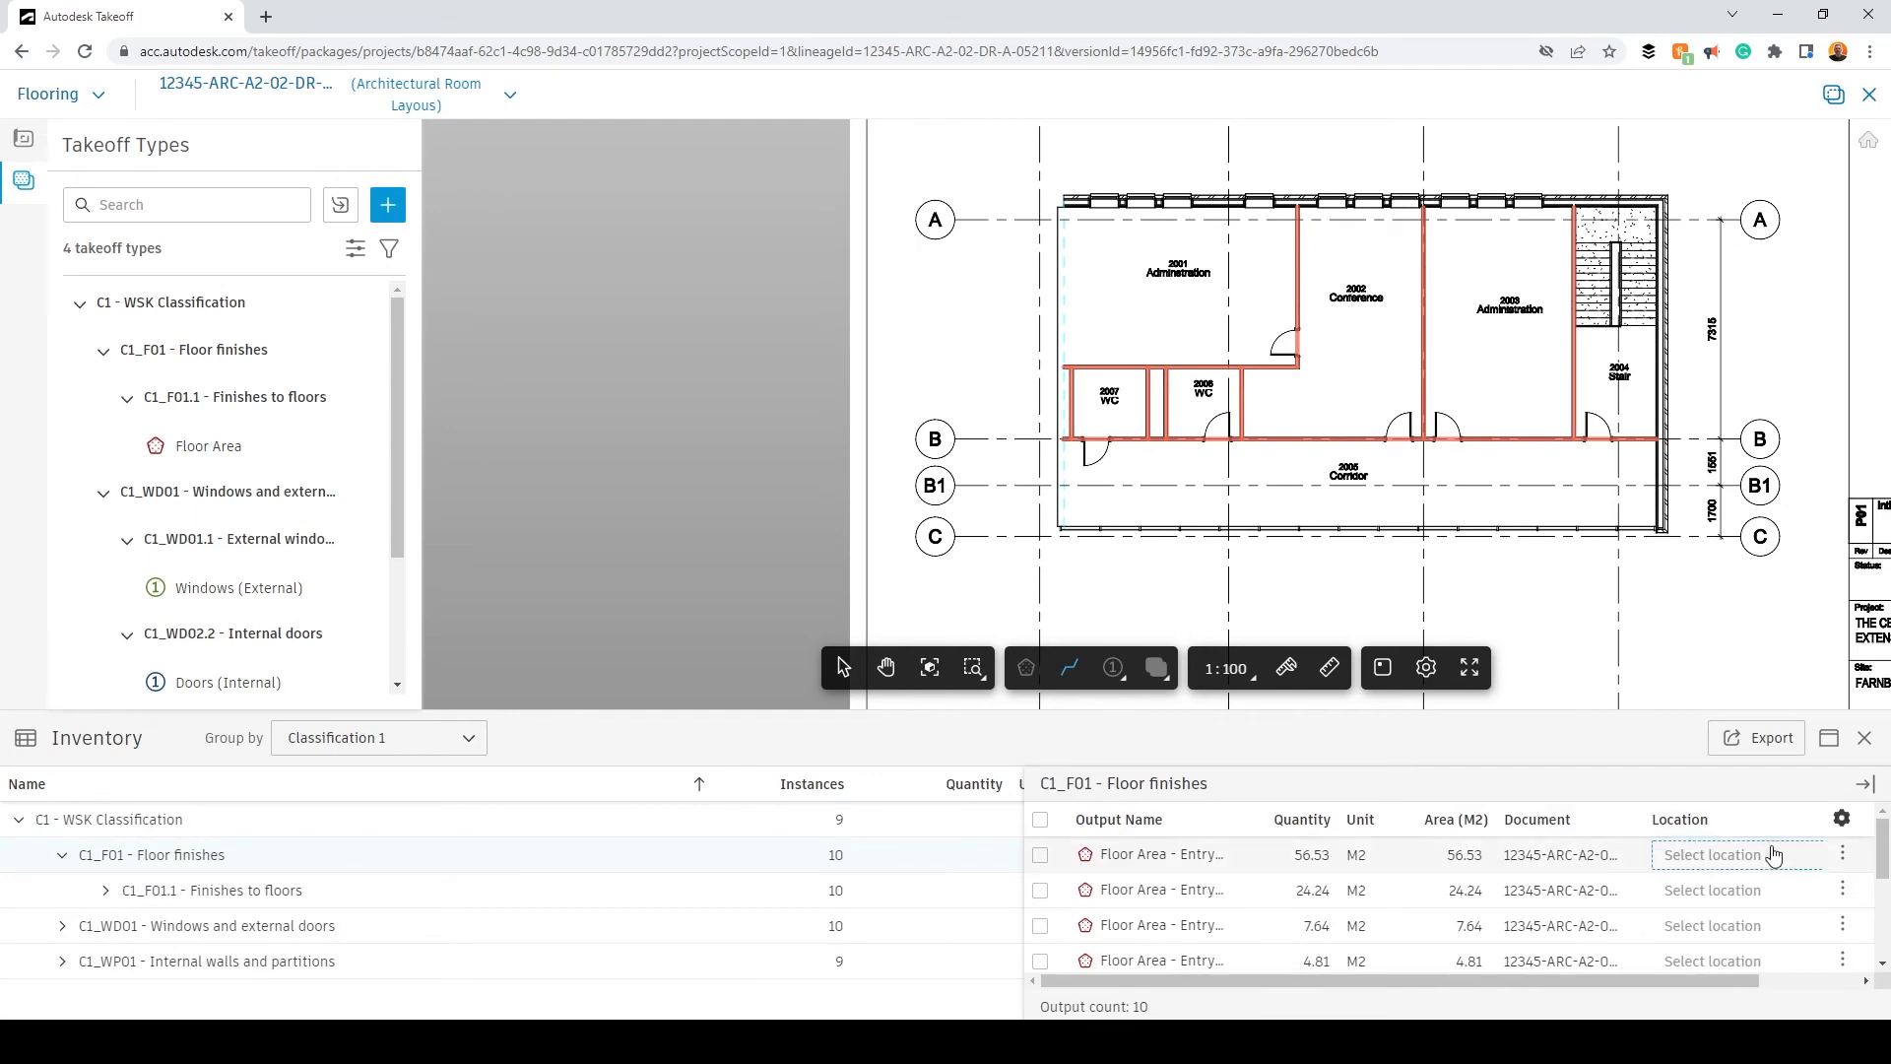
left_click(1829, 738)
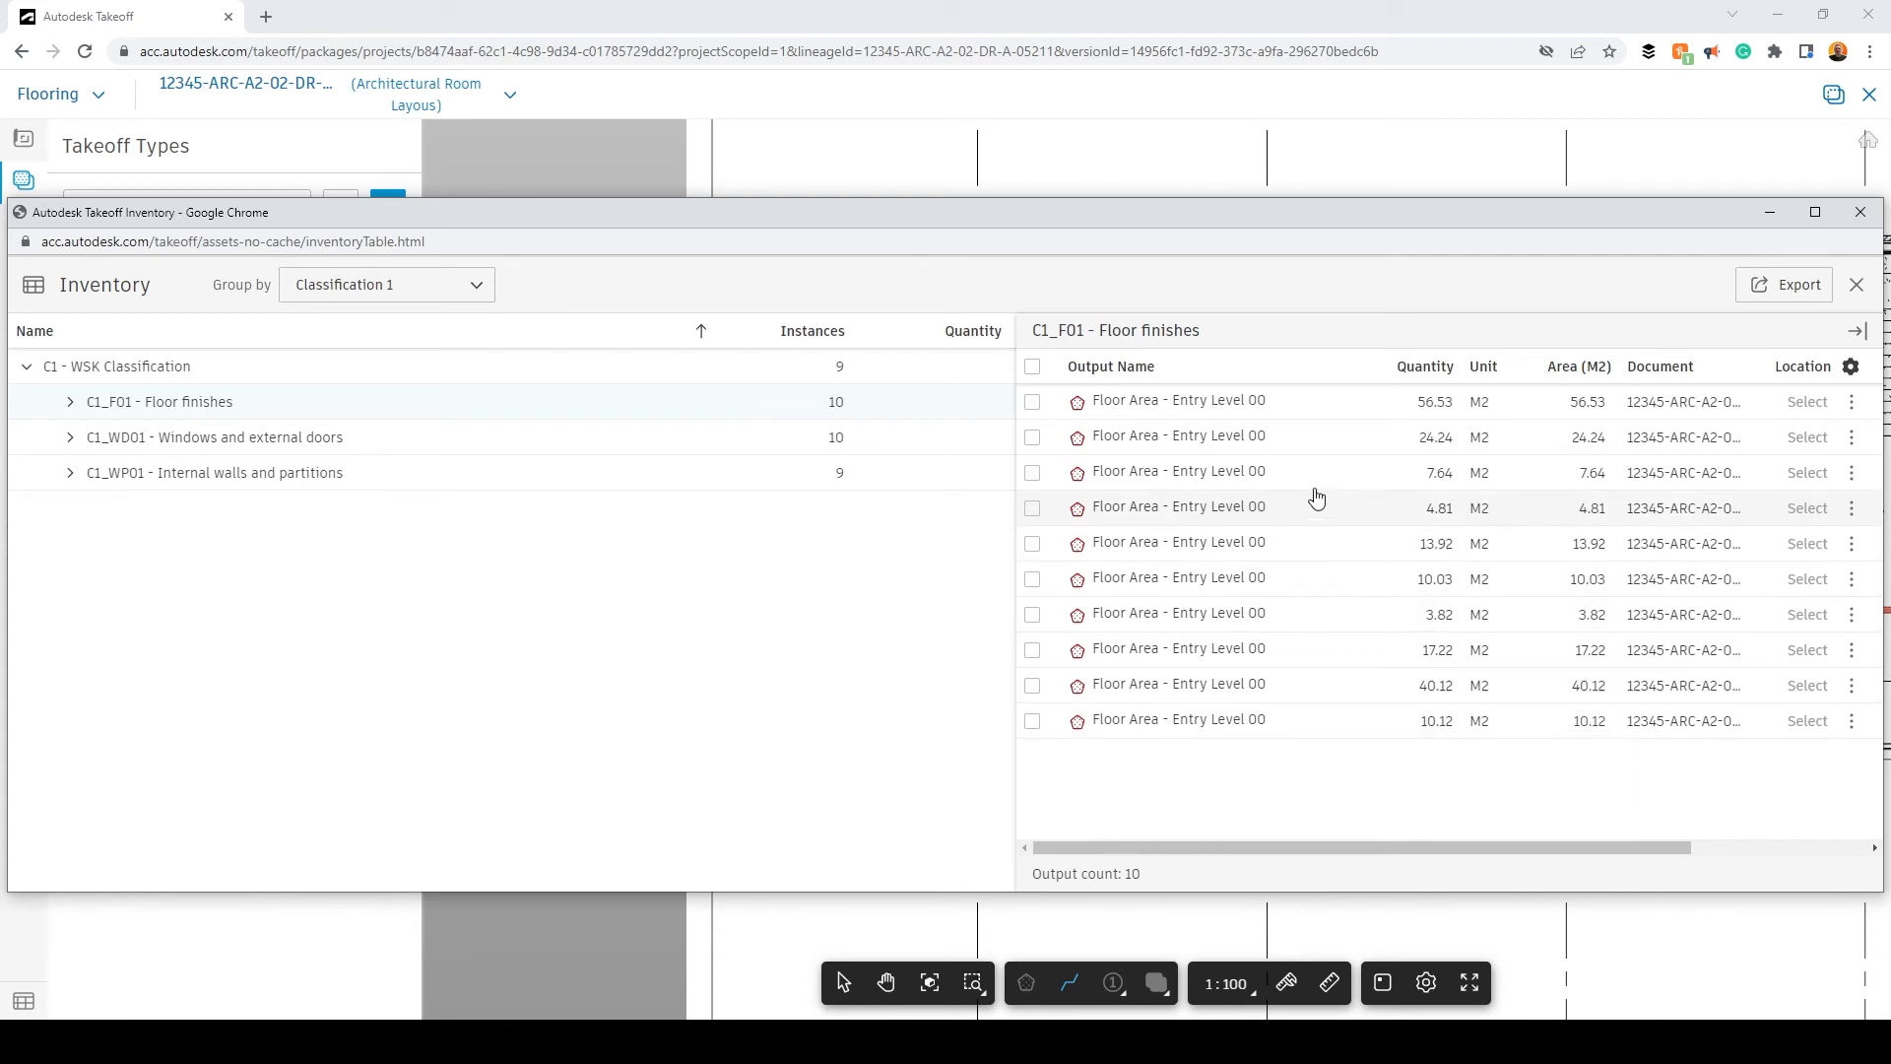
left_click(164, 381)
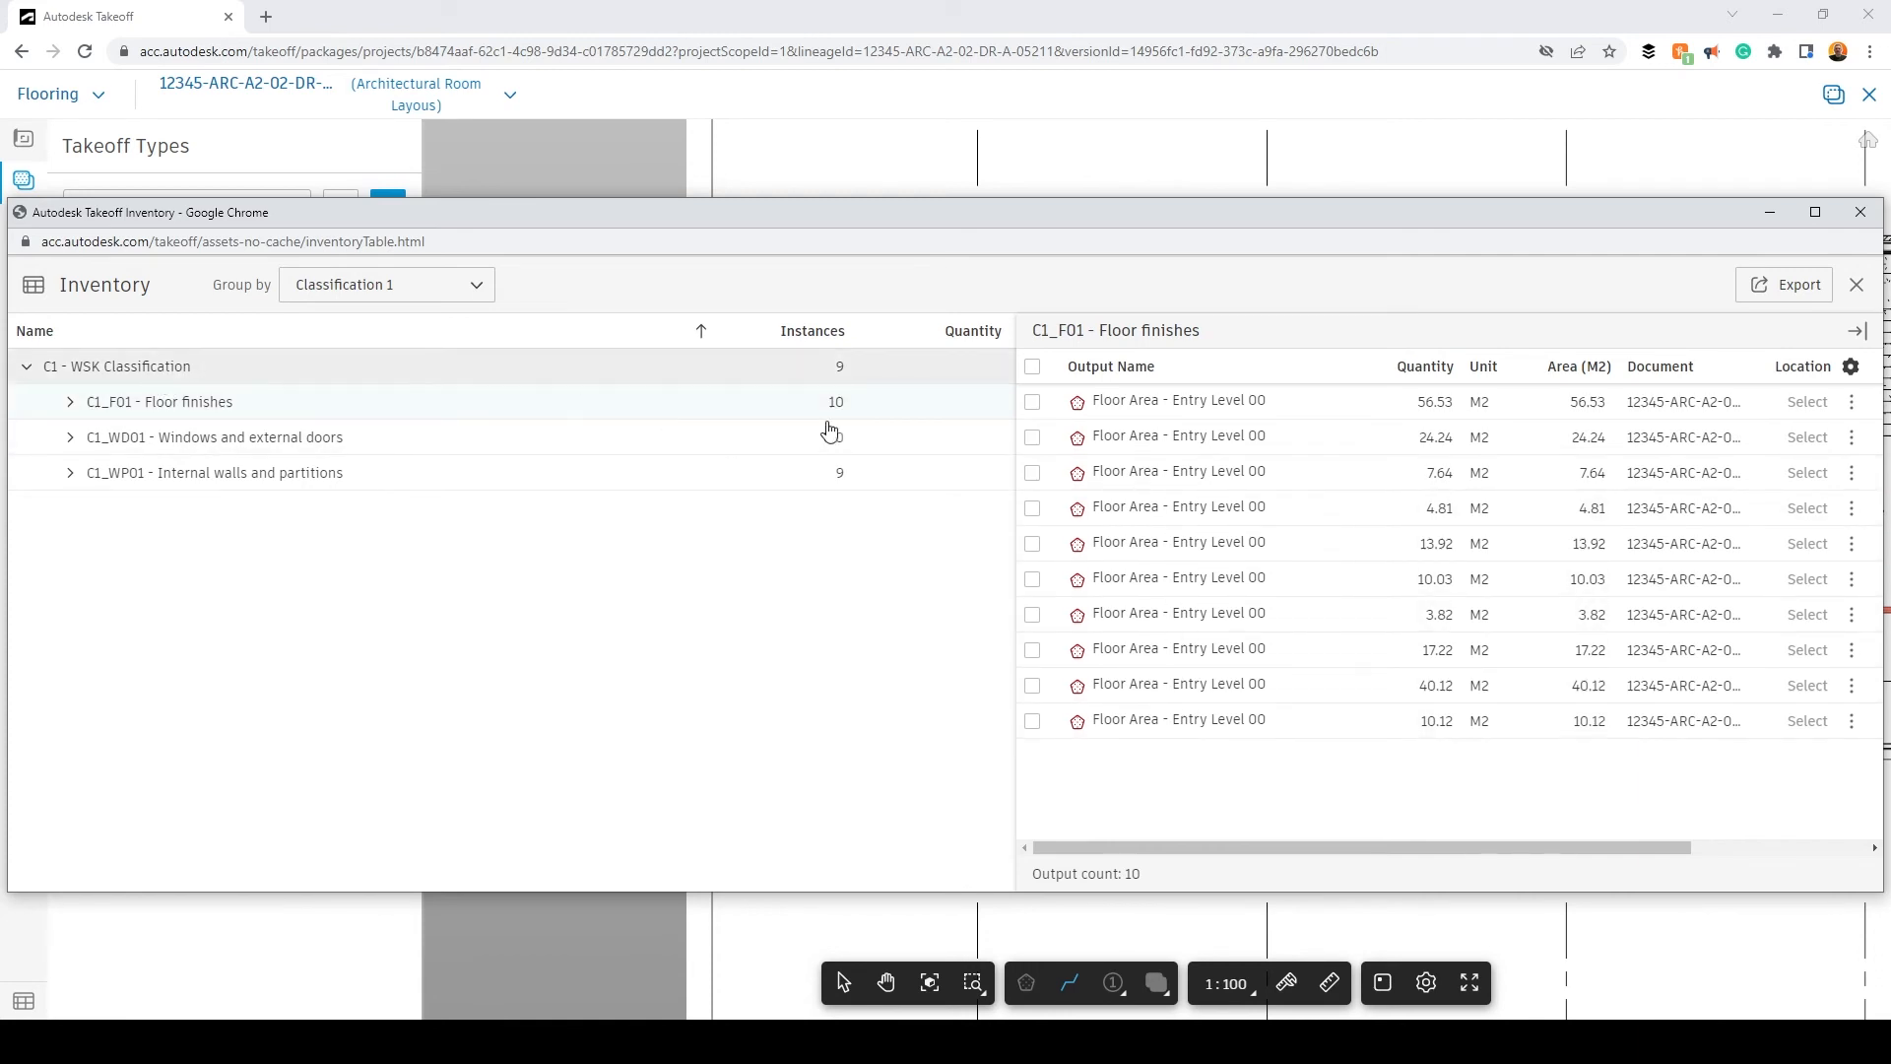
Step: Export the Flooring inventory to Excel, open the exported workbook to review it, and close both the workbook and the drawing
left_click(1788, 284)
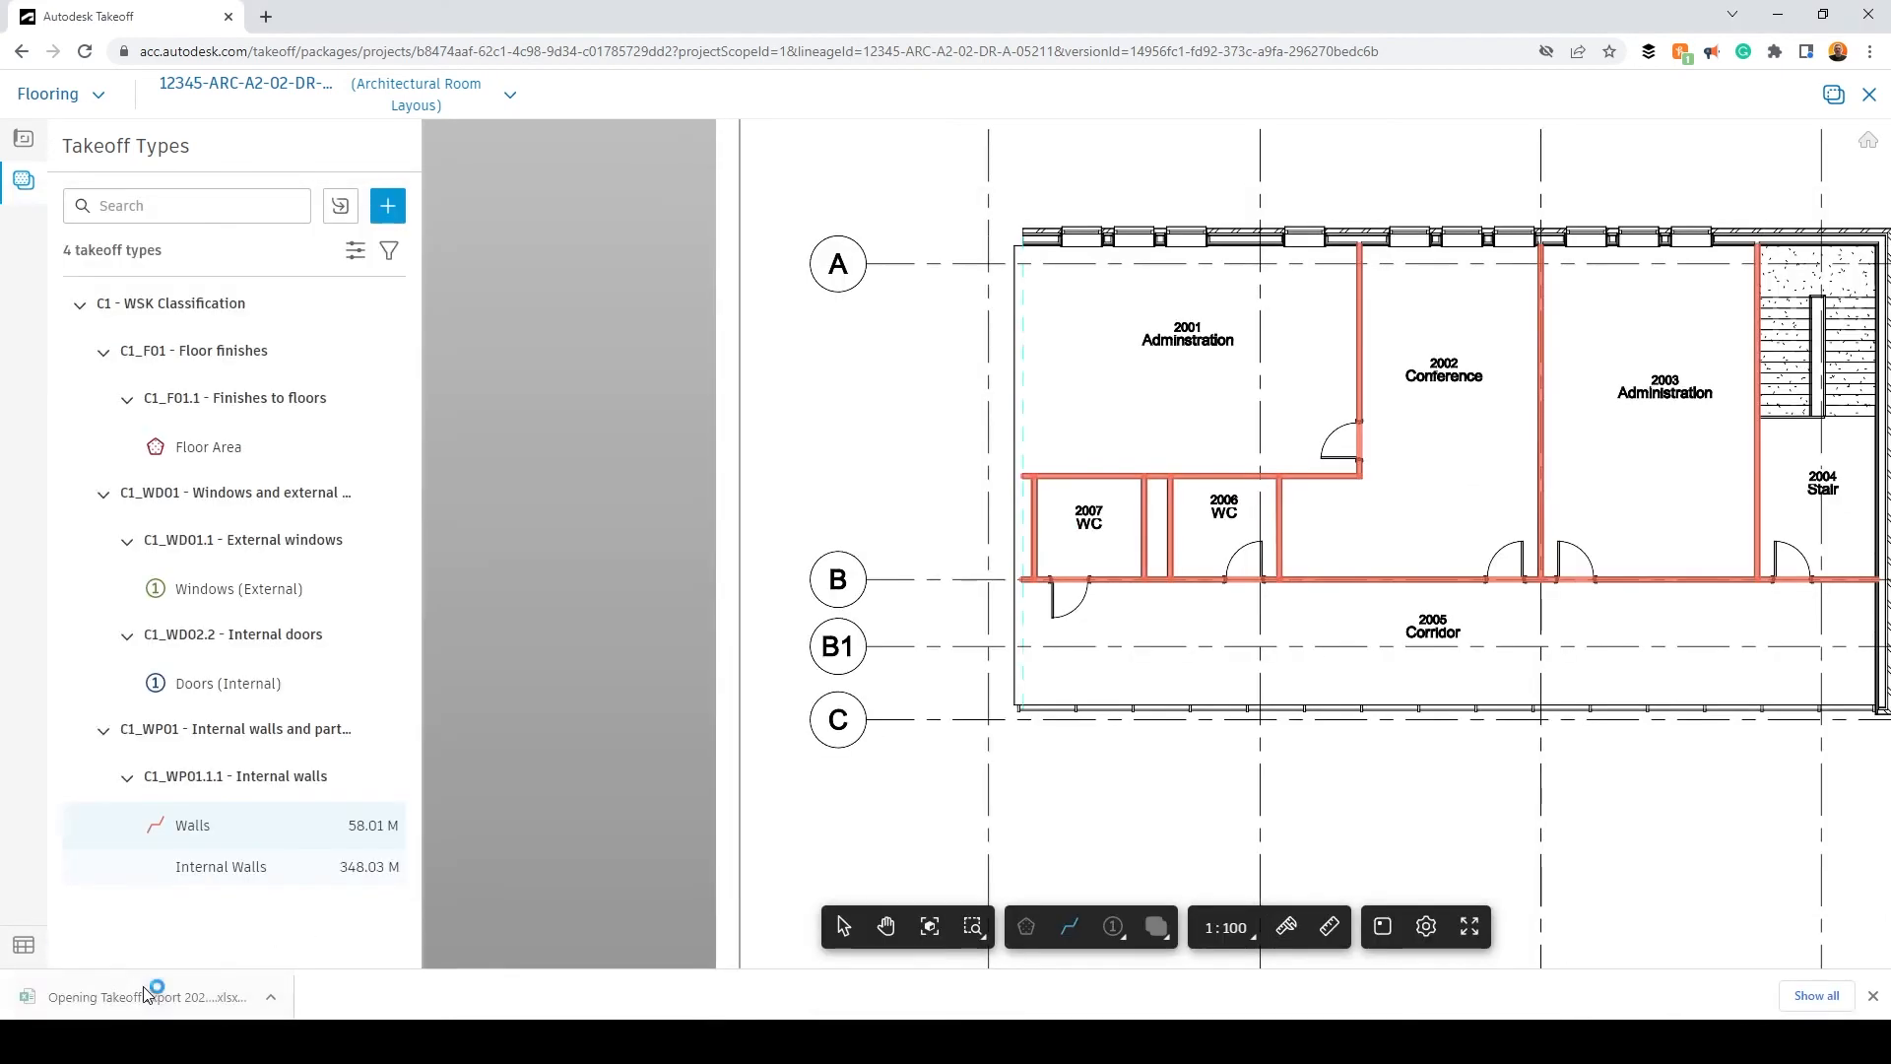
left_click(148, 997)
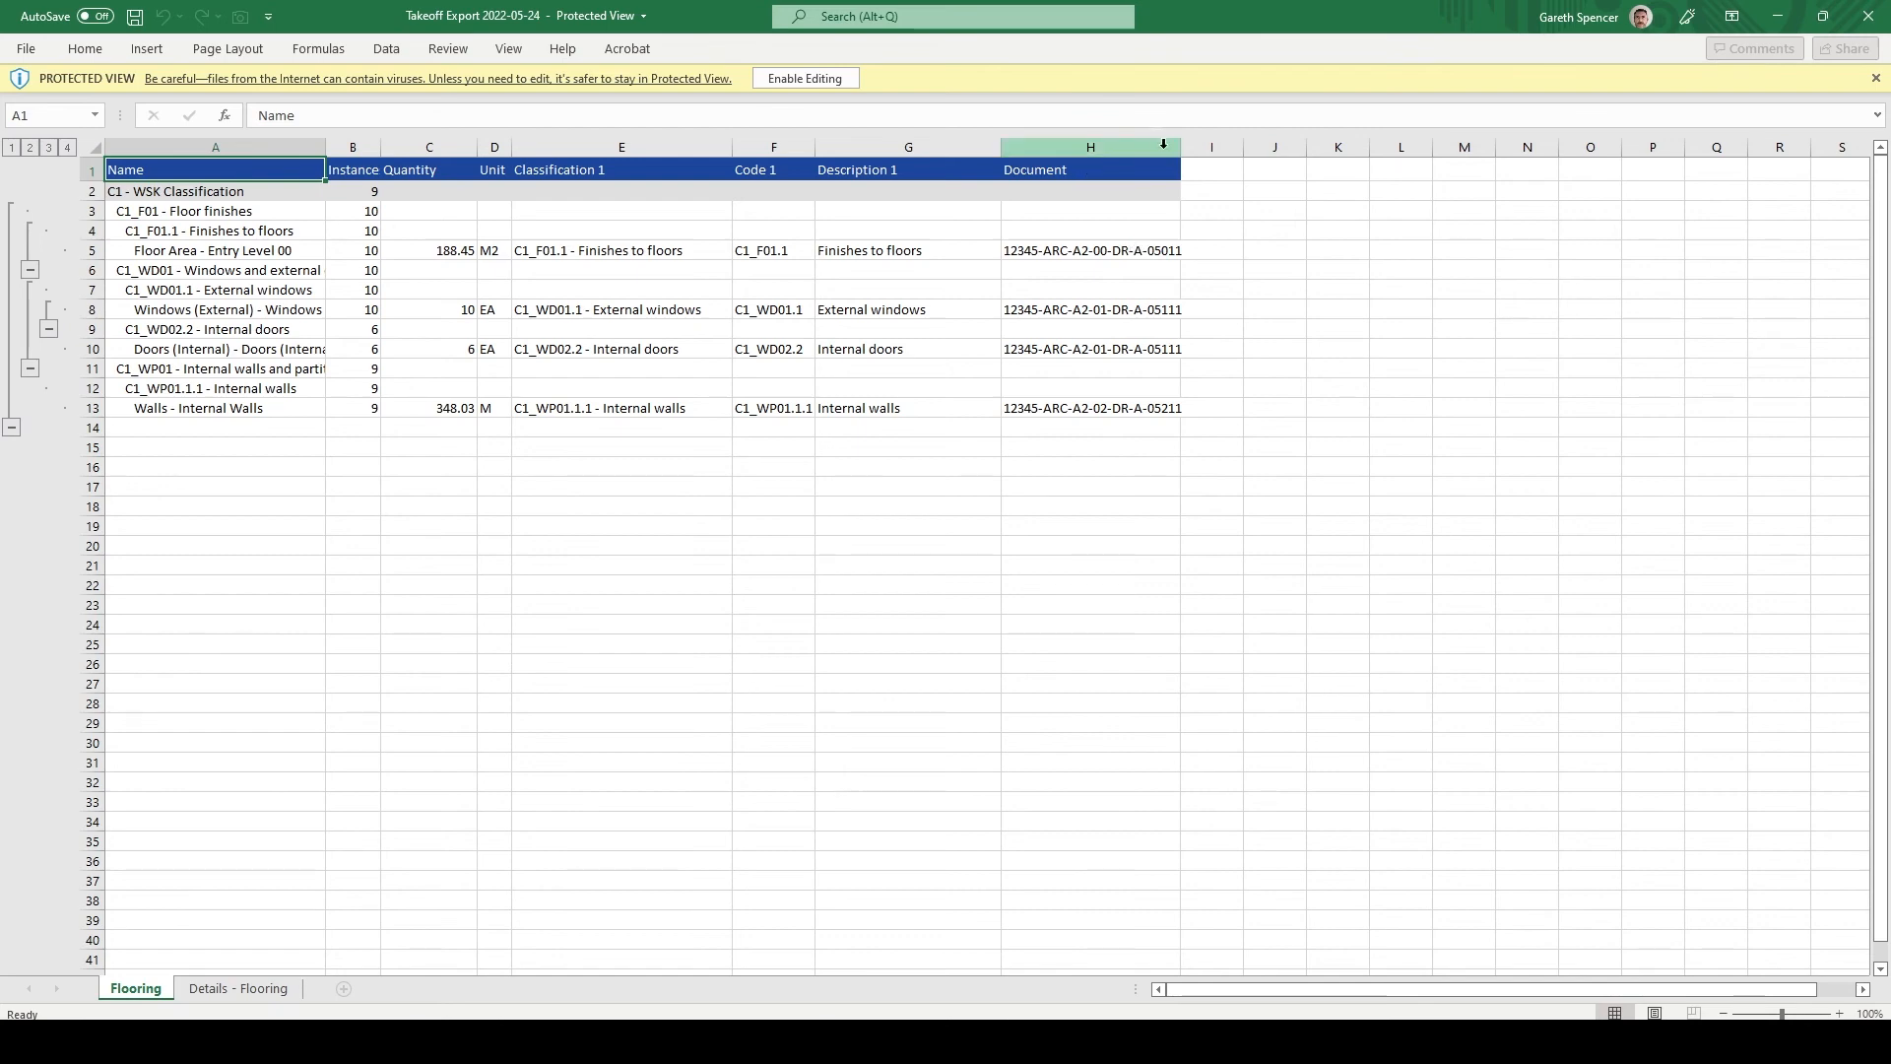
left_click(1879, 20)
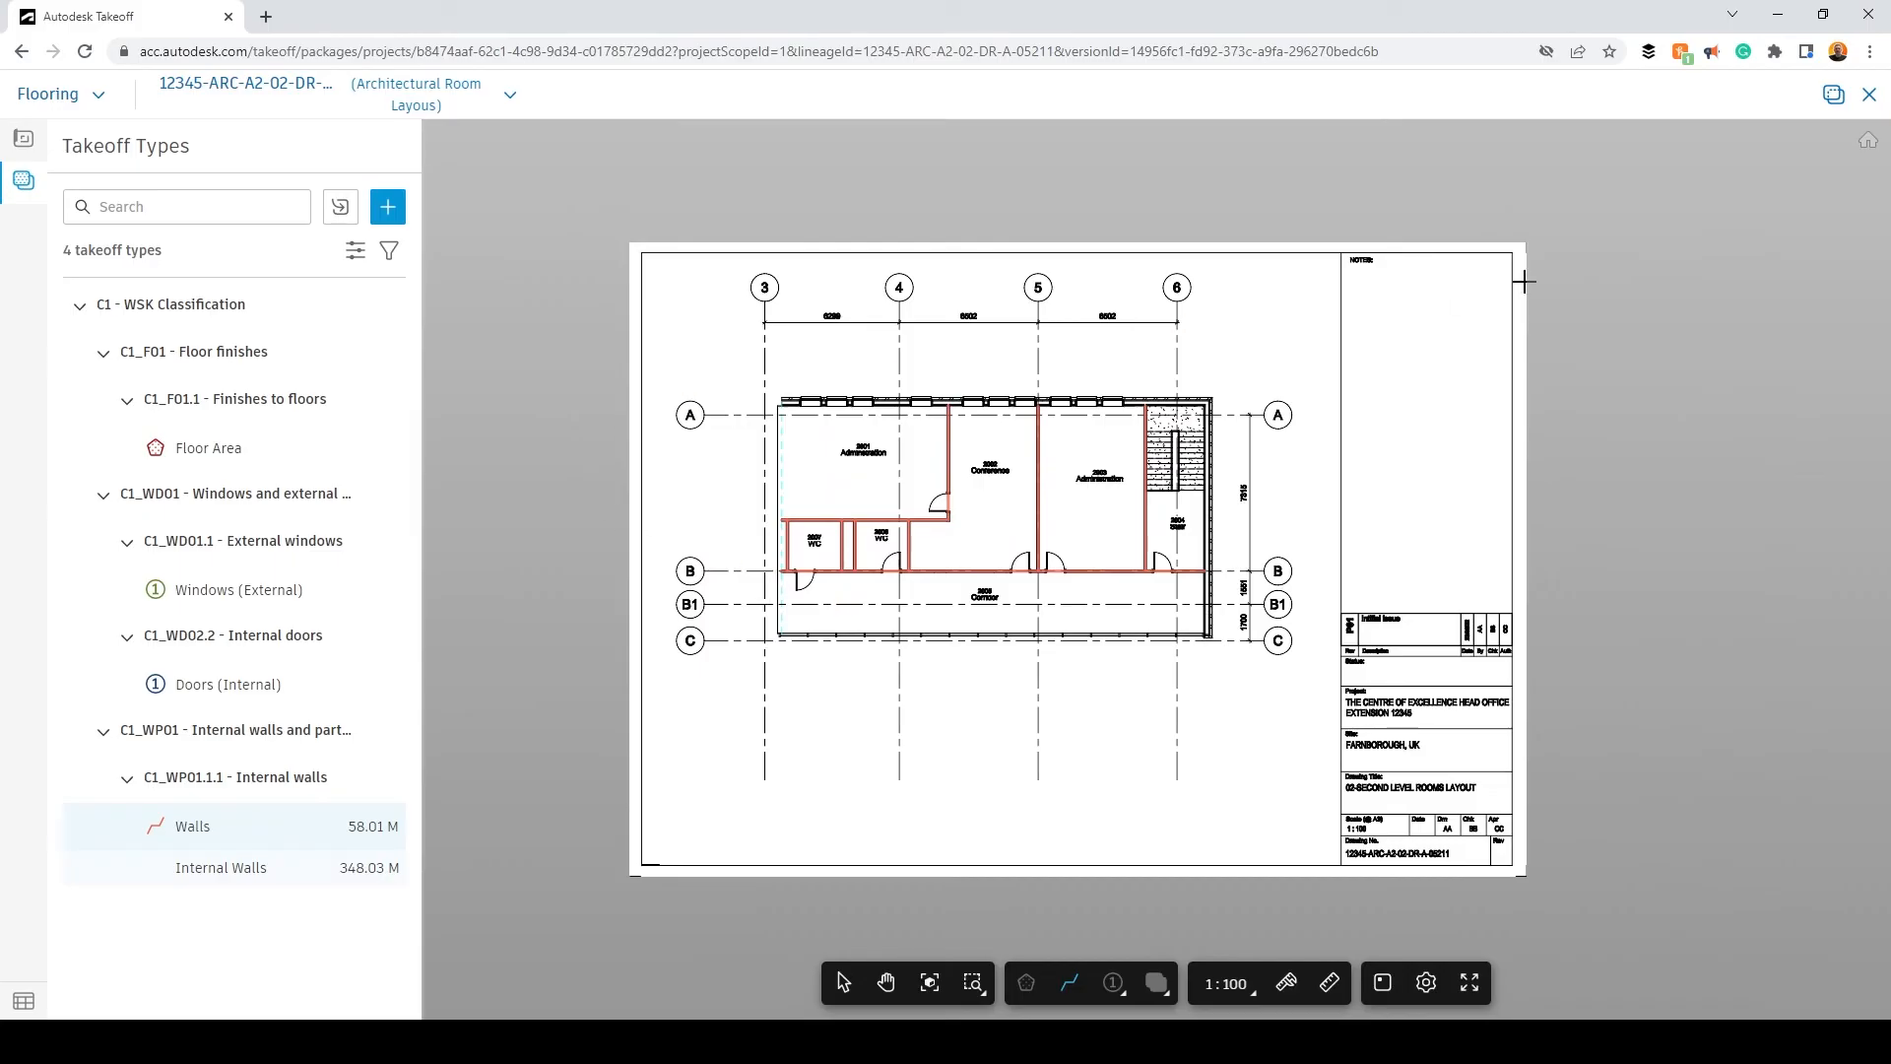
left_click(1870, 96)
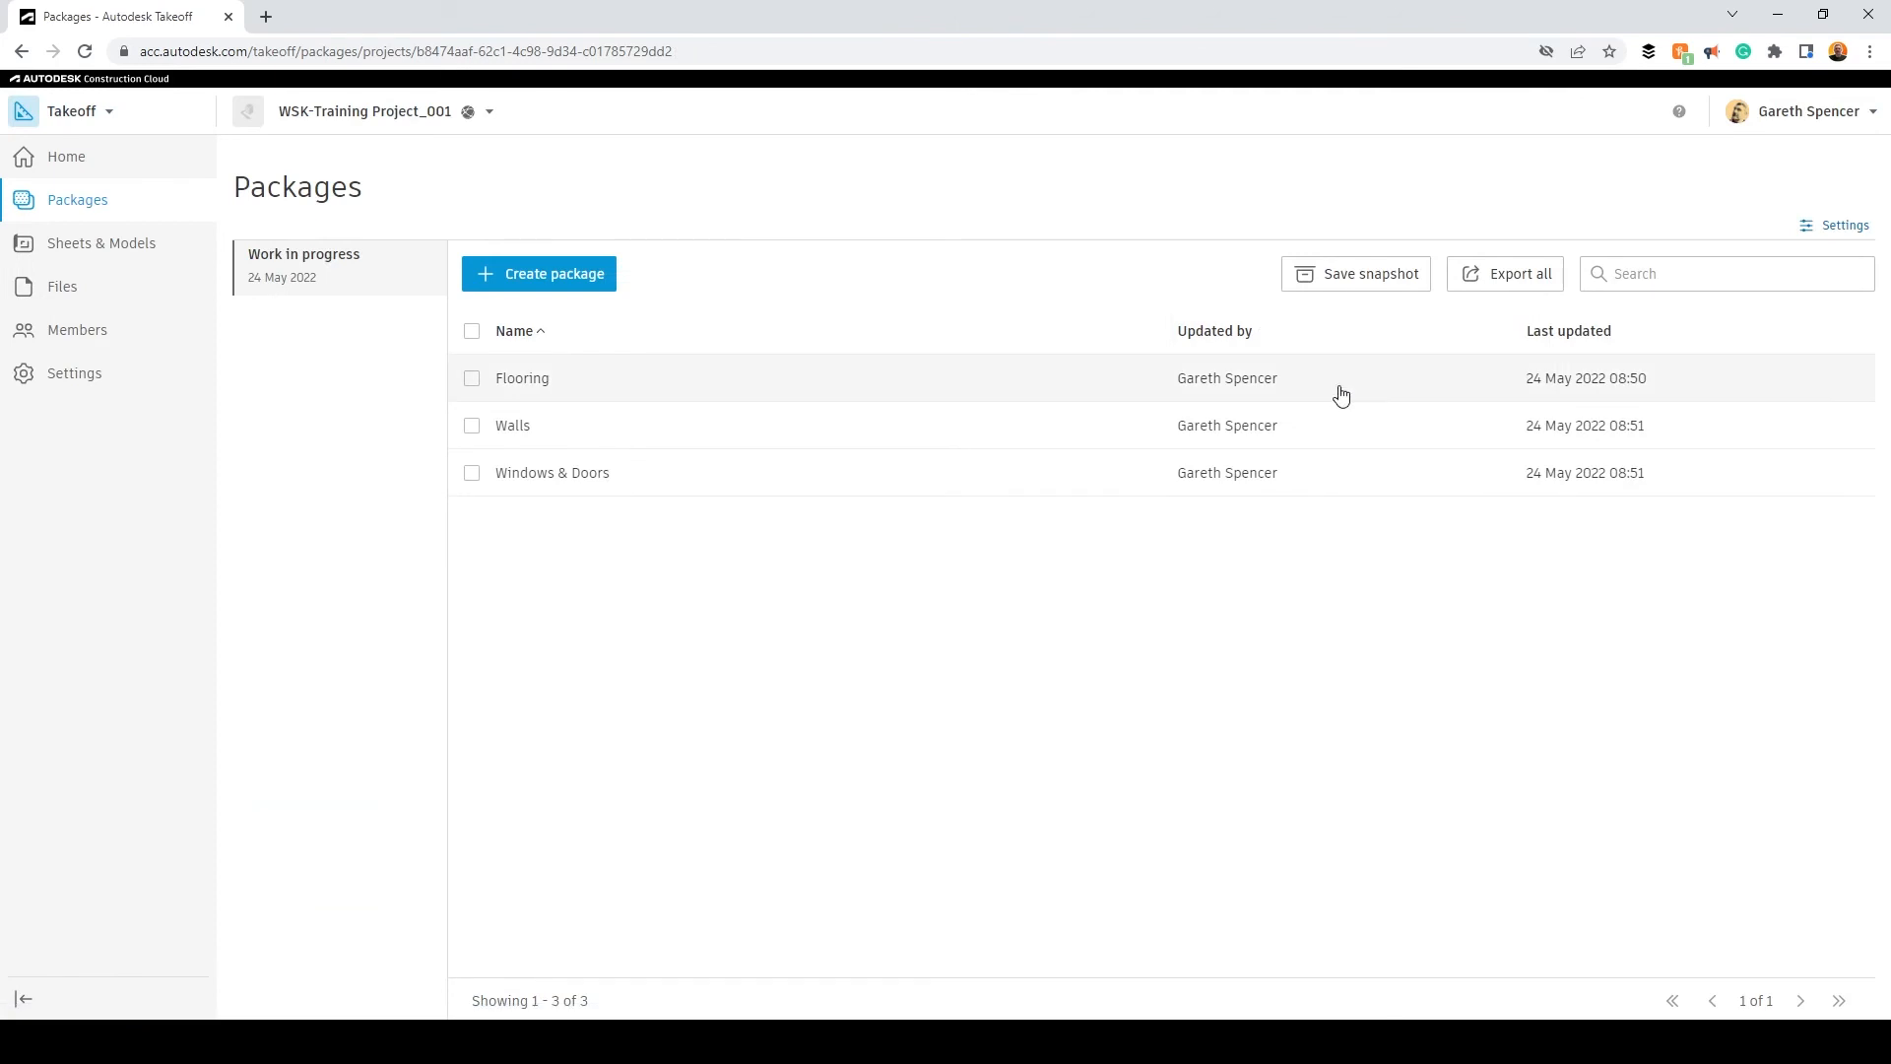
Step: Publish the structural model 12345-STR-A2-XX-M3-S-09002.rvt from the project's 01.WIP STRUCTURE folder to Sheets & Models
left_click(59, 284)
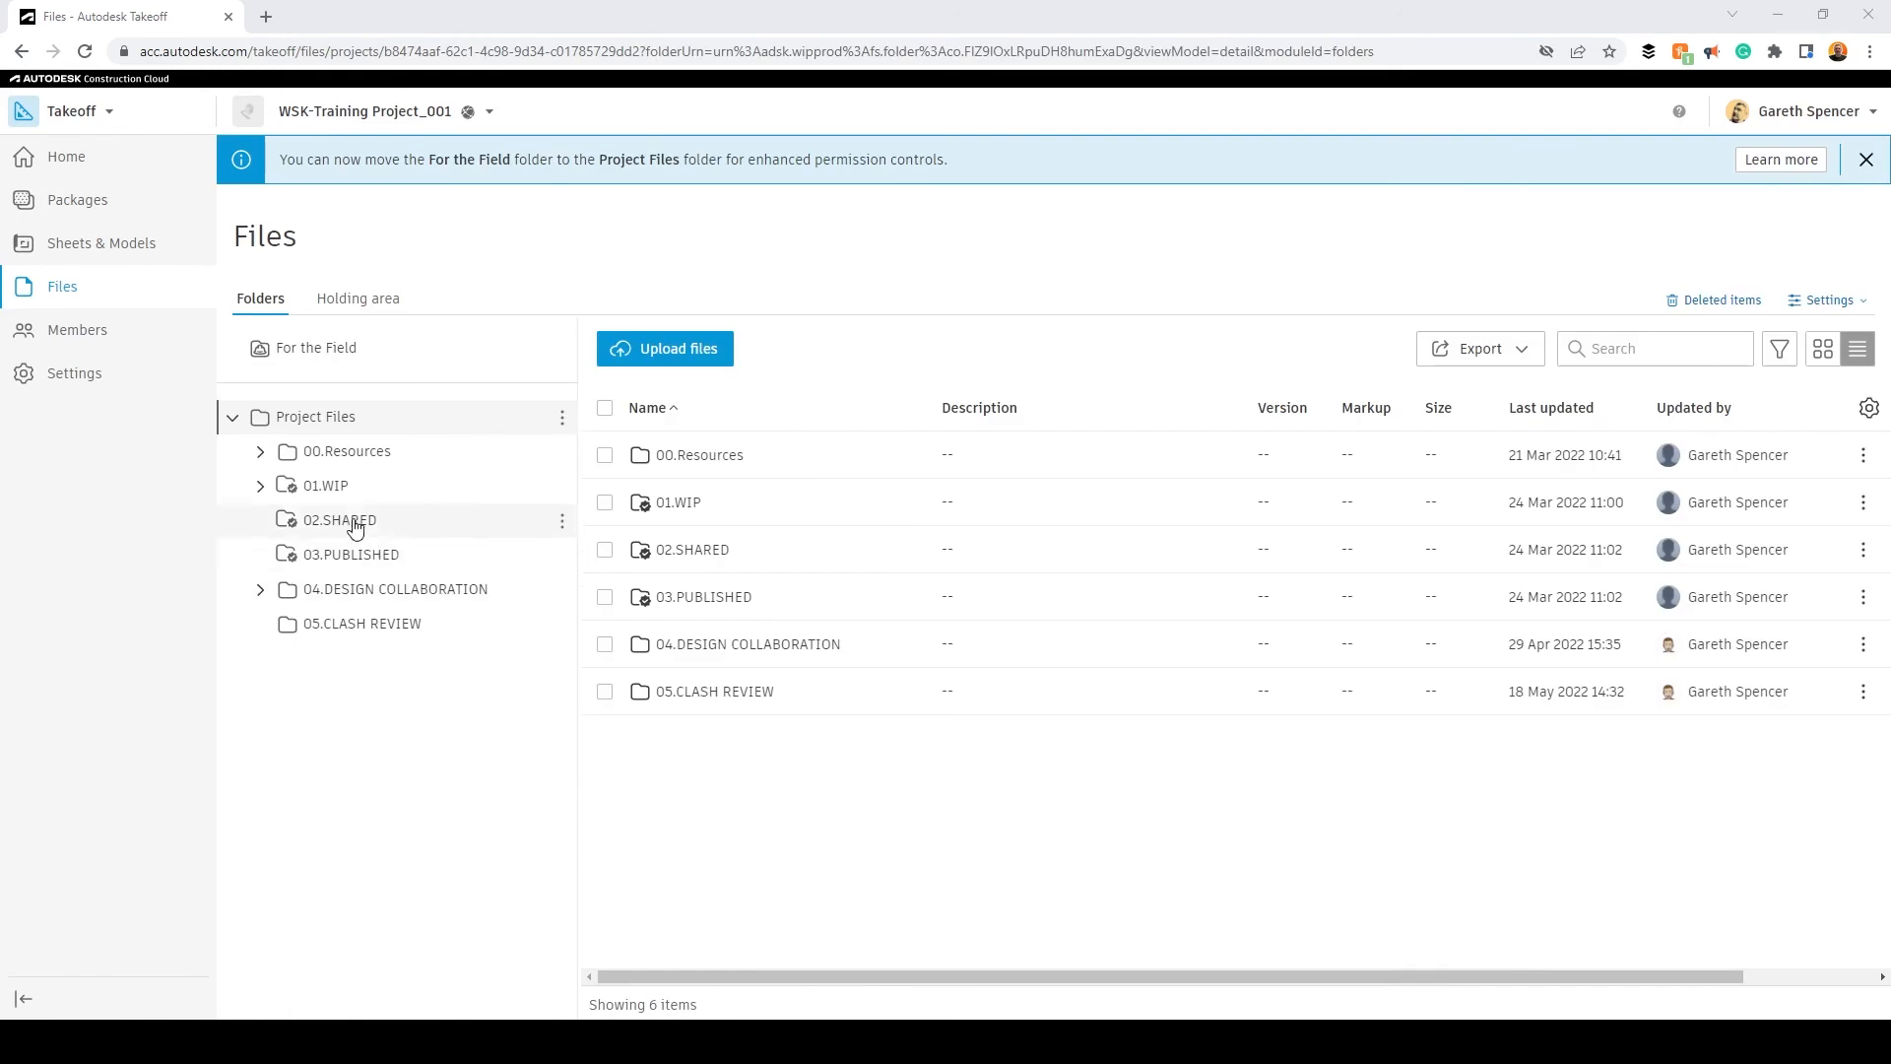
left_click(327, 485)
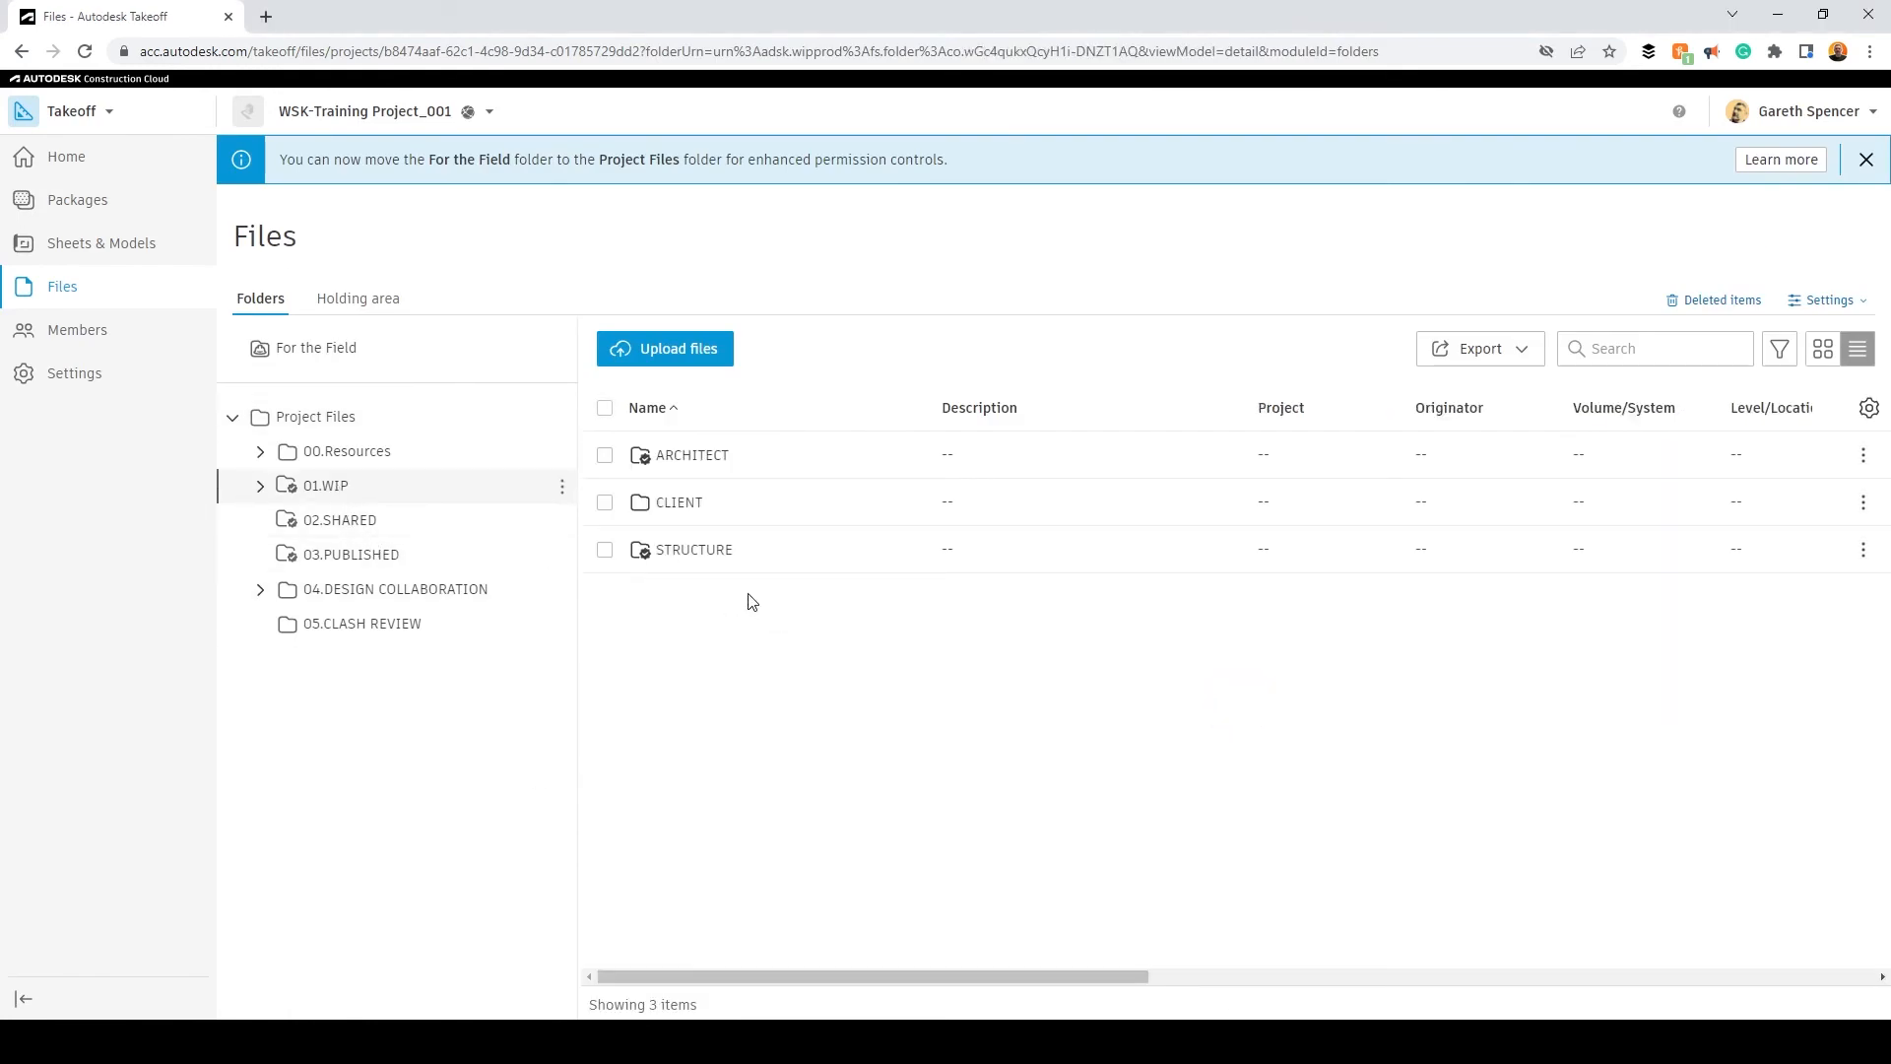
left_click(705, 549)
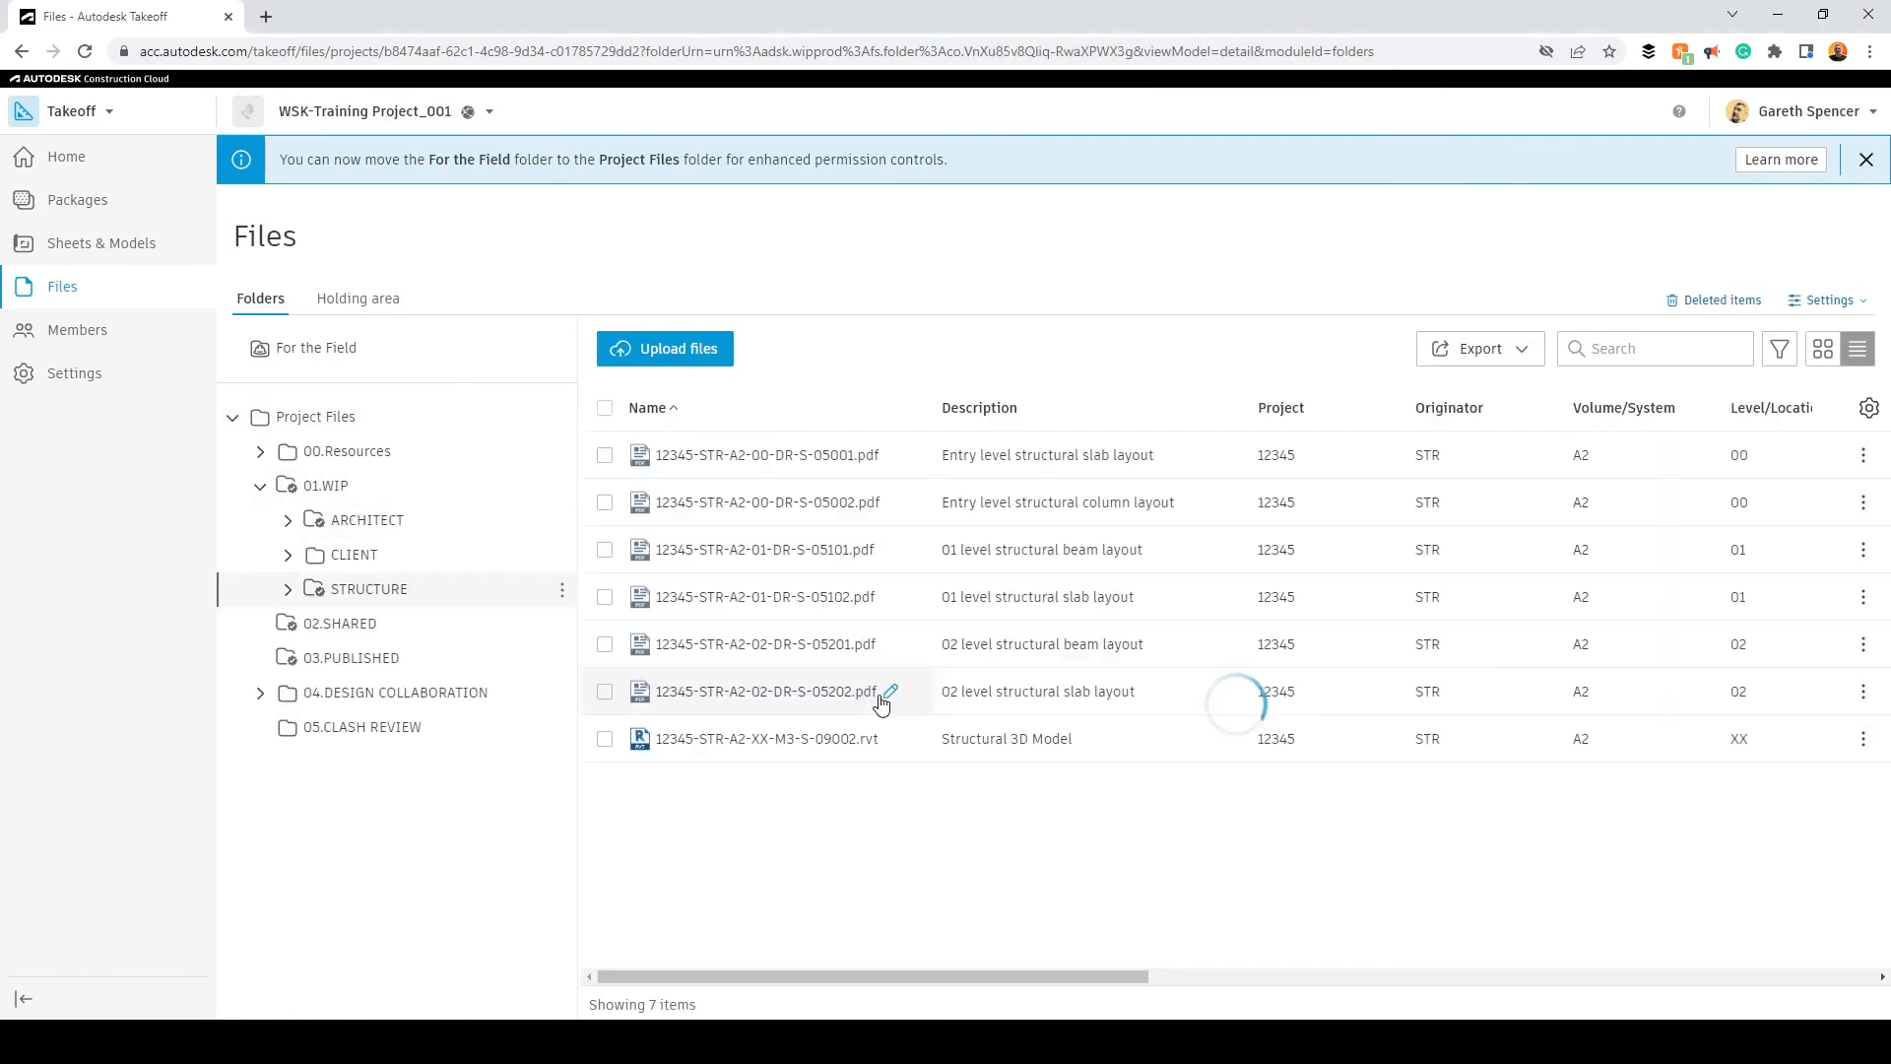
left_click(605, 739)
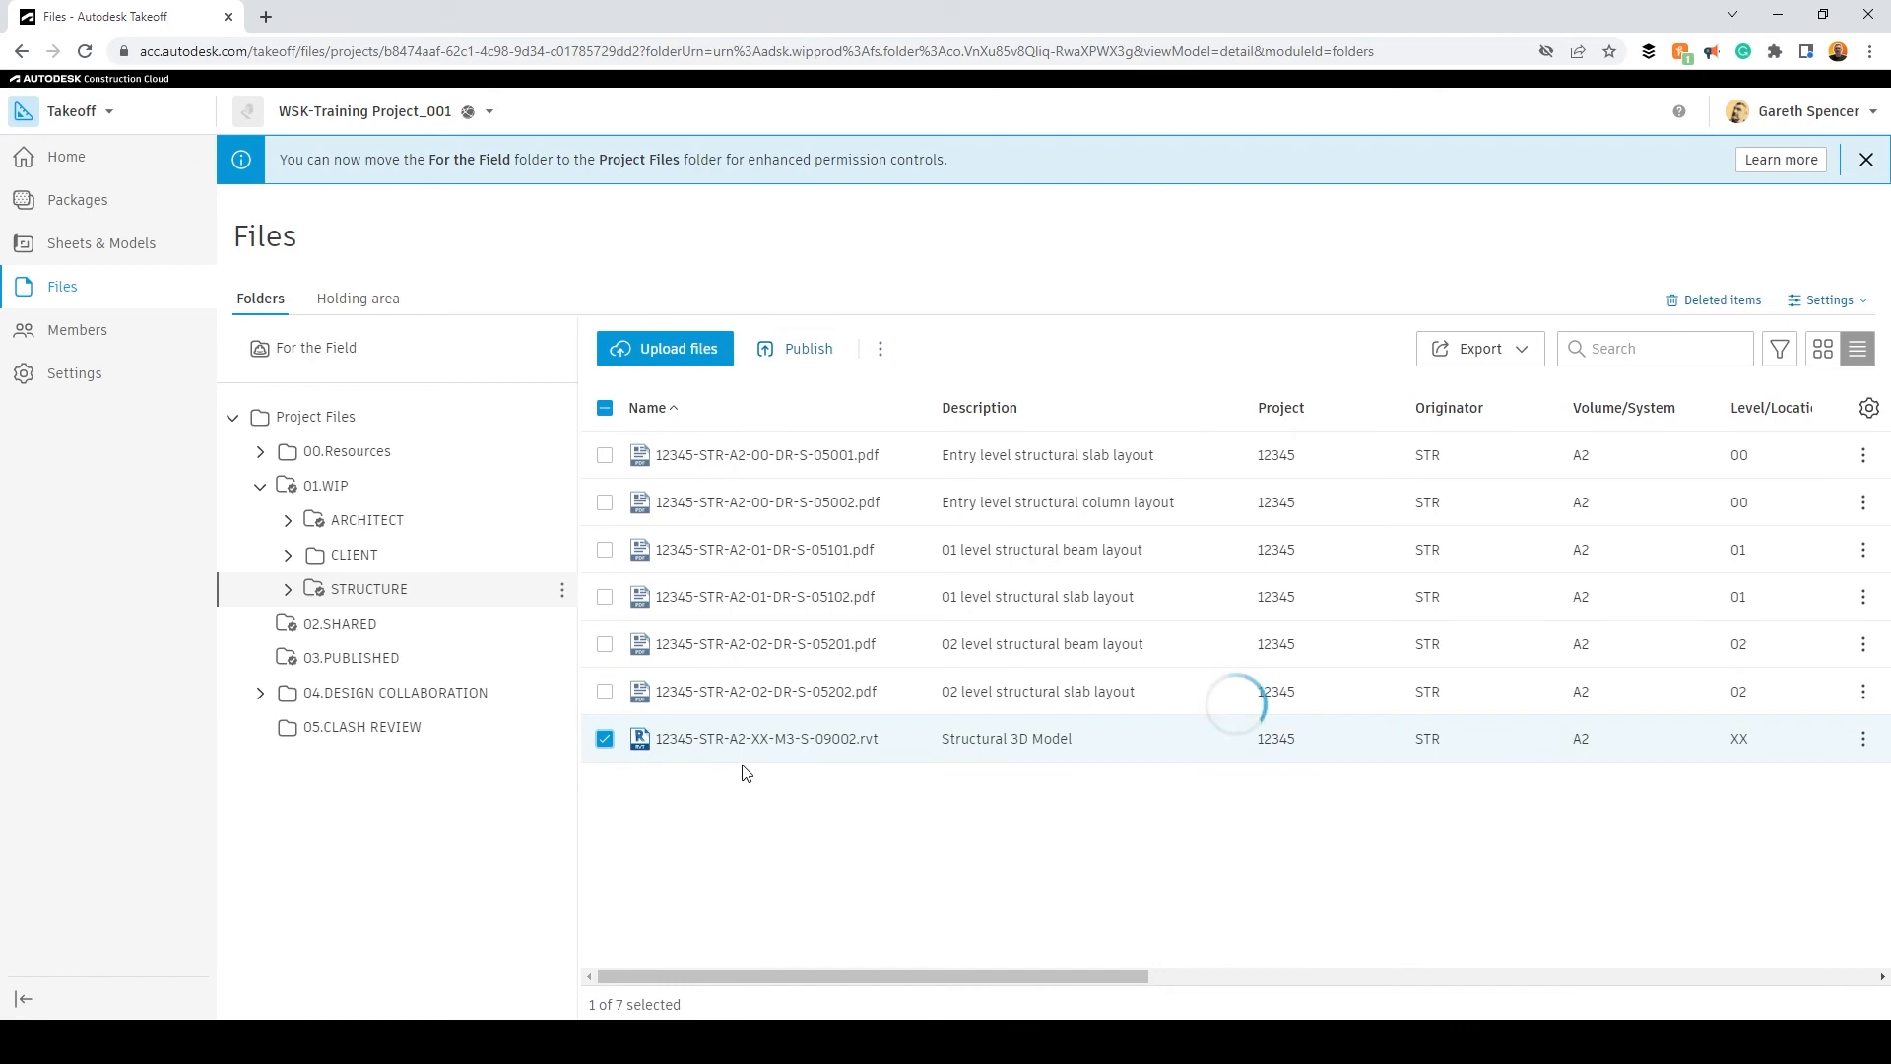
left_click(825, 355)
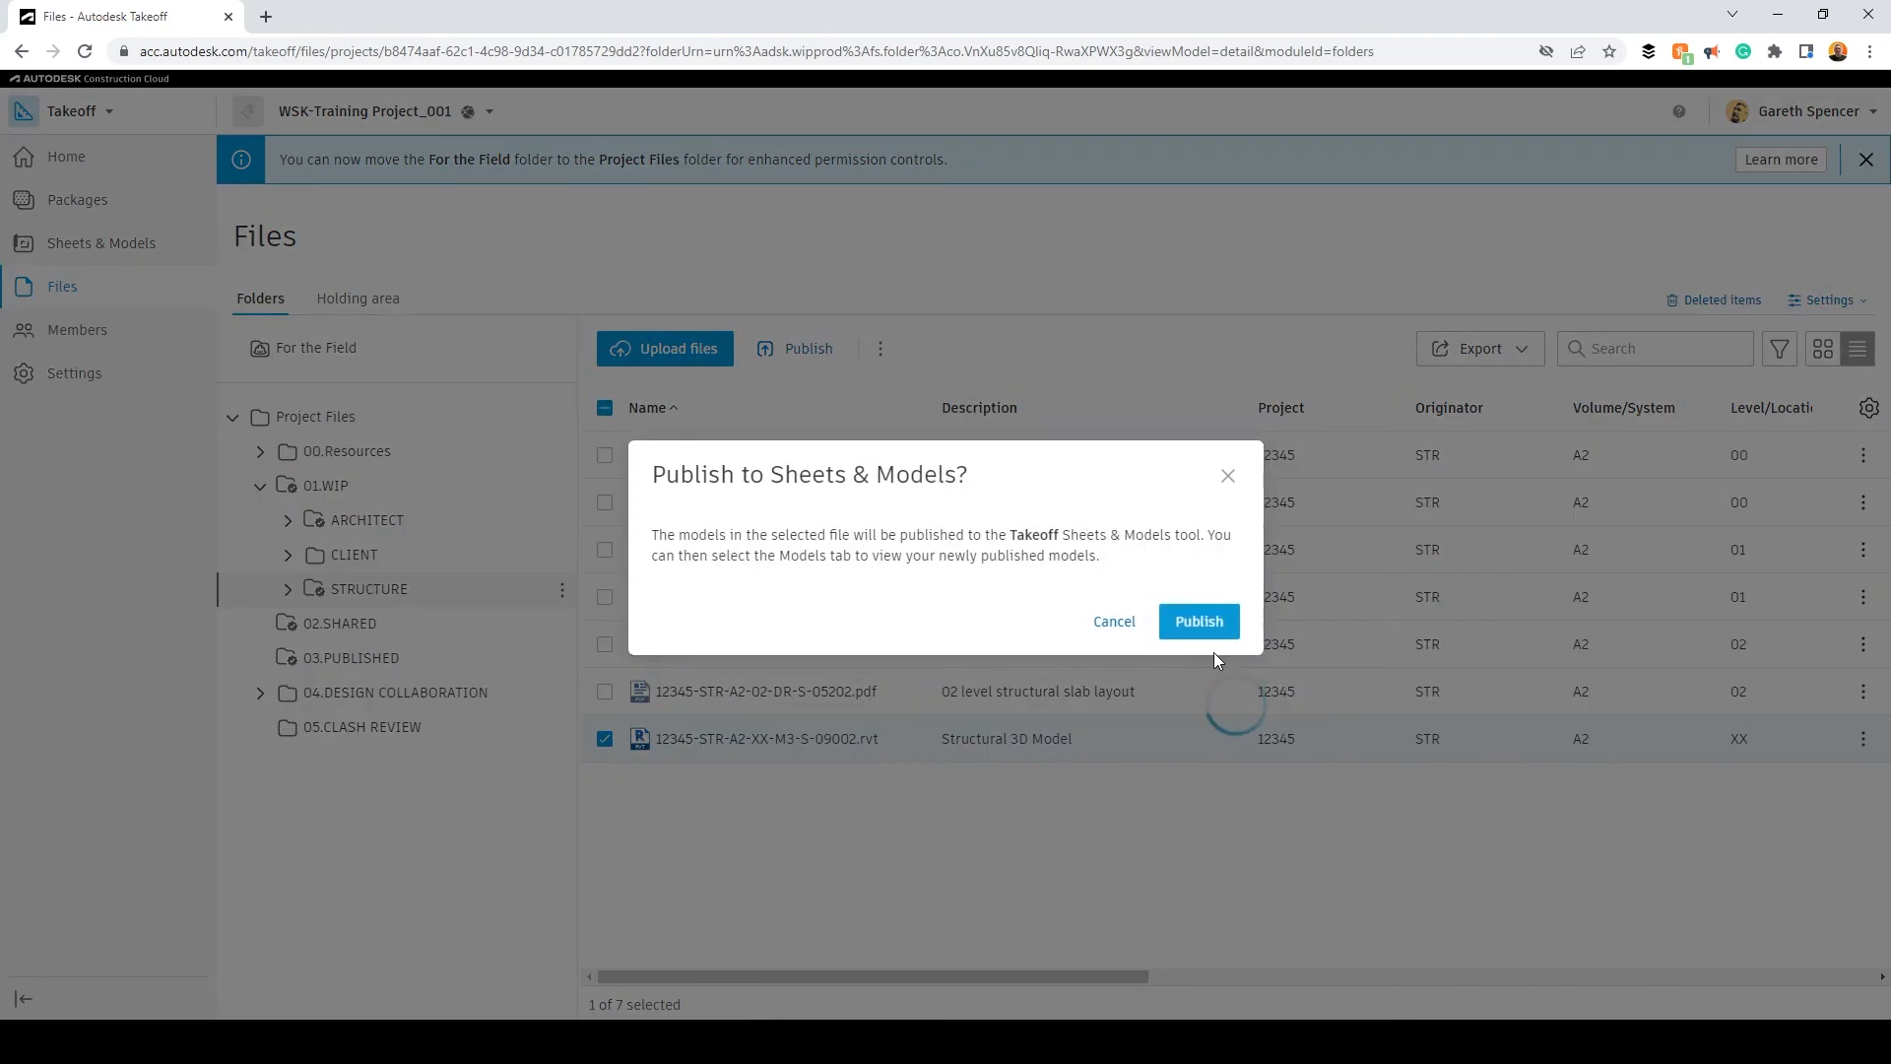
left_click(1200, 622)
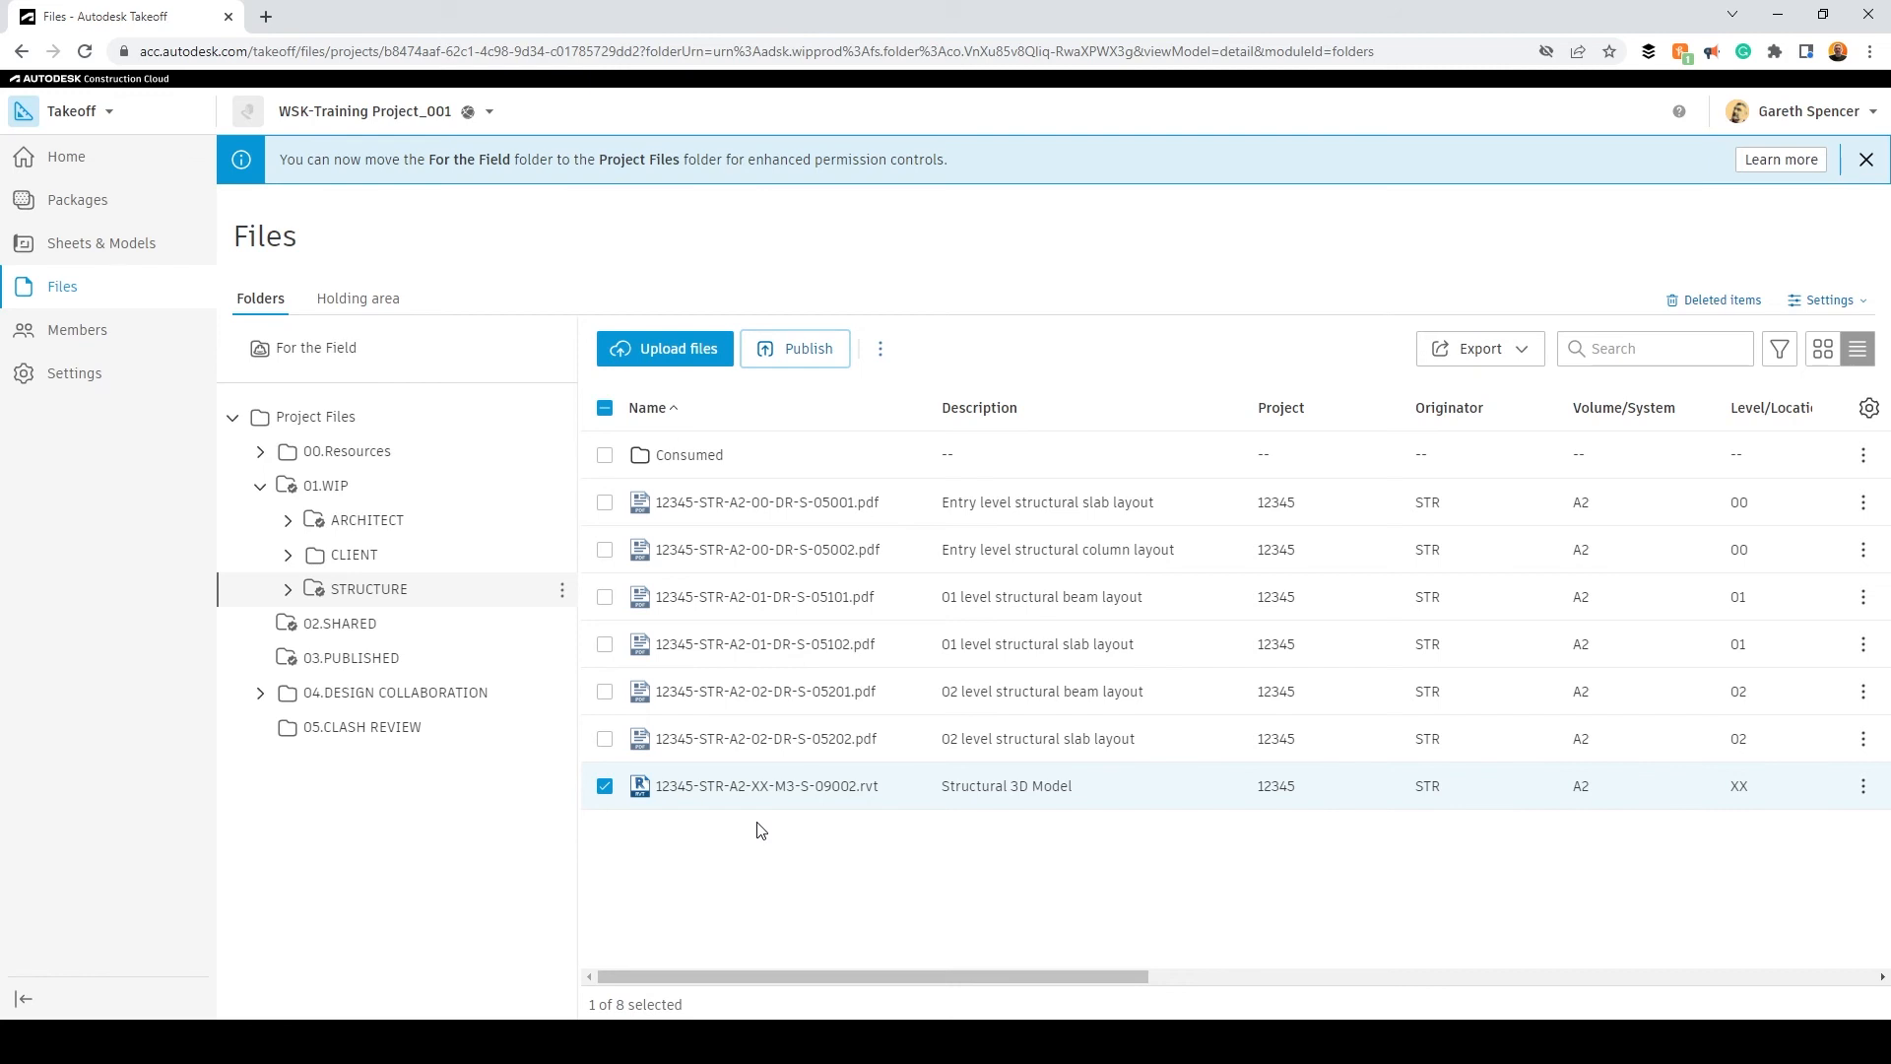
Step: Open the published 3D model 12345-STR-A2-XX-M3-S-09002.rvt from Sheets & Models
left_click(100, 251)
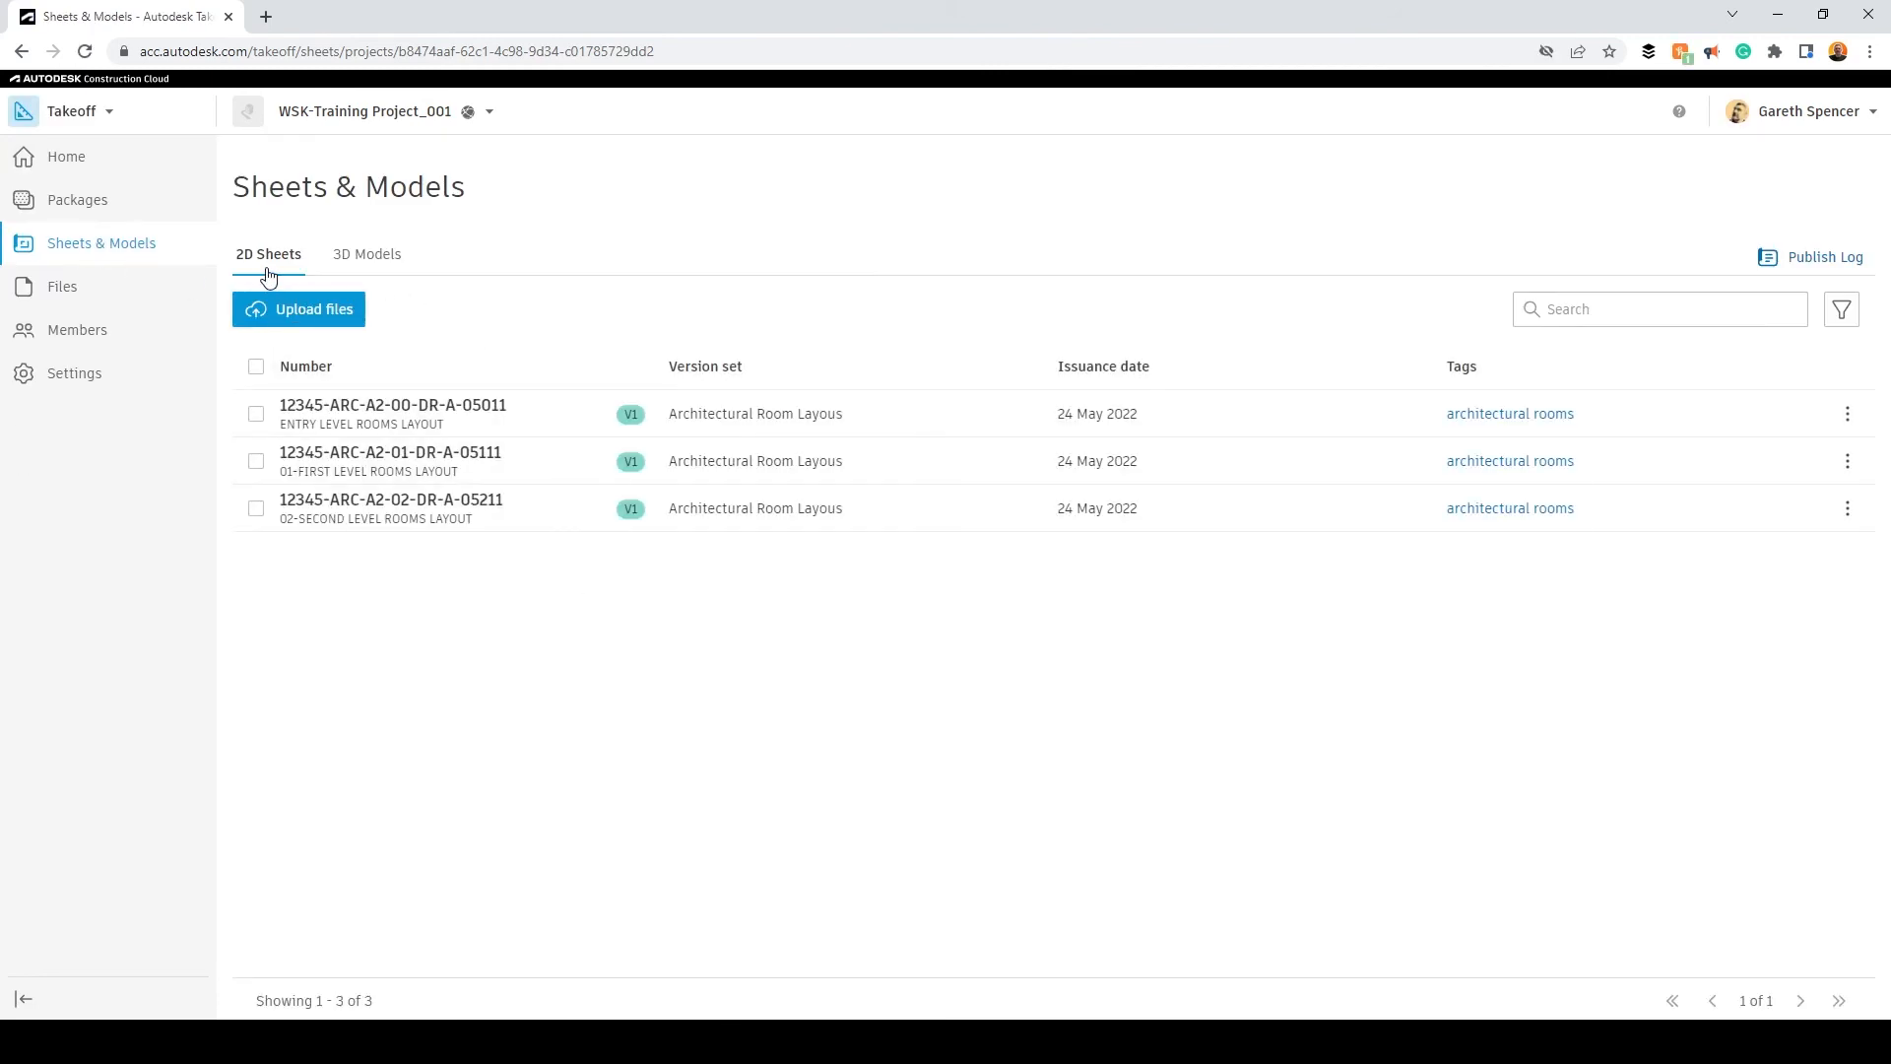
left_click(390, 261)
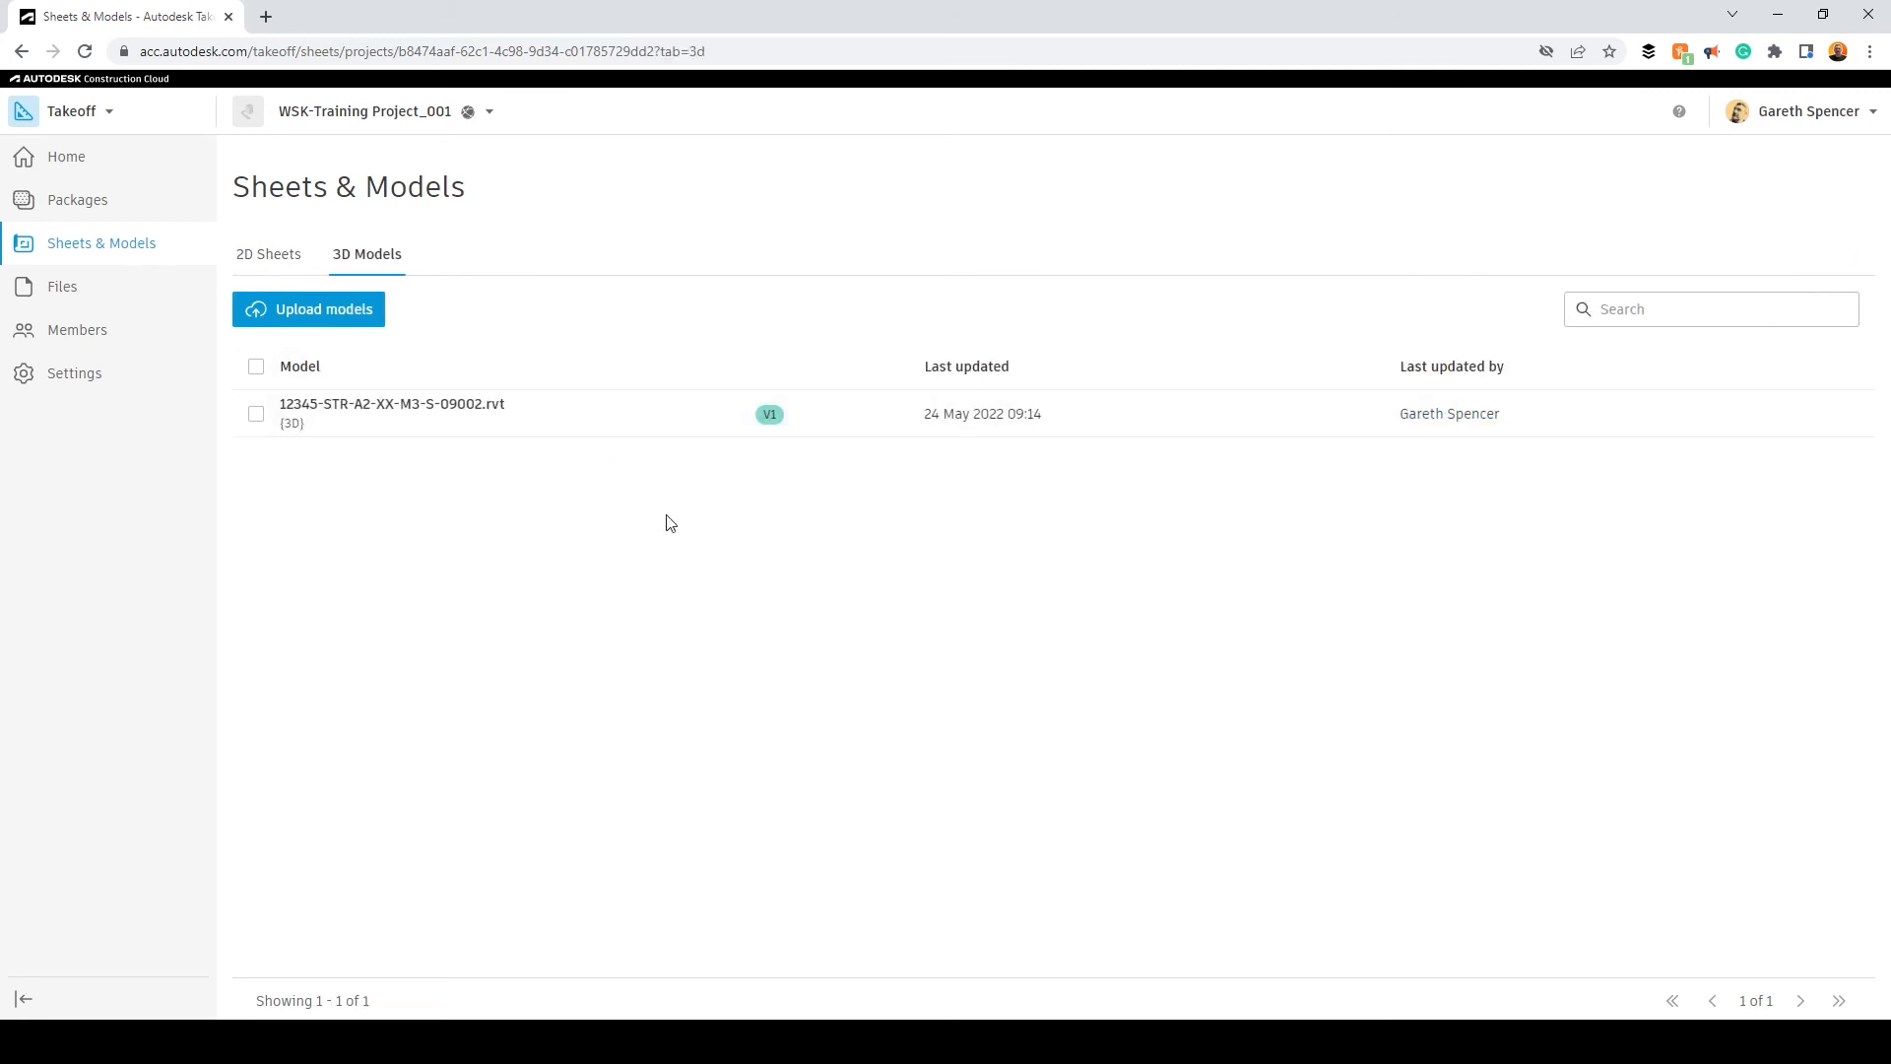
left_click(329, 423)
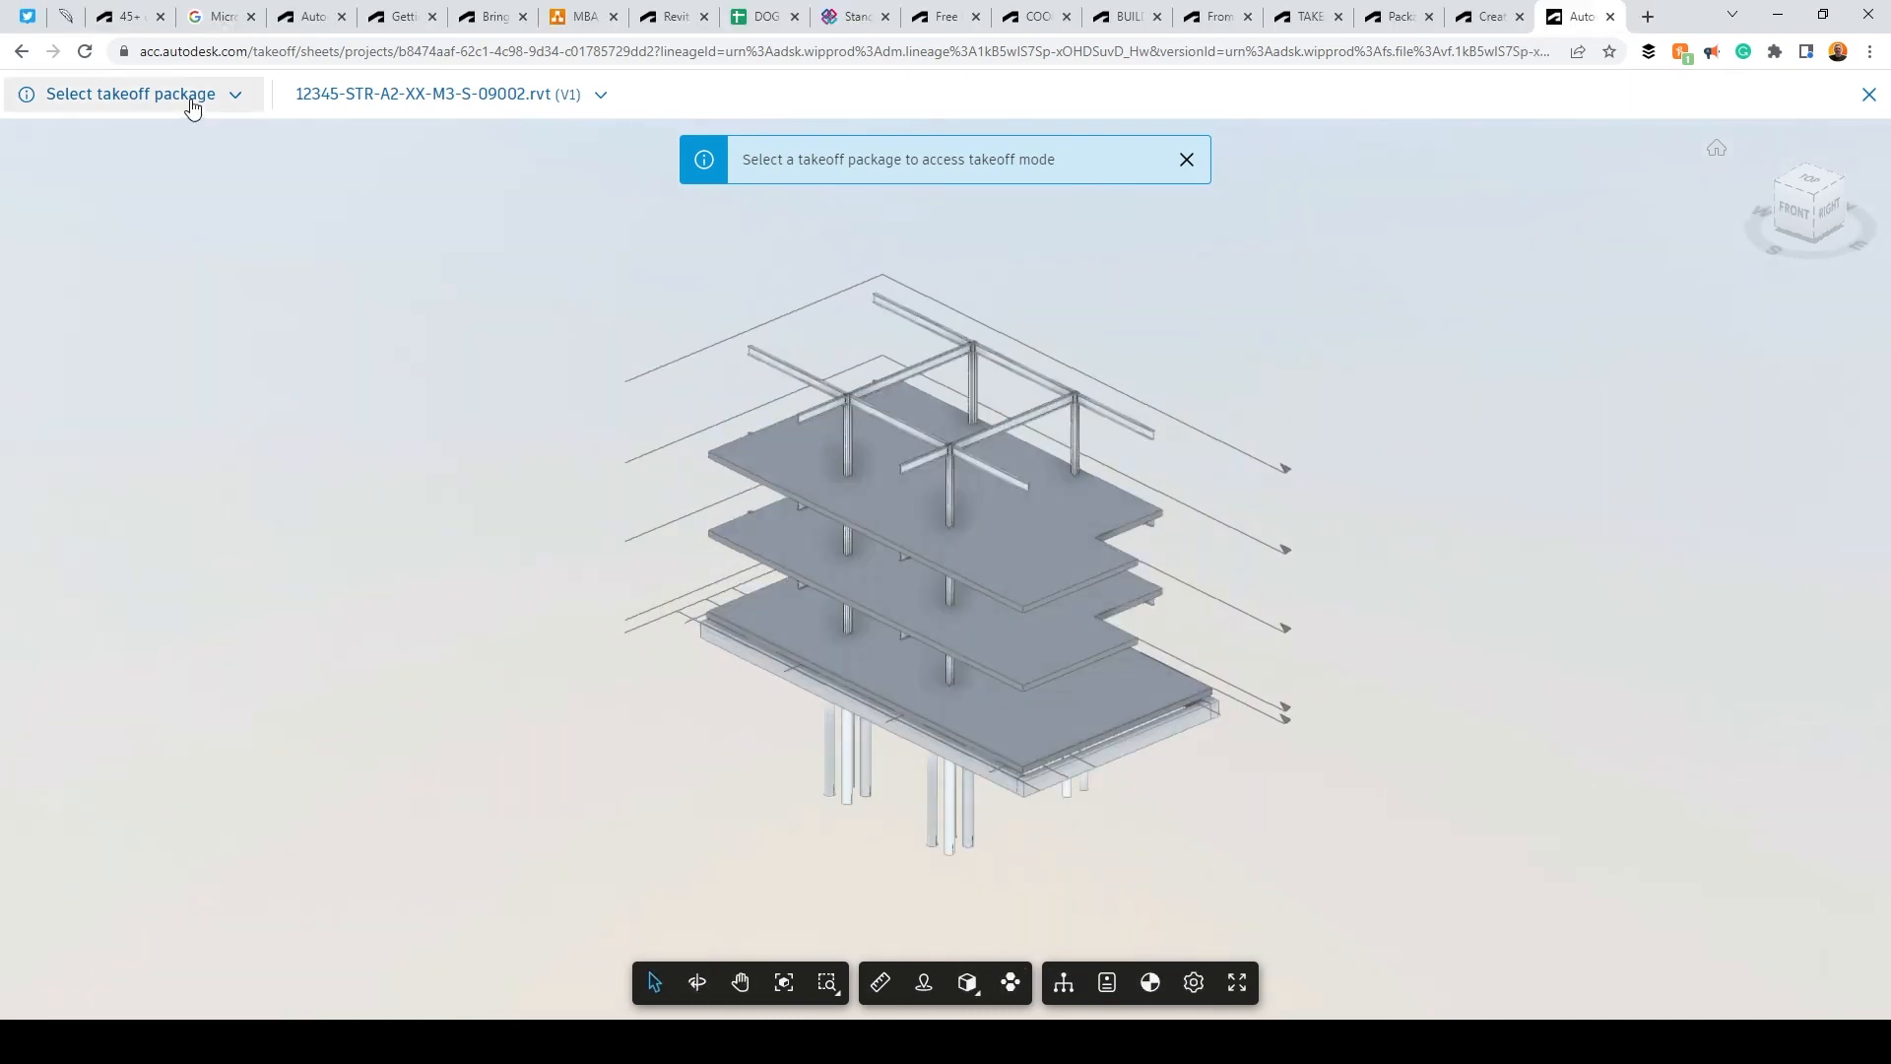
Step: Create a takeoff package named Structural Columns for the structural model
left_click(187, 98)
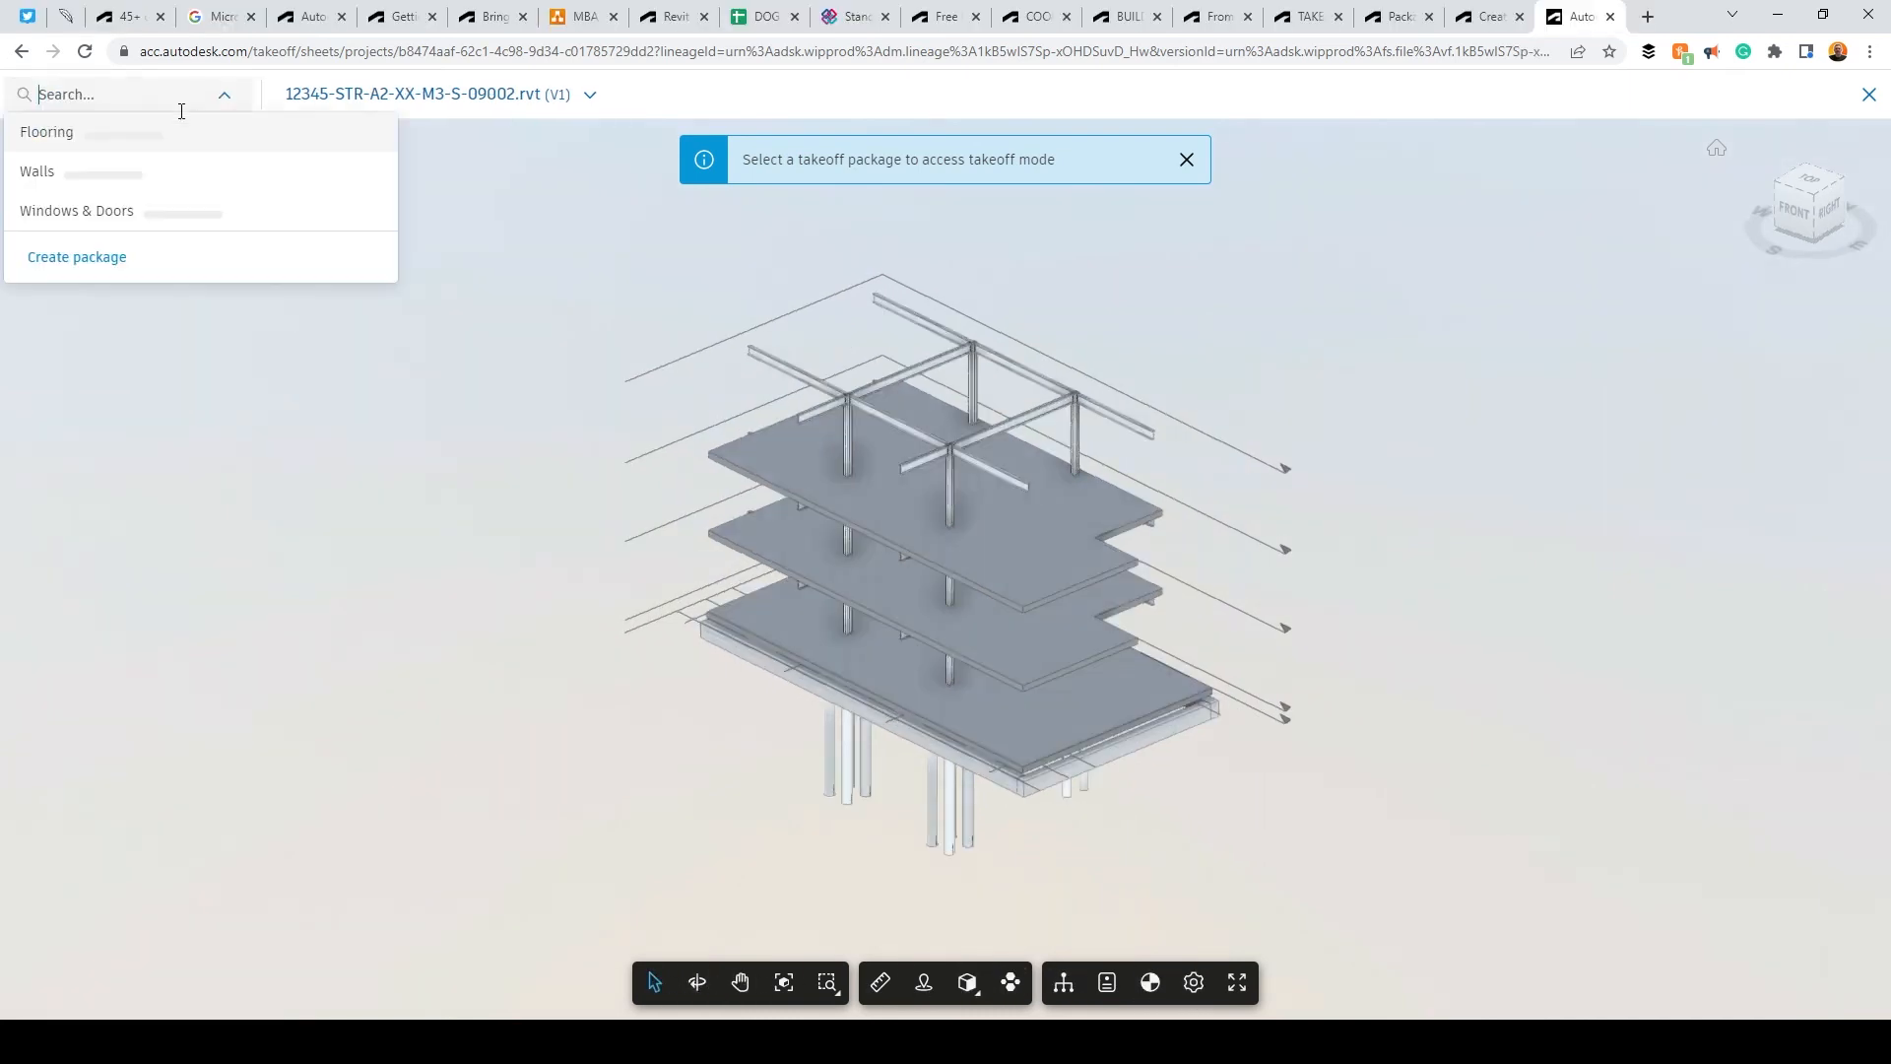
left_click(106, 265)
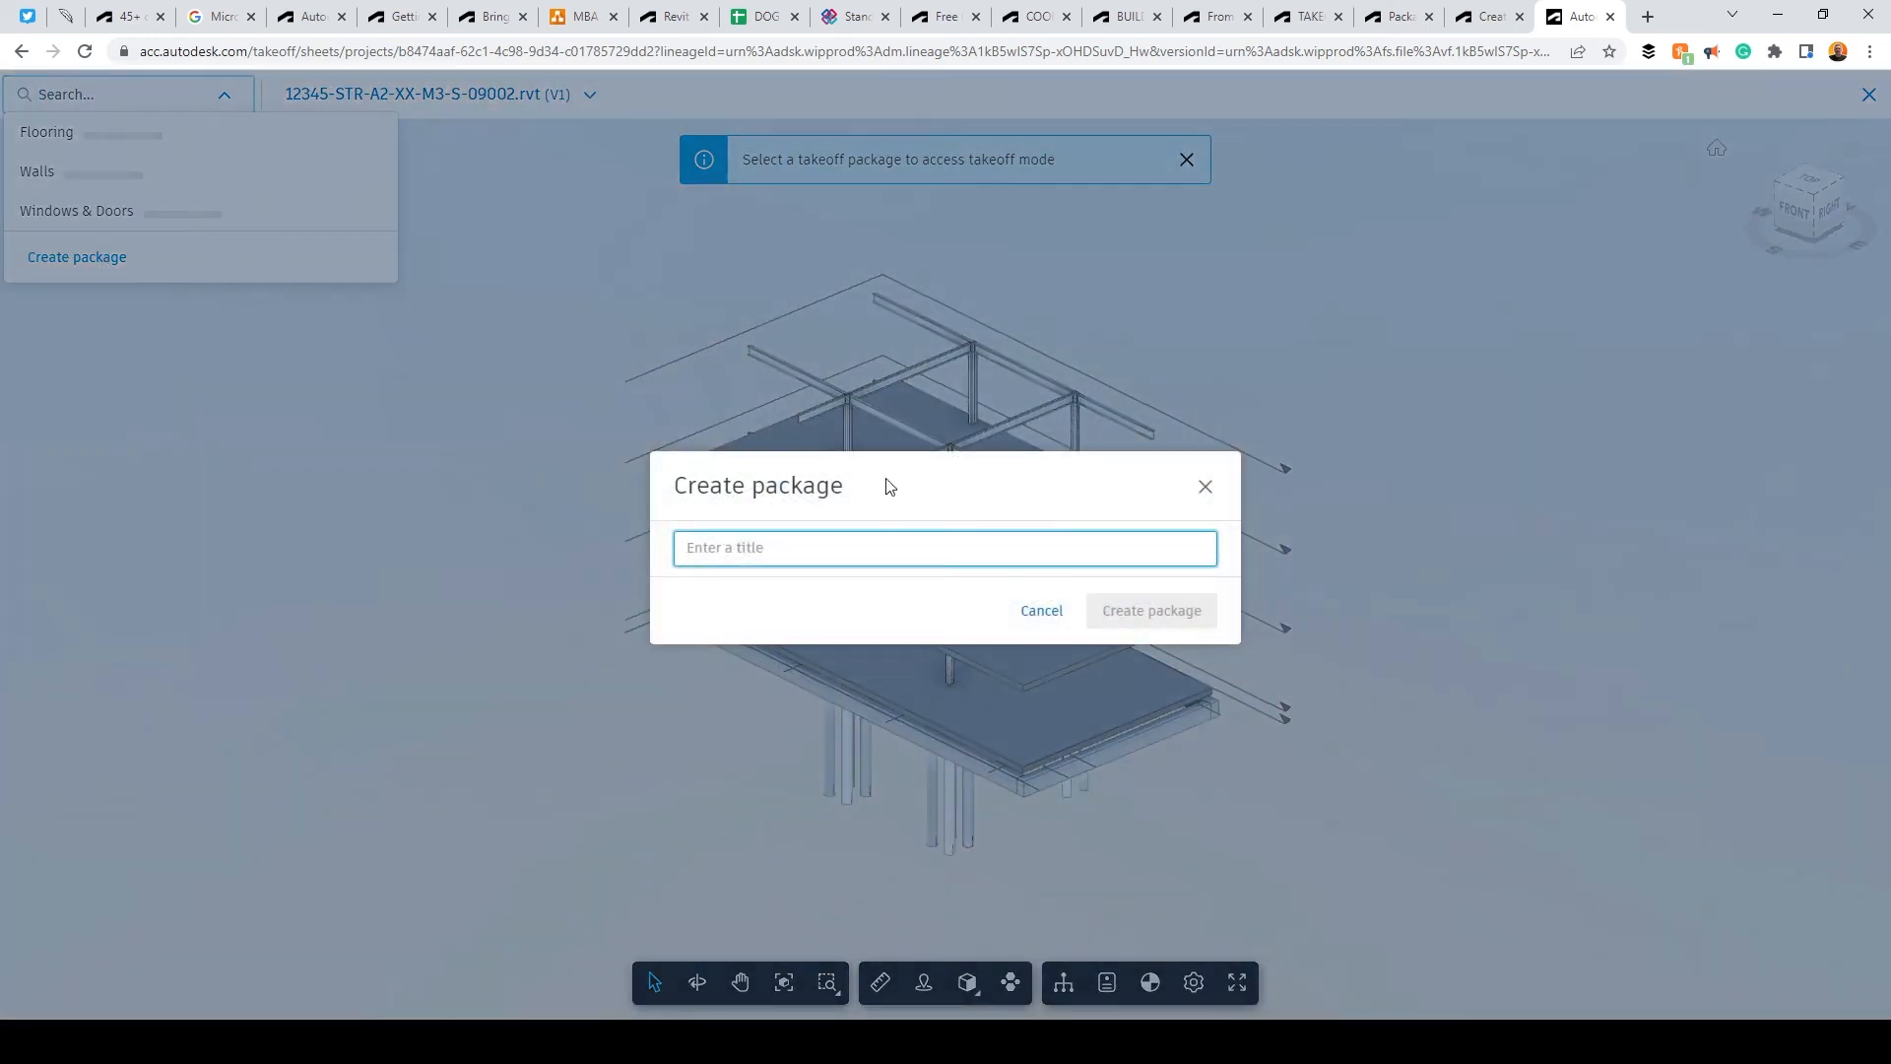
type("Structural Col")
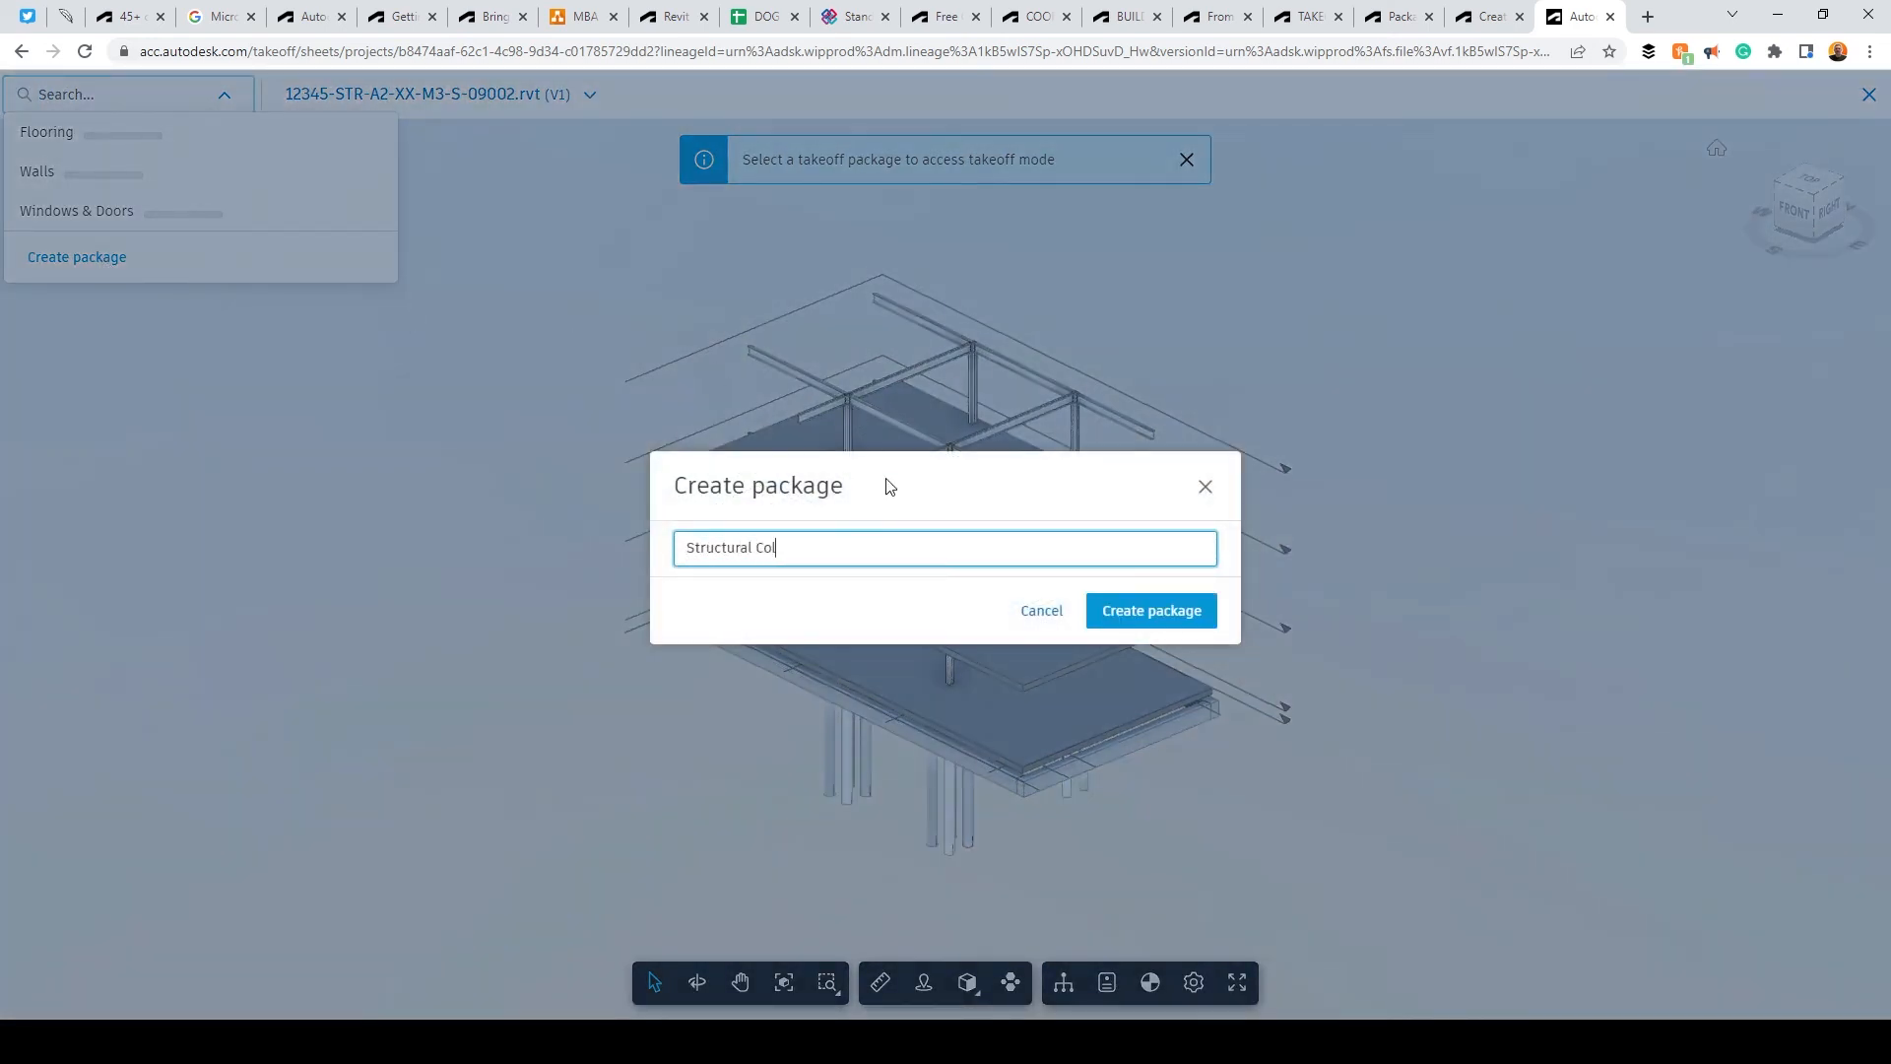
key("BackSpace")
key("BackSpace")
type("s")
key("Return")
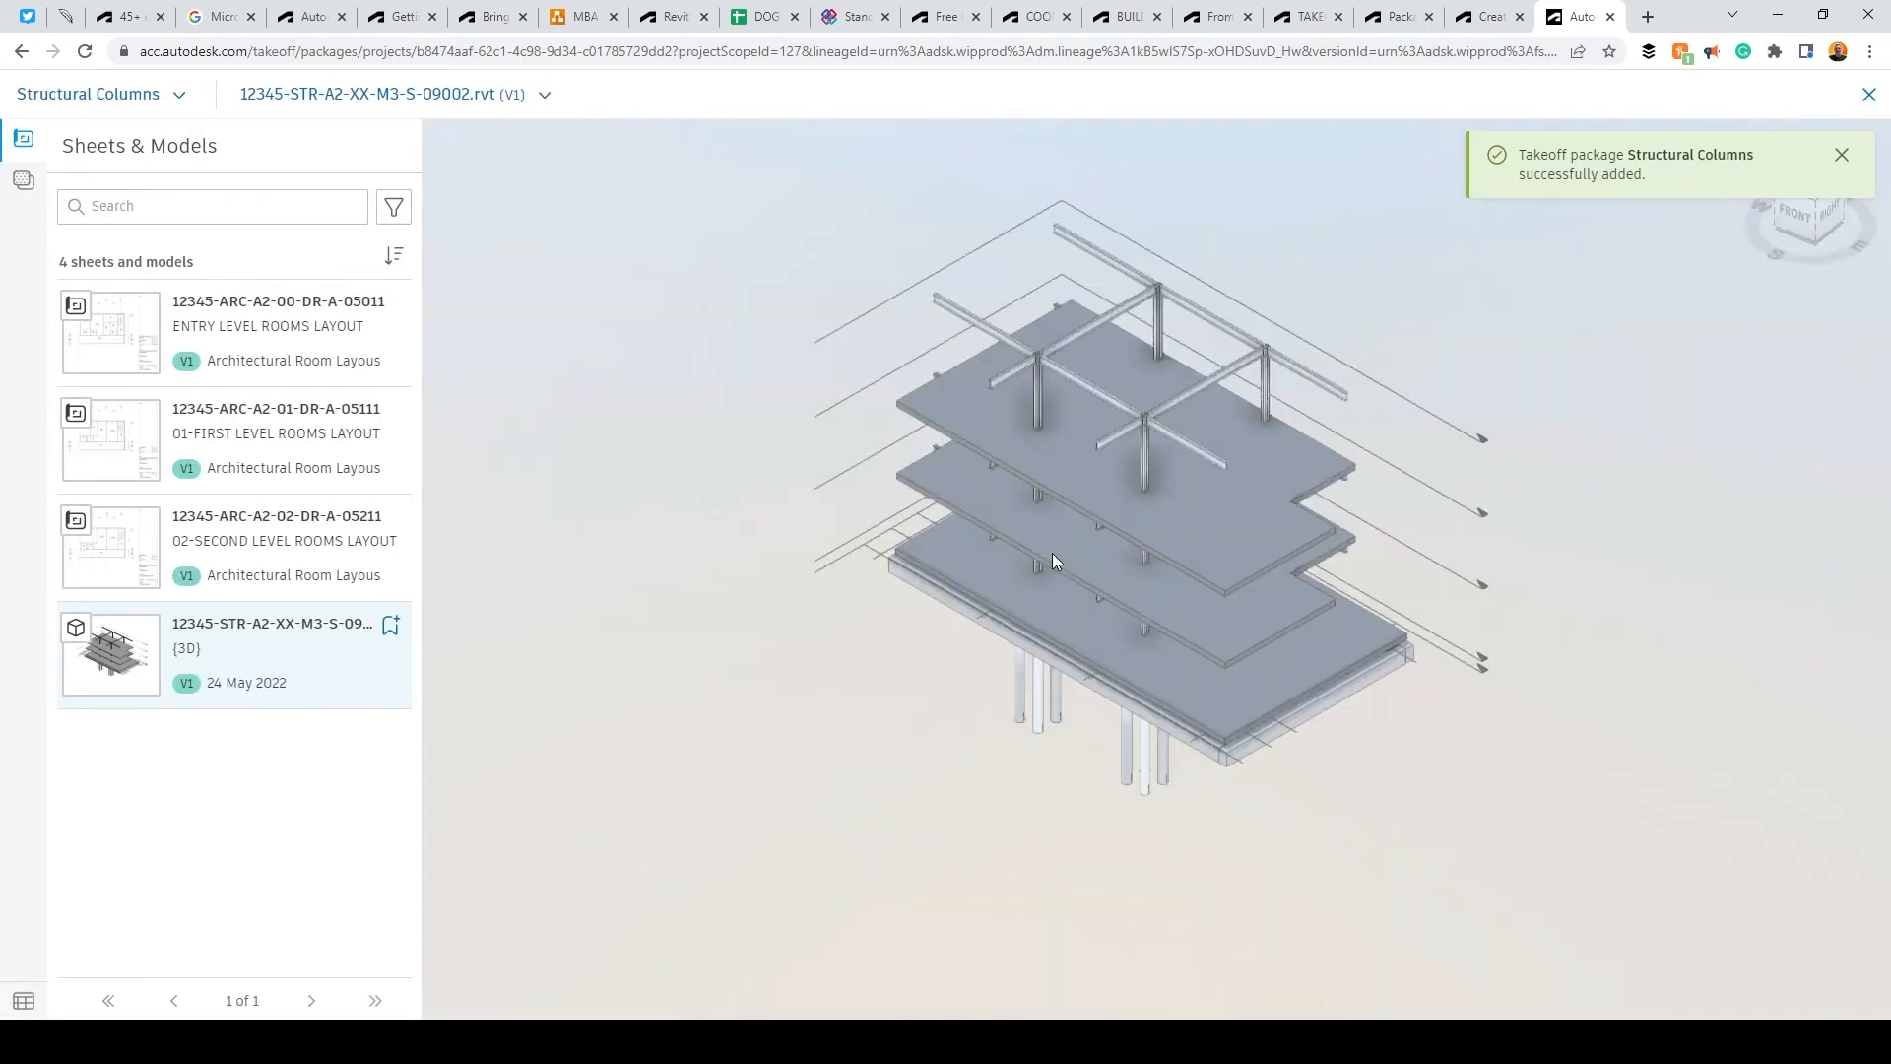
Step: Start a 3D takeoff type named Structural Columns with the description "Take count of number of columns"
mouse_move(1372, 792)
middle_mouse_down()
mouse_move(1214, 792)
mouse_move(1228, 821)
middle_mouse_up()
mouse_move(1222, 837)
left_mouse_down()
mouse_move(1316, 774)
mouse_move(1274, 790)
left_mouse_up()
mouse_move(1274, 789)
middle_mouse_down()
mouse_move(1325, 775)
mouse_move(1323, 846)
middle_mouse_up()
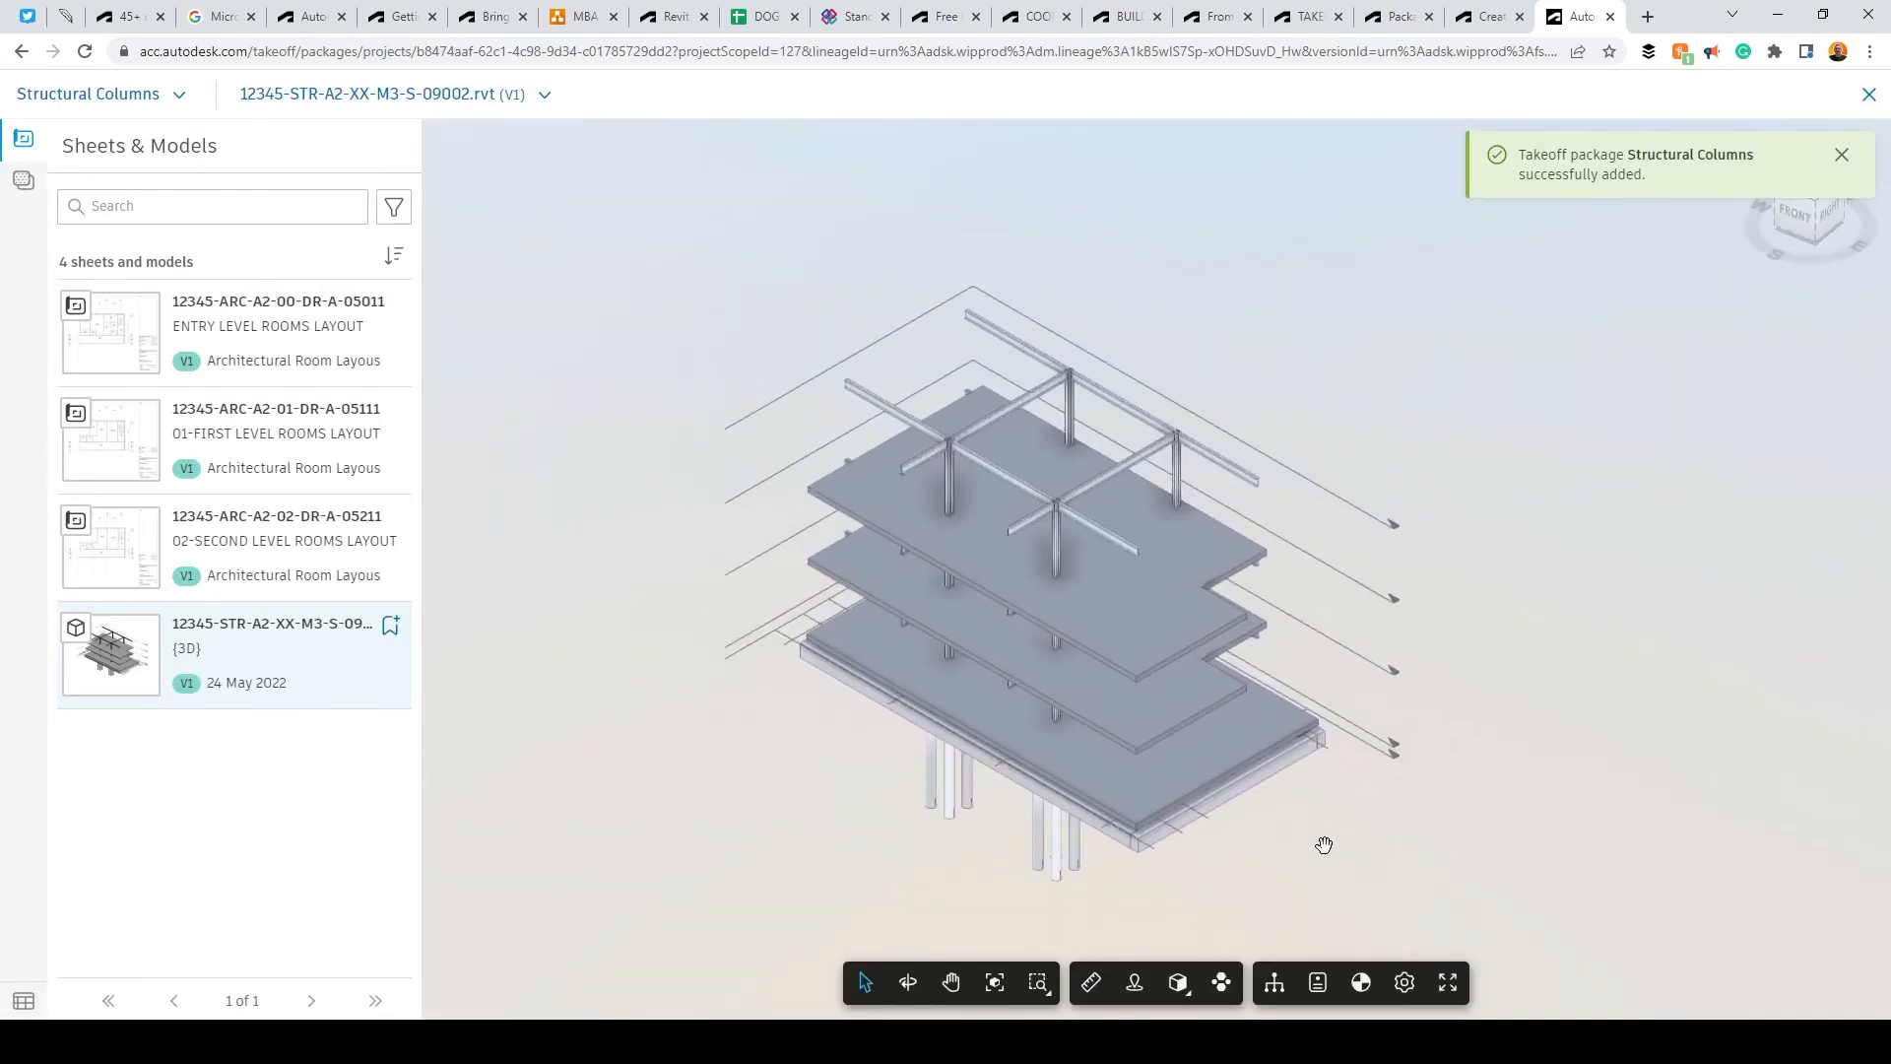
left_click(24, 181)
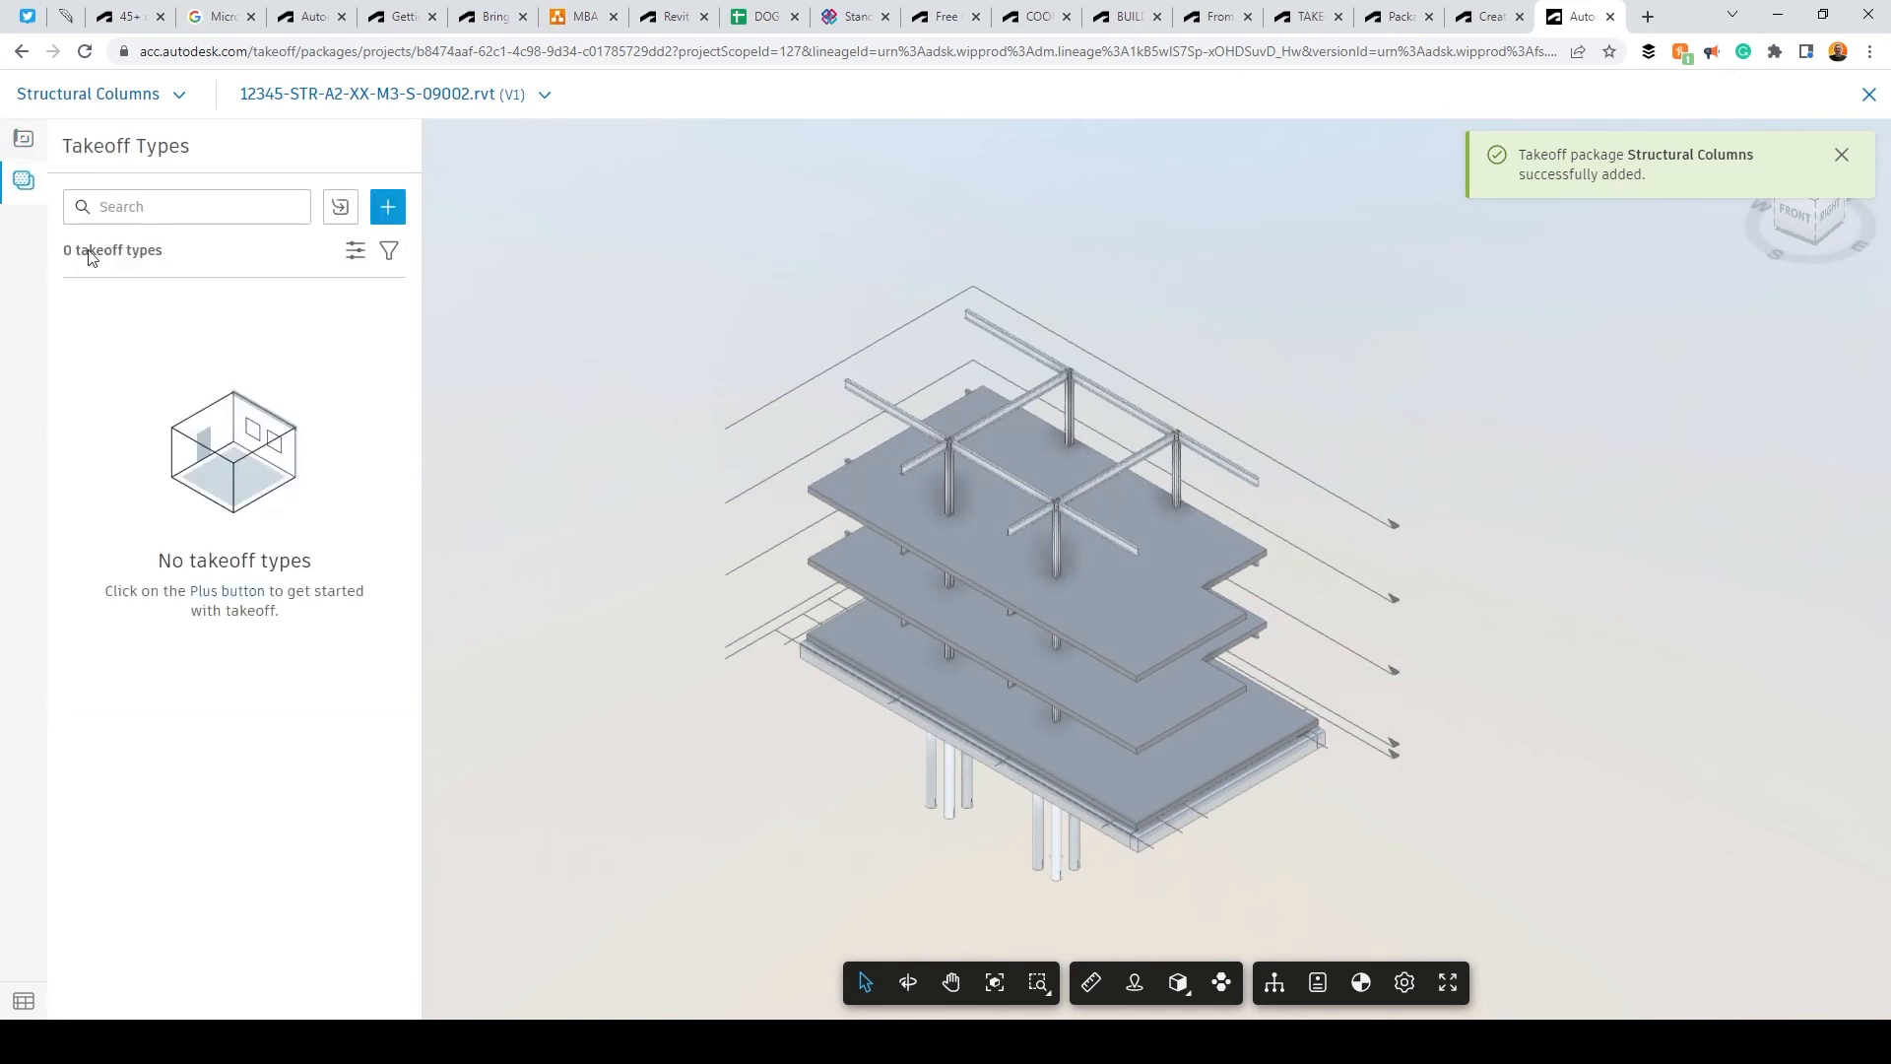
left_click(387, 211)
type("Structural Columns")
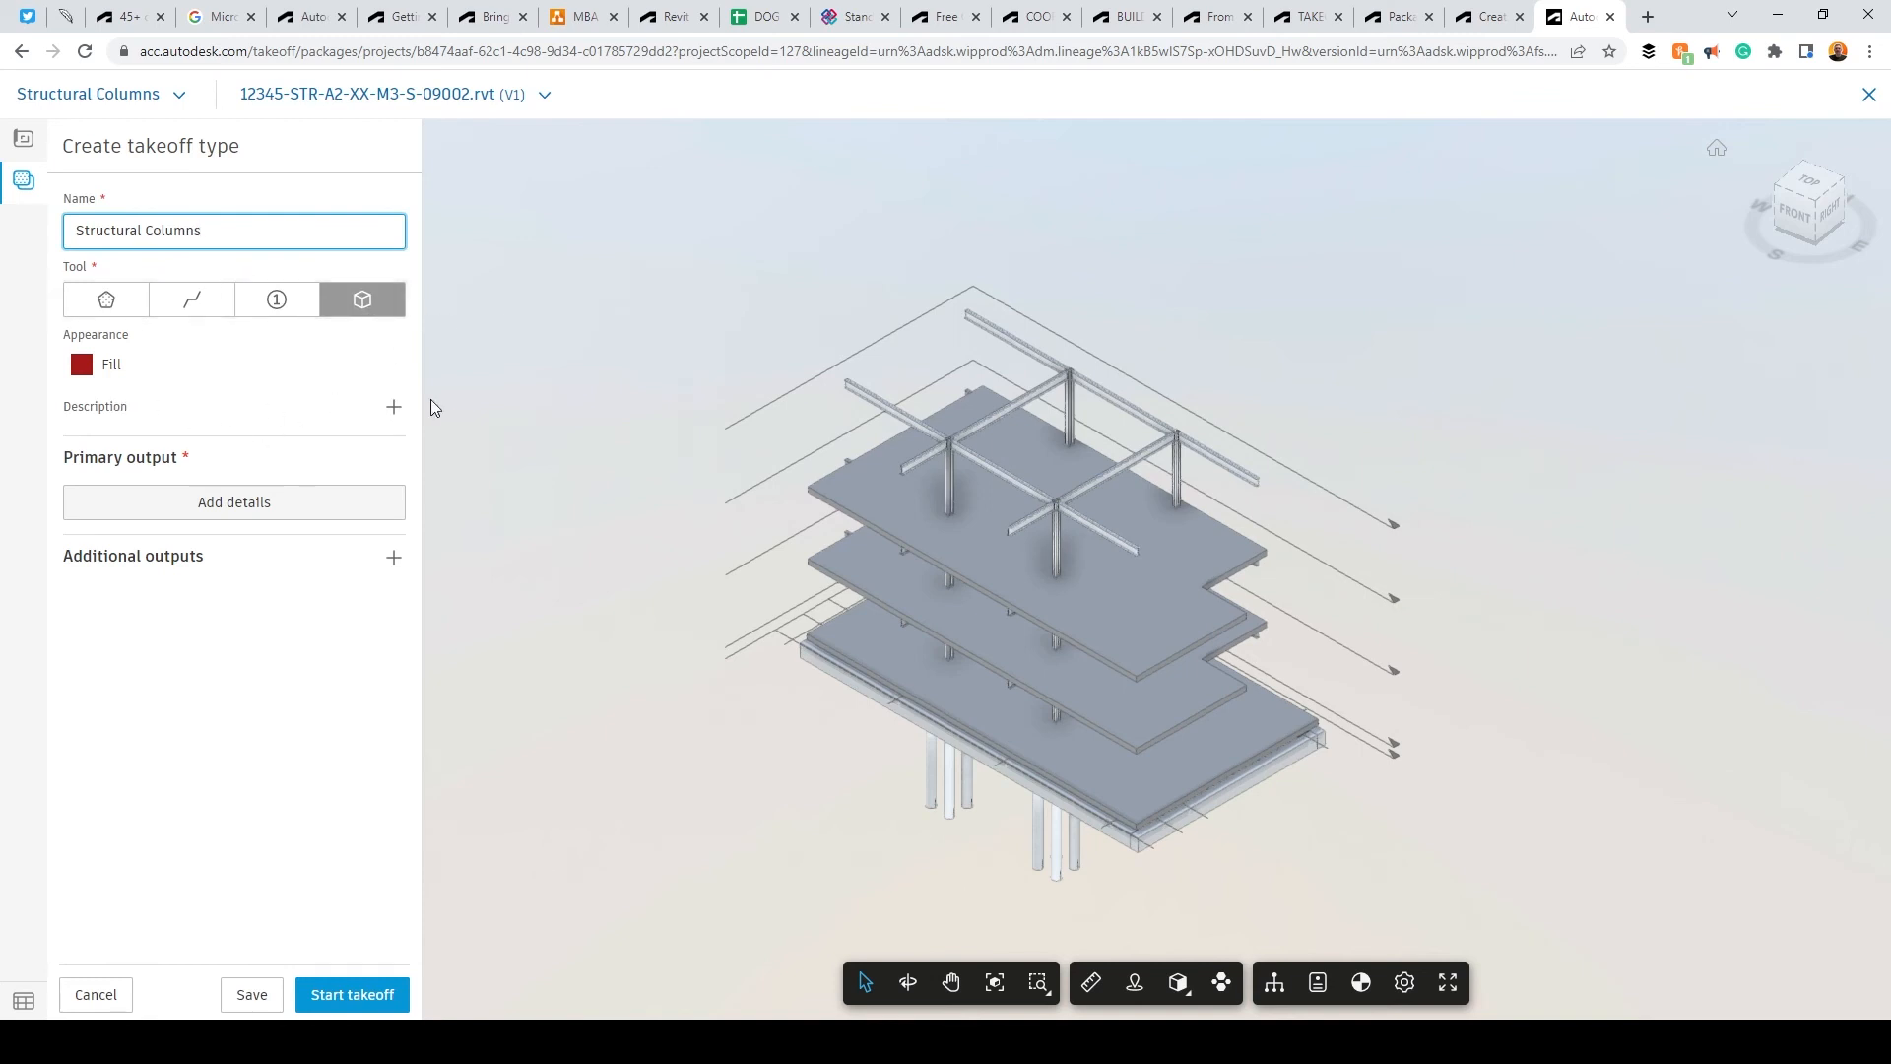
left_click(394, 407)
type("Take count of number of columns")
Step: Define the primary output as Column Count measured in Count (EA), and start the takeoff
left_click(242, 588)
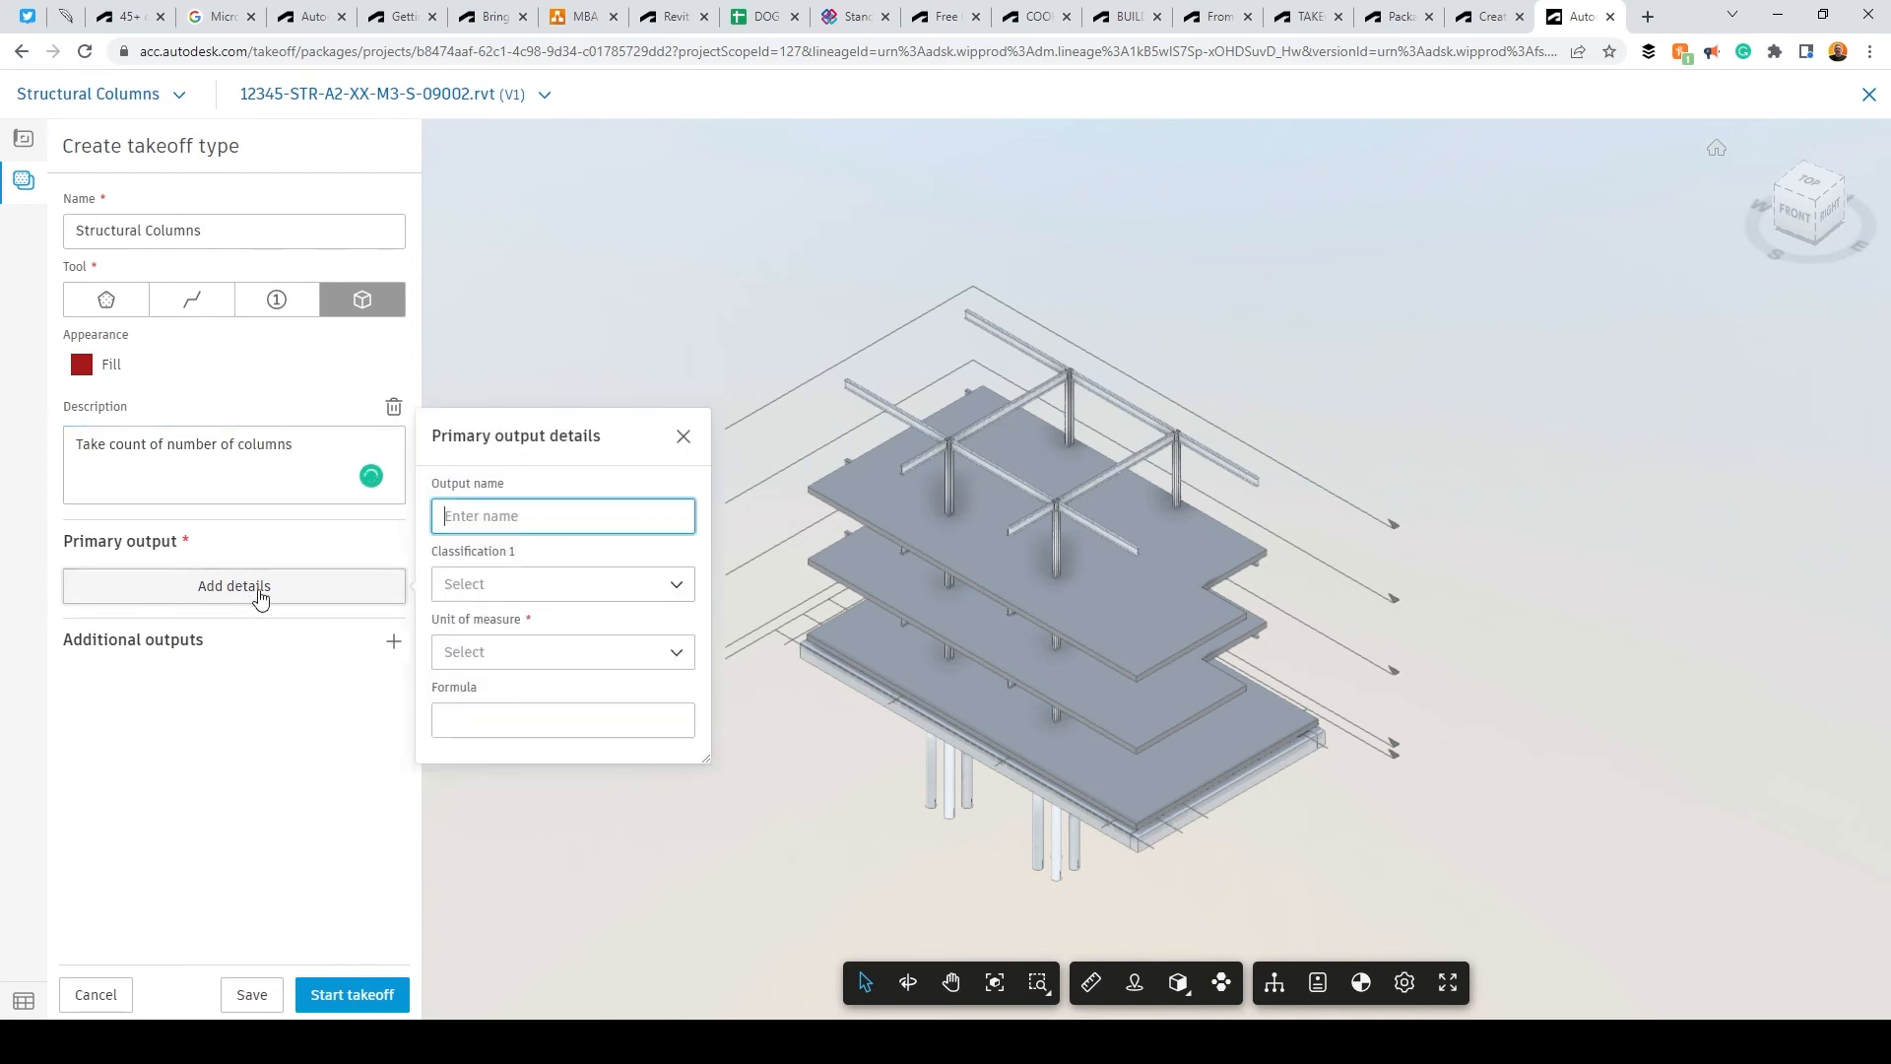
type("Column Count")
left_click(617, 585)
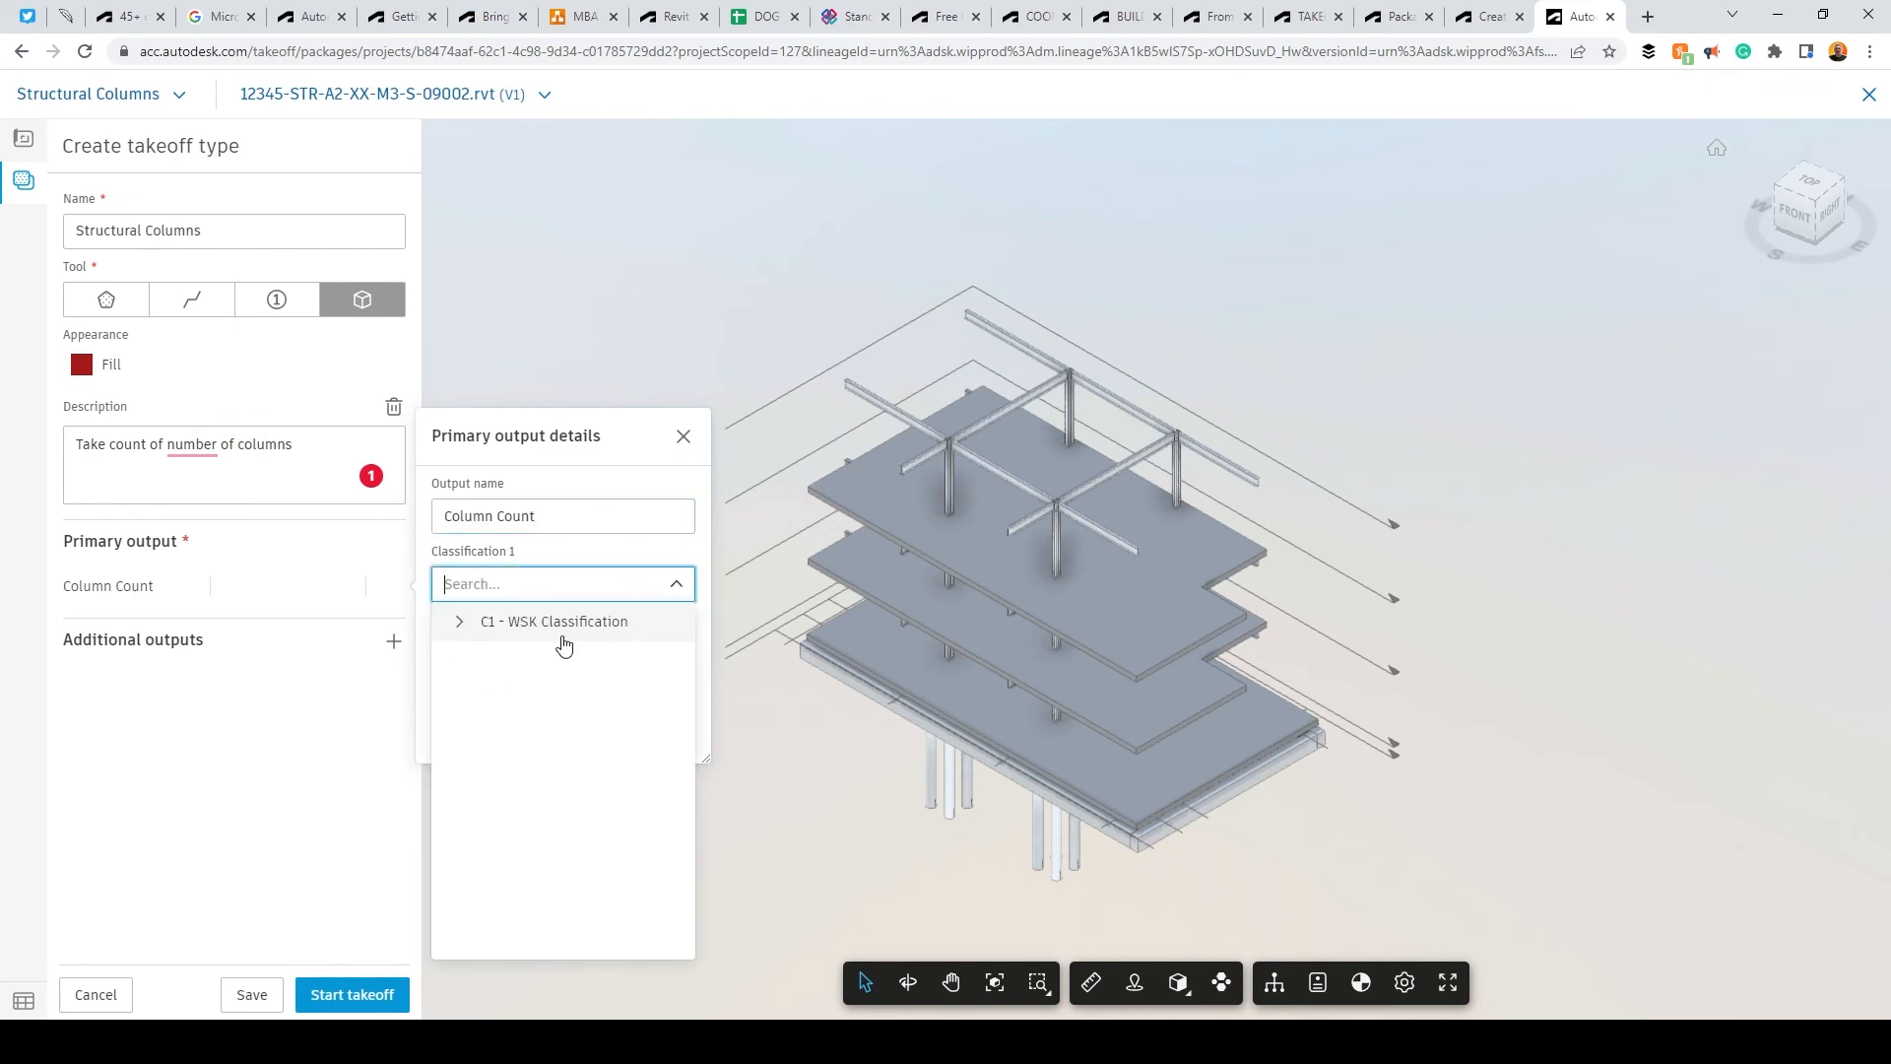
left_click(582, 553)
left_click(540, 653)
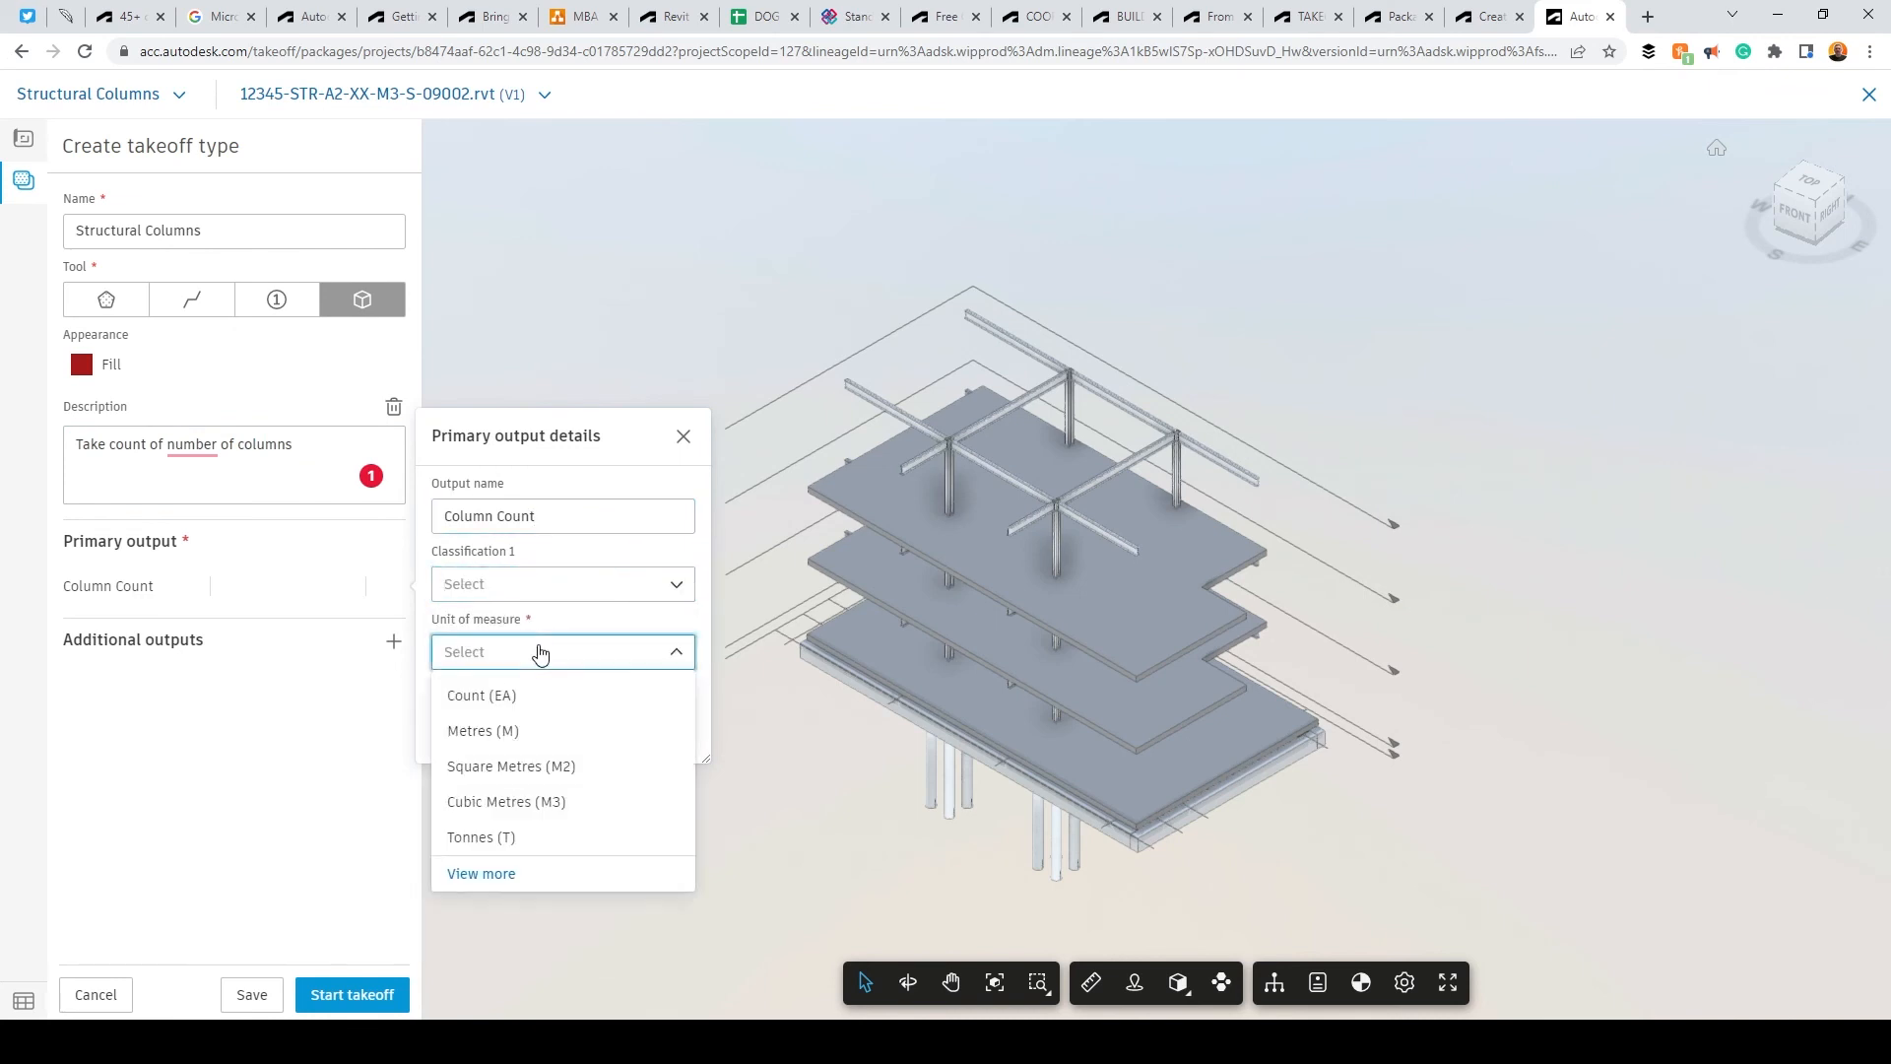
left_click(498, 695)
left_click(352, 994)
Step: Take off the four vertical columns in the 3D model under the Structural Columns type
scroll(1180, 470, "up", 3)
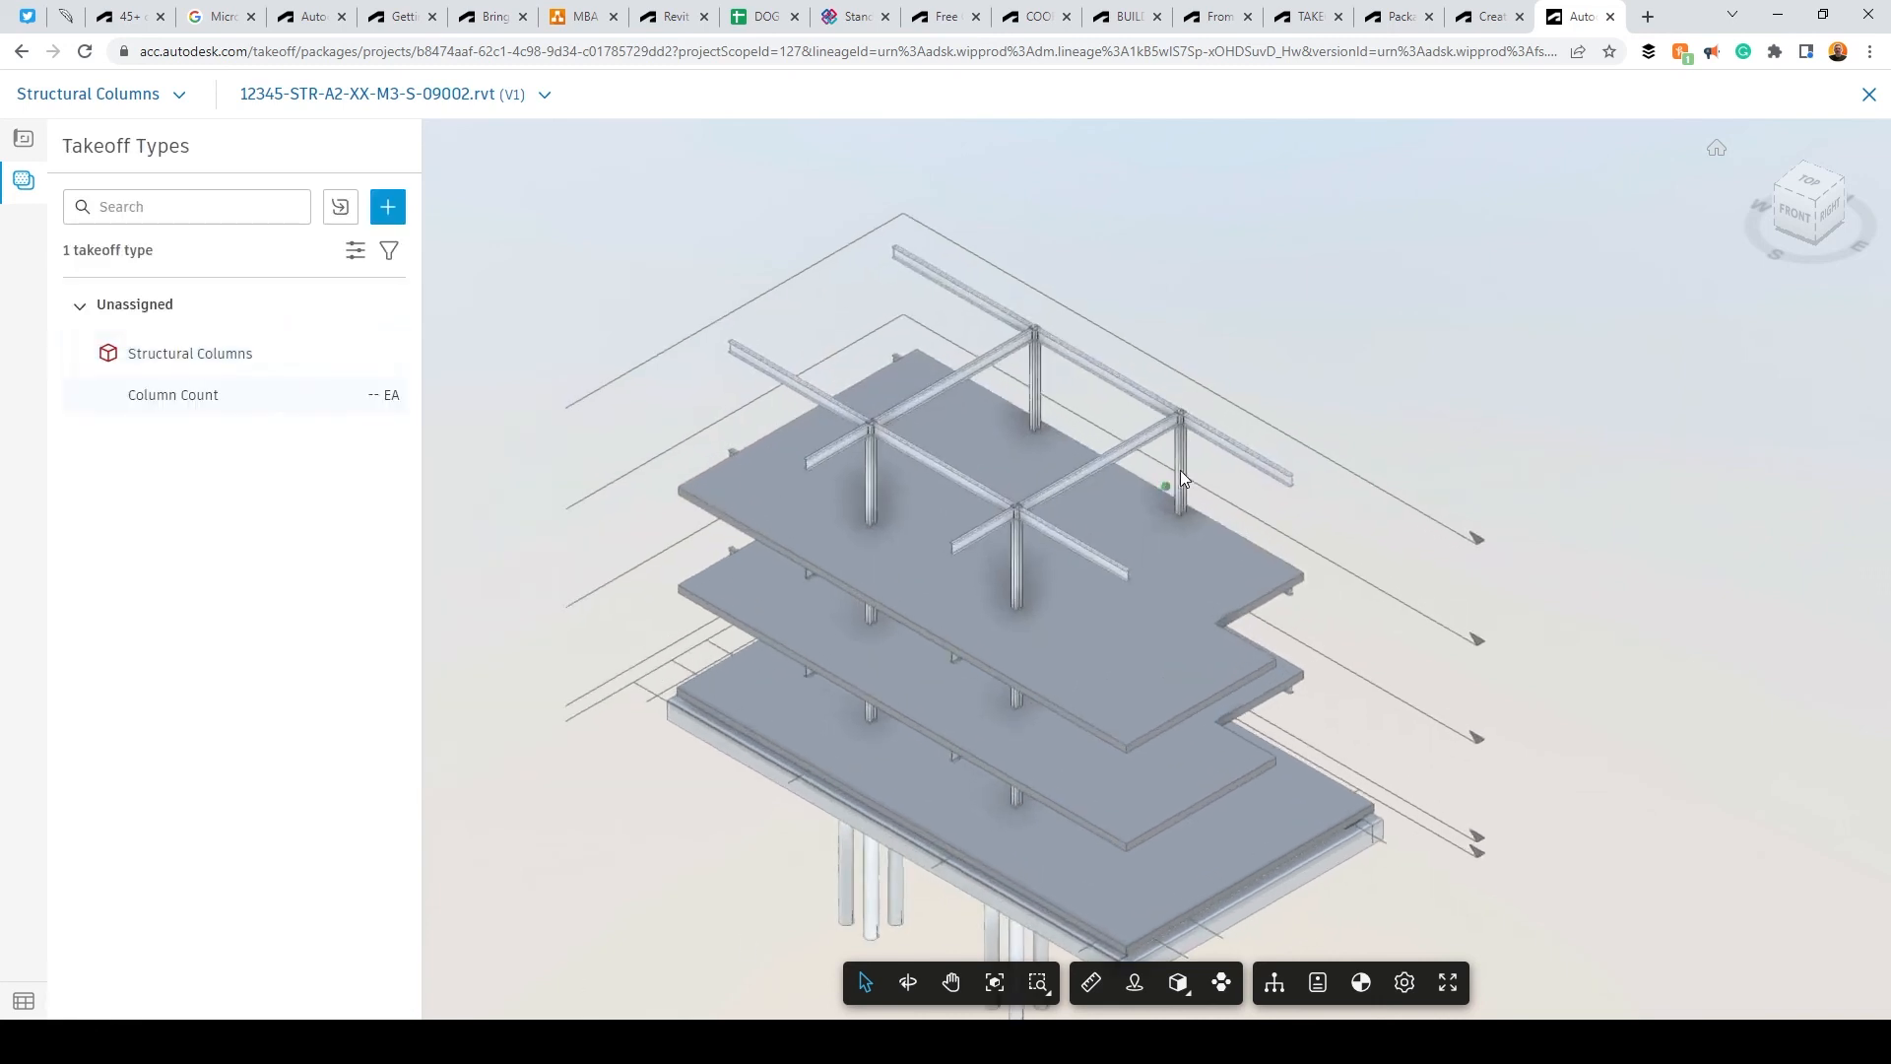
left_click(1186, 461)
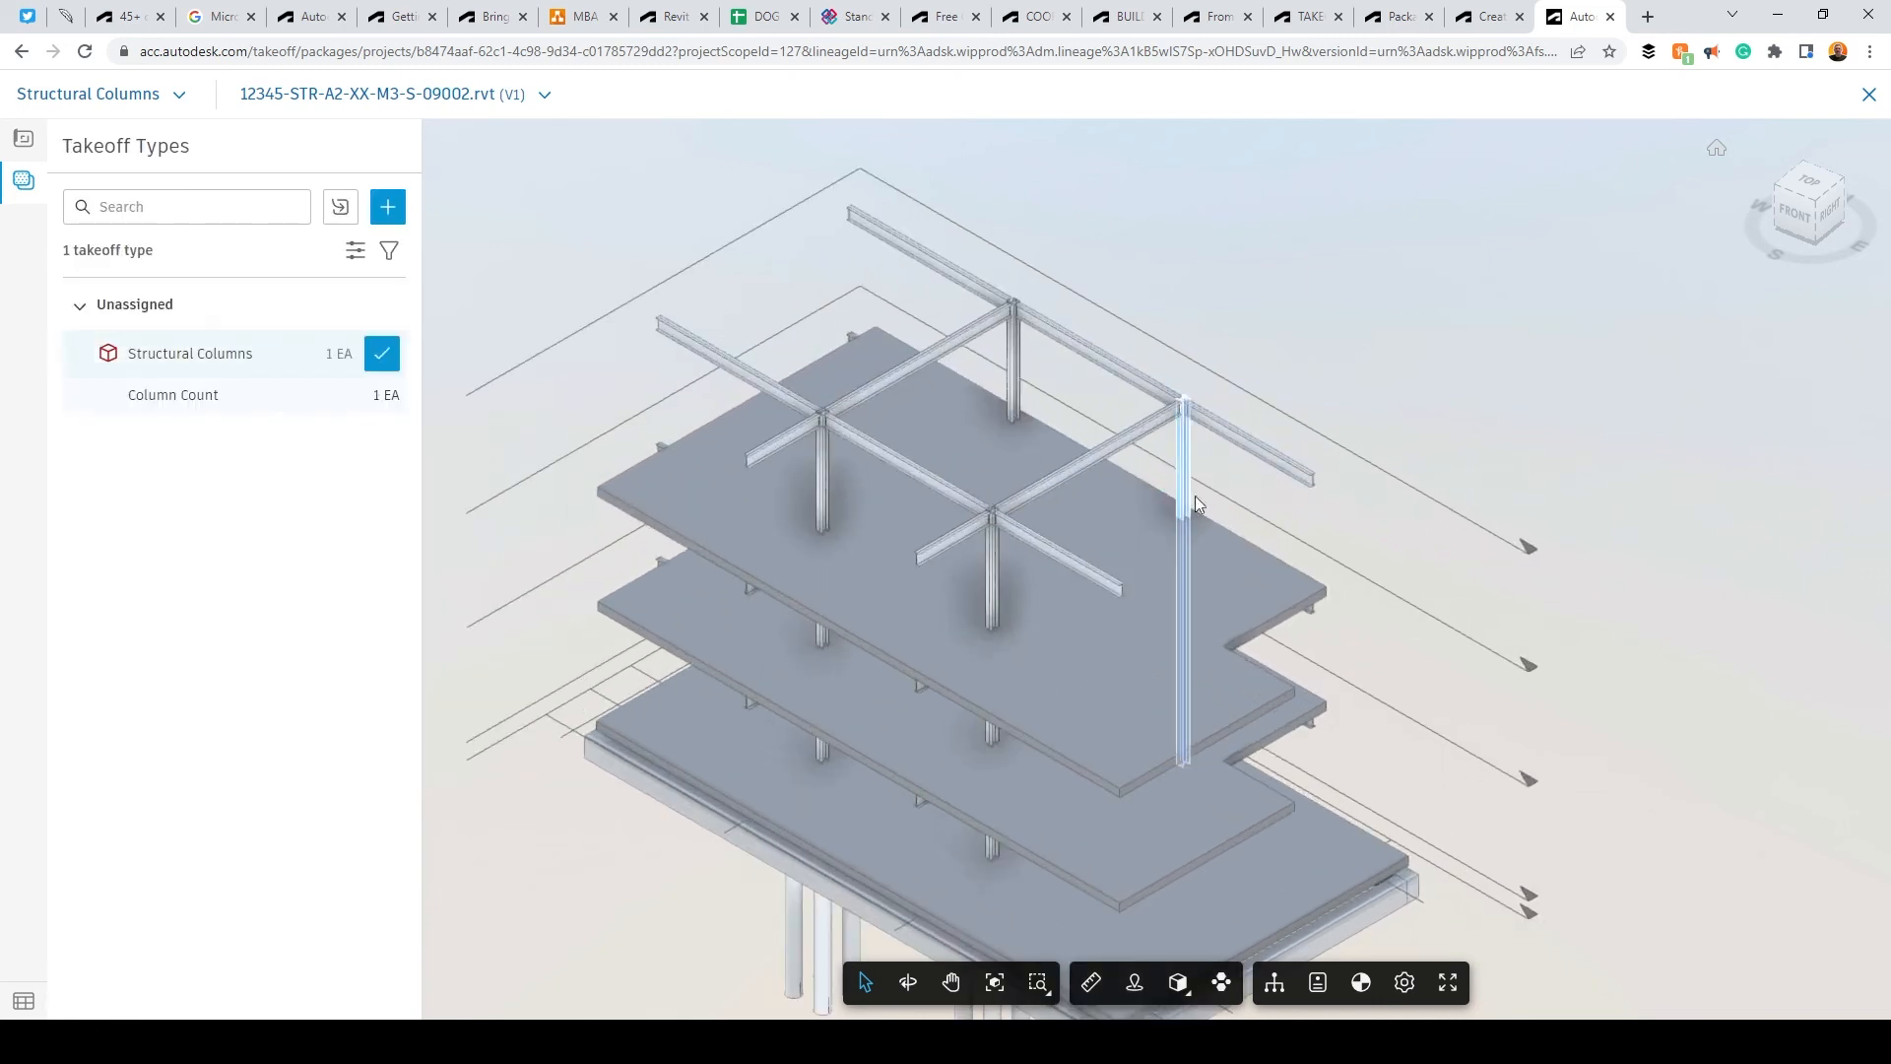
left_click(1015, 351)
left_click(820, 455)
left_click(995, 559)
left_click(390, 363)
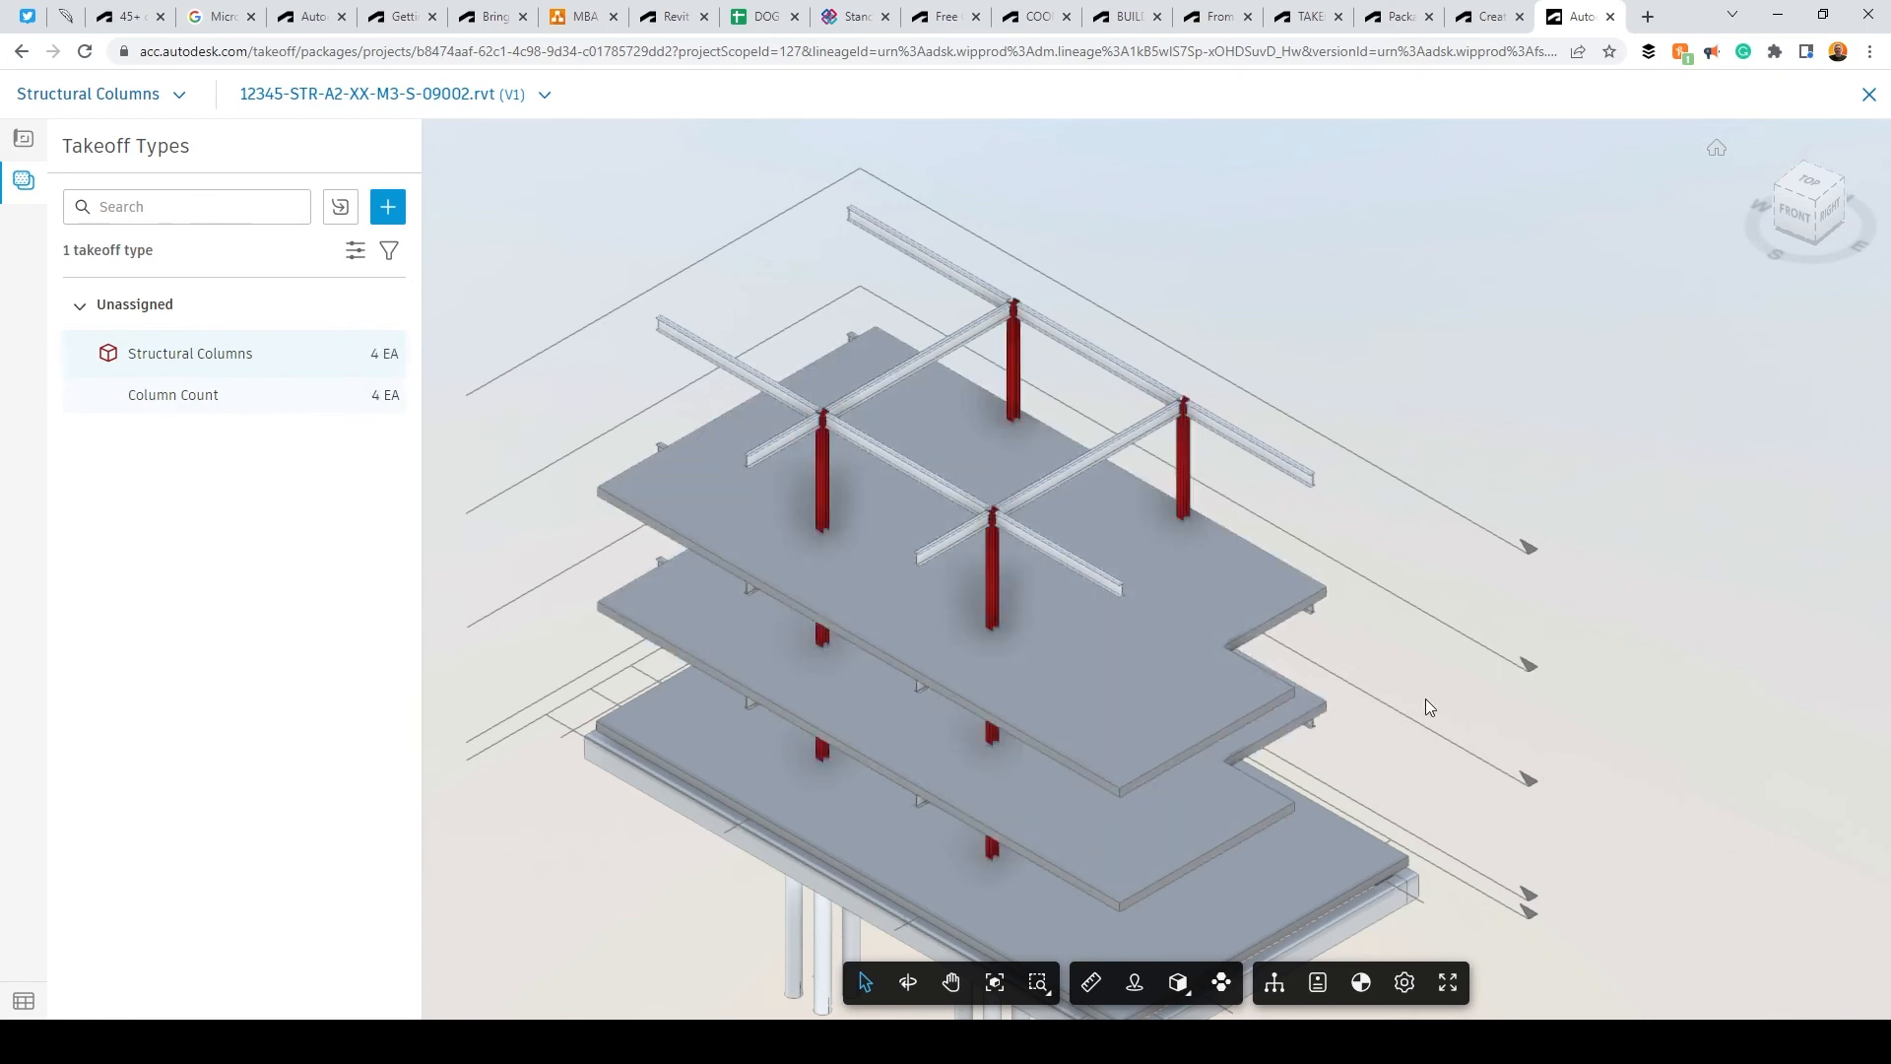
Step: Explode the model so its elements are grouped by category
left_click_drag(1440, 659, 1478, 599)
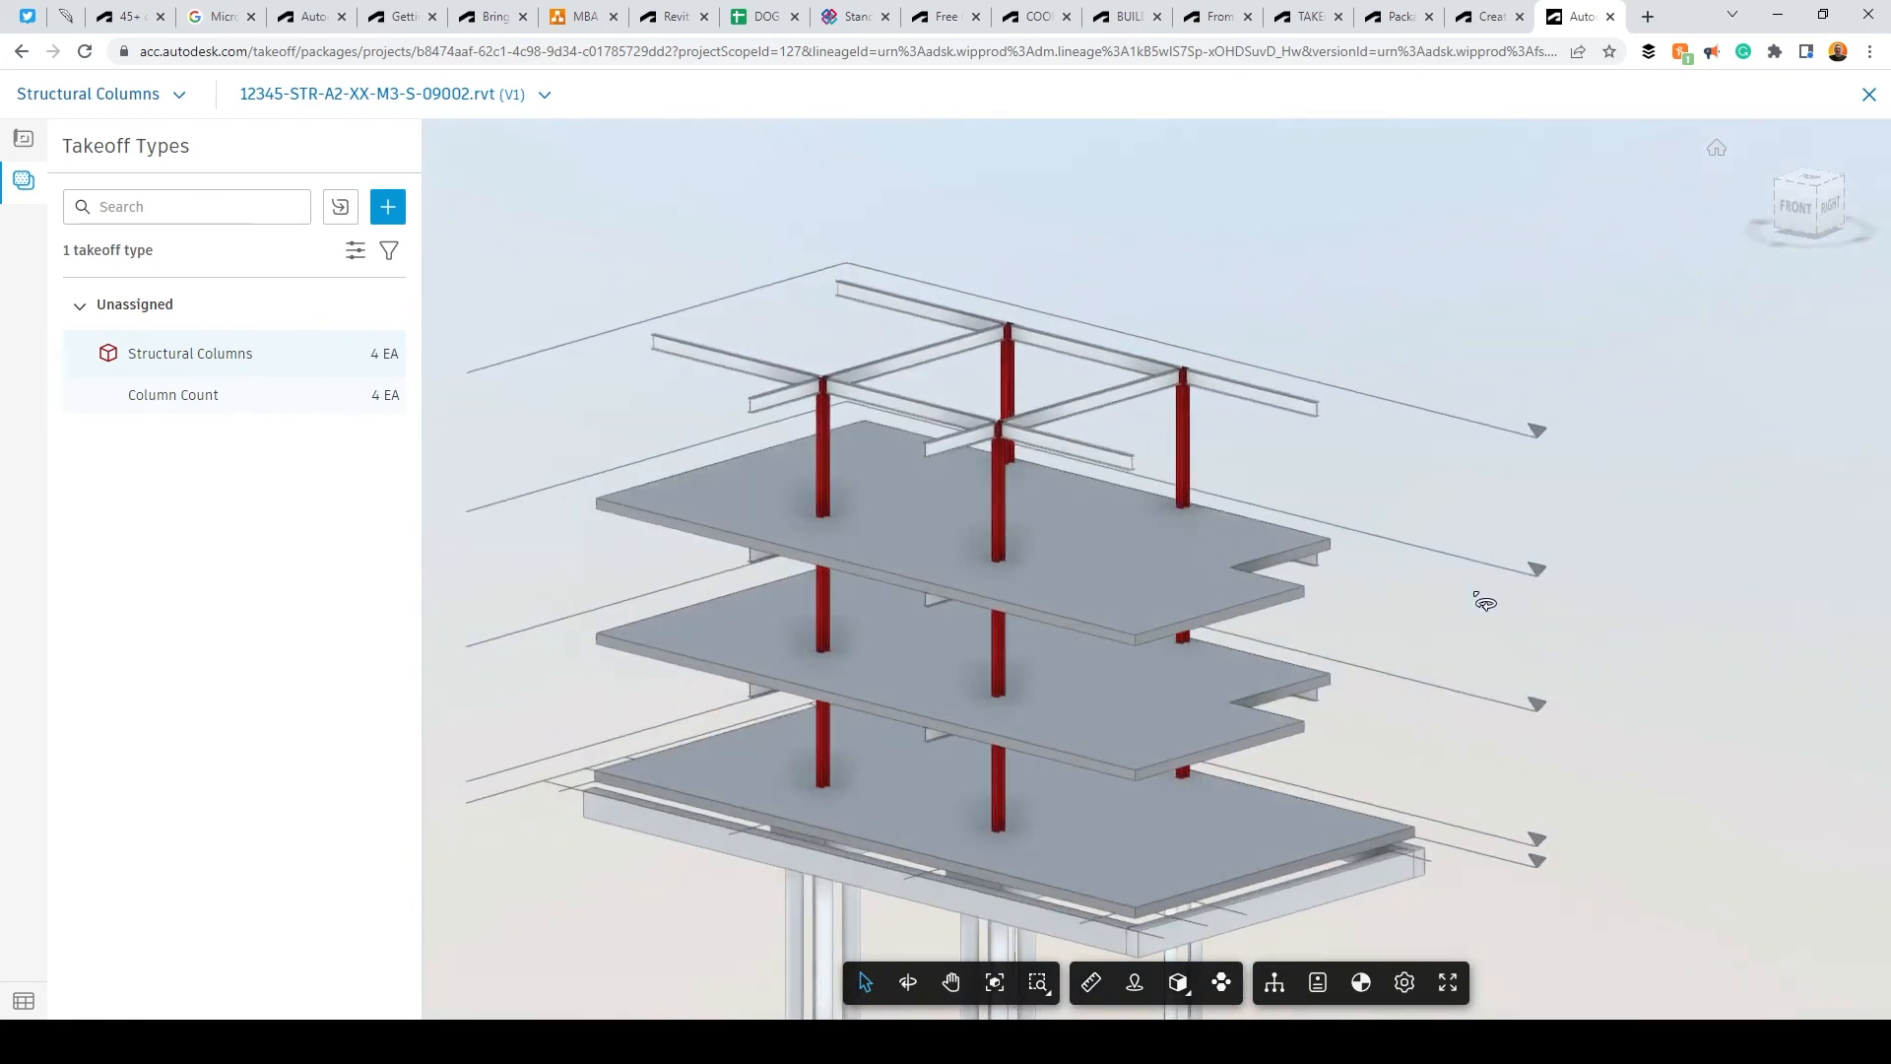
left_click_drag(1481, 726, 1401, 685)
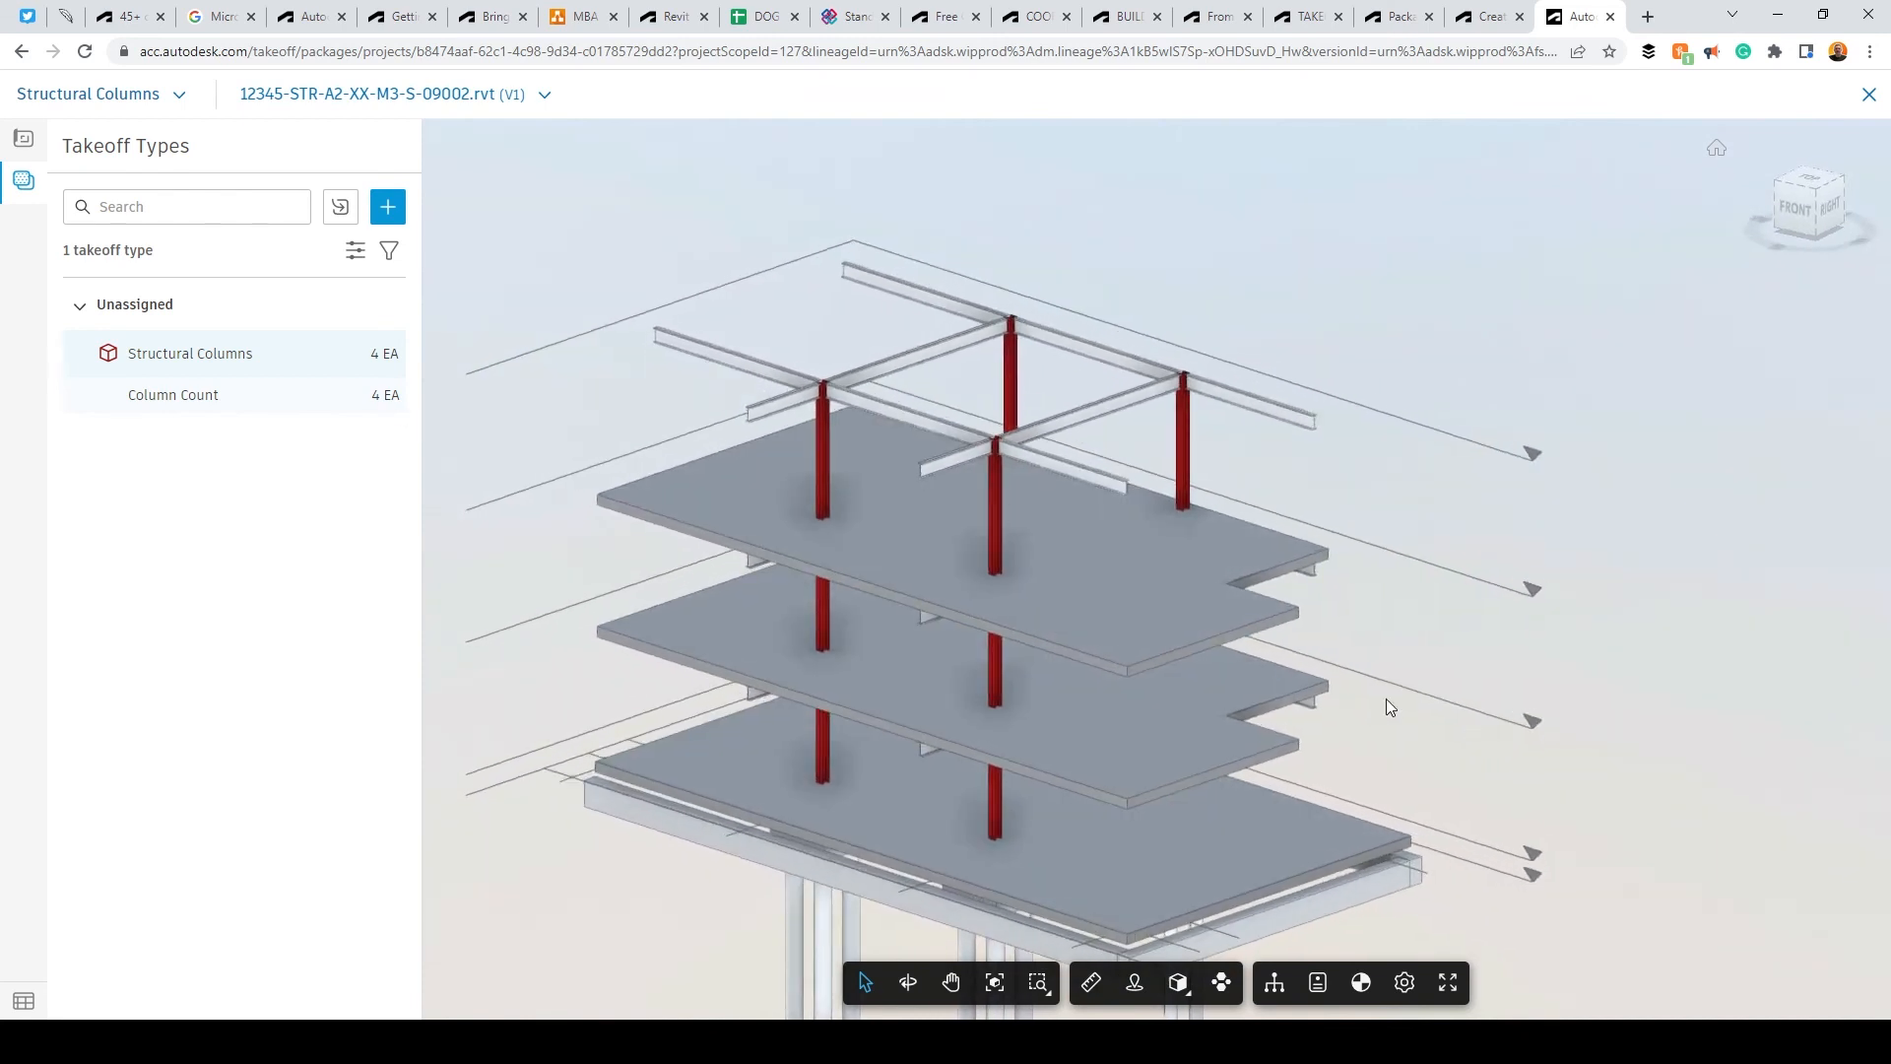
scroll(1373, 563, "down", 2)
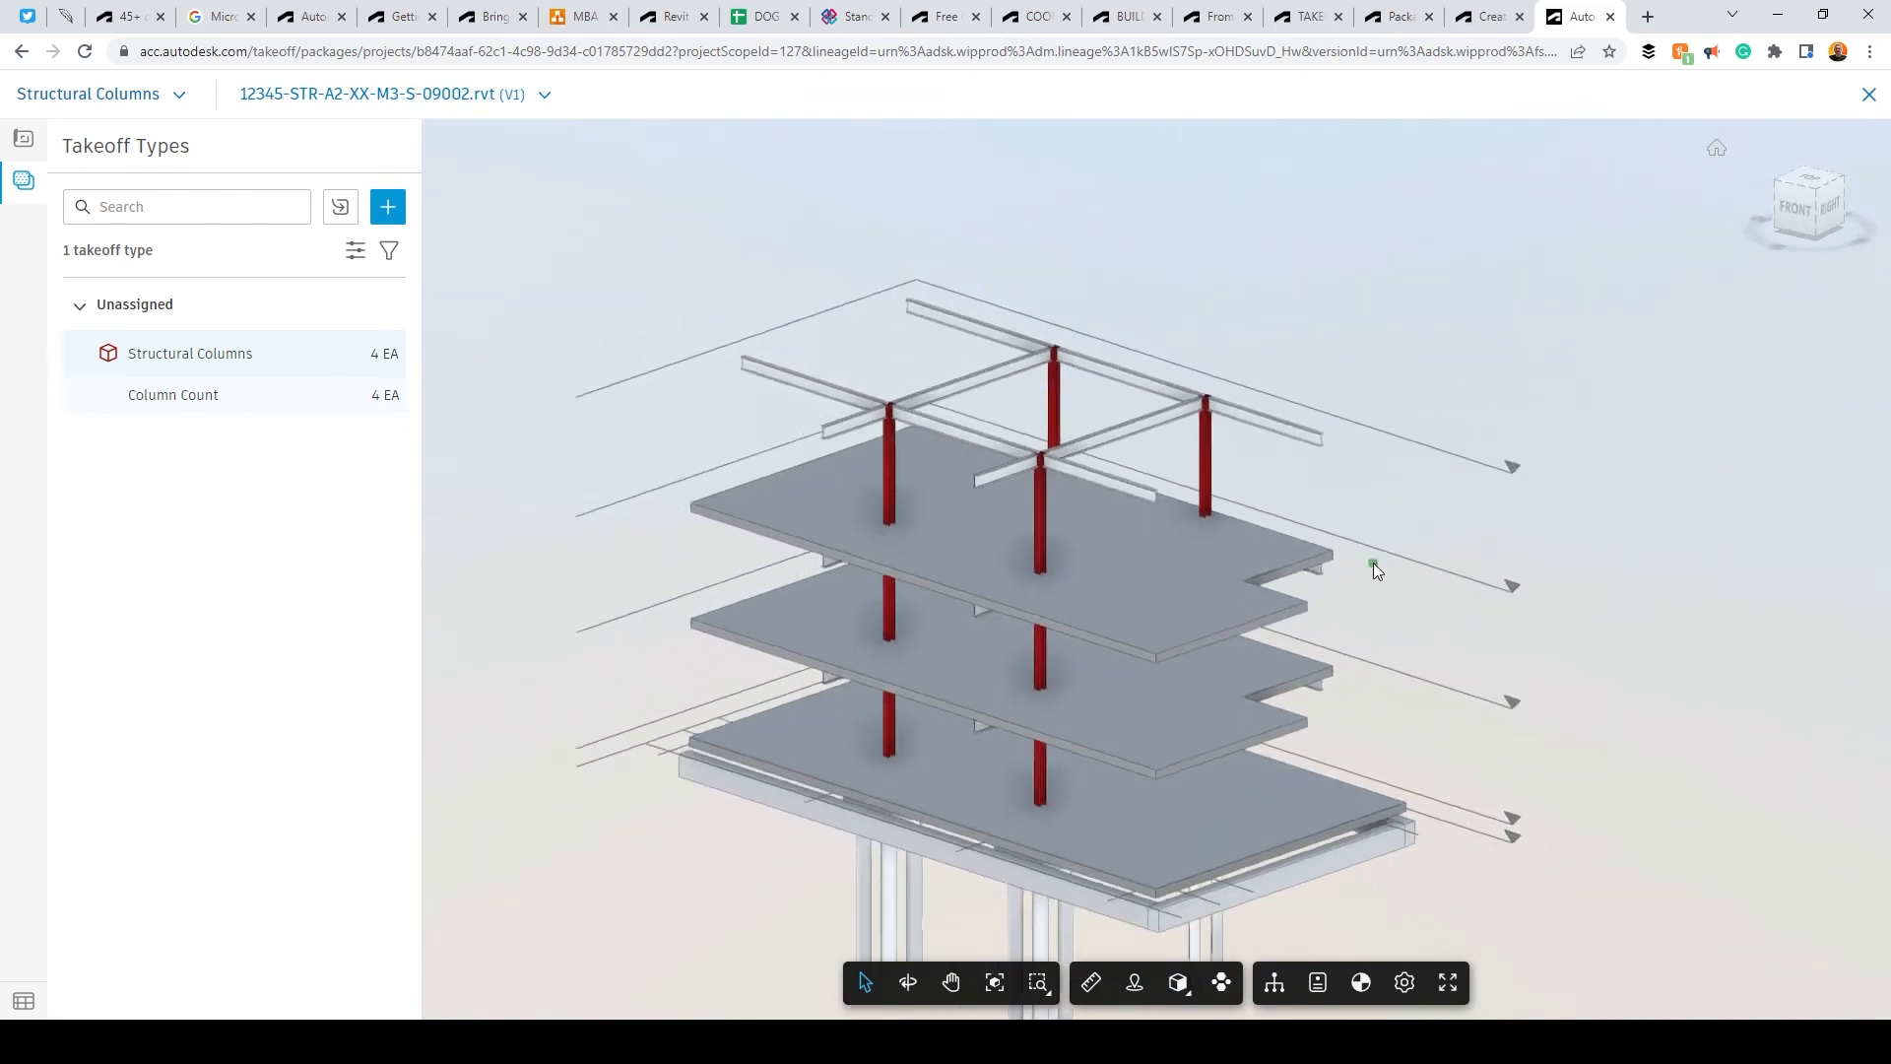
left_click(1223, 983)
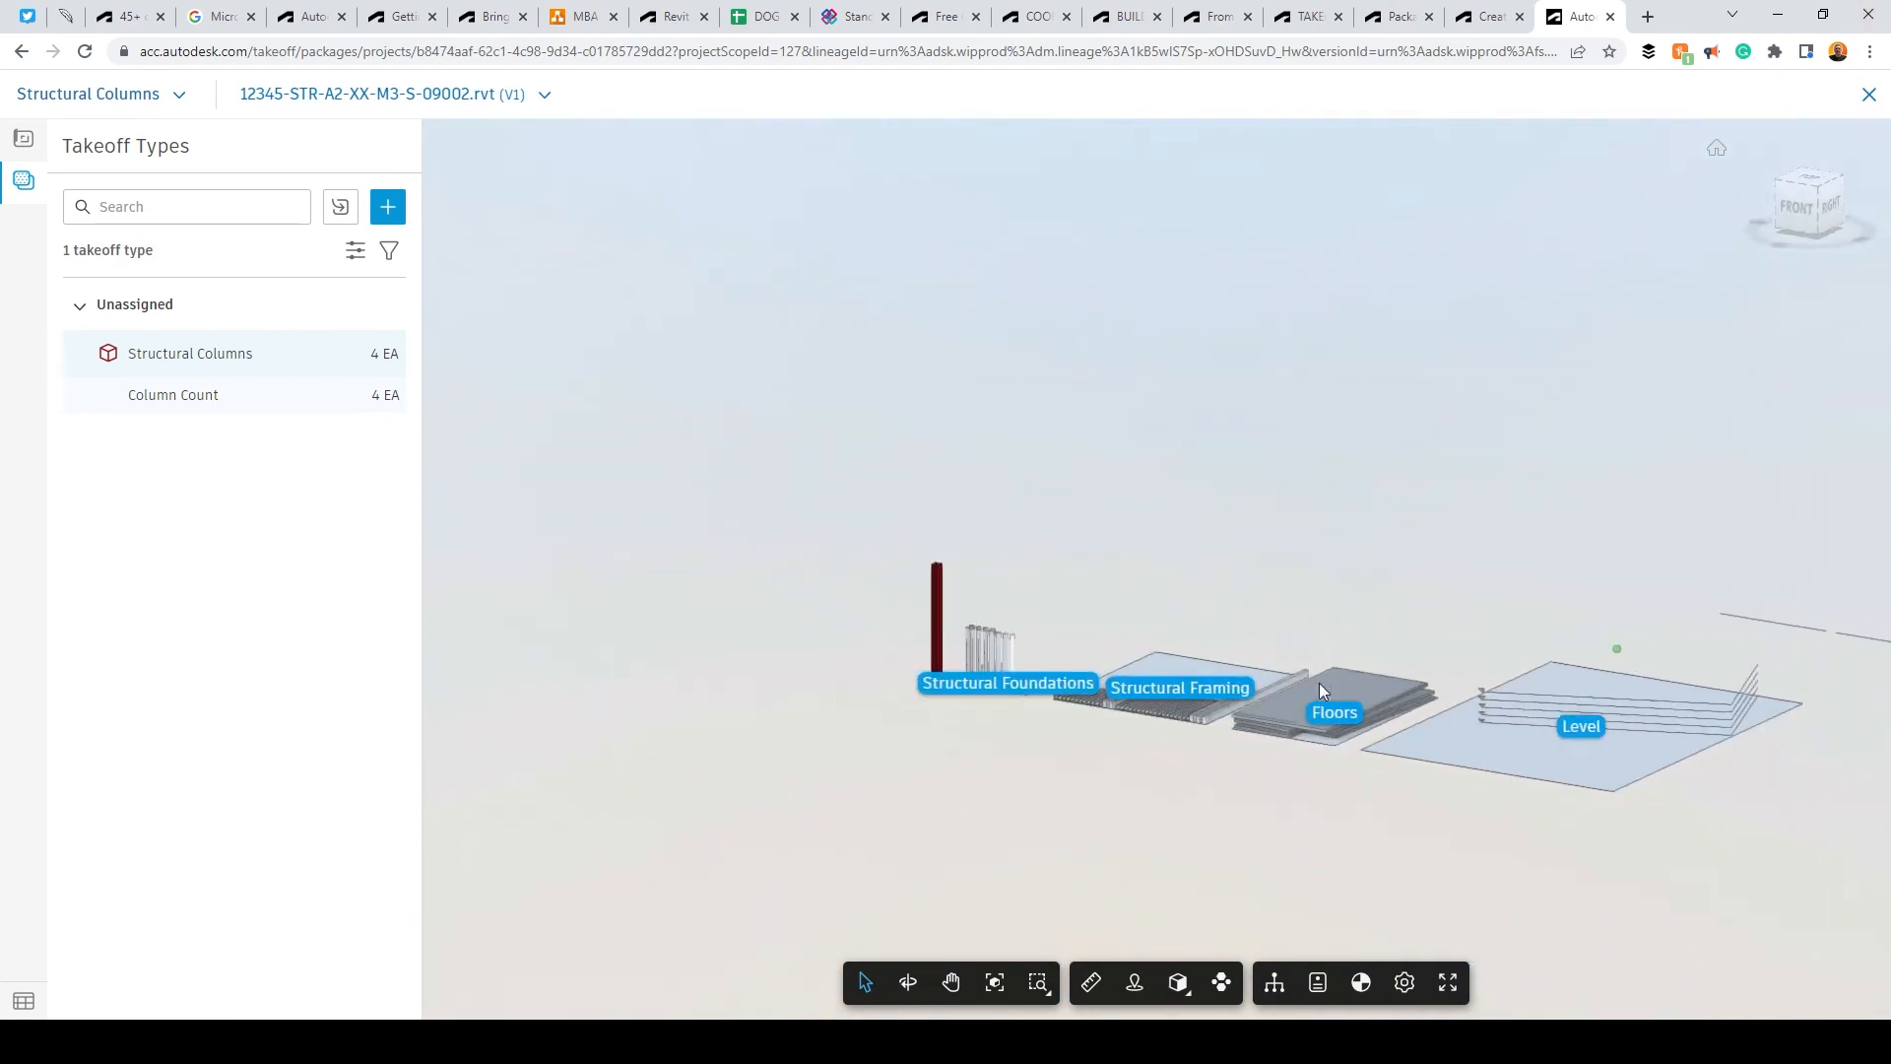
Step: Examine the exploded columns, Structural Foundations and Structural Framing groups, briefly selecting the first framing beam and clearing the selection
scroll(1038, 654, "up", 3)
middle_click_drag(1084, 656, 1117, 562)
mouse_move(1117, 563)
left_mouse_down()
mouse_move(1186, 562)
mouse_move(1166, 581)
left_mouse_up()
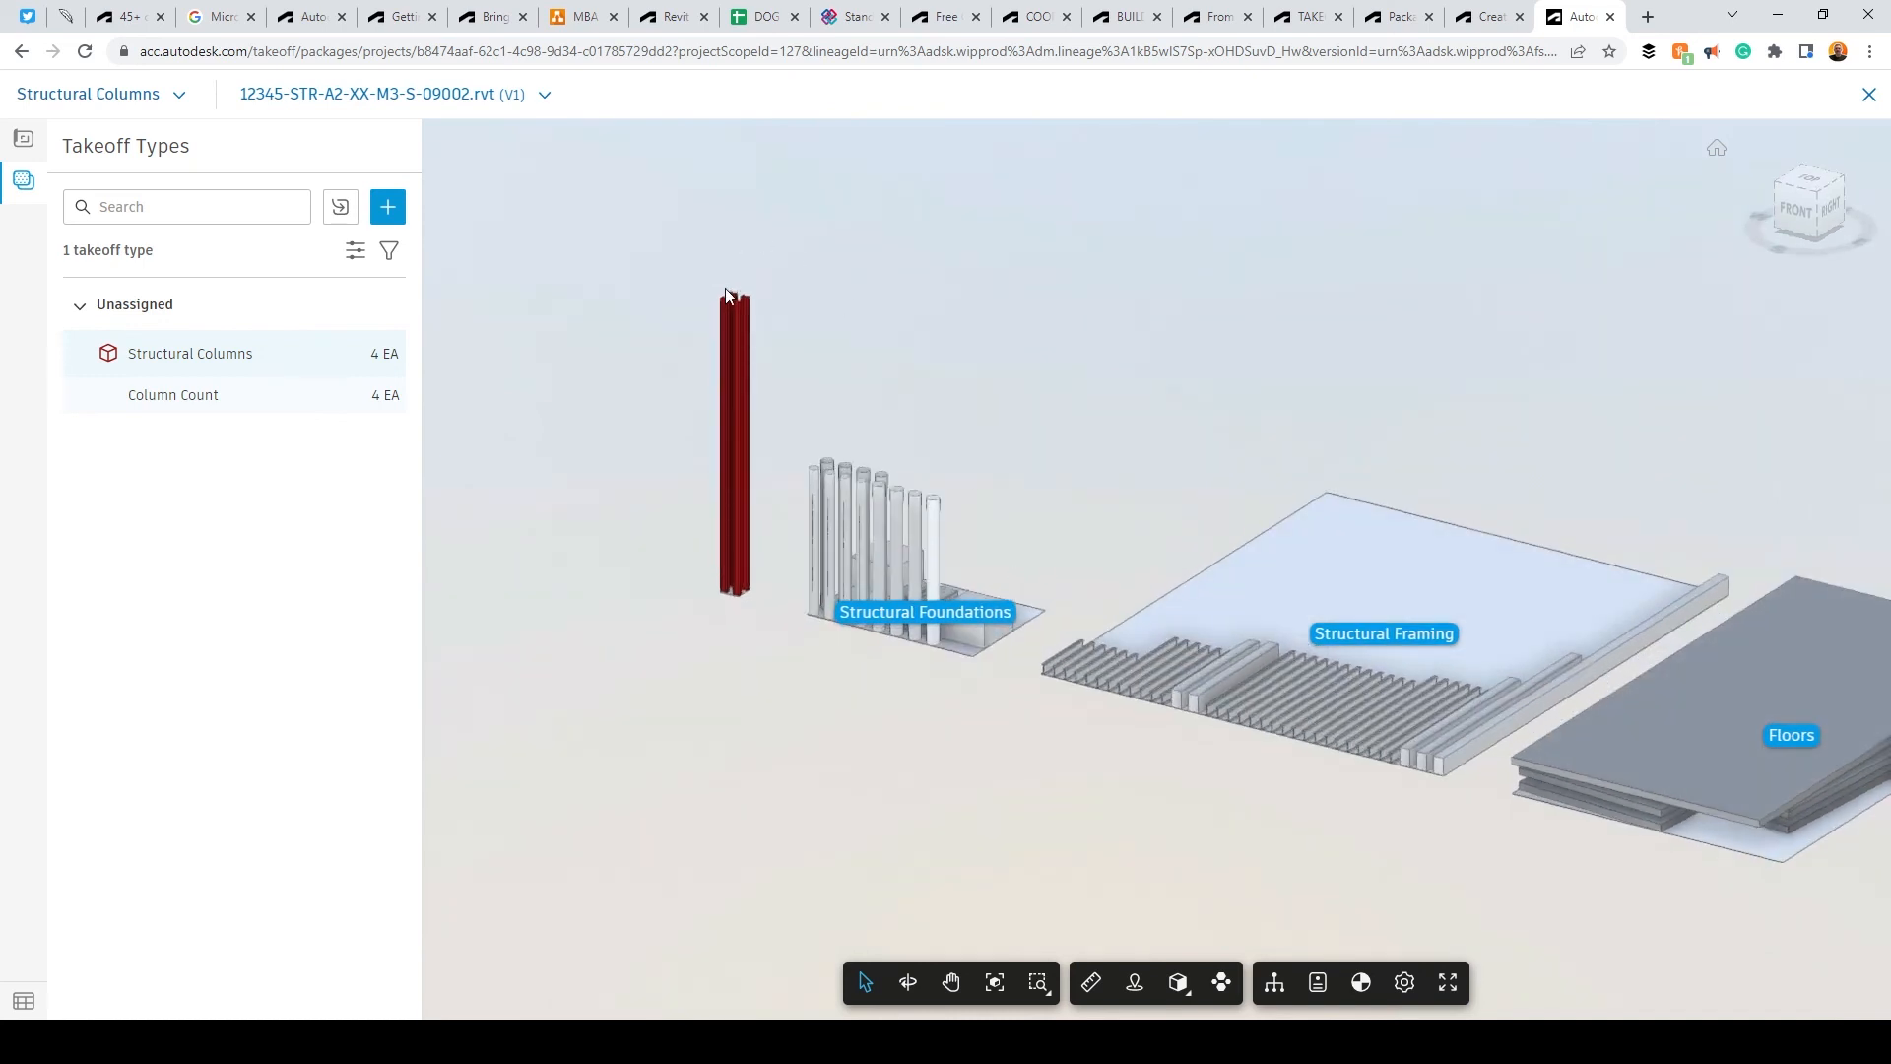
middle_click_drag(1532, 707, 1216, 679)
scroll(988, 640, "up", 4)
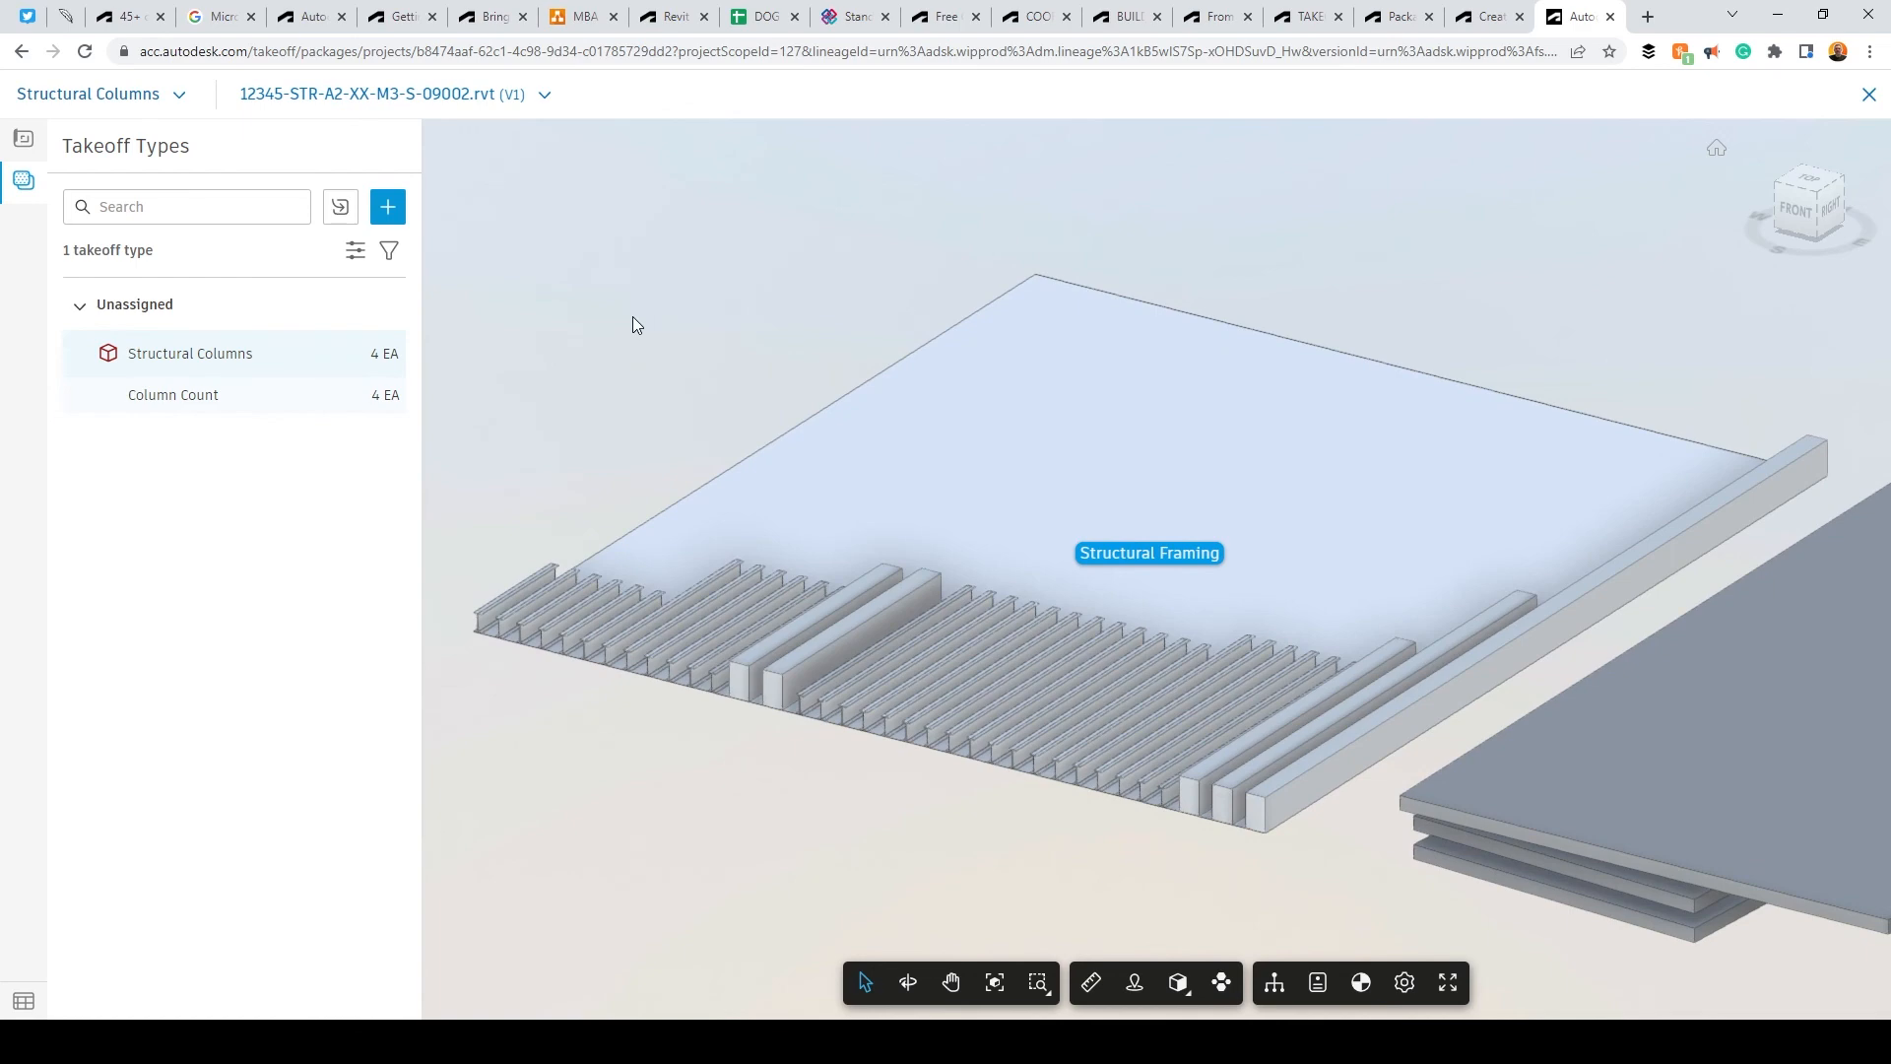
middle_click_drag(633, 317, 863, 251)
middle_click_drag(660, 345, 1030, 695)
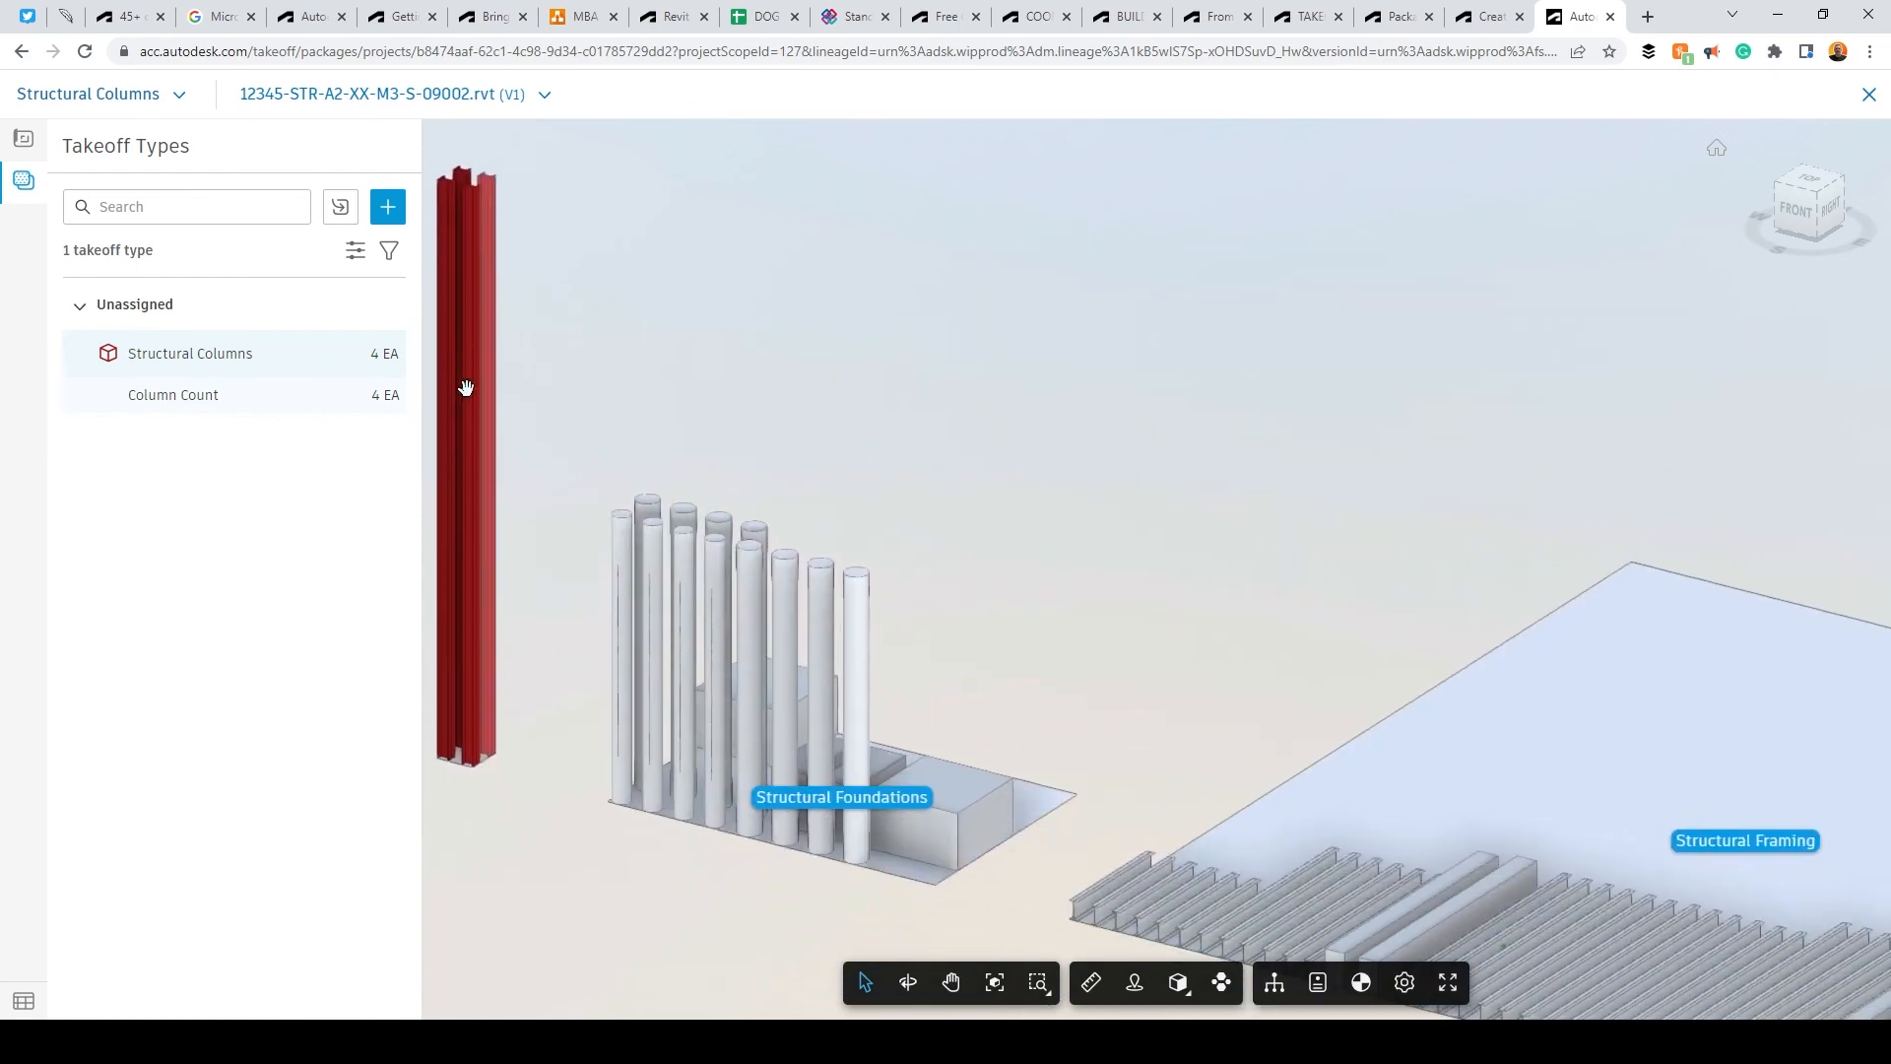
middle_click_drag(1203, 760, 832, 455)
scroll(802, 565, "up", 3)
scroll(762, 632, "up", 2)
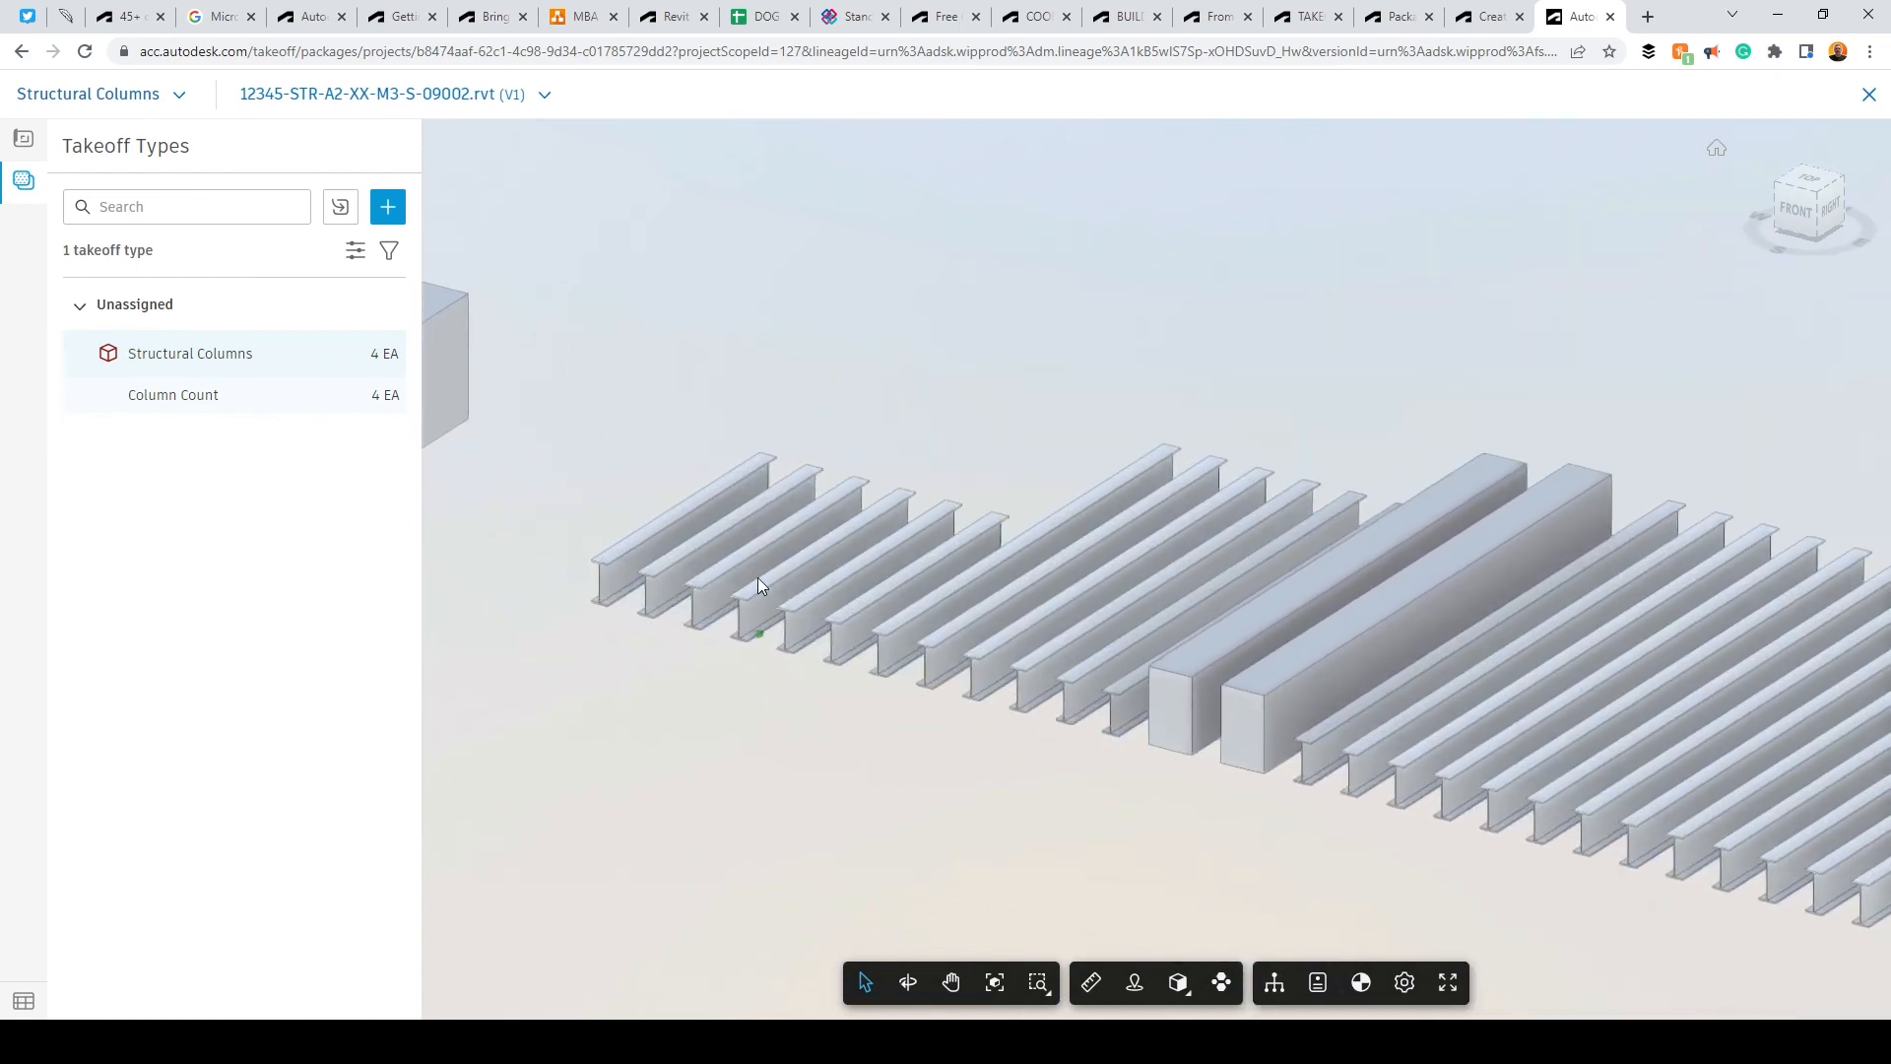
left_click(685, 529)
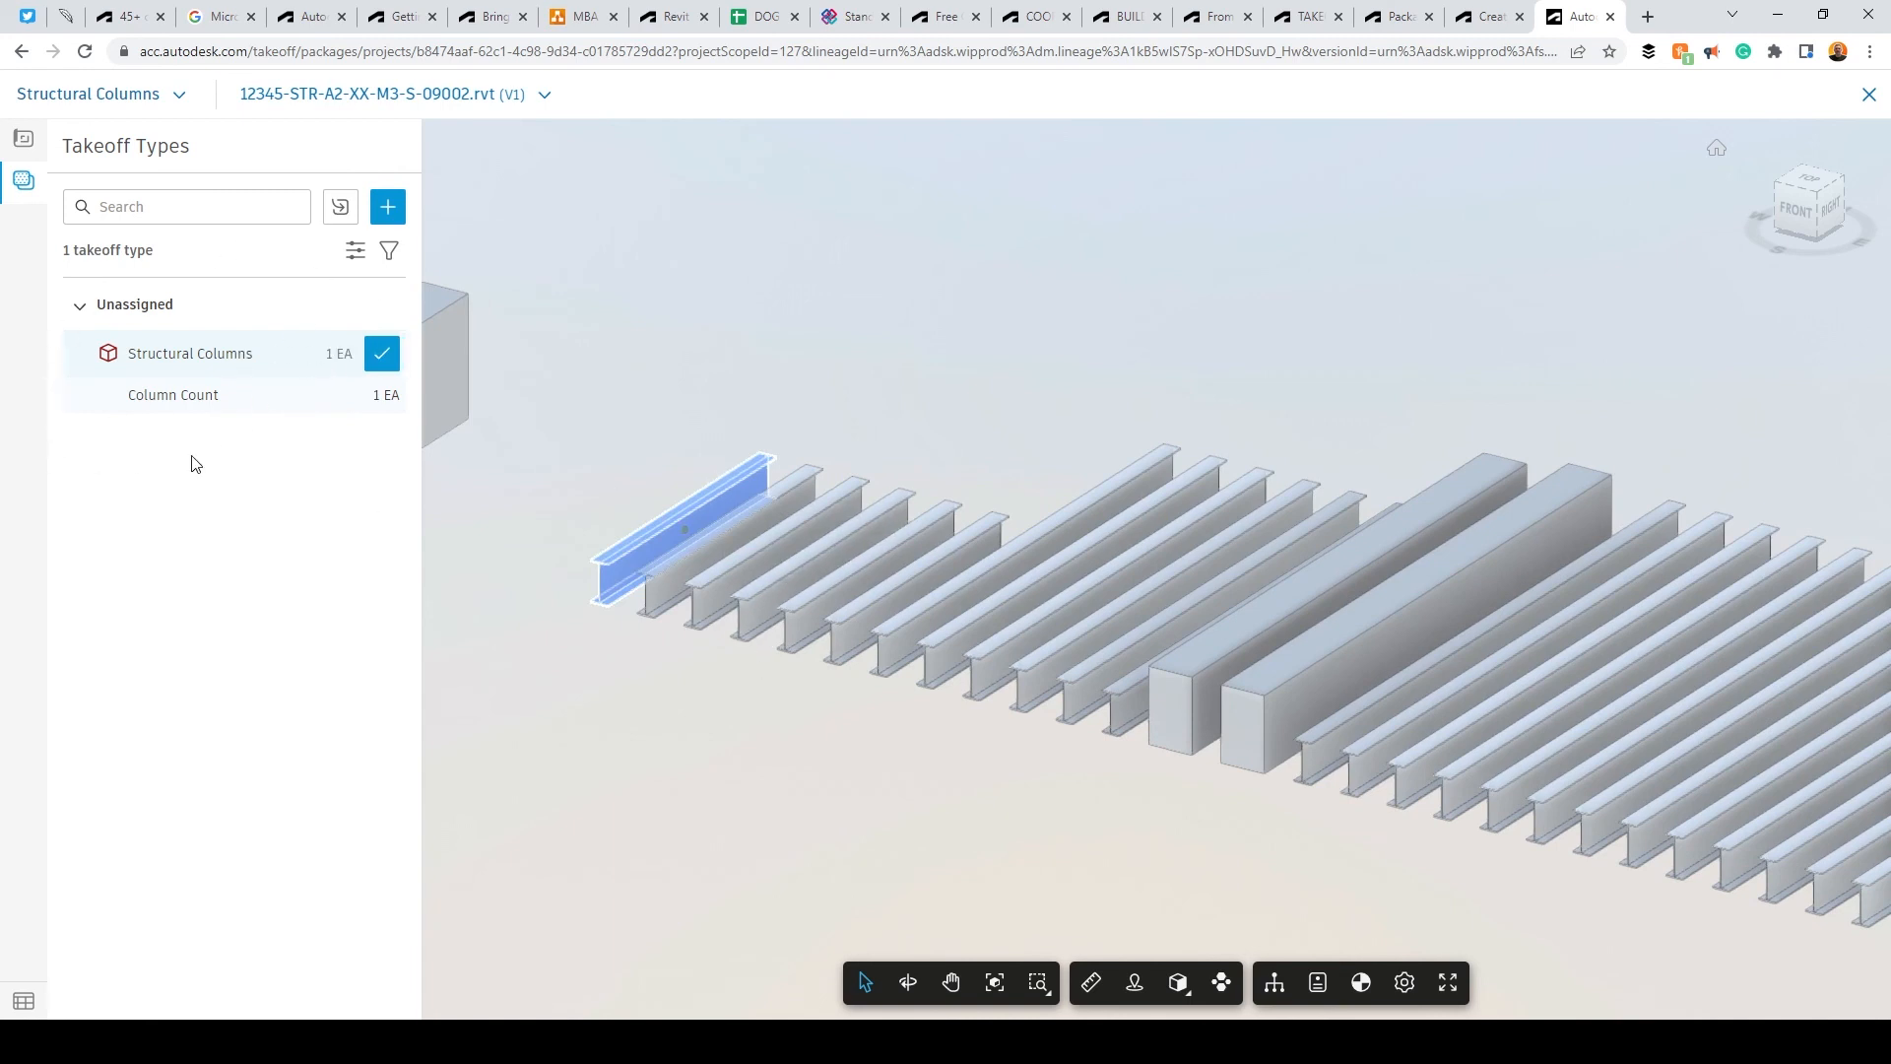
left_click(601, 652)
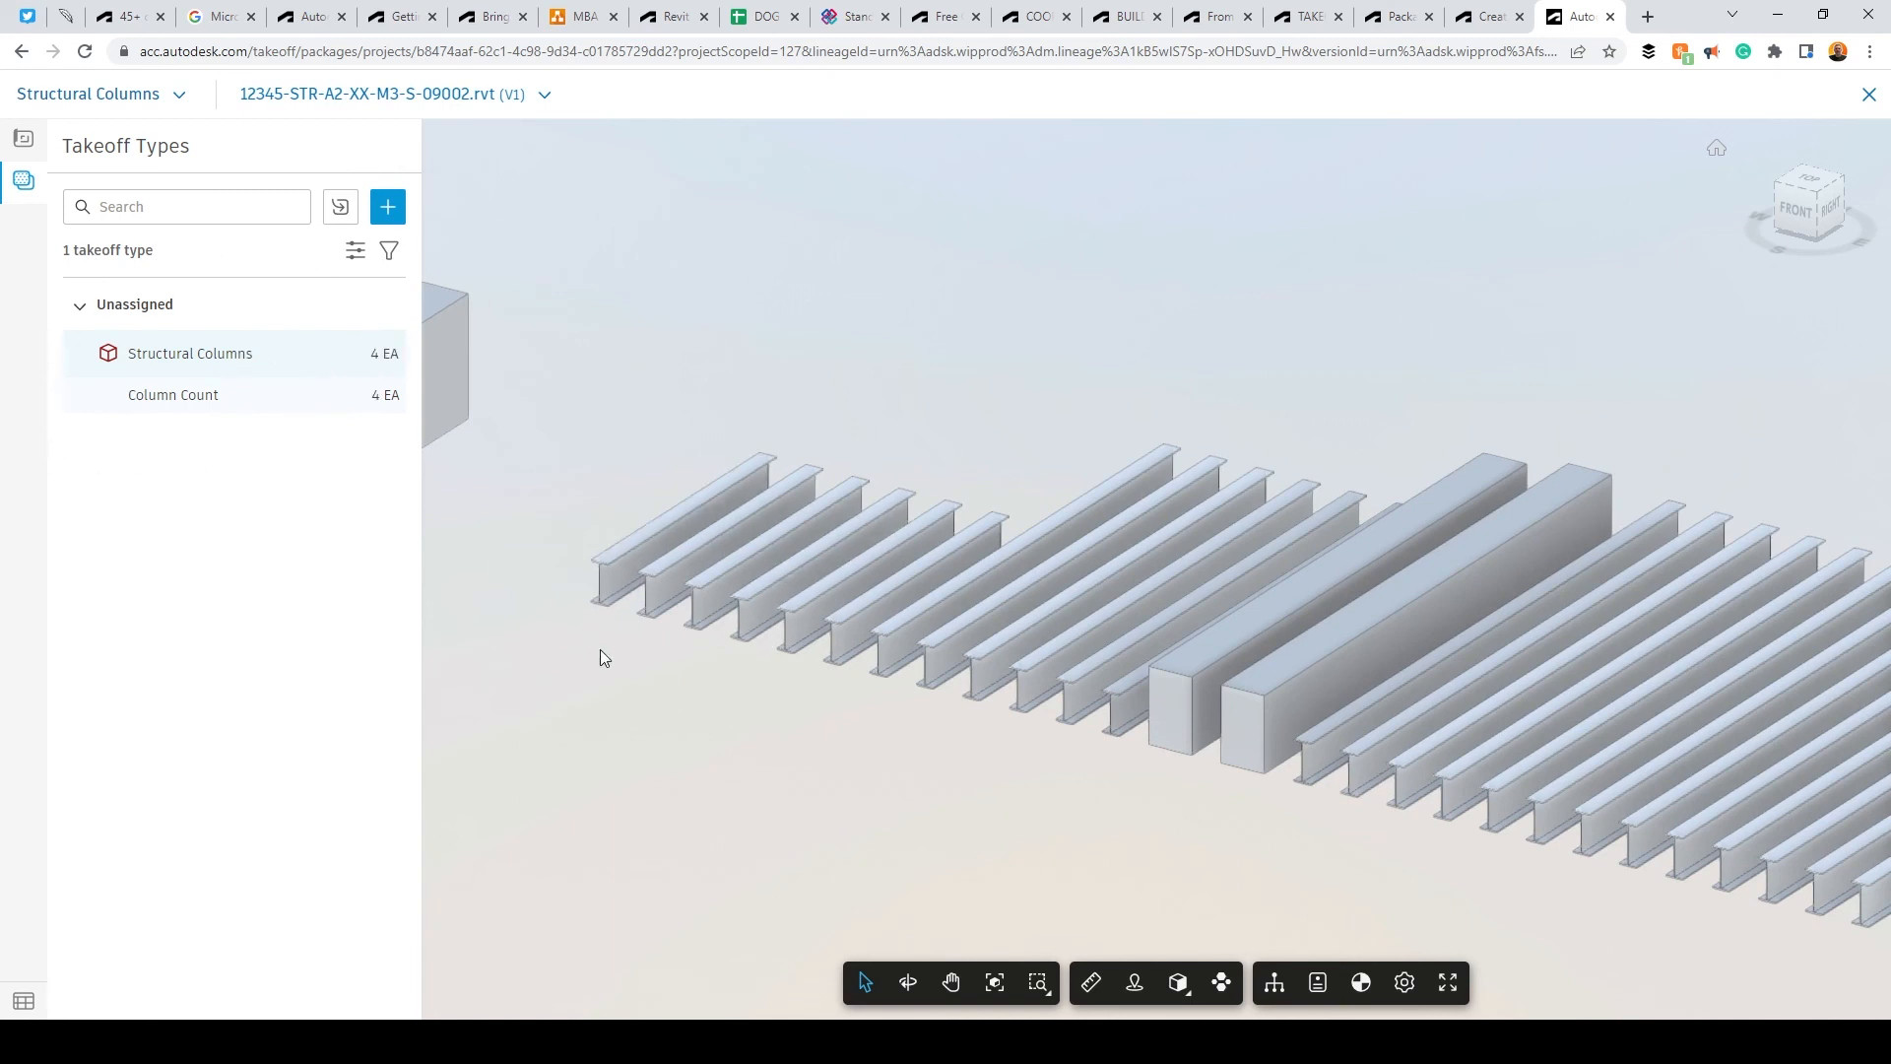
Step: Create a 3D takeoff type named Structural Beams with the primary output Number of Beams in Count (EA), and start its takeoff
left_click(386, 205)
type("Struc")
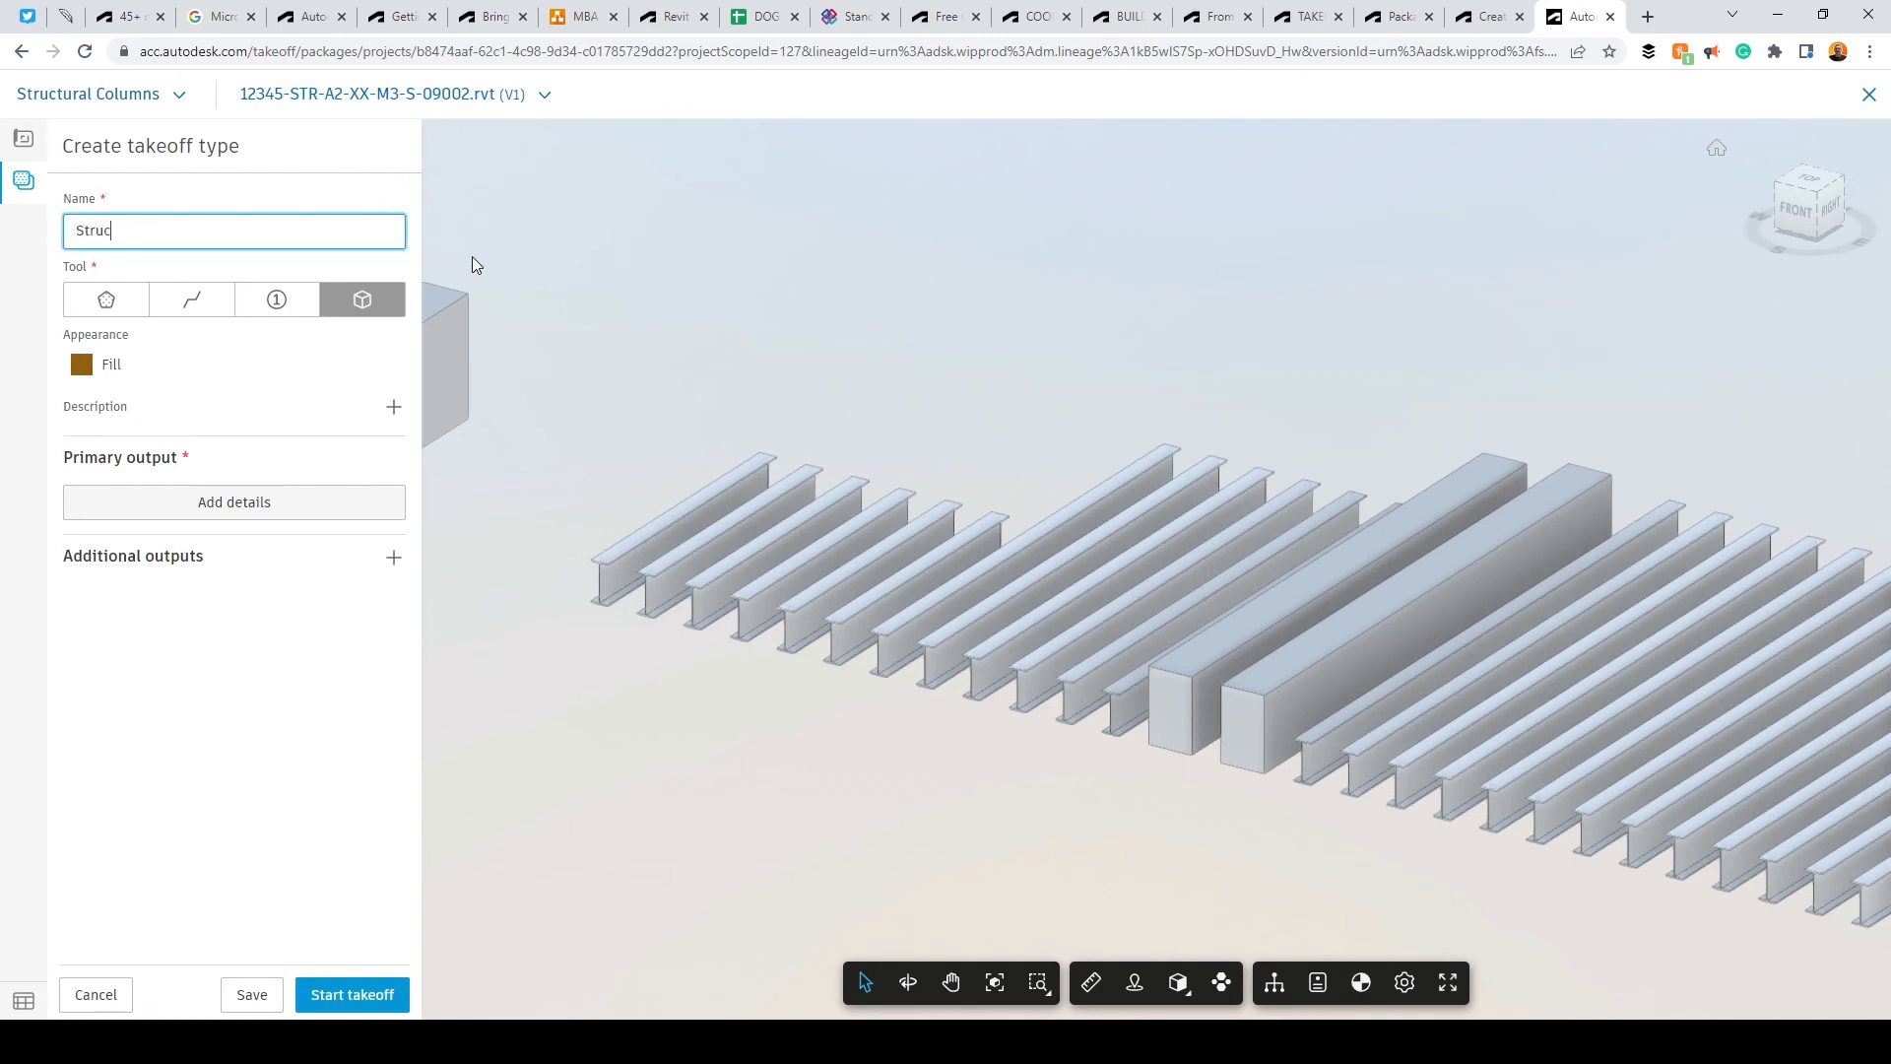
type("tural Beams")
left_click(180, 502)
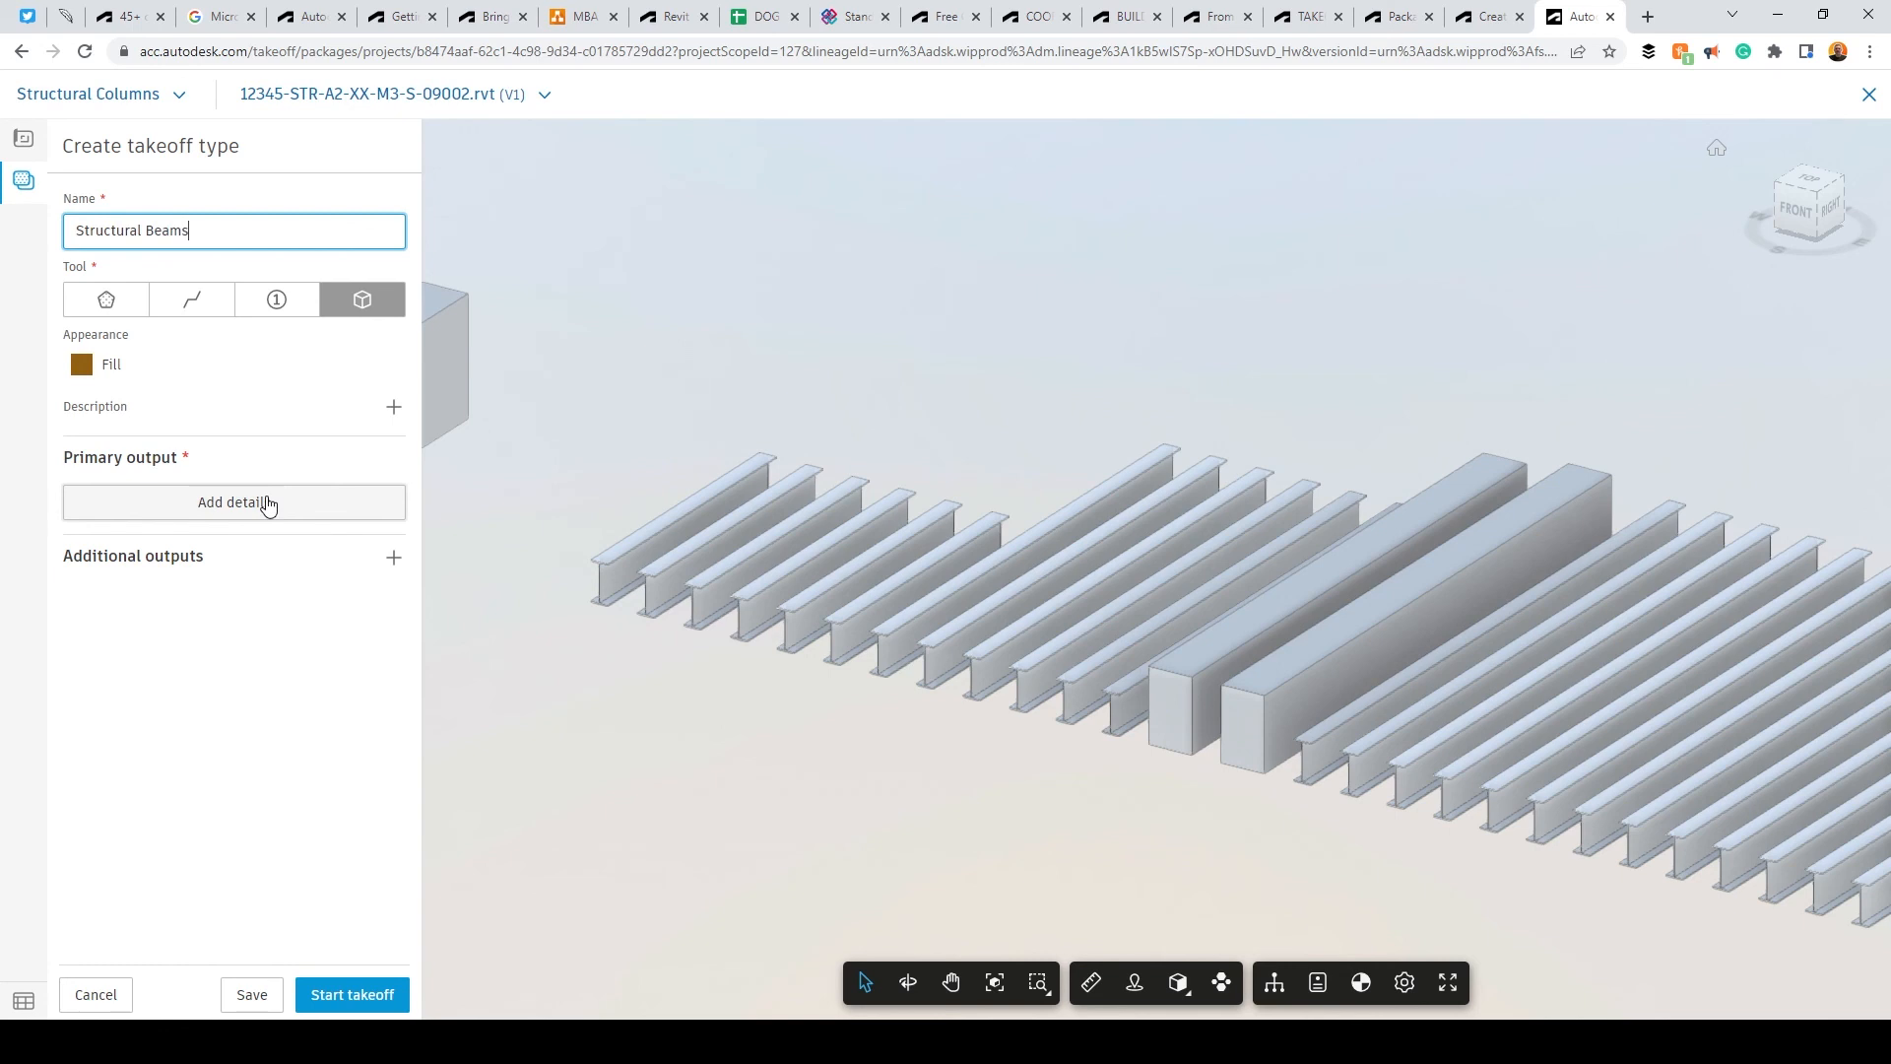
type("Number of Beams")
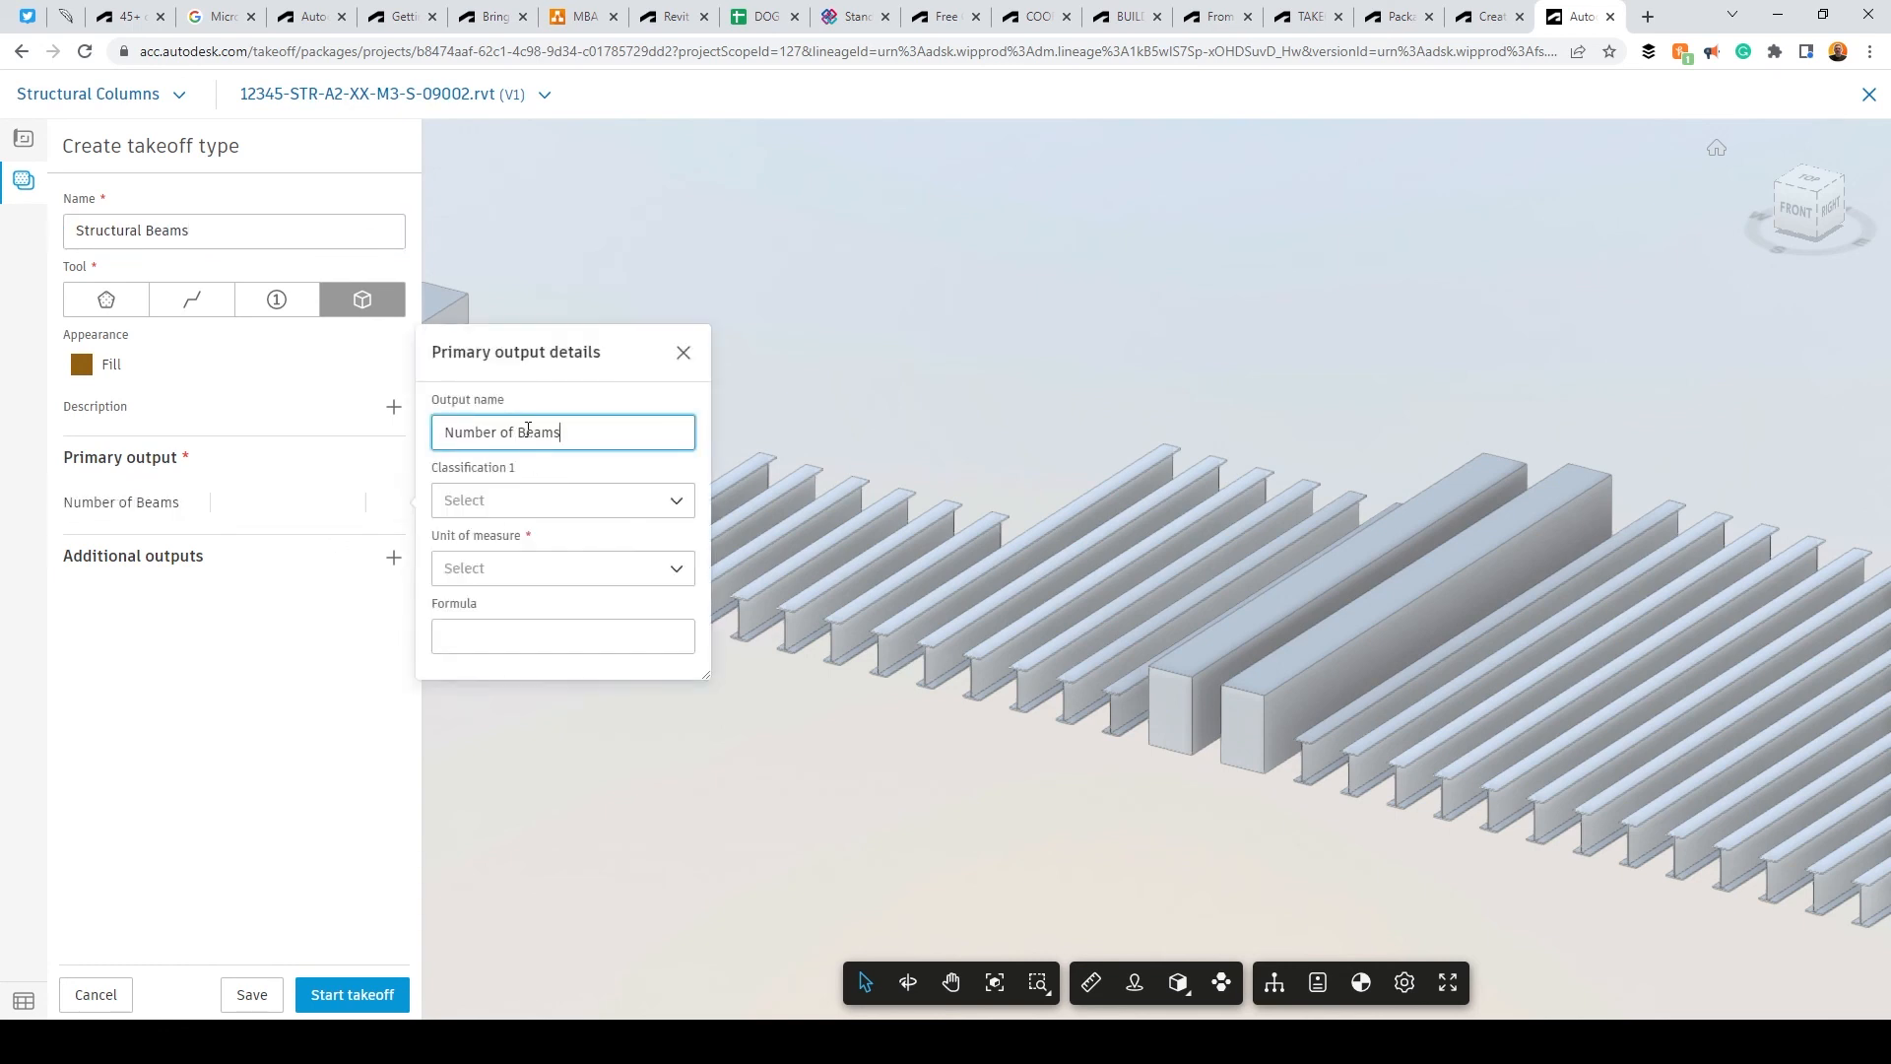
left_click(512, 566)
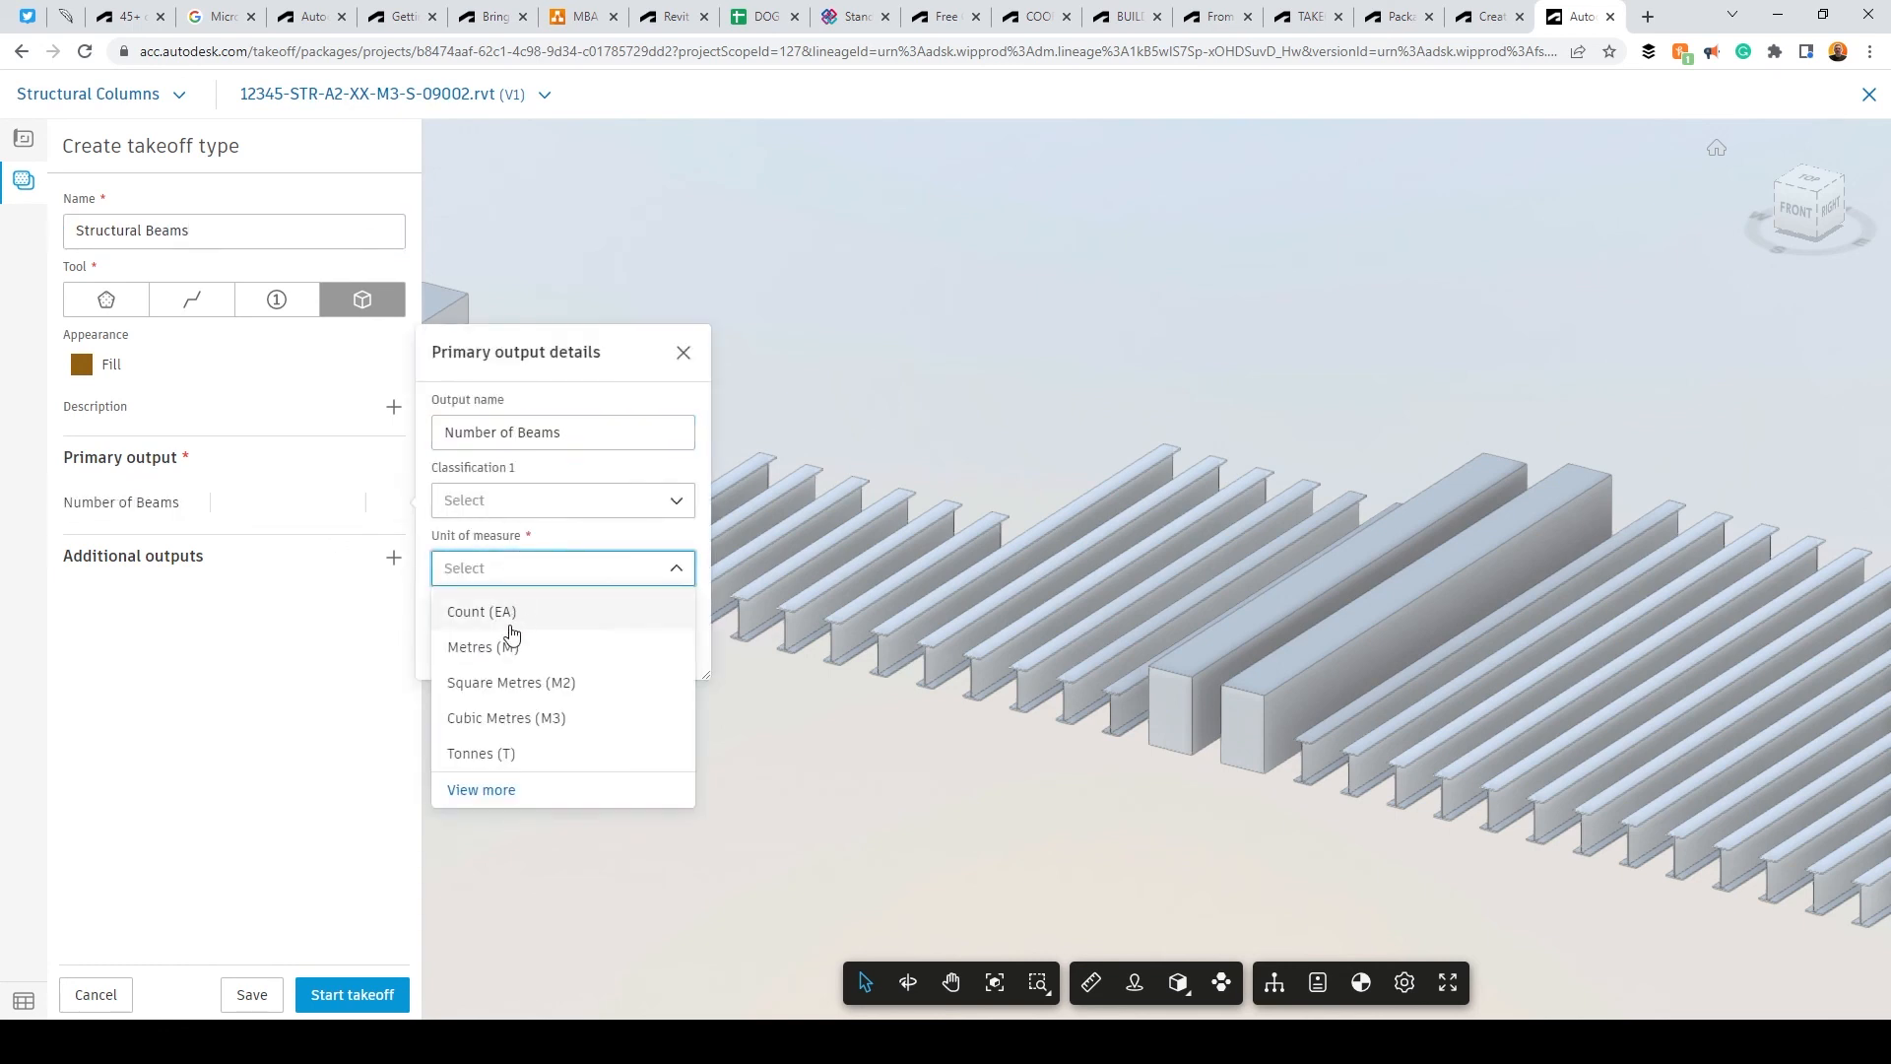
left_click(512, 619)
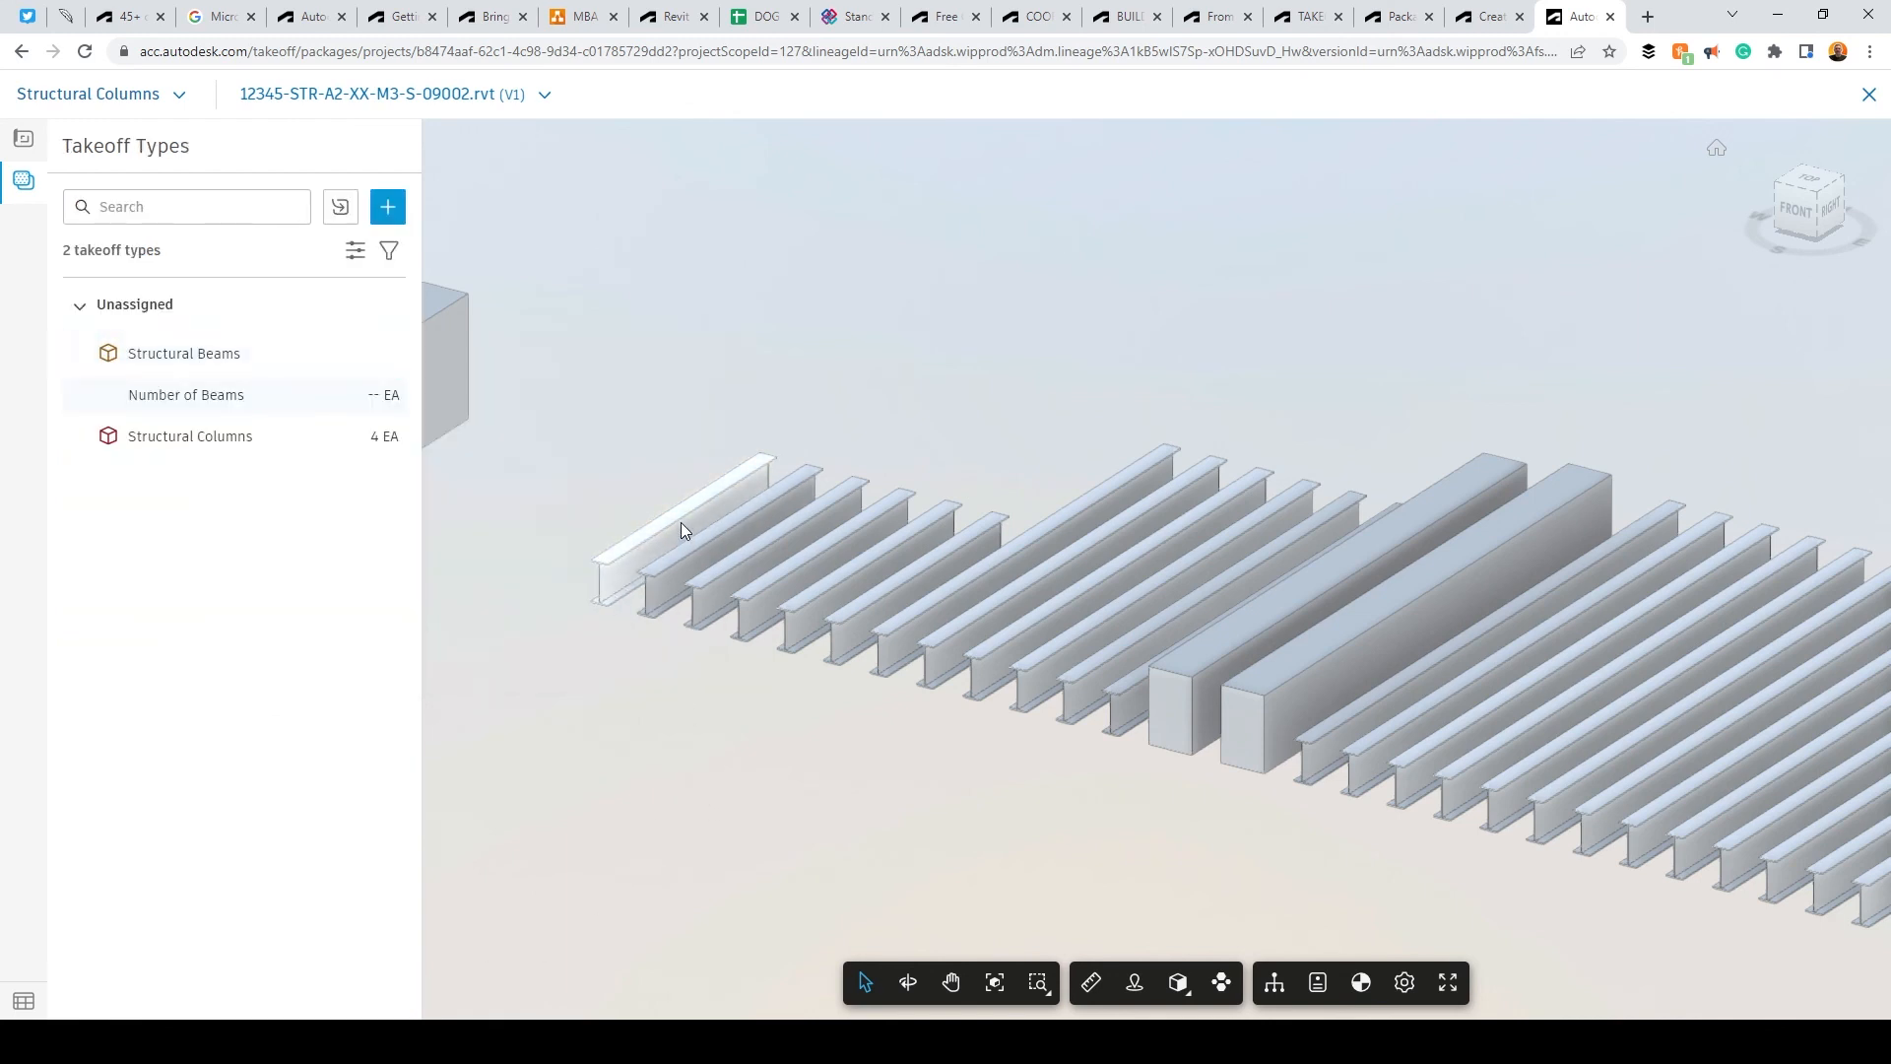
Step: Select all UB406x178x60 beams in the Structural Framing group and add them to the Structural Beams takeoff
left_click(682, 530)
right_click(672, 522)
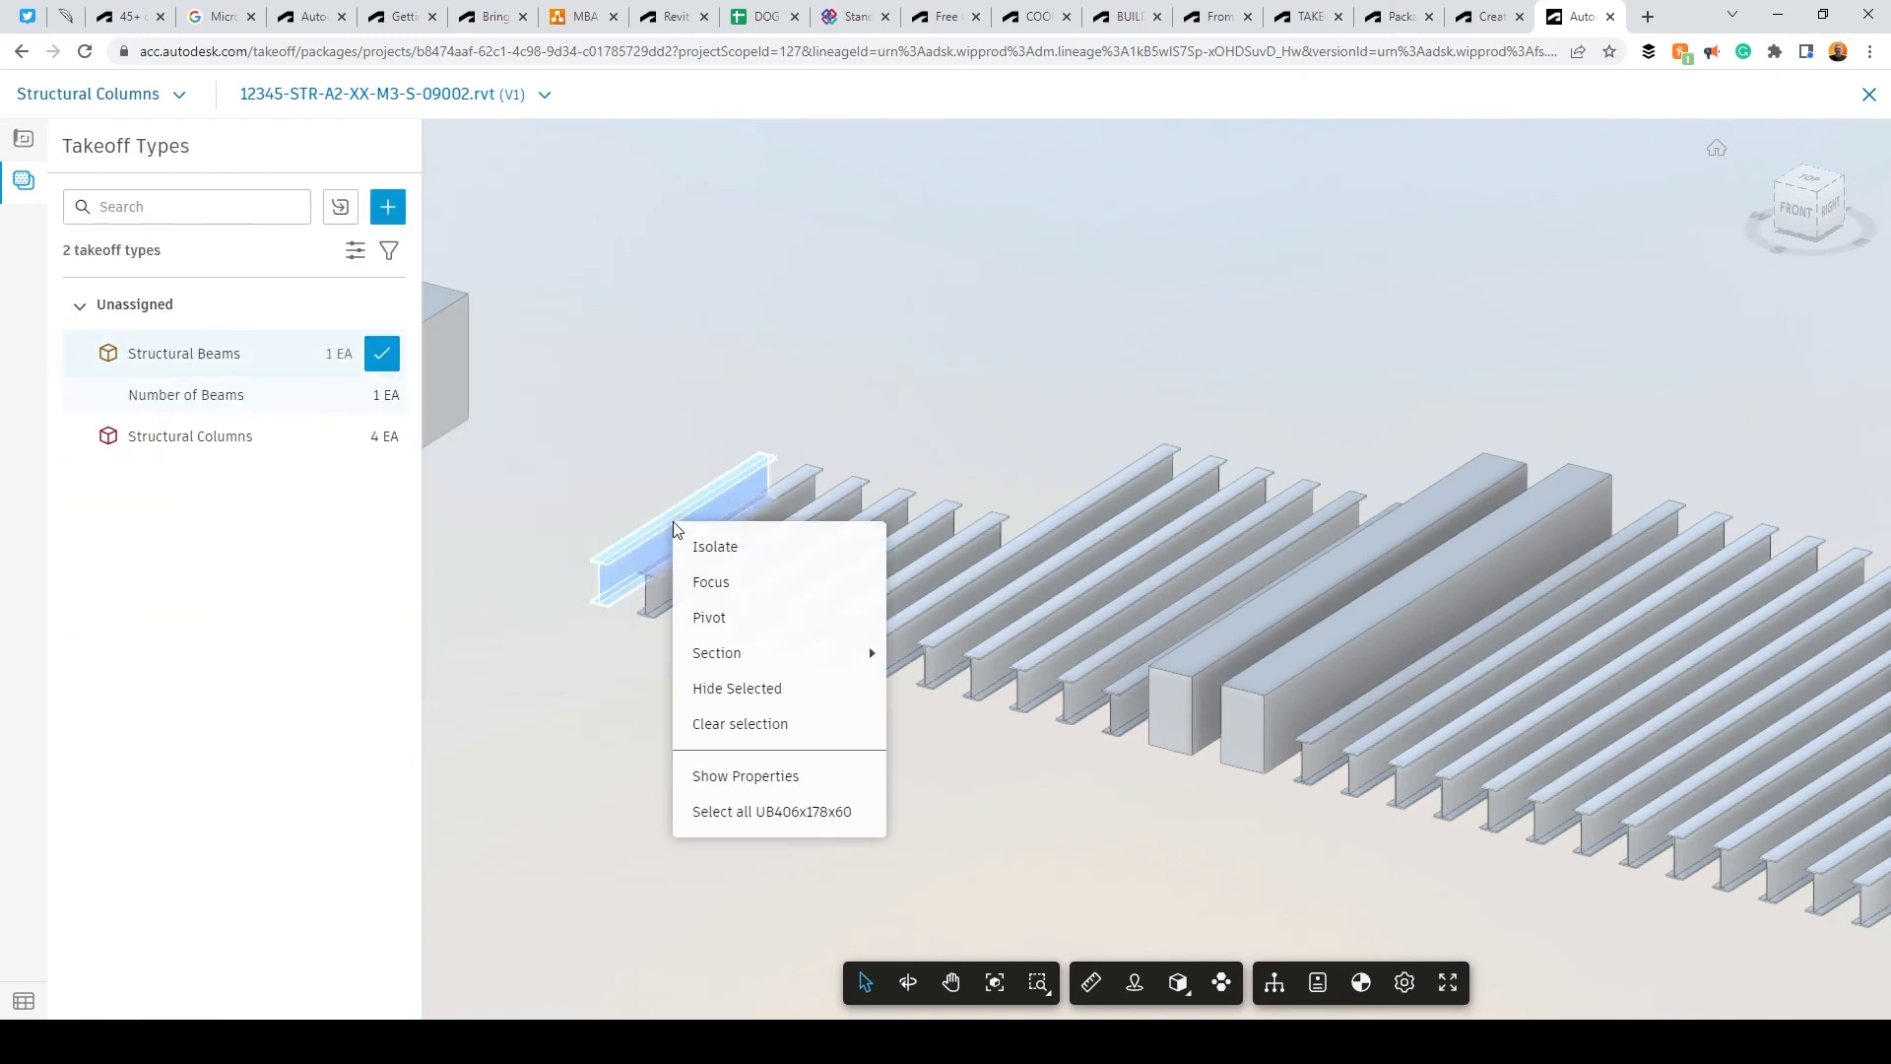
left_click(805, 817)
scroll(601, 628, "down", 3)
middle_click_drag(863, 818, 821, 832)
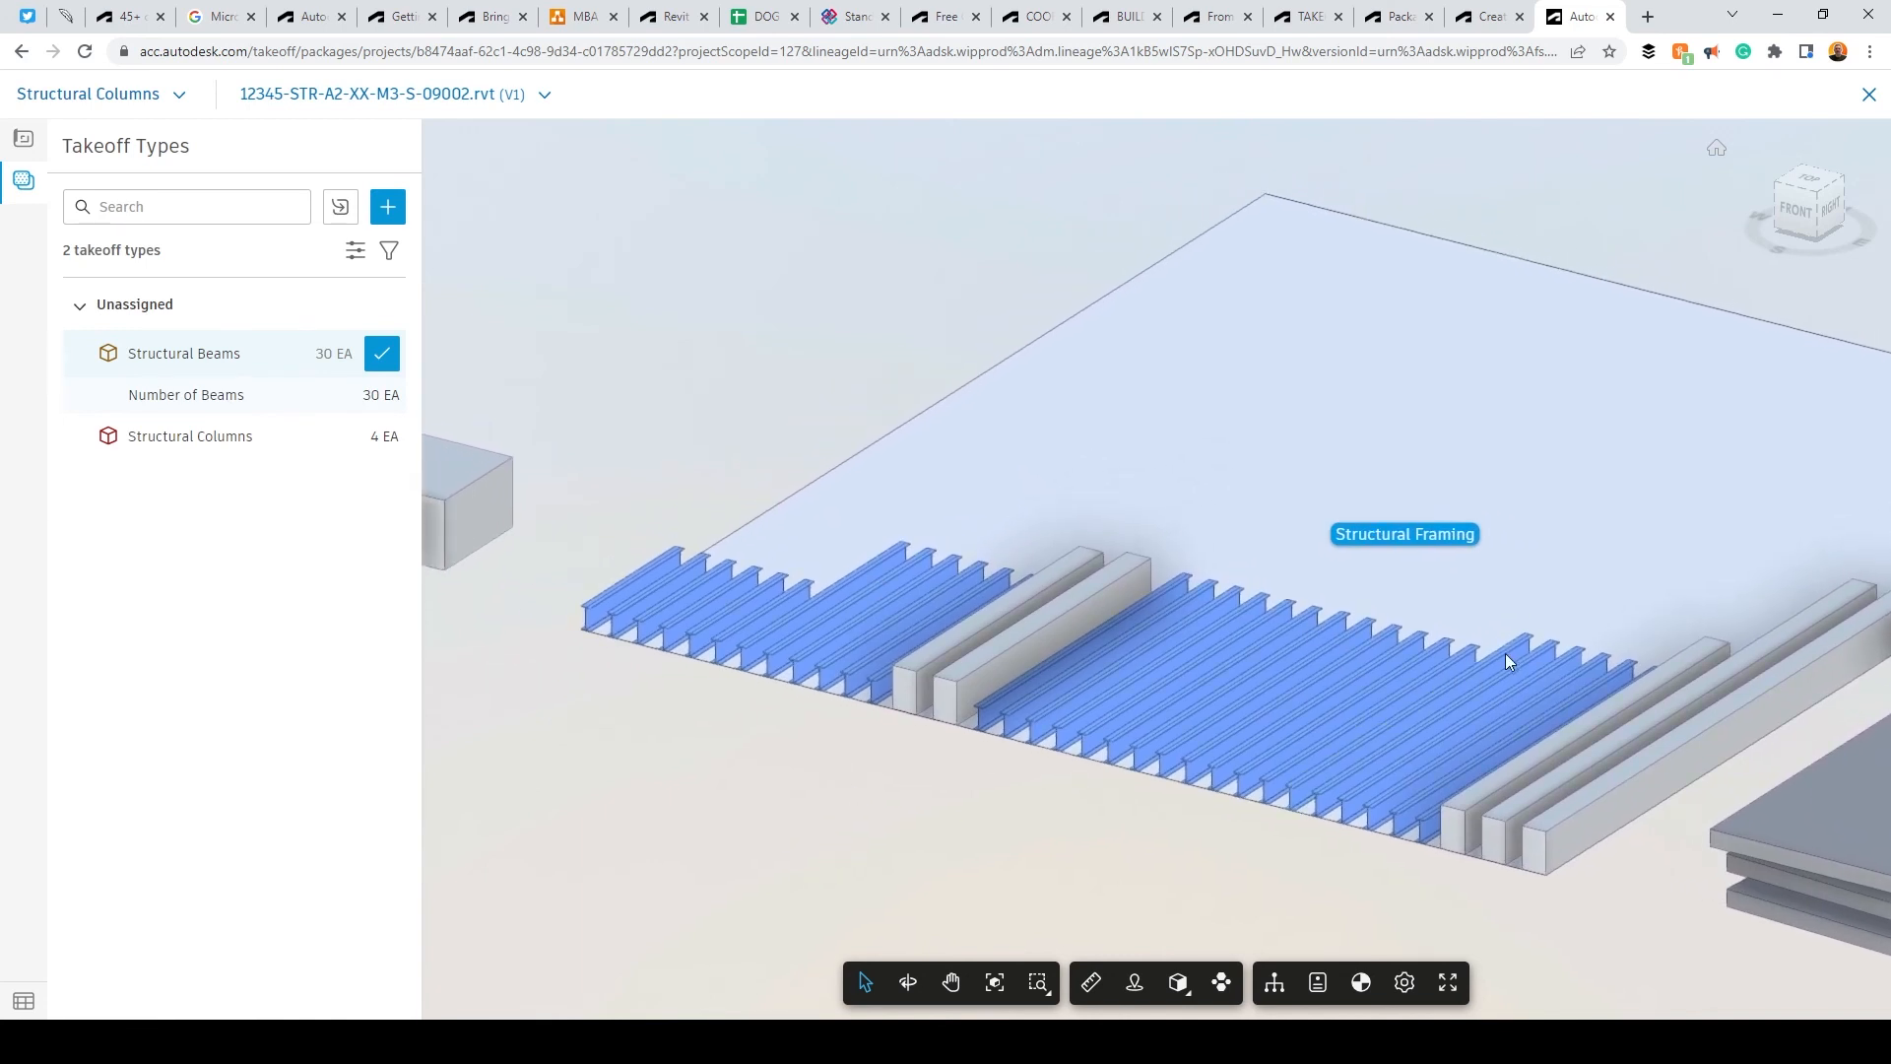
left_click(382, 353)
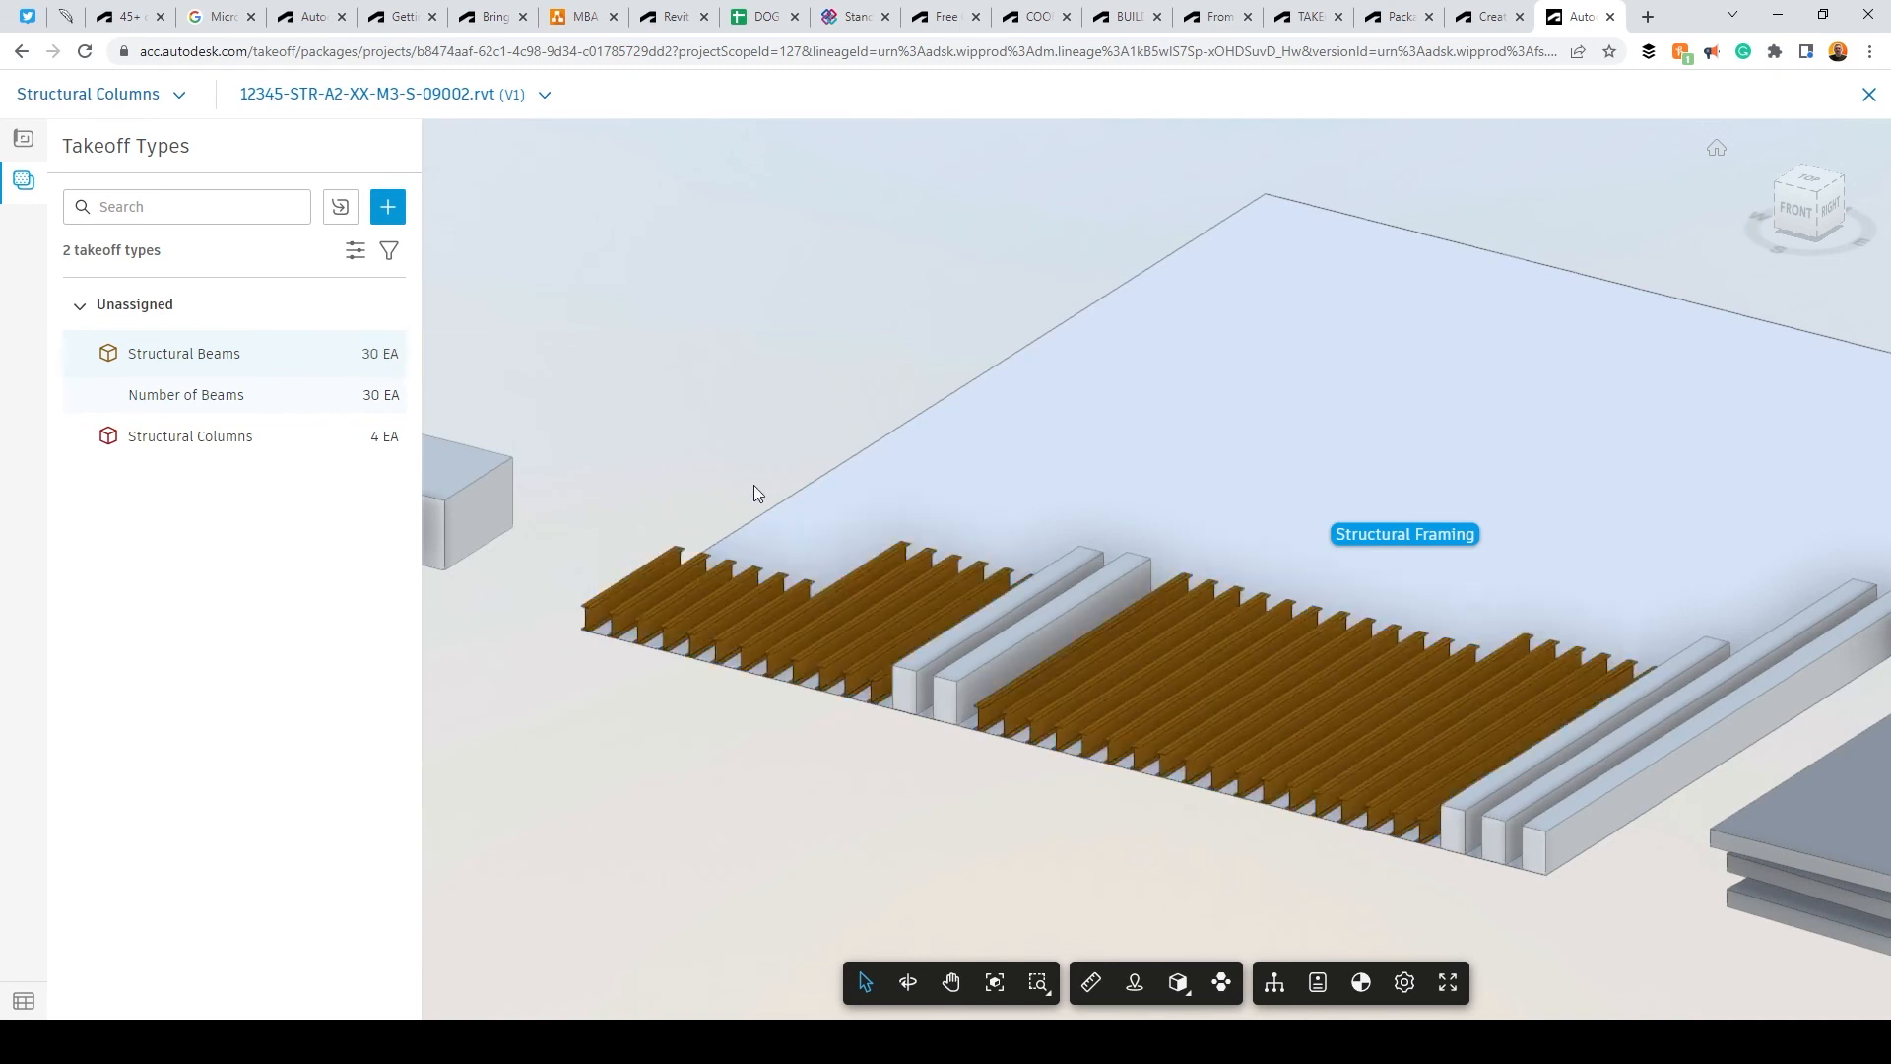
Step: Open the inventory for the Structural Columns package to review the beam and column quantities
scroll(806, 613, "down", 5)
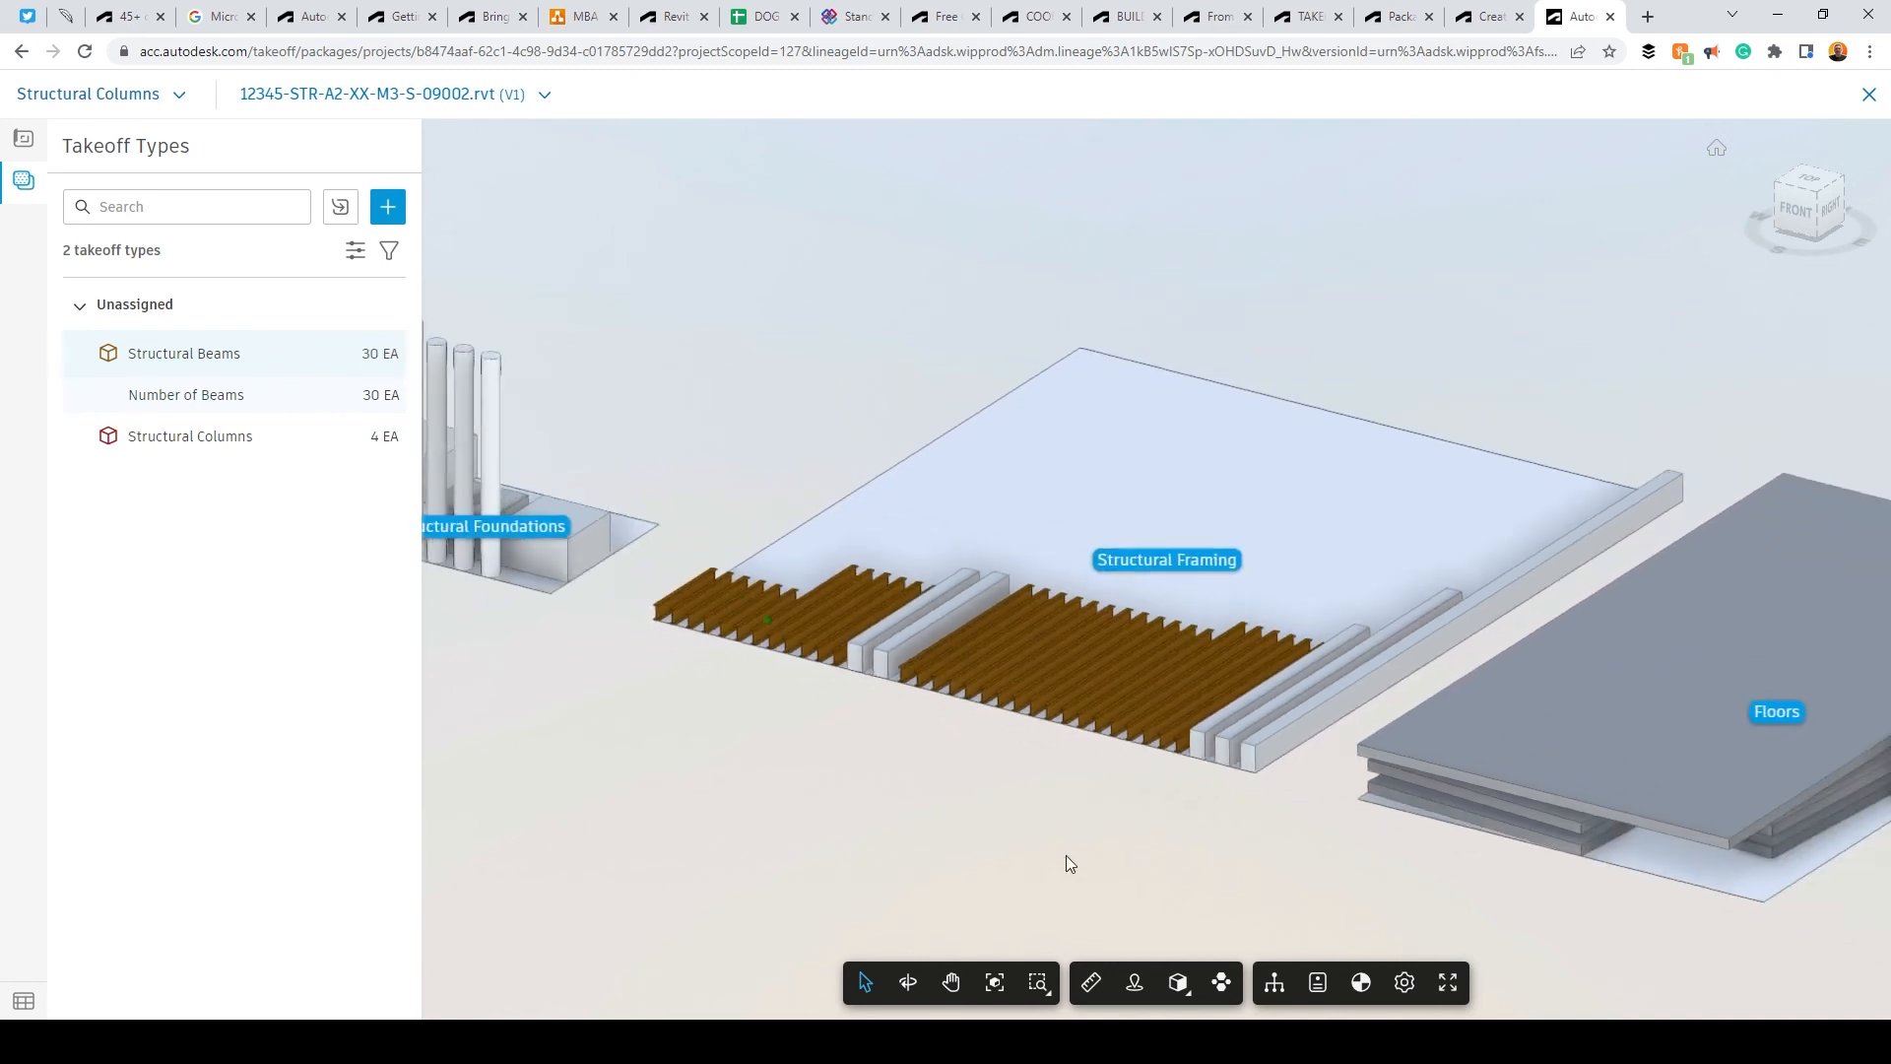
middle_click_drag(965, 843, 1118, 926)
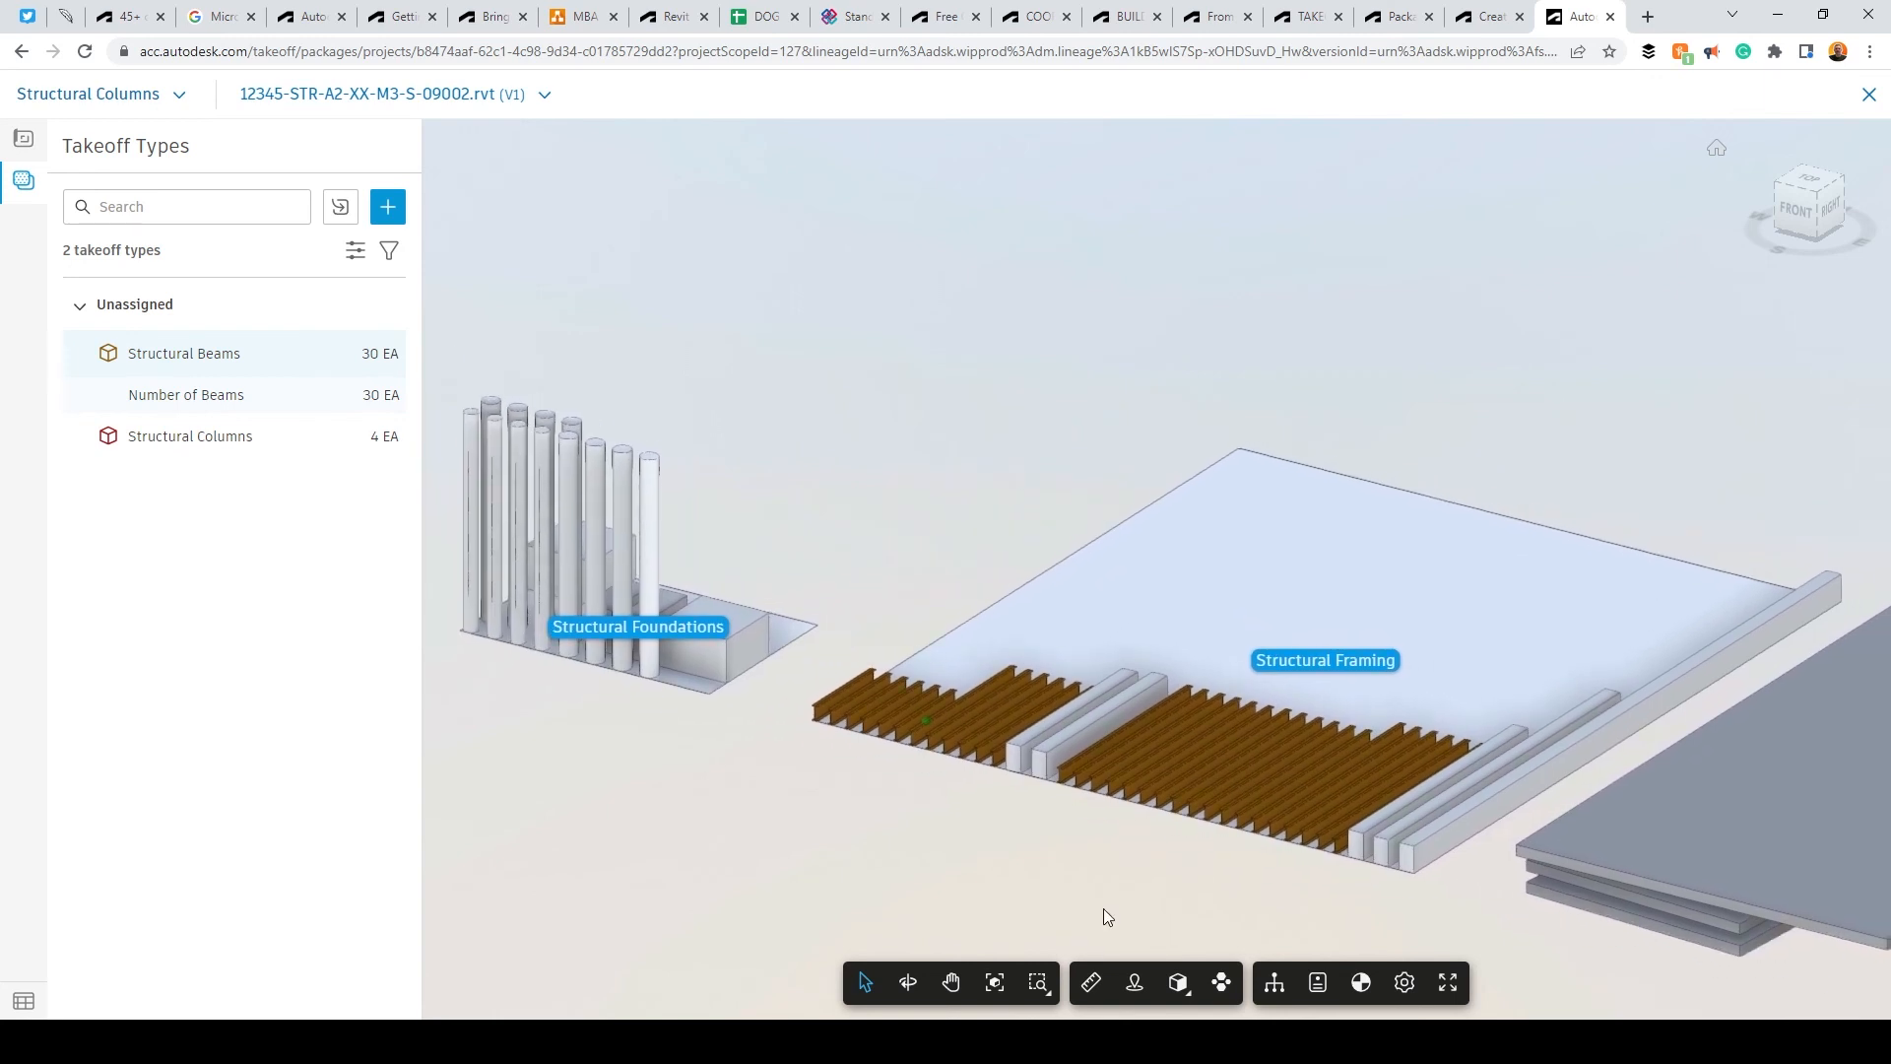
left_click(24, 1002)
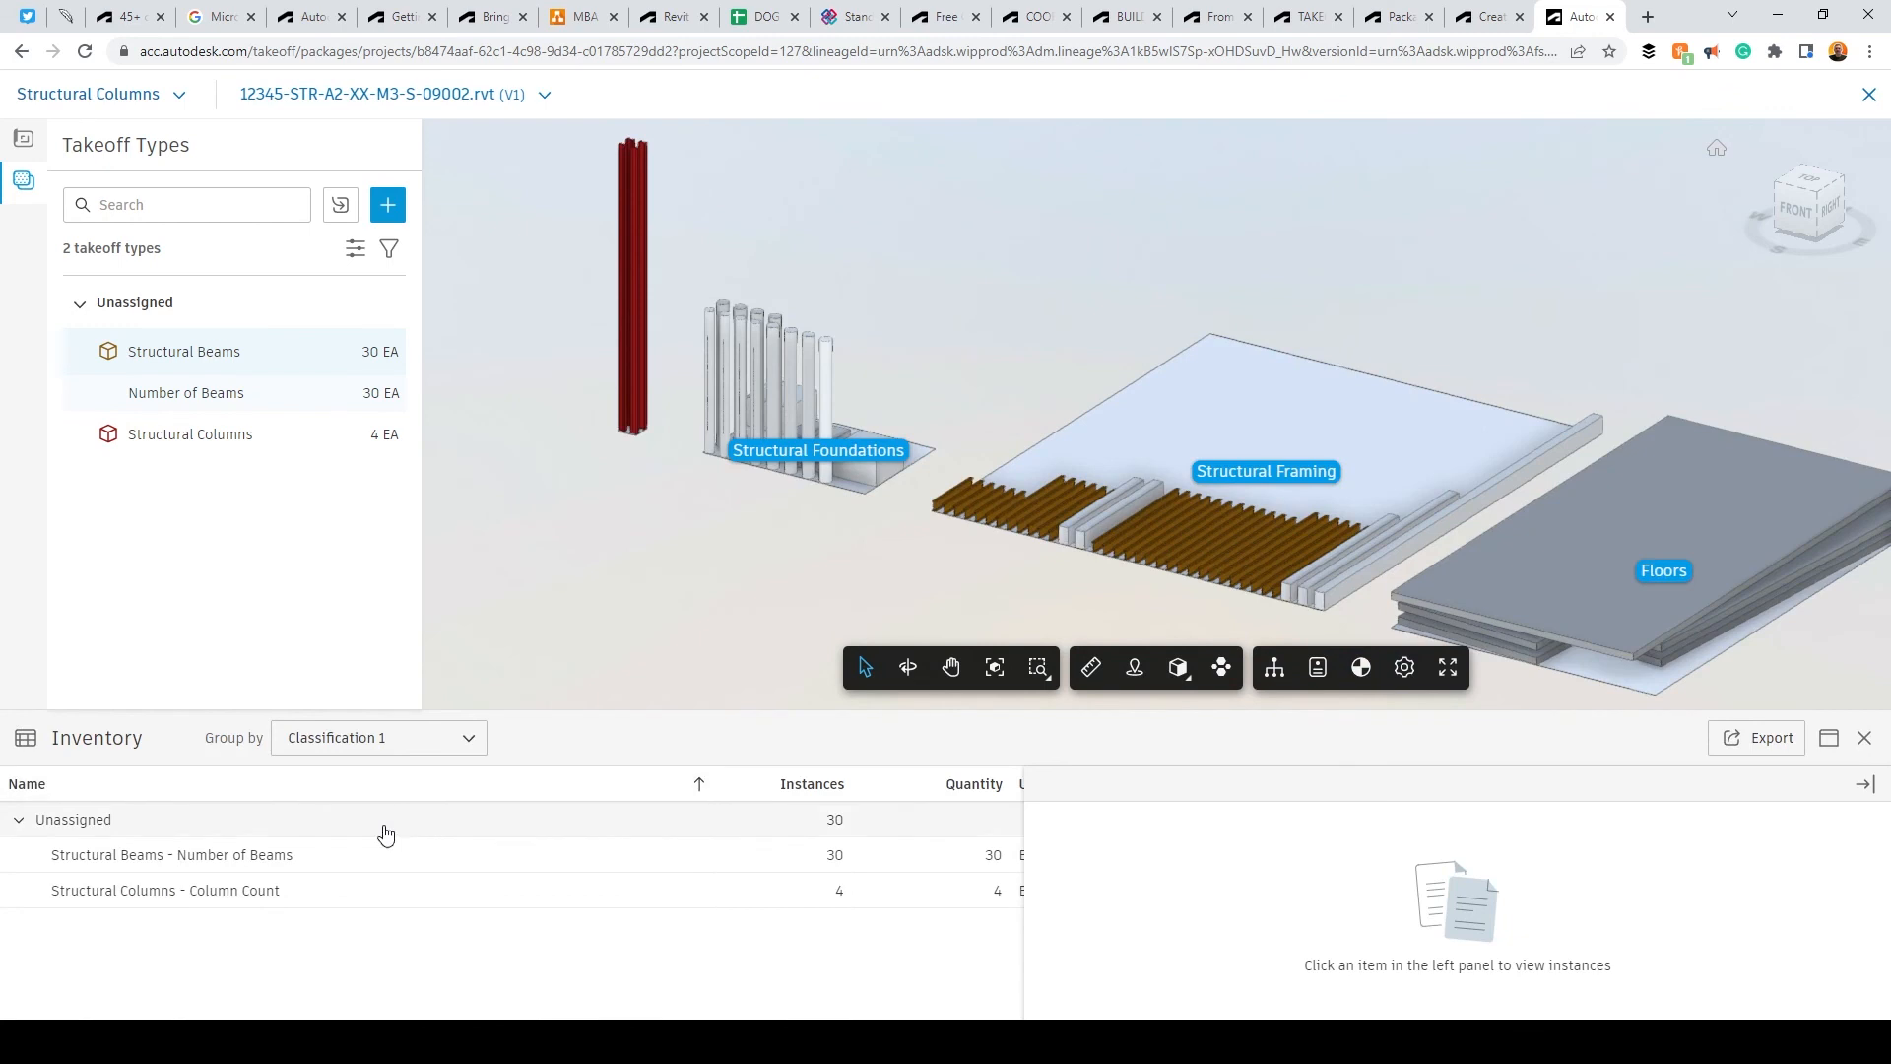